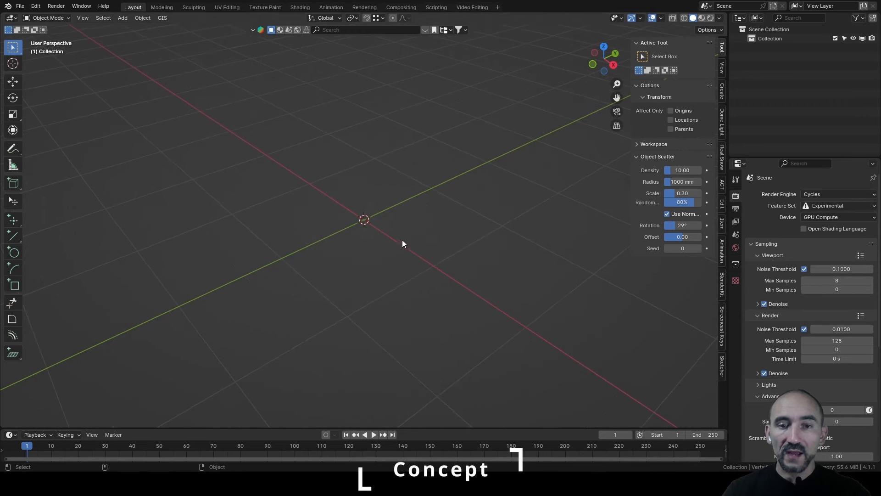
mouse_move(402, 240)
middle_down()
mouse_move(392, 236)
mouse_move(401, 228)
mouse_move(404, 257)
middle_up()
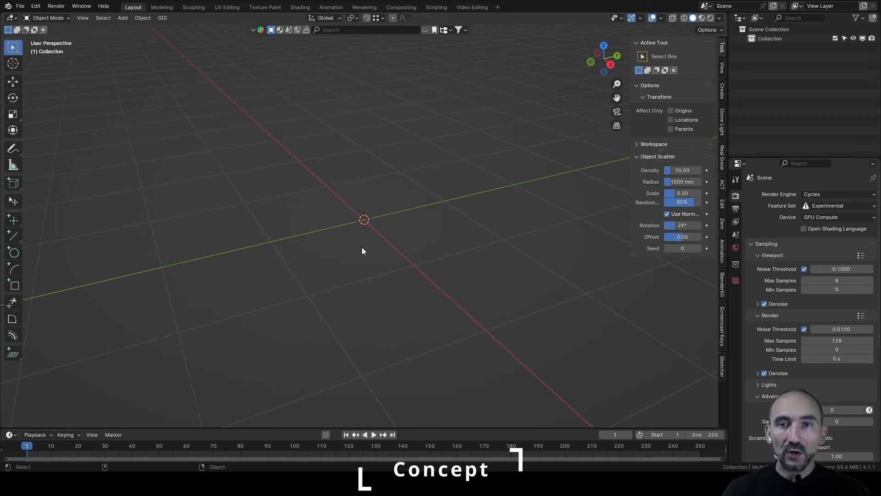
middle_drag(362, 247, 426, 297)
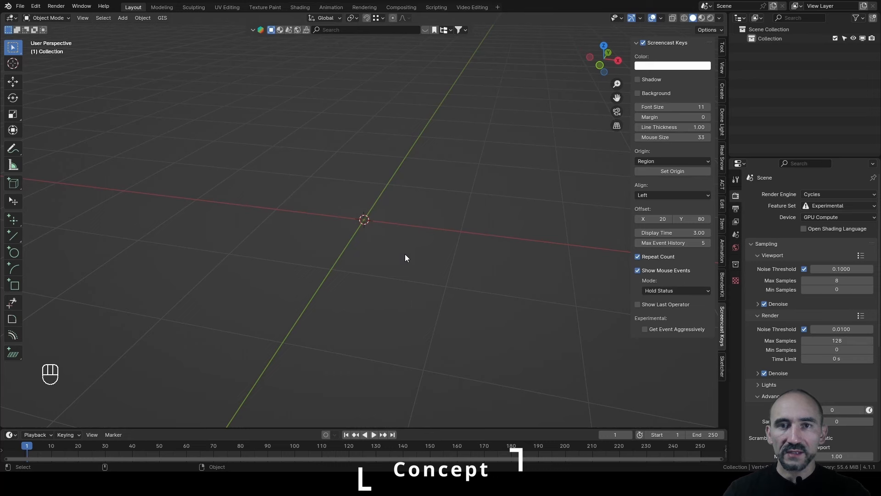
- Add a Bézier circle curve at the origin while in the front orthographic view
key(KP_1)
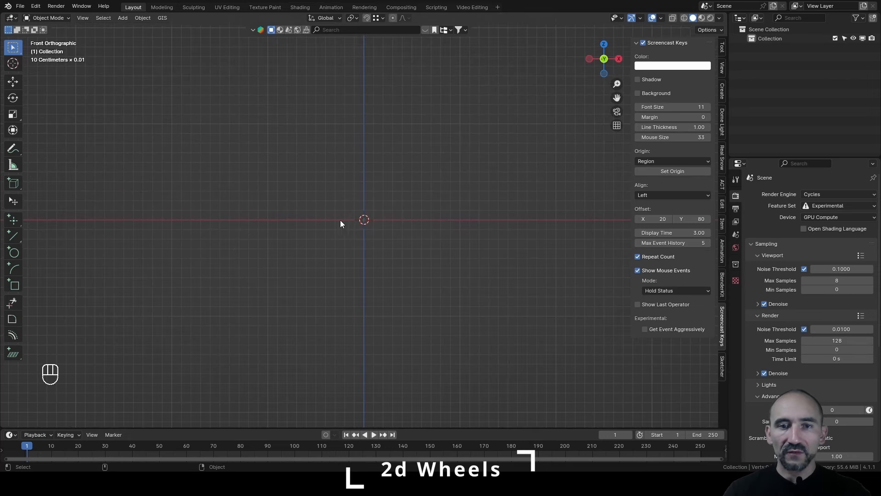
key(shift+a)
mouse_move(303, 223)
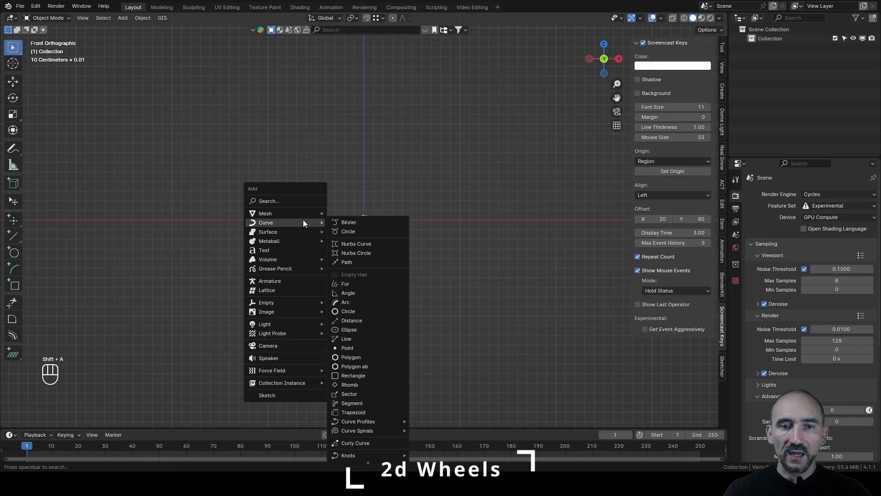
click(381, 233)
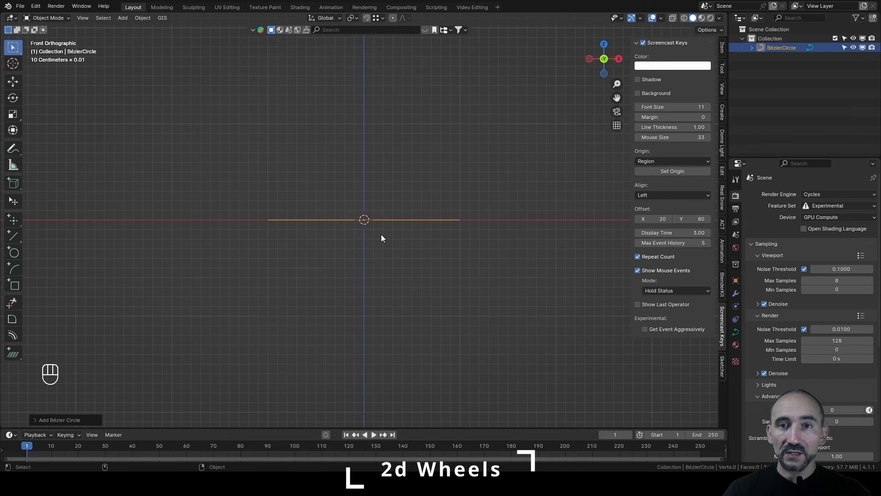
- Rotate all control points of the Bézier circle 90° about the global X axis in Edit Mode
key(Tab)
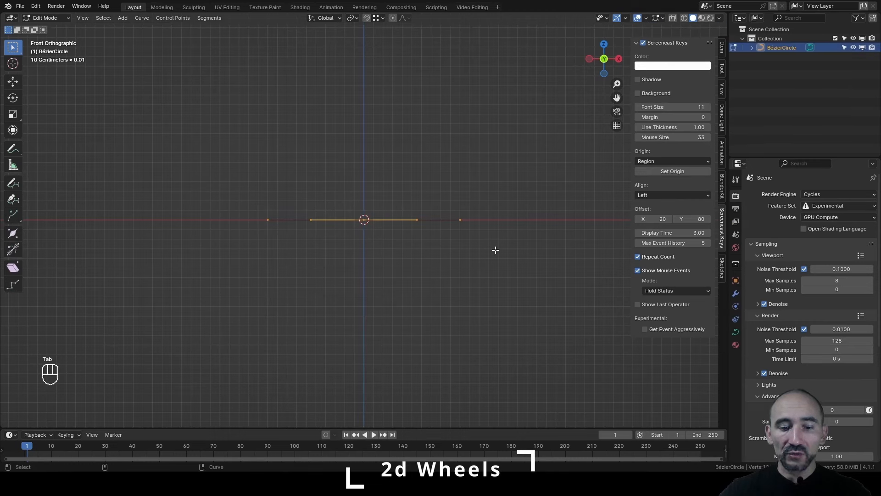
key(a)
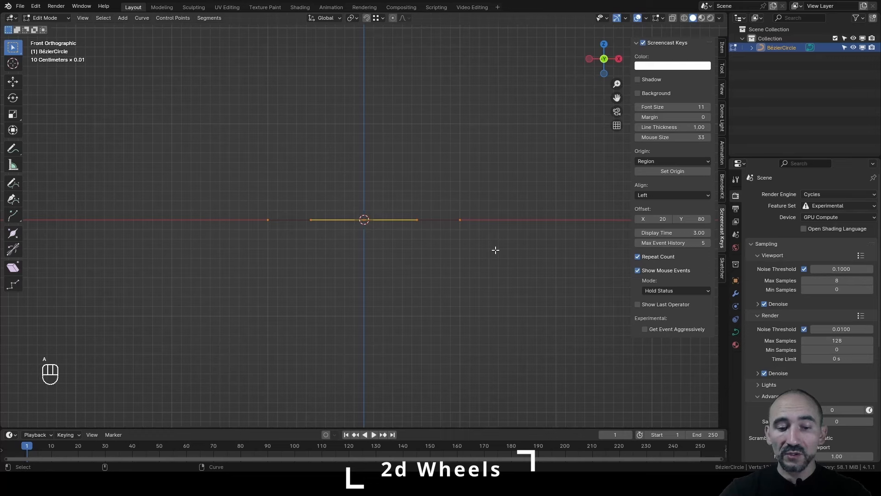
key(r)
key(x)
key(9)
key(0)
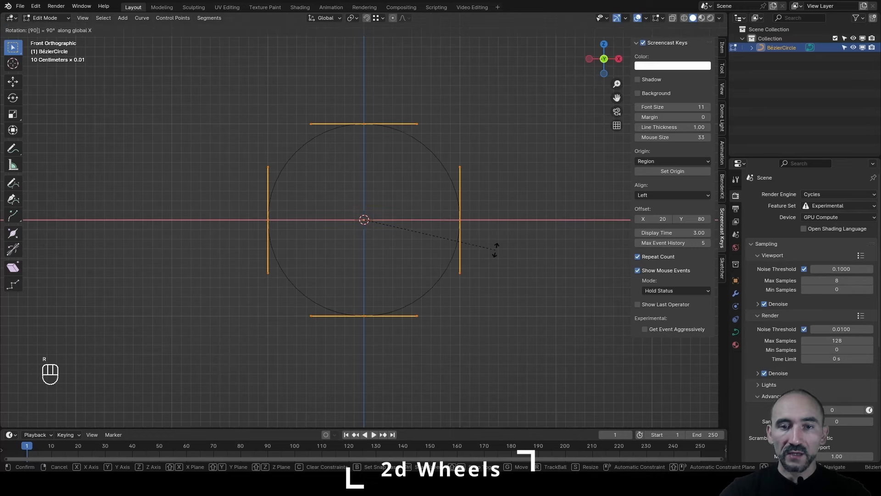
click(496, 250)
scroll(495, 250, up, 2)
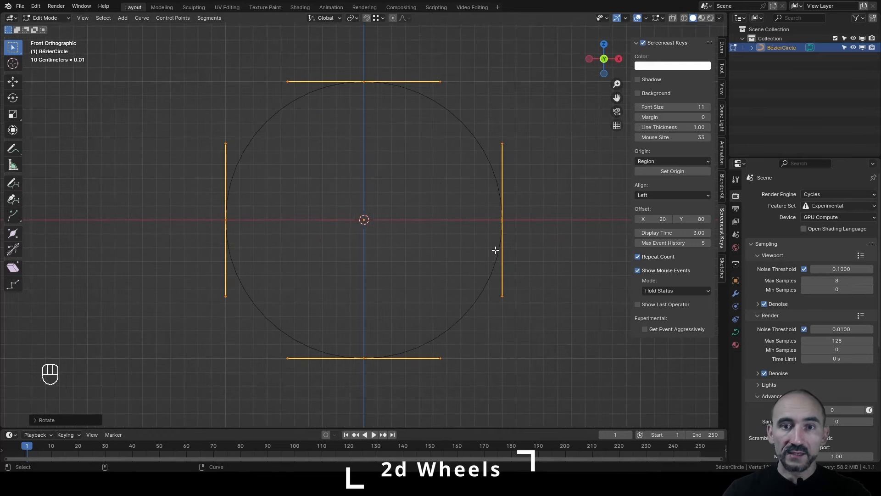
- Subdivide the lower half of the circle between its two side control points and the bottom control point
drag(333, 326, 396, 387)
drag(467, 185, 521, 248)
drag(332, 53, 395, 116)
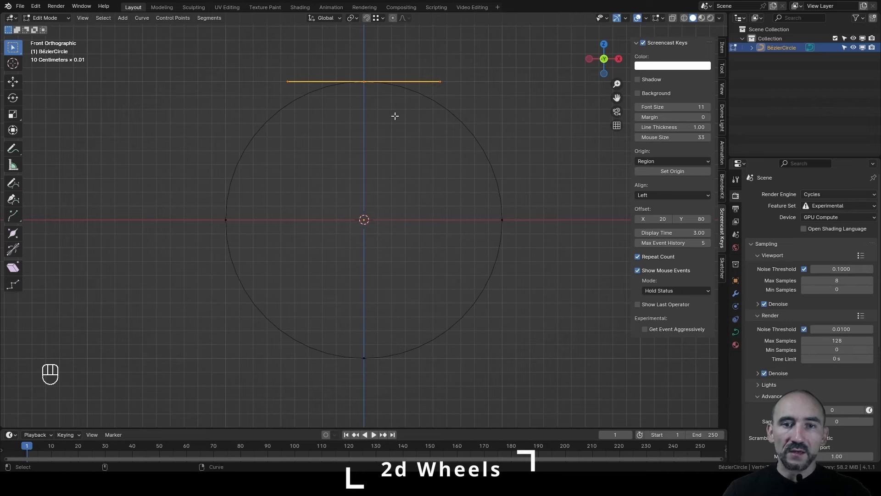
drag(179, 182, 223, 217)
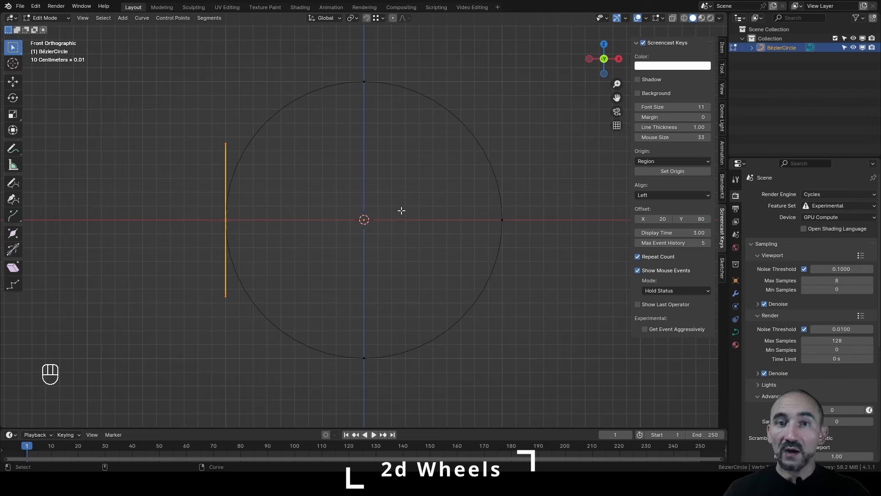
drag(336, 327, 389, 388)
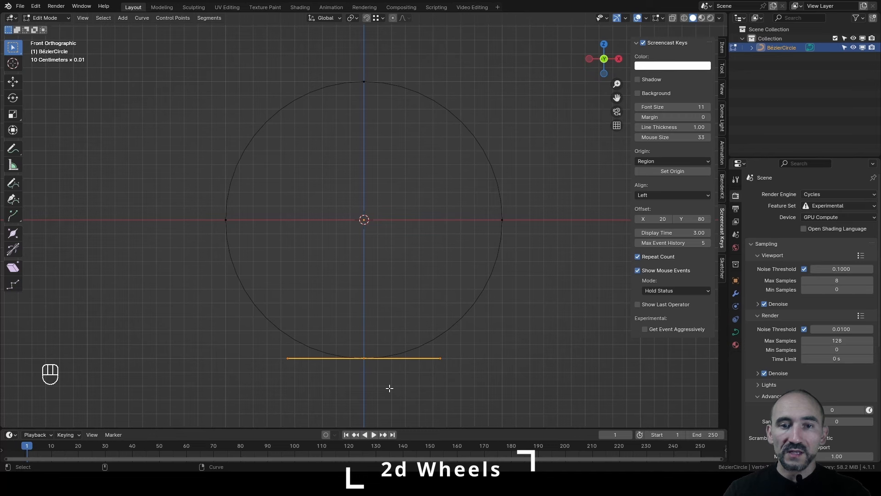
shift+drag(190, 196, 573, 390)
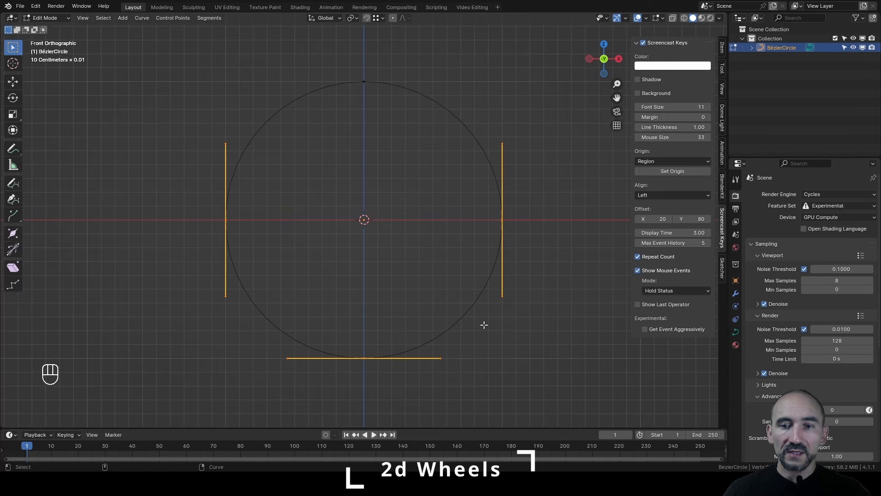
right_click(483, 324)
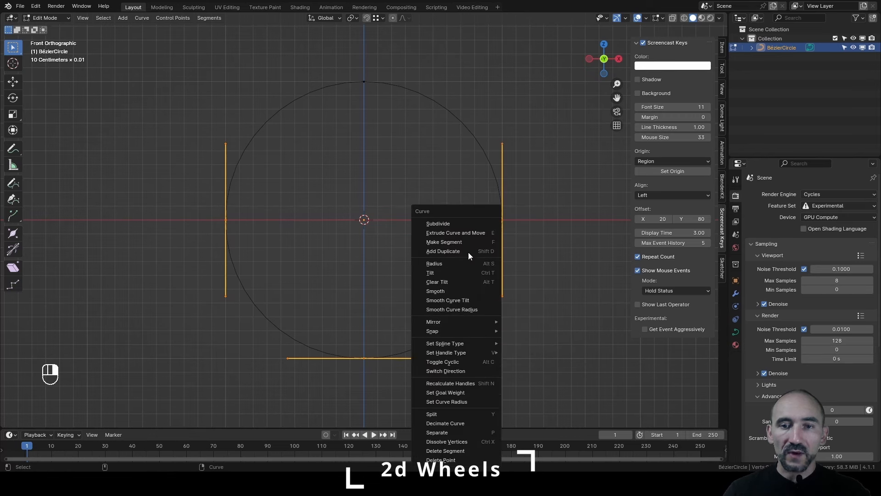
click(467, 224)
click(525, 328)
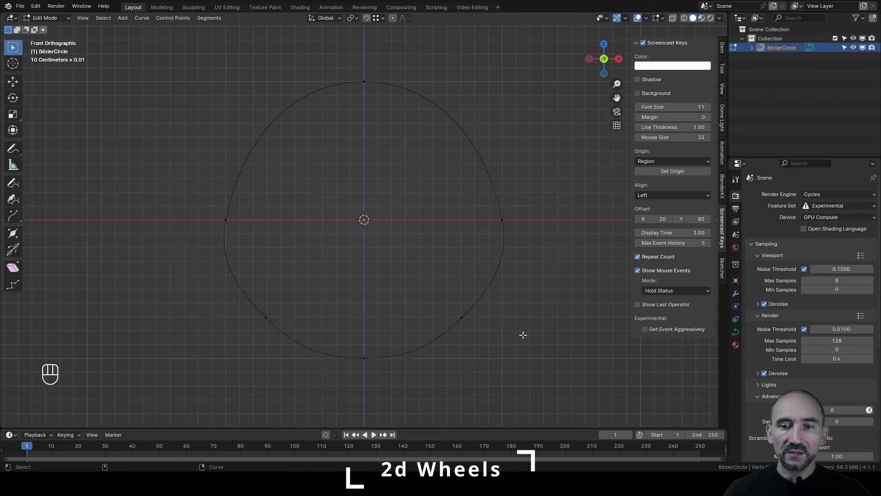
- Lower the curve's topmost control point along Z so the shape is about 14 mm tall
drag(352, 61, 386, 126)
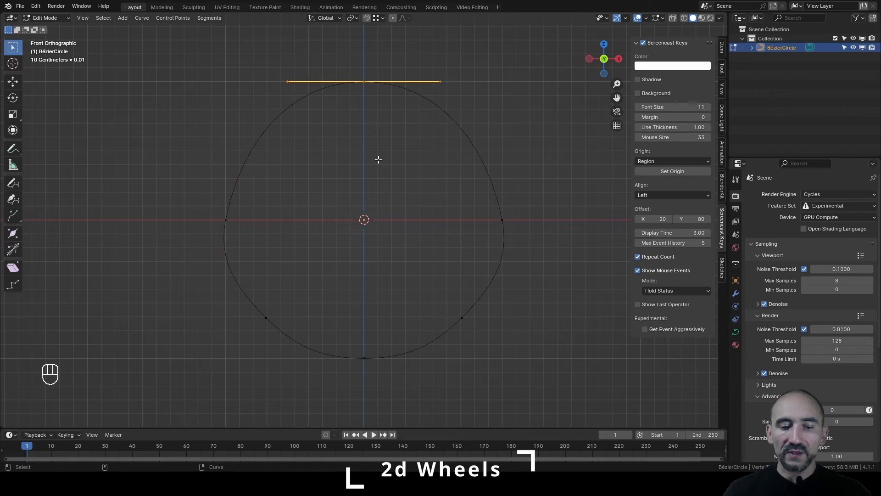
key(g)
key(z)
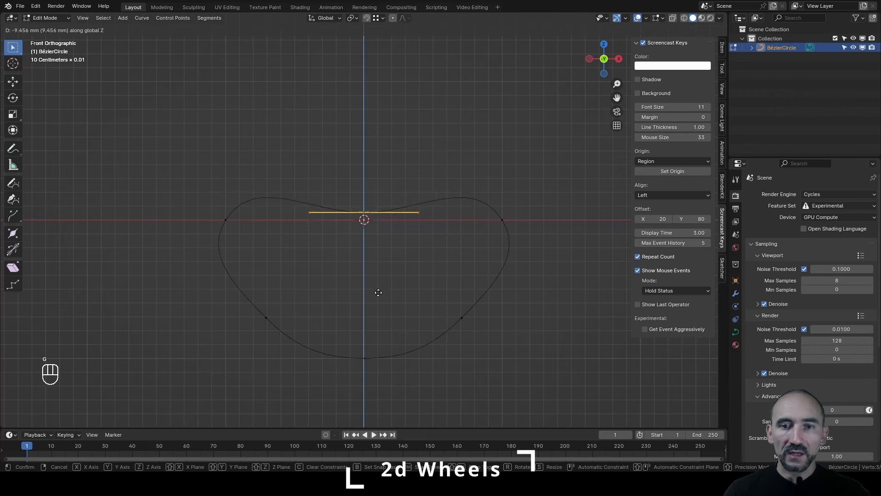
click(378, 243)
- Set the radius of the bottom control point and the two subdivided points beside it to 0.5
click(467, 225)
drag(477, 205, 527, 234)
click(443, 303)
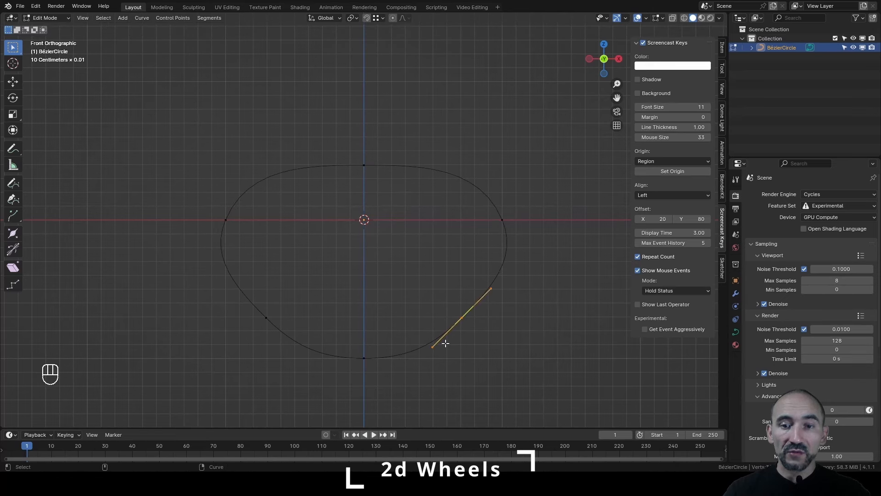
drag(338, 343, 381, 387)
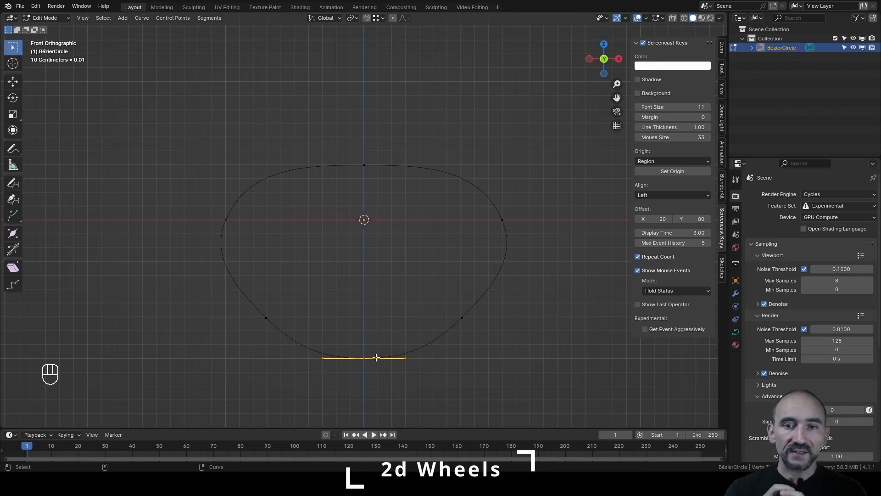
click(722, 51)
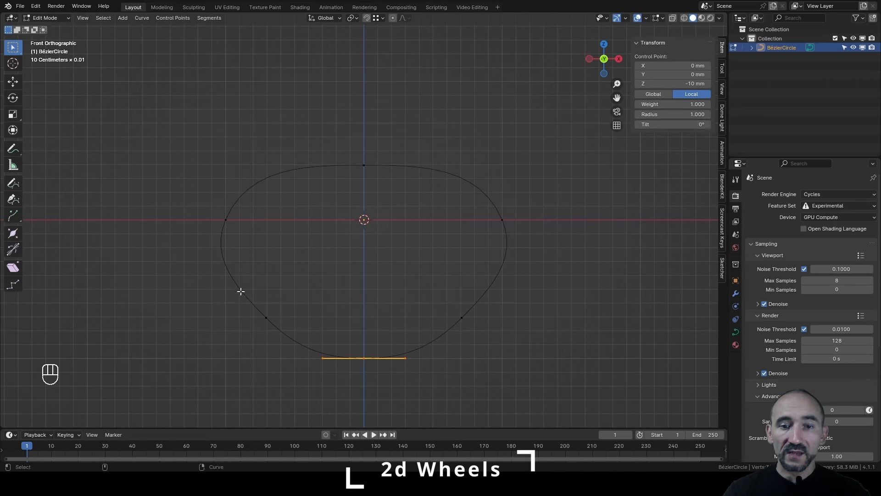
click(266, 318)
shift+click(364, 358)
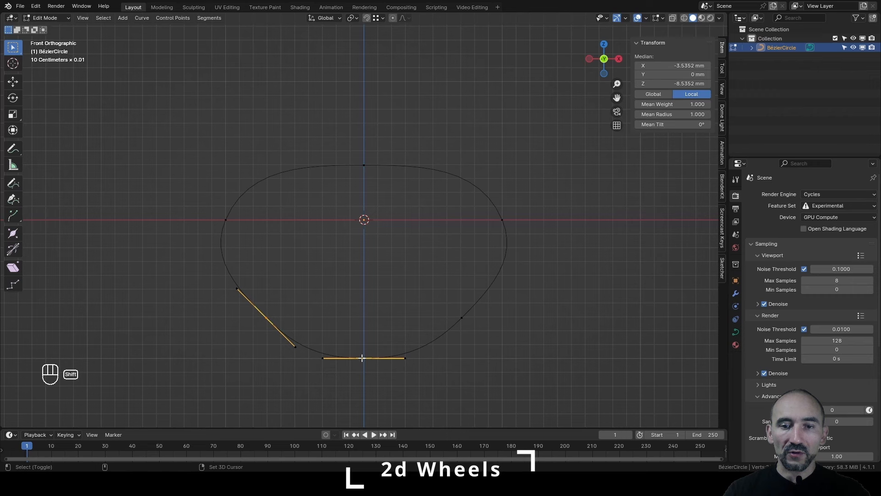
shift+click(462, 318)
click(680, 114)
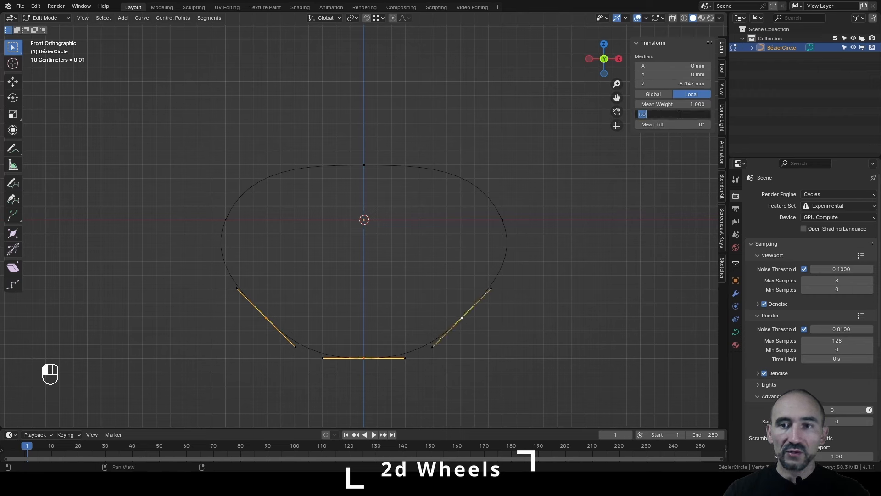
text(0.5)
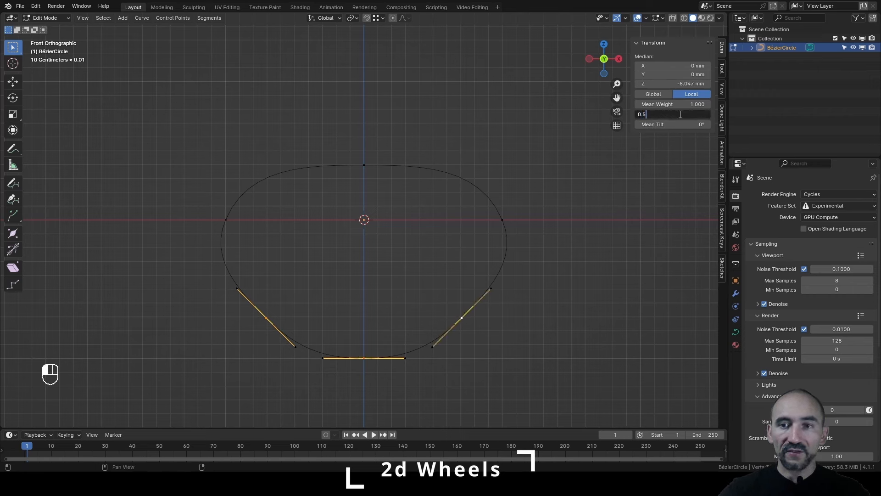
key(Return)
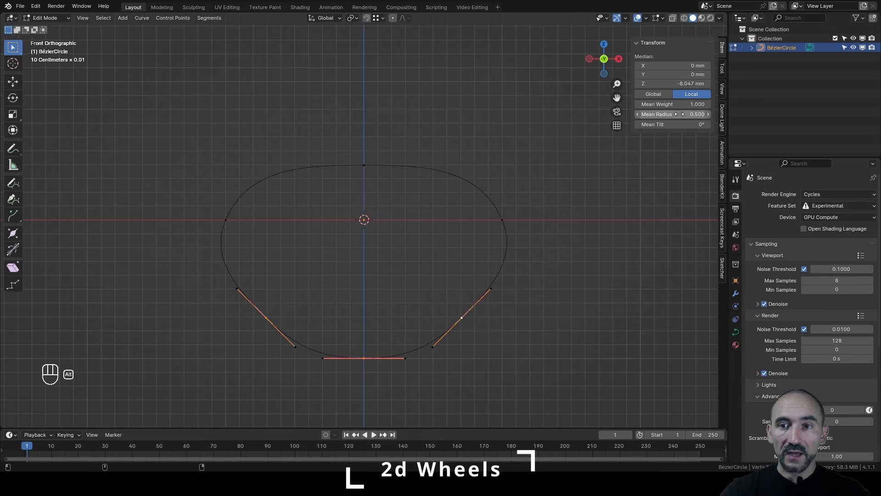
- Check the radius of the lower control points one by one and clear the selection
click(471, 278)
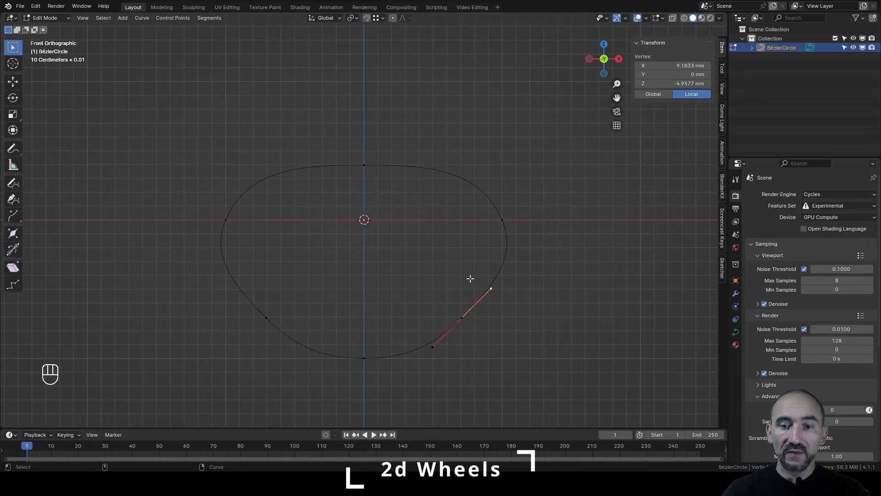
click(361, 354)
click(267, 318)
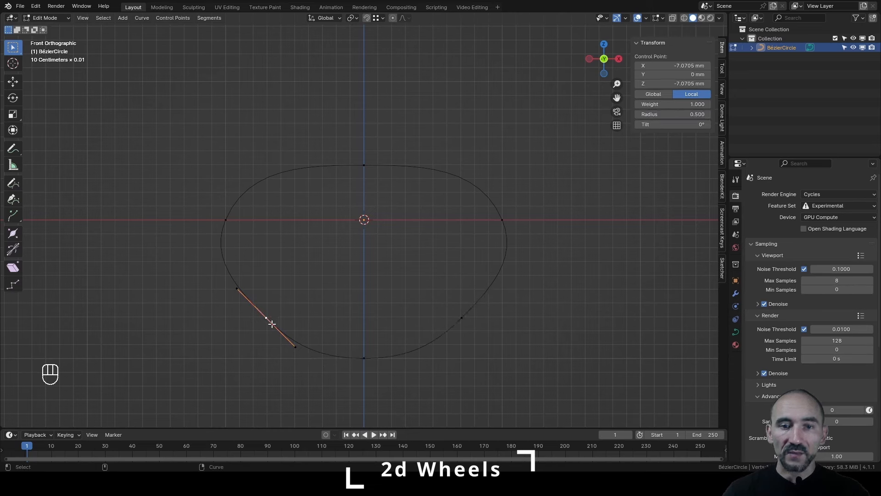
click(377, 276)
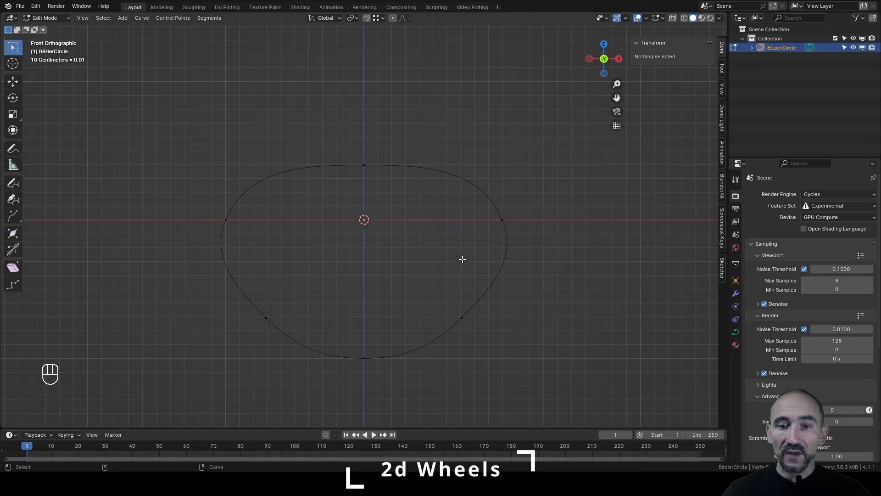
click(462, 318)
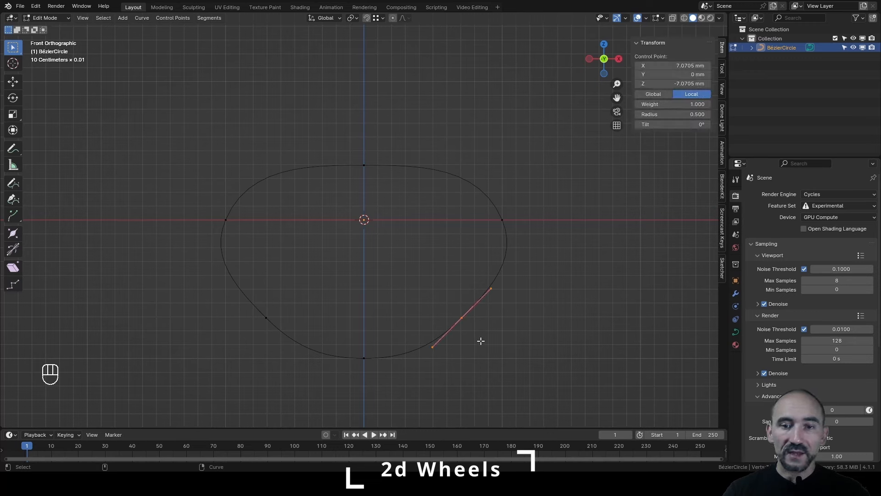
click(480, 341)
- Add the General Geometry Nodes workspace and create a new geometry node tree on the curve
click(499, 7)
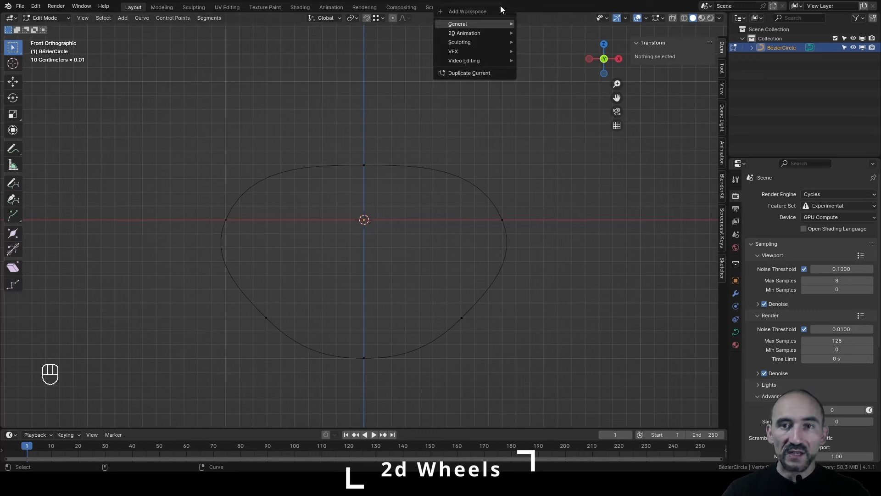
mouse_move(492, 25)
click(553, 128)
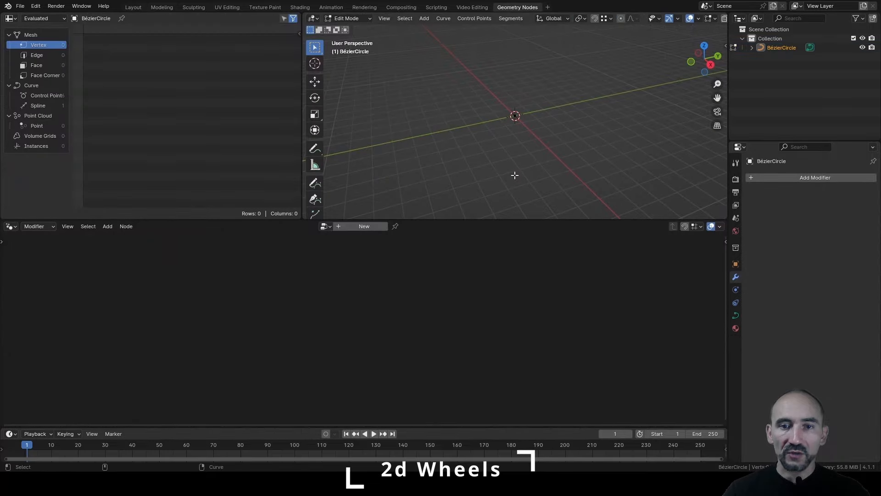
click(366, 226)
middle_drag(450, 157, 474, 142)
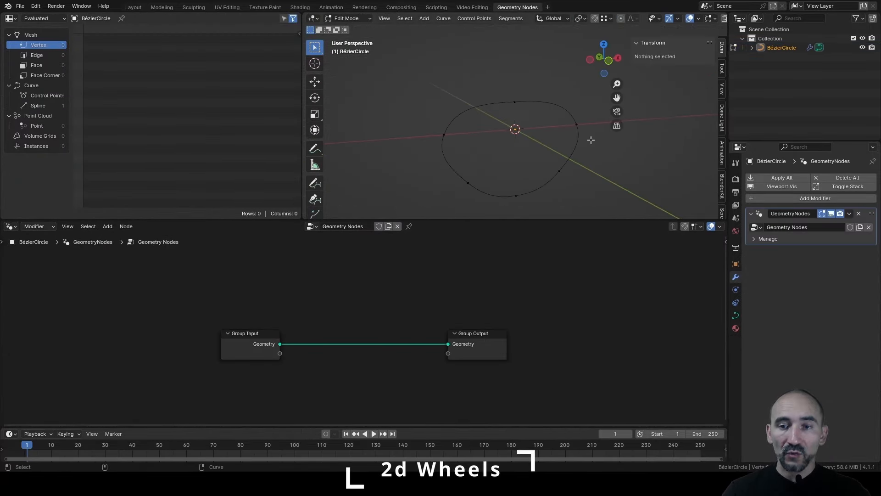
- Return to Object Mode, set the curve's X, Y and Z scale to 100 and apply the scale
key(Tab)
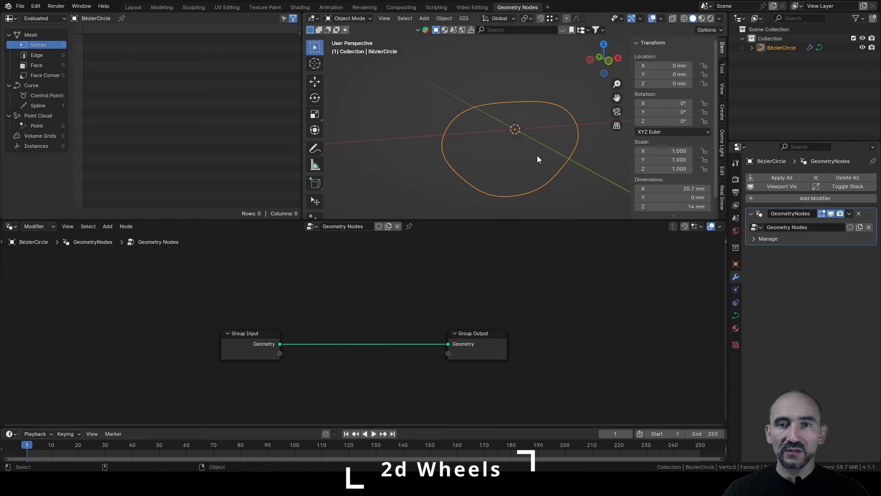
drag(670, 169, 669, 151)
text(100)
key(Return)
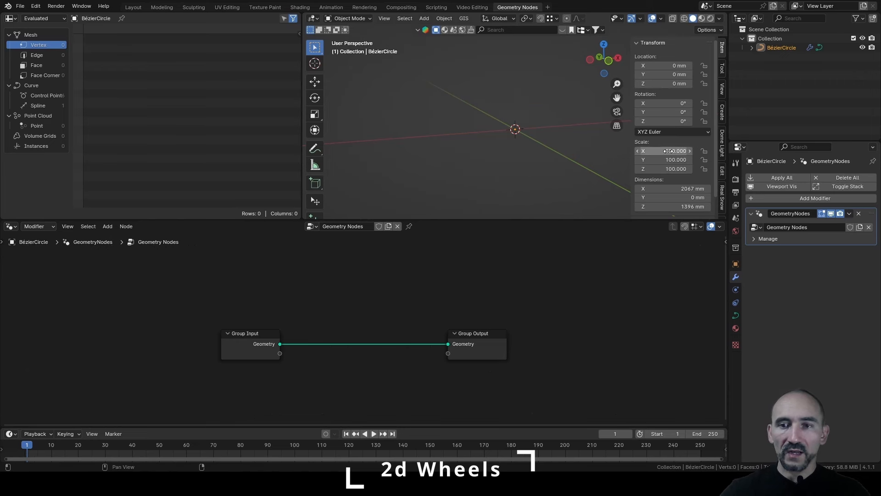
key(ctrl+a)
click(453, 136)
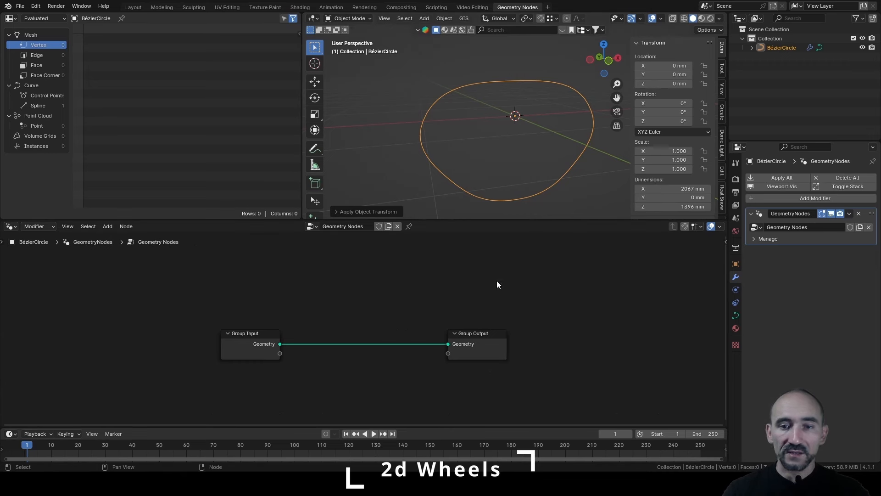
- Move the Group Output node farther from the Group Input node to make room between them
middle_drag(428, 351, 310, 278)
drag(383, 269, 657, 268)
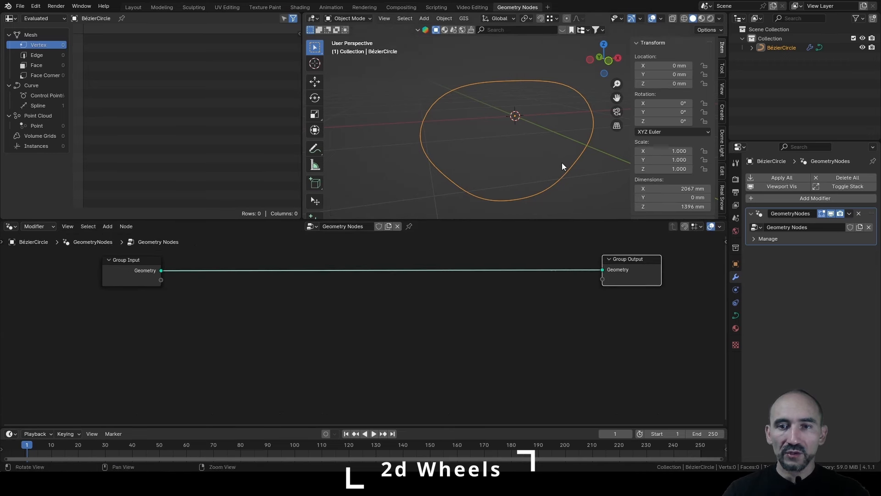
- In front view, annotate five rough circles over the curve's side and lower control points to mark where the wheels go
middle_drag(561, 164, 513, 145)
key(KP_1)
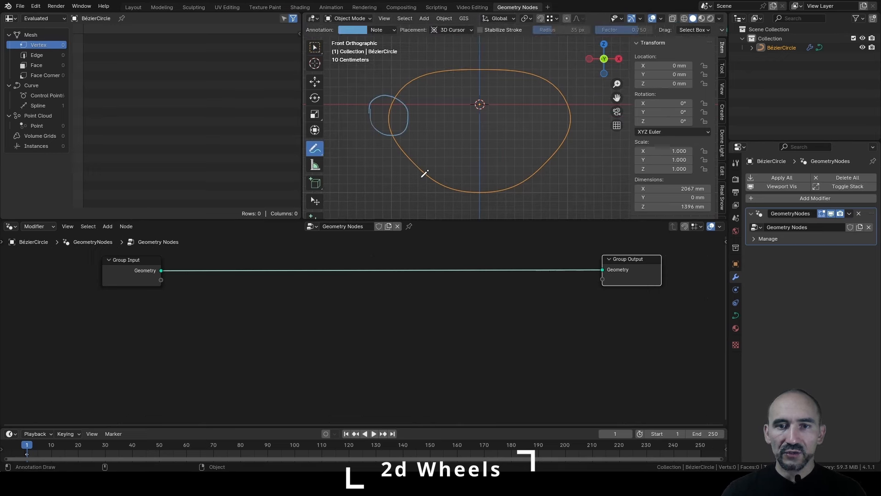
drag(424, 163, 419, 166)
drag(479, 179, 478, 182)
drag(535, 160, 533, 163)
drag(562, 109, 560, 112)
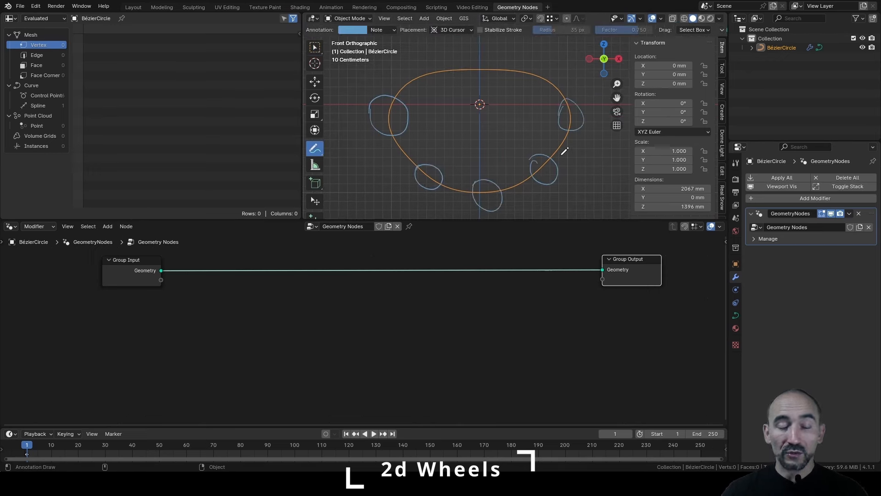
- Add a Curve Circle node below the Group Input node, set its resolution to 64 and widen it slightly
key(shift+a)
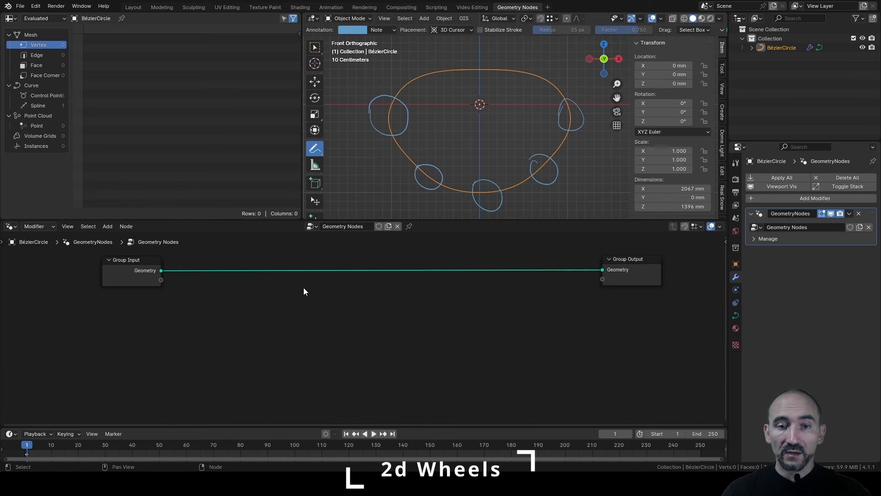
key(F3)
text(circle )
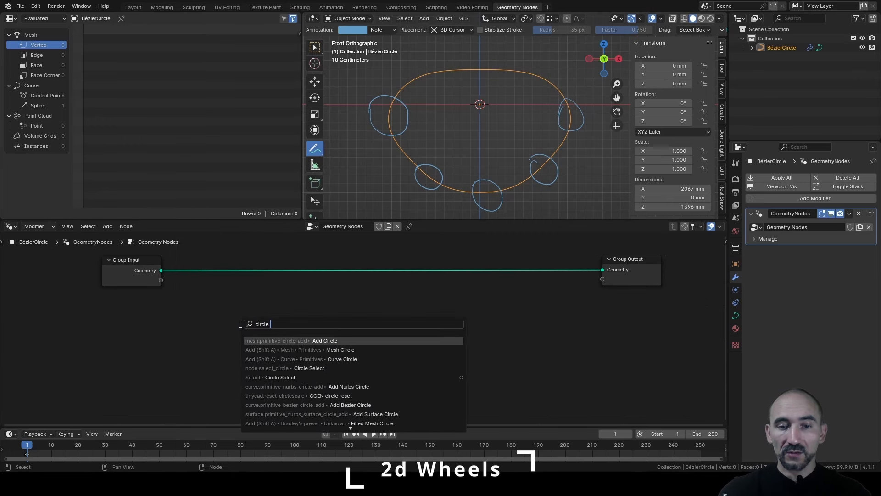
text(cu)
key(Return)
click(205, 301)
click(227, 336)
text(6)
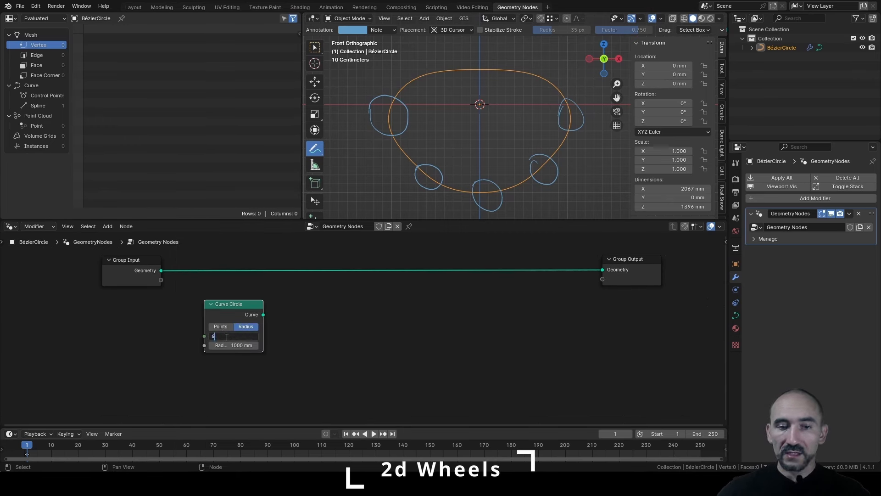
text(4)
key(Return)
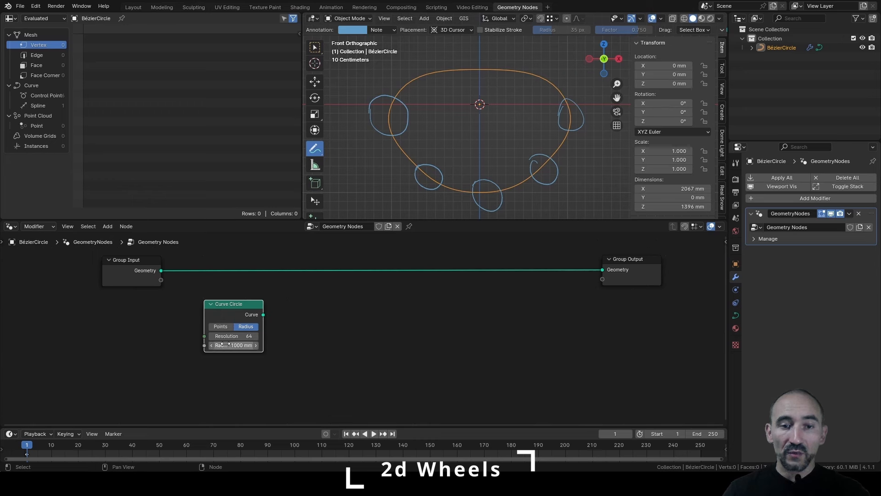
mouse_move(263, 309)
mouse_down()
mouse_move(275, 309)
mouse_move(268, 307)
mouse_up()
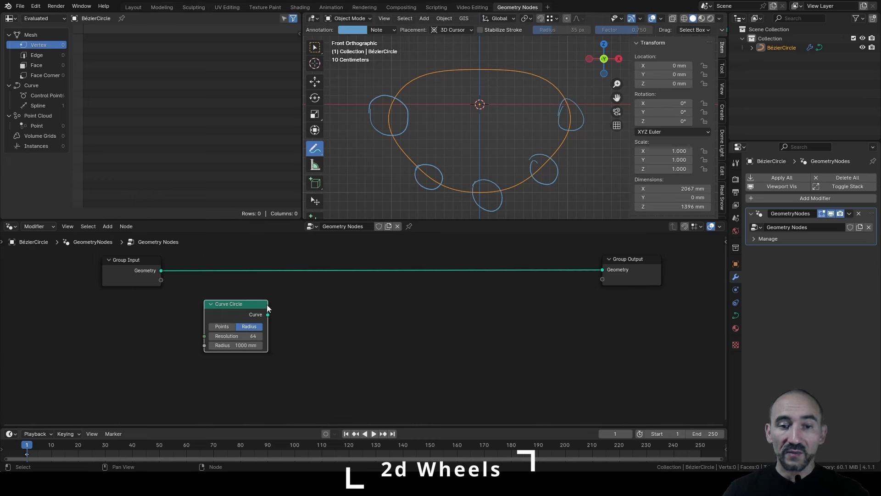
- Change the scene's length unit to Meters
click(735, 217)
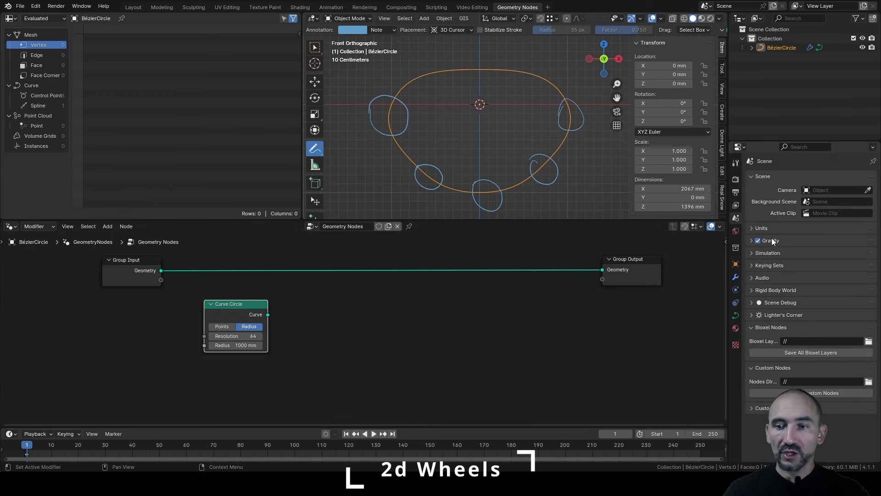
click(762, 227)
click(823, 285)
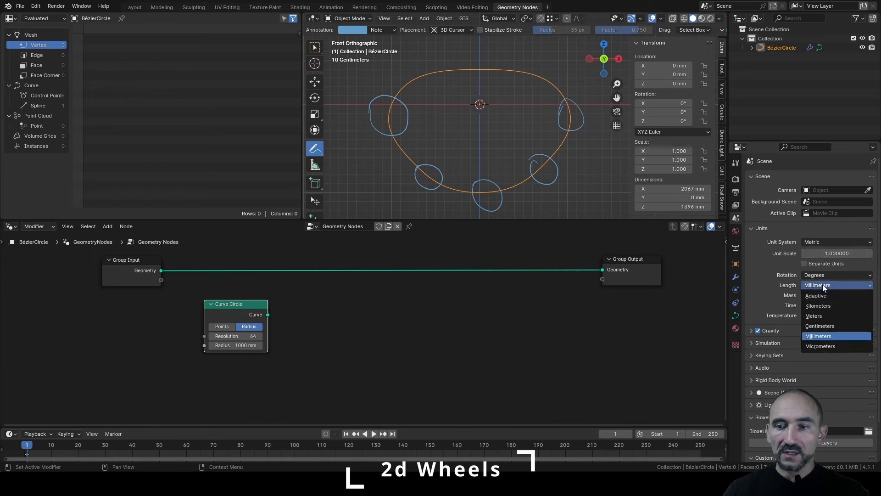
click(830, 316)
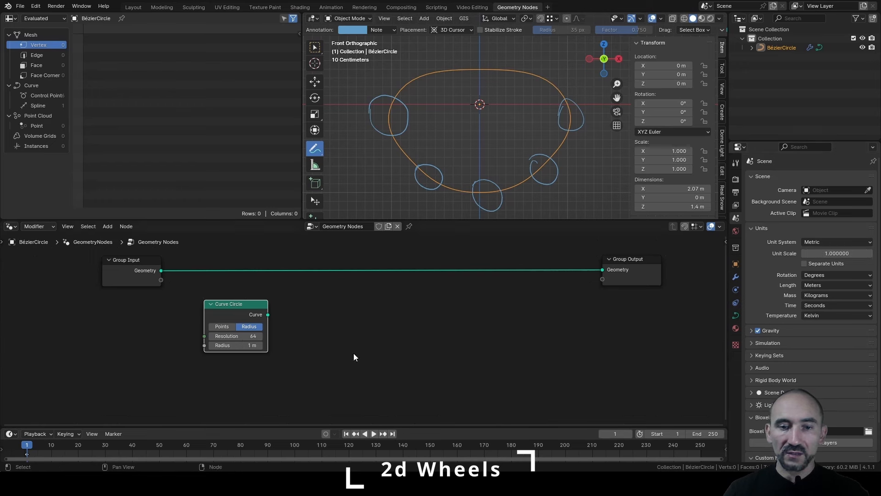
- Connect the Curve Circle to the Group Output and insert a Transform Geometry node between them
drag(240, 305, 228, 304)
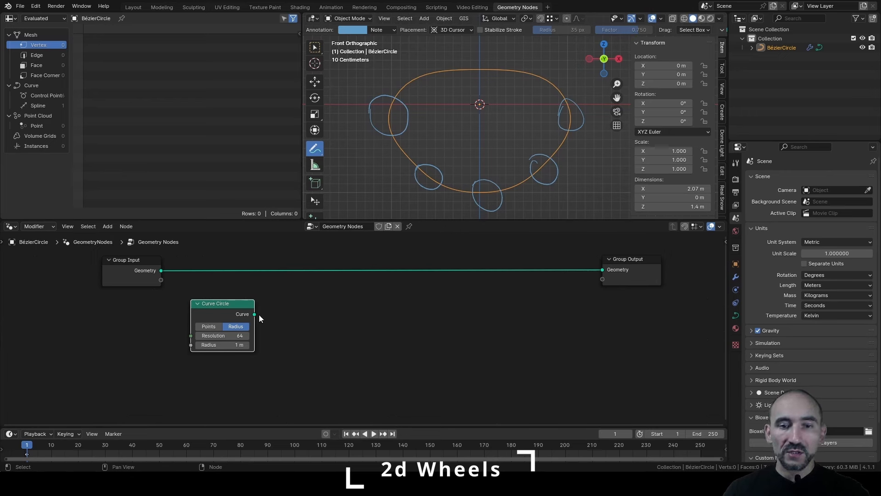
drag(255, 314, 603, 270)
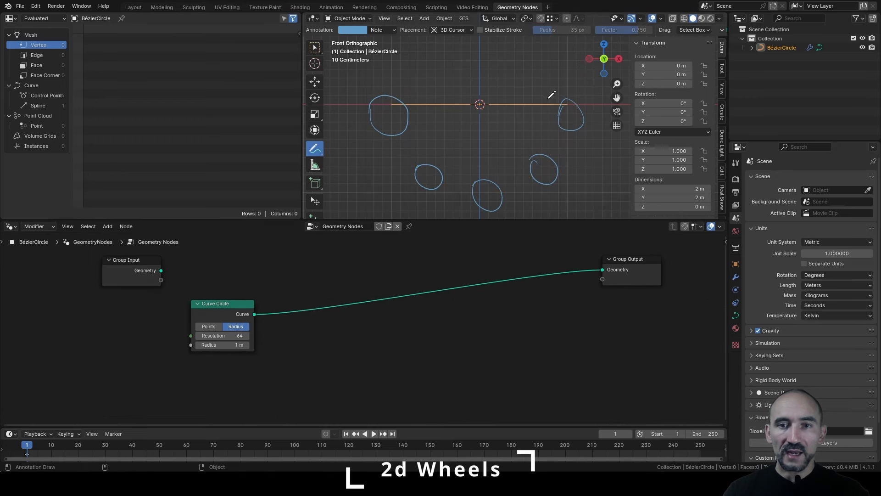
drag(254, 314, 287, 307)
text(tra)
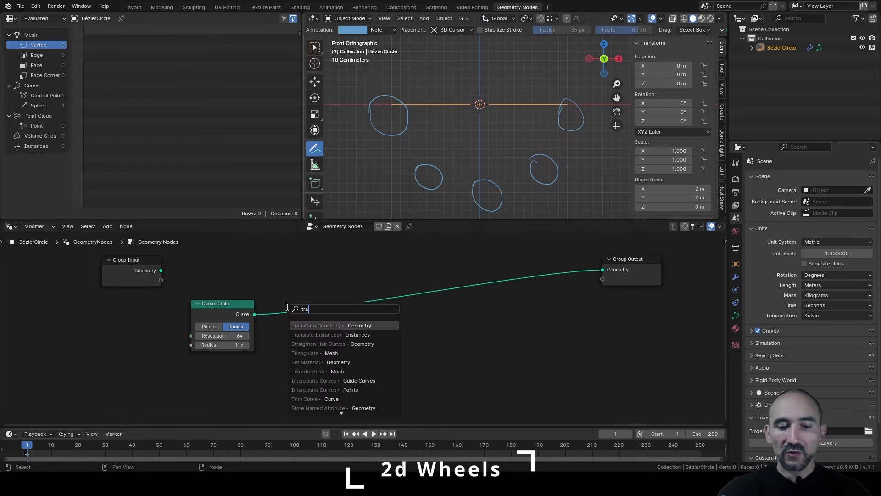
key(Return)
click(271, 287)
- Set the Transform Geometry node's X rotation to 90° so the circle faces the front view
double_click(298, 365)
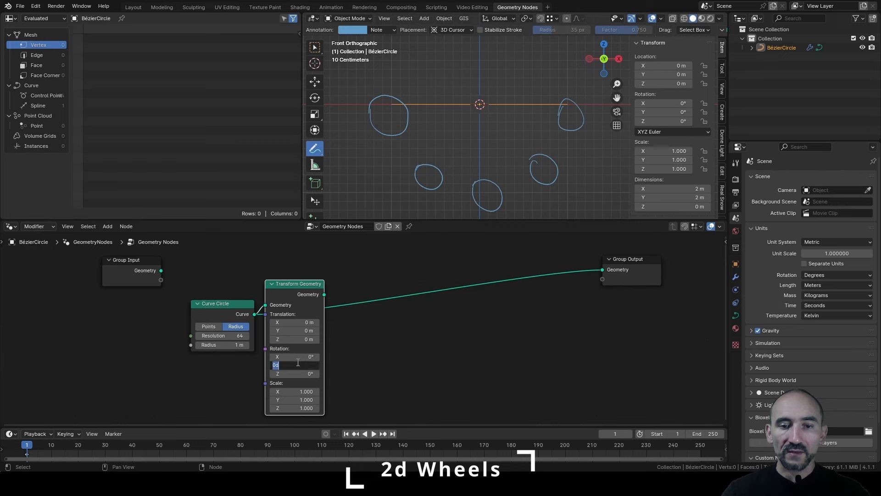
click(298, 357)
text(90)
key(Return)
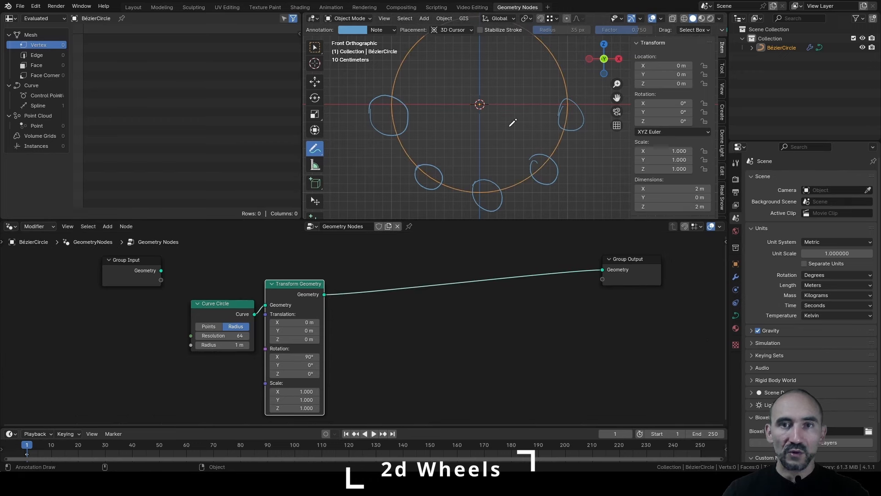
- Add an Instance on Points node that instances the transformed circle on the Group Input geometry and feeds the Group Output, leaving room before it
click(394, 320)
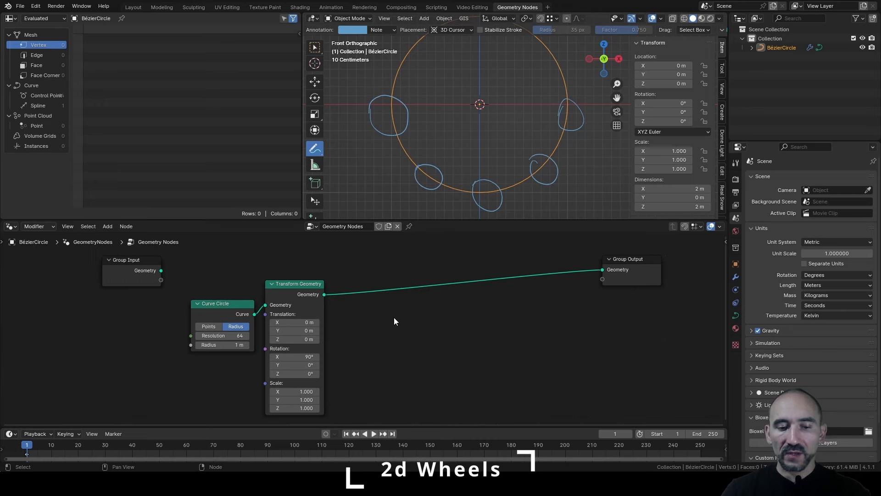
key(F3)
text(instance on)
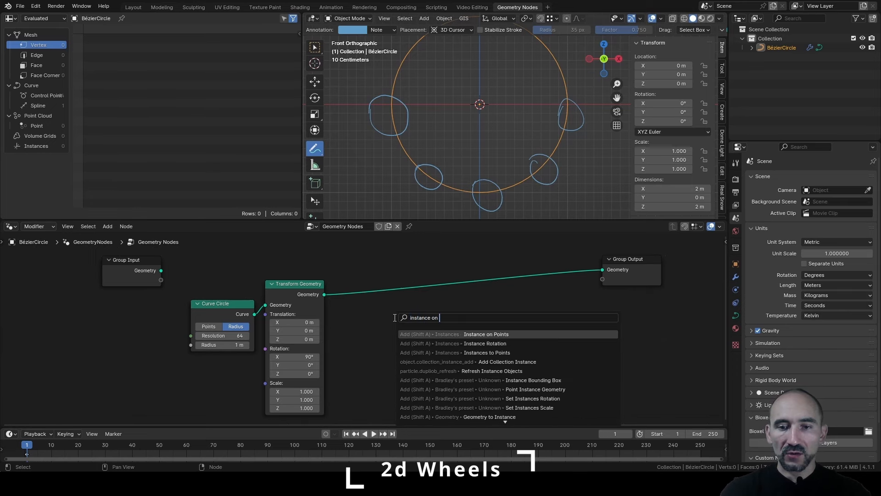
key(Return)
click(370, 315)
drag(161, 271, 605, 271)
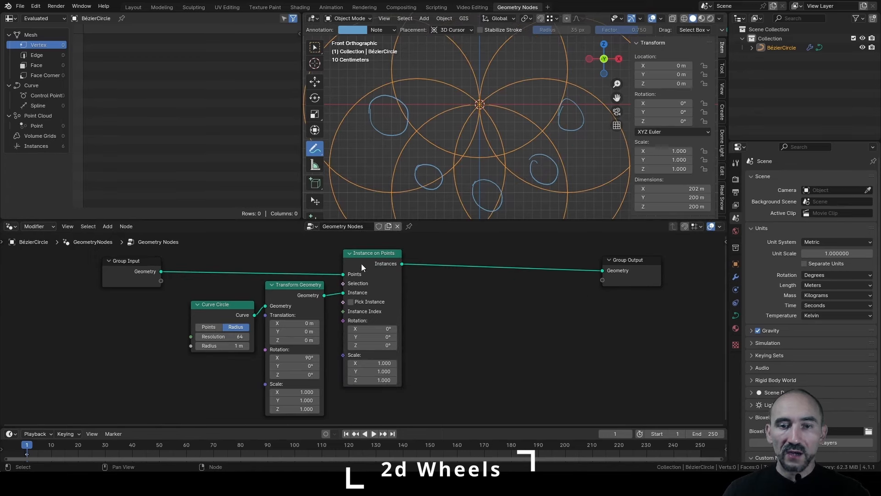
drag(362, 264, 435, 262)
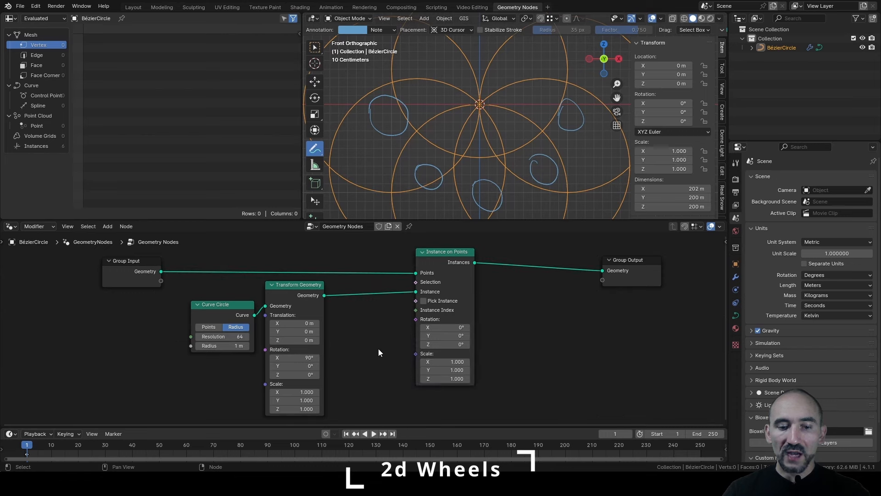
- Add a Radius node and connect it to the Scale input of the Instance on Points node
key(F3)
text(radius)
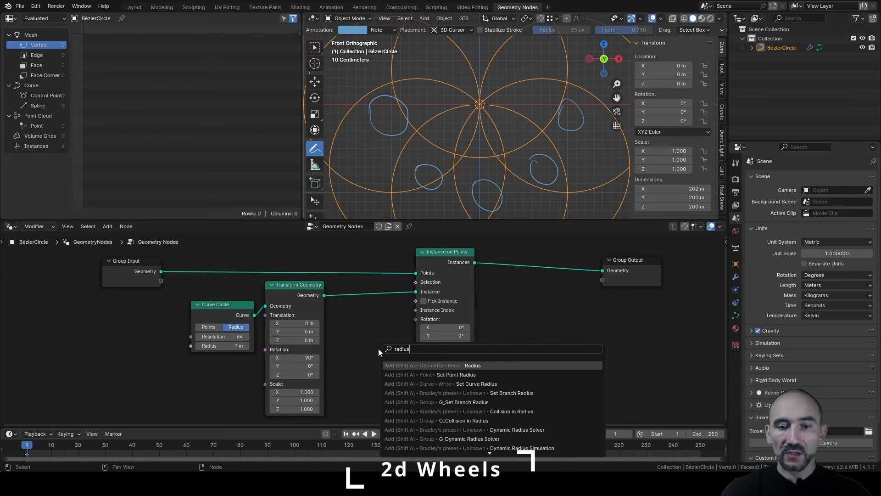
key(Return)
click(335, 346)
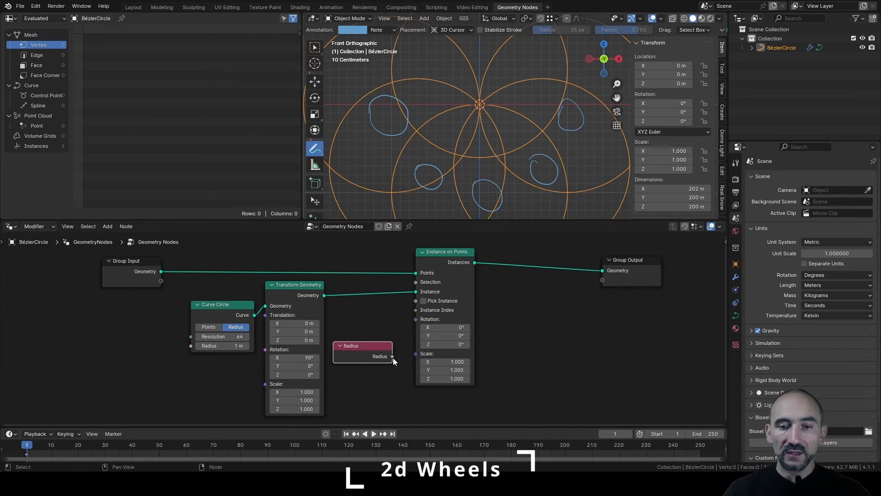
drag(393, 357, 416, 353)
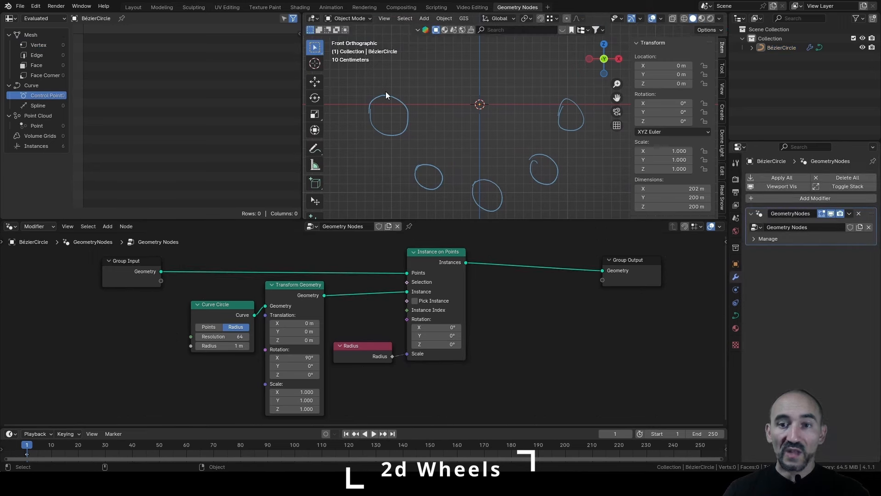
- In Edit Mode, select all the curve's control points and set their curve radius to 1
click(736, 219)
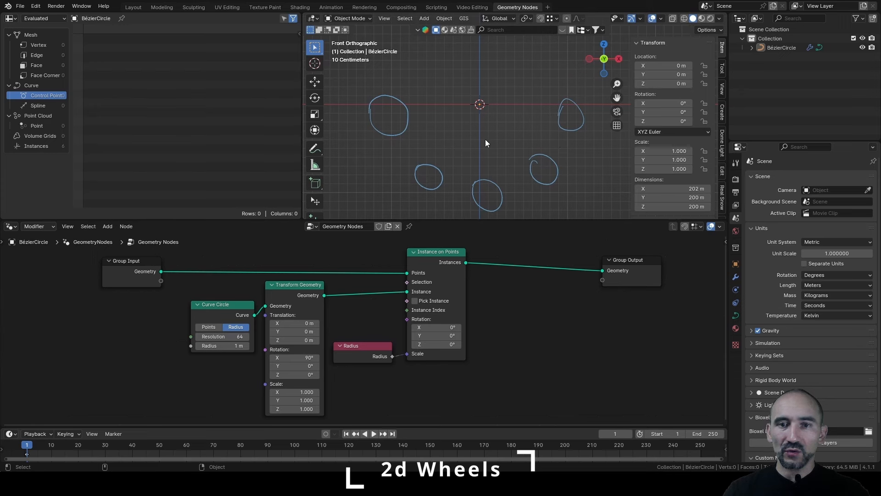
key(Tab)
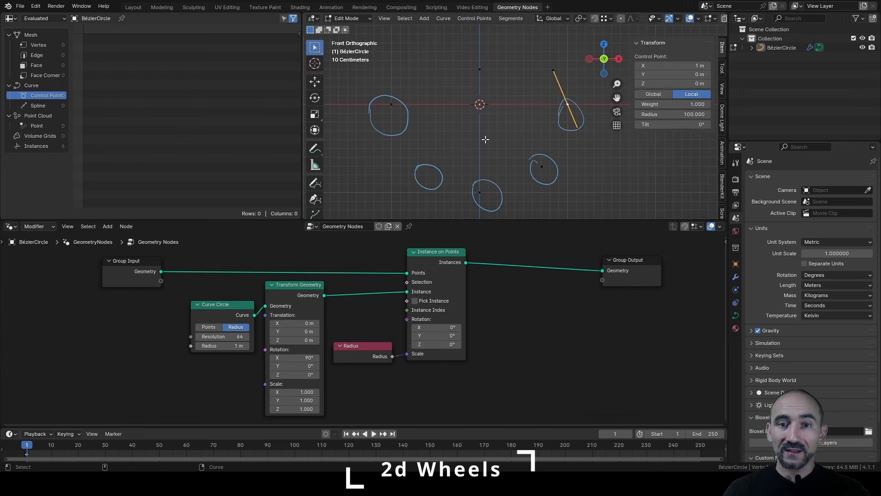
click(392, 105)
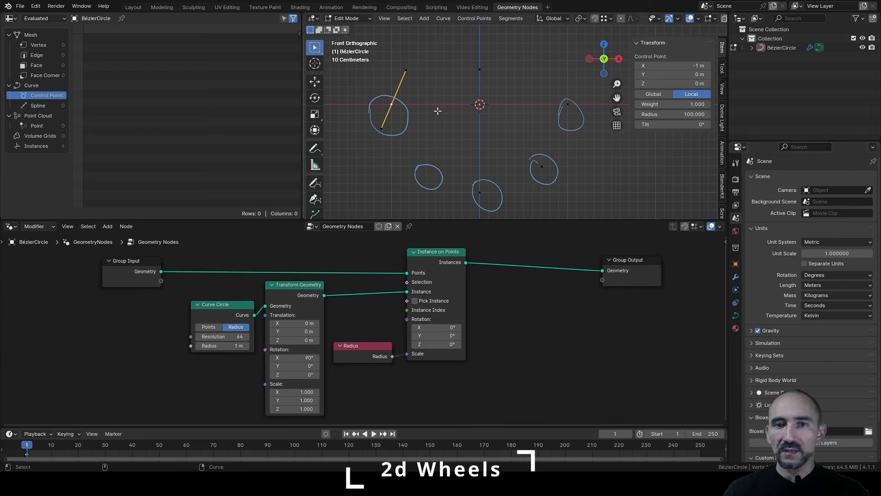
key(a)
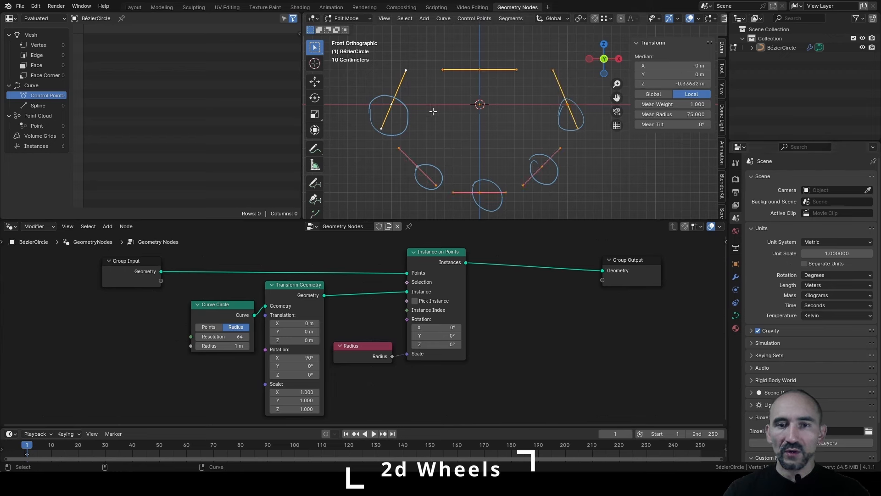
right_click(516, 123)
click(494, 303)
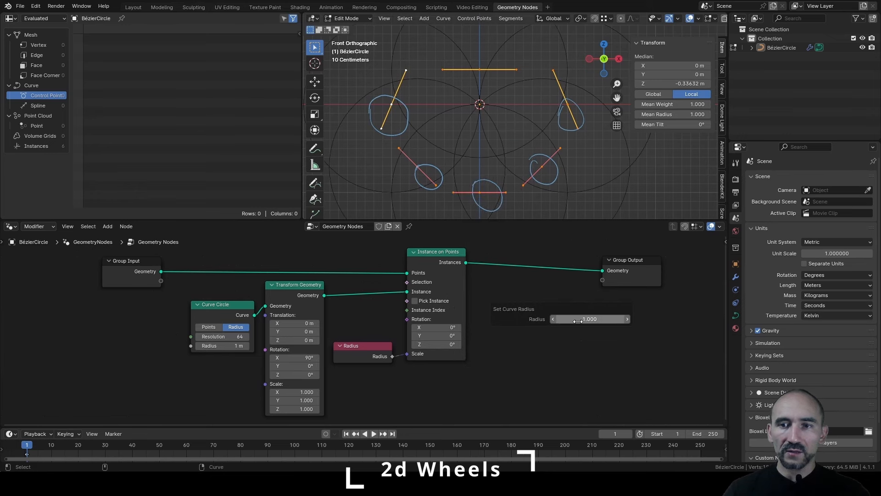
- Select the three lower control points and set their curve radius to 0.5
click(403, 157)
drag(393, 153, 569, 202)
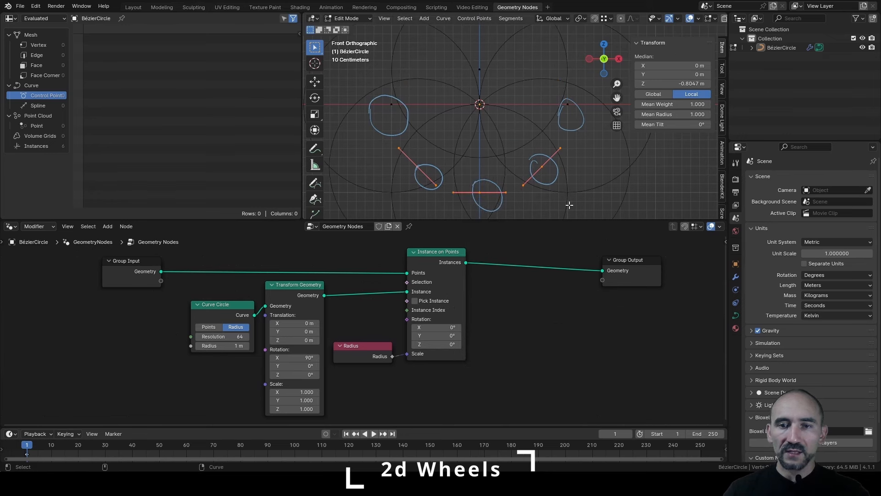
right_click(554, 189)
click(531, 203)
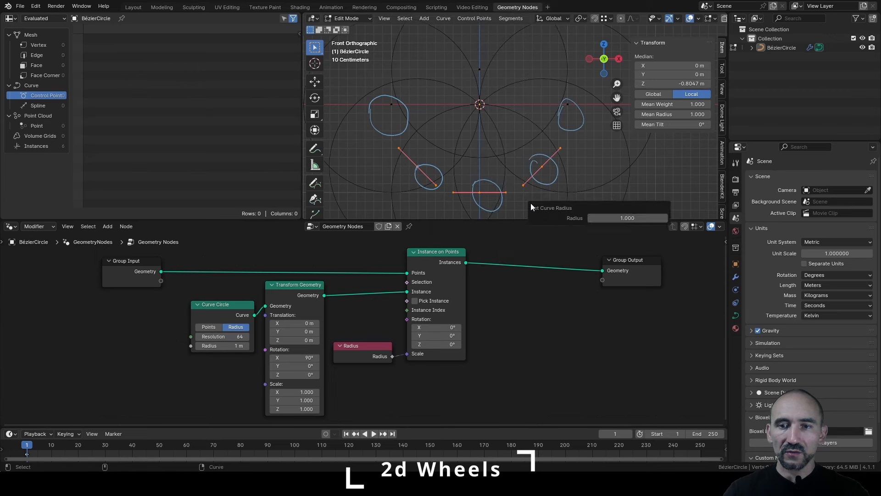
click(623, 216)
text(0.5)
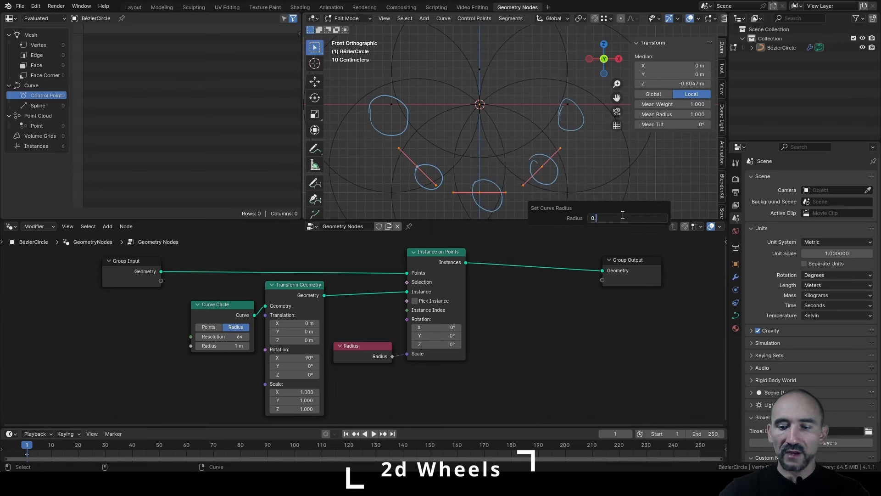
key(Return)
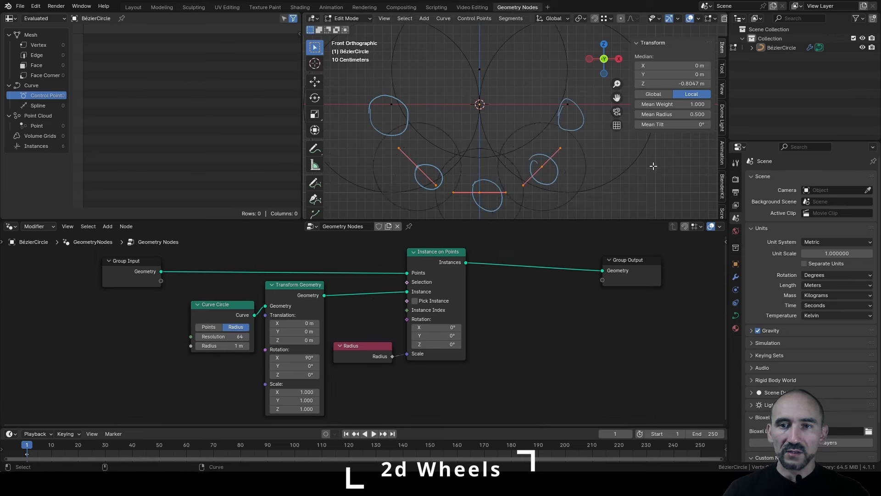
- Scale all the control points up by about 2.58 to spread the wheel circles apart
key(alt+a)
scroll(501, 125, down, 3)
key(a)
key(s)
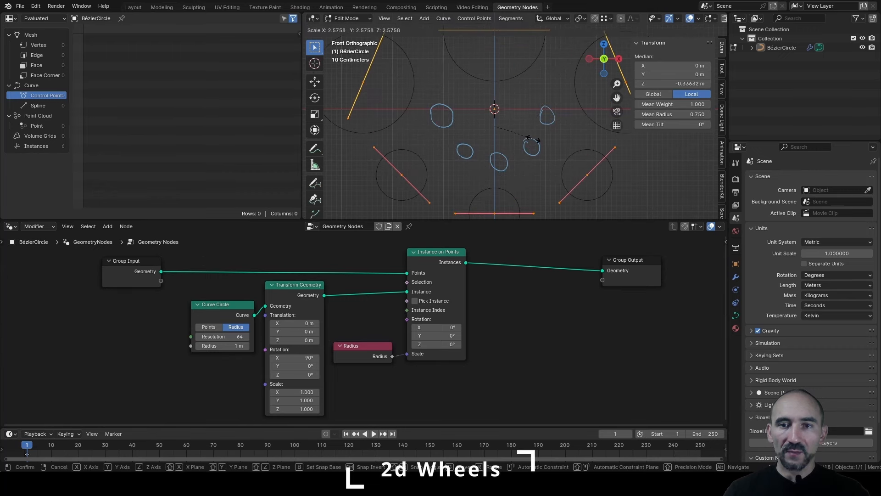
click(507, 115)
scroll(507, 116, down, 2)
scroll(508, 117, up, 1)
- Return to Object Mode and erase the annotated circles from the viewport
key(Tab)
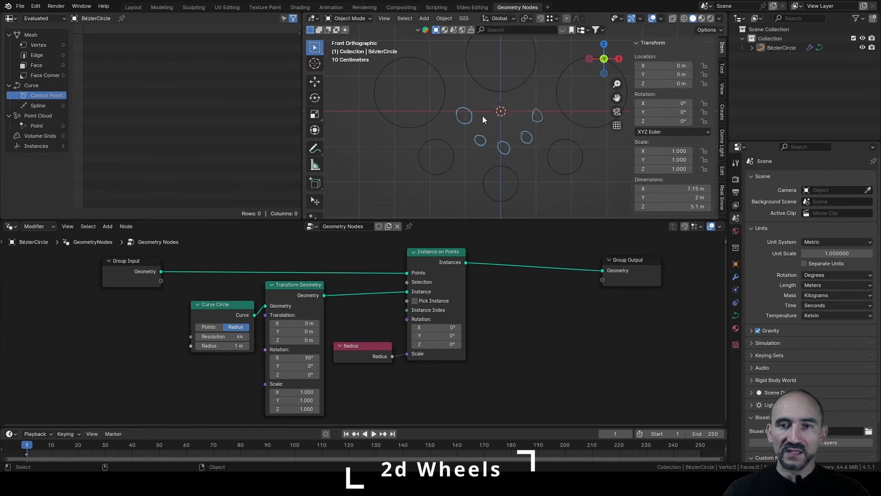
key(q)
click(454, 144)
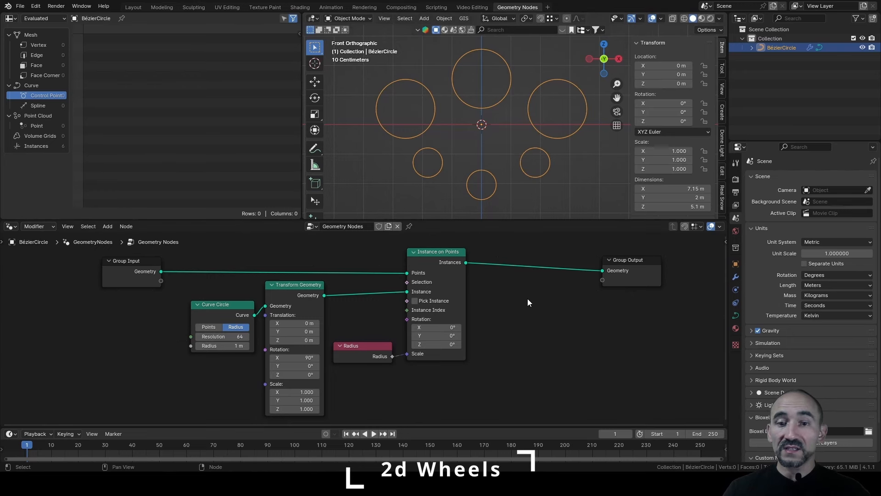
- Insert a Realize Instances node between Instance on Points and Group Output to turn the wheel instances into real curves
middle_drag(546, 312, 486, 309)
drag(405, 259, 442, 297)
text(realize)
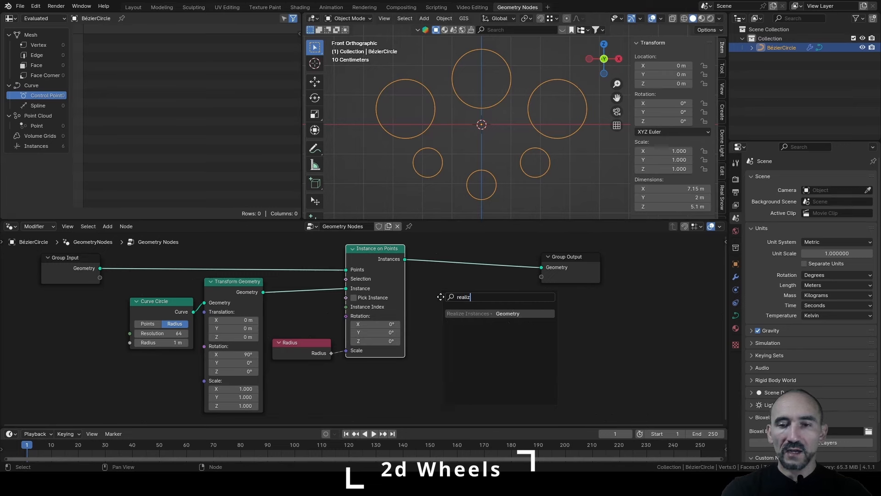
key(Return)
click(416, 254)
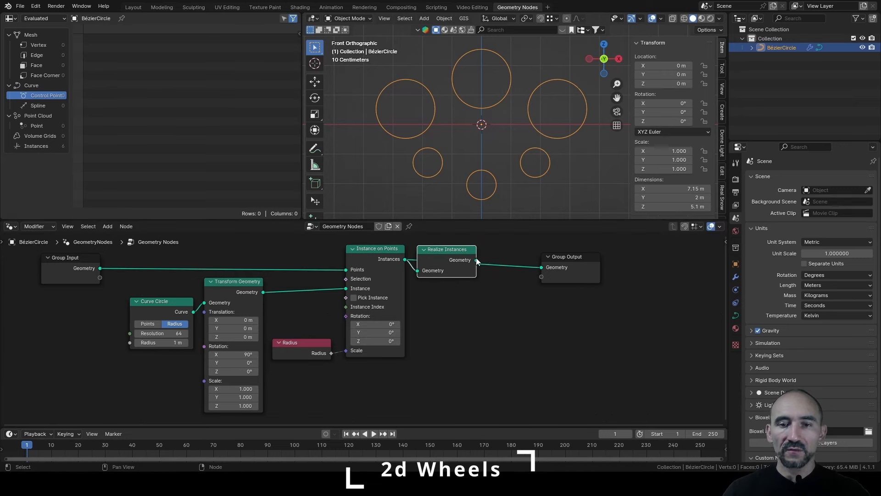
drag(477, 260, 539, 267)
drag(70, 73, 87, 69)
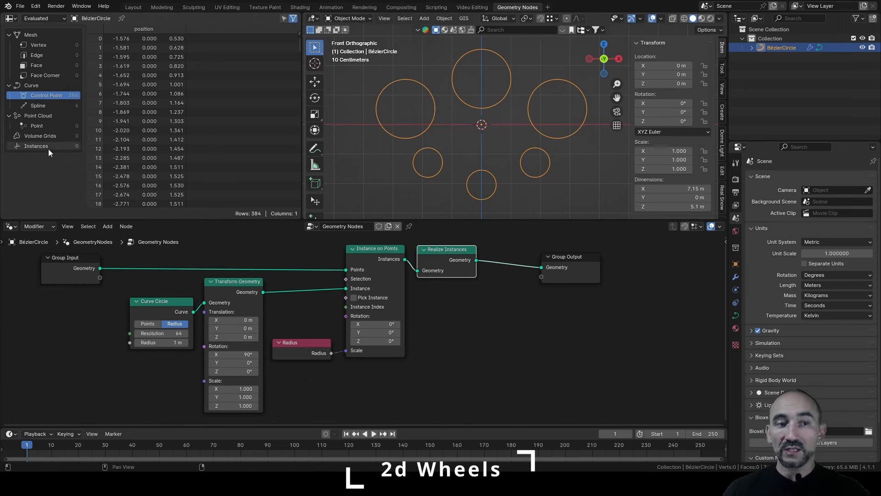
- Group all the wheel nodes, from Curve Circle to Realize Instances, in a frame labelled "Wheels creation 2d"
drag(474, 396, 128, 257)
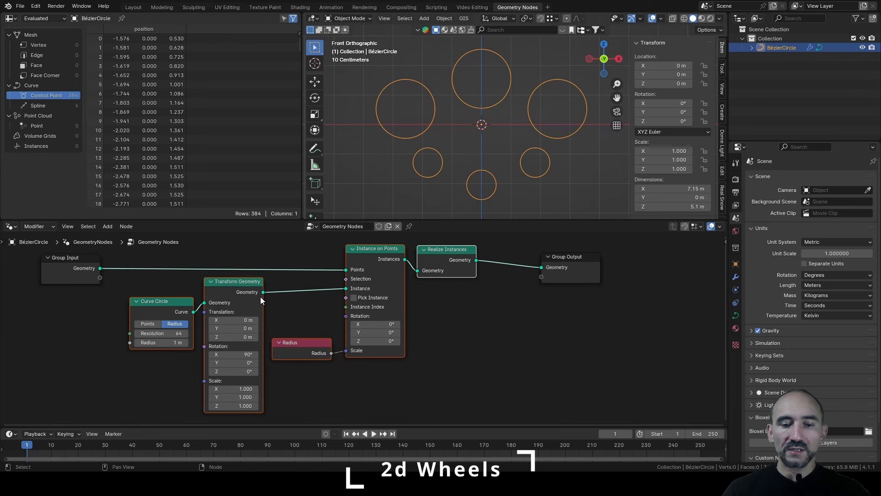
key(ctrl+j)
key(F2)
text(Wheels)
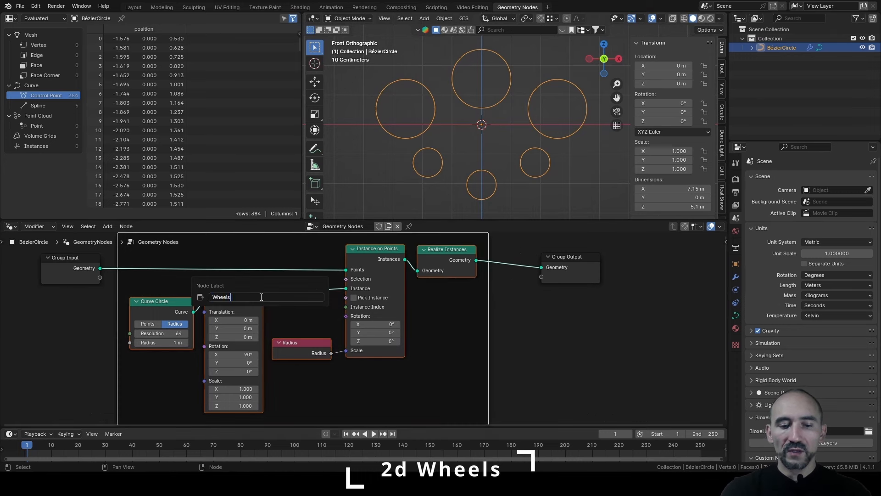
text( creation 2d)
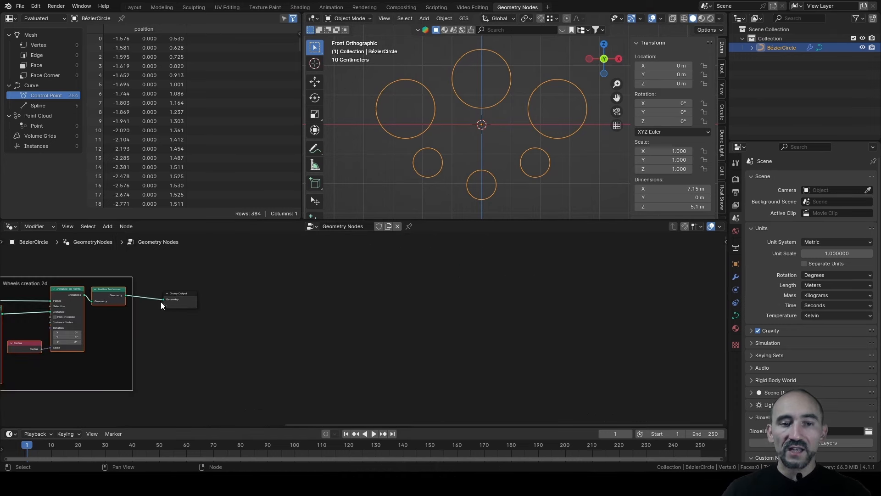
- Move the Group Output node far from the wheels frame to make room for more nodes, and save the file
drag(198, 291, 595, 290)
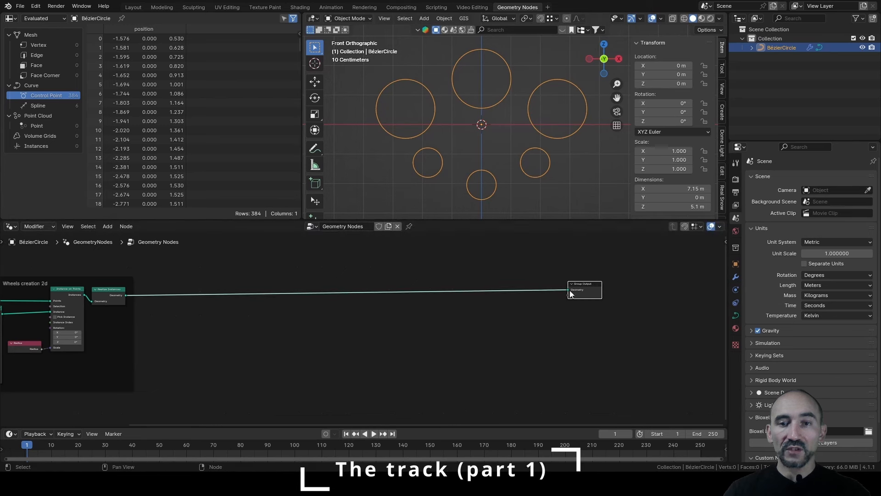
middle_drag(285, 296, 209, 356)
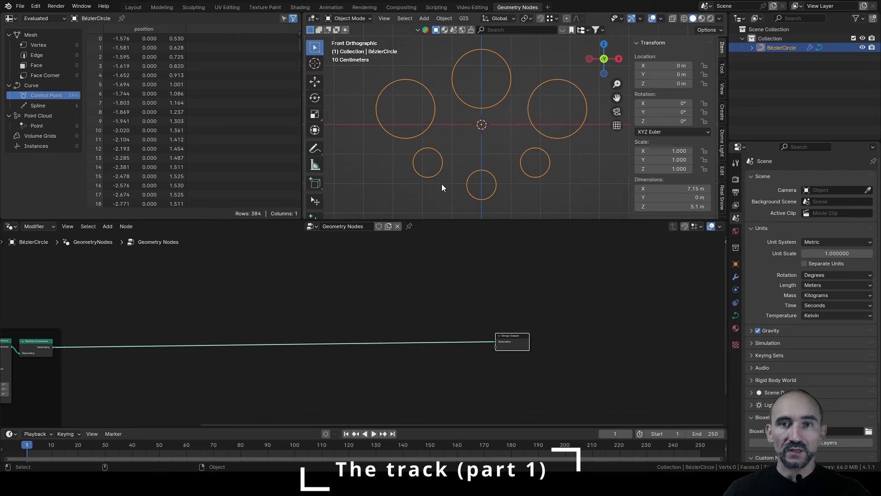
key(ctrl+s)
- Add a Convex Hull node, feed it from Realize Instances and connect its result to the Group Output
scroll(271, 304, up, 3)
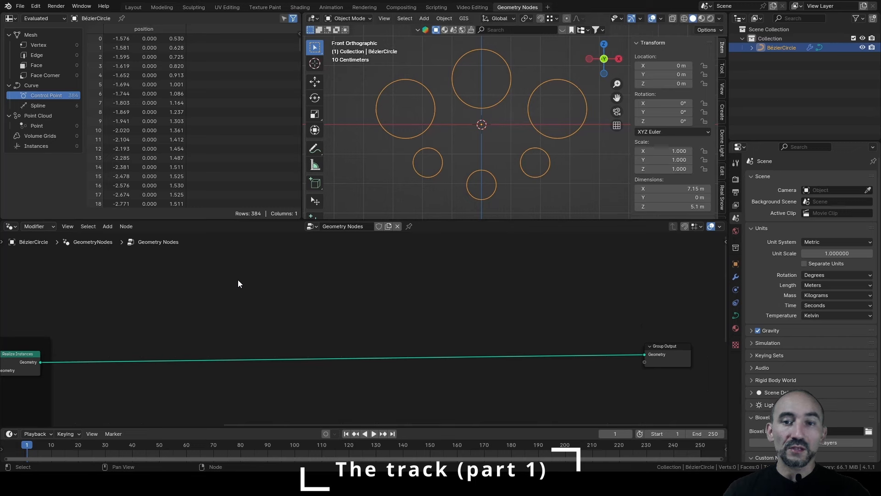
key(F3)
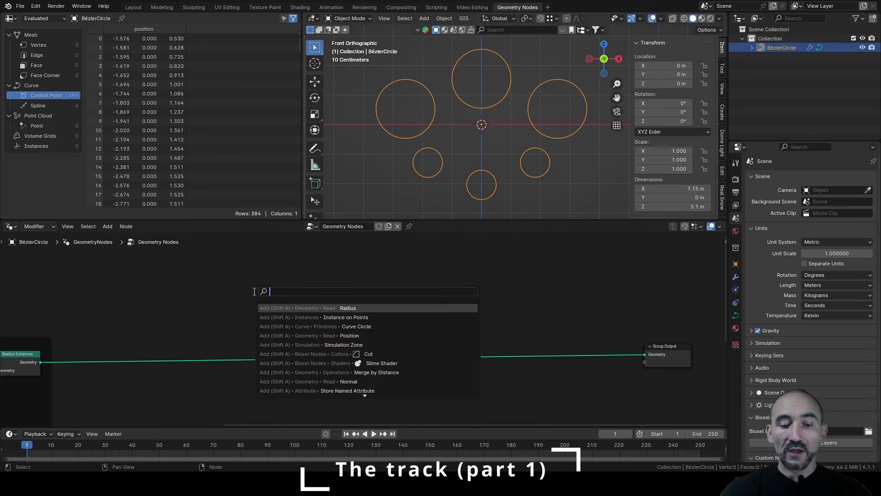
text(convex)
key(Return)
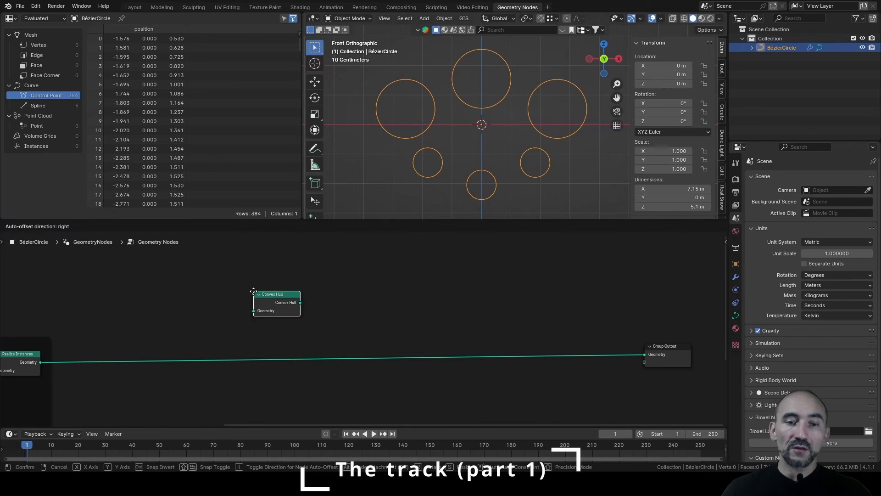
click(179, 317)
drag(41, 363, 179, 333)
alt+shift+click(211, 321)
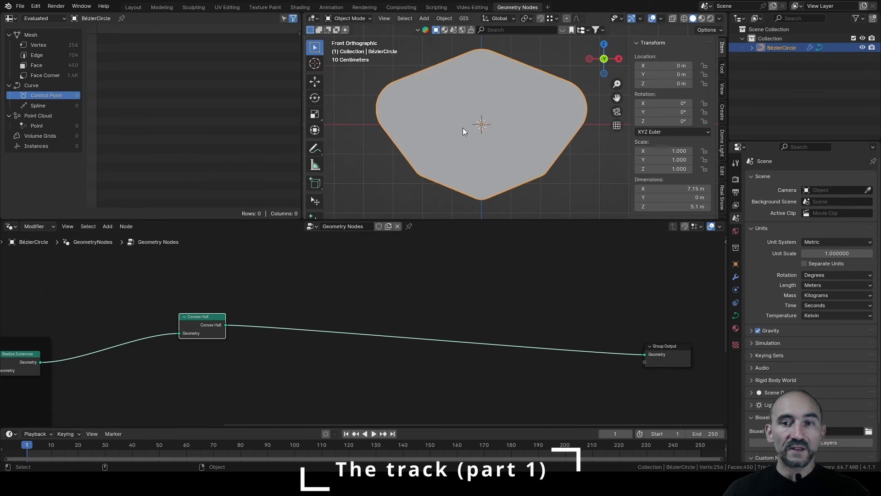
- Examine the convex hull in wireframe from several angles, and delete the Convex Hull node while keeping the connection to the output
key(shift+z)
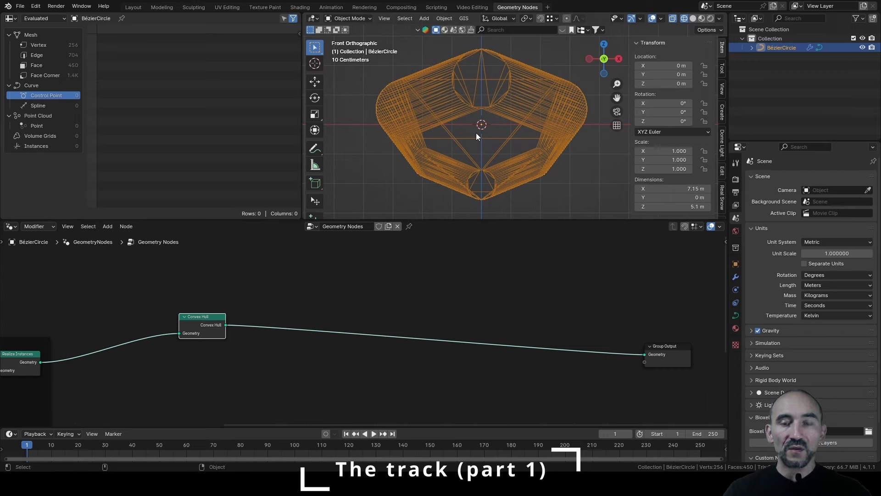
middle_drag(451, 132, 483, 137)
scroll(518, 142, up, 3)
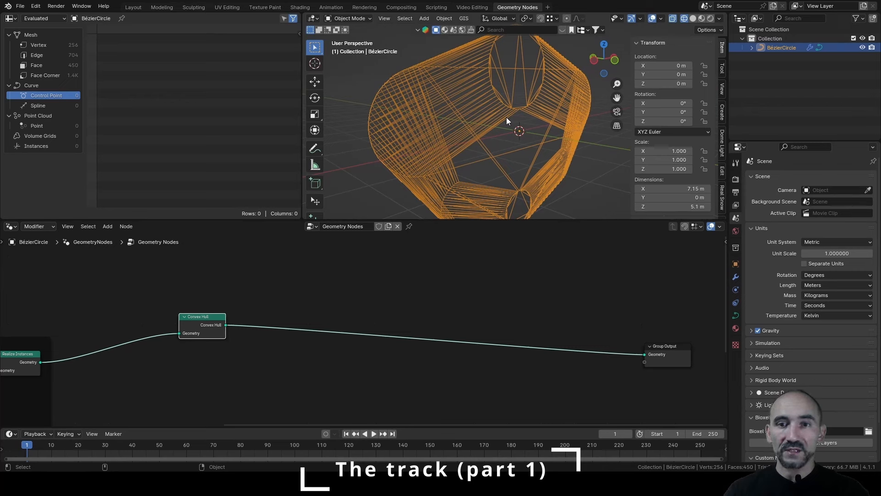
middle_drag(509, 144, 476, 131)
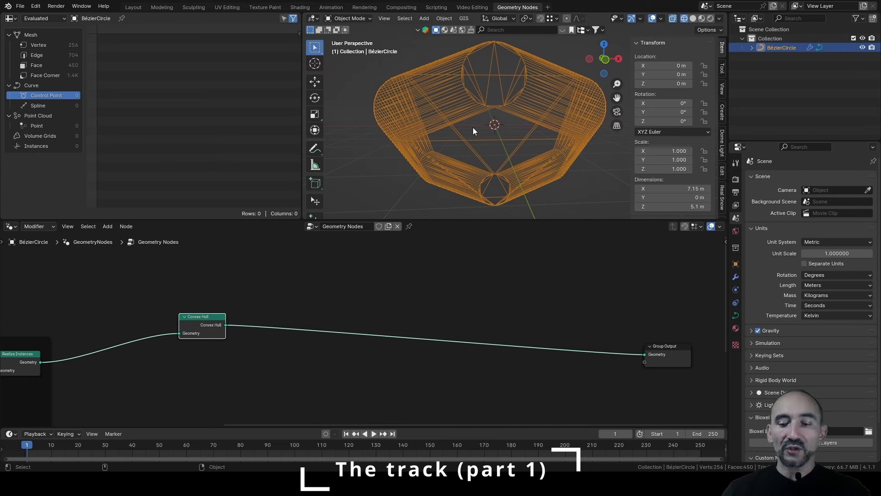
key(KP_1)
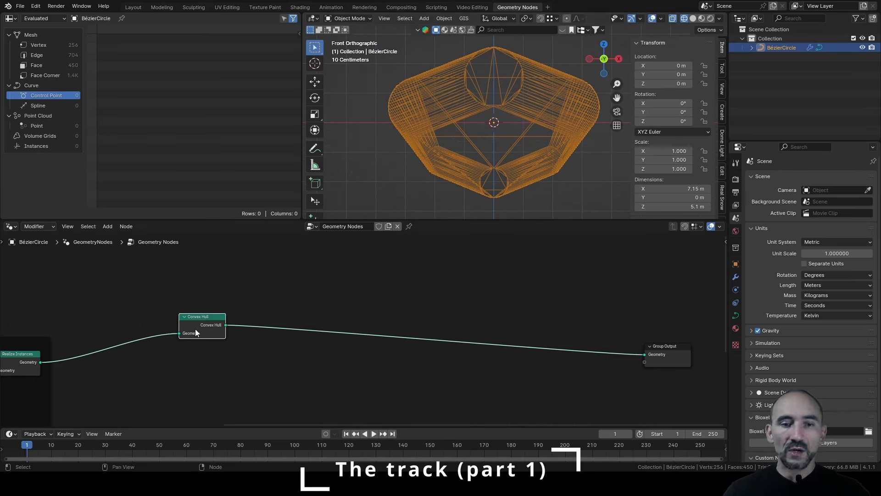
key(ctrl+x)
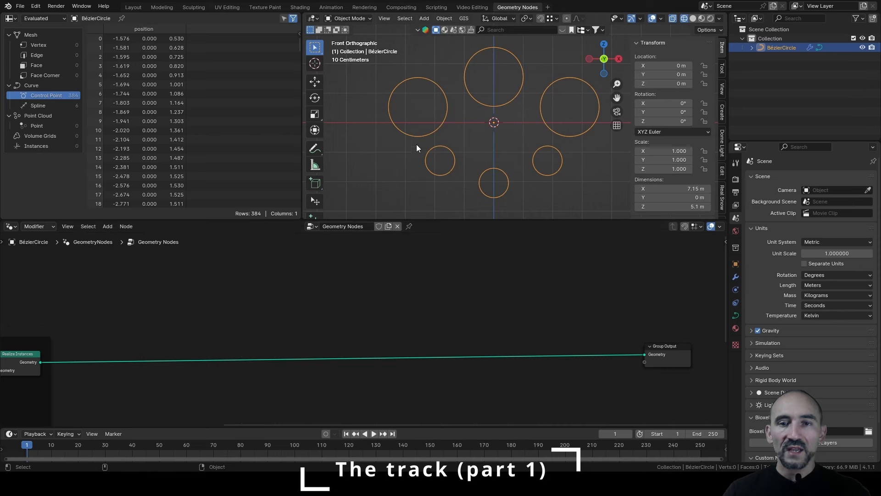
- On frame 2, annotate the wheels with a surrounding rectangle, a larger circle, inward arrows and a magenta track outline
key(Right)
scroll(459, 120, down, 2)
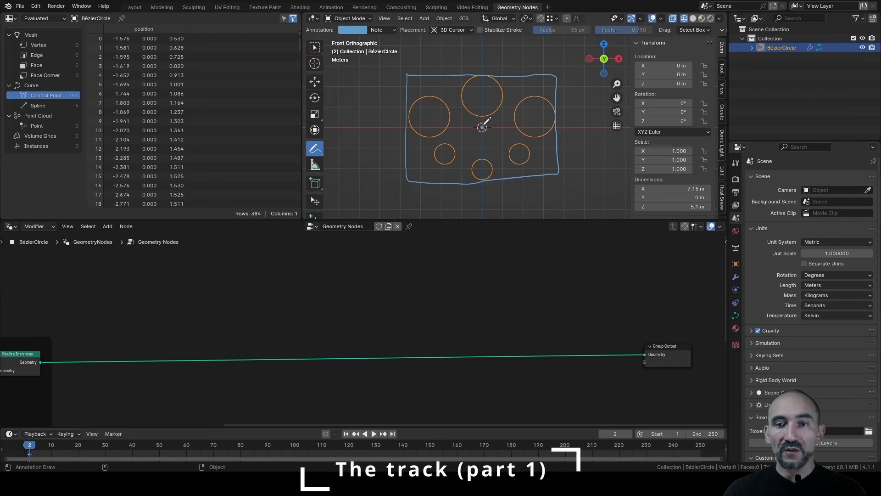
mouse_move(482, 40)
mouse_down()
mouse_move(425, 46)
mouse_move(371, 112)
mouse_move(436, 208)
mouse_move(533, 207)
mouse_move(579, 105)
mouse_move(481, 41)
mouse_up()
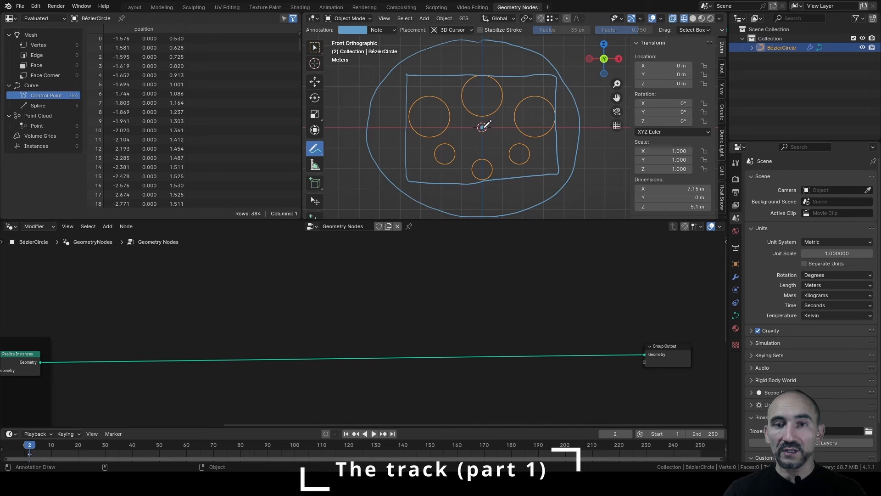
drag(388, 77, 414, 101)
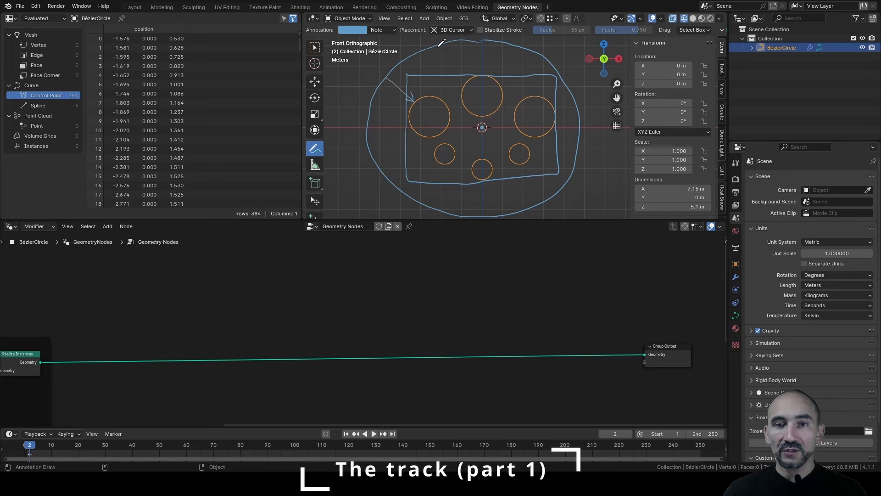
drag(438, 45, 436, 93)
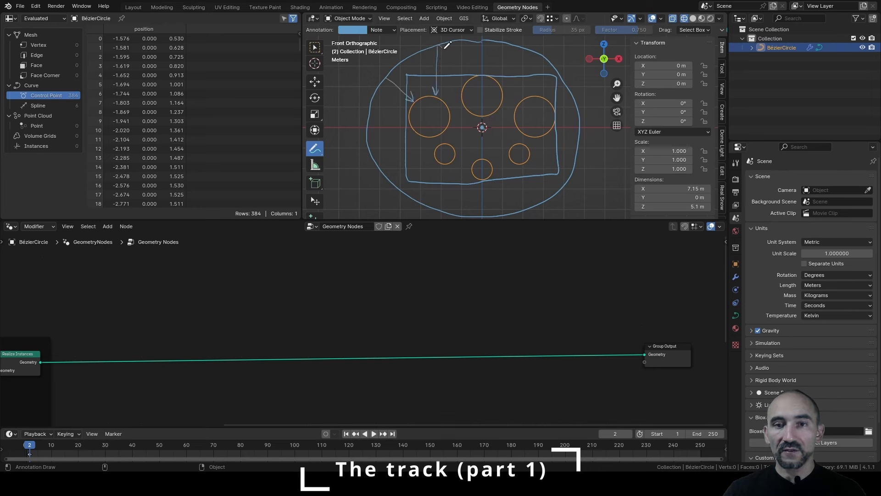
drag(448, 45, 463, 77)
drag(482, 44, 483, 75)
drag(536, 54, 499, 79)
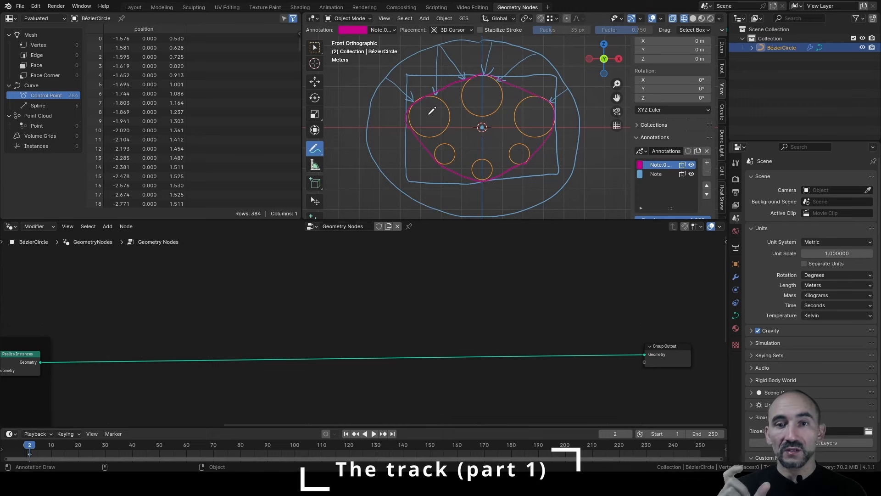
- Switch back to the selection tool and remove the annotations from the viewport
key(w)
key(q)
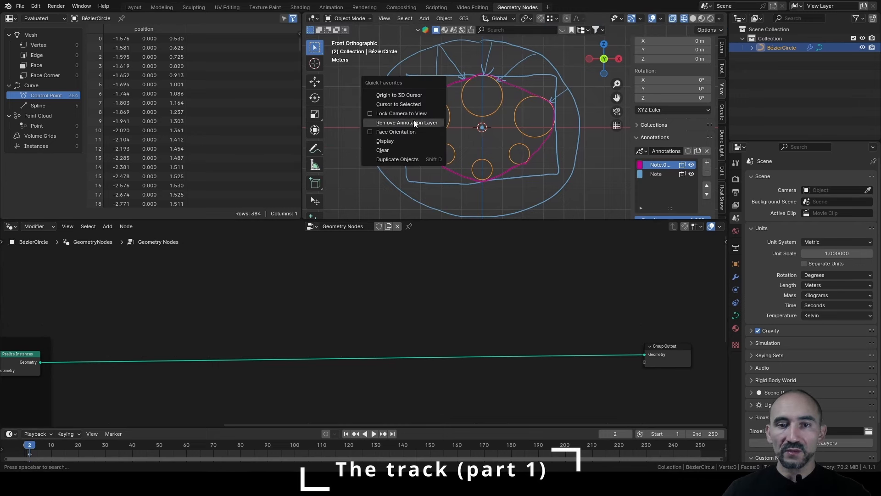
click(416, 123)
- Add a Bounding Box node fed by the Realize Instances geometry and place it above the main link
drag(41, 362, 119, 316)
text(bound)
key(Return)
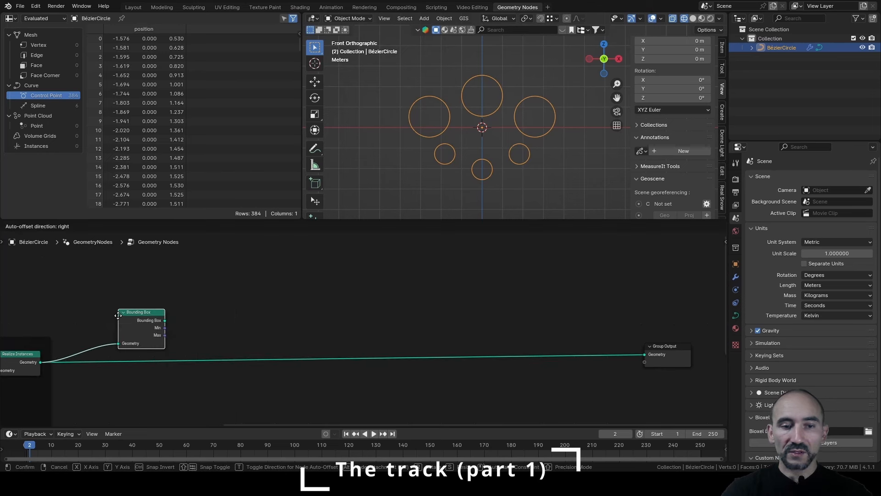
click(174, 328)
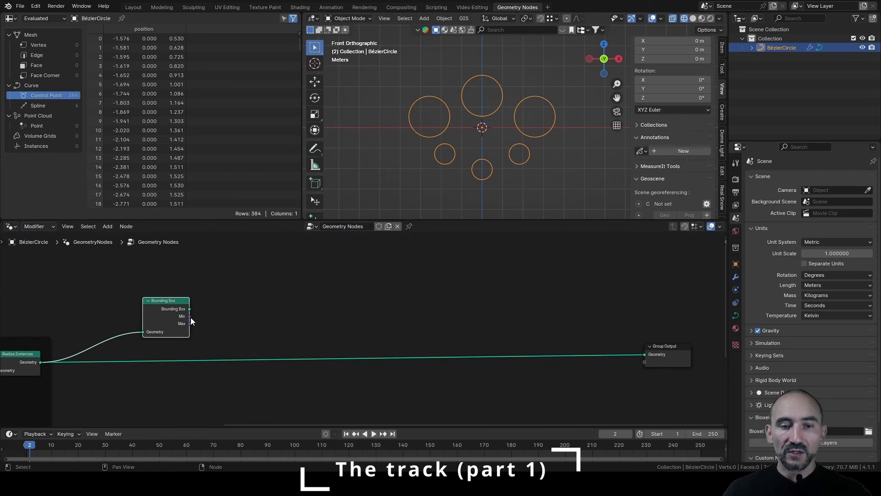
- Connect the Bounding Box's Min and Max to a vector Mix node's A and B, and send the bounding box geometry to the Group Output
drag(190, 317, 219, 300)
text(mix)
key(Return)
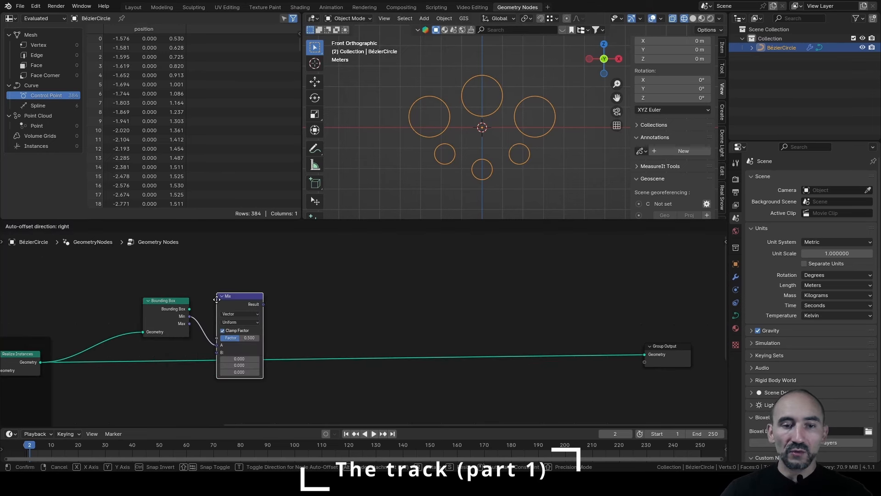
click(208, 265)
drag(189, 324, 207, 318)
drag(221, 273, 216, 279)
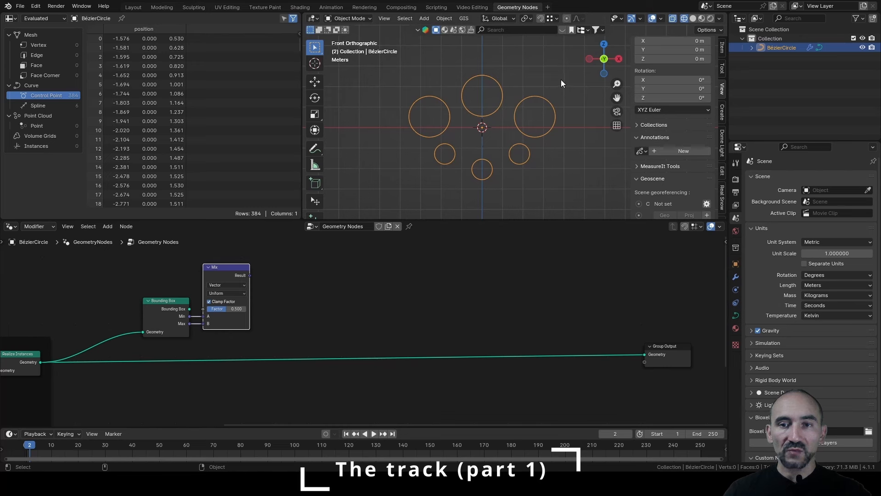
alt+shift+click(166, 308)
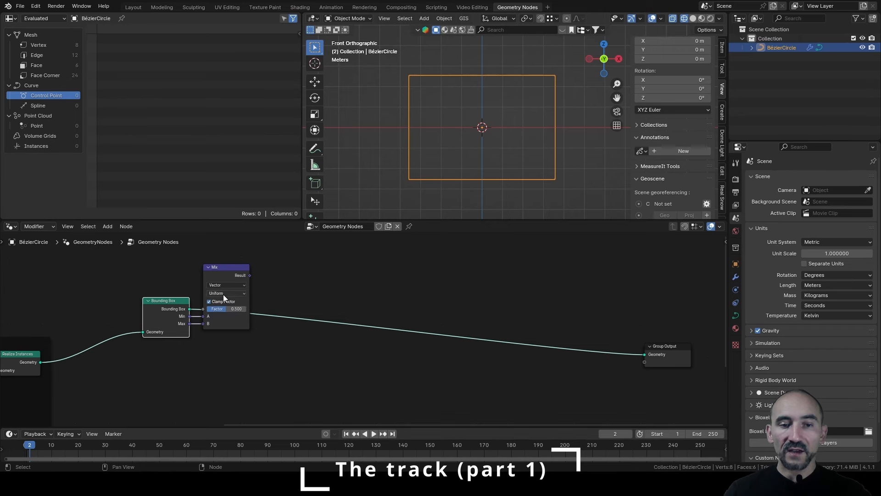
mouse_move(186, 324)
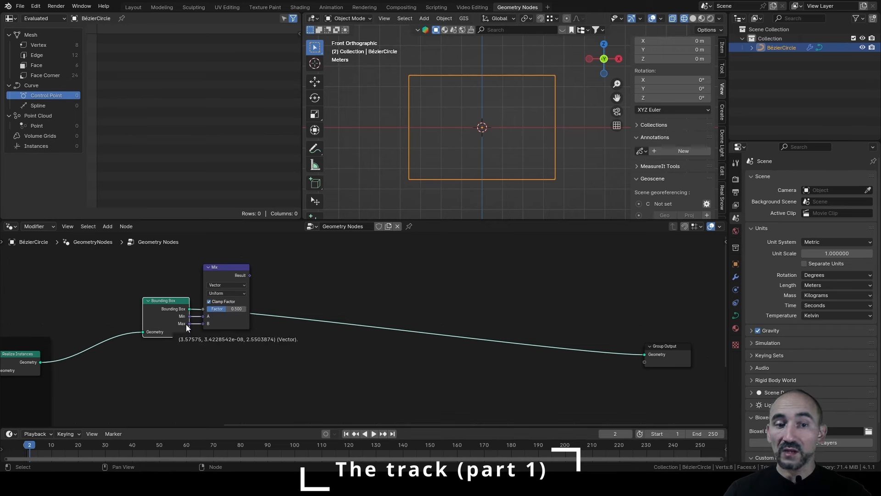
- Add a second Curve Circle node and place it beyond the Mix node, below the link to the Group Output
key(F3)
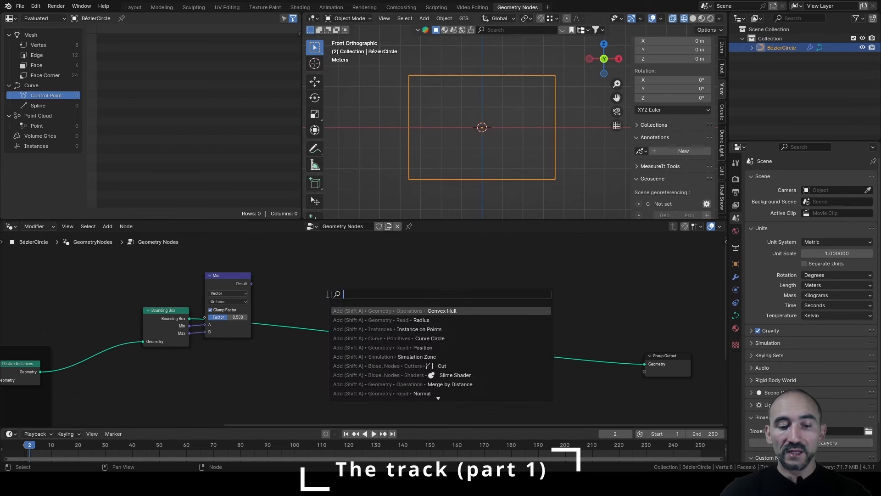
text(curve cir)
key(Return)
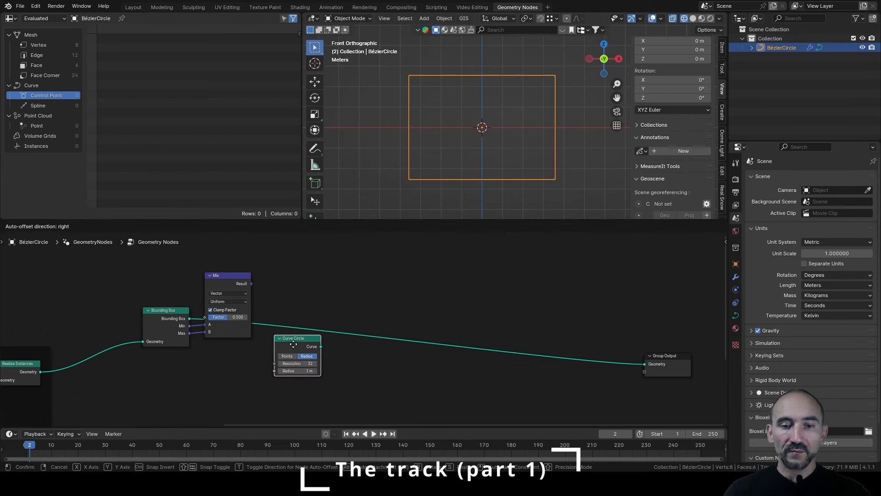
click(291, 353)
scroll(294, 367, up, 1)
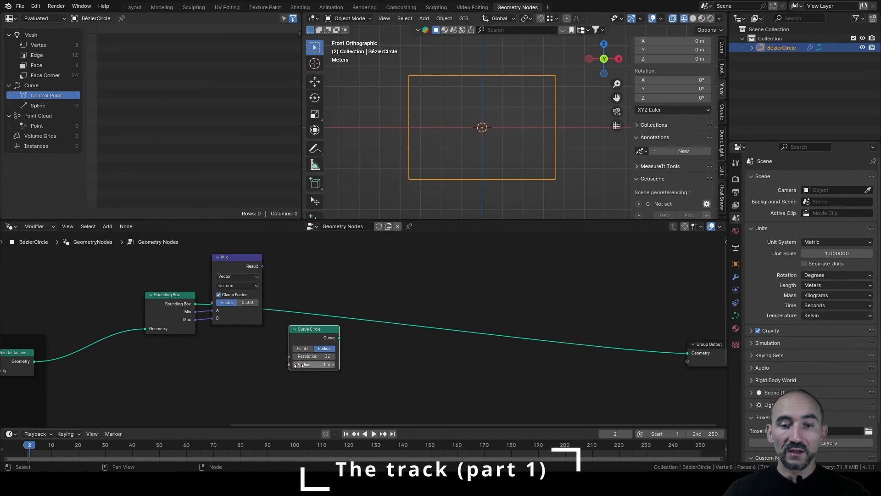
drag(313, 330, 328, 332)
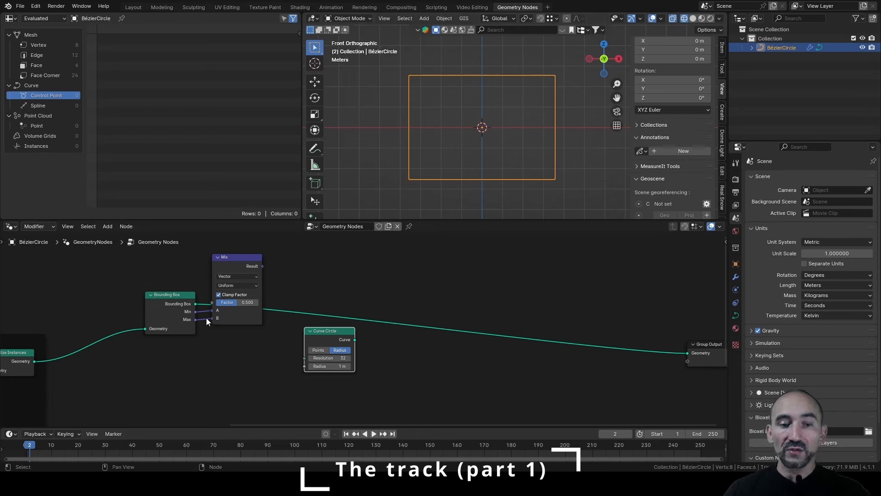
- Add a vector Distance node below the Mix node and feed it the Bounding Box's Min and Max
drag(196, 319, 214, 337)
text(dista)
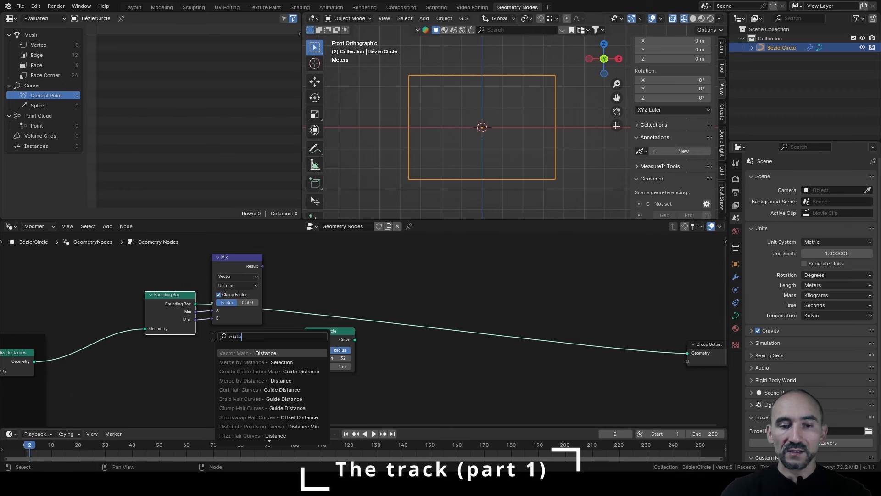
key(Return)
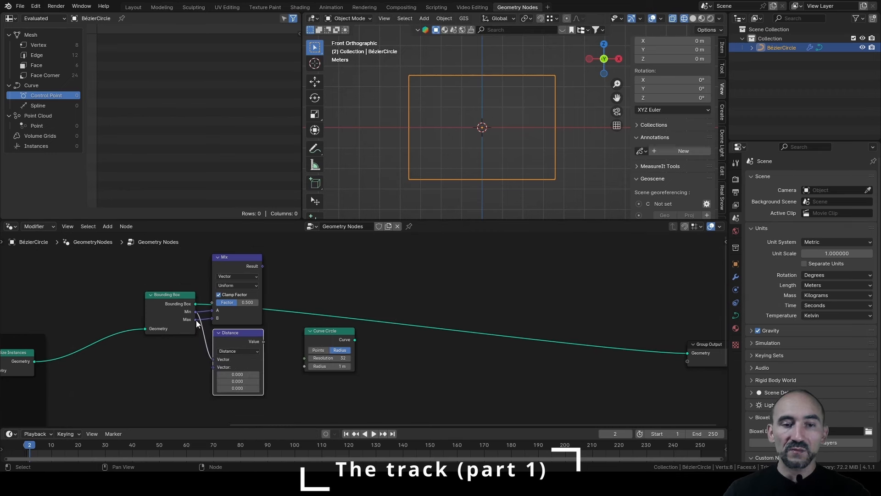
drag(196, 311, 213, 367)
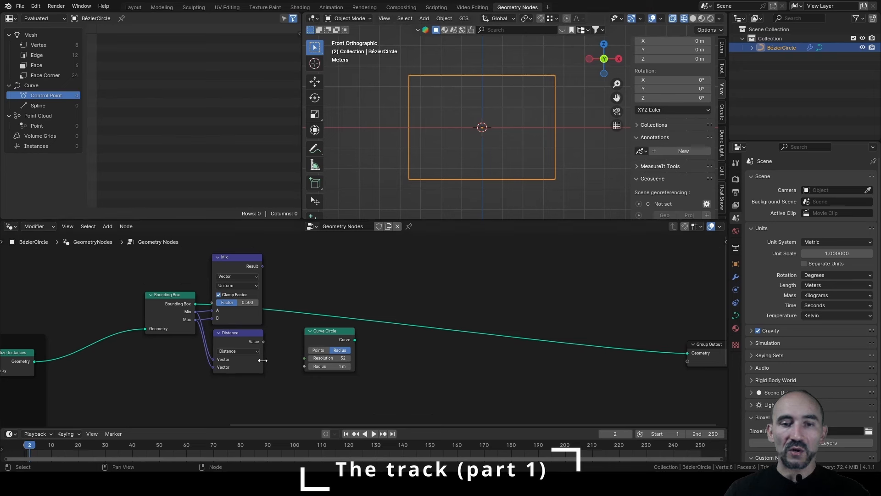
- Multiply the Distance value by 10 with a Math node, connect it to the Curve Circle's Radius and place the circle node beside it
drag(264, 342, 279, 343)
text(mult)
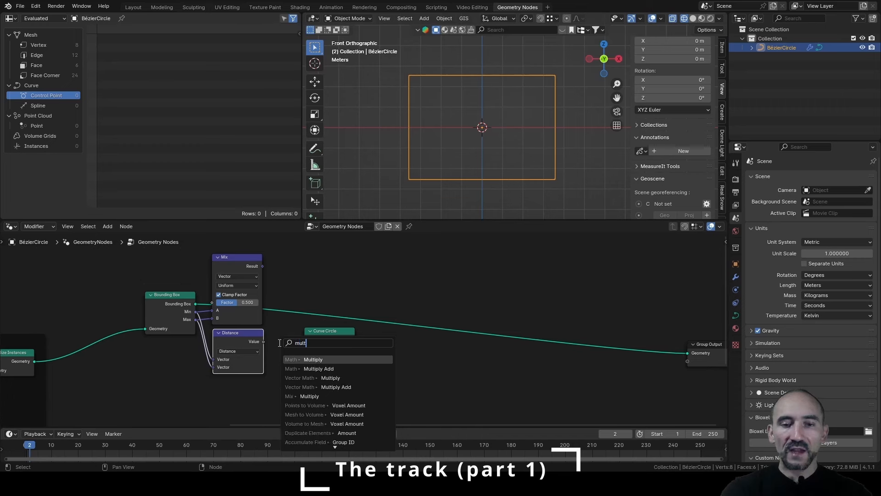
key(Return)
drag(337, 333, 395, 340)
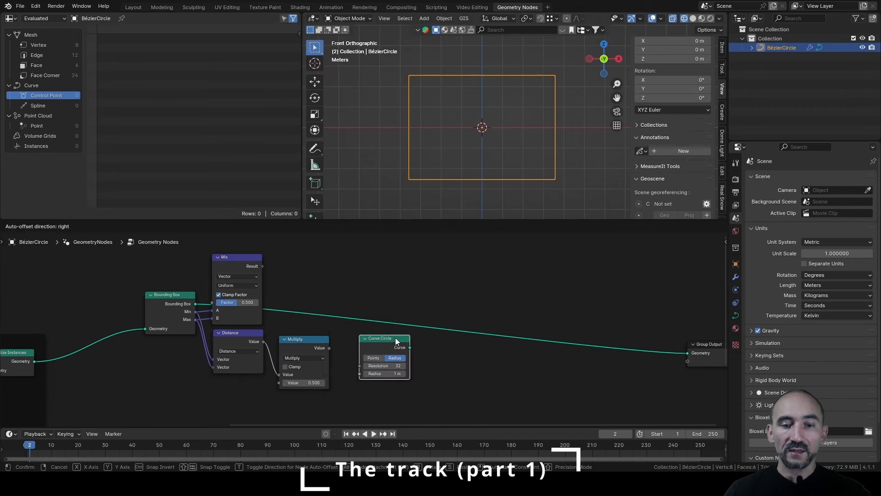
drag(318, 348, 361, 374)
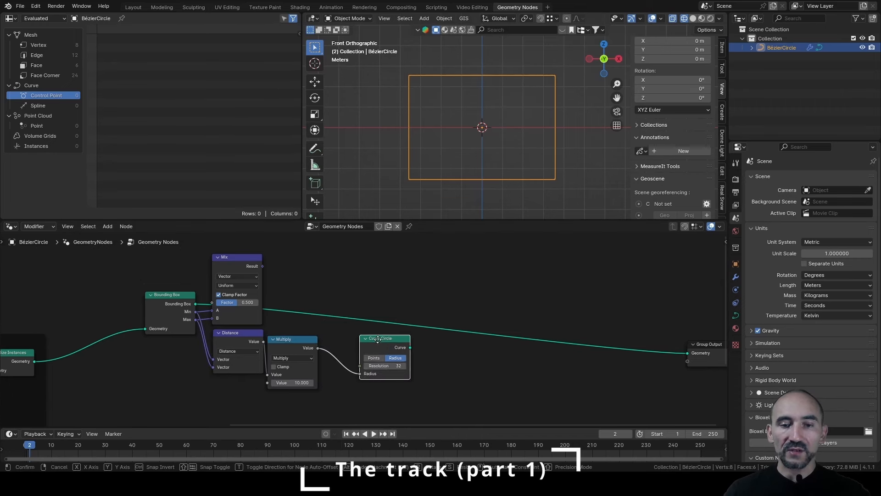
drag(378, 339, 345, 337)
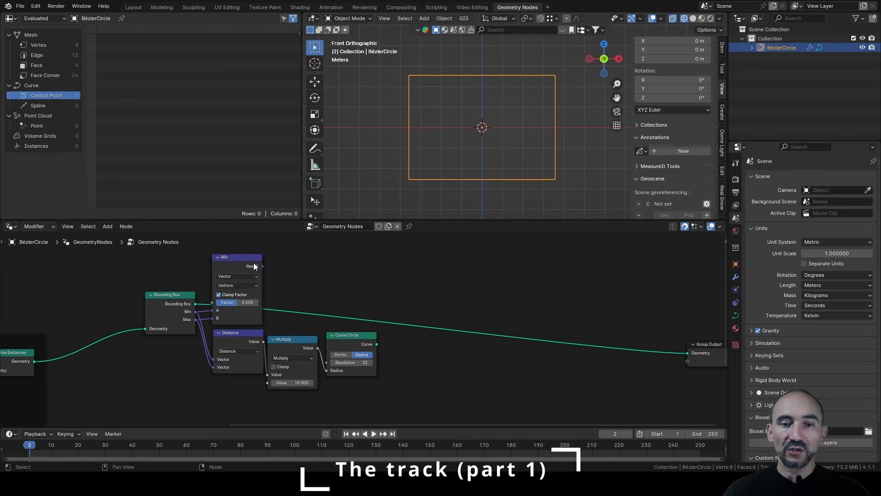
- Add a Points node beyond the Mix node and connect the Mix Result to its Position
key(F3)
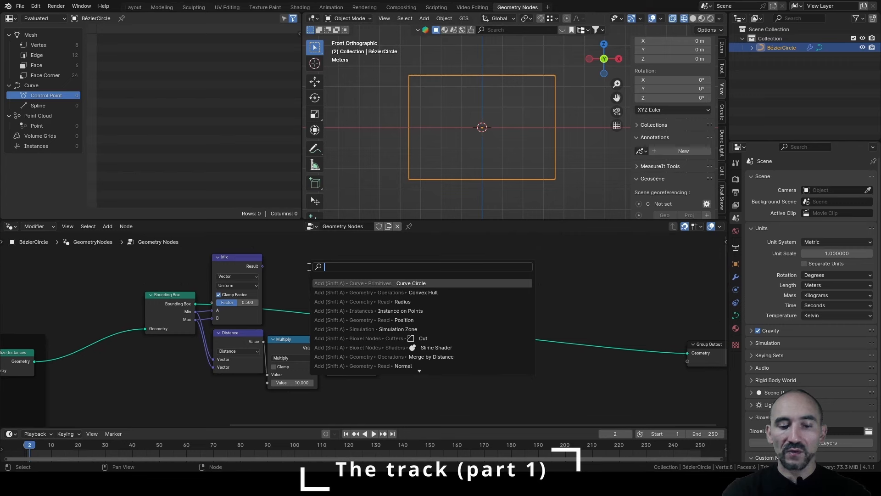
text(point)
key(Return)
click(270, 270)
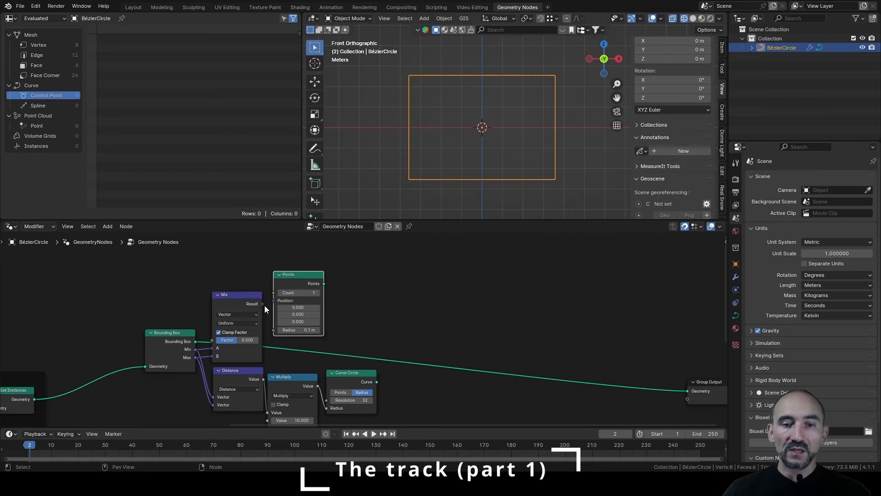
drag(263, 305, 289, 300)
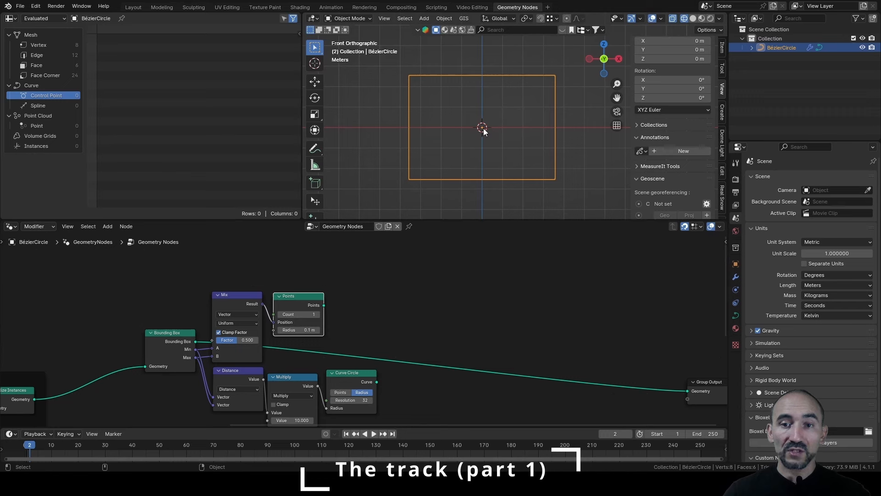
- Add an Instance on Points node that instances the Curve Circle on the output of the Points node
key(shift+a)
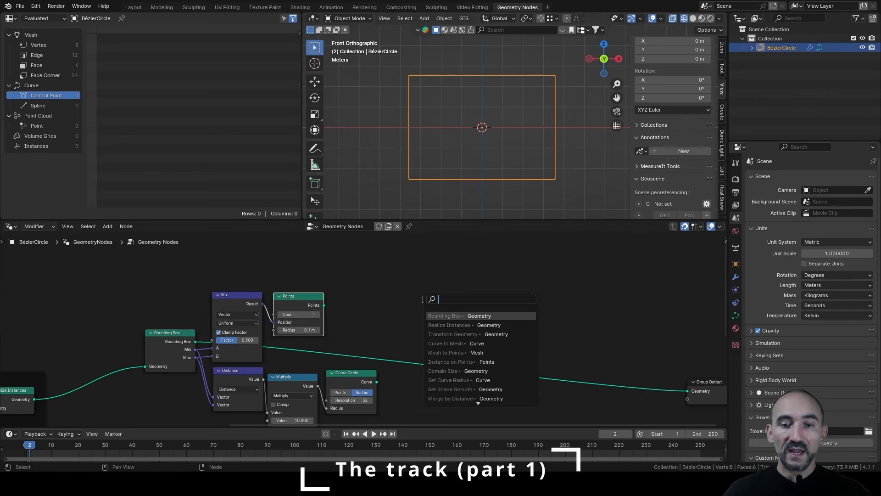
text(instance on poi)
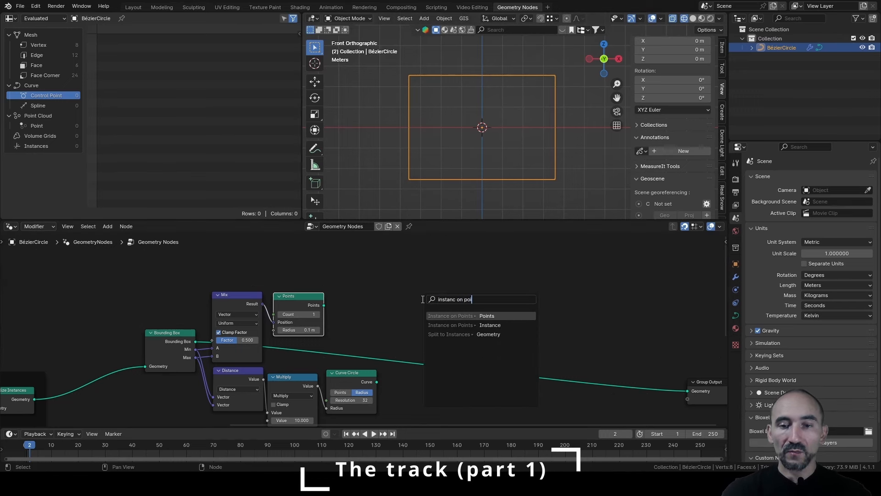
key(Return)
click(386, 299)
drag(377, 382, 388, 330)
middle_drag(450, 315, 385, 283)
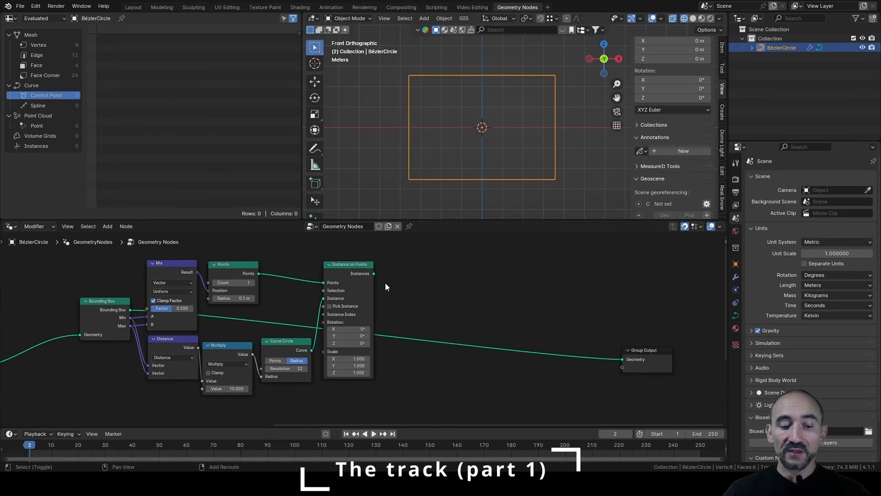
- Send the Instance on Points output to the Group Output and set the instances' X rotation to 90°
ctrl+shift+click(348, 269)
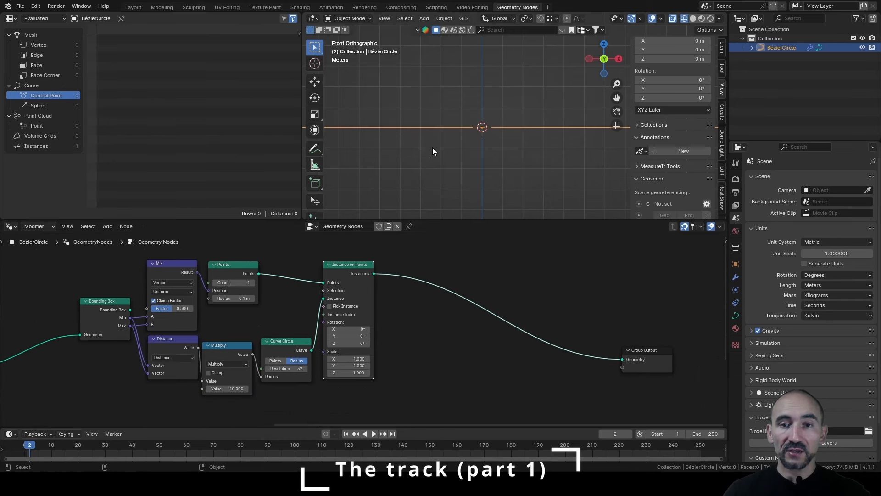
scroll(460, 151, down, 3)
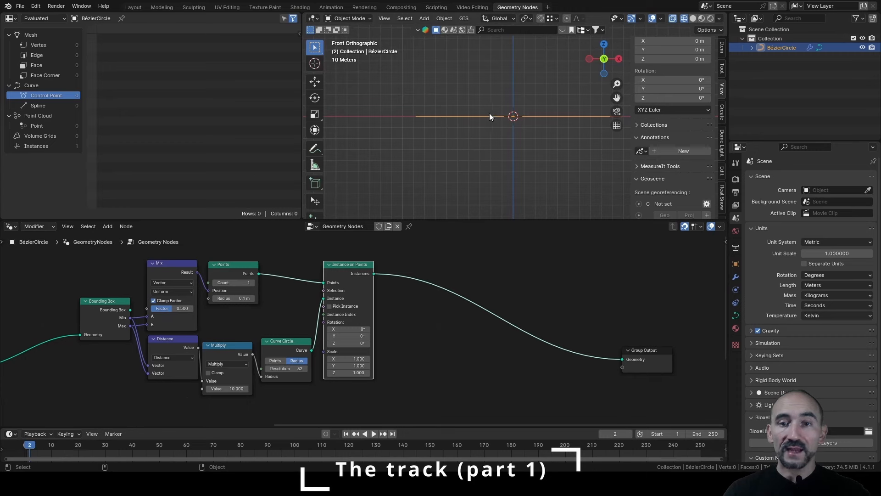
click(350, 329)
text(90)
key(Return)
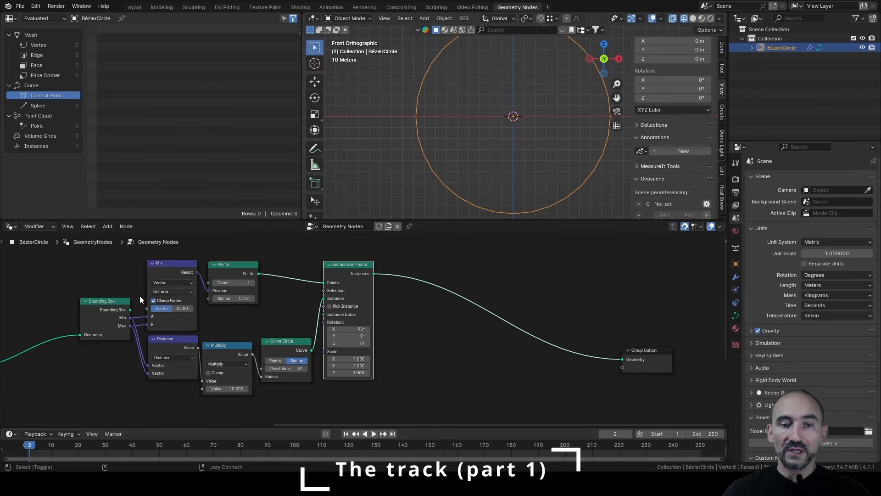
- Compare the bounding box's size with the instanced circle by previewing each node's output in the viewport
ctrl+shift+click(107, 306)
scroll(470, 144, up, 4)
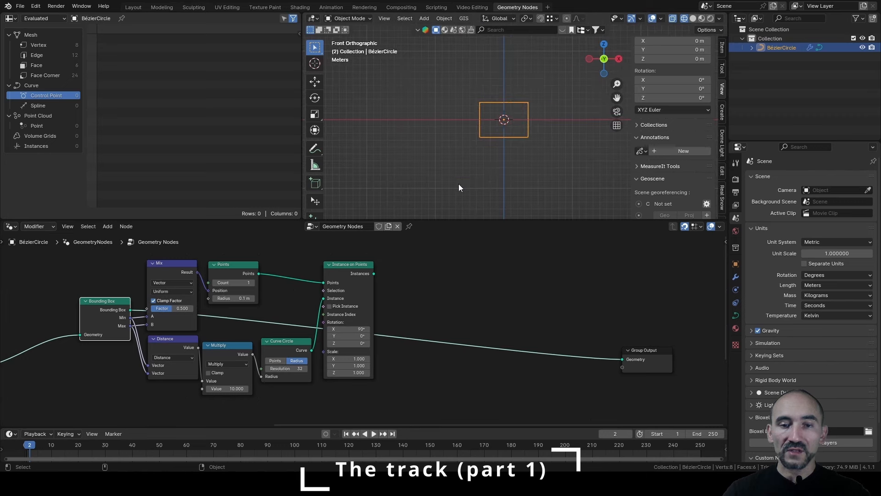
ctrl+shift+click(350, 266)
scroll(506, 146, down, 4)
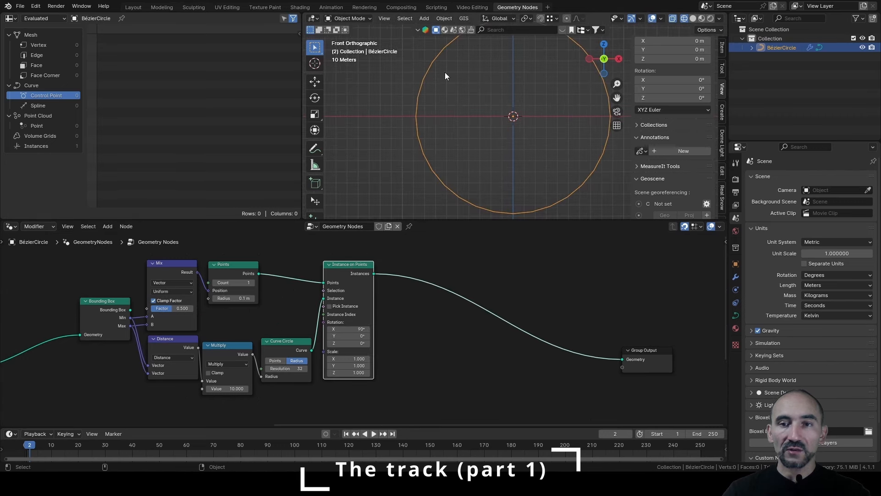
scroll(511, 137, up, 4)
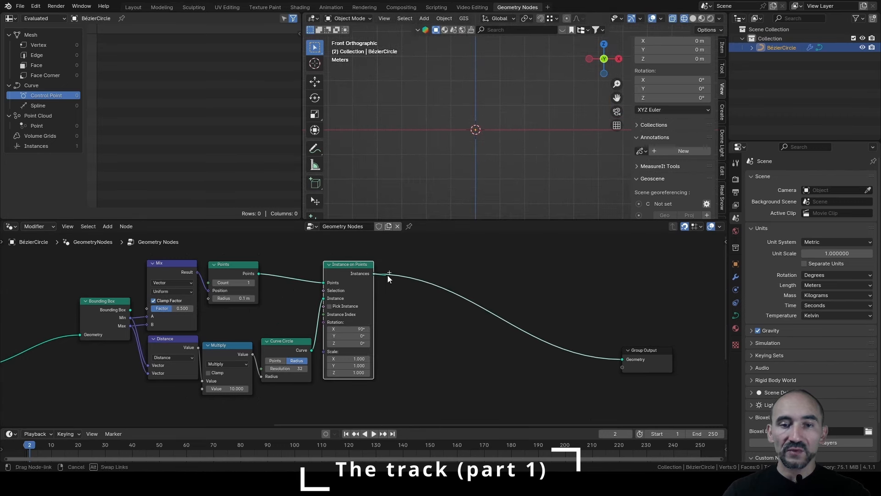
- Insert a Realize Instances node between the circle's Instance on Points node and the Group Output
drag(374, 274, 400, 299)
click(424, 321)
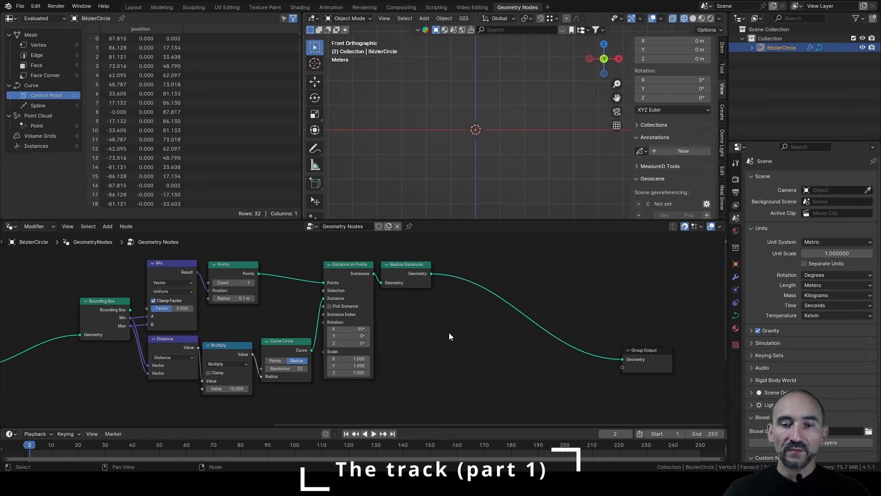
scroll(440, 336, down, 2)
middle_drag(439, 336, 398, 307)
scroll(398, 307, up, 3)
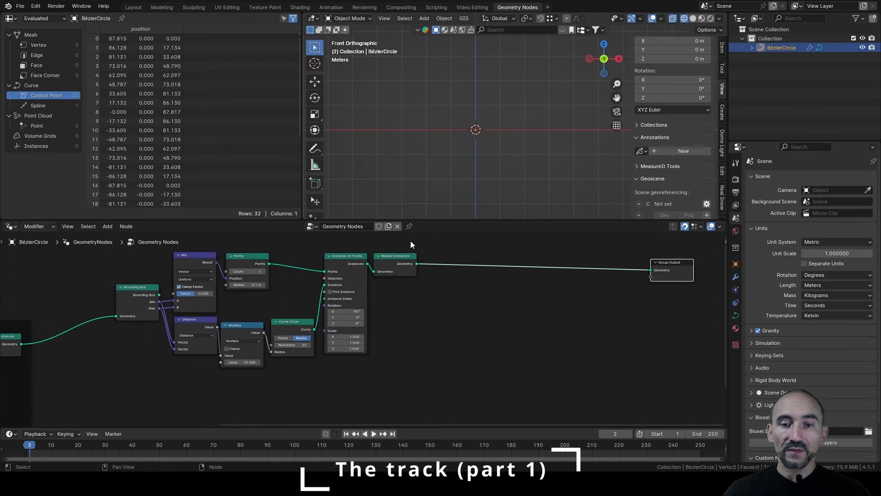
- Add a Curve to Mesh node below the circle nodes, fed by the realized wheel geometry that also feeds the Bounding Box
click(270, 366)
middle_drag(152, 354, 212, 338)
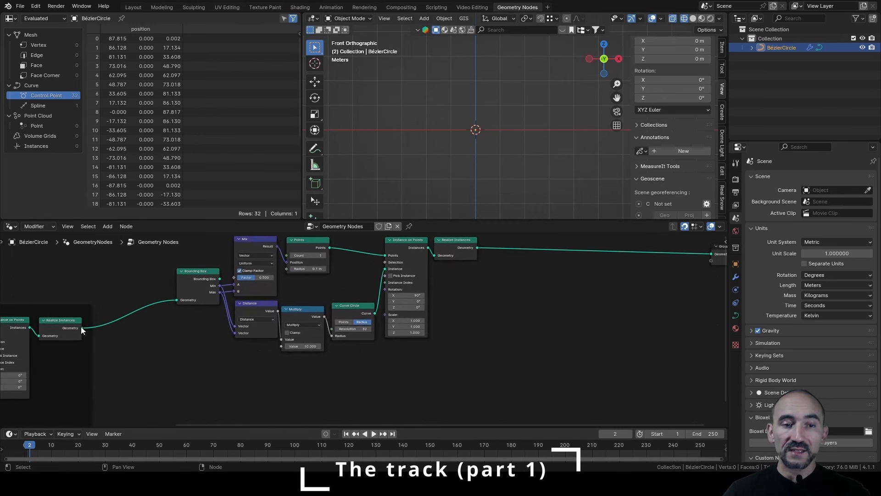
drag(81, 328, 399, 371)
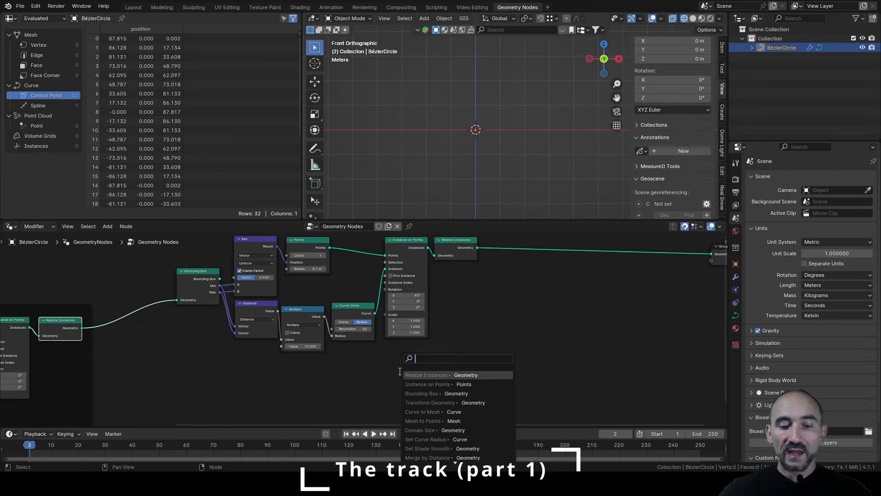
text(curve to me)
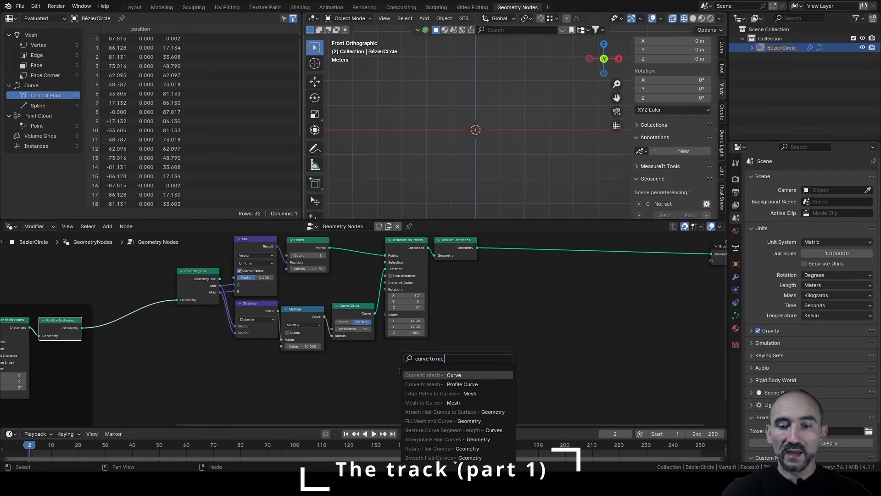
key(Return)
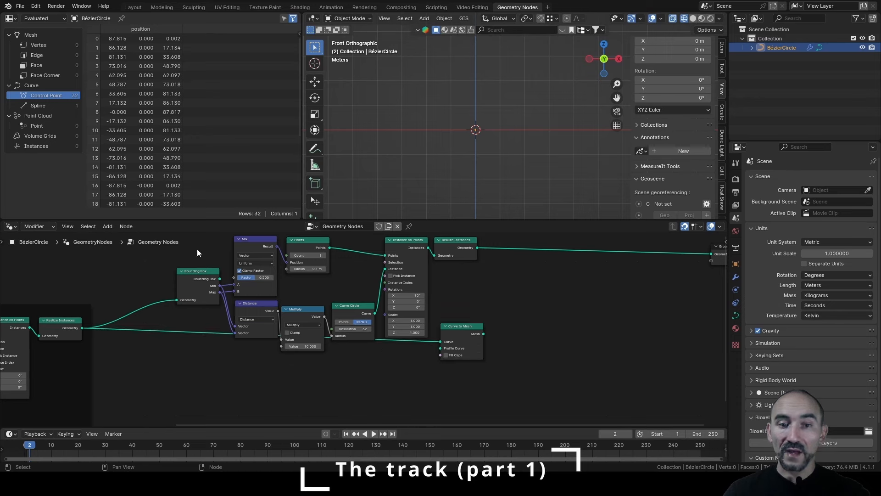
- Move the circle-building nodes up, clear of the Curve to Mesh link, and respace the Multiply and Curve Circle nodes
drag(197, 249, 412, 346)
shift+click(454, 243)
key(g)
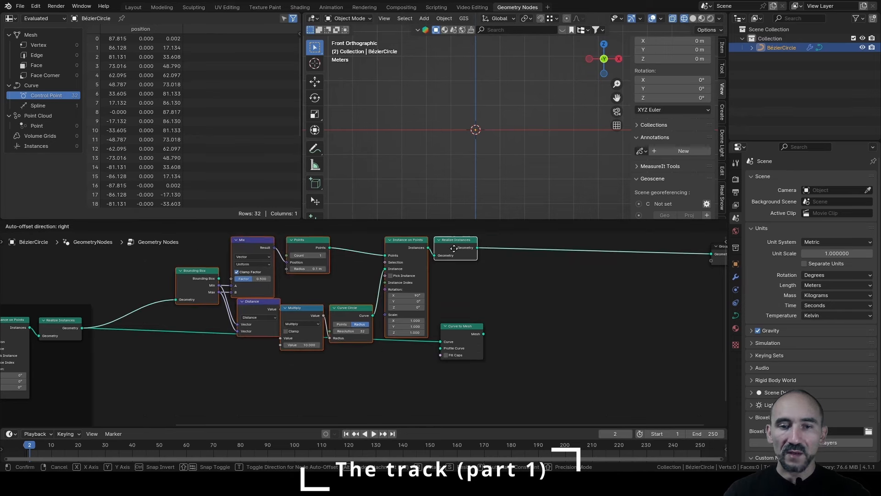
click(448, 218)
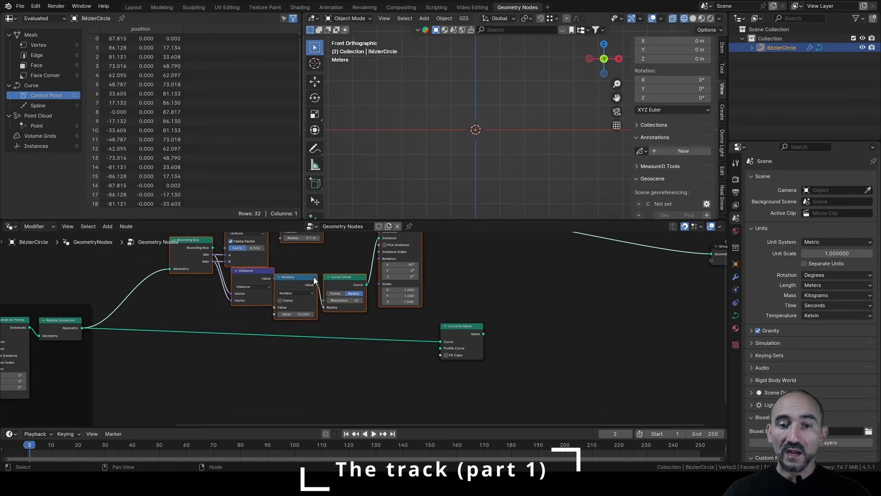
click(313, 276)
drag(336, 277, 341, 277)
drag(301, 278, 307, 266)
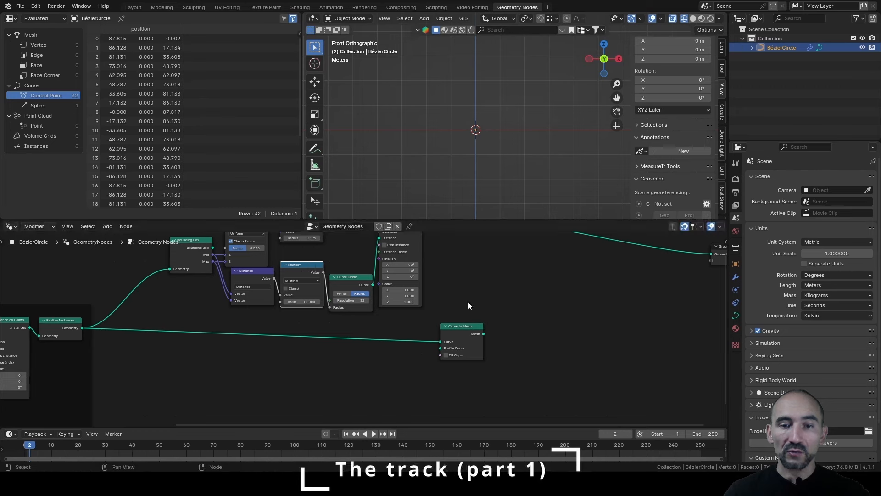
- Add a Geometry Proximity node fed by the Curve to Mesh output and set its target to Points
scroll(468, 302, up, 3)
middle_drag(468, 302, 270, 375)
drag(283, 400, 334, 372)
text(geometry pro)
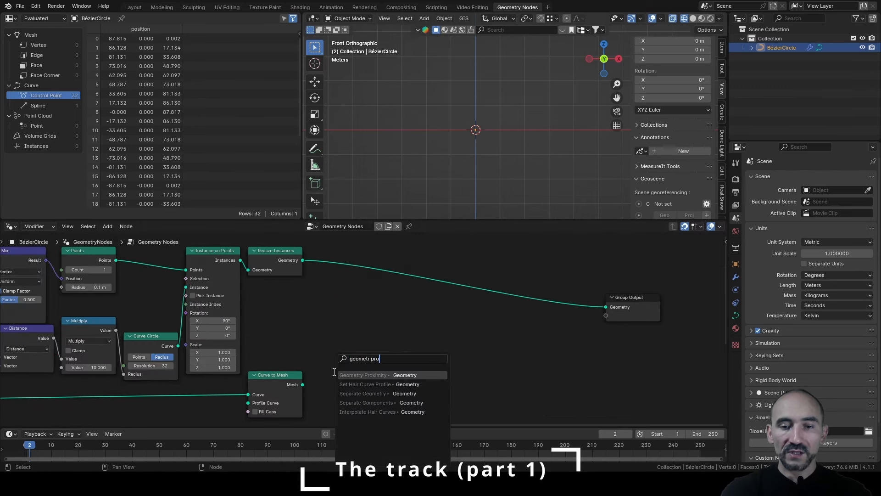
key(Return)
click(310, 371)
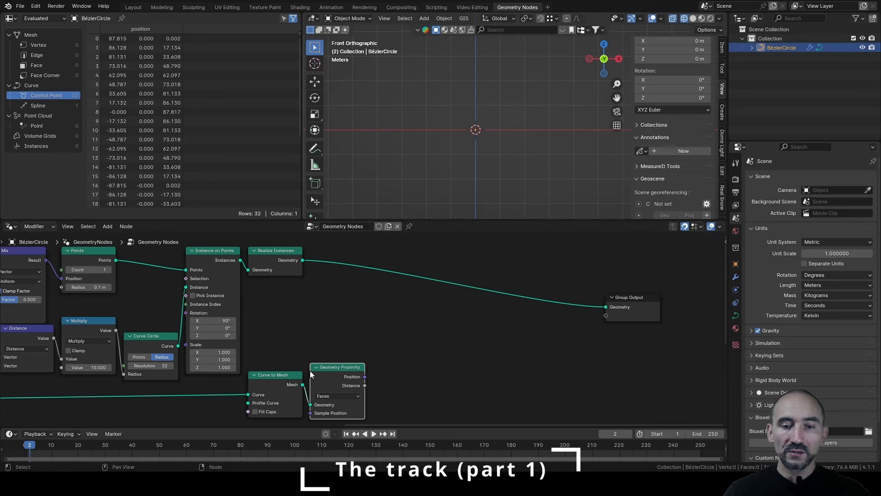
click(328, 397)
click(326, 415)
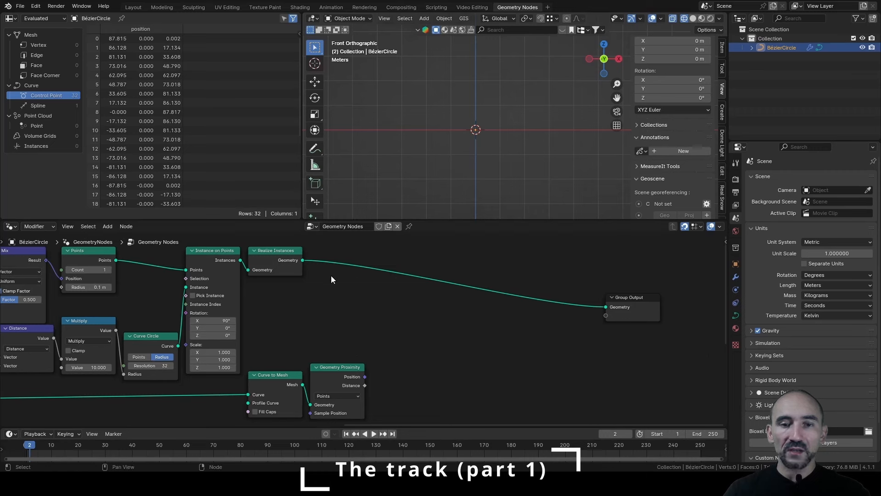
- Add a Resample Curve node fed by the realized circle geometry and place it before the Group Output
drag(302, 260, 367, 294)
text(resample)
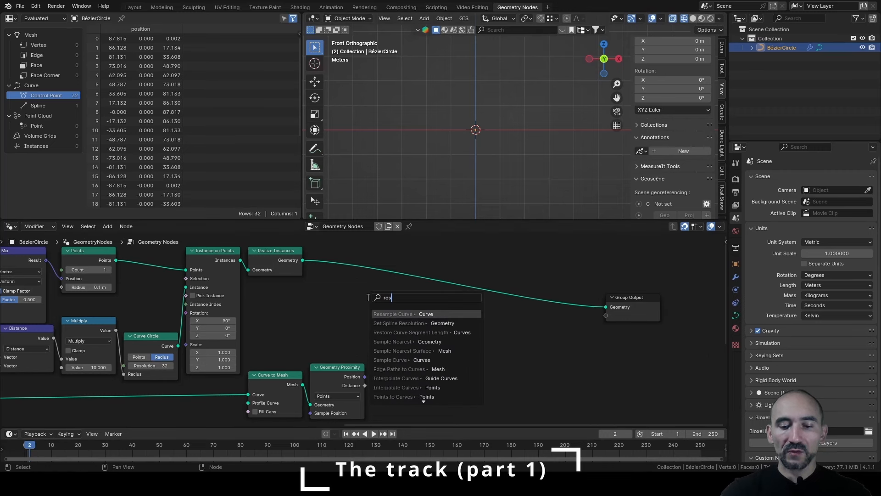
key(Return)
click(423, 258)
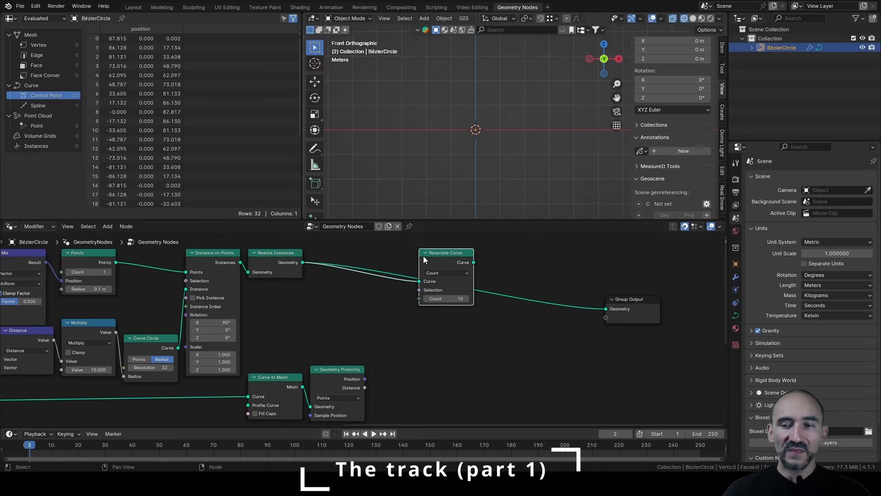
- Add a Spline Length node in the space before the Resample Curve node
click(369, 302)
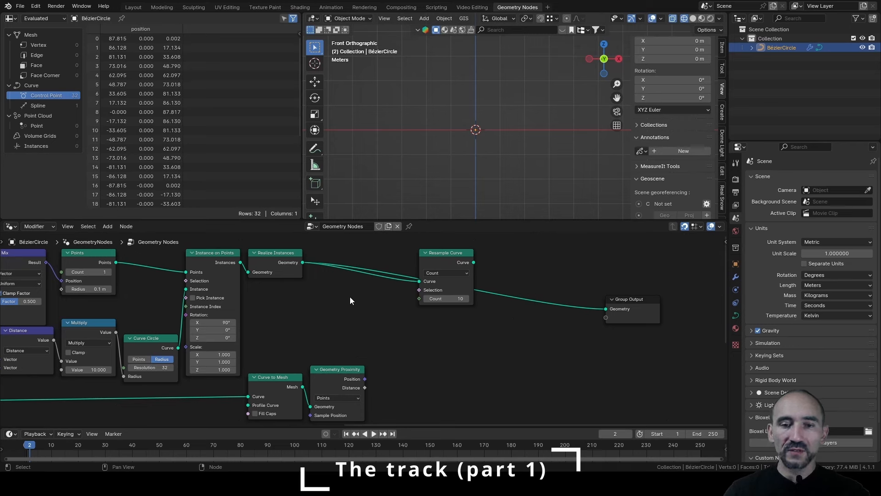
key(F3)
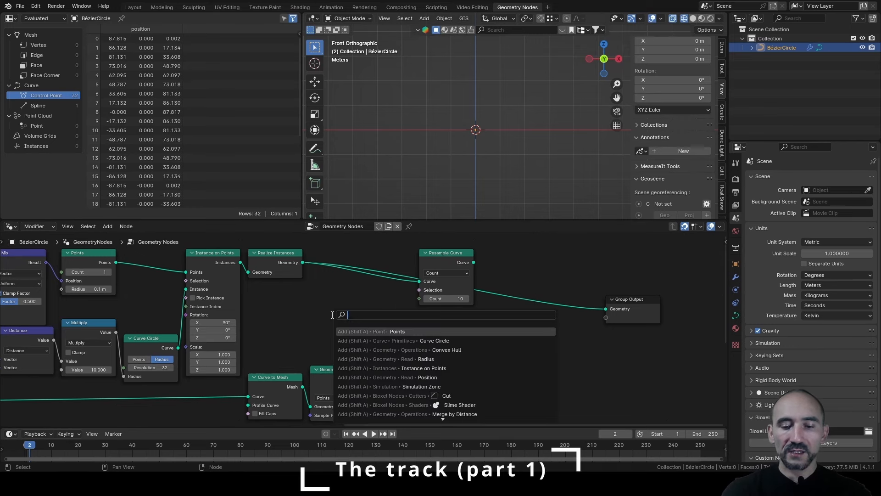
text(spline len)
key(Return)
click(322, 297)
- Add a Multiply node fed by the Spline Length node's Length output, with a multiplier of 2
drag(365, 301, 385, 313)
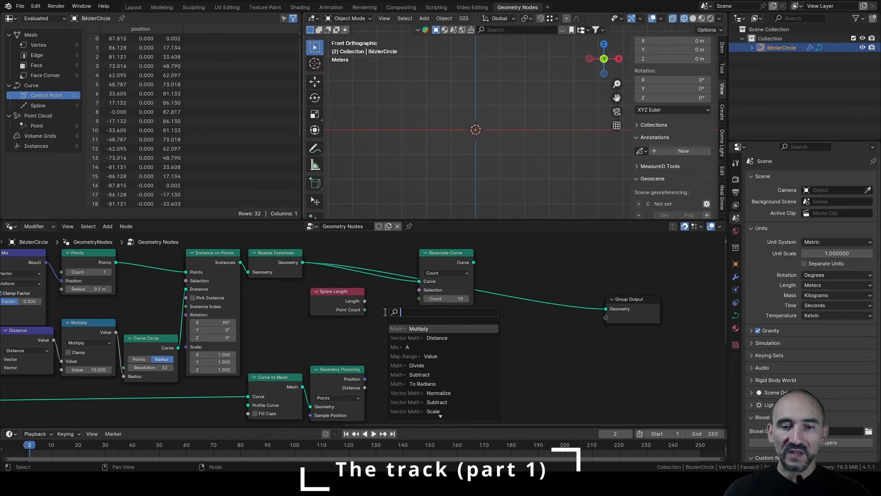
text(mult)
key(Return)
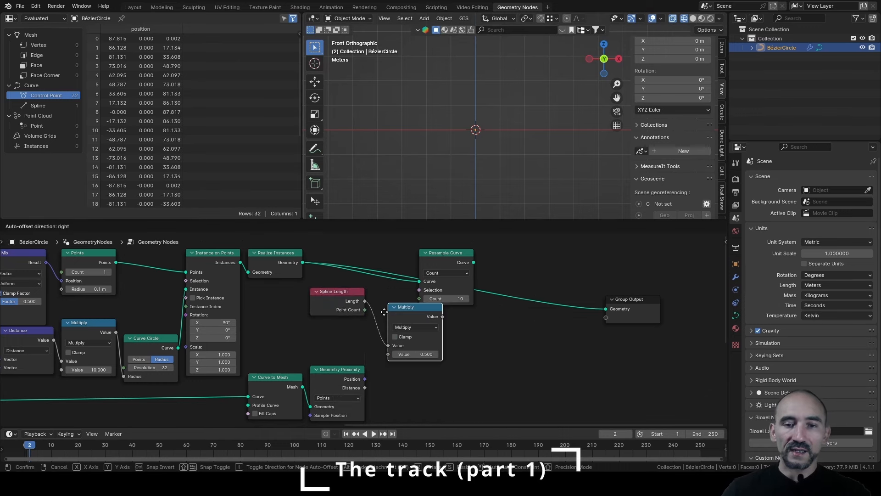
click(372, 299)
- Link the Multiply value to the Resample Curve's Count and connect the resampled curve to the Group Output
drag(443, 263, 465, 245)
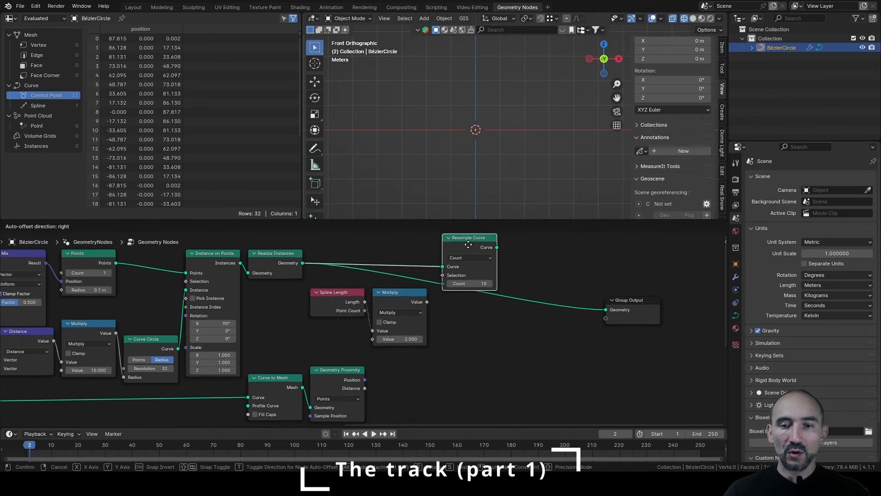
drag(427, 341, 436, 324)
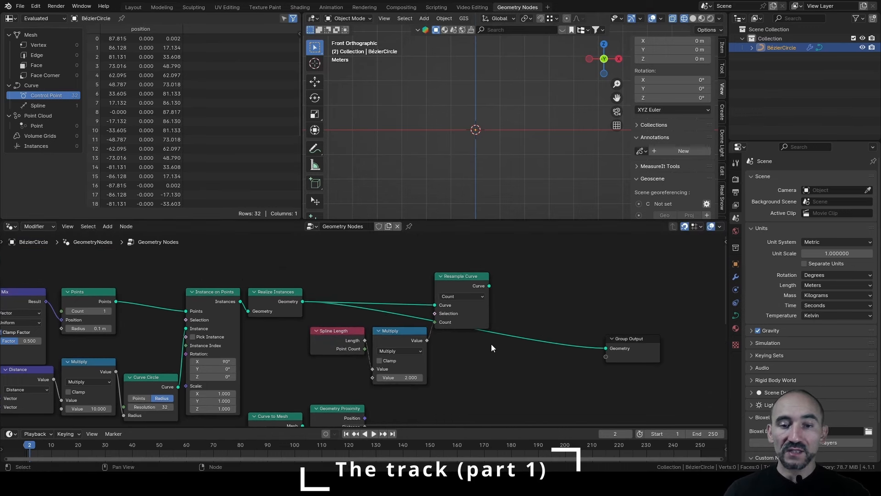
ctrl+shift+click(461, 283)
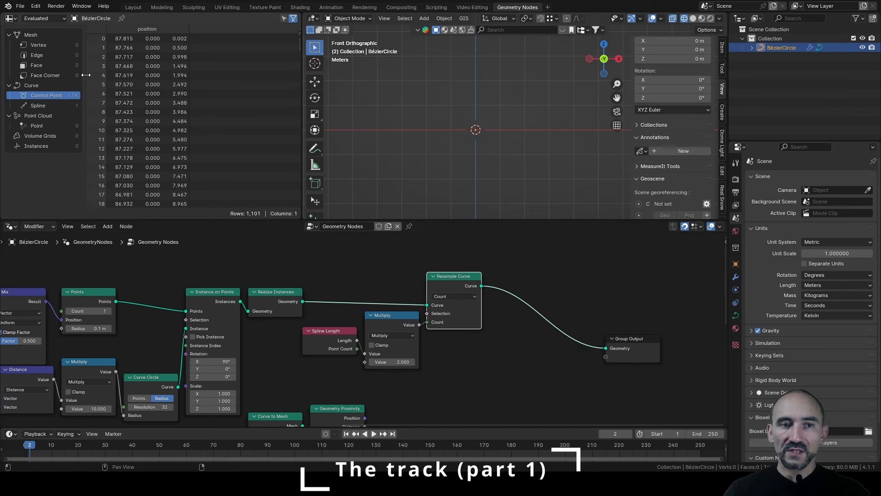
mouse_move(85, 75)
mouse_down()
mouse_move(96, 73)
mouse_move(88, 72)
mouse_up()
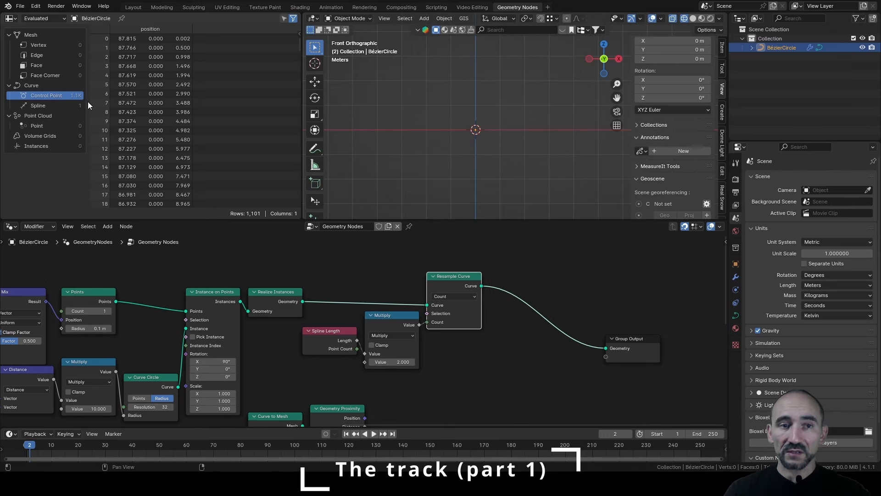
- Add a Set Position node fed by the Resample Curve output, placed before the Group Output
middle_drag(508, 348, 416, 329)
drag(390, 266, 410, 298)
text(set pos)
key(Return)
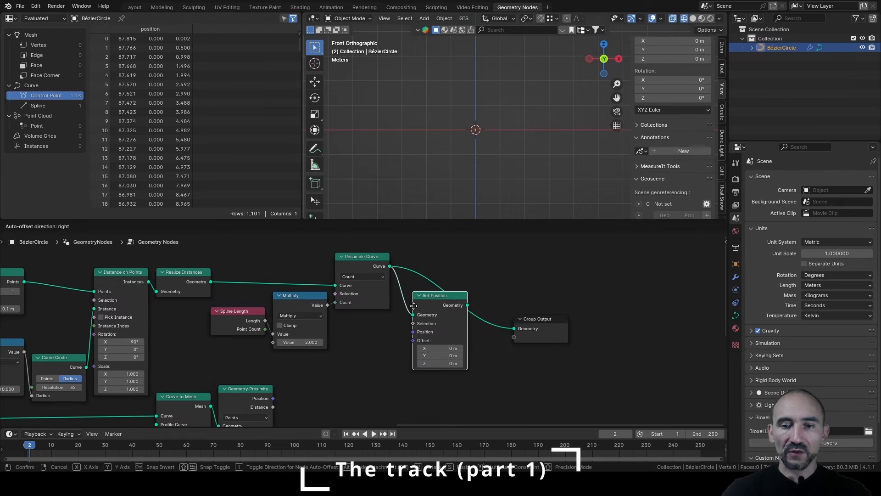
click(414, 306)
- Link the Geometry Proximity position to the Set Position node's Position and send its geometry to the Group Output
middle_drag(322, 379, 313, 349)
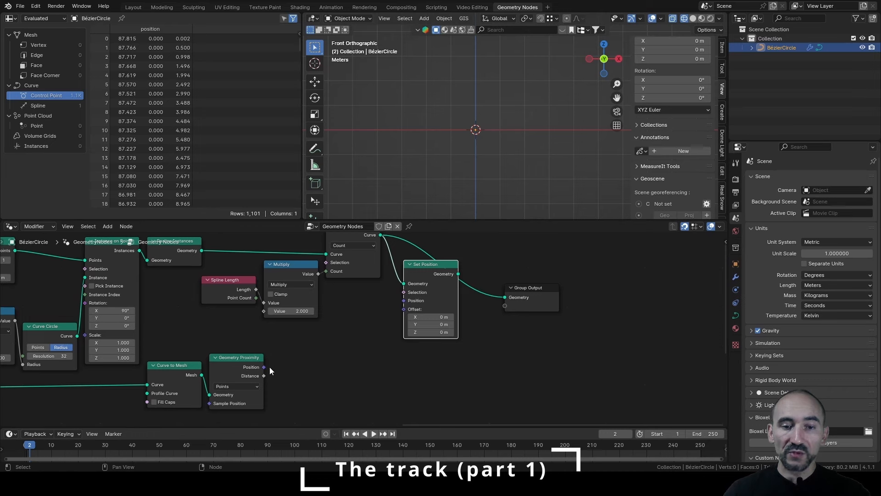
drag(264, 368, 404, 301)
drag(458, 274, 504, 297)
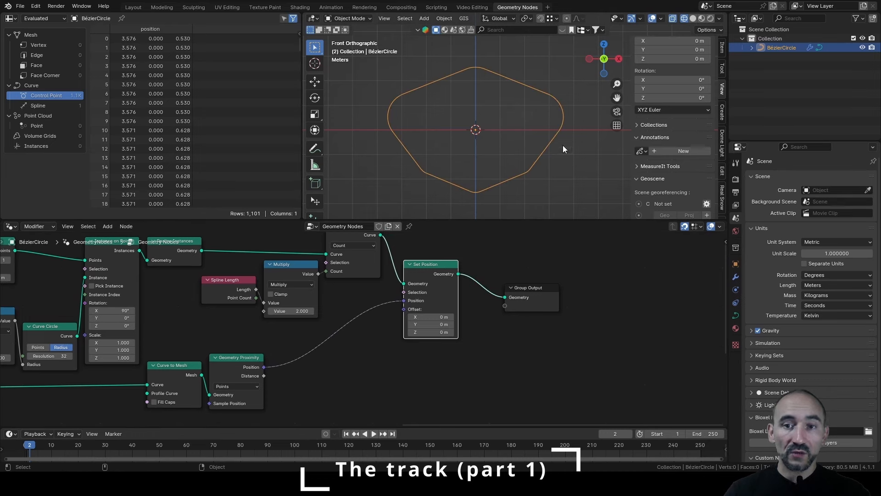
drag(423, 274, 415, 271)
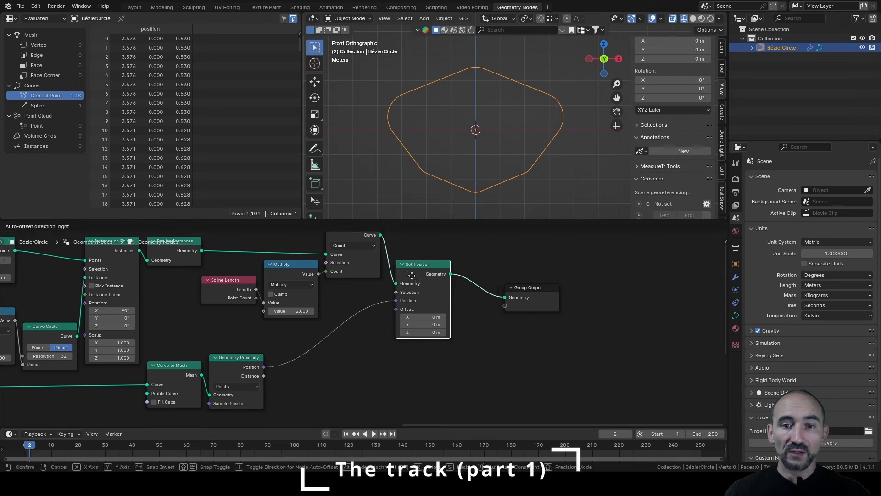
- Frame the nodes from Bounding Box to Set Position as "Convex hull for making the track" and move the Group Output farther along
drag(538, 396, 90, 265)
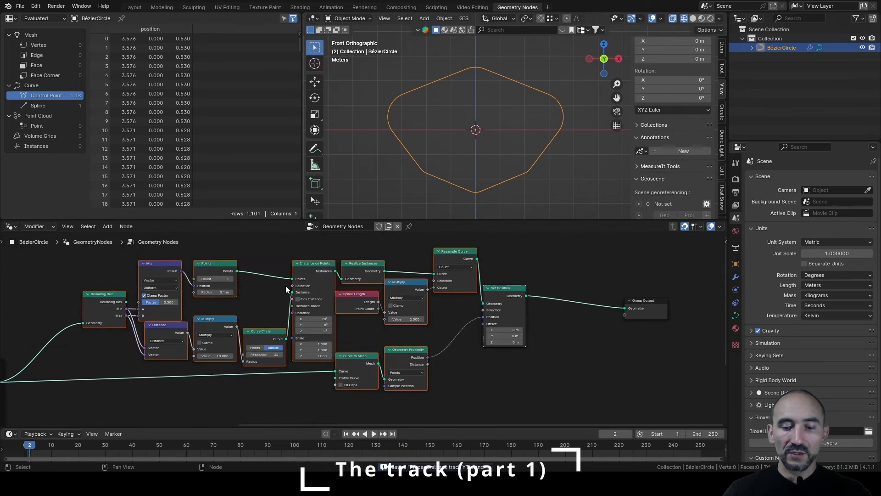
key(ctrl+j)
key(F2)
text(Conve)
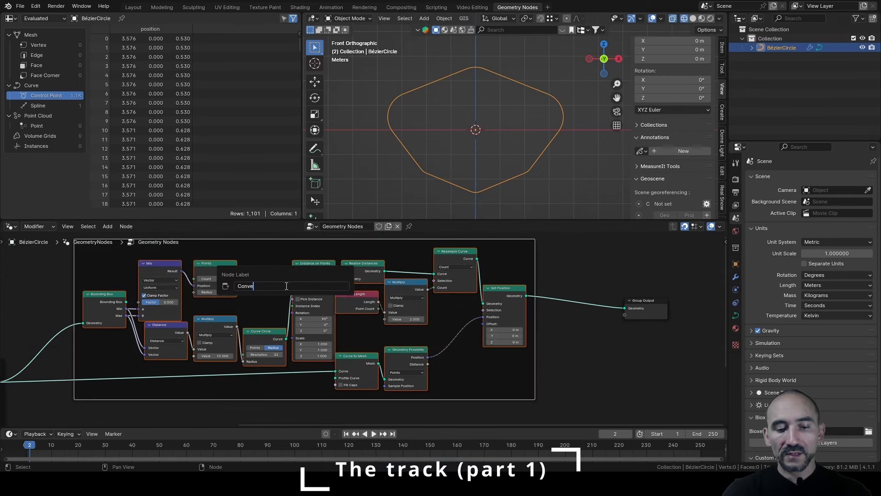
text(x hull for makin)
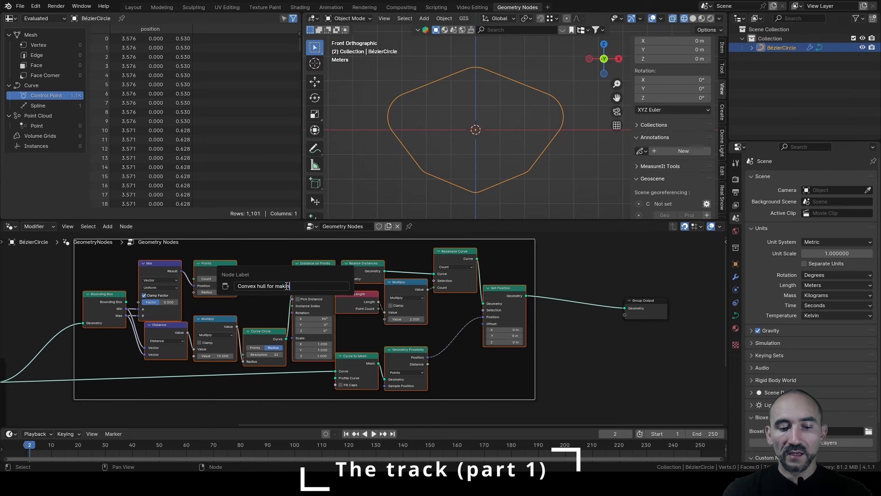
text(g the track)
key(Return)
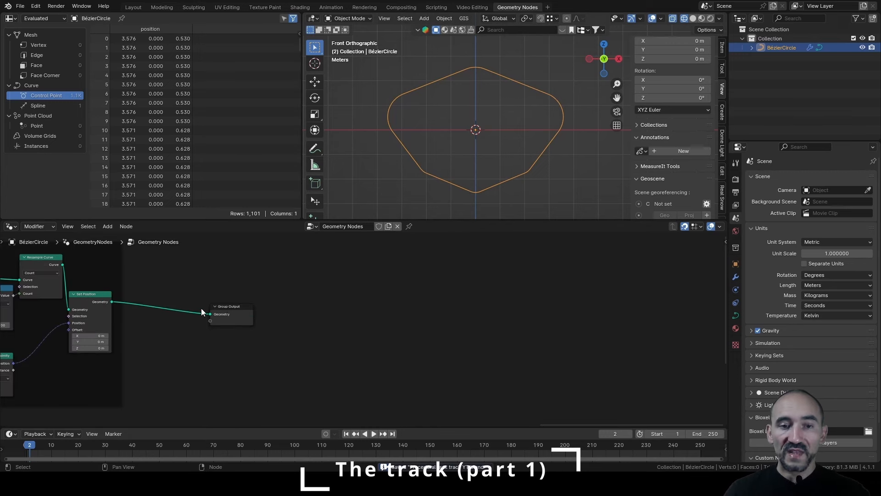
drag(230, 310, 583, 305)
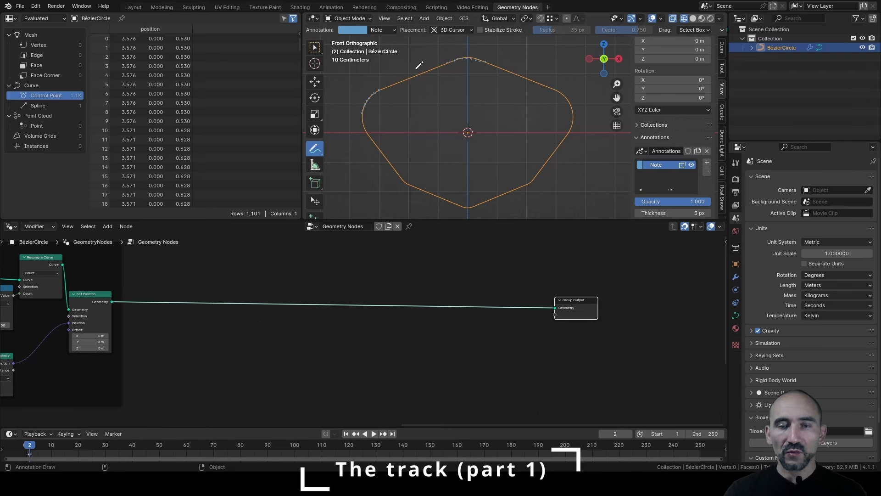
- Annotate the viewport with arrows running from the sketched outer arc inward to the hull outline
scroll(400, 69, down, 3)
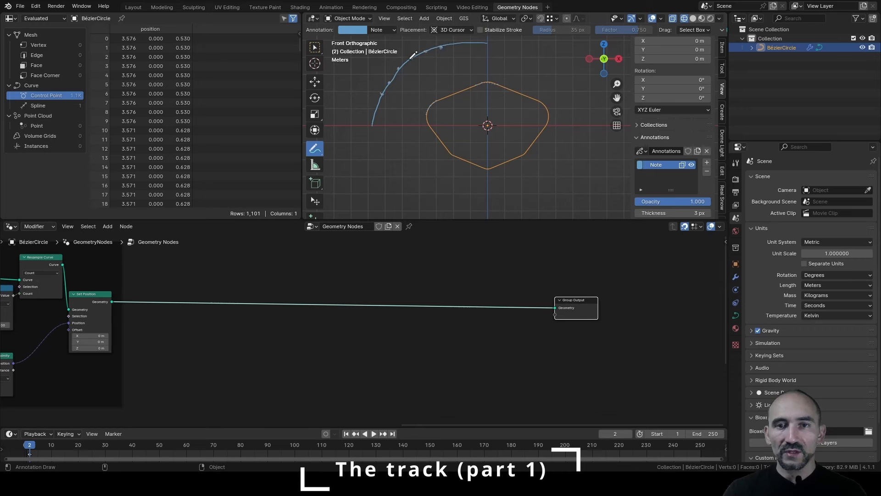
drag(442, 51, 435, 92)
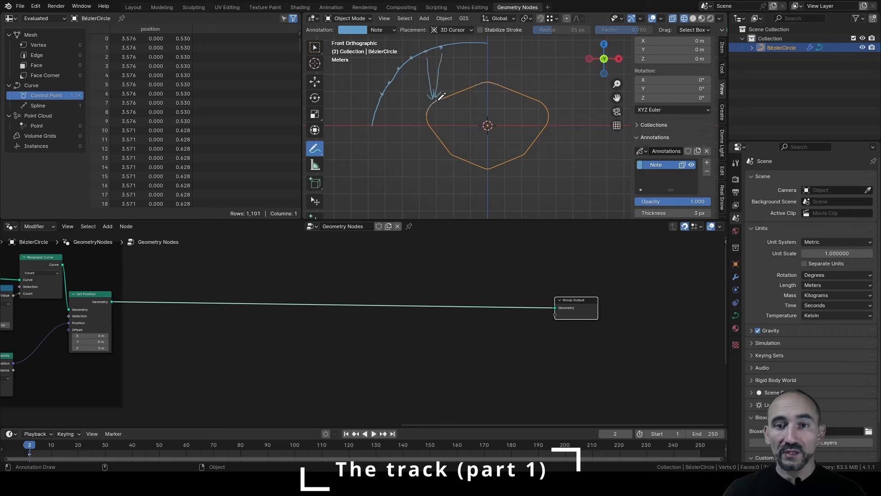
drag(455, 45, 471, 84)
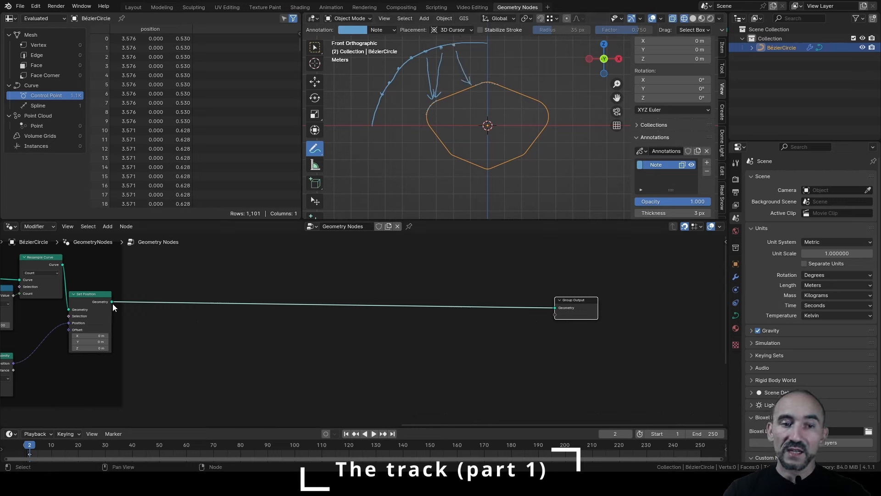
- Add a second Resample Curve node fed by the Set Position geometry, placed near the Group Output
drag(112, 301, 291, 296)
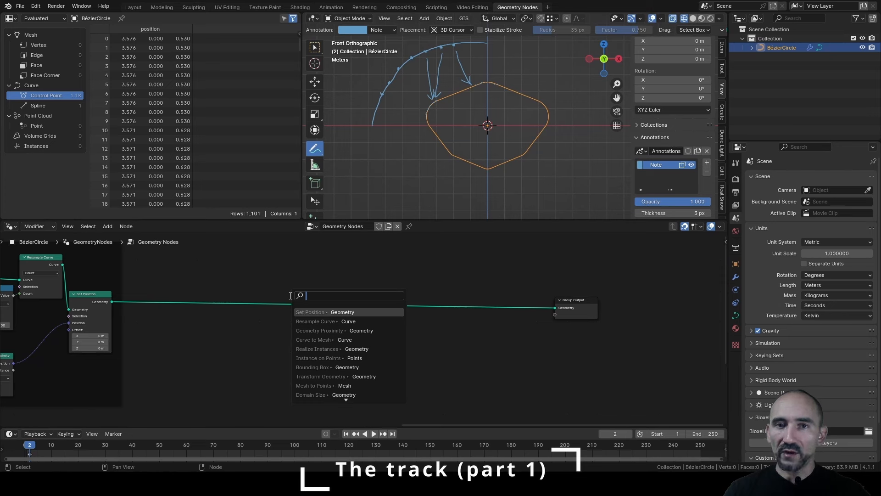
text(resampl)
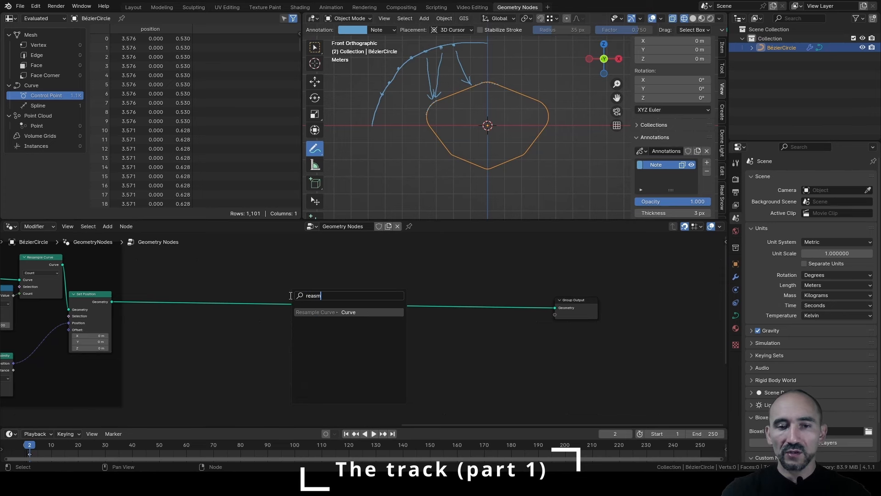
key(Return)
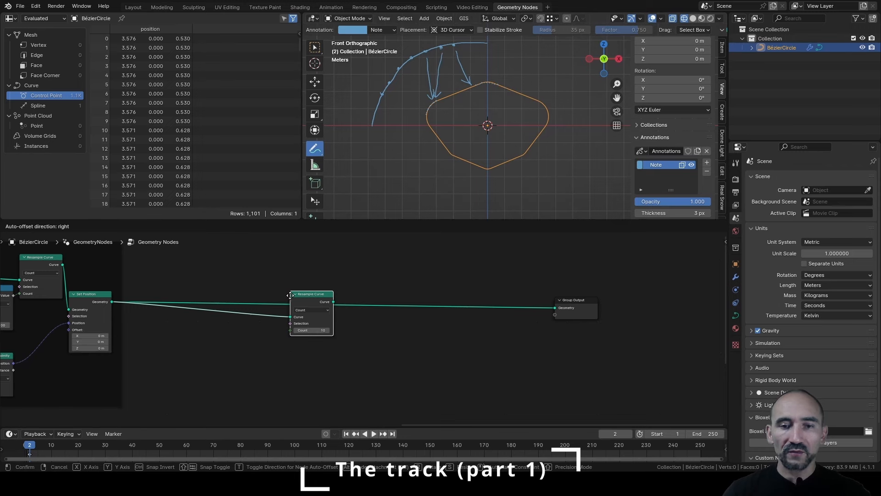
click(426, 280)
- Set the second Resample Curve node's count to 128 and shift the node closer to the Set Position link
scroll(427, 280, up, 2)
click(460, 309)
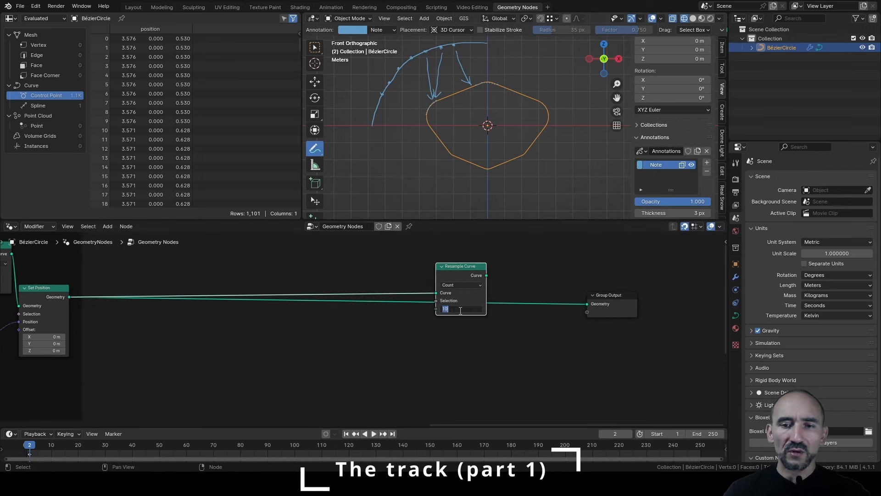
text(12)
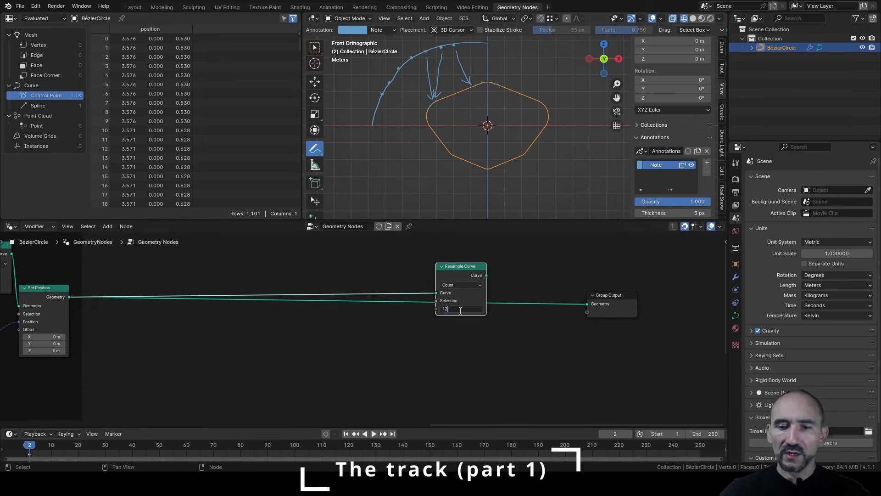
text(8)
key(Return)
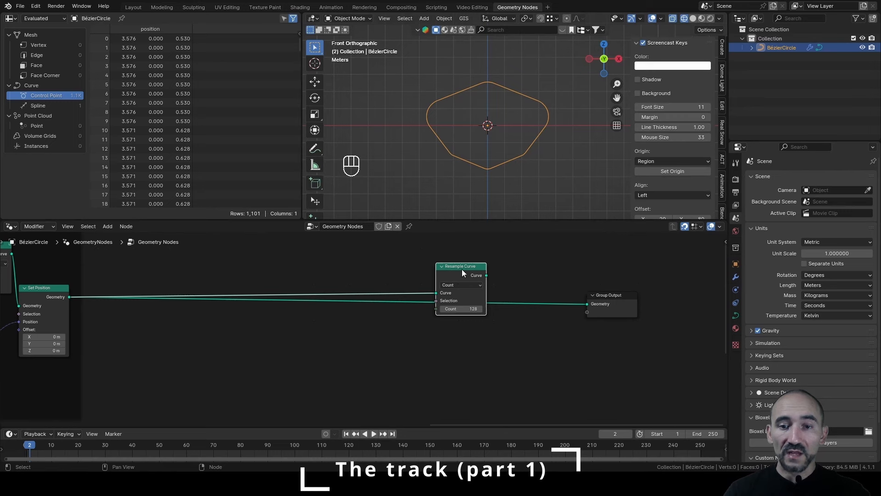
drag(461, 269, 447, 276)
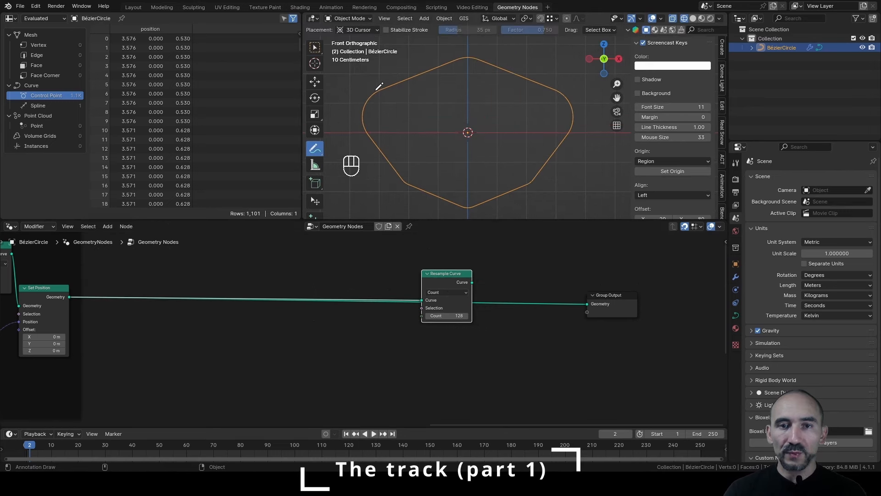
- Annotate the left half of the hull curve with four arrows pointing outward from its outline
drag(378, 88, 365, 69)
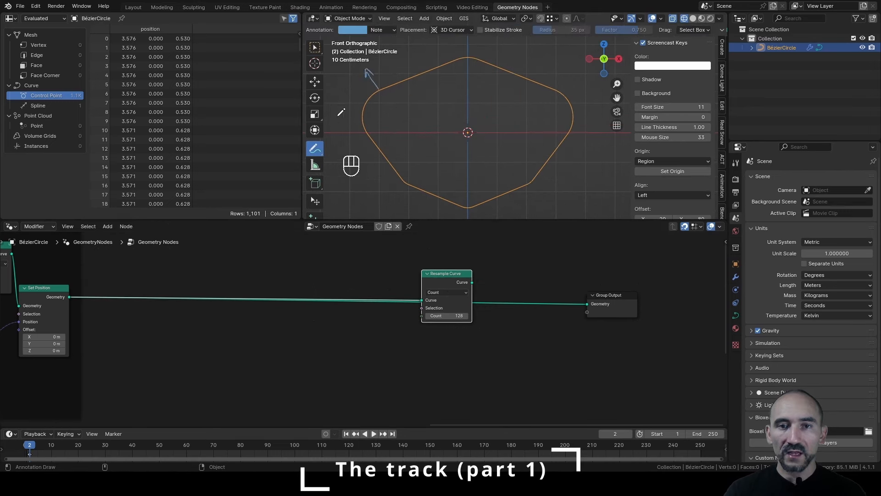
drag(345, 118, 337, 119)
drag(393, 169, 373, 189)
drag(429, 196, 421, 215)
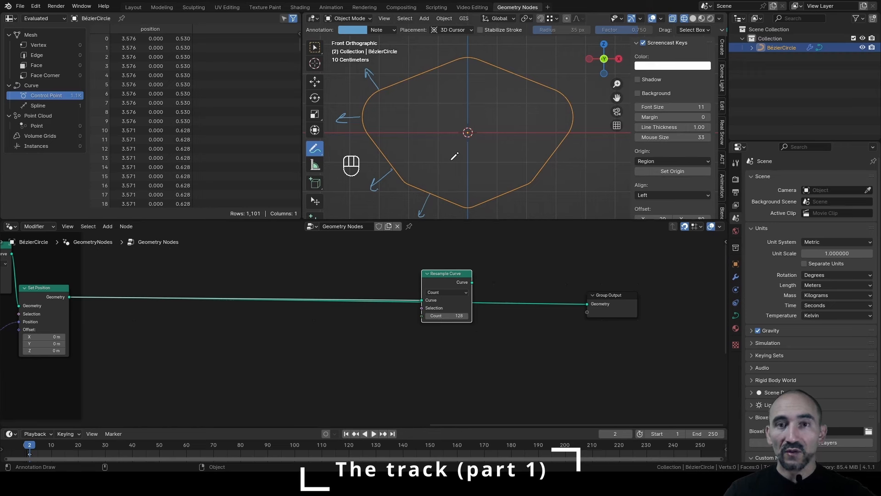
- Annotate a dashed offset line outside the hull's left side and sketch track piece outlines along it
drag(366, 88, 362, 91)
drag(357, 98, 355, 105)
drag(354, 113, 354, 118)
drag(355, 128, 363, 145)
mouse_move(367, 152)
mouse_down()
mouse_move(389, 176)
mouse_move(365, 136)
mouse_move(348, 129)
mouse_move(354, 148)
mouse_move(374, 138)
mouse_move(365, 123)
mouse_up()
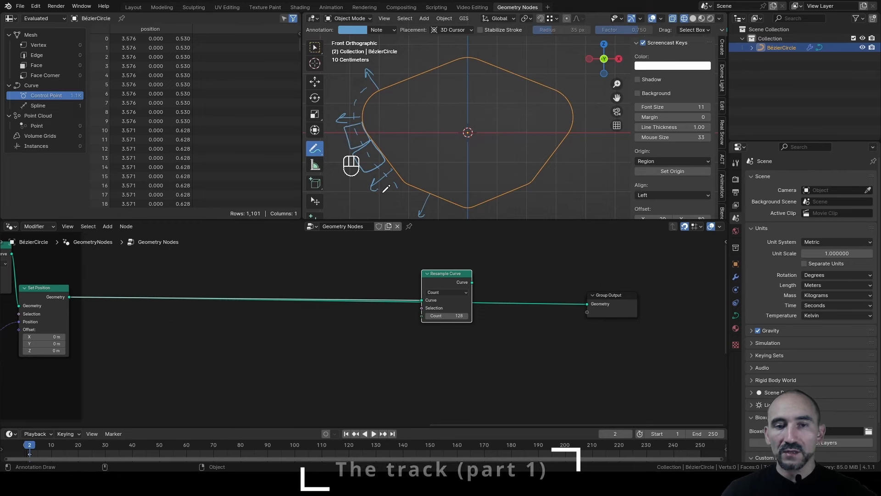
- Switch to the Layout workspace and add a cube mesh at the origin for the track piece
click(134, 7)
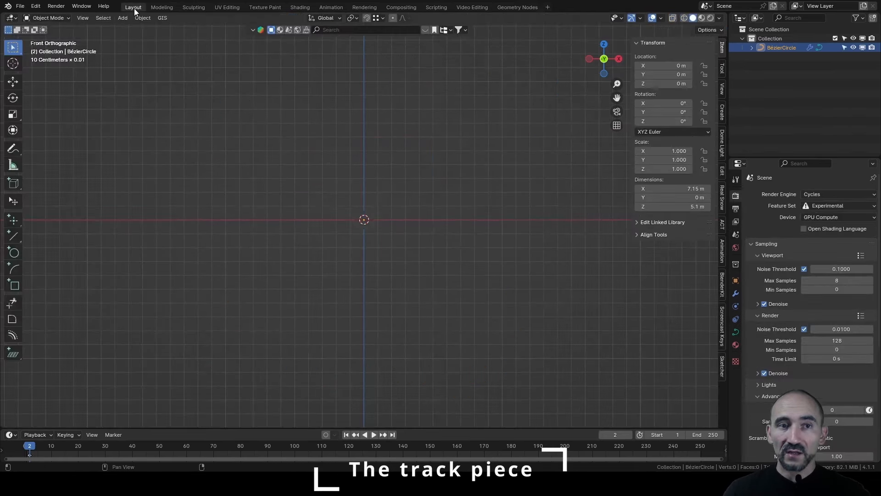
key(shift+a)
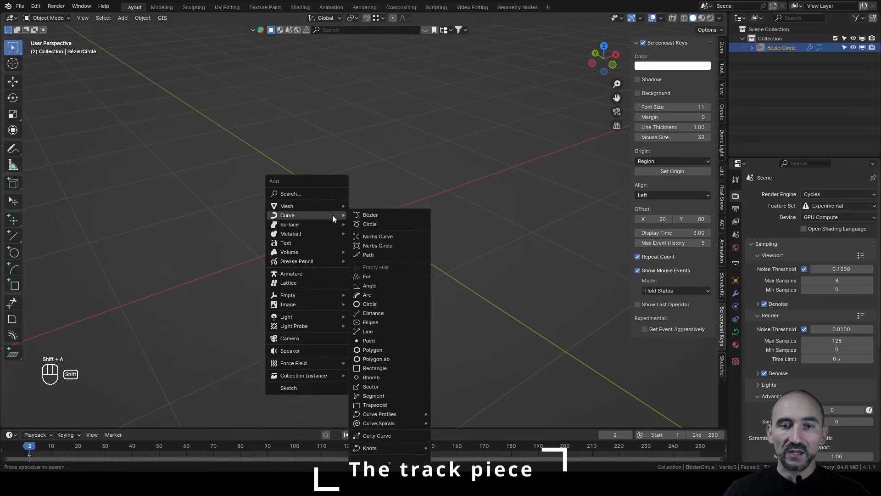
mouse_move(326, 205)
click(392, 217)
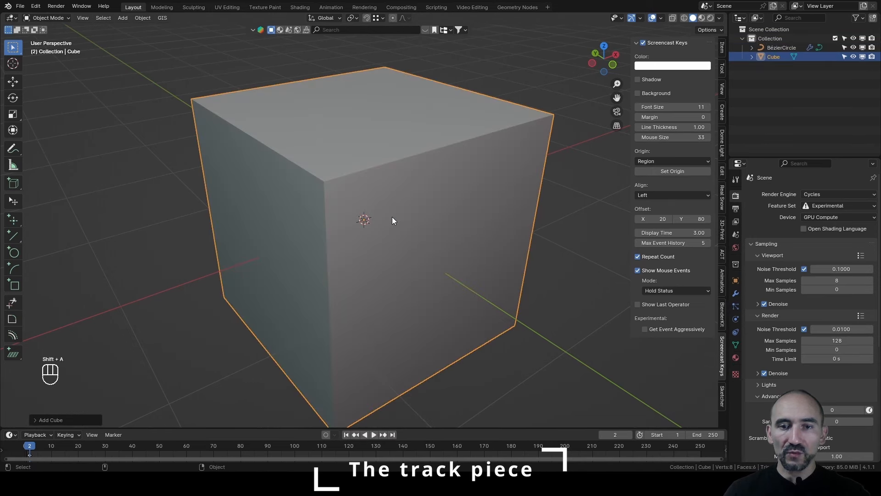
- Set the cube's dimensions to 0.2 m in X, 1 m in Y and 0.1 m in Z
click(679, 188)
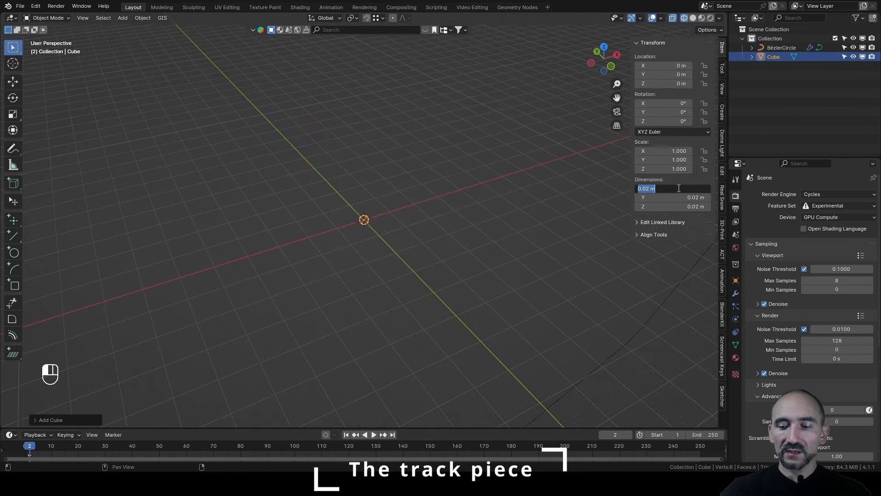
text(0.2)
key(Tab)
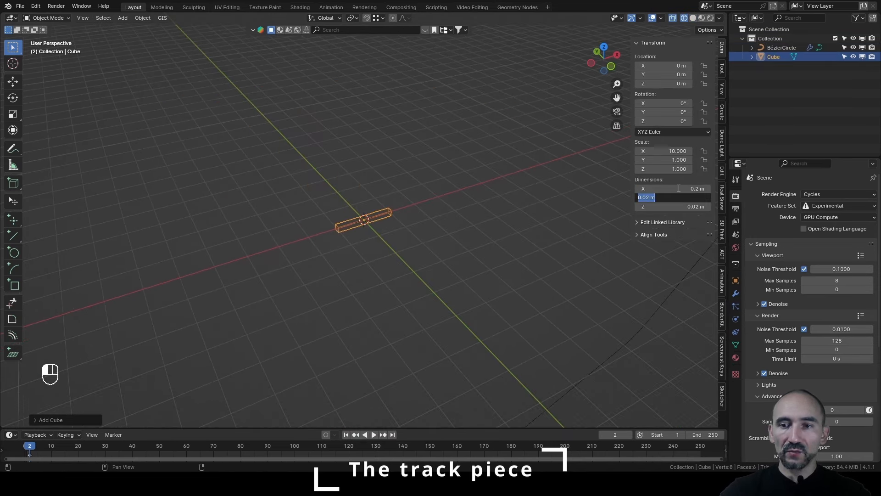
text(1)
key(Tab)
text(0.)
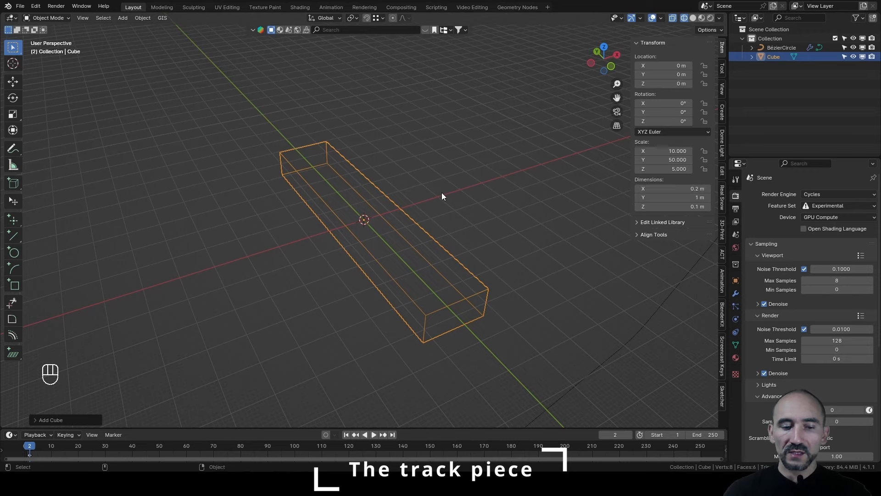
key(shift+z)
middle_drag(442, 193, 414, 215)
- Cut two evenly spaced edge loops across the block's length, dividing it into three equal sections
key(KP_7)
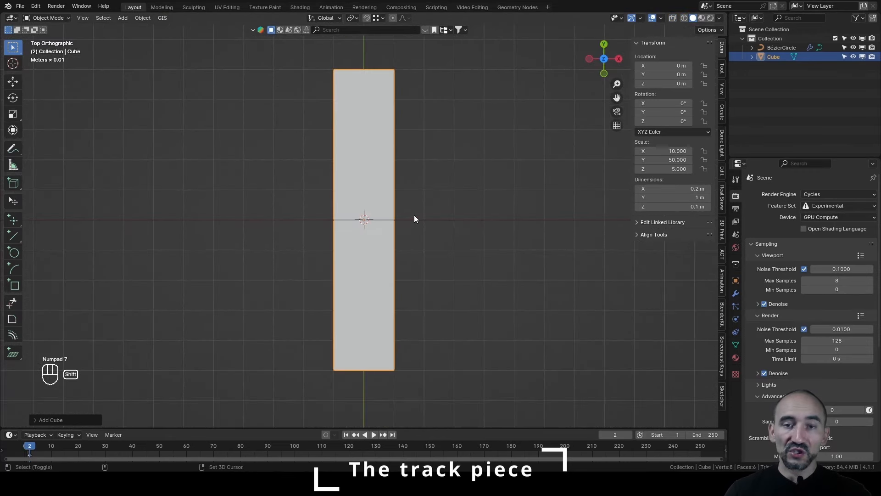
key(shift+z)
key(Tab)
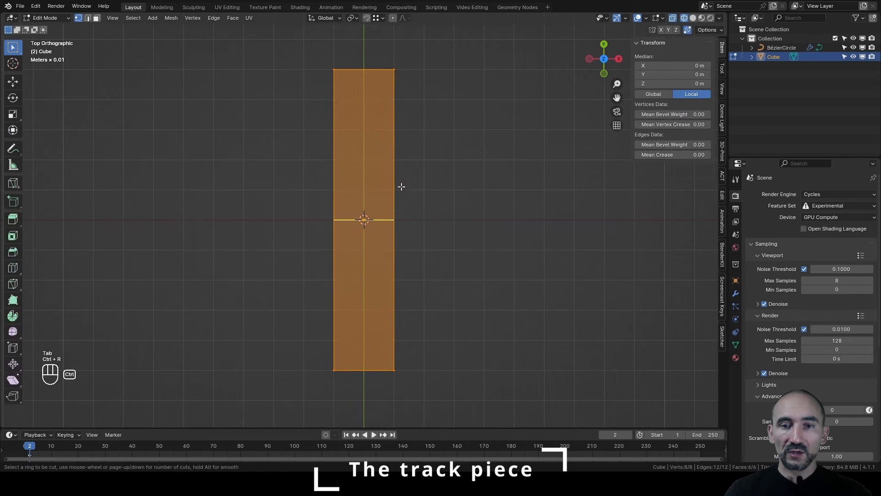
key(ctrl+r)
click(402, 186)
click(401, 187)
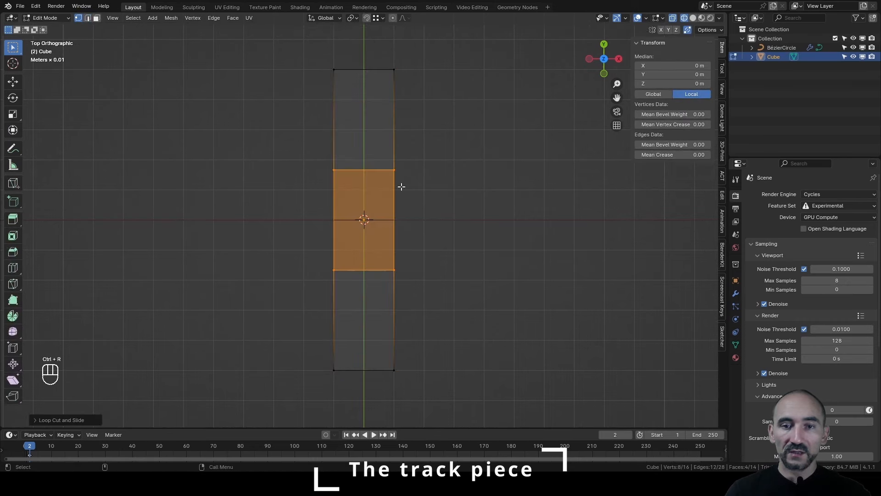
- Extrude the +X side faces of both end sections outward by 0.1 m
middle_drag(401, 187, 464, 205)
key(3)
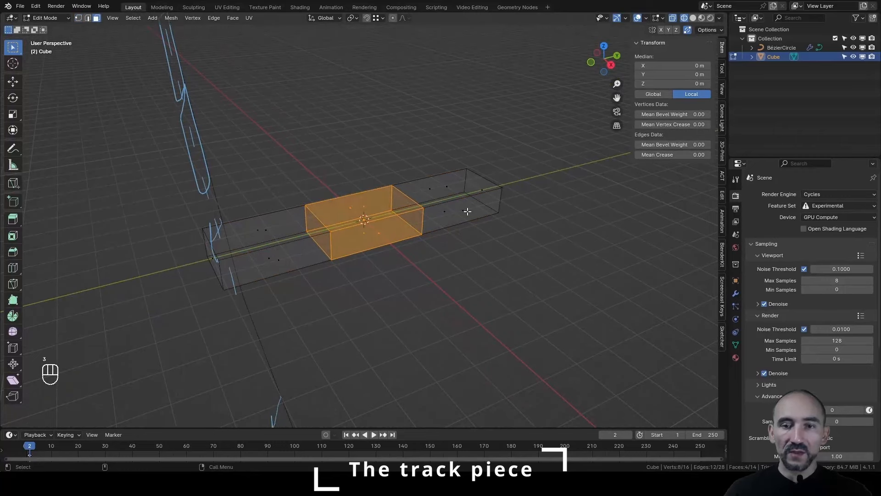
key(alt+z)
click(468, 211)
middle_drag(359, 193, 430, 187)
middle_drag(347, 224, 311, 248)
shift+click(312, 258)
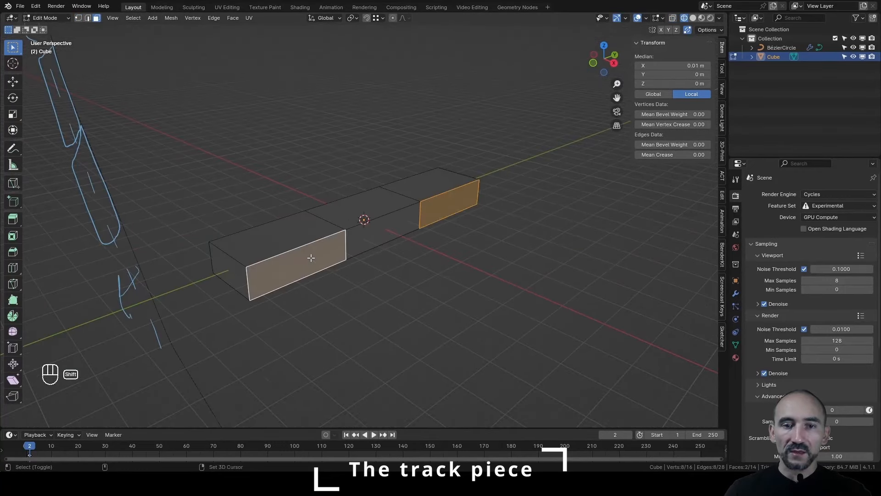
text(e0.1)
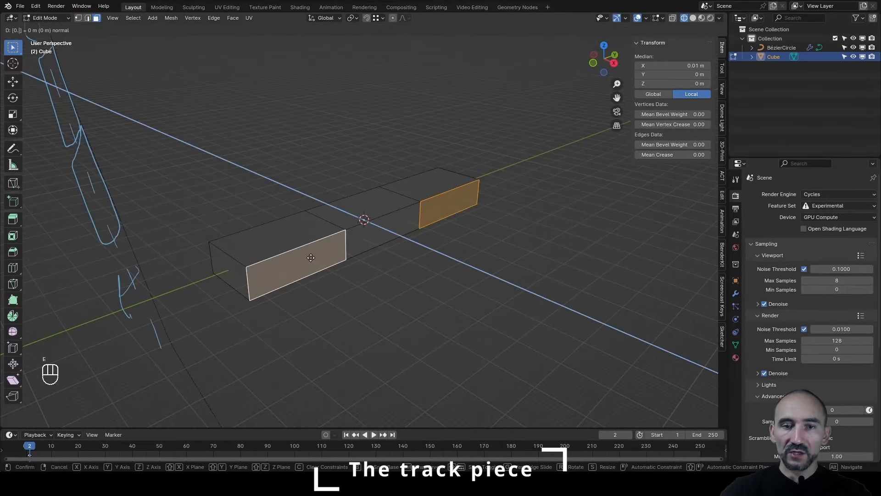
key(Return)
middle_drag(310, 256, 349, 223)
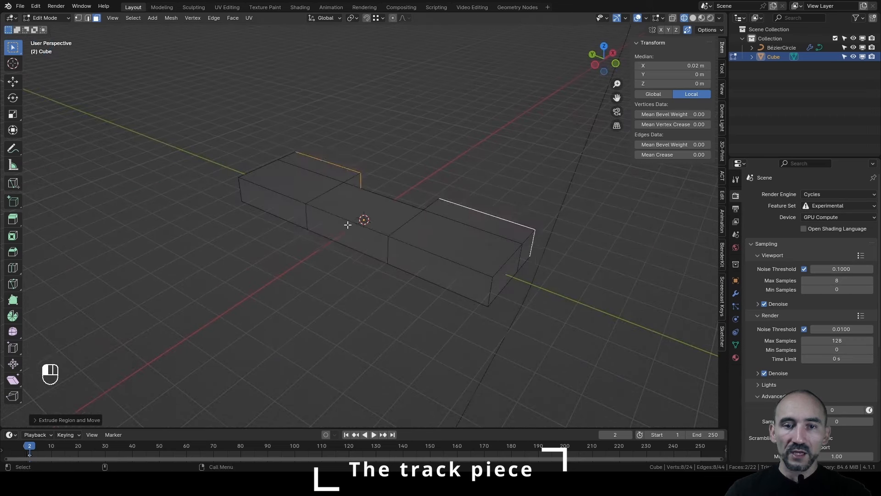
- Extrude the middle section's -X side face outward by 0.1 m
click(348, 225)
key(e)
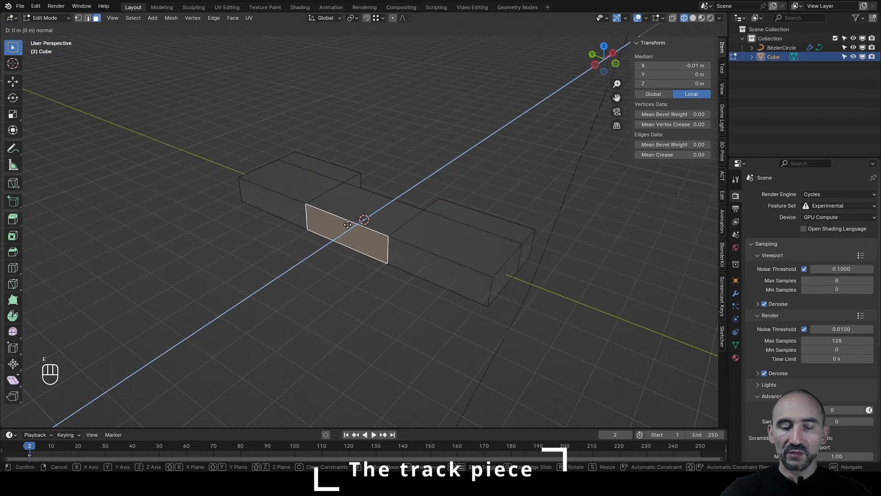
click(348, 224)
middle_drag(348, 224, 342, 239)
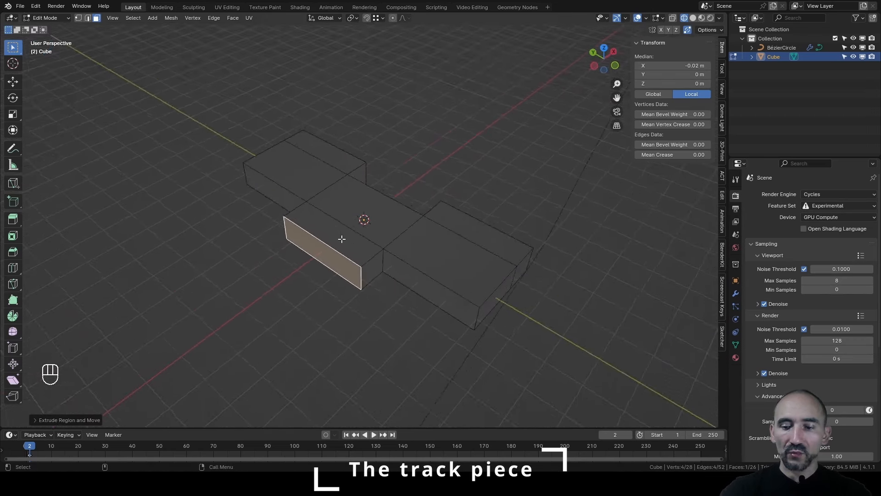
- Taper the two +X tabs by moving their inner corner vertices 0.03 m and -0.03 m along Y, away from the middle
key(KP_7)
key(shift+z)
key(shift+z)
key(alt+z)
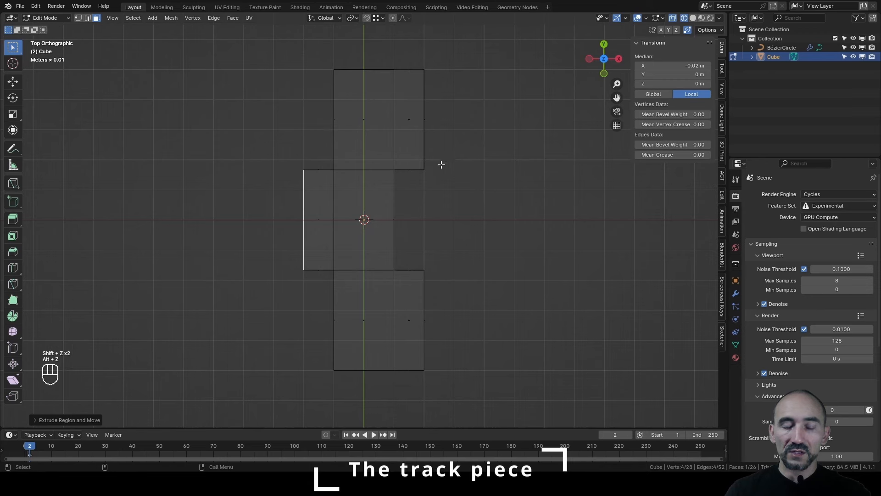
scroll(441, 164, up, 1)
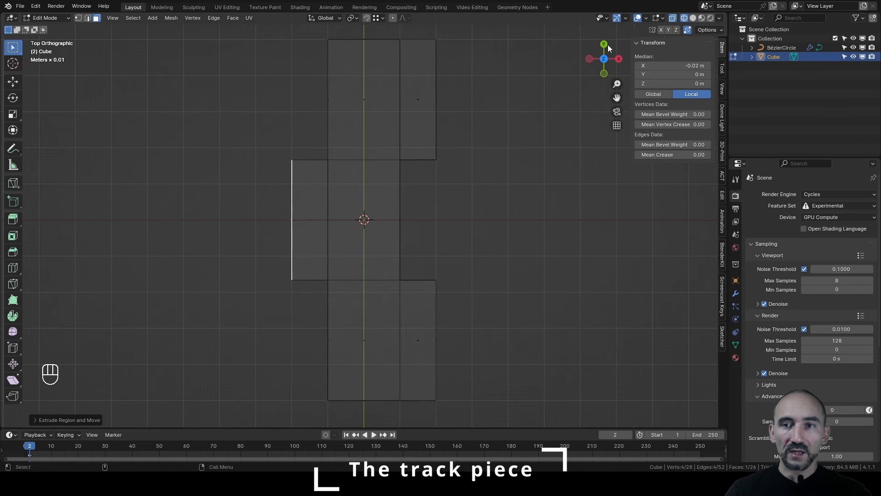
key(1)
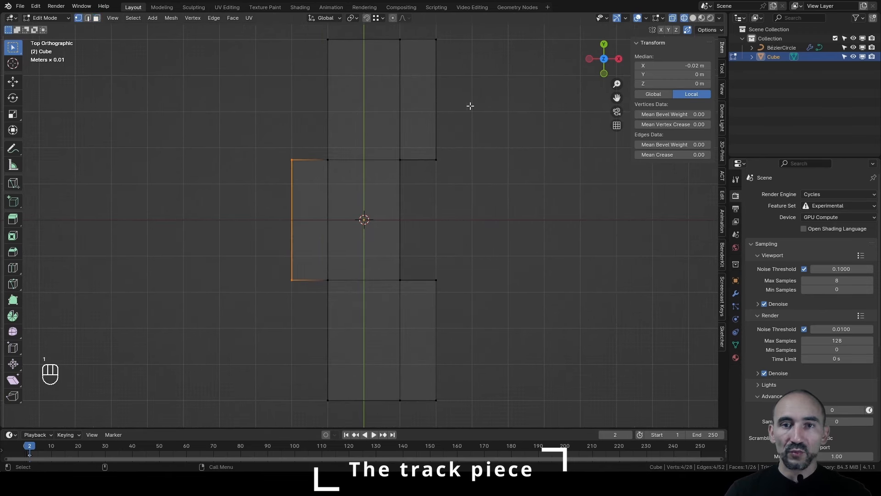
drag(423, 32, 458, 188)
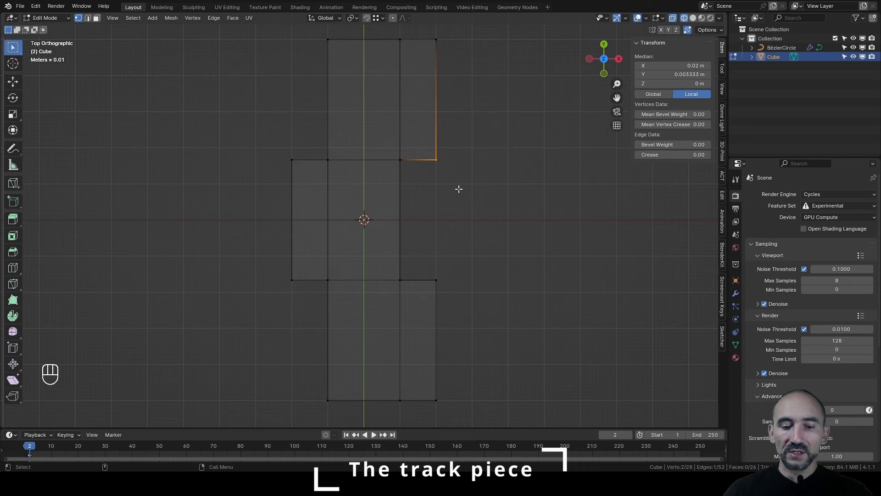
text(gy0.03)
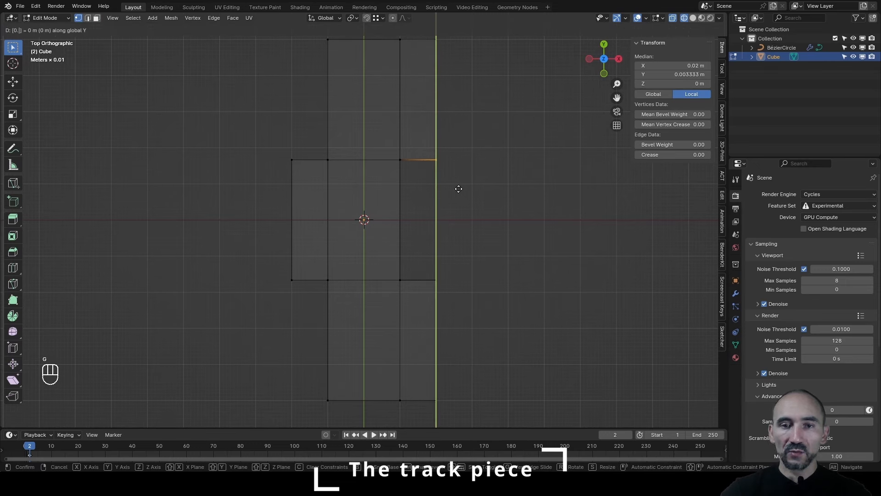
key(Return)
drag(423, 262, 460, 304)
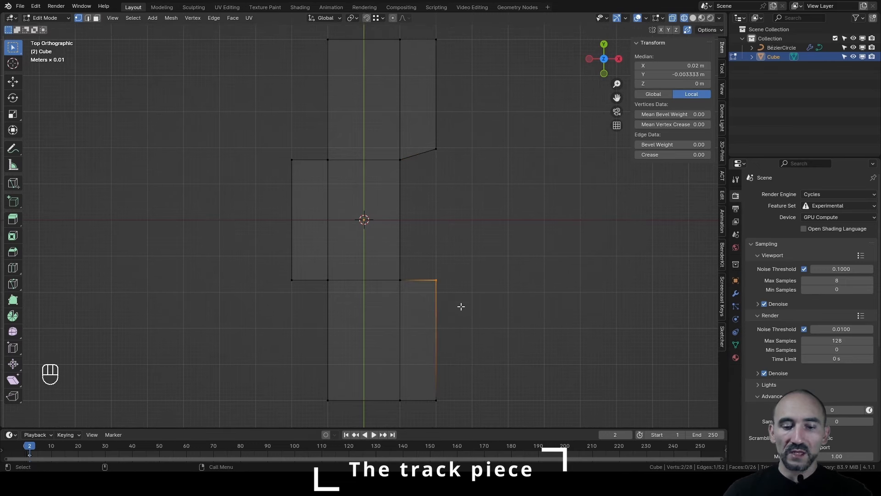
text(gy-0.03)
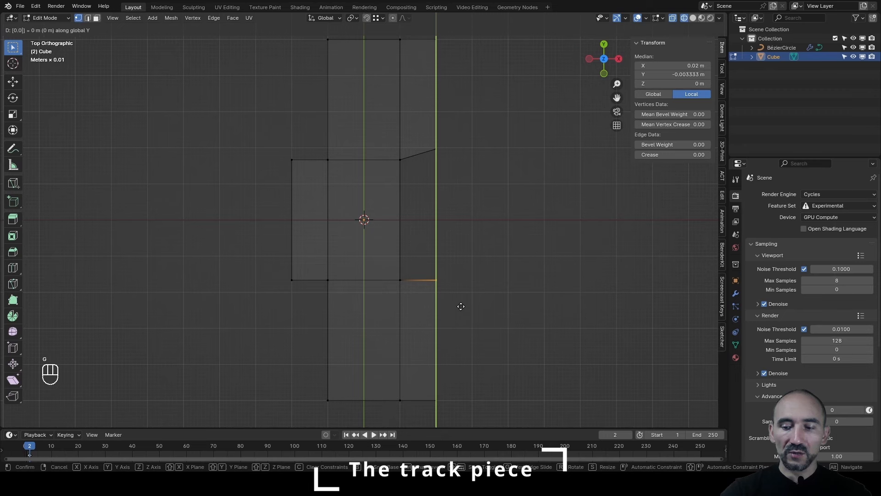
key(Return)
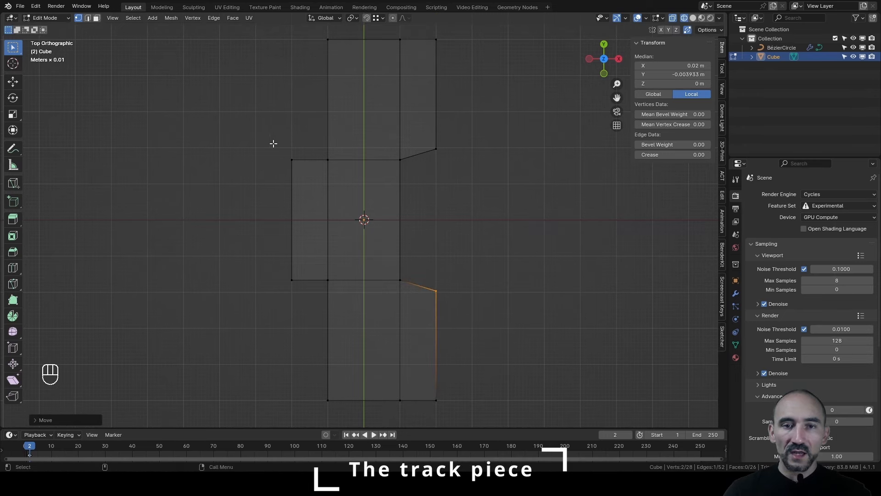
- Taper the middle -X tab by moving its outer corner vertices -0.03 m and 0.03 m along Y, toward the centre
drag(279, 138, 310, 192)
text(gy)
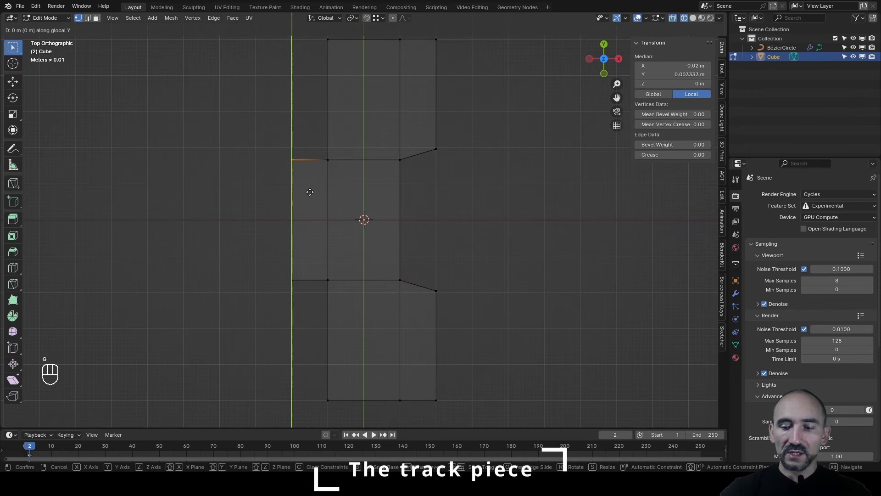
text(-0.03)
key(Return)
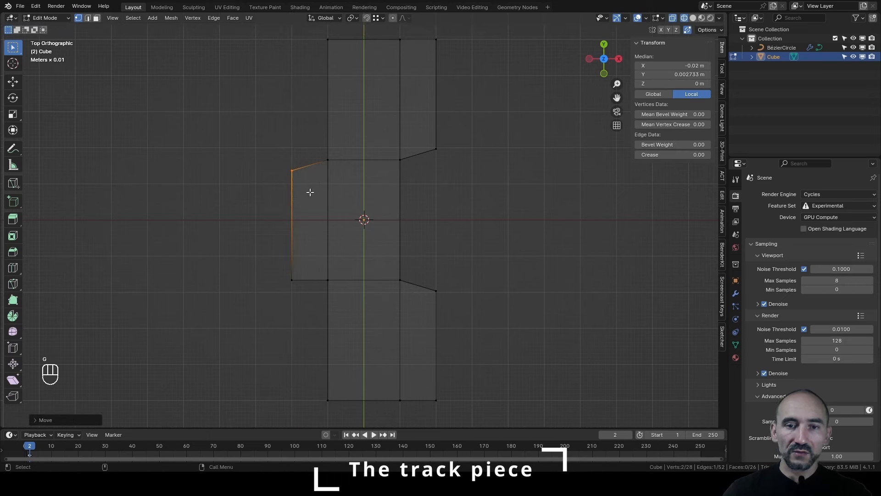
drag(268, 255, 298, 297)
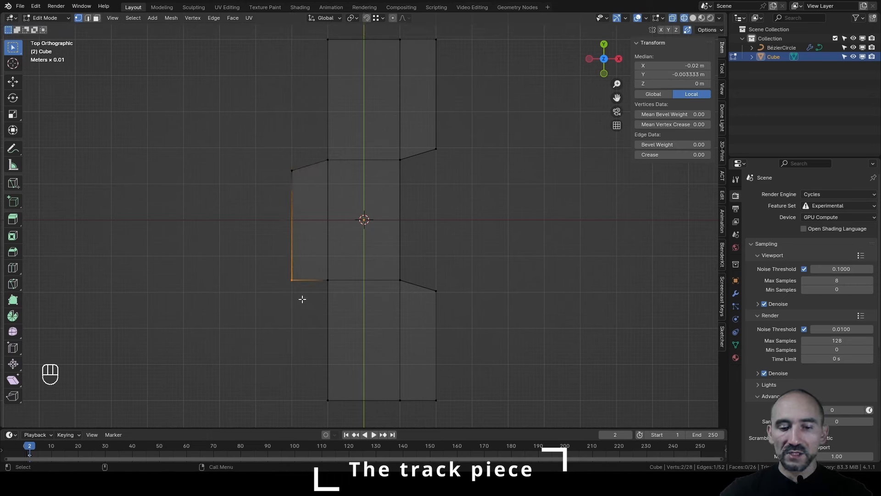
text(gy)
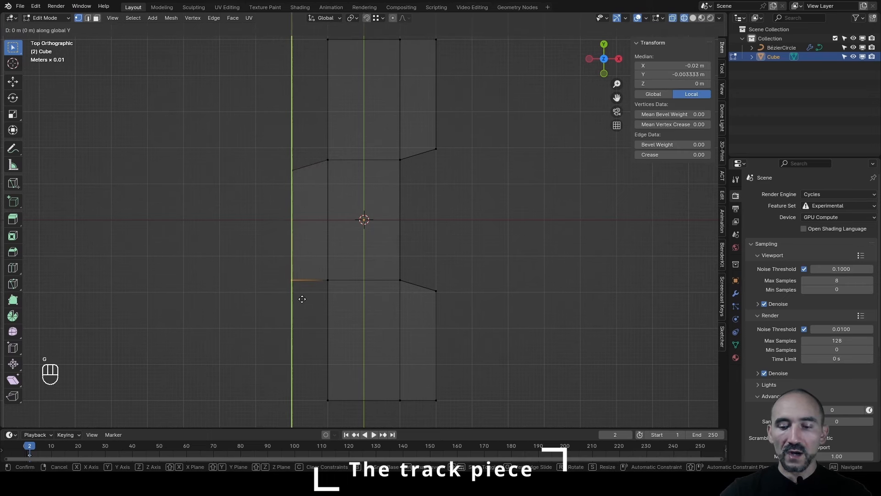
text(0.03)
key(Return)
- Return to Object Mode and apply the track piece's scale
key(Tab)
middle_drag(280, 329, 311, 252)
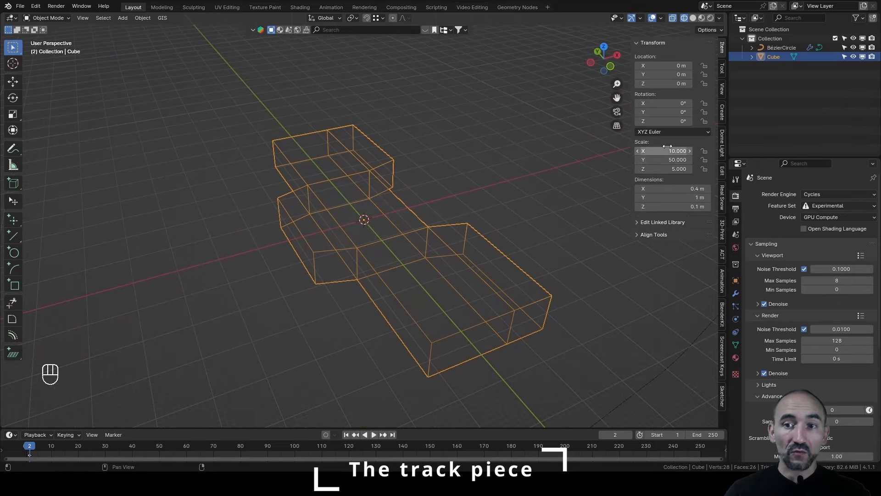
key(ctrl+a)
click(450, 166)
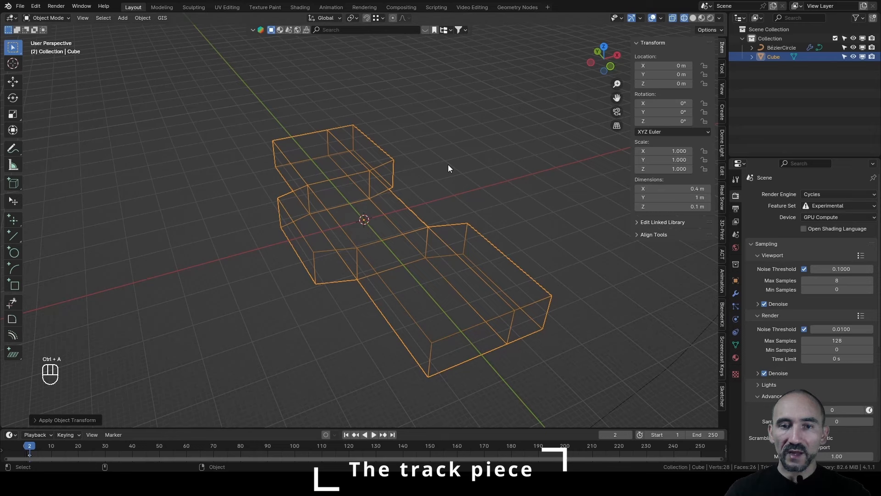
- Add a Bevel modifier to the track piece with an amount of 0.02 m and 5 segments
click(736, 293)
key(shift+z)
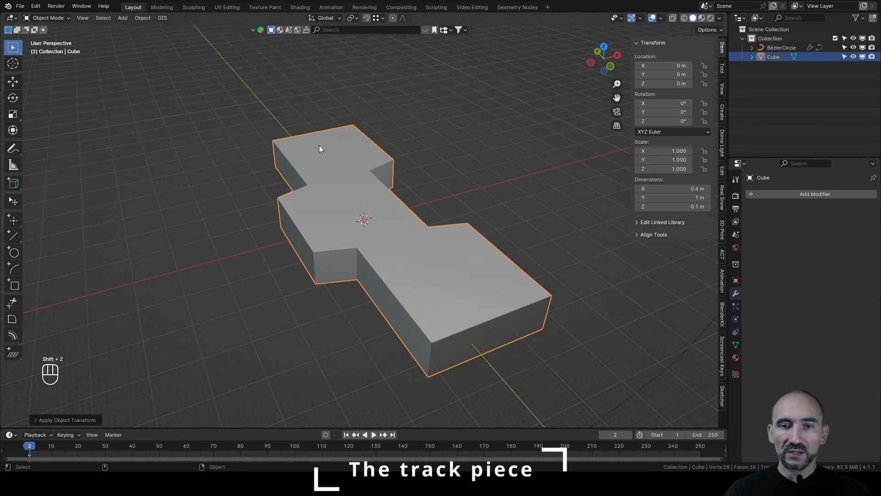
middle_drag(500, 213, 528, 209)
click(801, 194)
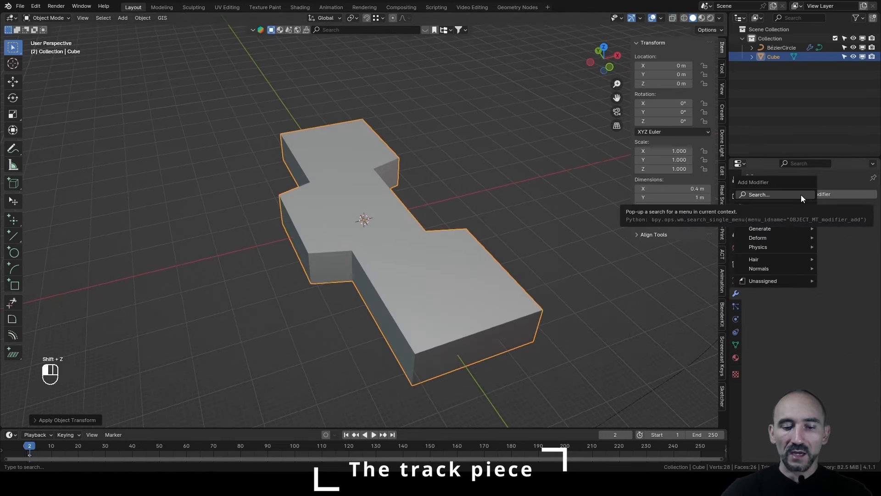
text(beve)
key(Return)
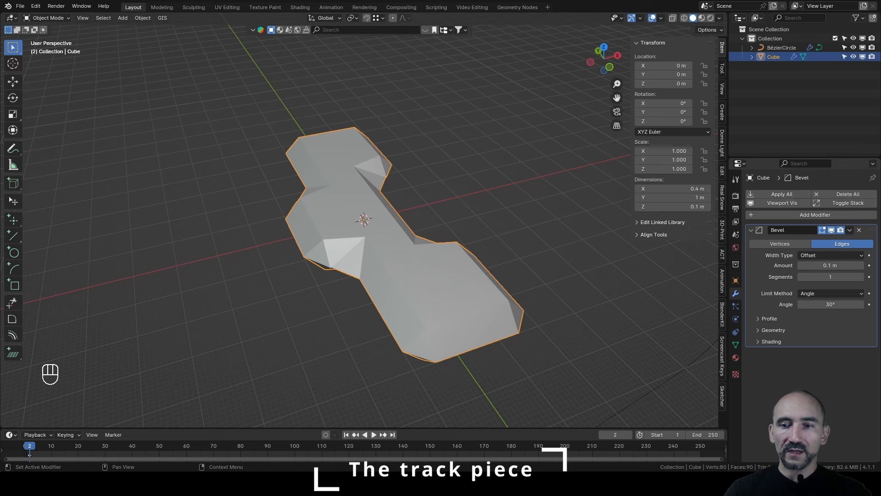
click(819, 267)
text(0.02)
key(Tab)
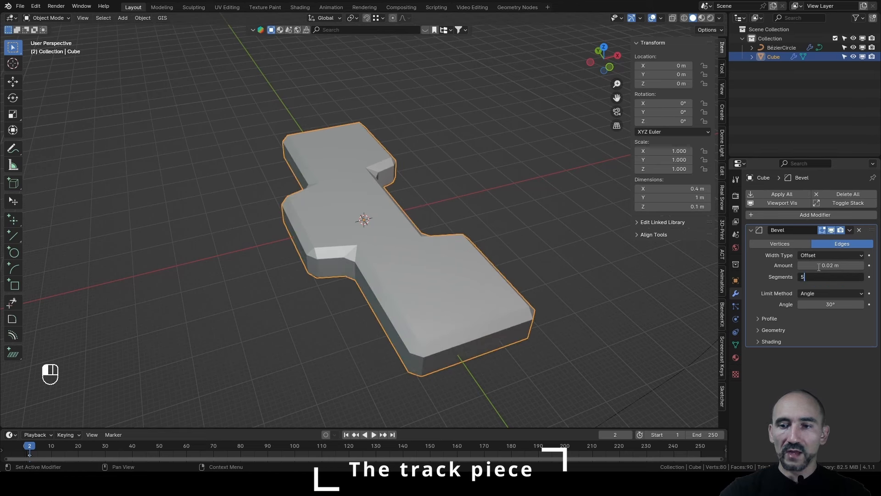
text(5)
key(Return)
- Shade the track piece smooth
right_click(366, 198)
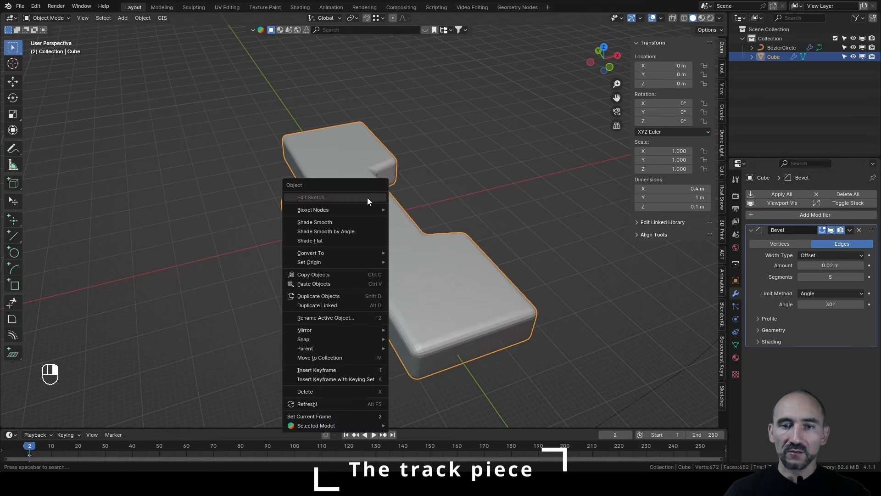
click(343, 222)
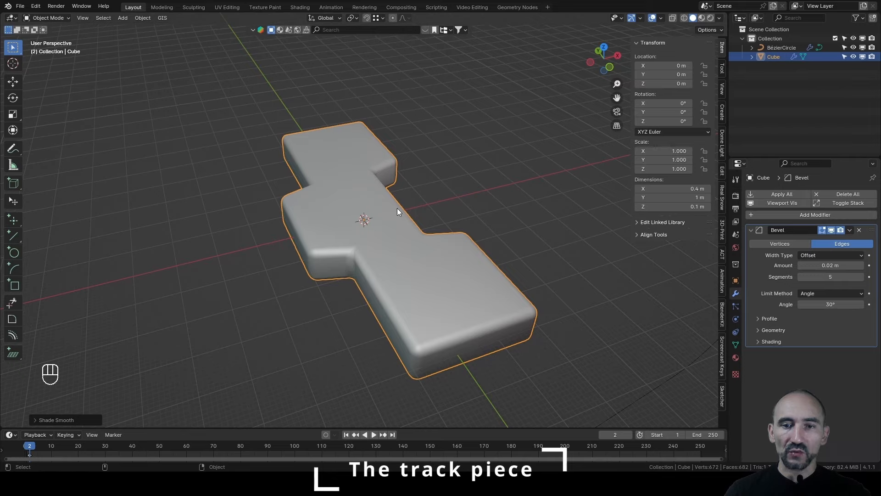
middle_drag(398, 209, 470, 161)
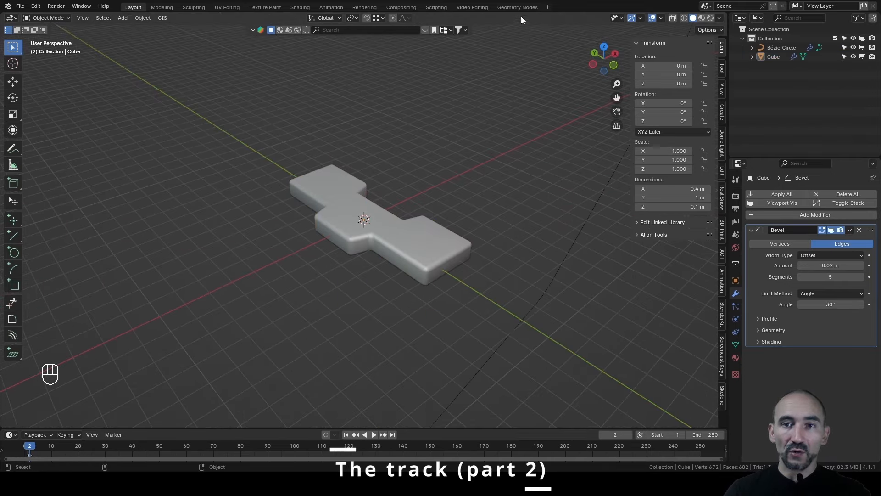
- Switch to the Geometry Nodes workspace and select the Bézier circle's hull curve to show its node tree
click(518, 8)
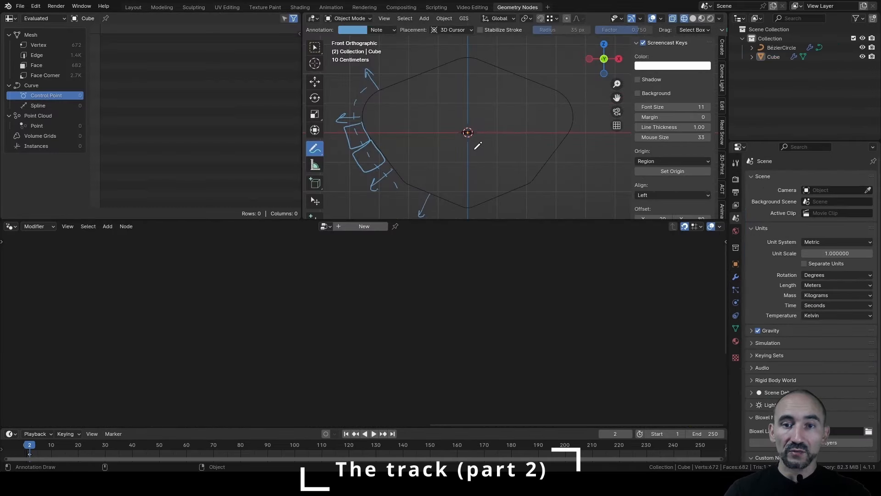
key(w)
click(437, 73)
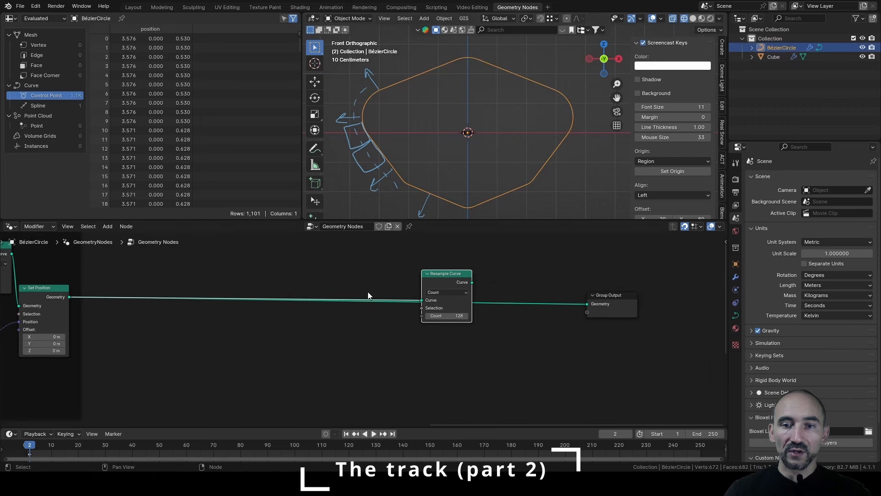
- Add a group input named "Track piece" to the node group interface and set its type to Object
key(n)
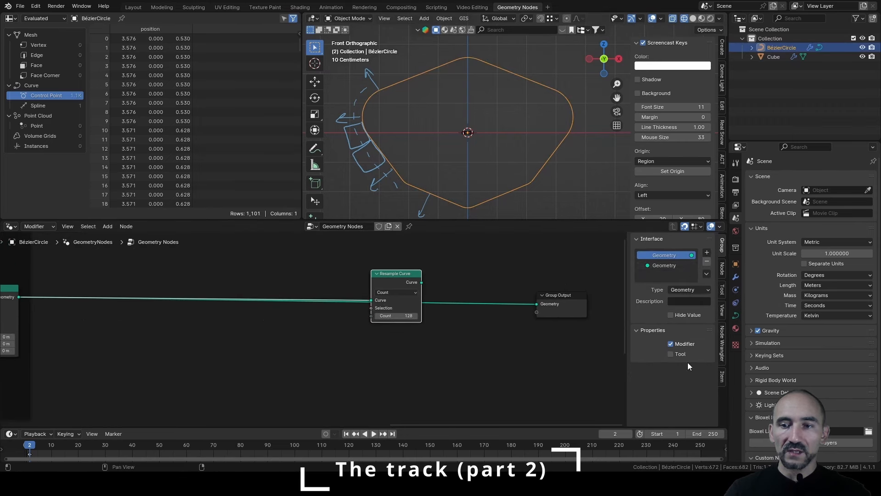
click(673, 267)
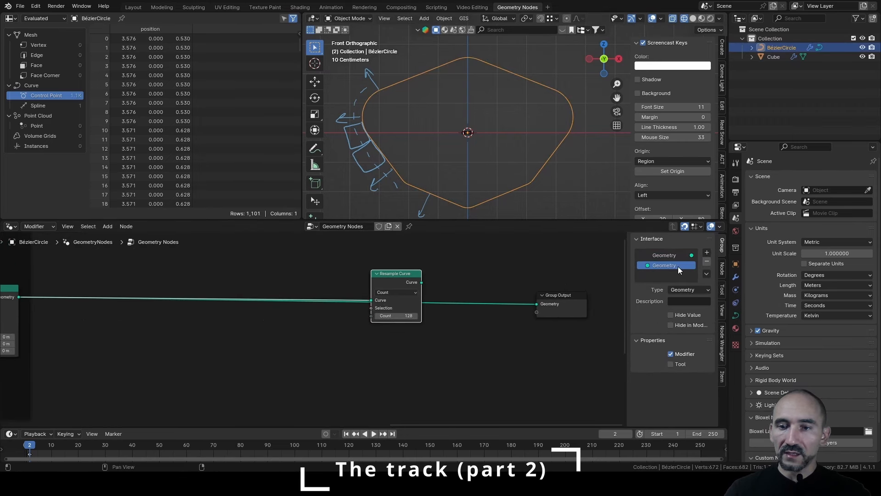
click(708, 253)
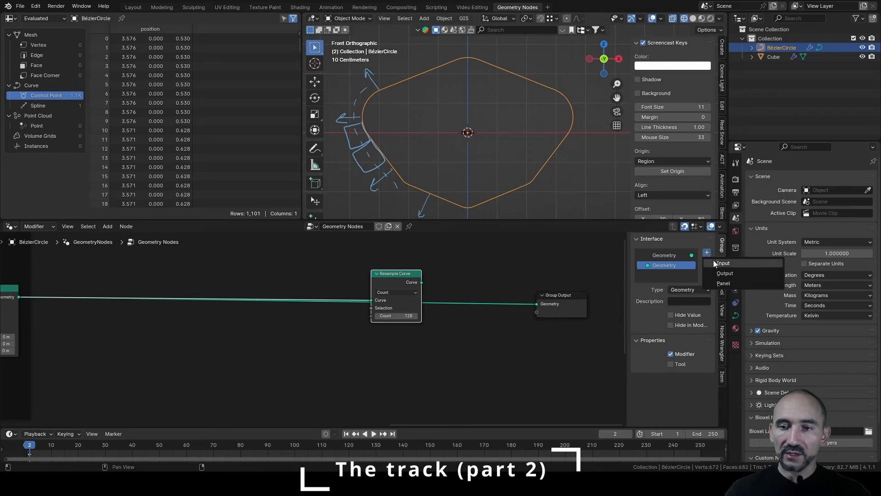
click(714, 259)
double_click(661, 276)
text(T)
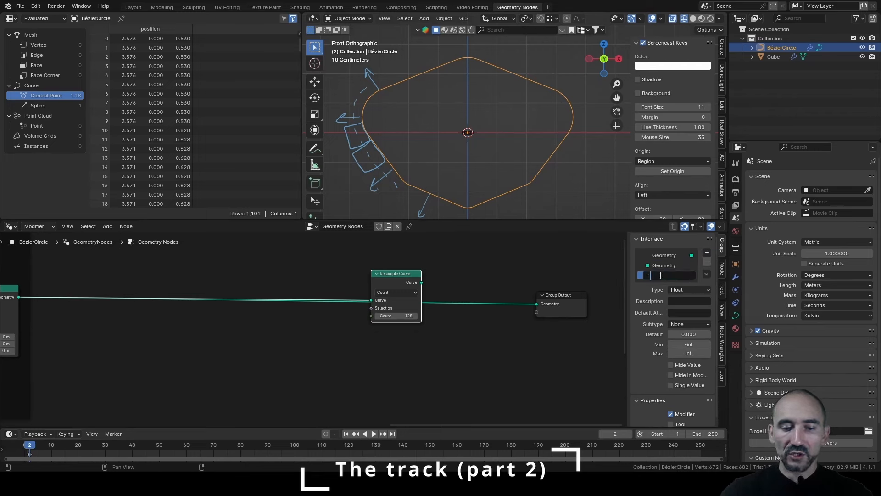
text(rack piece)
click(690, 290)
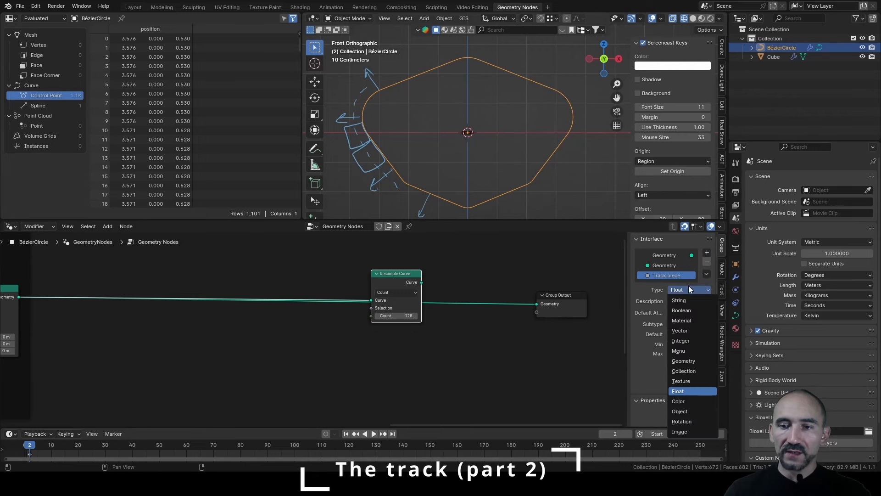
click(701, 411)
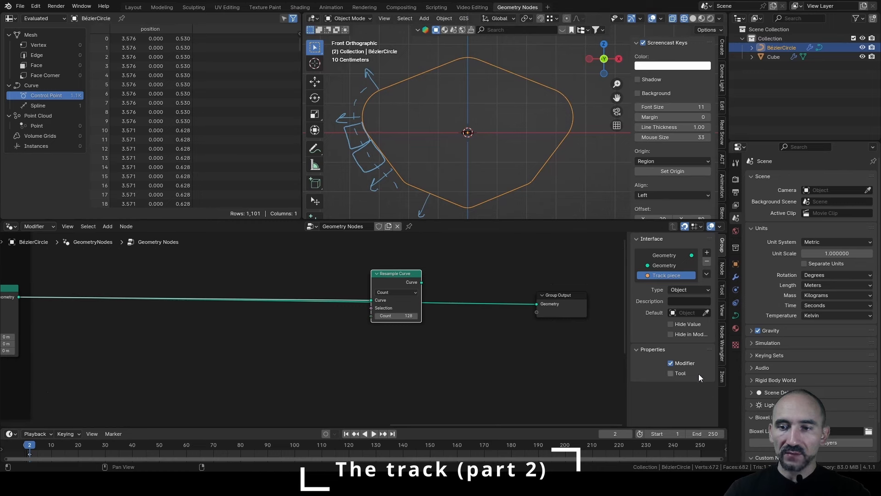
- Assign the Cube object as the modifier's Track piece
click(736, 277)
click(850, 239)
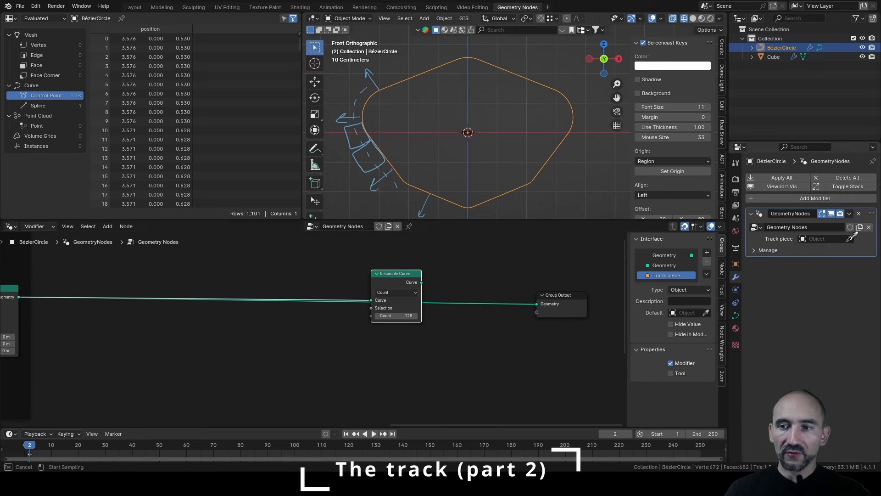
click(776, 56)
- Add a Group Input node below the main chain and feed its Track piece output into a new Object Info node
middle_drag(108, 352, 187, 340)
key(F3)
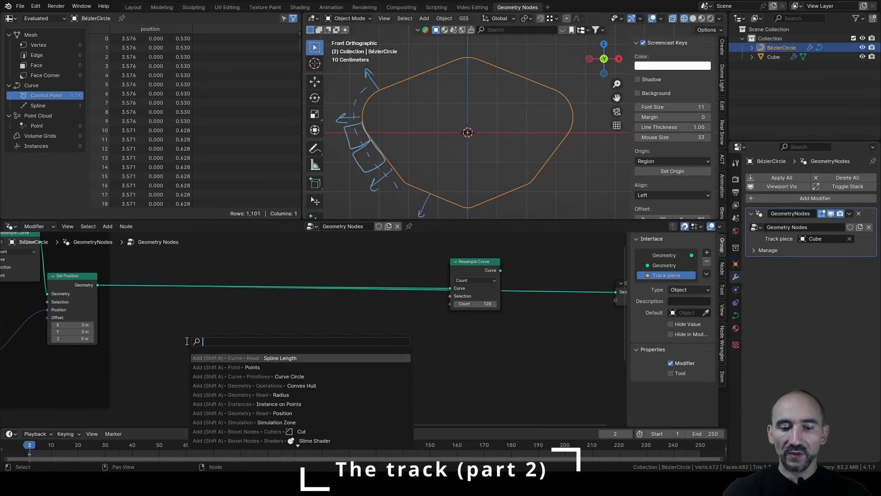
text(group inp)
key(Return)
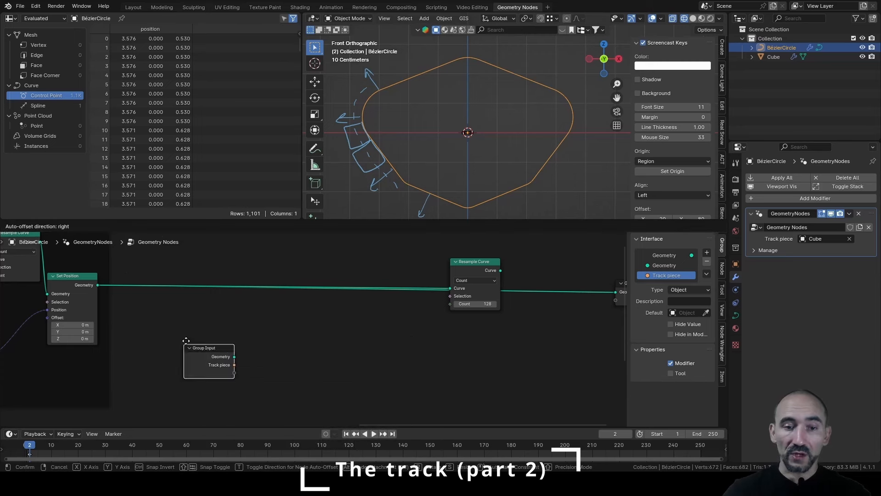
click(150, 315)
drag(198, 336, 234, 349)
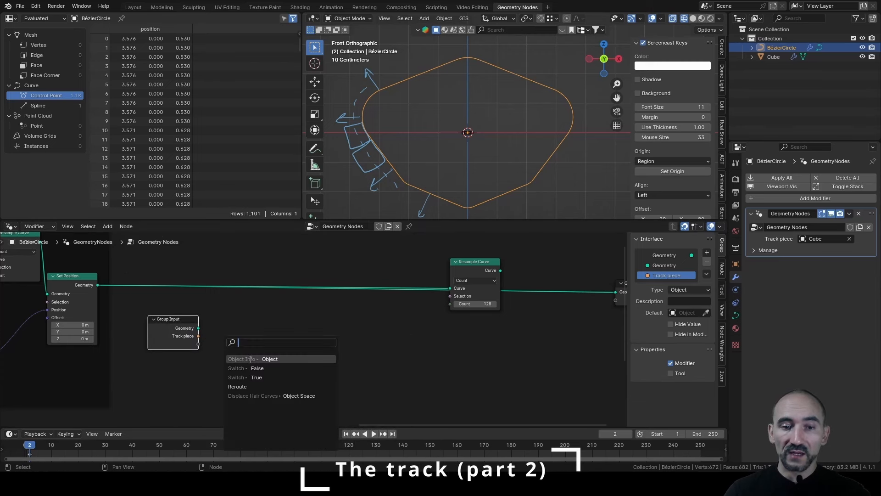
click(251, 359)
click(241, 346)
middle_drag(410, 331, 337, 329)
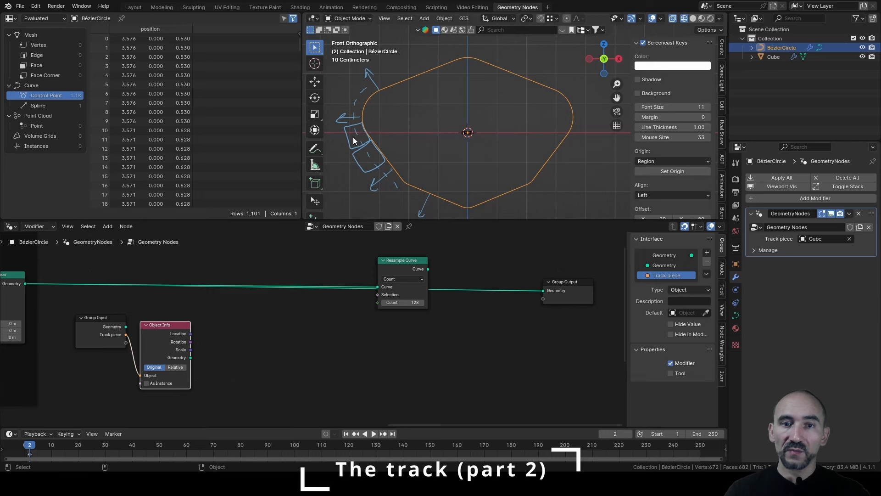
- Add a Bounding Box node fed by the Object Info geometry
drag(190, 358, 221, 359)
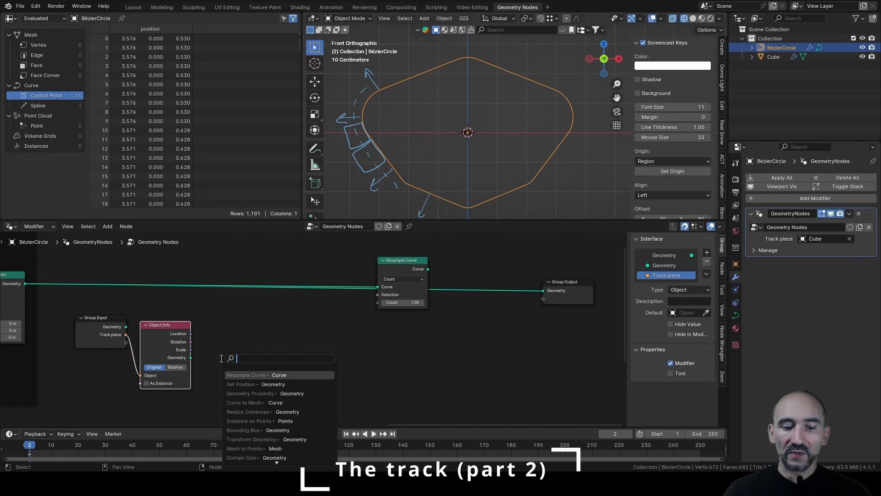
text(bound)
key(Return)
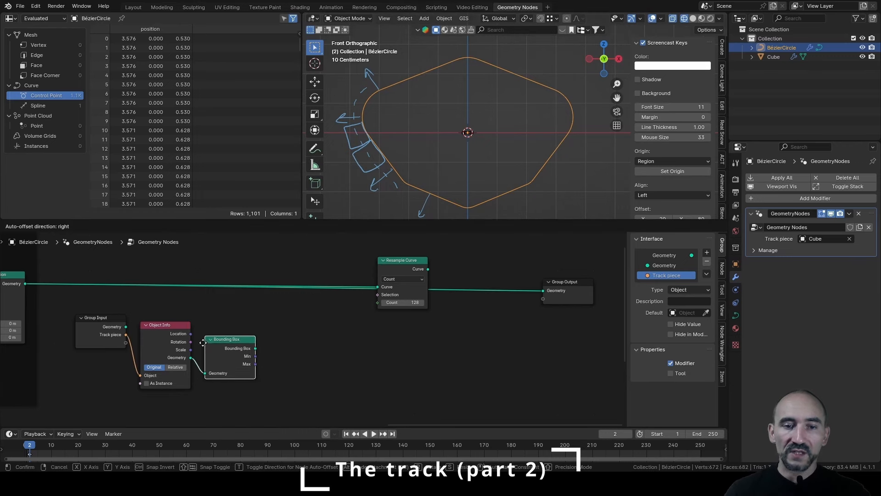
click(200, 342)
- Subtract the bounding box's Min from its Max with a vector Subtract node
drag(248, 364, 262, 351)
text(sub)
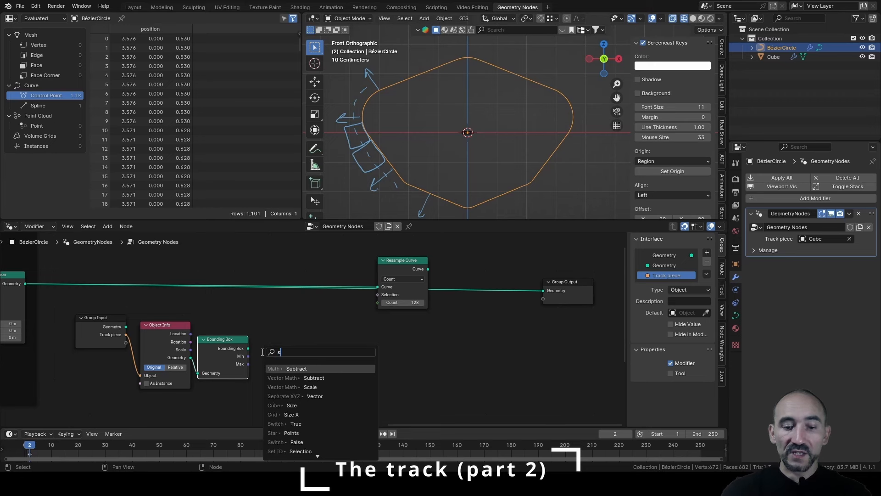
key(Return)
click(255, 346)
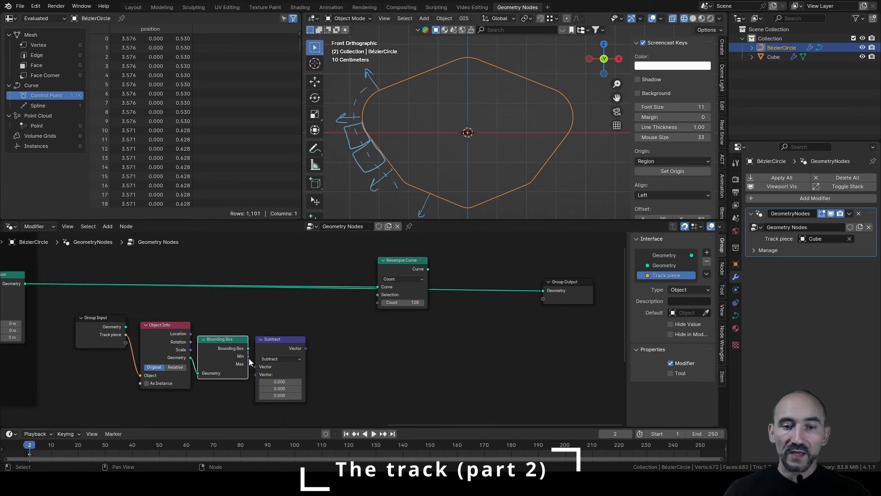
drag(248, 356, 255, 375)
click(278, 343)
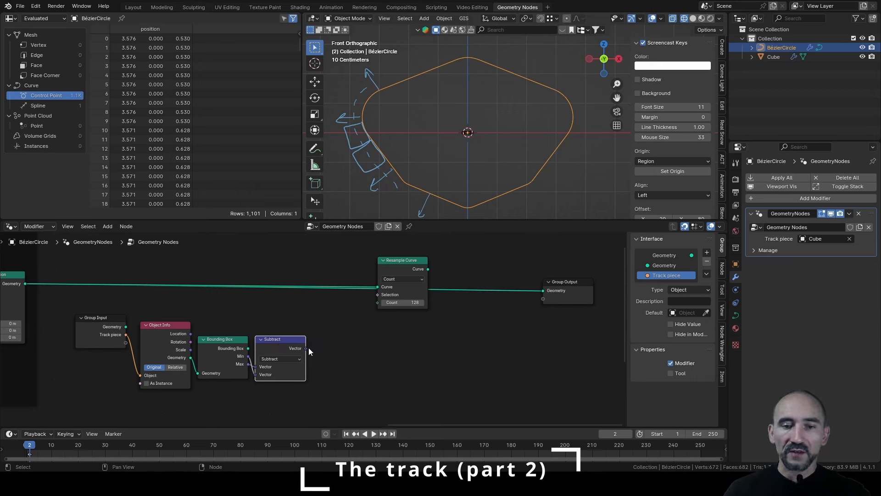
- Split the Subtract result into components with a Separate XYZ node
drag(306, 348, 334, 354)
text(sep)
key(Return)
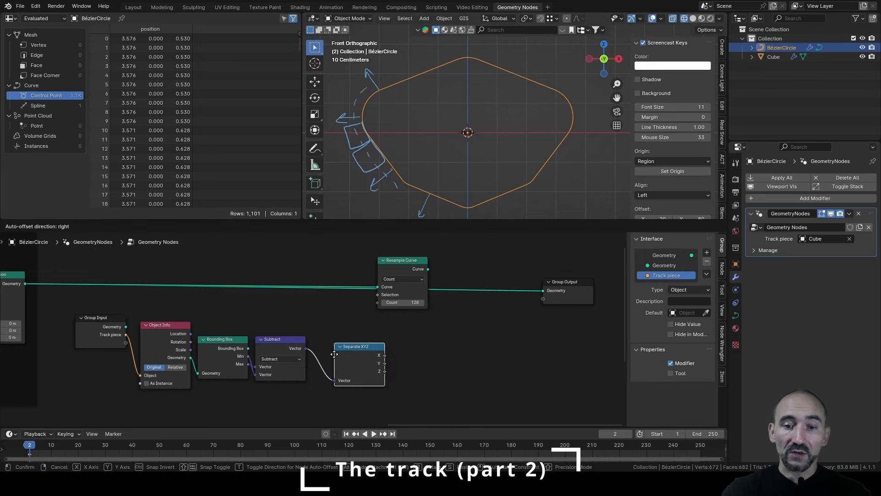
click(313, 349)
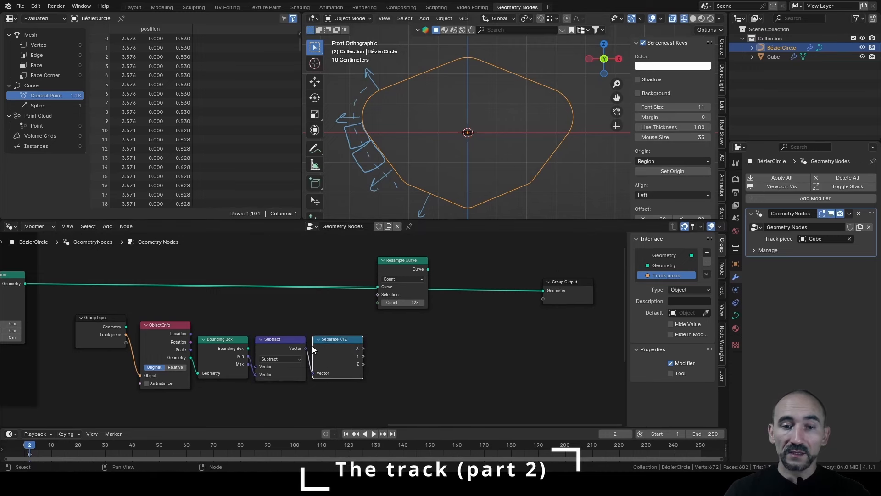
- Multiply the Z component of the track piece's dimensions by 0.5 with a Multiply math node
click(364, 365)
scroll(443, 177, up, 11)
shift+middle_drag(444, 177, 743, 81)
scroll(441, 143, up, 2)
shift+middle_drag(441, 144, 472, 111)
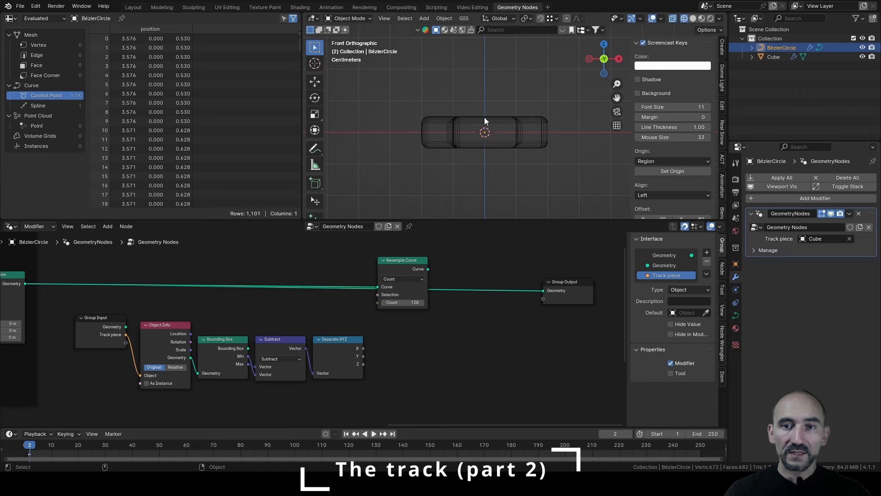
drag(363, 364, 391, 364)
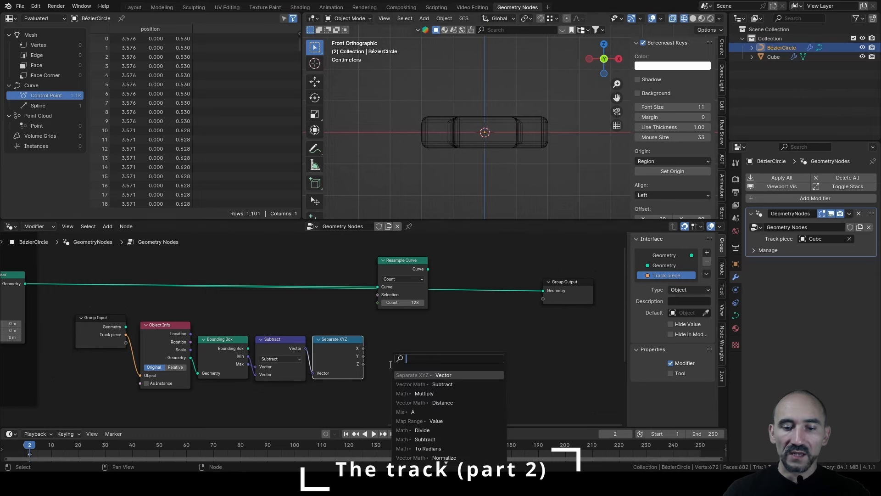
text(multi)
key(Return)
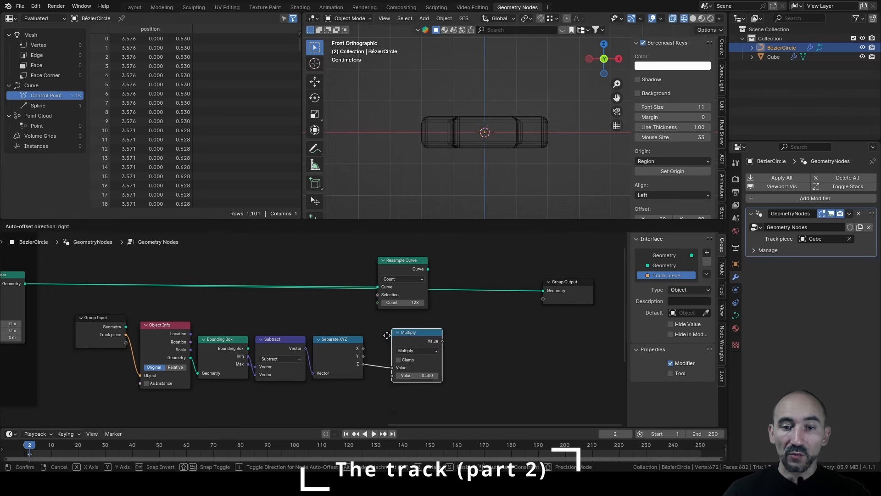
click(371, 339)
- Add a Set Position node fed by the Resample Curve output, go back to frame 1 and move Resample Curve slightly upward
drag(428, 269, 464, 272)
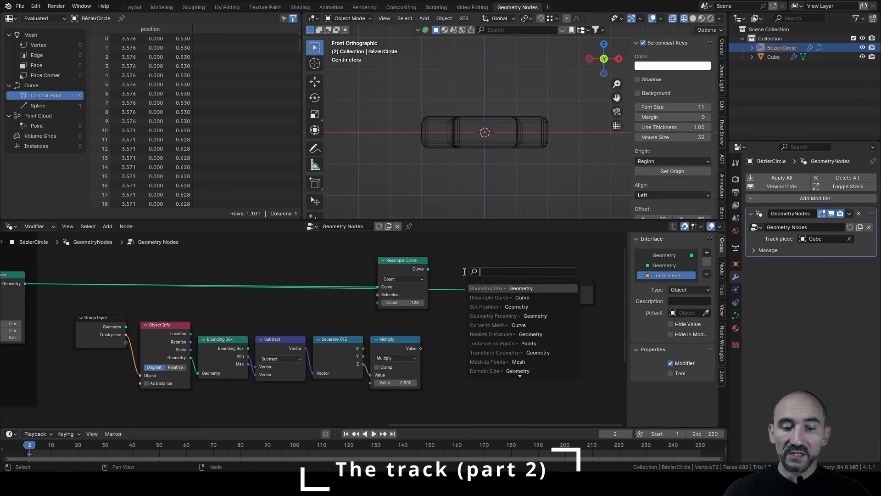
text(set posi)
key(Return)
click(464, 264)
scroll(514, 153, down, 13)
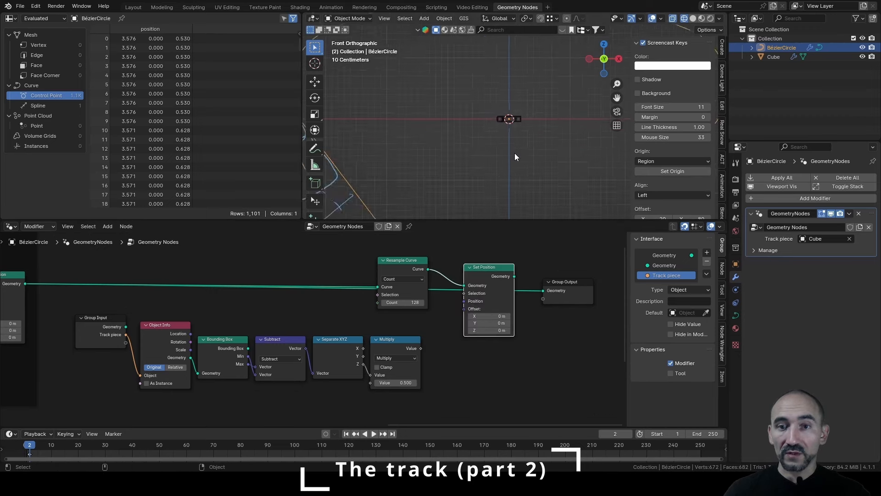
scroll(515, 150, up, 2)
shift+middle_drag(522, 139, 493, 152)
key(Left)
drag(404, 266, 397, 252)
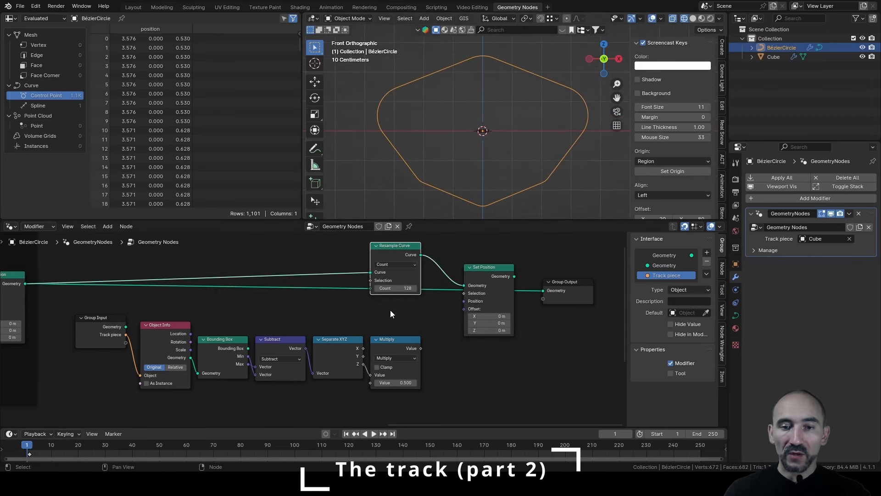
- Add a Normal node and scale its vector by the Multiply result with a vector Scale node
click(391, 312)
key(shift+a)
text(normal)
key(Return)
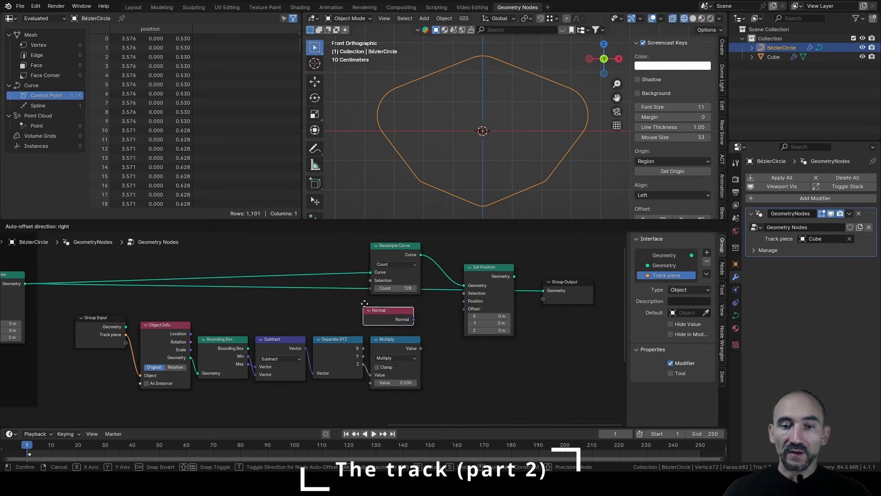
click(365, 300)
drag(415, 312, 435, 353)
text(scale)
key(Return)
click(437, 323)
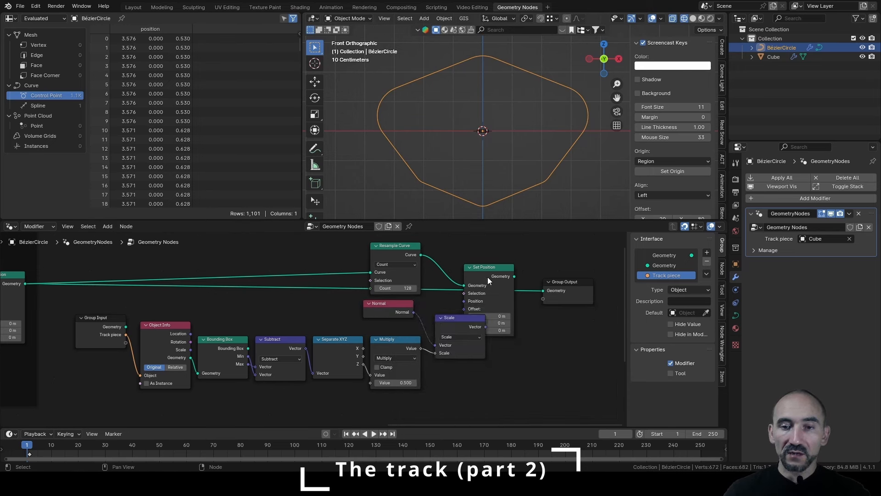
- Connect the Scale vector to Set Position's Offset and the Set Position geometry to the Group Output
drag(487, 277, 522, 275)
drag(486, 327, 513, 301)
drag(574, 296, 595, 289)
drag(550, 269, 565, 283)
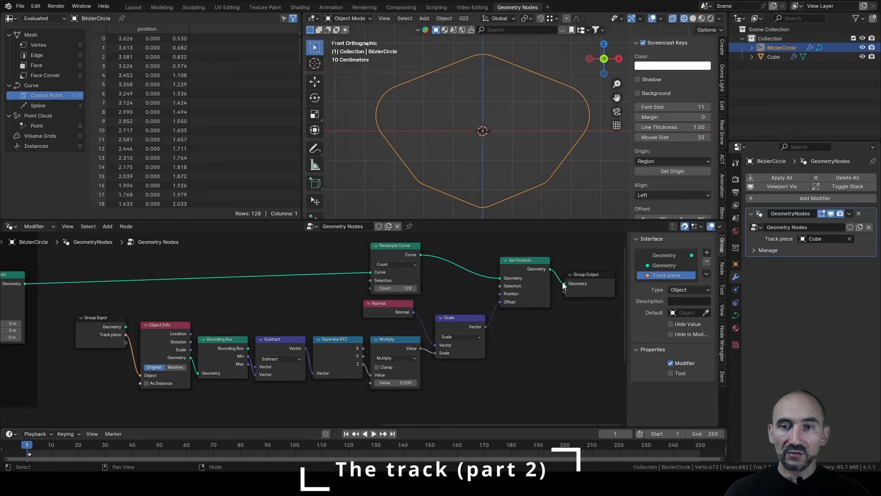
- Mute and unmute the Set Position node repeatedly to compare the curve with and without the offset
click(523, 266)
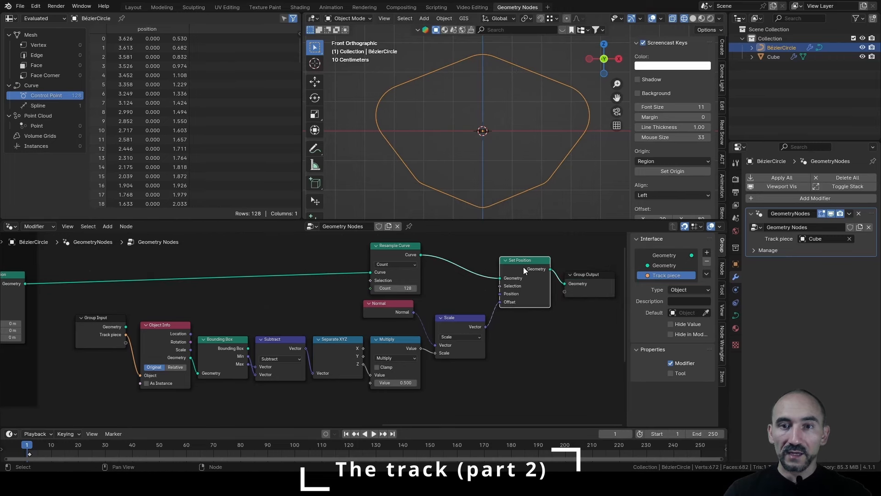
key(m)
key(m)
key(m)
key(m)
key(m)
key(m)
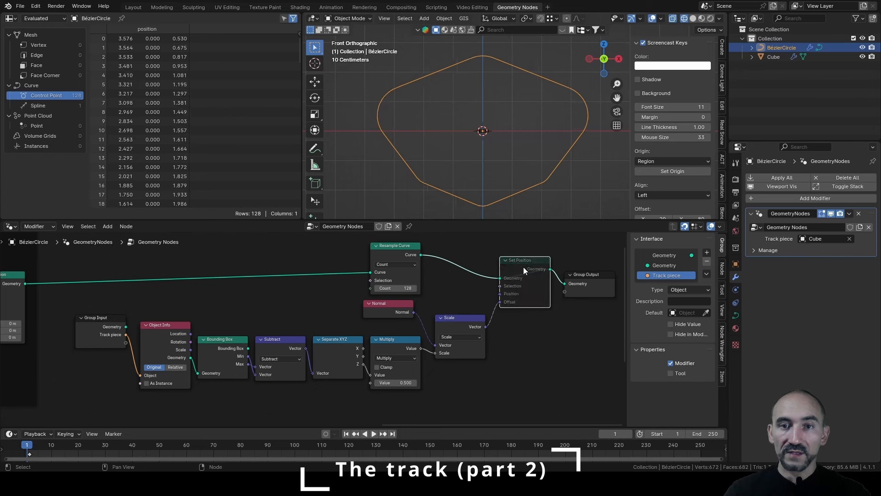
- Move the Scale node up beside the Normal node and save the file
drag(463, 324, 455, 310)
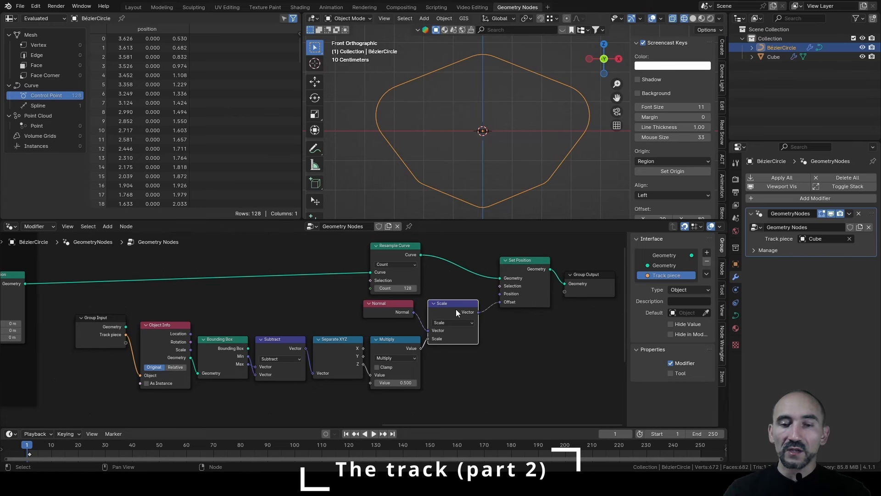
click(392, 312)
key(ctrl+s)
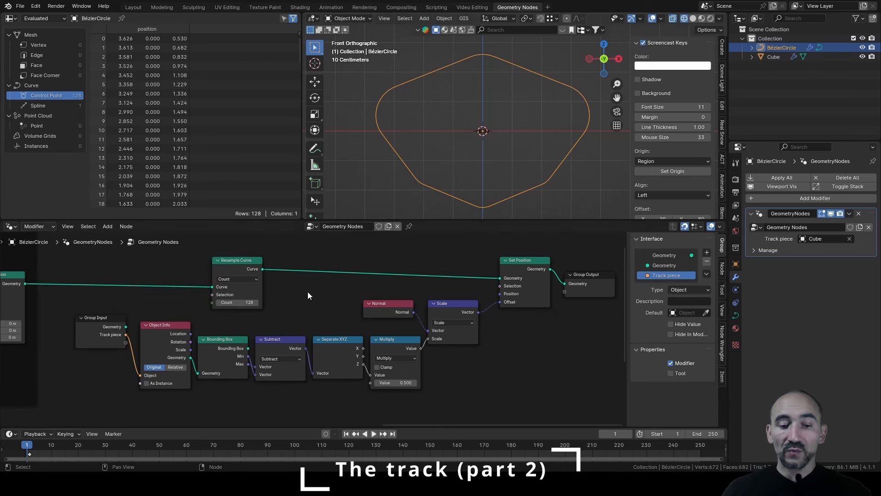
- Add a Curve Tangent node beside Resample Curve and annotate tangent direction arrows along the lower part of the curve
key(shift+a)
text(tangent)
key(Down)
key(Down)
key(Down)
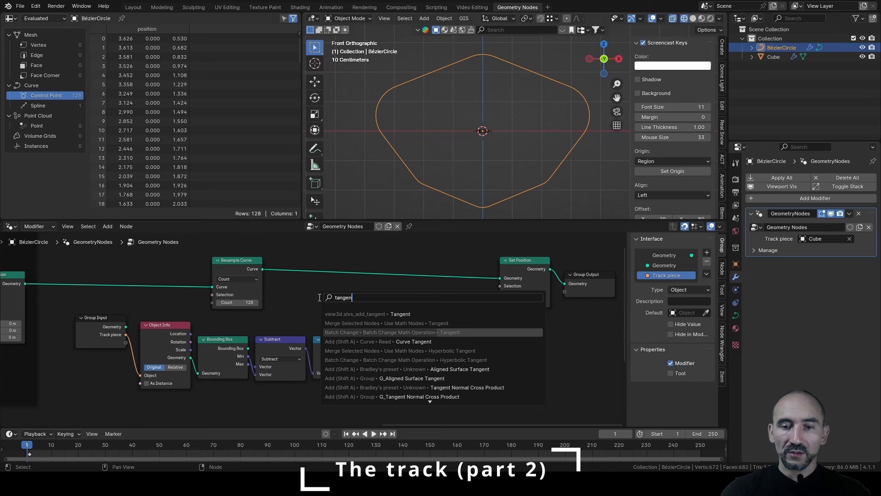
key(Return)
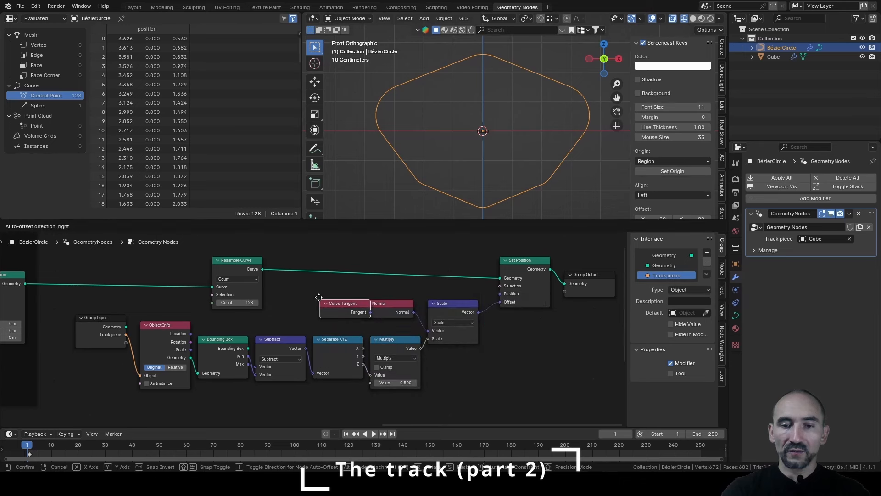
click(289, 283)
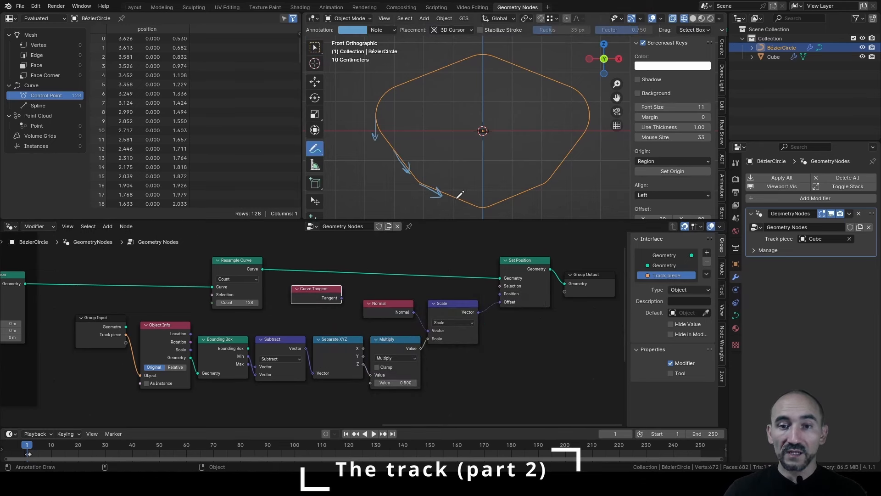
drag(456, 198, 508, 206)
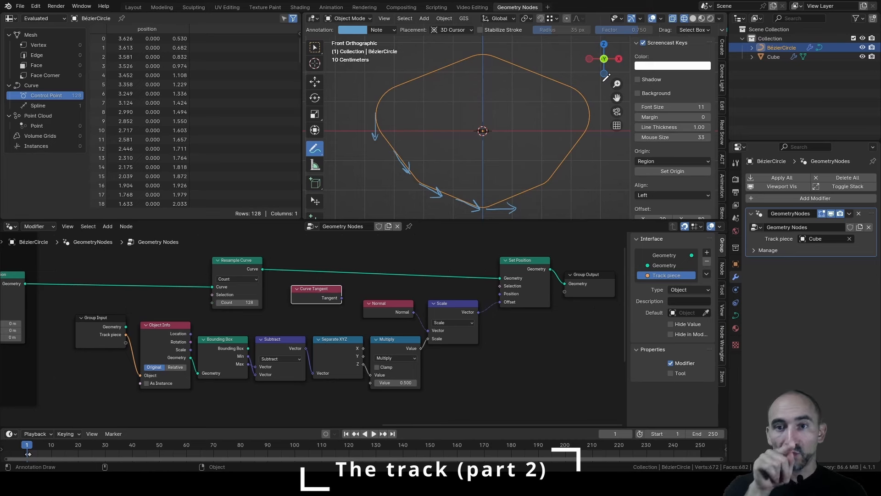
- Annotate two outward-pointing normal arrows on the lower-left part of the curve, perpendicular to the tangent arrows
mouse_move(371, 113)
mouse_down()
mouse_move(342, 111)
mouse_move(349, 118)
mouse_up()
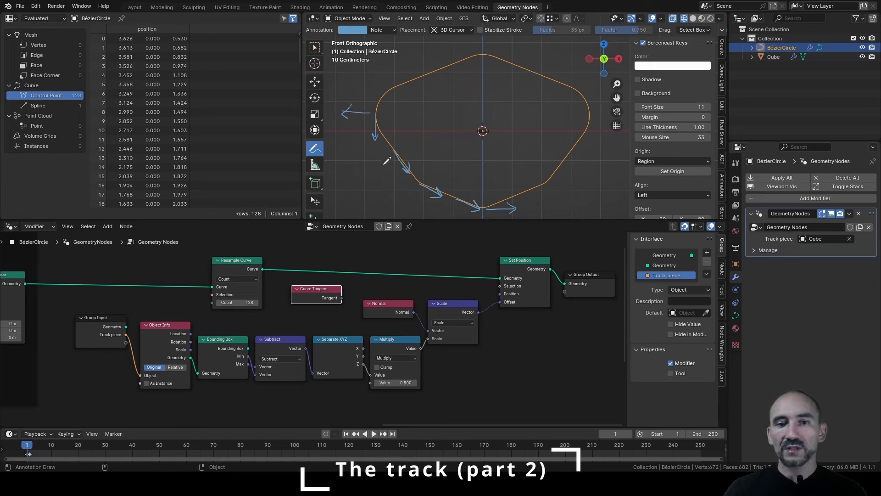
mouse_move(395, 150)
mouse_down()
mouse_move(370, 169)
mouse_move(381, 166)
mouse_up()
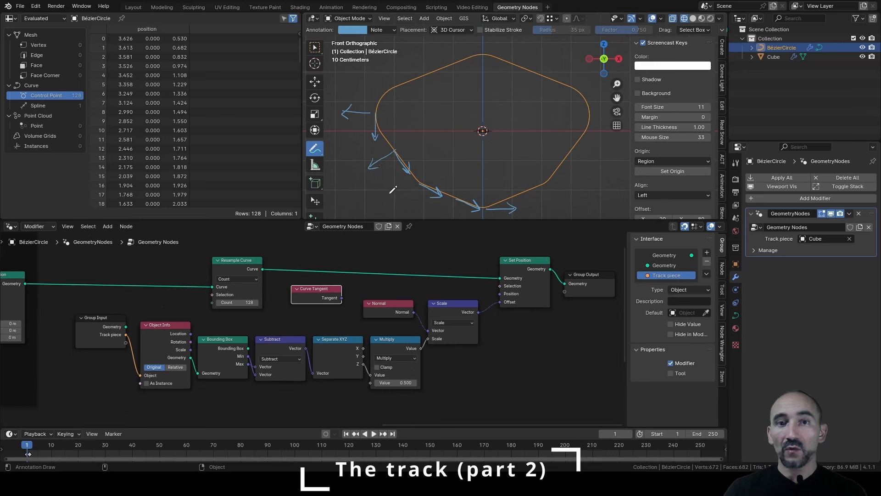
- Replace the Normal node with a Cross Product of Curve Tangent and (0, -1, 0), feeding the Scale node's Vector input
click(388, 303)
key(x)
drag(341, 298, 362, 295)
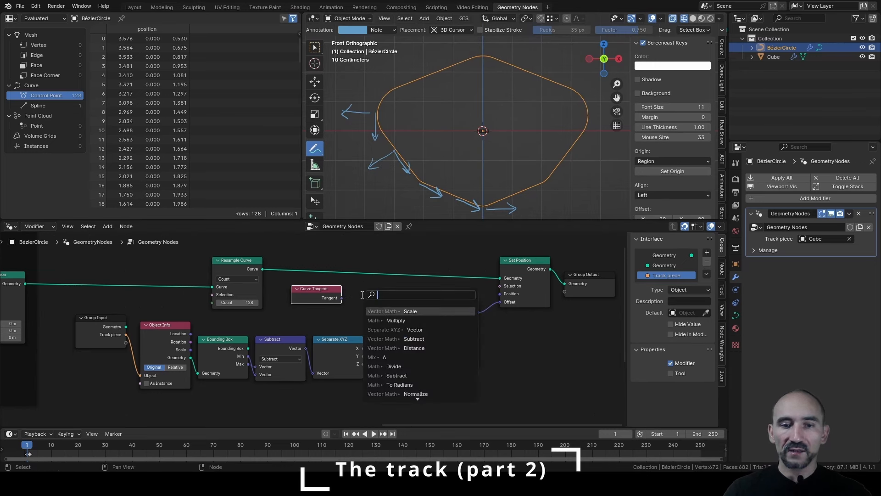
text(cross)
key(Return)
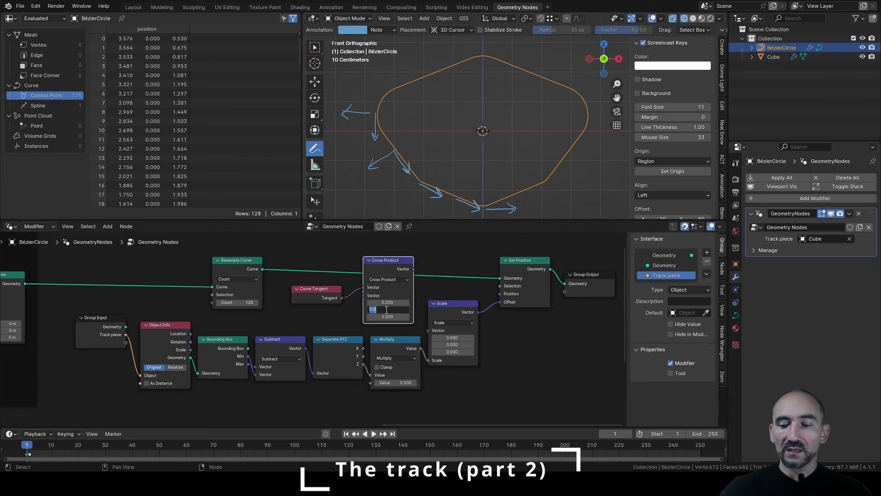
text(-1)
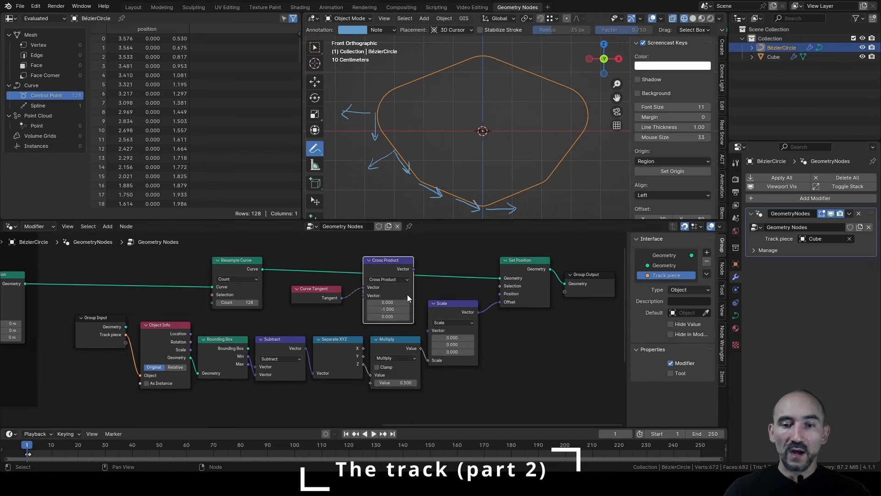
drag(414, 269, 427, 331)
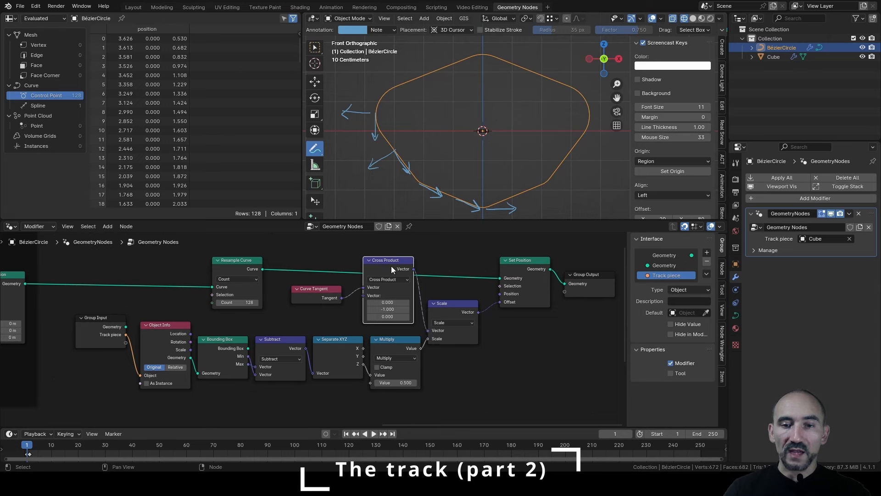
- Rearrange the Cross Product, Curve Tangent, Set Position and Resample Curve nodes into a tidier, more compact layout
drag(392, 267, 399, 274)
drag(321, 289, 343, 282)
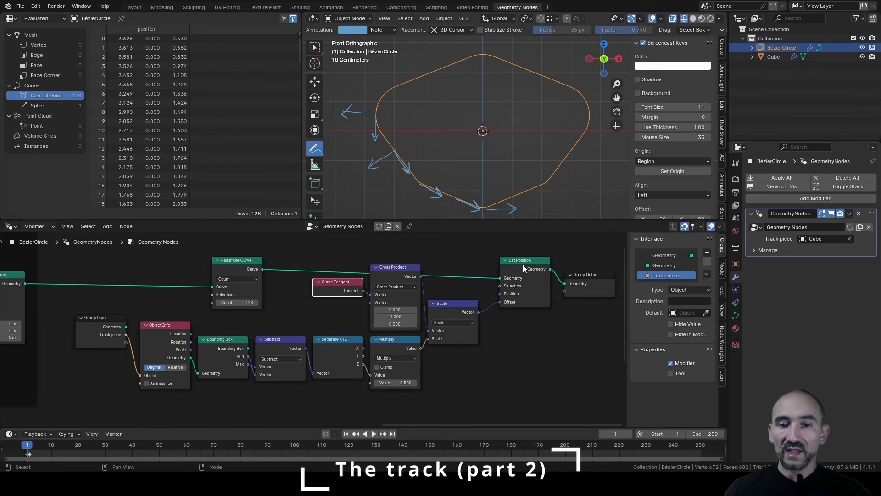
drag(523, 268, 525, 251)
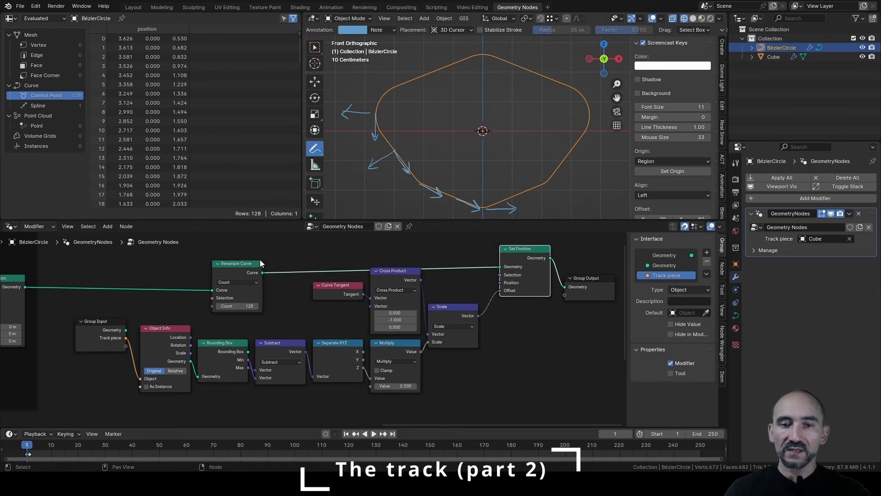
drag(260, 263, 304, 256)
- Annotate the direction arrows at the curve's leftmost point with X, Y and Z axis labels in a perspective view
key(w)
mouse_move(383, 118)
middle_down()
mouse_move(447, 120)
mouse_move(439, 127)
middle_up()
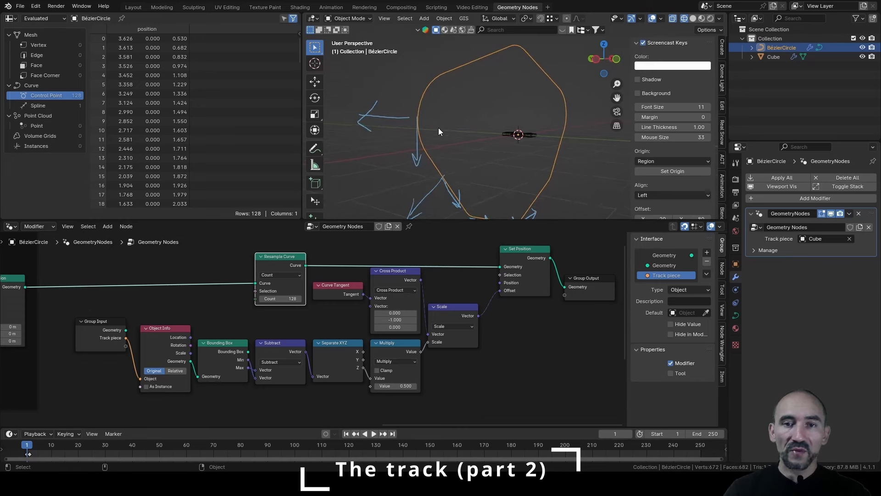
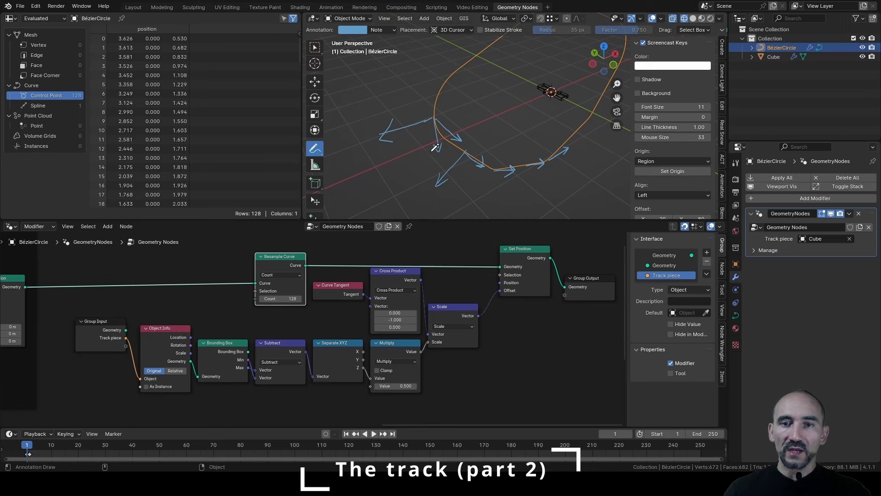
drag(436, 153, 432, 159)
drag(432, 153, 437, 159)
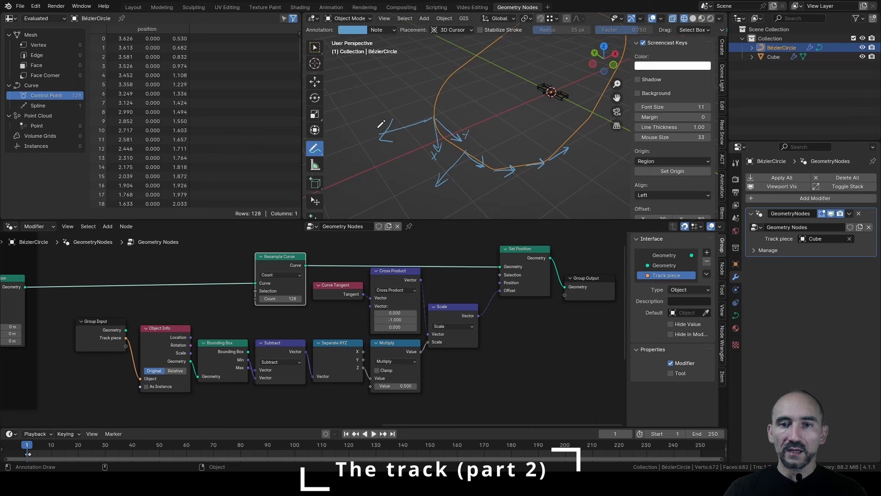
drag(361, 126, 373, 132)
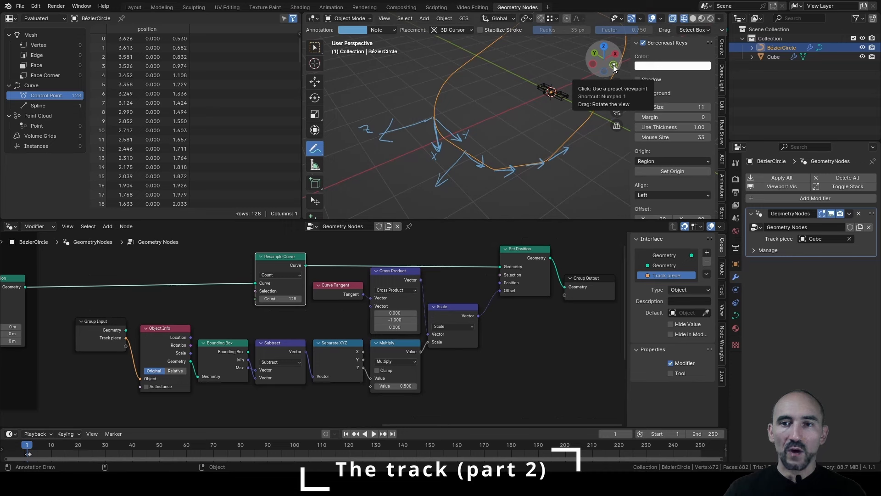
click(345, 287)
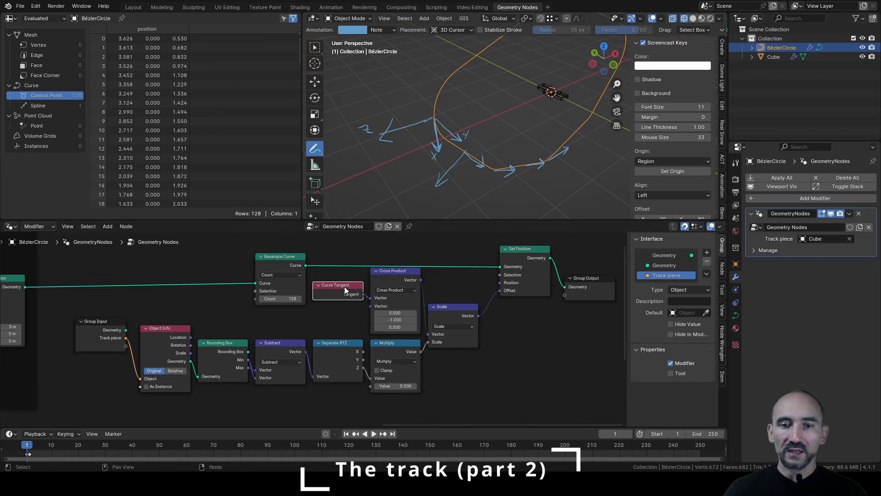
drag(344, 286, 345, 287)
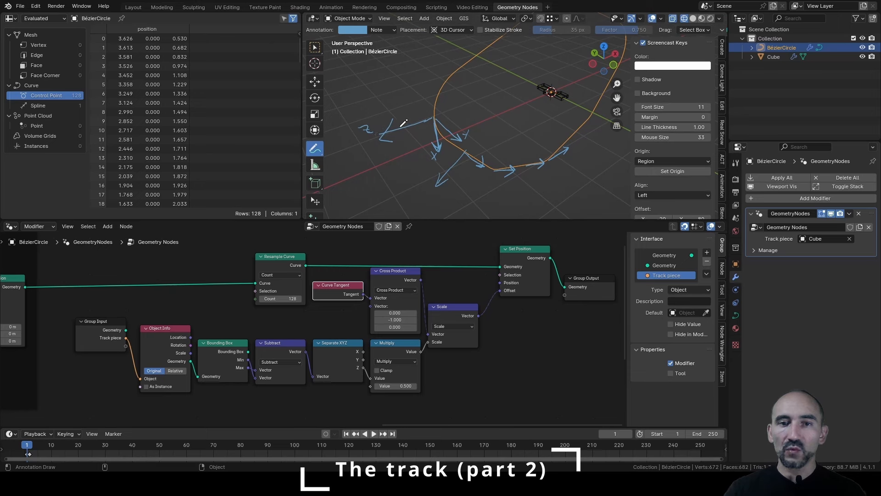
click(397, 321)
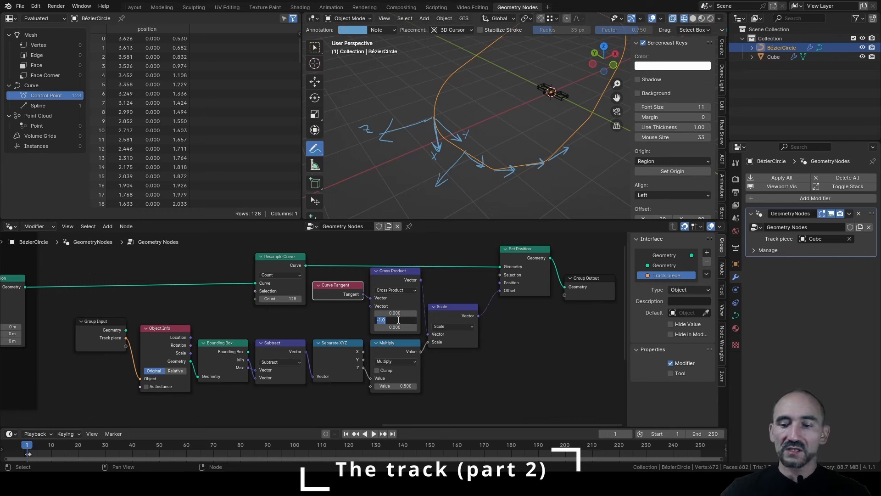
key(Return)
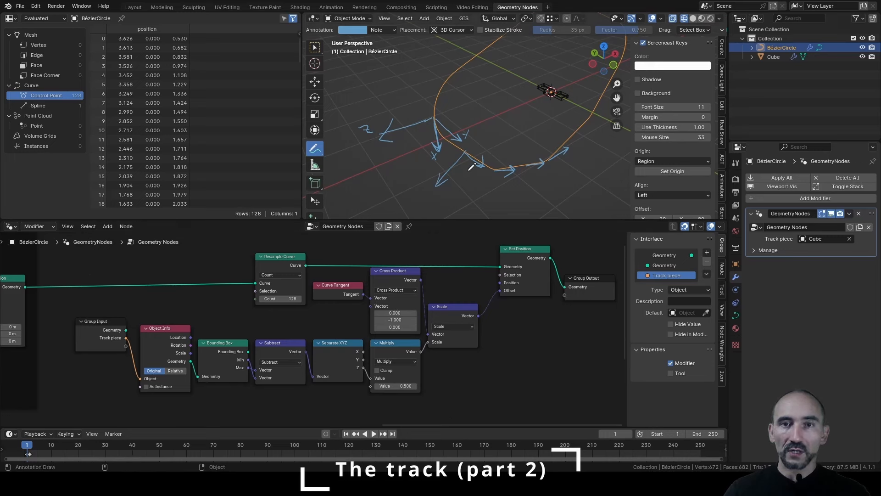
- Collapse the Scale, Separate XYZ, Subtract and Bounding Box nodes and shift them down into a compact arrangement
click(458, 315)
key(h)
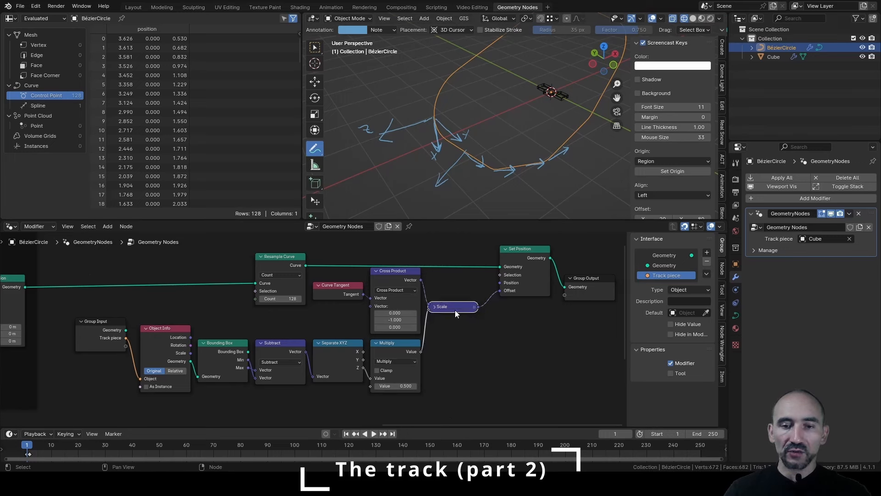
drag(456, 310, 455, 332)
click(330, 356)
key(h)
click(265, 346)
key(h)
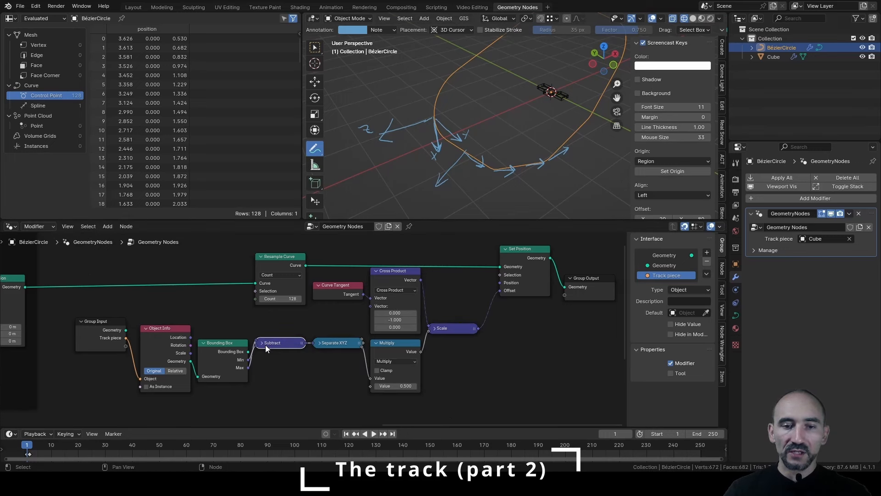
drag(265, 346, 265, 367)
- Frame the nodes from Group Input through Set Position and label the frame "Offset along normal pre instantiation"
drag(76, 266, 537, 389)
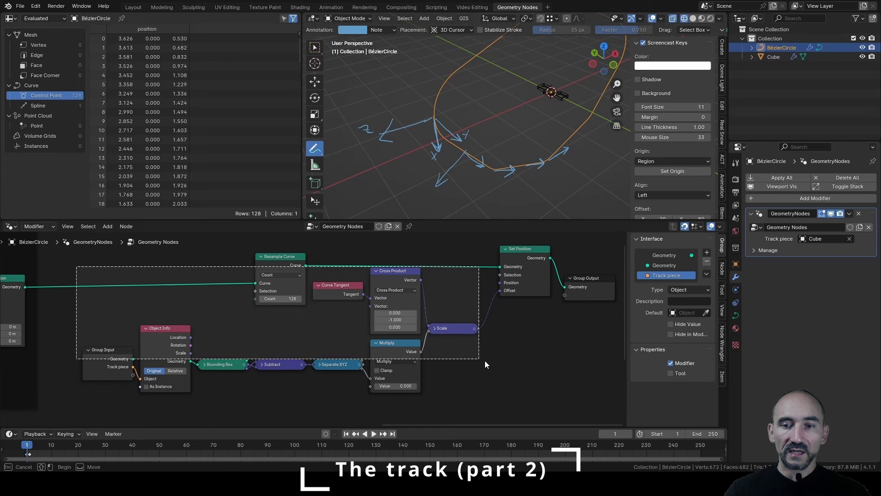
key(ctrl+j)
key(F2)
text(Off)
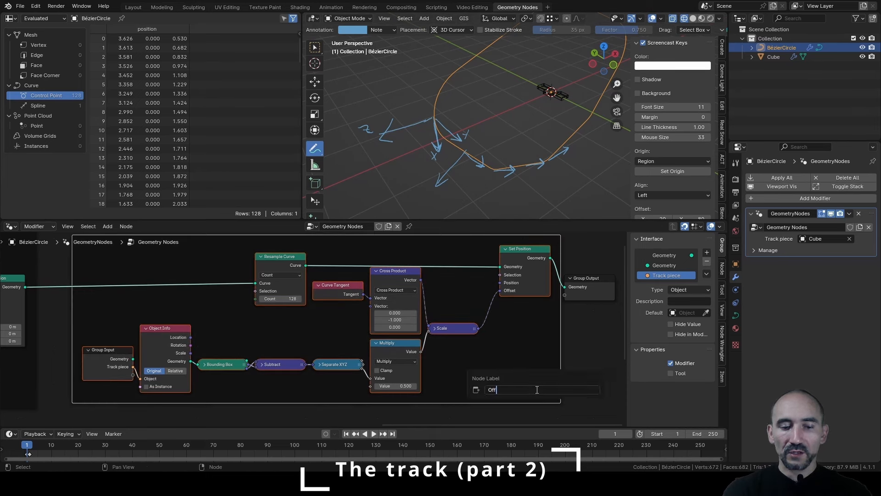
text(set along normal dire instantiation)
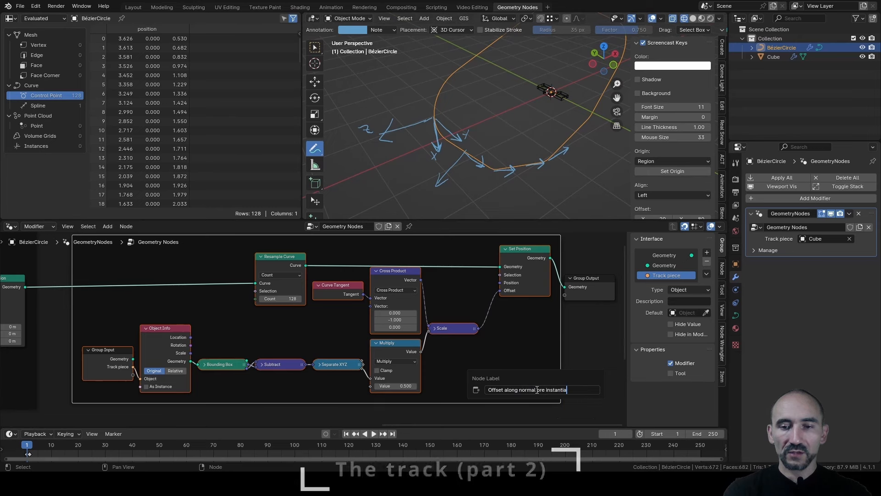
key(Return)
- Annotate the track piece's width along the curve direction and the outline of an adjoining piece in top view
key(Home)
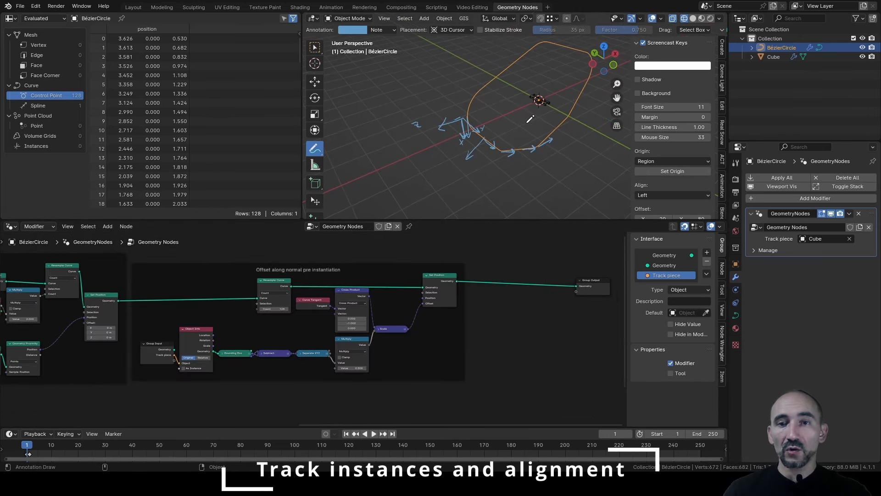
shift+middle_drag(527, 122, 473, 149)
scroll(473, 129, up, 6)
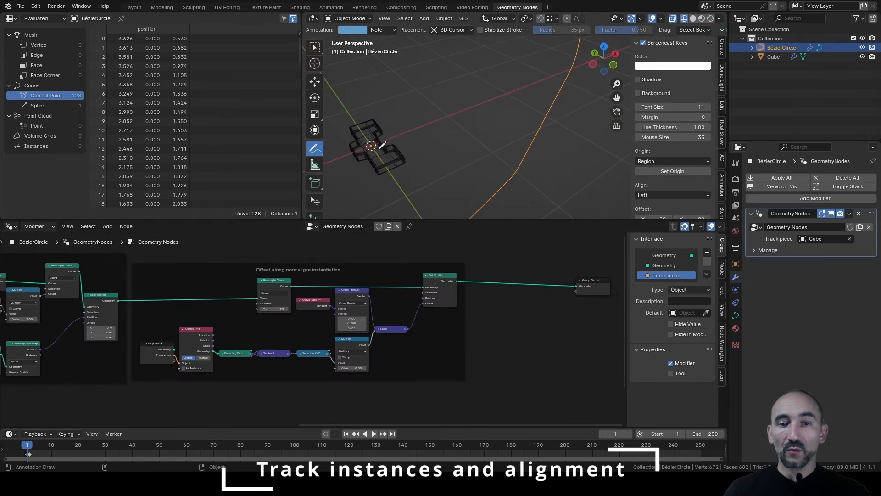
scroll(381, 153, down, 6)
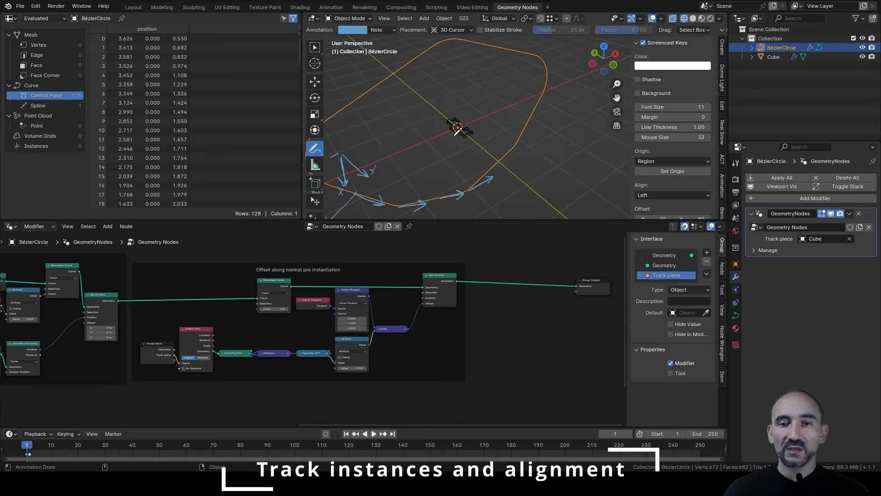
scroll(459, 130, up, 4)
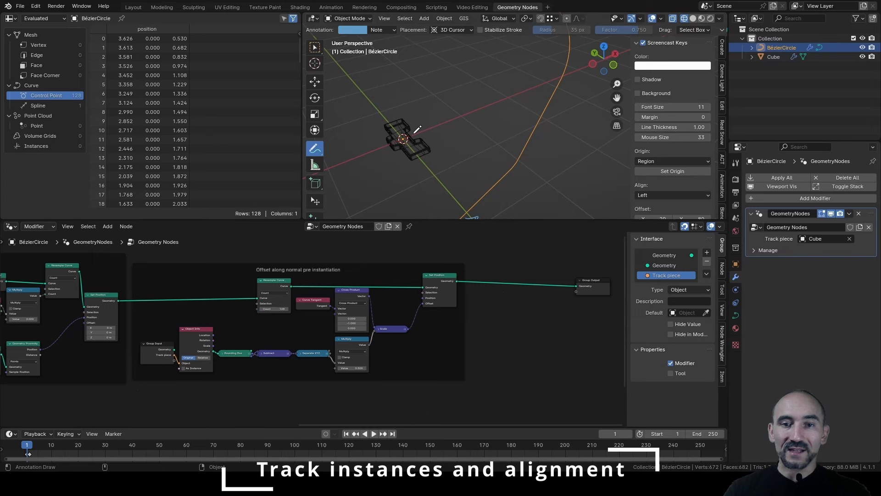
key(KP_7)
key(KP_Decimal)
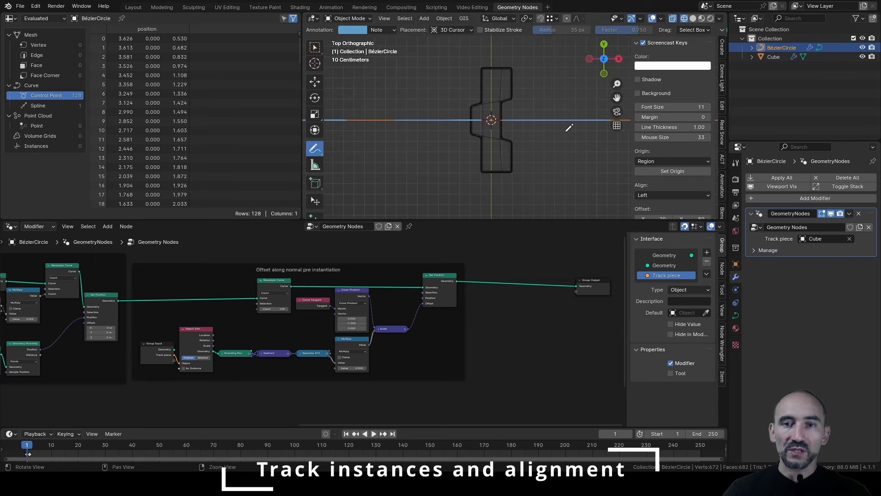
drag(494, 104, 450, 105)
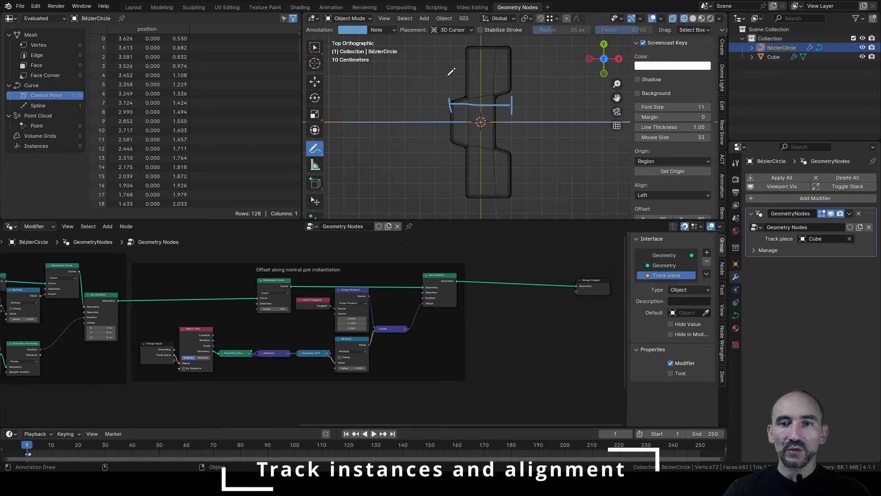
mouse_move(462, 48)
mouse_down()
mouse_move(461, 94)
mouse_move(447, 100)
mouse_move(446, 146)
mouse_move(459, 151)
mouse_move(396, 101)
mouse_move(444, 48)
mouse_move(462, 48)
mouse_up()
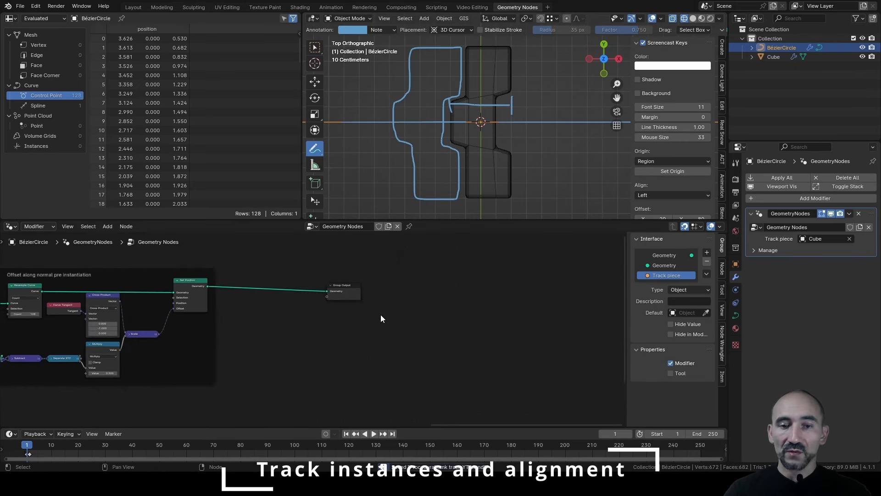
- Add a Float input socket named "Piece distance" to the node group's interface
scroll(381, 315, up, 3)
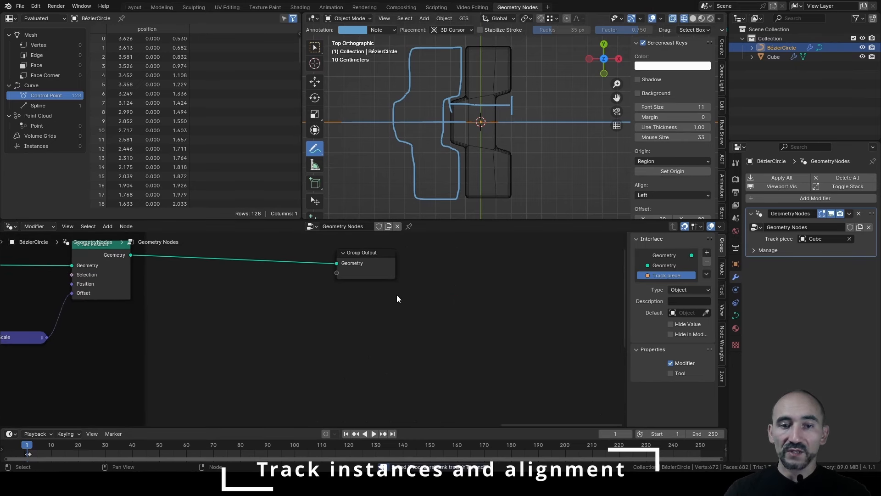
click(707, 254)
click(707, 252)
click(715, 263)
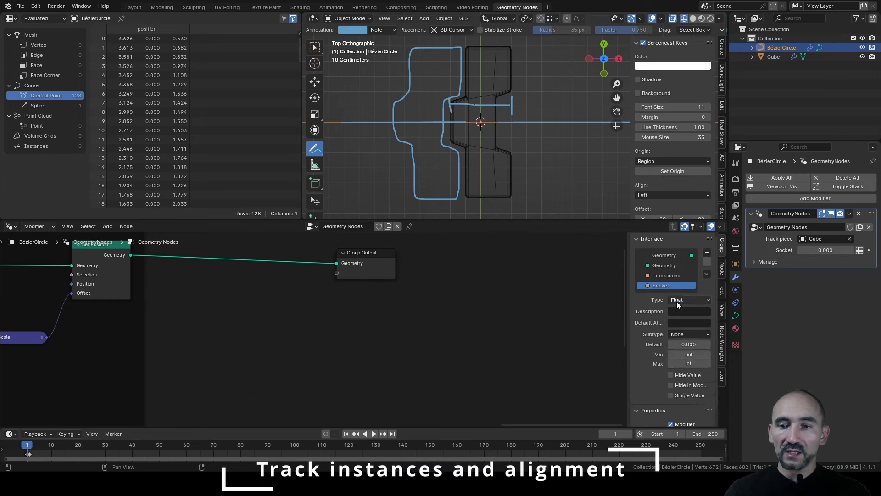
click(683, 299)
double_click(660, 286)
text(Piec)
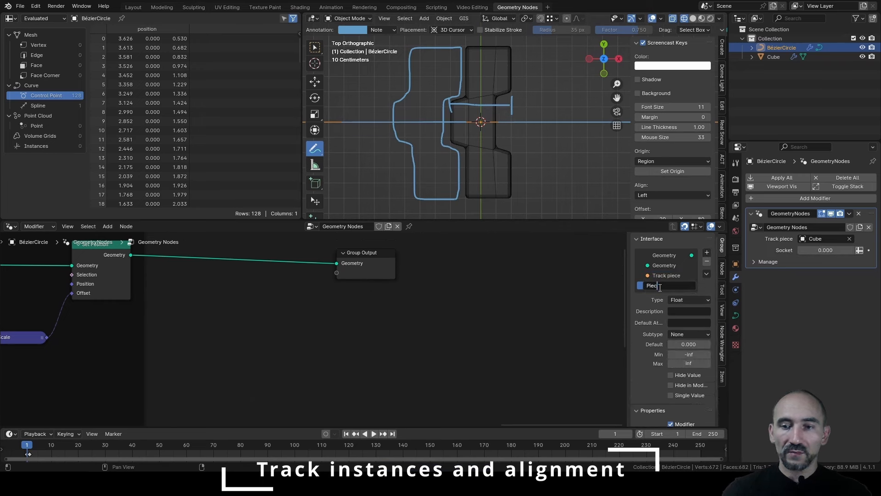
text(e distance)
- Set the Piece distance input's subtype to Distance and its minimum to 0.000, and enable Single Value
click(685, 335)
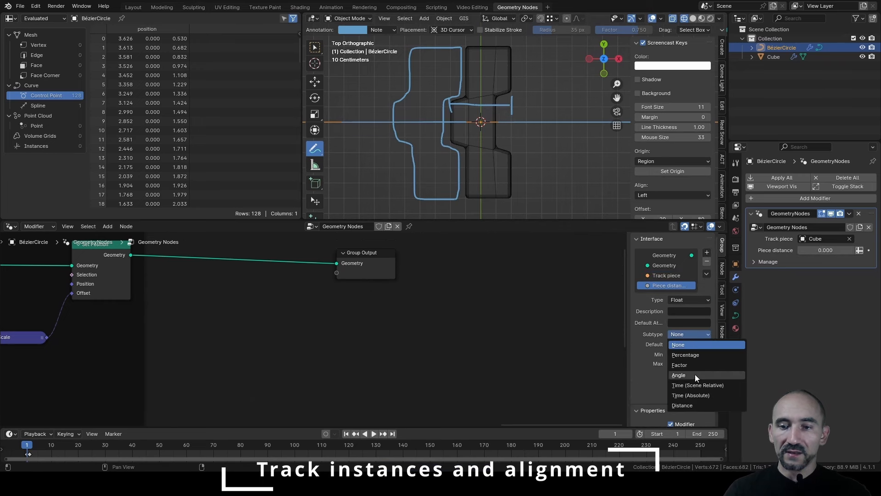
click(695, 405)
click(687, 354)
text(0)
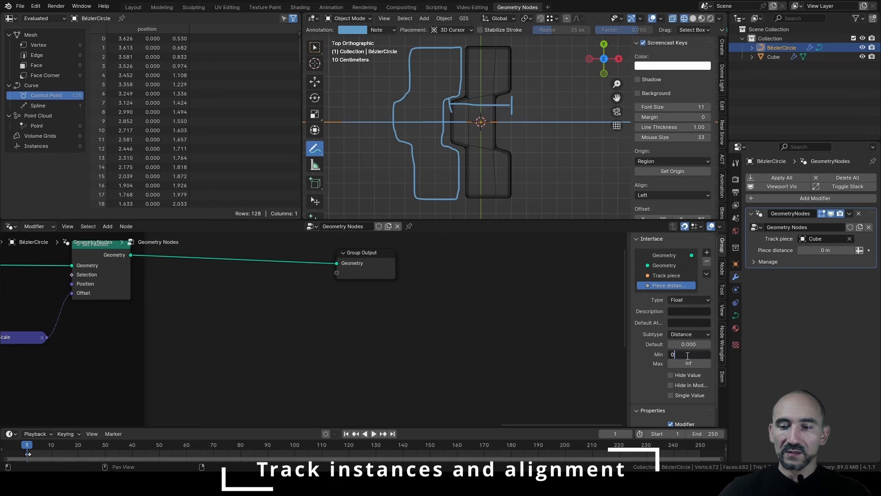
text(.000)
key(Return)
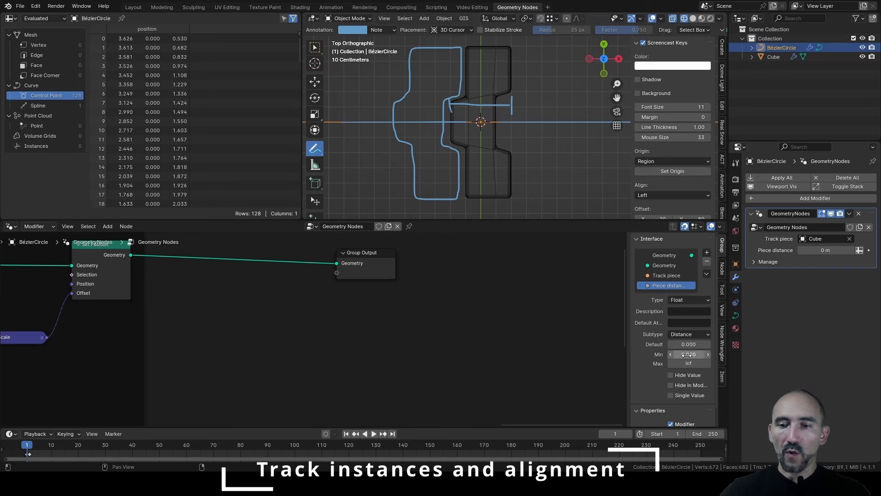
click(682, 398)
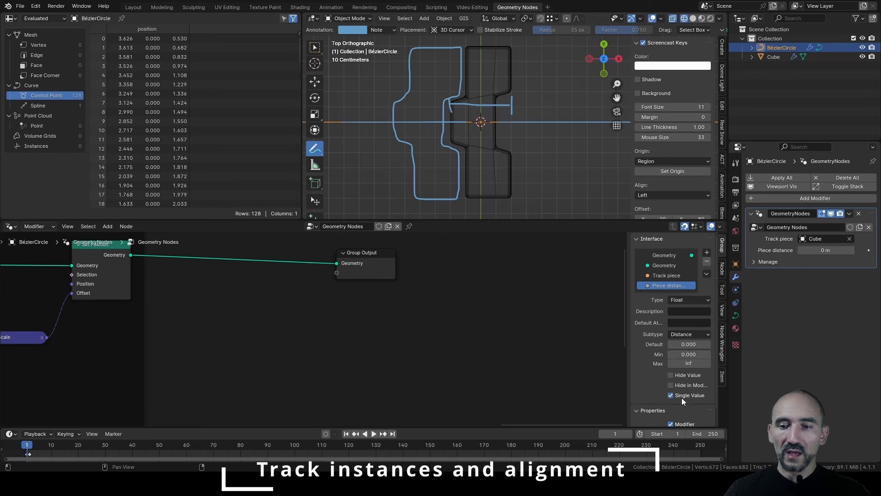
- Remove the annotations from the viewport, return to the selection tool and show the whole curve from the front
click(392, 333)
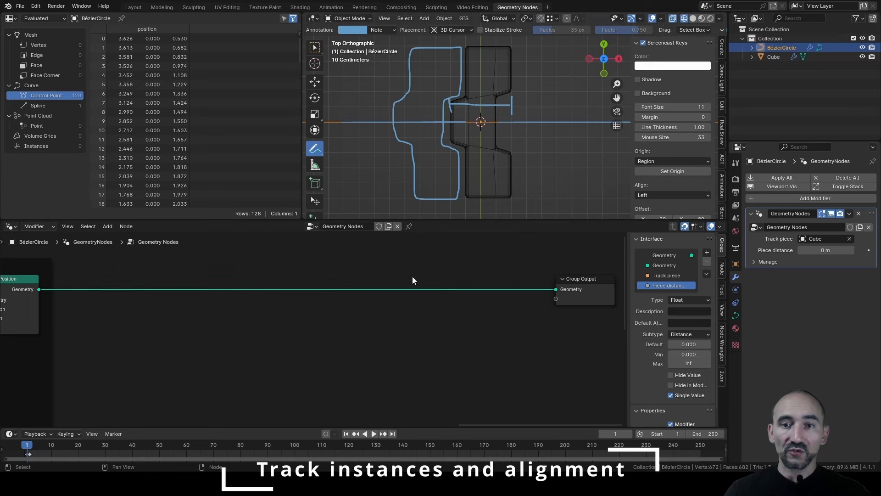
scroll(500, 135, down, 4)
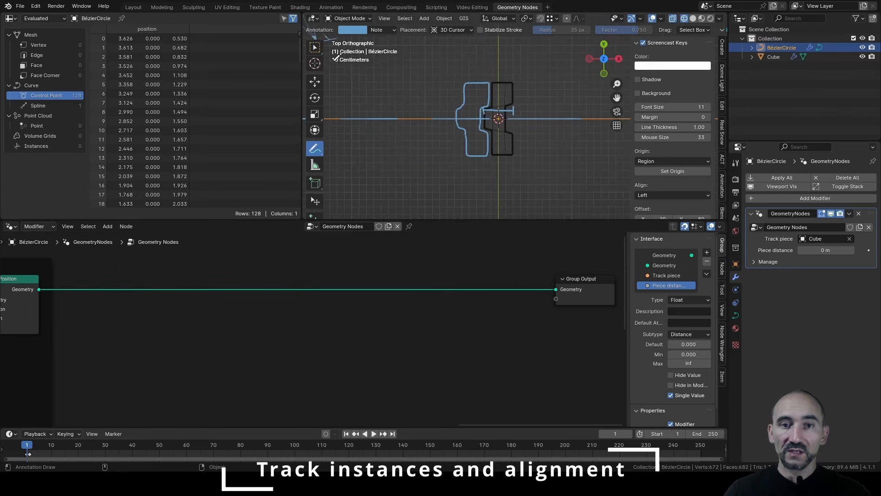
key(w)
middle_drag(338, 58, 462, 111)
key(KP_7)
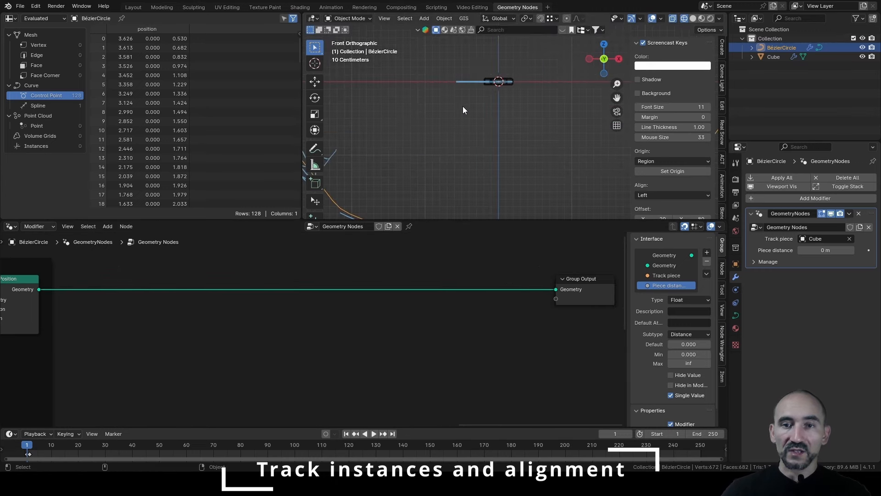
key(KP_1)
key(q)
click(434, 109)
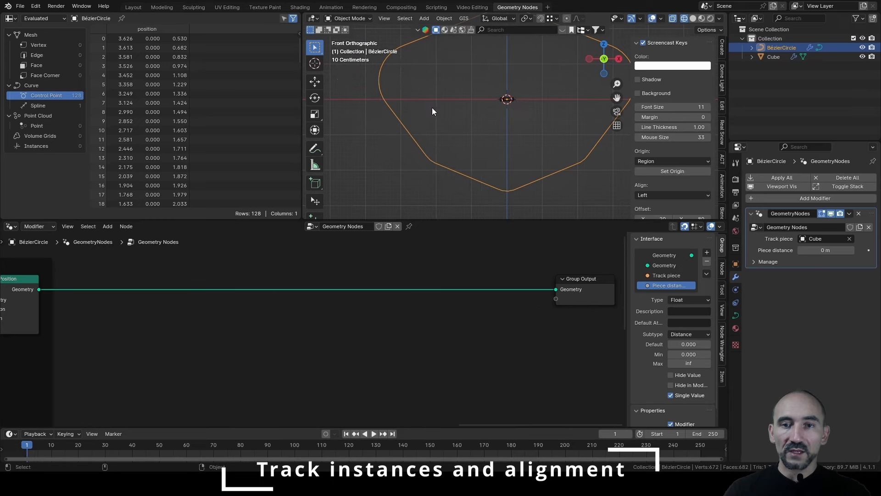
key(KP_Decimal)
- Insert an Instance on Points node between the Set Position node and the Group Output
key(space)
text(instance on p)
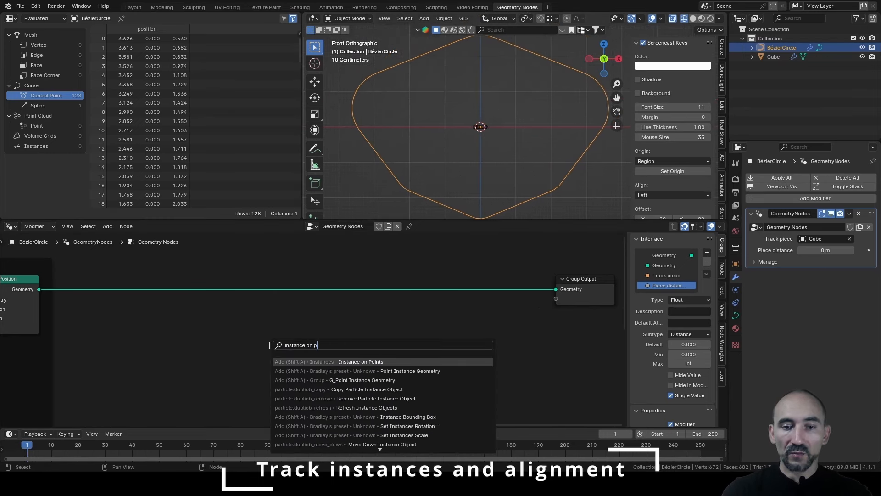
key(Return)
click(413, 263)
- Add another Group Input node below the link running from Set Position to Instance on Points
click(307, 324)
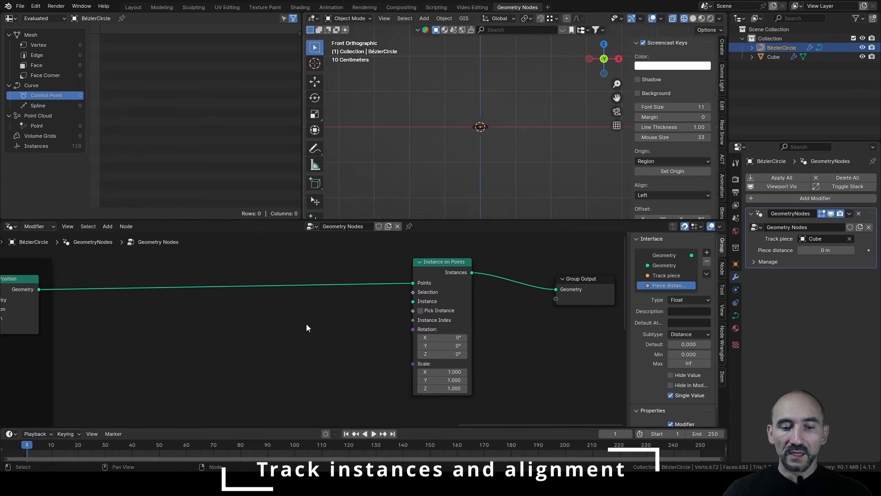
key(space)
text(group inp)
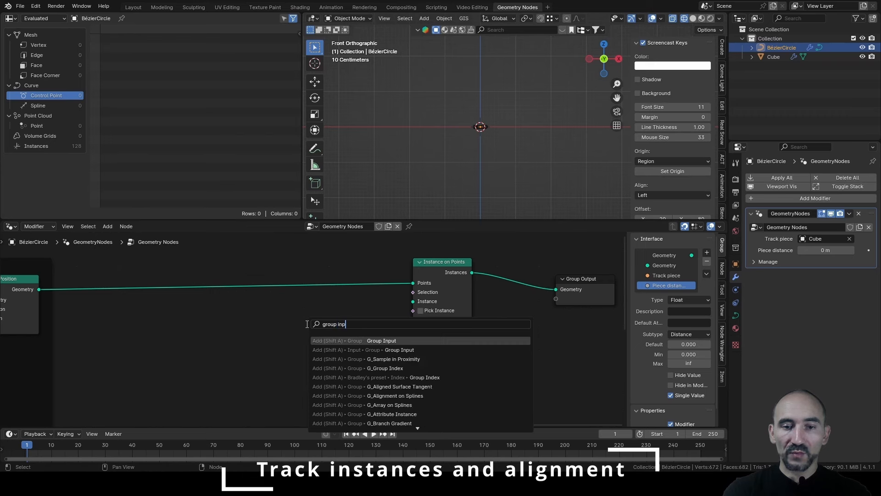
key(Return)
click(147, 332)
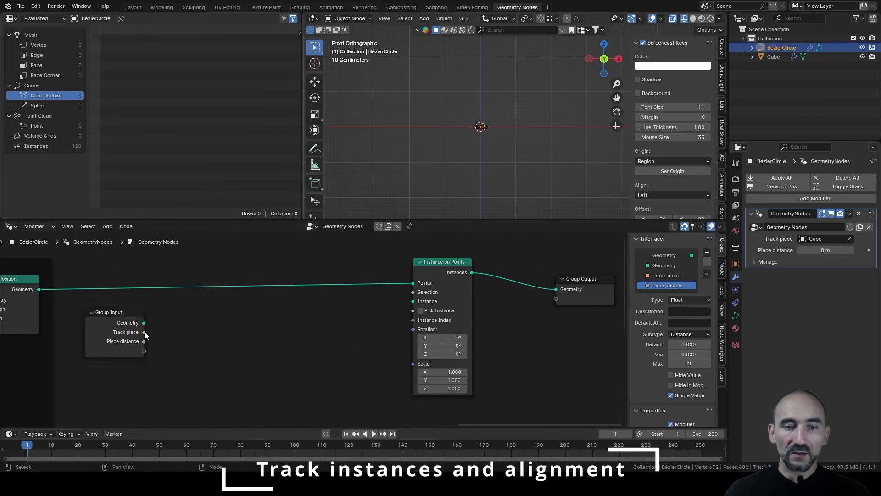
- Feed Track piece into a new Object Info node and connect its Geometry to the Instance socket of Instance on Points
drag(145, 332, 175, 336)
click(202, 351)
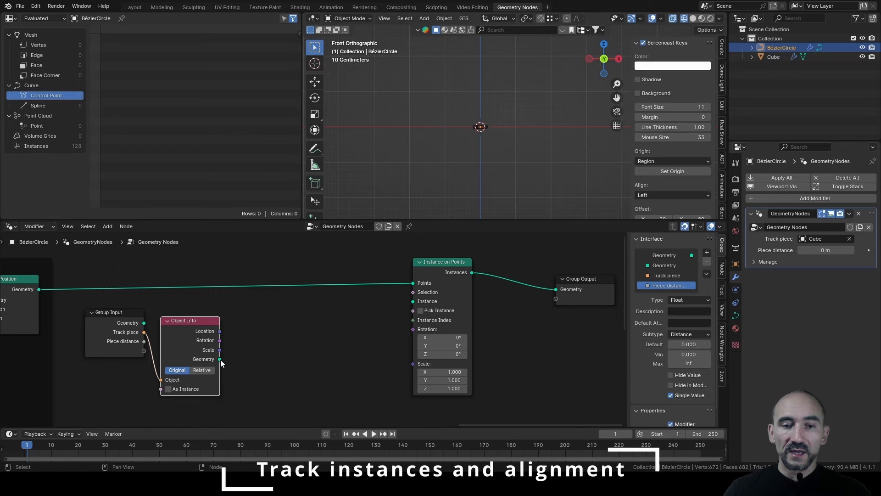
drag(220, 360, 413, 302)
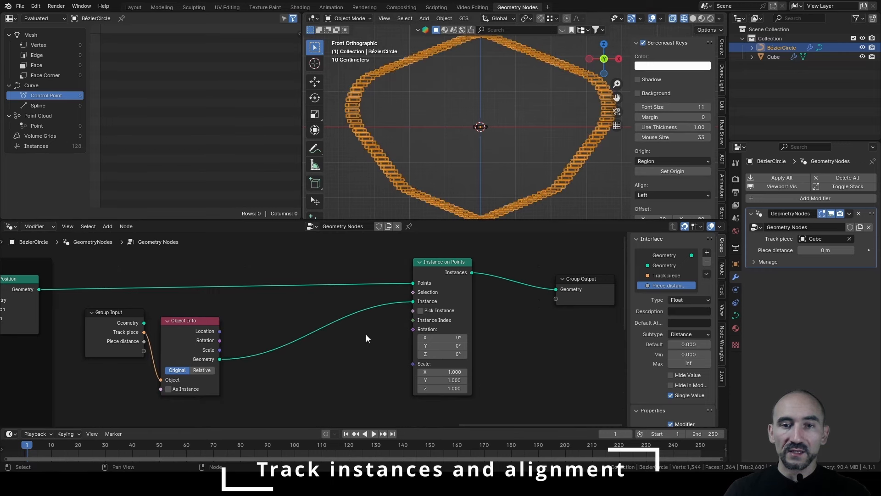
scroll(431, 105, down, 1)
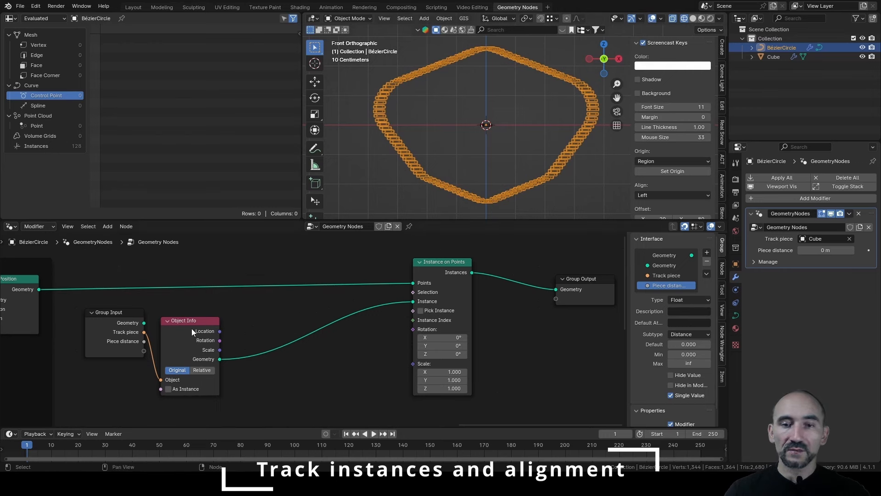
- Reposition the Object Info node next to the new Group Input and save the file
drag(192, 328, 208, 304)
middle_drag(257, 309, 303, 300)
scroll(294, 279, up, 2)
scroll(330, 315, down, 1)
key(ctrl+s)
- Add a Curve Tangent node directly below the Object Info node
click(315, 376)
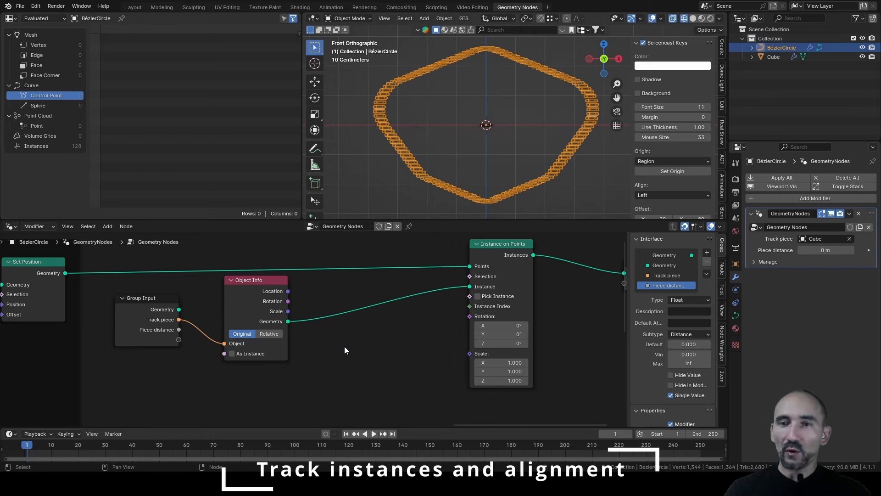
key(F3)
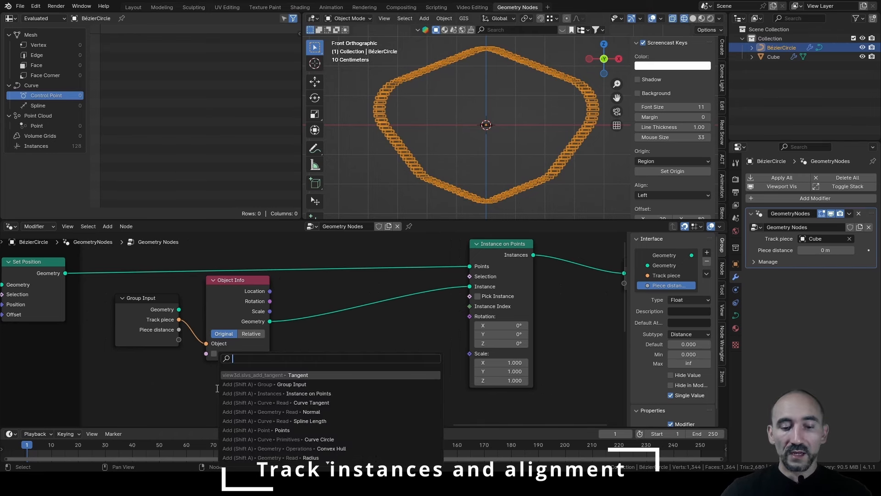
text(curve tangent)
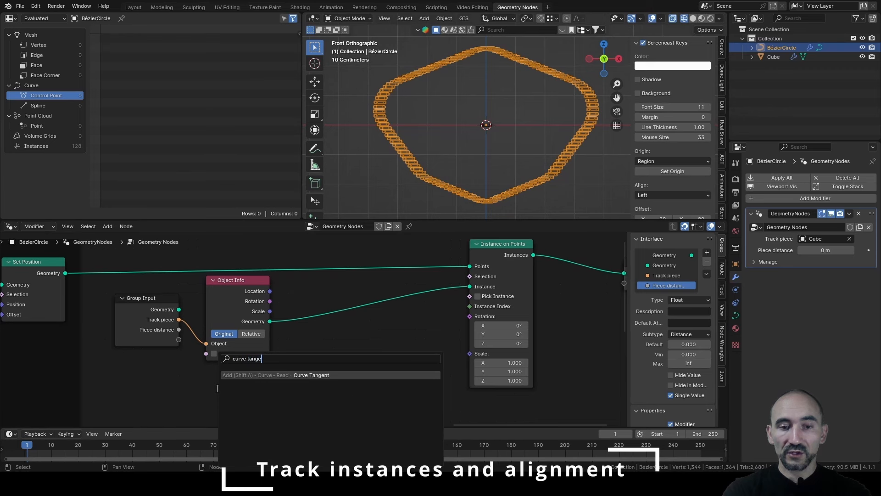
key(Return)
click(207, 371)
- Add an Align Euler to Vector node with the Curve Tangent linked only to its Vector socket, aligning the X axis
key(F3)
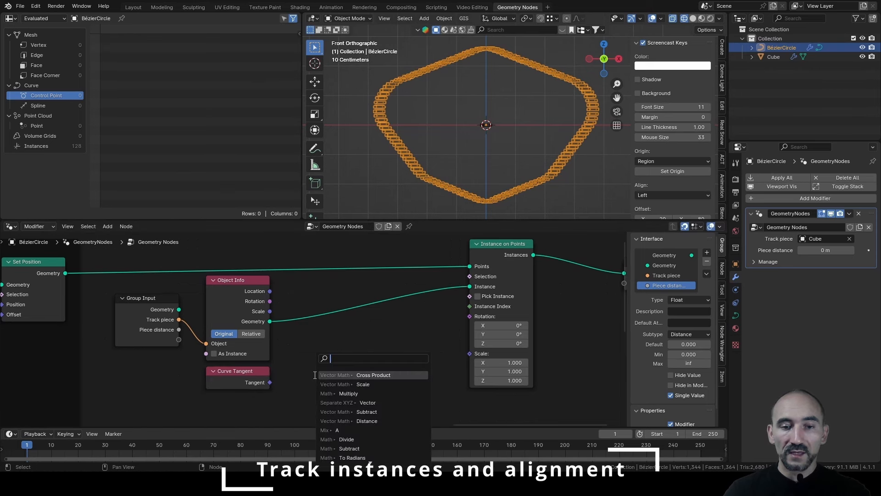
text(align euler)
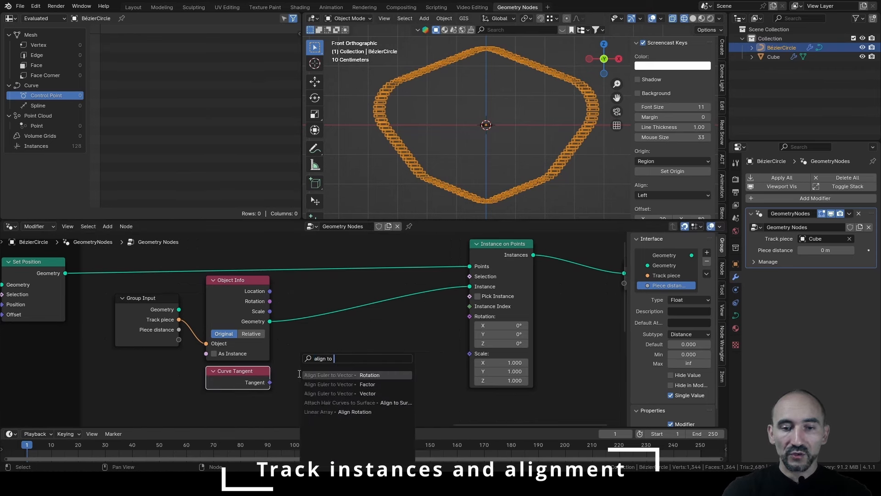
key(Return)
click(276, 351)
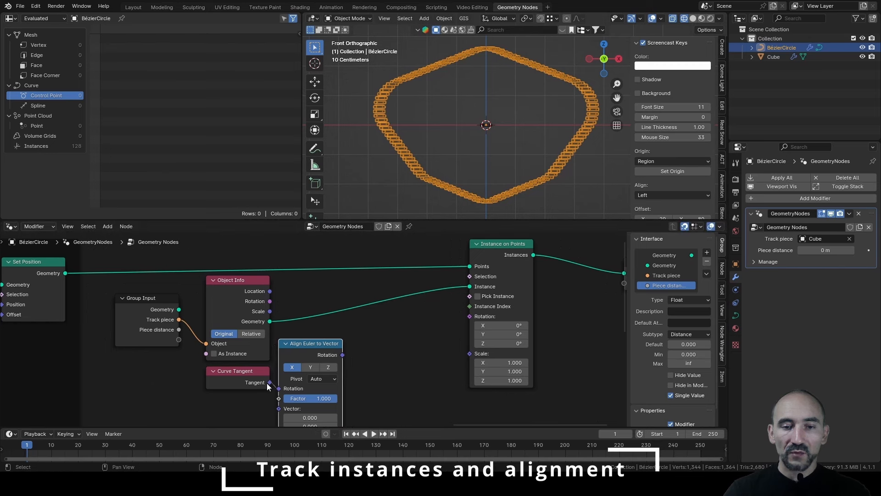
drag(231, 379, 276, 409)
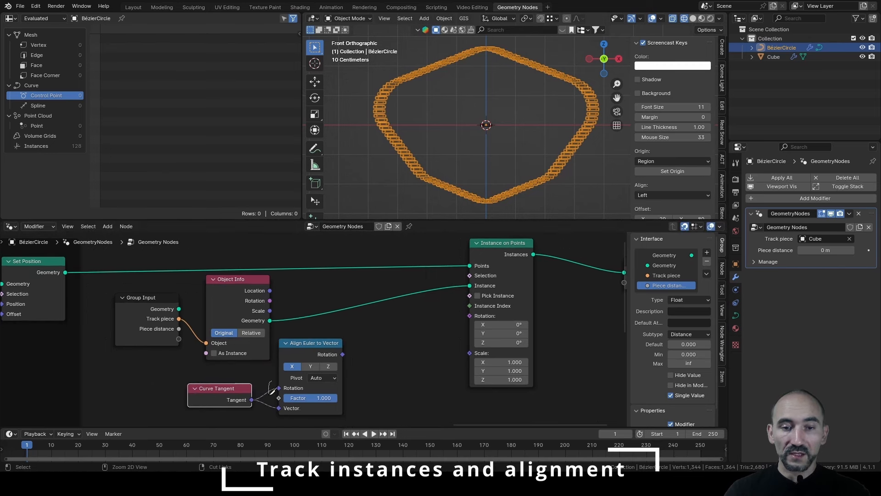
ctrl+right_drag(275, 385, 269, 399)
drag(221, 391, 239, 400)
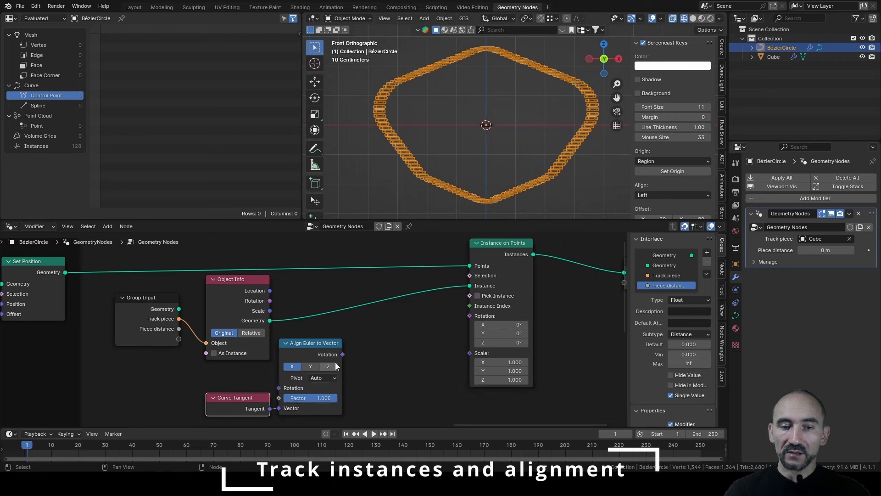
- Connect the Align Euler to Vector rotation to the Rotation socket of Instance on Points and inspect the aligned pieces
drag(342, 354, 468, 320)
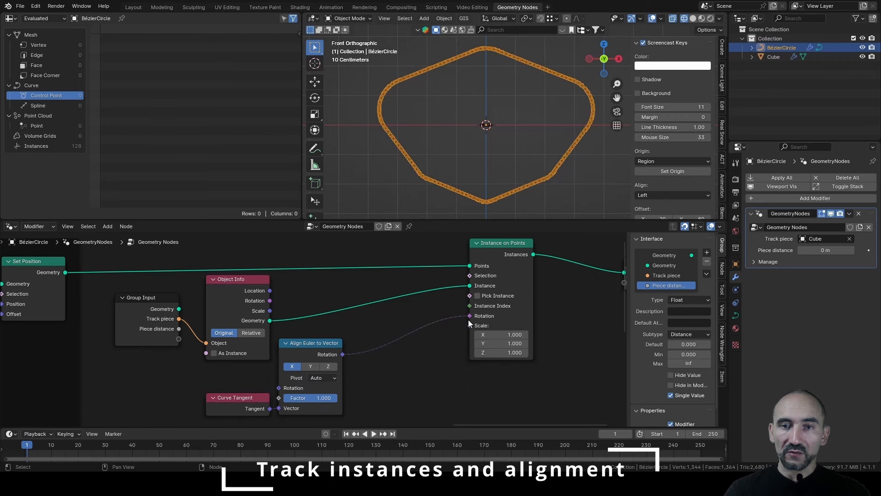
middle_drag(457, 131, 453, 138)
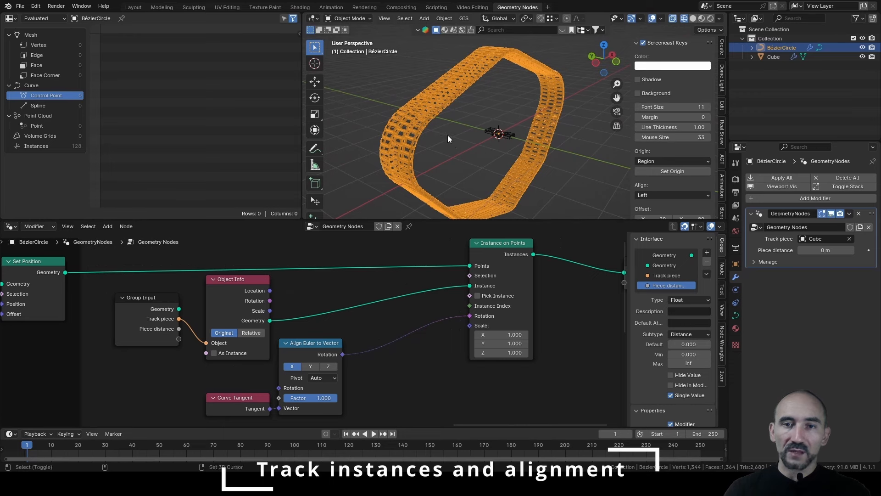
scroll(476, 121, up, 4)
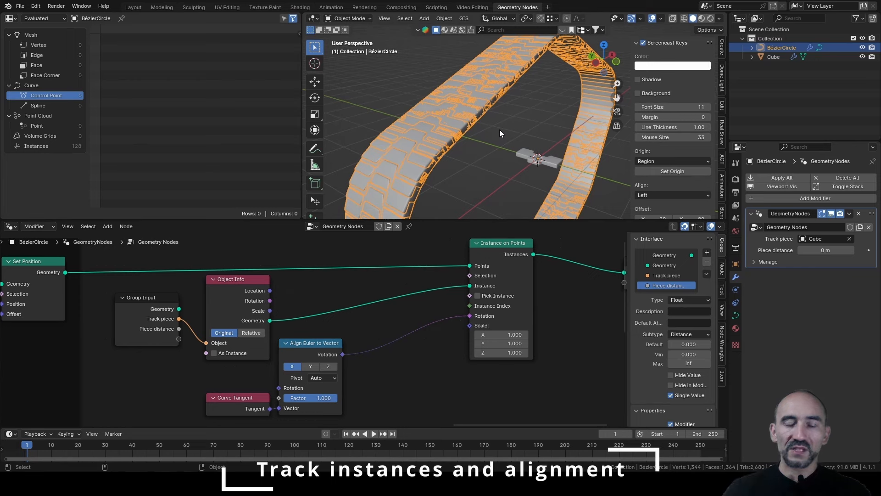
- Insert a duplicate Align Euler to Vector node before the Rotation socket of Instance on Points and set its pivot to X
click(331, 354)
key(shift+d)
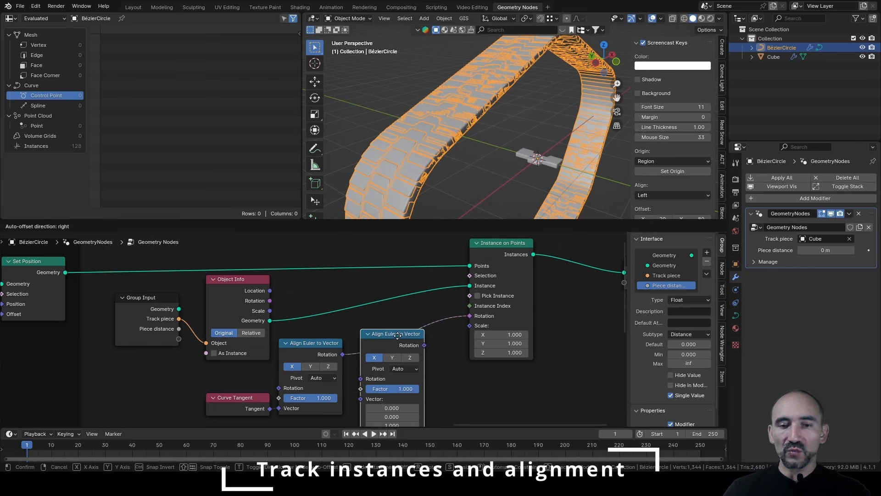
click(401, 335)
drag(407, 341, 404, 327)
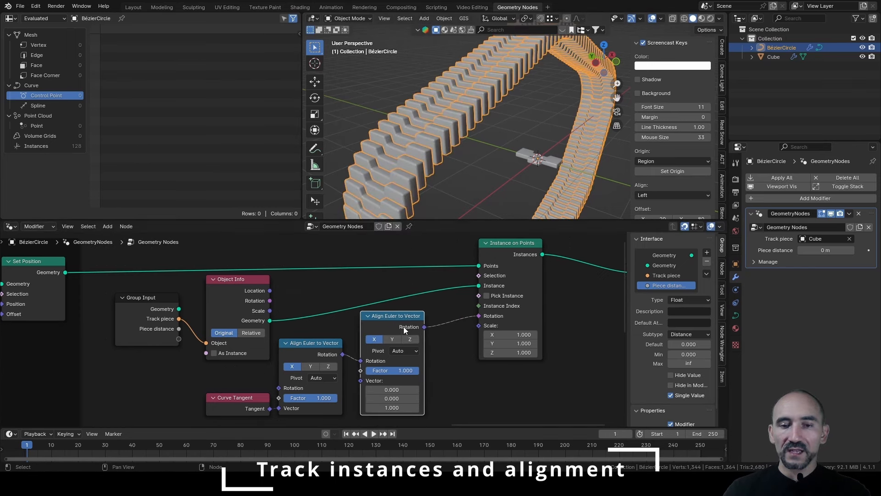
click(406, 352)
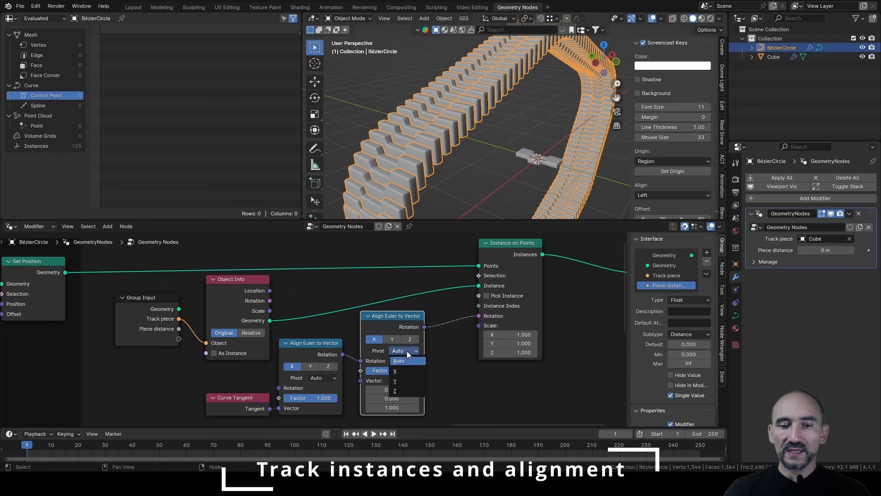
click(406, 370)
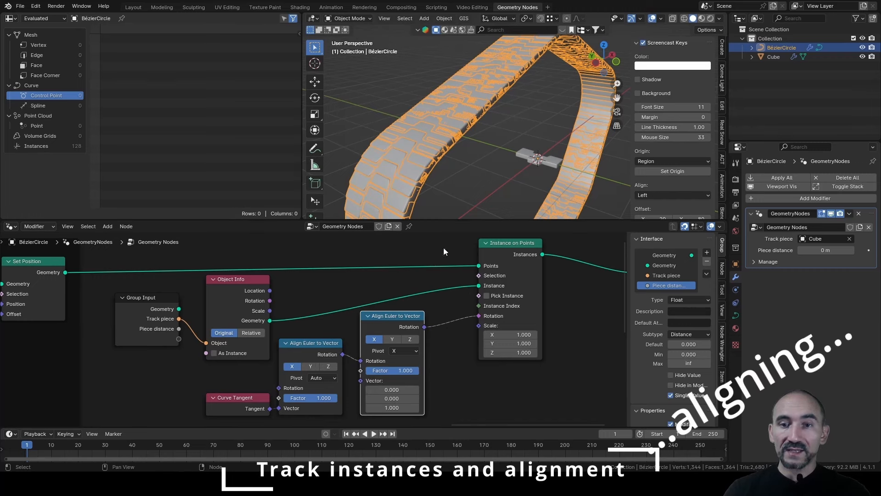
- Set the second Align Euler to Vector node to align the Y axis with the vector 0, 1, 0
scroll(545, 150, down, 4)
shift+middle_drag(546, 149, 465, 133)
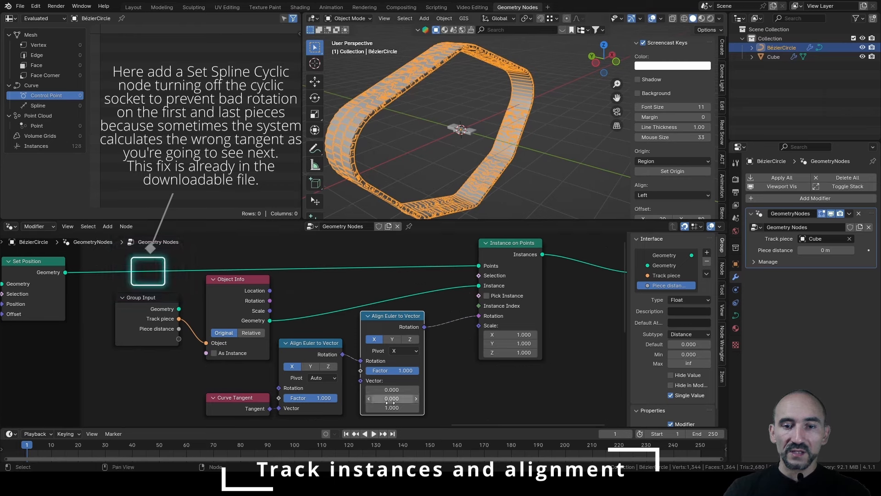
click(394, 339)
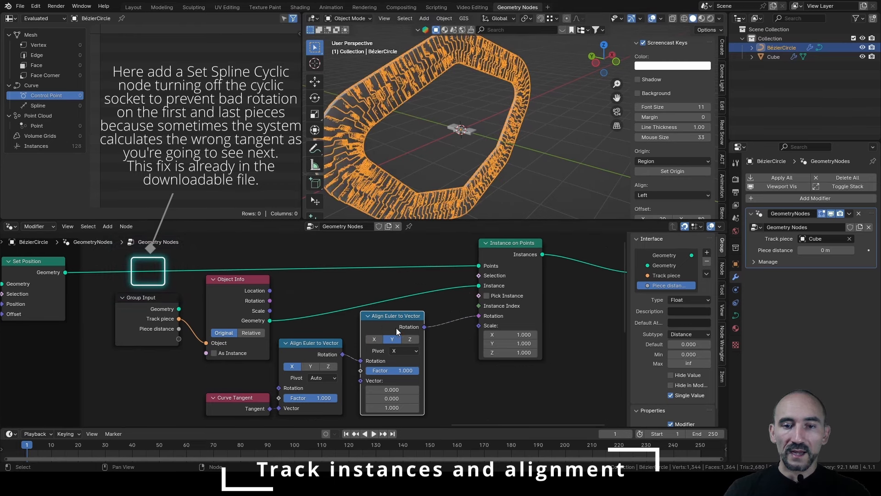
click(391, 398)
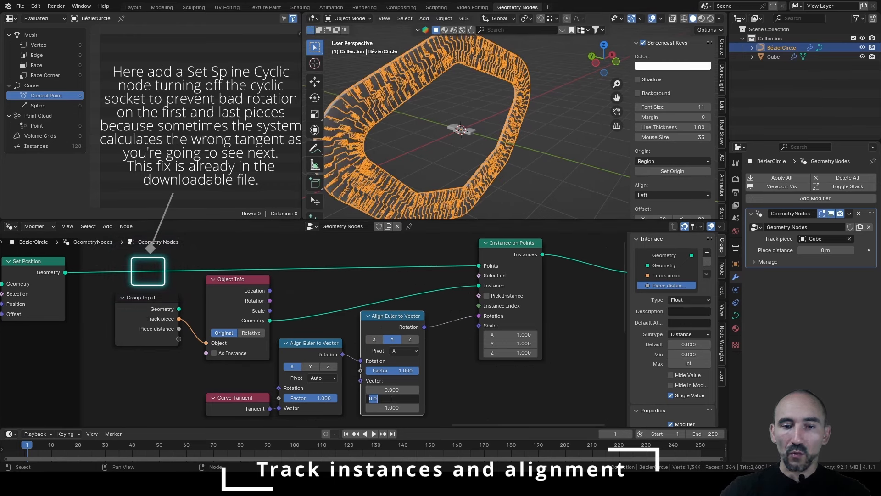
text(1)
key(Tab)
text(0)
key(Return)
middle_drag(418, 106, 504, 91)
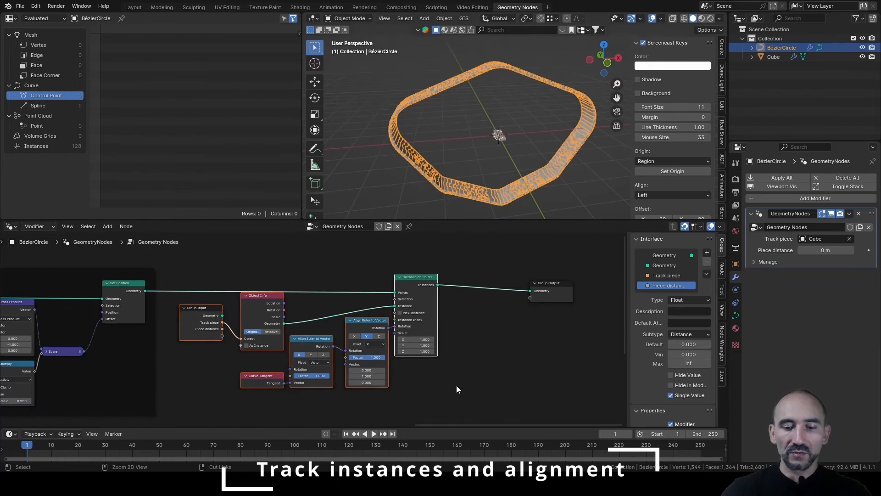
- Frame the instancing and rotation nodes and label the frame "Track instances and alignment"
key(ctrl+j)
key(F2)
text(Track )
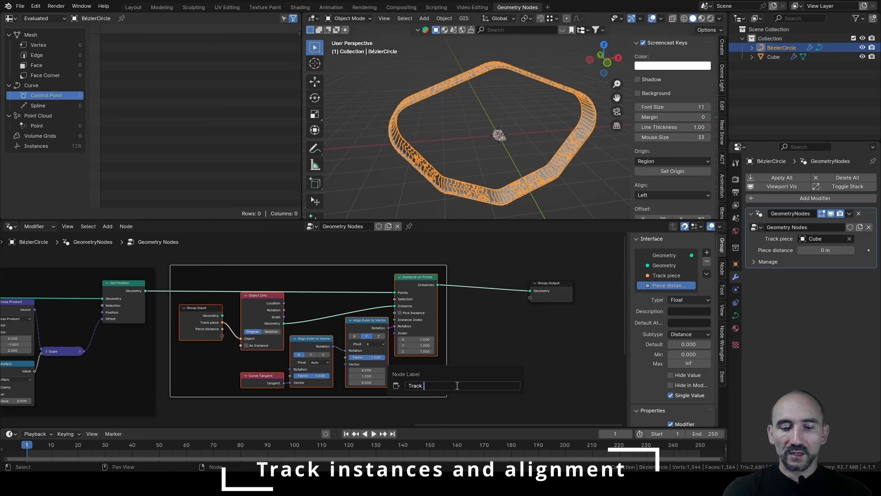
text(instances and alignment)
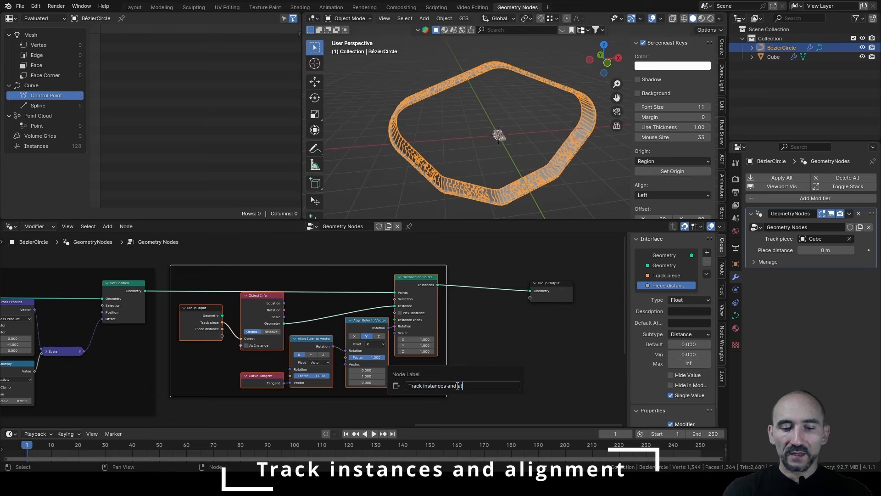
key(Return)
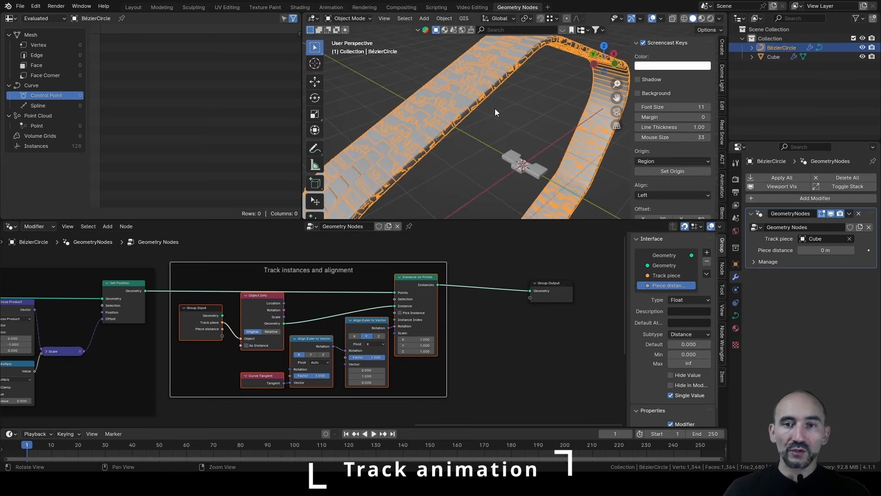
shift+middle_drag(495, 108, 559, 95)
scroll(543, 122, up, 1)
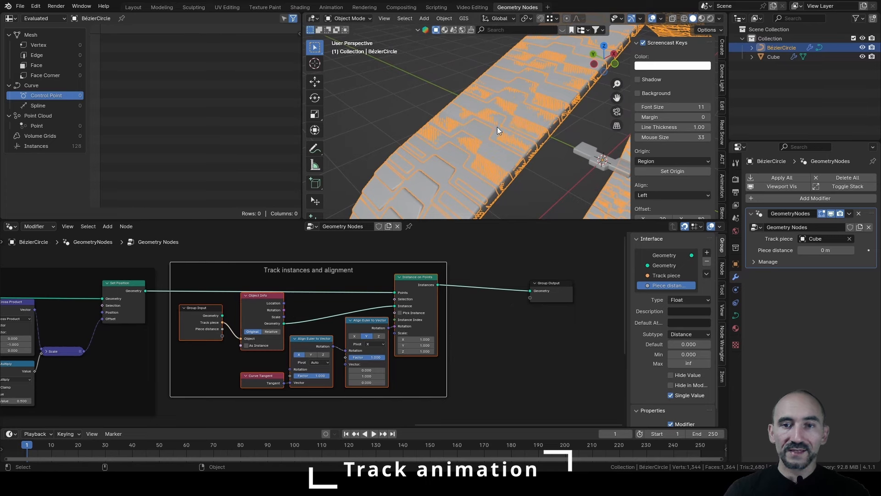
scroll(440, 290, down, 1)
middle_drag(440, 290, 298, 304)
scroll(298, 303, down, 1)
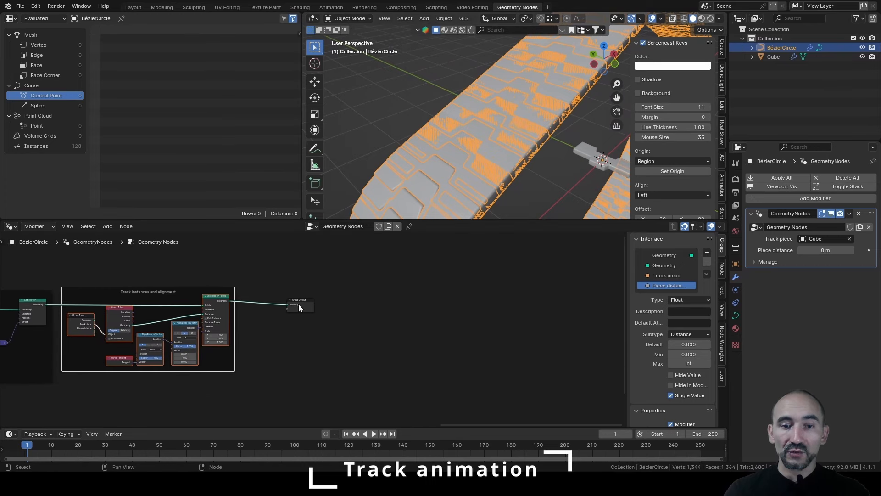
- Move the Group Output node and the "Track instances and alignment" frame farther from the Set Position node to make room between them
drag(299, 303, 491, 296)
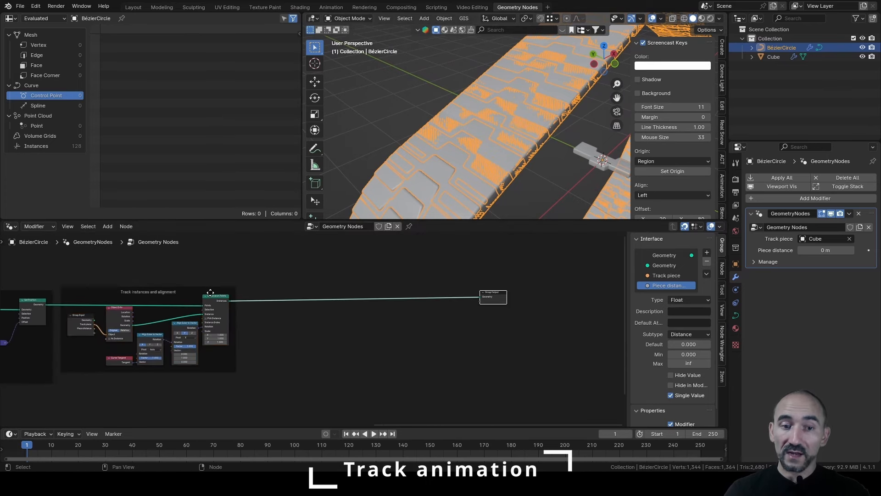
drag(234, 291, 282, 287)
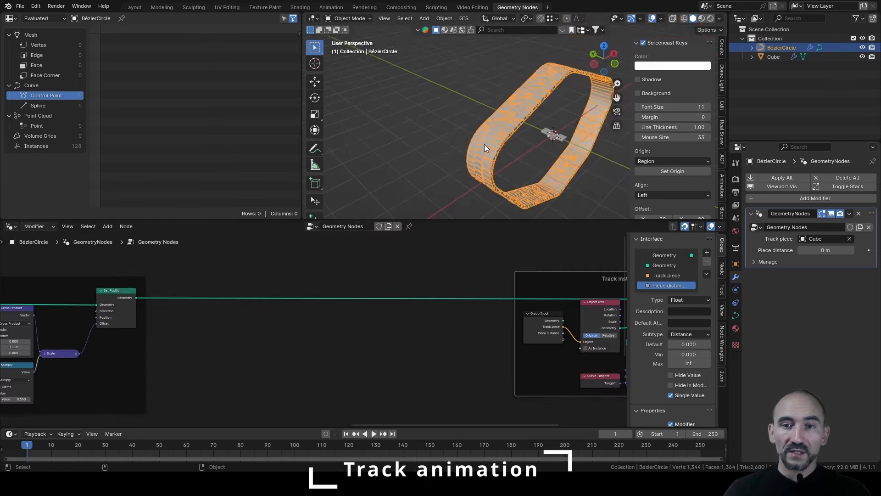
- Set the Piece distance input of the BézierCircle's GeometryNodes modifier to 0.3 m
mouse_move(484, 144)
middle_down()
mouse_move(496, 139)
mouse_move(464, 129)
mouse_move(494, 136)
middle_up()
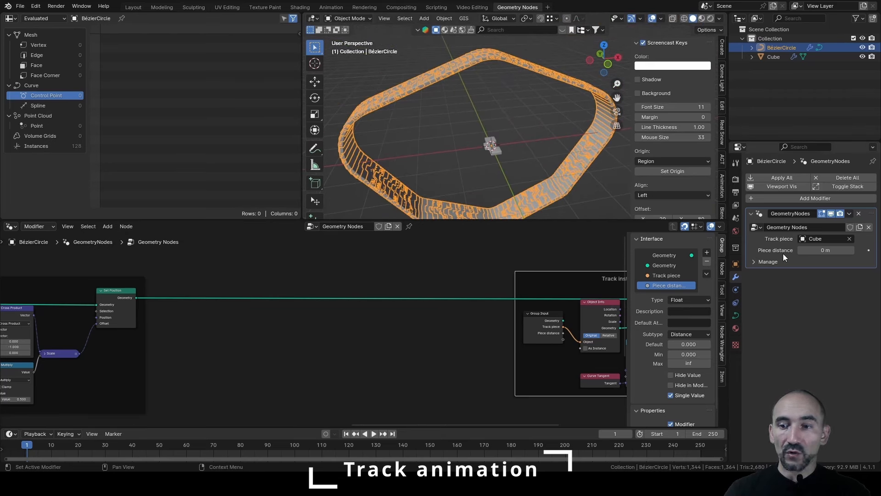
click(814, 250)
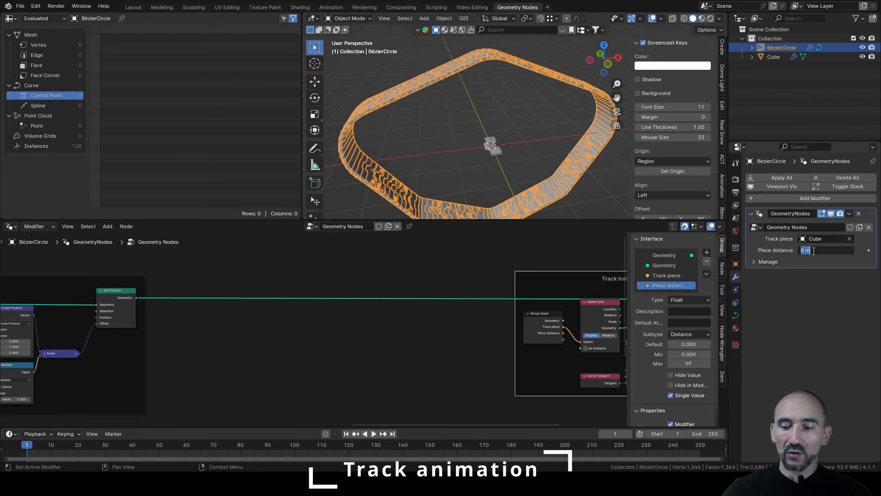
text(0.3)
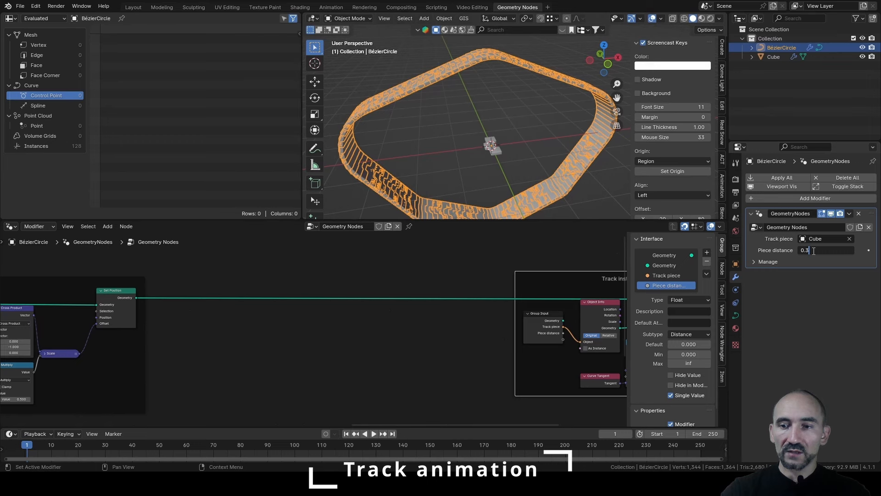
key(Return)
click(297, 332)
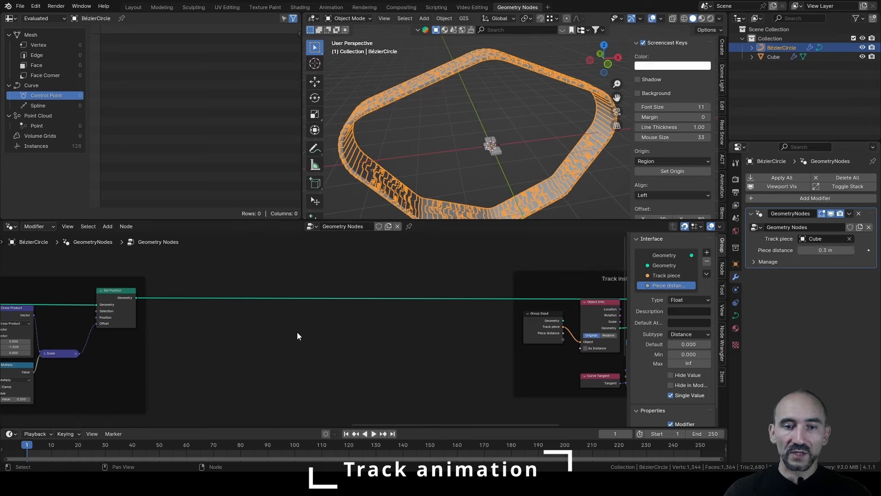
- Add a Resample Curve node from the Geometry output of the Set Position node
drag(135, 298, 176, 302)
text(resample)
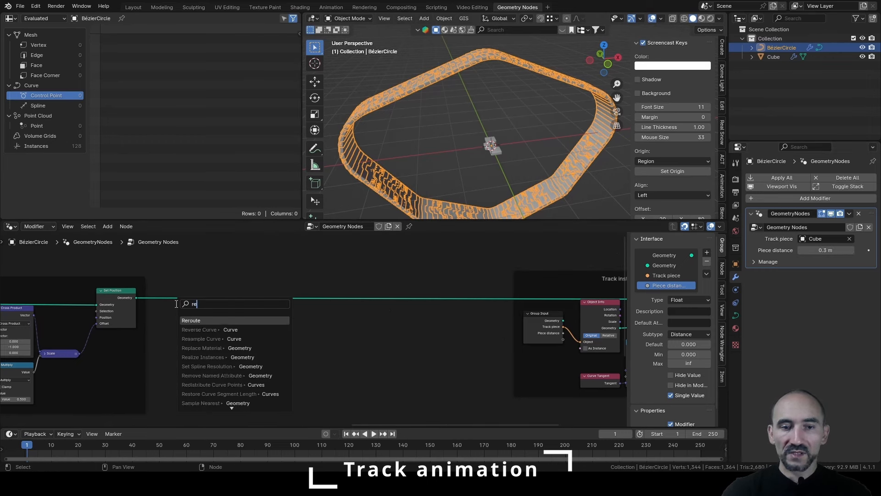
- Add a Resample Curve node fed by the Geometry output of the Set Position node
key(Return)
click(313, 281)
scroll(301, 305, up, 2)
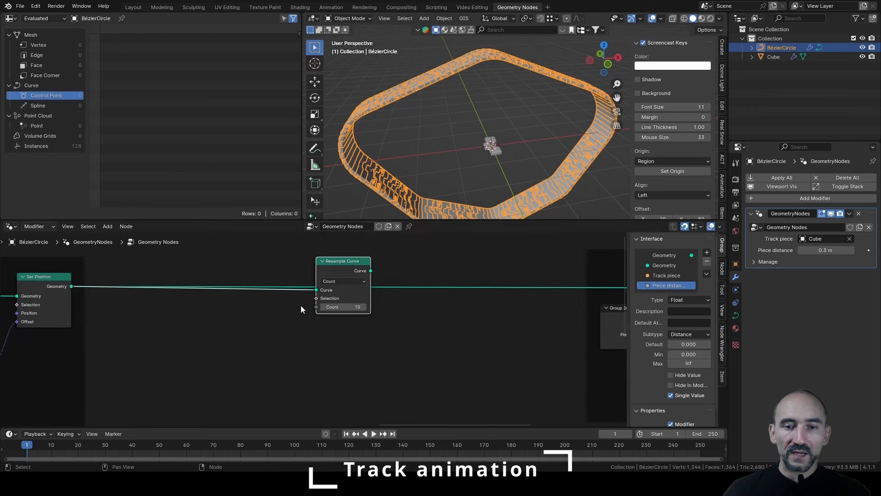
- Add a Group Input node beside Set Position and connect its Piece distance to the Resample Curve's Count input
click(229, 348)
key(F3)
text(group input)
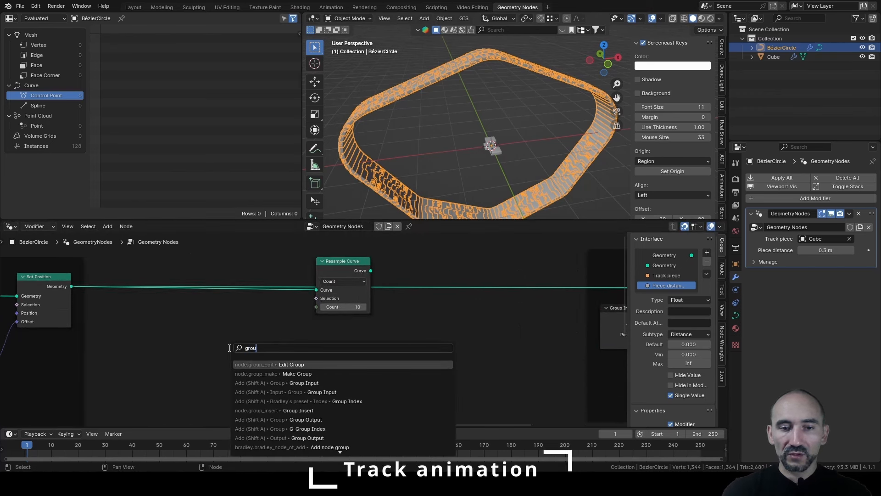
key(Return)
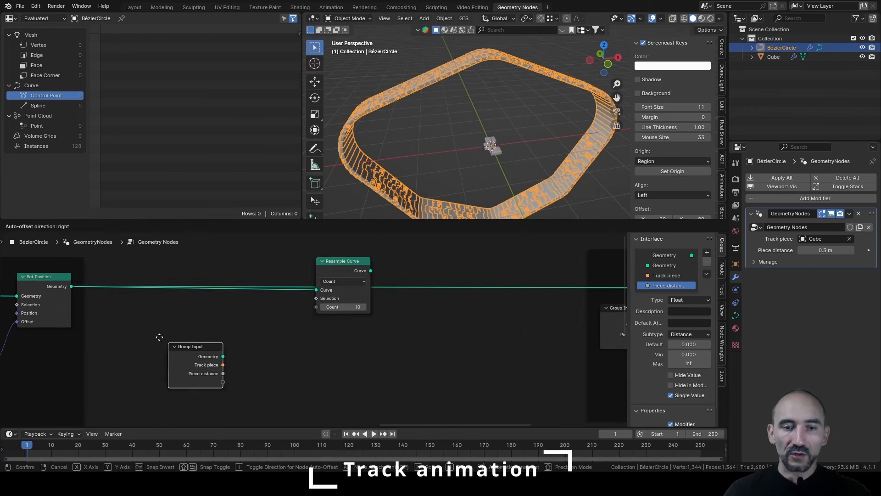
click(105, 294)
drag(161, 327, 316, 307)
- Switch the Resample Curve node to Length mode, with Piece distance driving its Length input
click(335, 281)
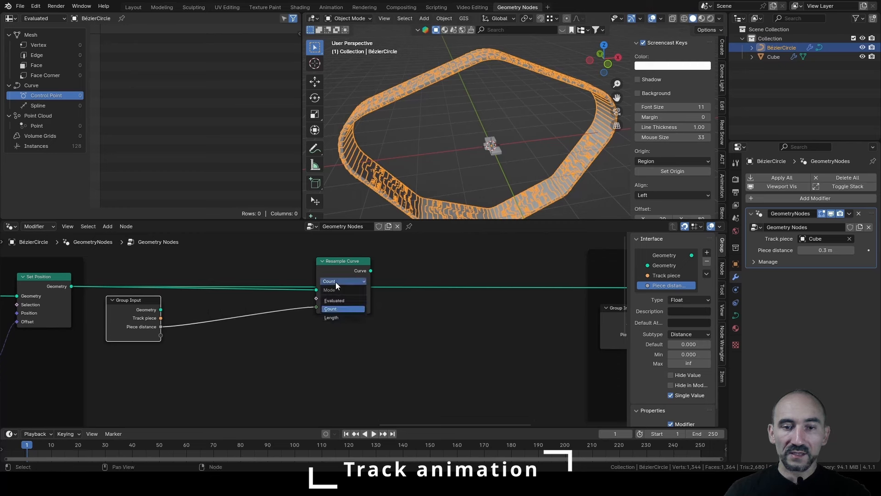
click(338, 318)
mouse_move(317, 307)
mouse_down()
mouse_move(246, 307)
mouse_move(318, 307)
mouse_up()
- Move Resample Curve next to the Group Input, connect its Curve output to Instance on Points' Points input, and inspect the track pieces
drag(345, 263, 205, 260)
scroll(349, 301, down, 3)
middle_drag(349, 302, 217, 312)
scroll(319, 330, down, 4)
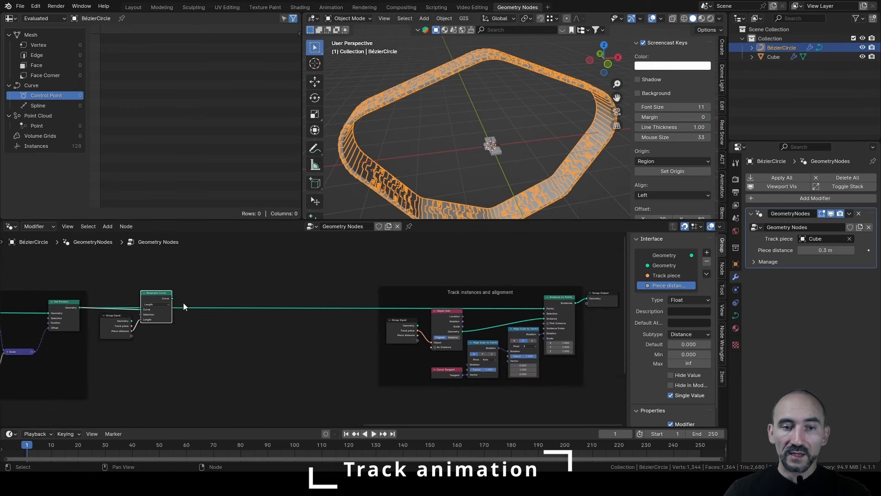
drag(172, 298, 542, 310)
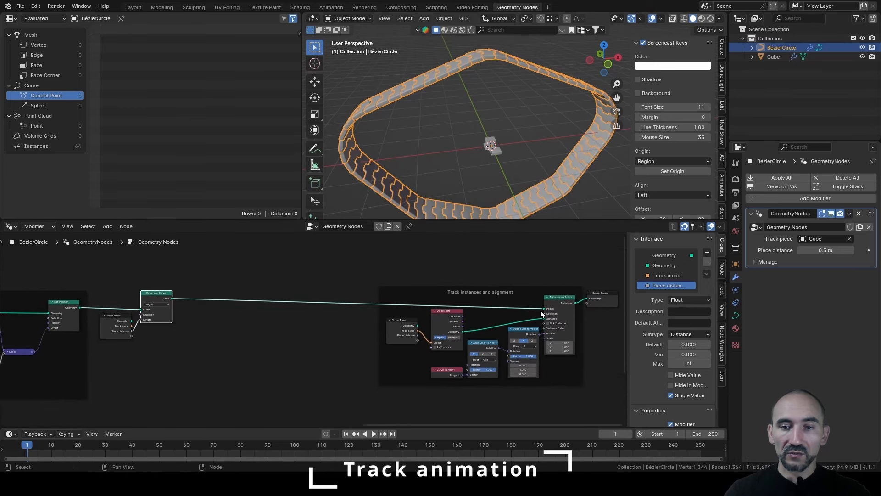
middle_drag(493, 103, 470, 144)
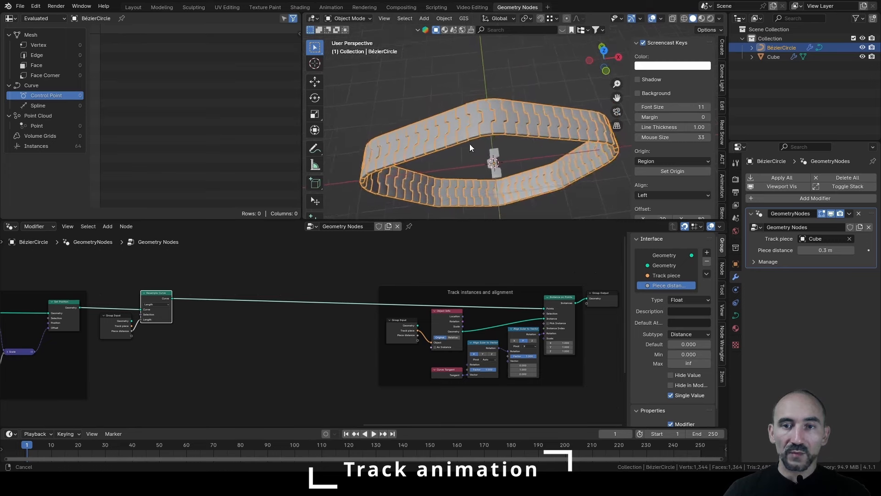
scroll(490, 128, up, 5)
alt+drag(470, 145, 527, 119)
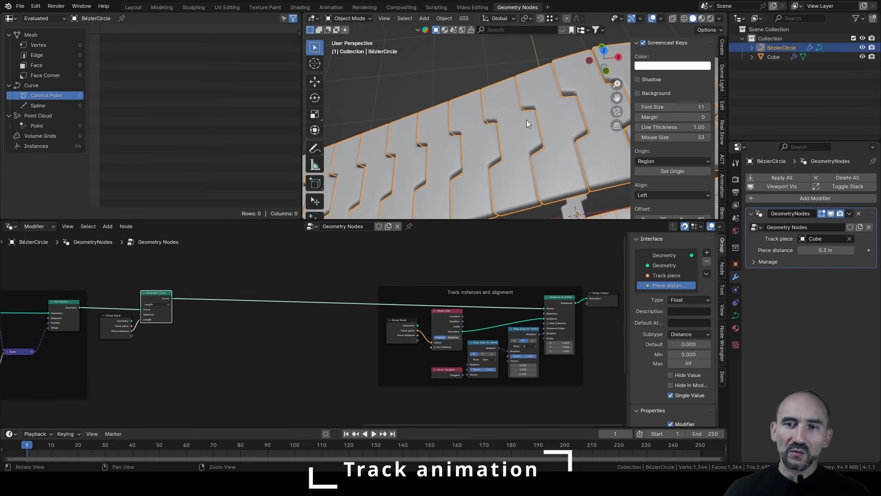
middle_drag(527, 119, 564, 97)
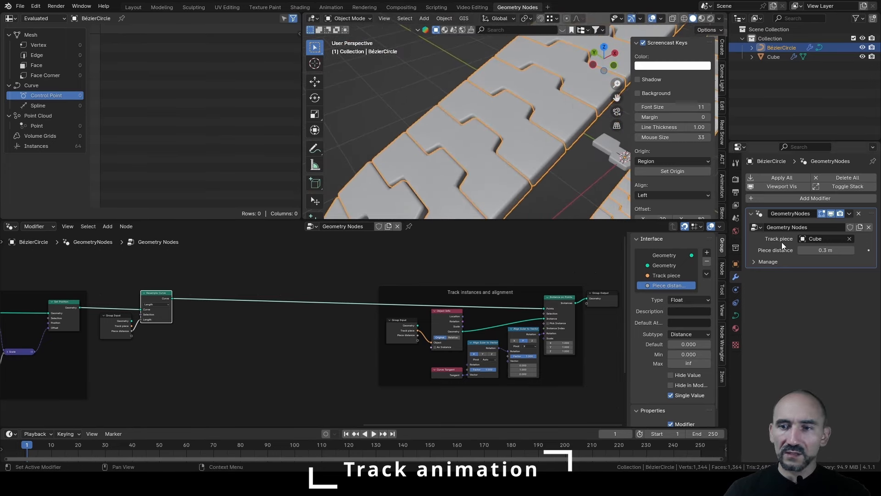
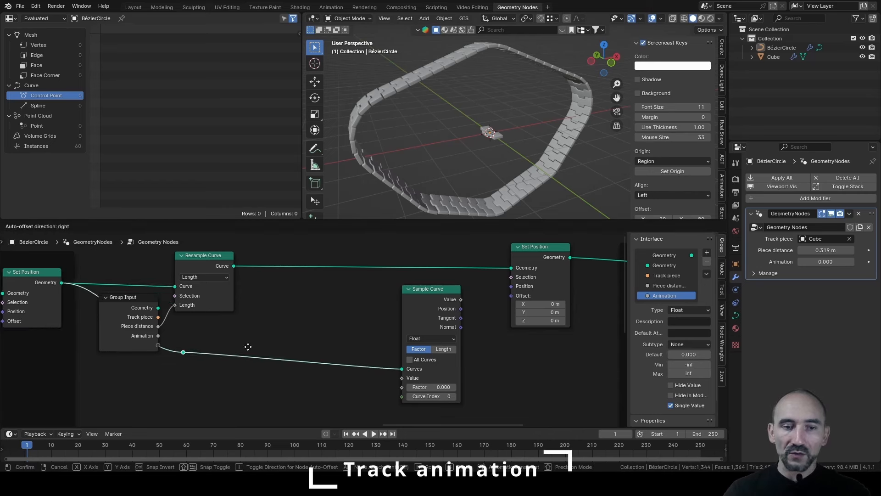
- Place the reroute on the Set Position to Sample Curve link below the Group Input node and save the file
click(166, 354)
key(ctrl+s)
scroll(166, 355, up, 2)
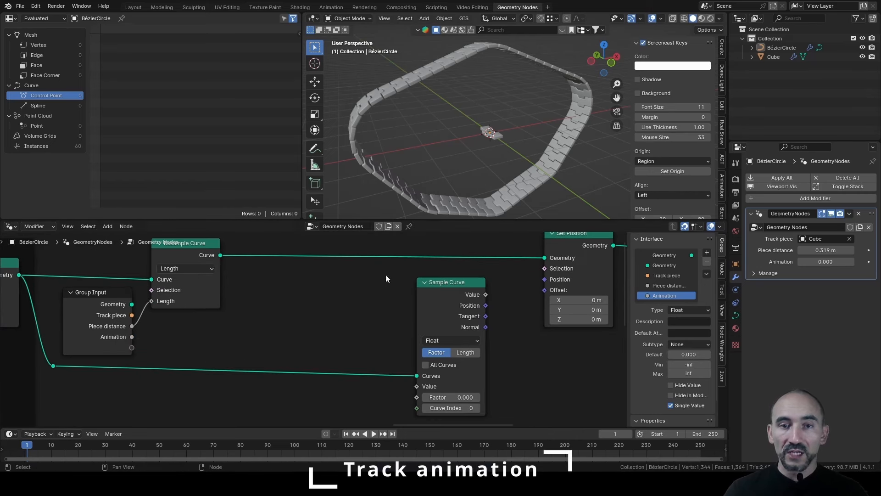
- With the Annotate tool, label neighbouring track pieces 0, 1 and 2 and mark the spacing D between them
key(shift+space)
key(d)
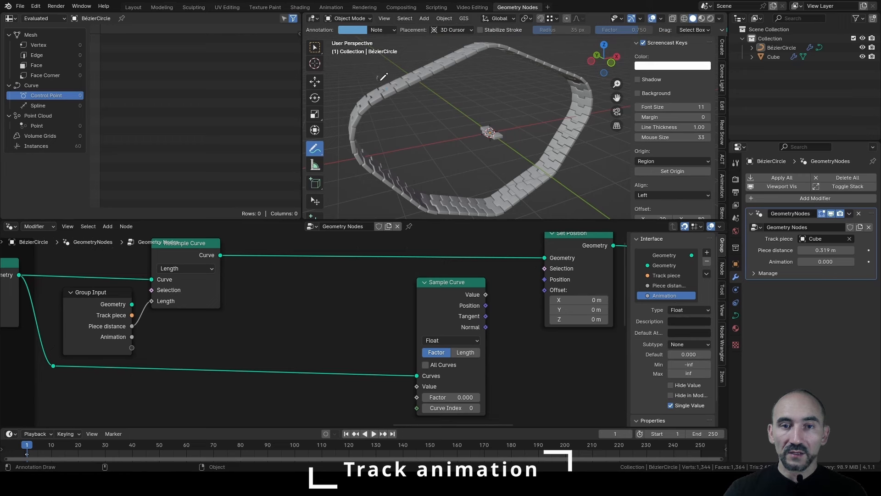
drag(380, 80, 381, 75)
mouse_move(383, 73)
mouse_down()
mouse_move(353, 94)
mouse_move(395, 102)
mouse_move(376, 108)
mouse_move(389, 111)
mouse_up()
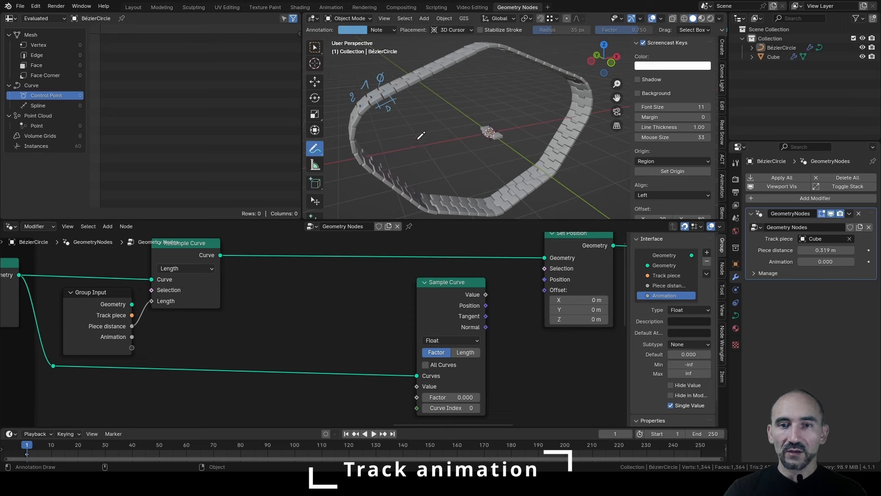
- Annotate the loop's interior with a direction arrow, the length 10 and the range 0–1, and write the spacing 0,1 by the pieces
drag(459, 86, 478, 87)
drag(489, 83, 489, 94)
drag(460, 178, 479, 174)
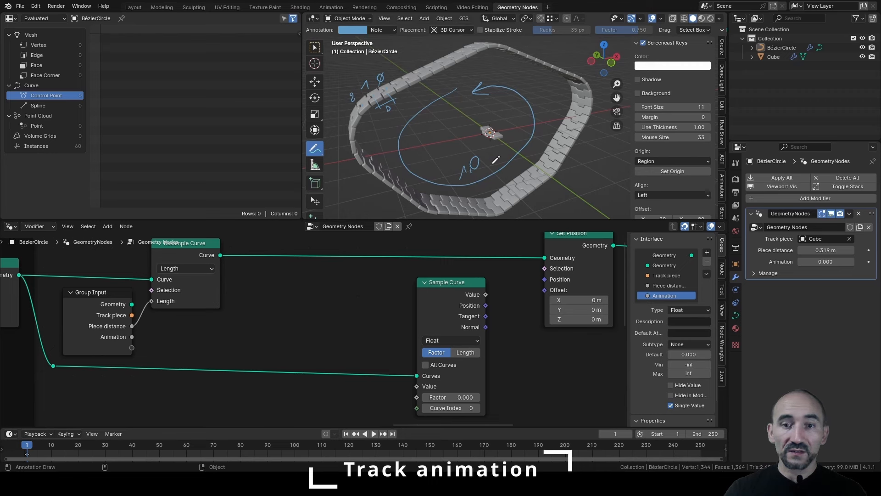
mouse_move(392, 117)
mouse_down()
mouse_move(397, 124)
mouse_move(404, 113)
mouse_move(452, 156)
mouse_move(428, 132)
mouse_up()
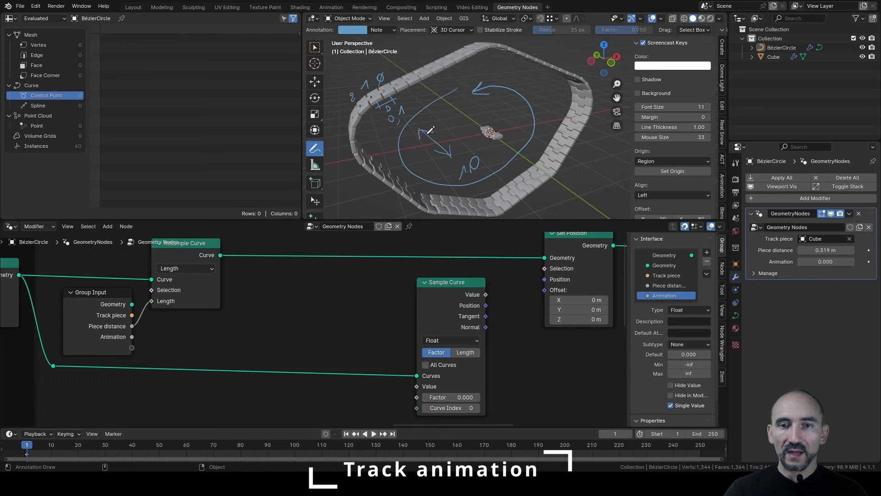
drag(471, 107, 489, 108)
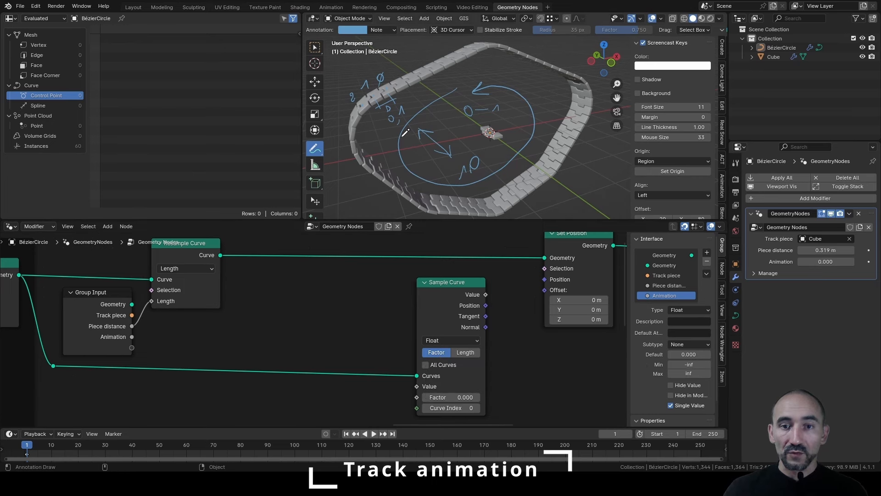
- Write the proportion 0,1/10 = x/1 as an annotation beside the track loop
scroll(496, 106, down, 3)
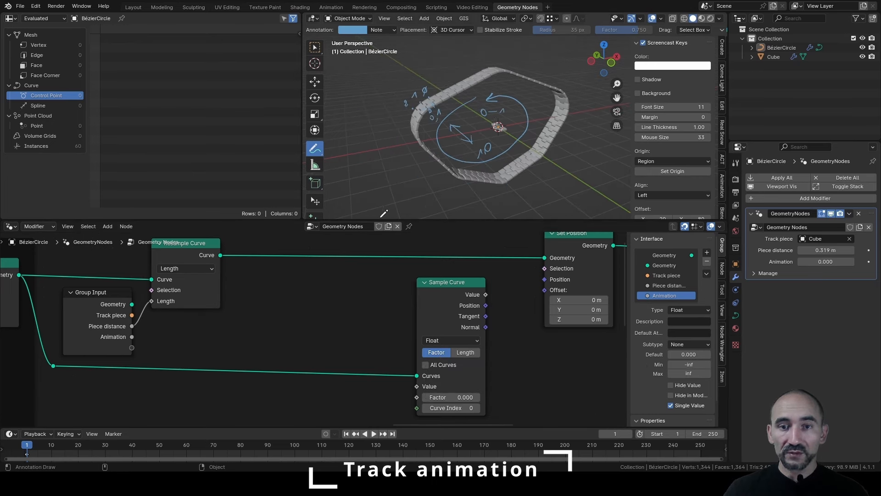
mouse_move(361, 186)
mouse_down()
mouse_move(340, 195)
mouse_move(353, 210)
mouse_move(389, 192)
mouse_up()
drag(382, 196, 410, 188)
mouse_move(410, 180)
mouse_down()
mouse_move(398, 197)
mouse_move(410, 205)
mouse_up()
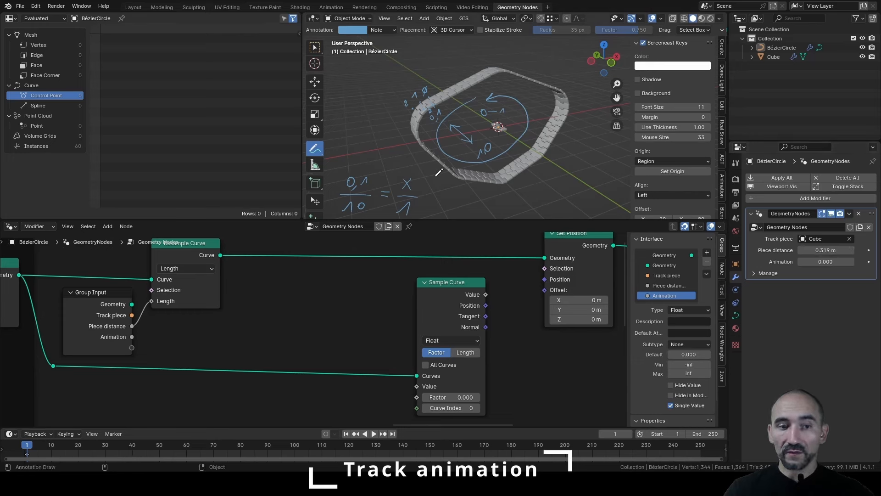
- Add a Divide math node fed by the Group Input's Piece distance
drag(132, 336, 153, 339)
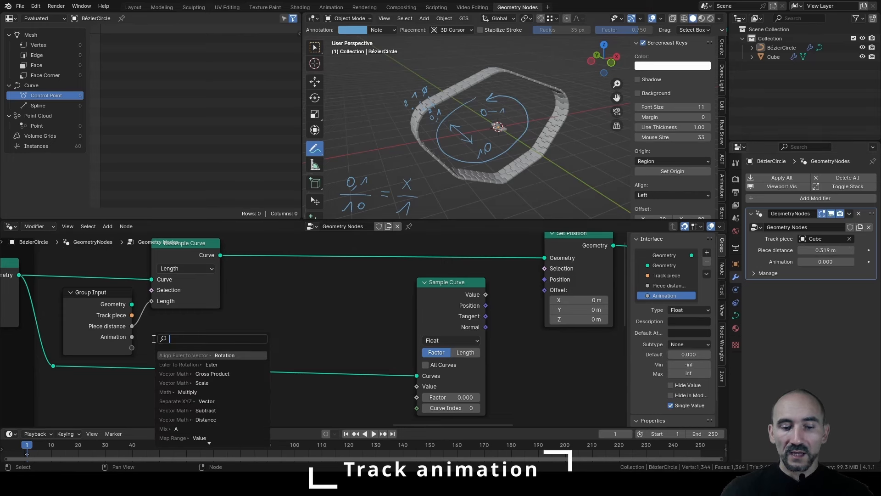
text(divide)
key(Return)
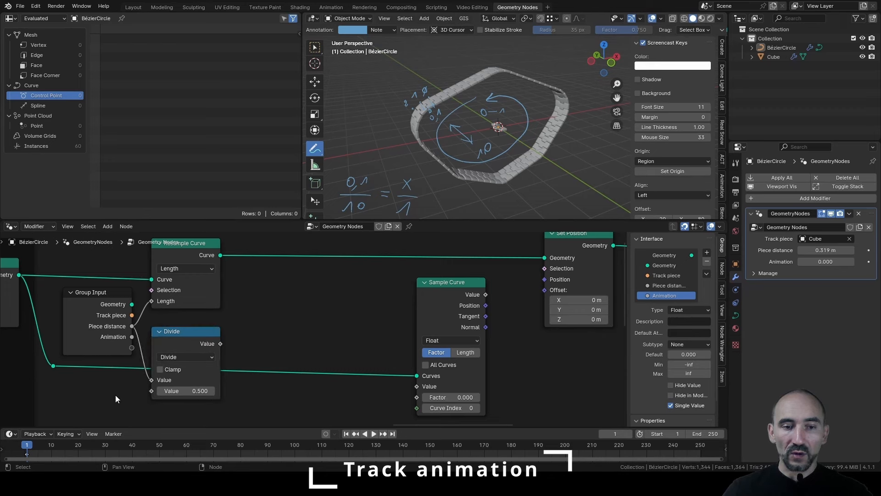
- Add a Spline Length node and connect its Length to the Divide node's second value
key(F3)
text(spline length)
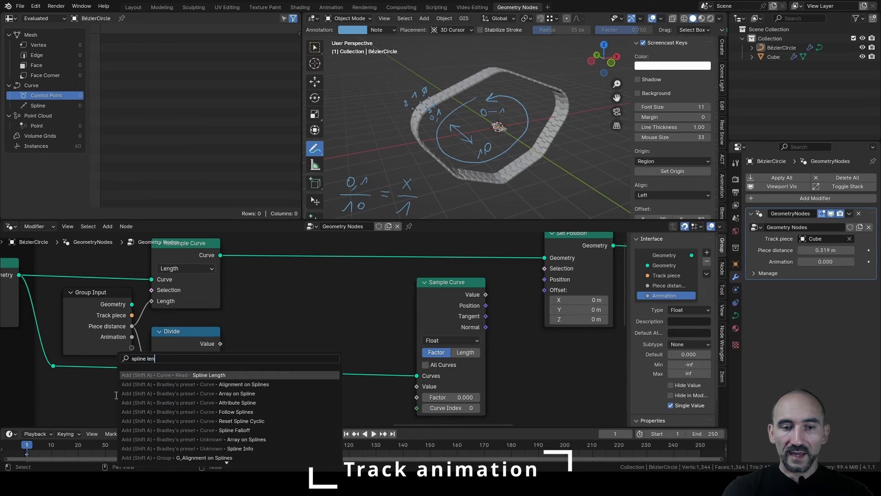
key(Return)
click(76, 376)
drag(142, 392, 151, 390)
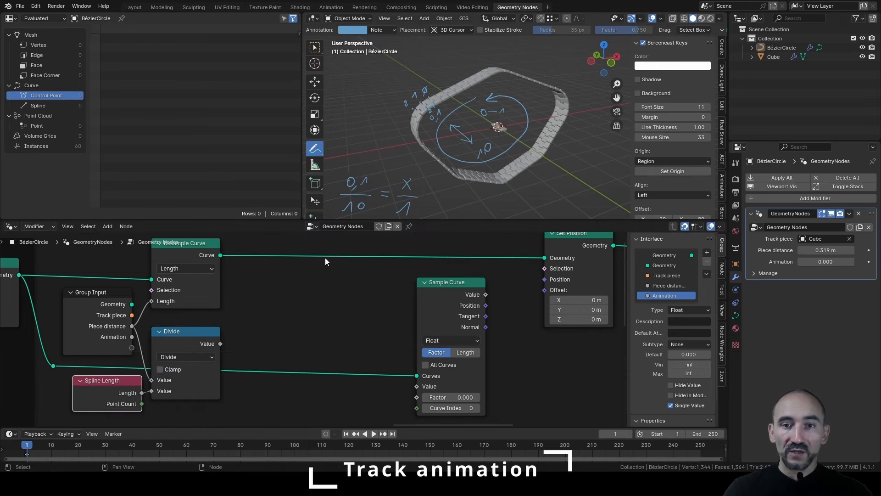
- Add a Multiply math node after Divide, taking the Divide result as its first value
scroll(440, 121, up, 2)
scroll(396, 138, down, 2)
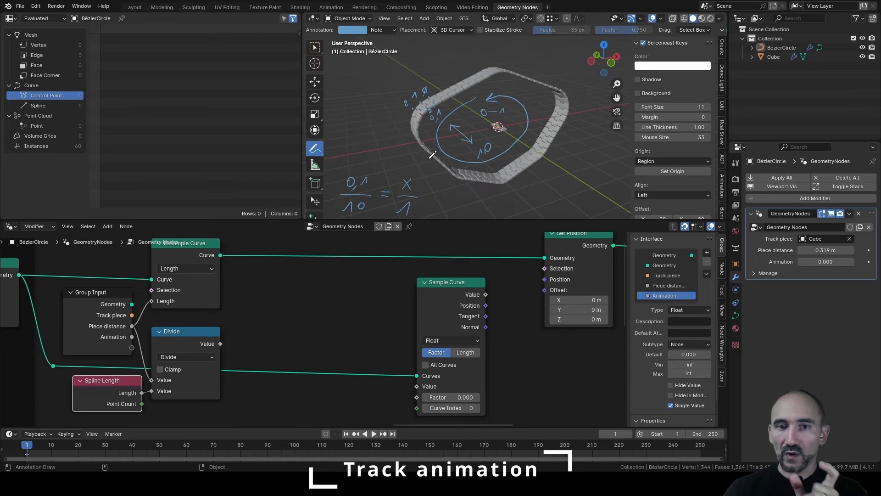
scroll(435, 122, up, 3)
shift+middle_drag(432, 125, 442, 128)
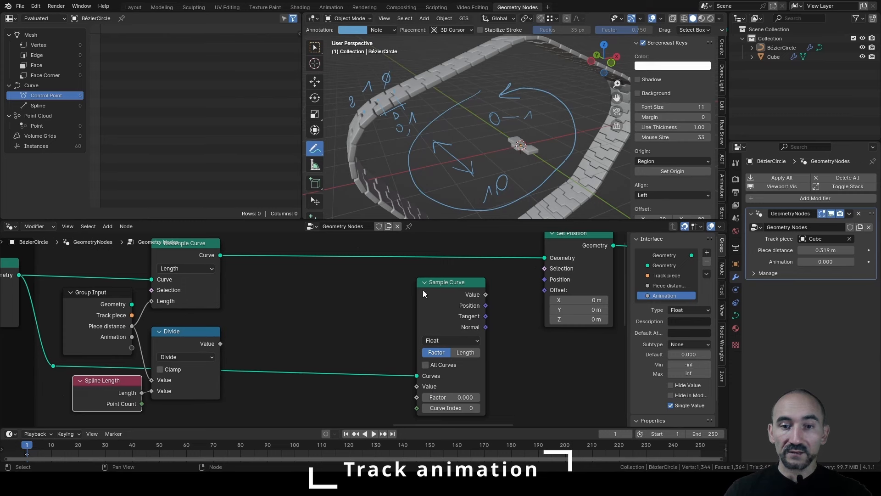
key(shift+a)
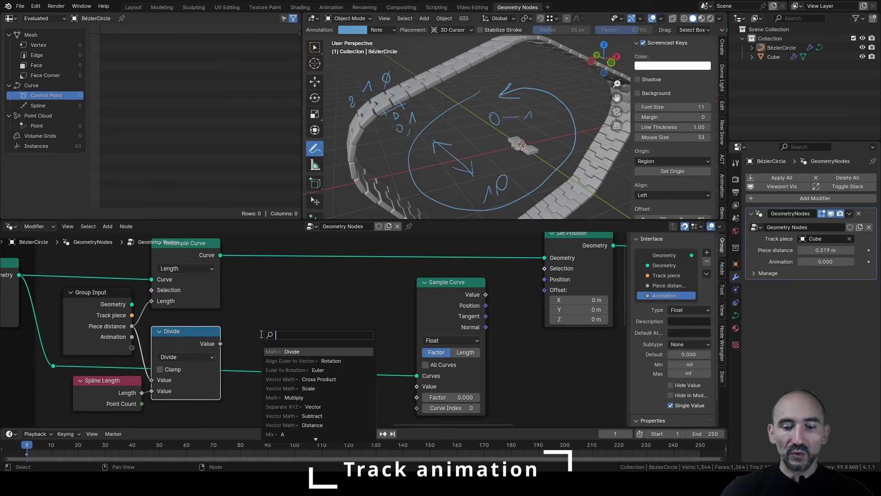
text(mul)
key(Return)
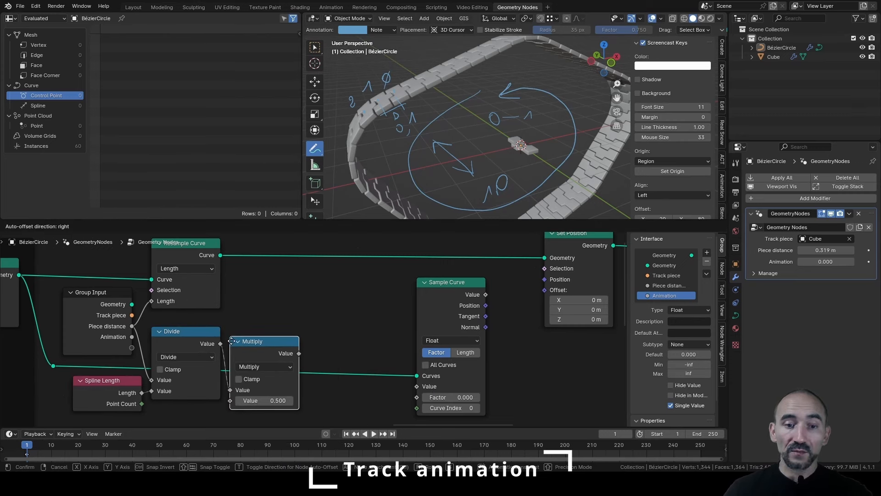
click(231, 344)
- Add an Index node below Divide and feed it into the Multiply node's second value
middle_drag(241, 344, 238, 313)
drag(228, 369, 204, 390)
text(index)
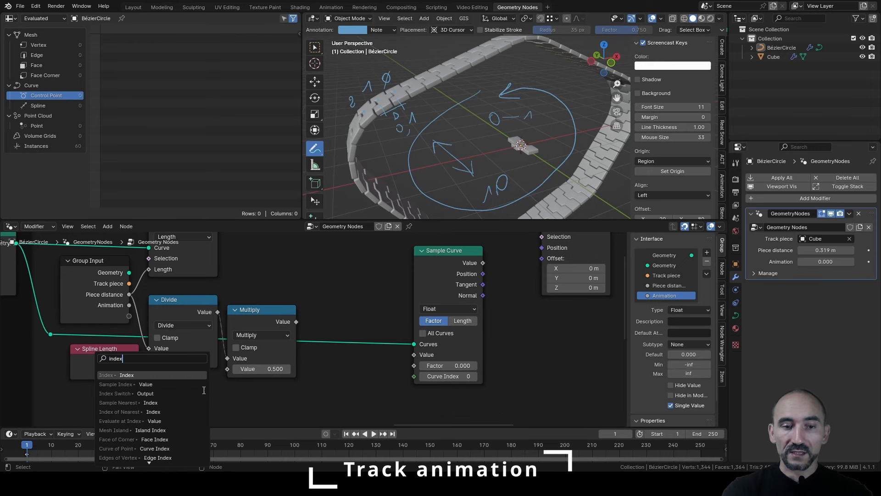
key(Return)
click(218, 387)
- Connect the Multiply result to Sample Curve's Factor and Sample Curve's Position output to the following Set Position's Position input
scroll(282, 324, down, 3)
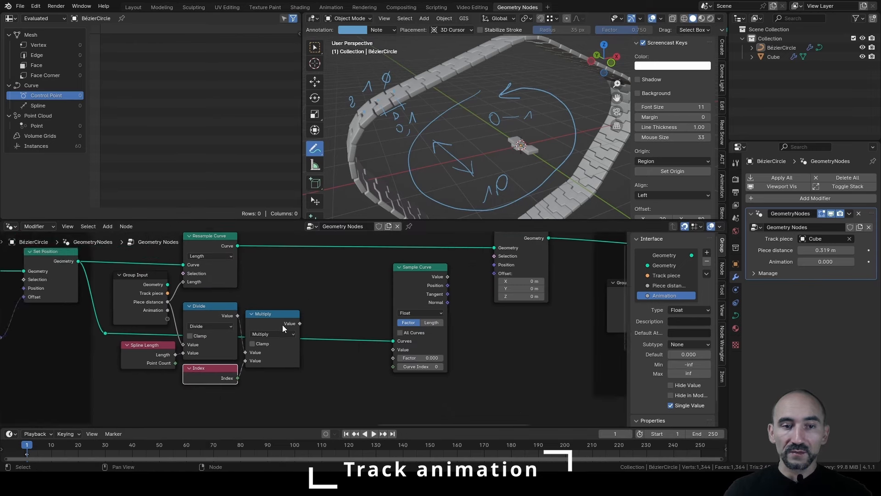
middle_drag(282, 324, 247, 352)
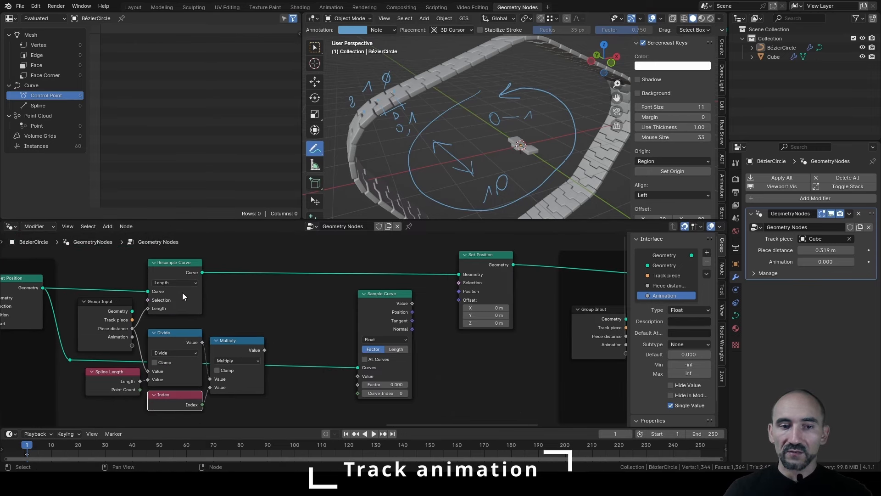
click(226, 351)
drag(264, 350, 360, 384)
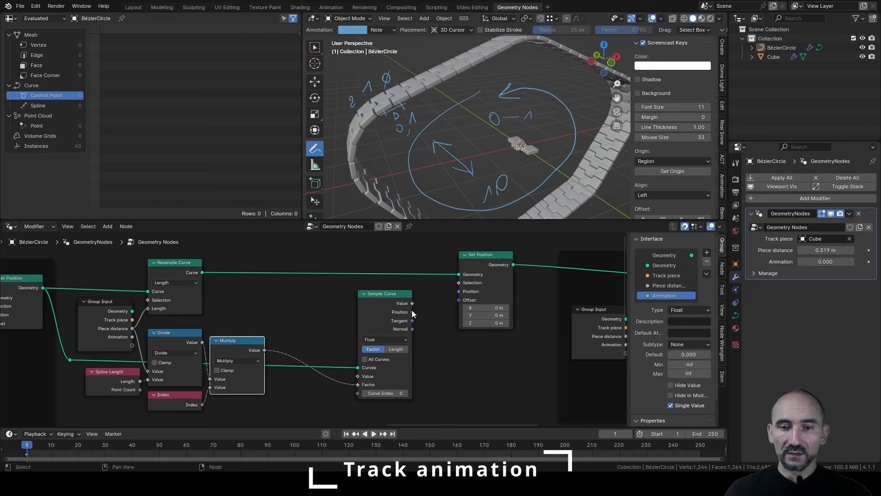
drag(412, 312, 459, 291)
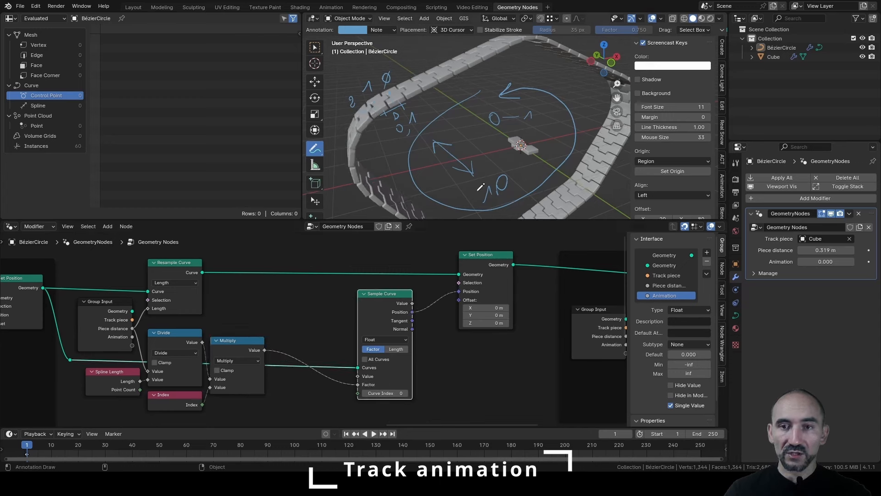
- Insert an Add math node between the Multiply node and Sample Curve's Factor input
middle_drag(481, 187, 491, 147)
drag(264, 350, 284, 380)
text(add)
key(Return)
click(283, 356)
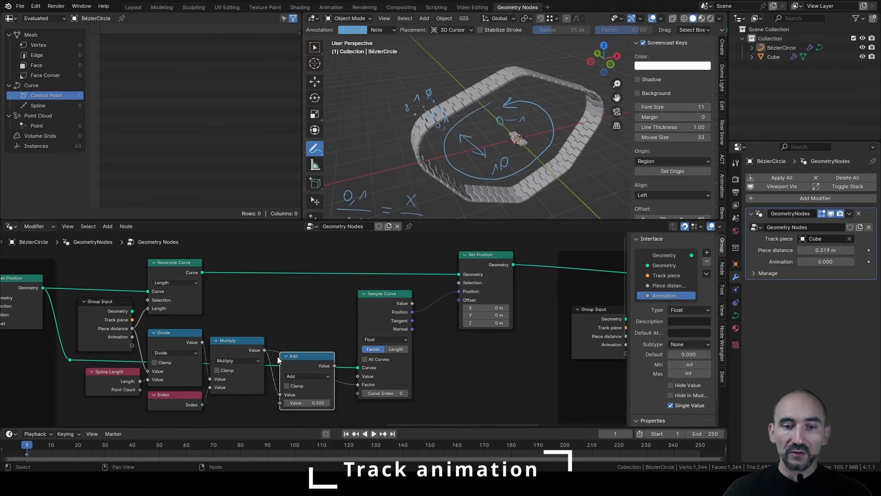
drag(334, 365, 358, 385)
- Test shifting the pieces along the curve by varying the Add node's second value through 0.170 to 0.280
mouse_move(310, 403)
shift+mouse_down()
mouse_move(273, 402)
mouse_move(317, 403)
shift+mouse_up()
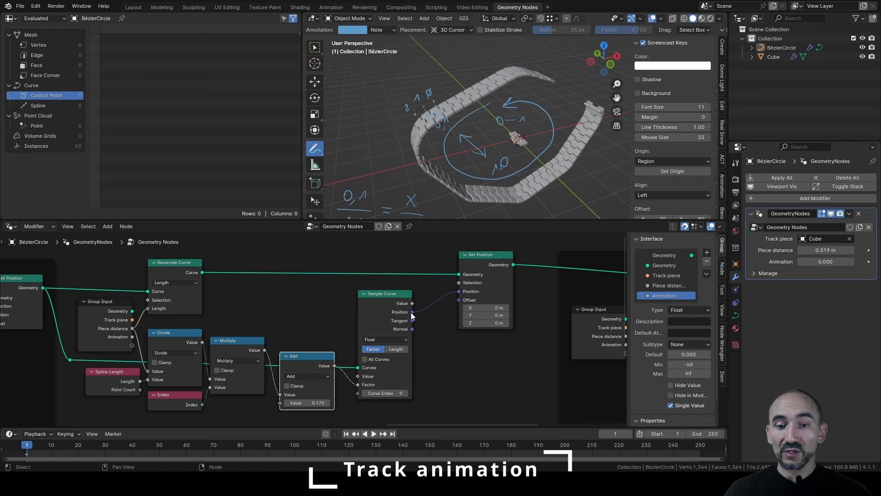
mouse_move(412, 314)
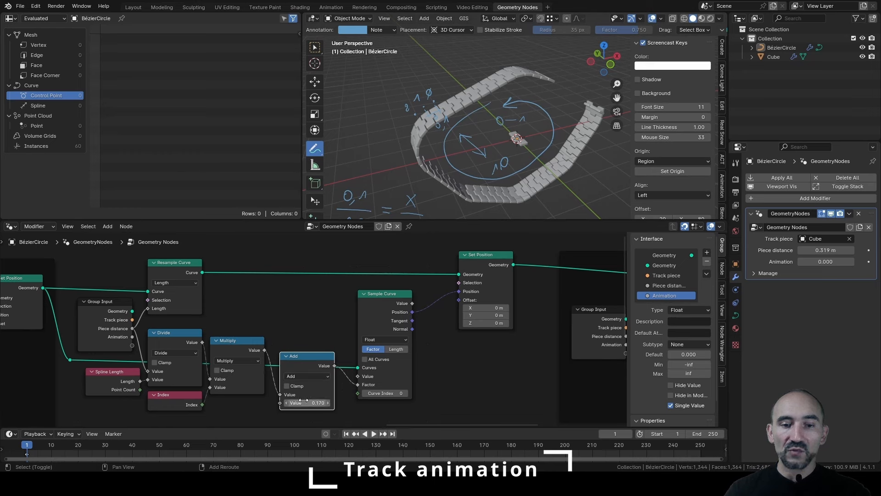
drag(302, 401, 345, 401)
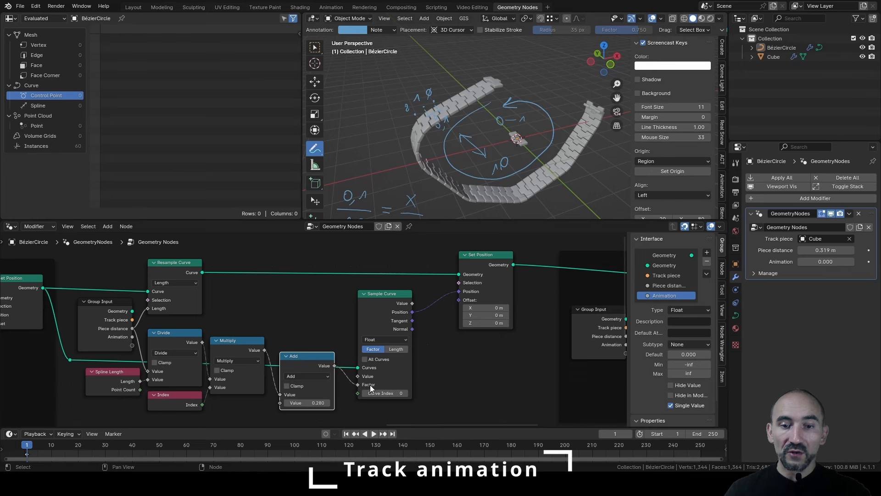
- Move the Add node up and the Sample Curve node further from it to make room between them
mouse_move(379, 384)
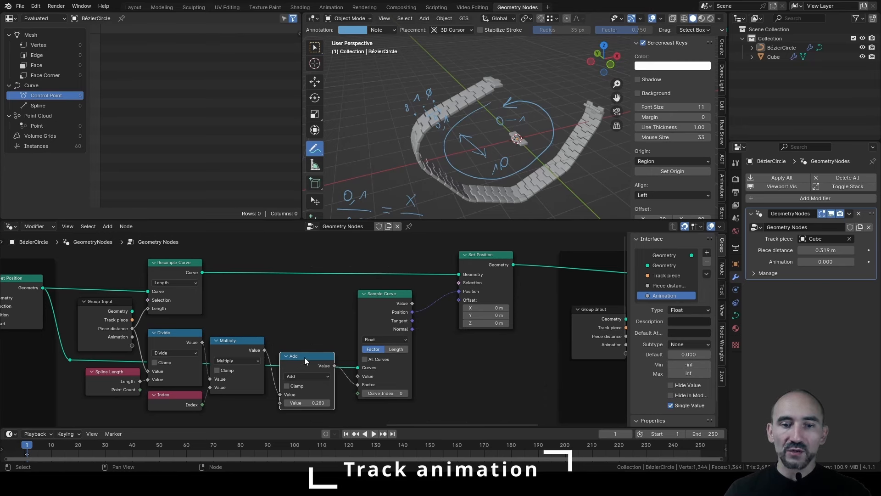
mouse_move(305, 357)
mouse_down()
mouse_move(296, 352)
mouse_move(305, 343)
mouse_up()
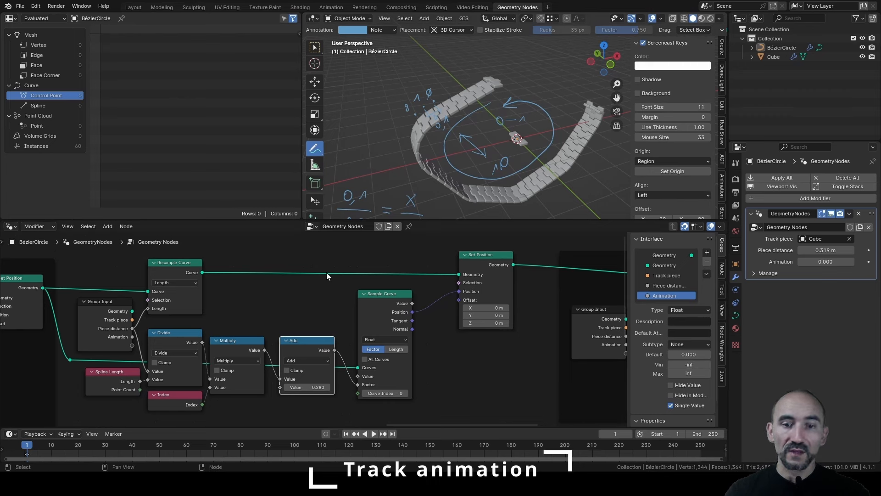
drag(388, 301, 425, 302)
middle_drag(381, 319, 347, 280)
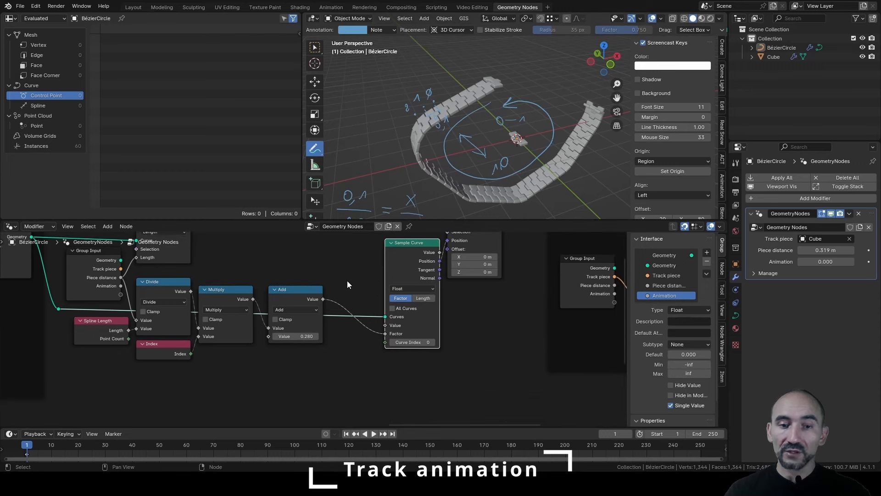
- Insert a Fraction math node between the Add node's output and Sample Curve's Factor input
drag(324, 298, 343, 341)
text(frac)
key(Return)
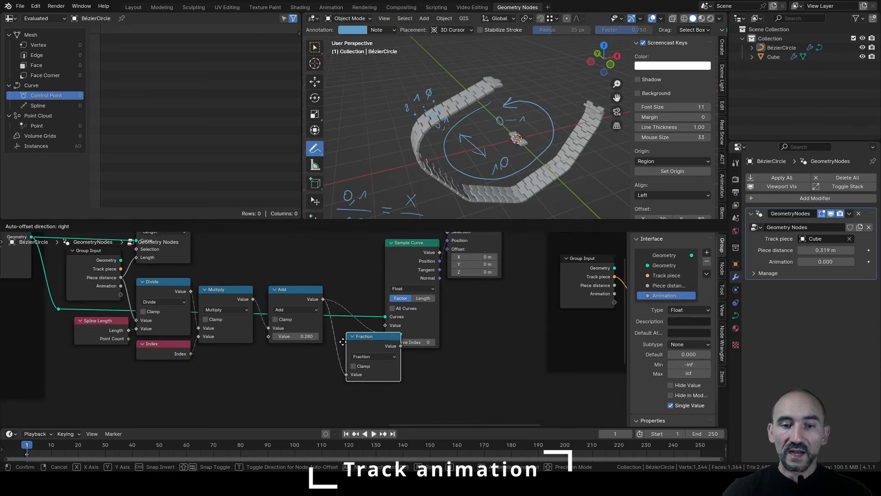
click(328, 318)
middle_drag(388, 289, 343, 344)
drag(364, 263, 417, 331)
key(g)
click(433, 324)
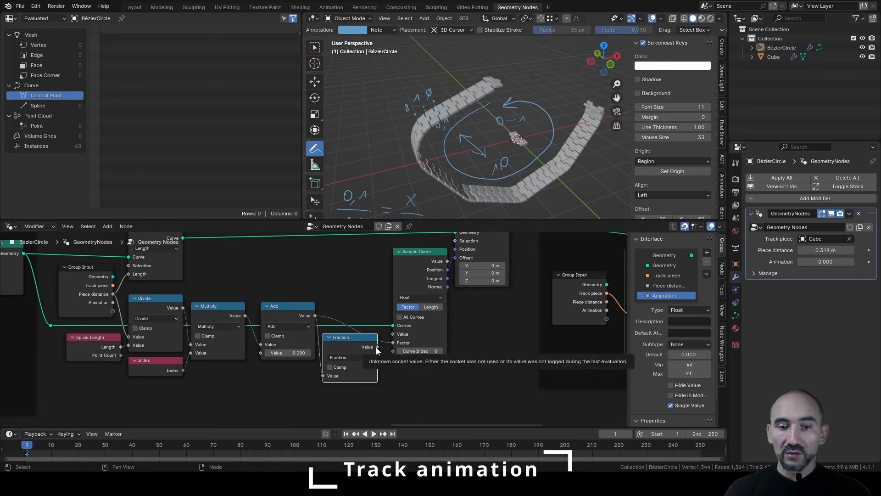
drag(377, 347, 392, 343)
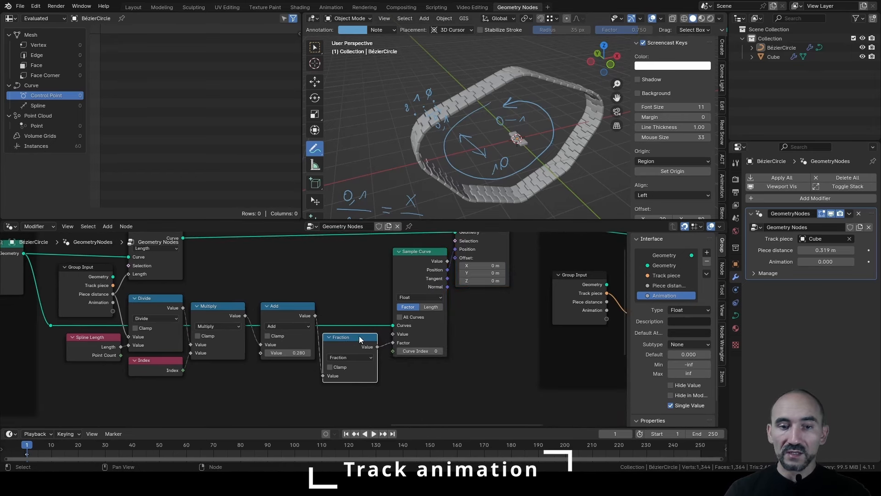
- Test shifting the pieces around the whole loop by raising the Add node's second value to 1.140
drag(289, 353, 331, 352)
drag(288, 352, 311, 353)
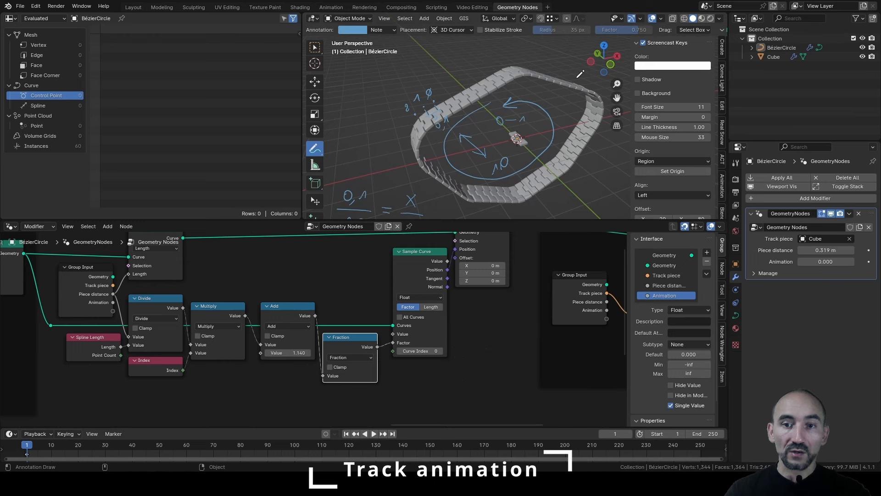
click(270, 367)
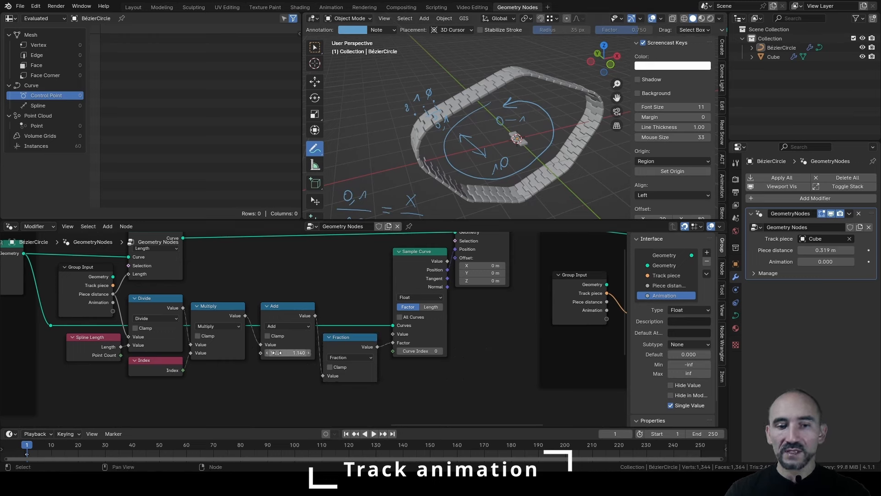
- Duplicate the Group Input node below Multiply and connect its Animation output to the Add node's second value
click(90, 296)
key(shift+d)
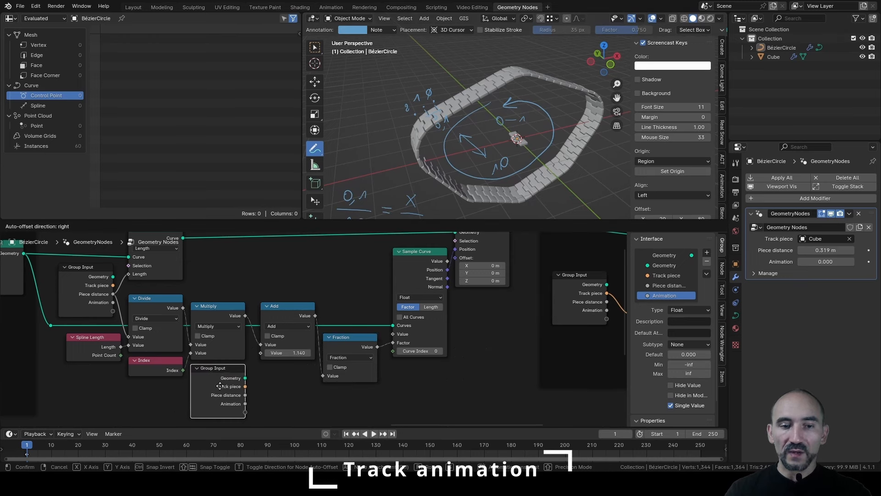
click(221, 386)
drag(221, 386, 265, 356)
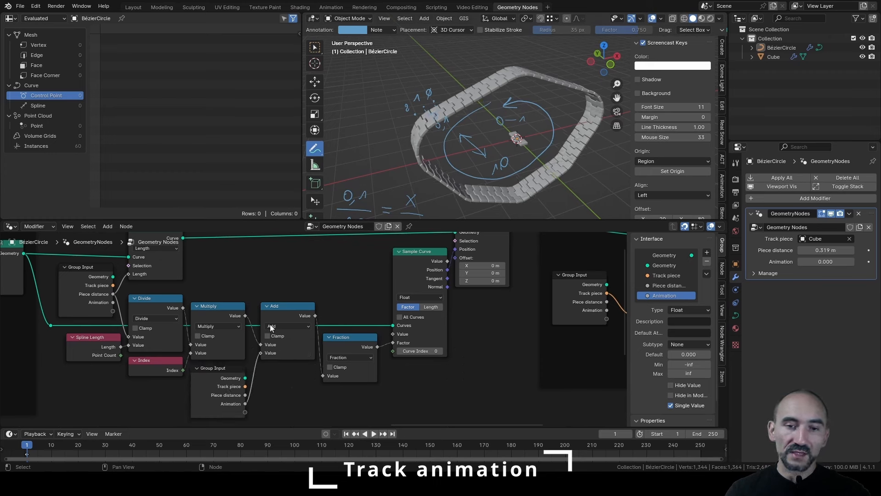
- Collapse the Add and Fraction nodes and place Add lower, beside the duplicated Group Input
click(282, 314)
key(h)
key(g)
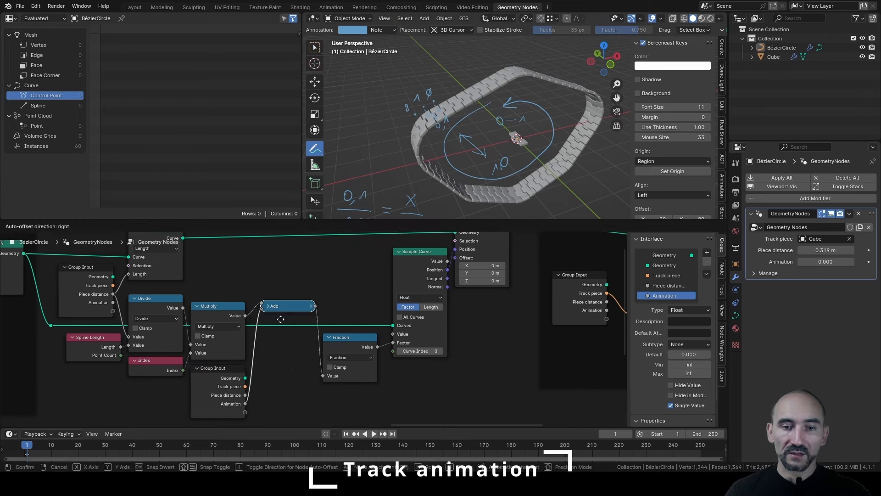
click(282, 360)
key(h)
key(h)
click(349, 345)
key(h)
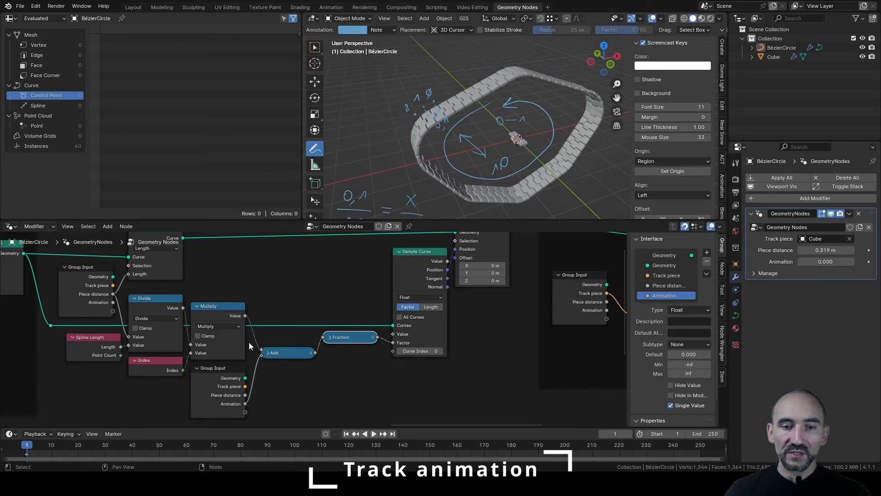
- Collapse the Multiply and Divide nodes and move both lower to tidy the math chain
click(213, 332)
key(h)
key(g)
click(212, 362)
click(152, 298)
key(h)
key(g)
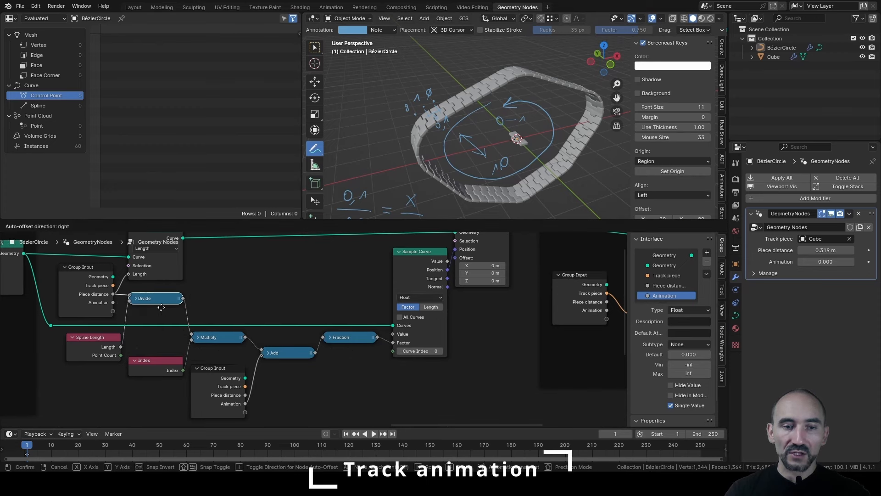
click(246, 325)
click(322, 313)
- Frame the nodes from Resample Curve to Set Position and label the frame "Animation track points"
scroll(321, 313, down, 2)
middle_drag(321, 314, 347, 335)
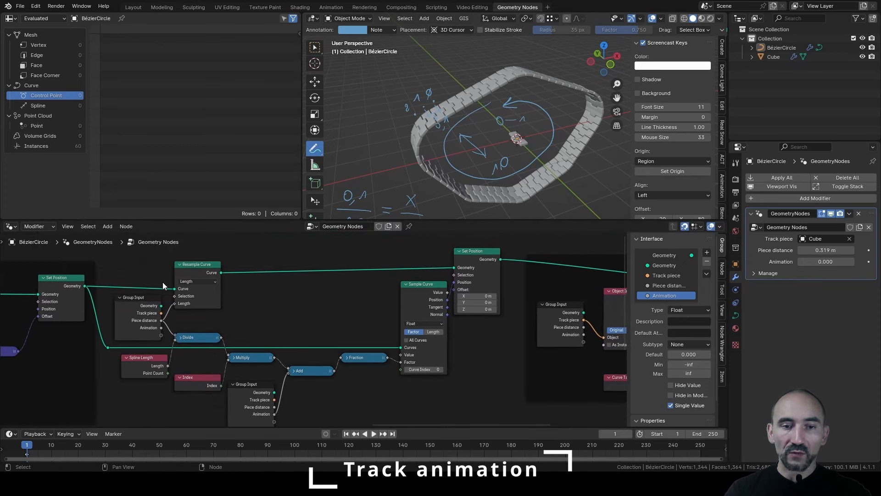
drag(468, 251, 473, 258)
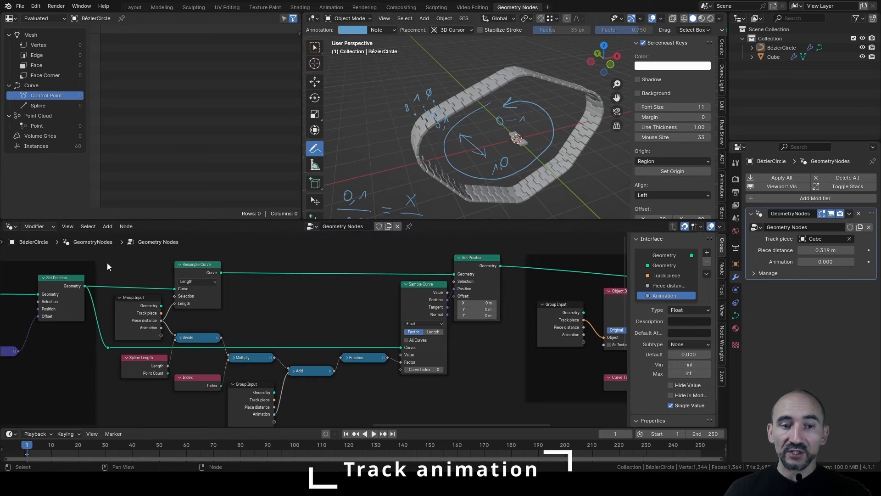
drag(107, 263, 452, 382)
key(ctrl+j)
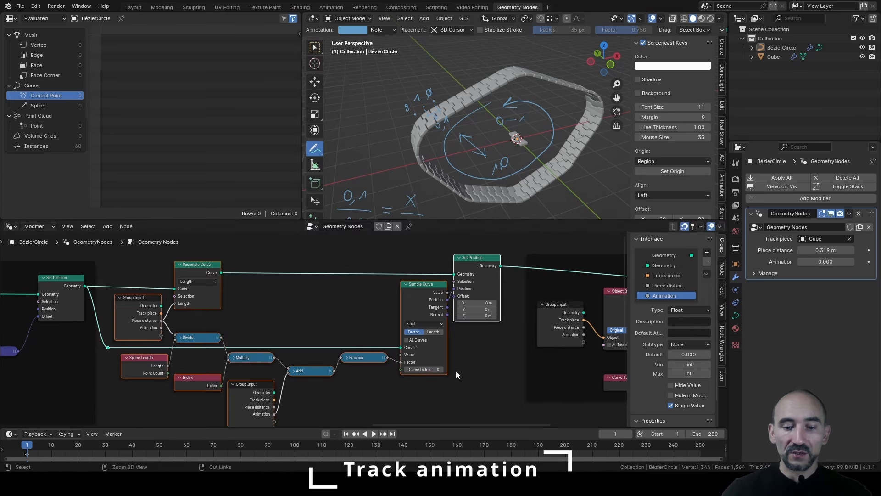
key(F2)
text(Anima)
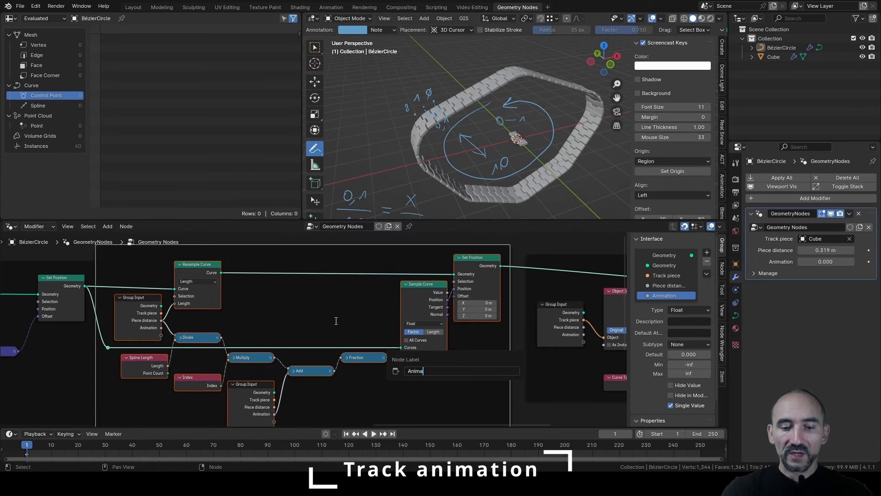
text(tion track poin)
text(ts)
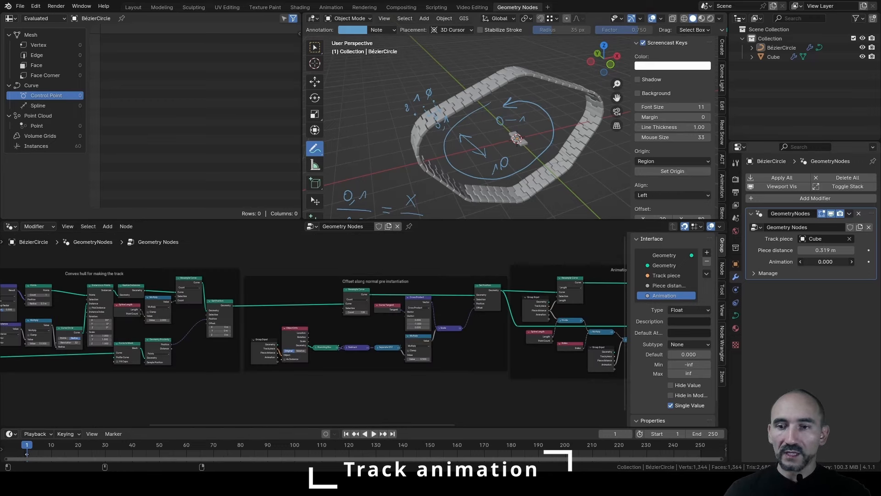
- Slide the pieces along the track by raising the modifier's Animation value to 0.152
mouse_move(826, 261)
mouse_down()
mouse_move(845, 261)
mouse_move(831, 261)
mouse_up()
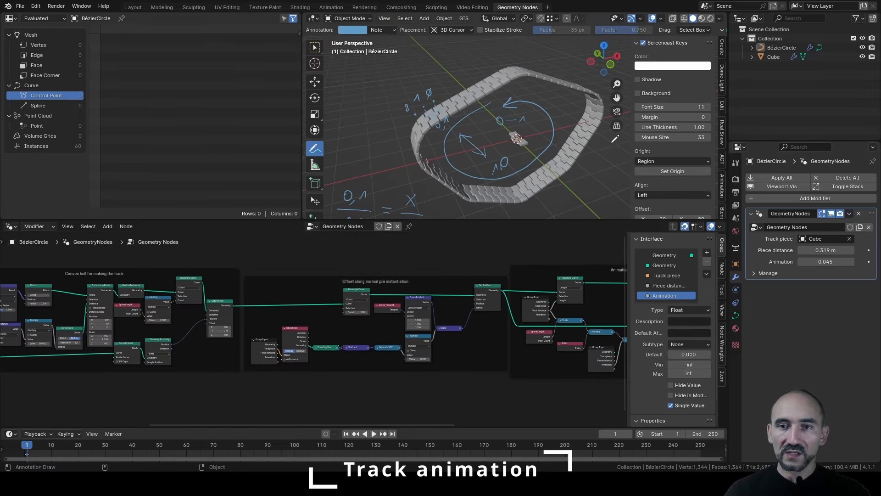
scroll(525, 122, up, 3)
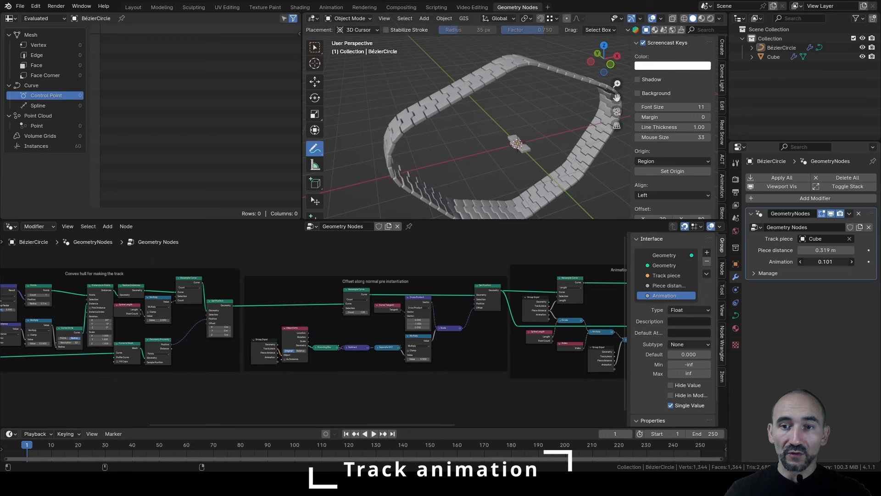
mouse_move(524, 138)
middle_down()
mouse_move(477, 128)
mouse_move(555, 65)
middle_up()
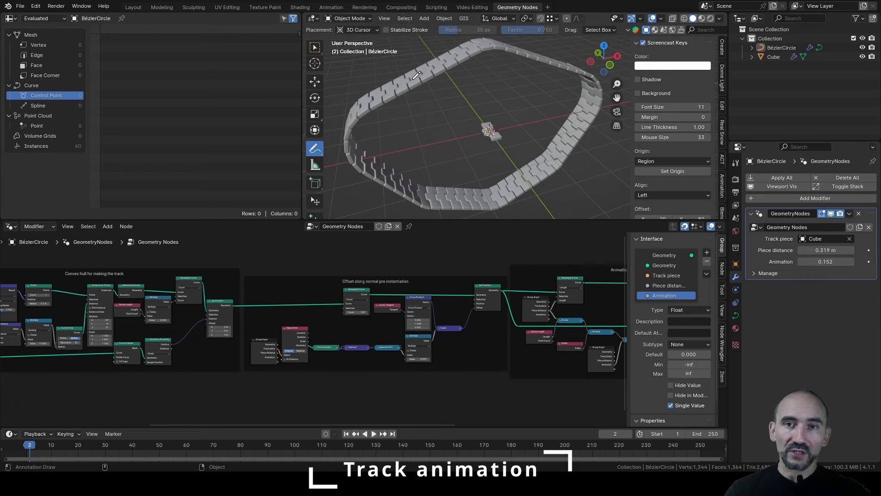
- Switch from the Annotate tool to box selection and edit the BézierCircle curve in front view
click(315, 48)
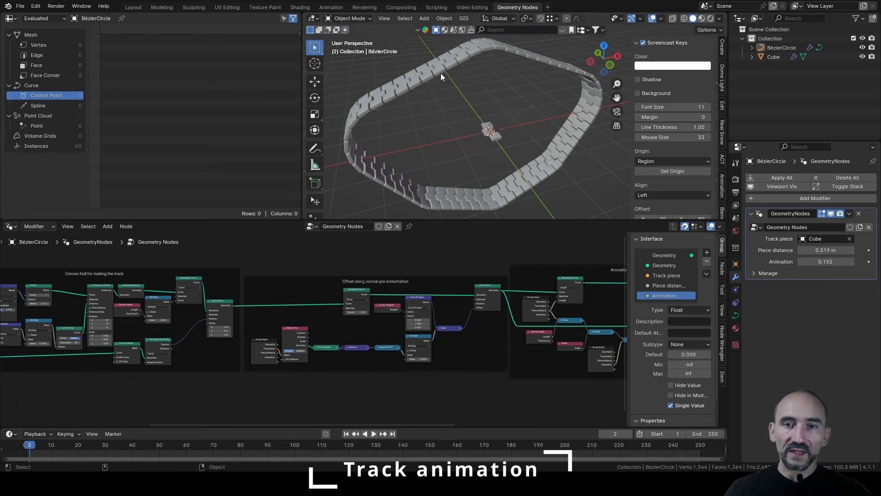
click(440, 73)
key(Tab)
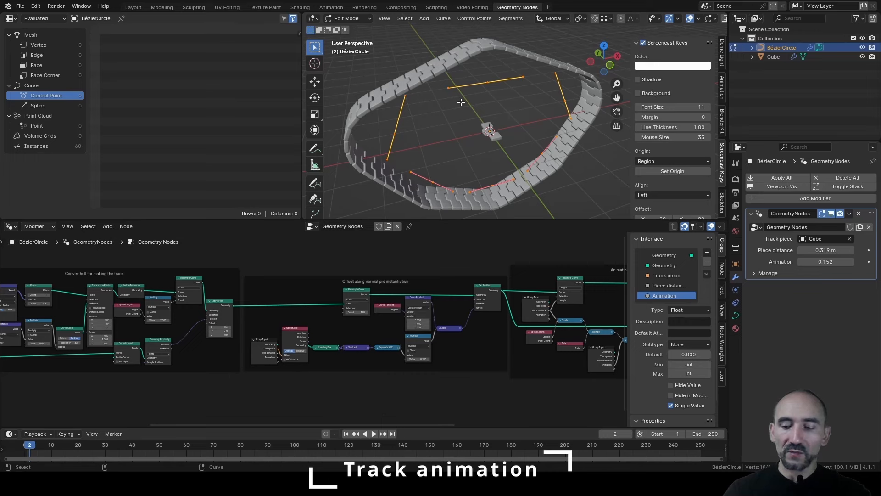
key(KP_1)
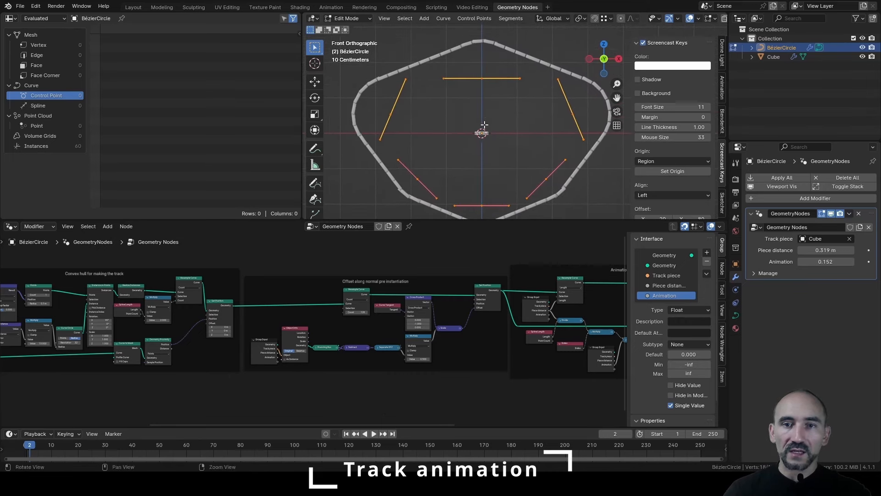
- Try to reshape the track by moving the curve's upper-left control point
click(391, 114)
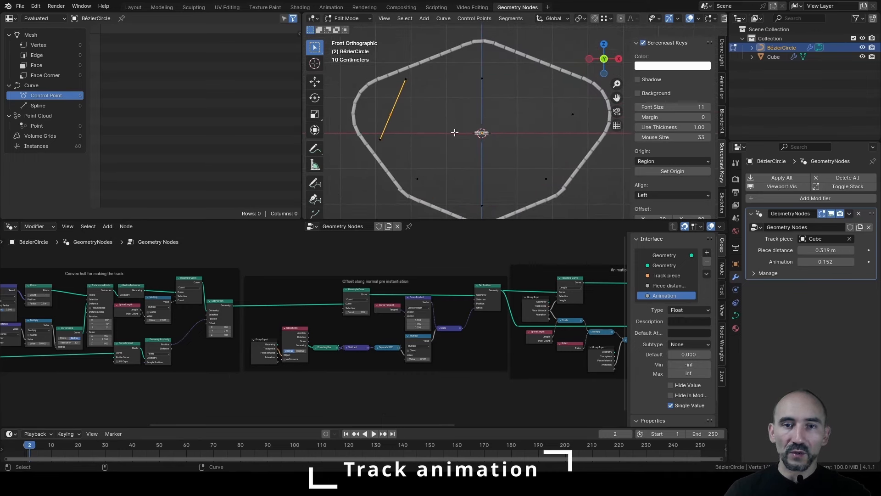
key(g)
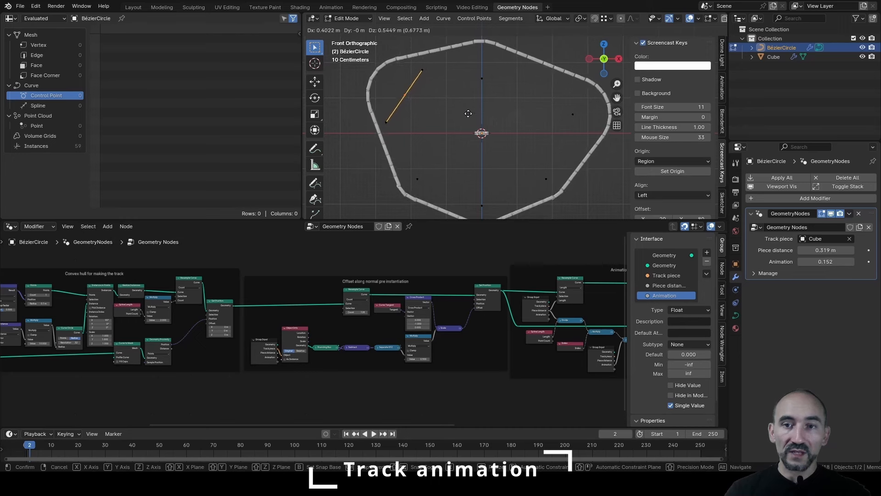
key(Escape)
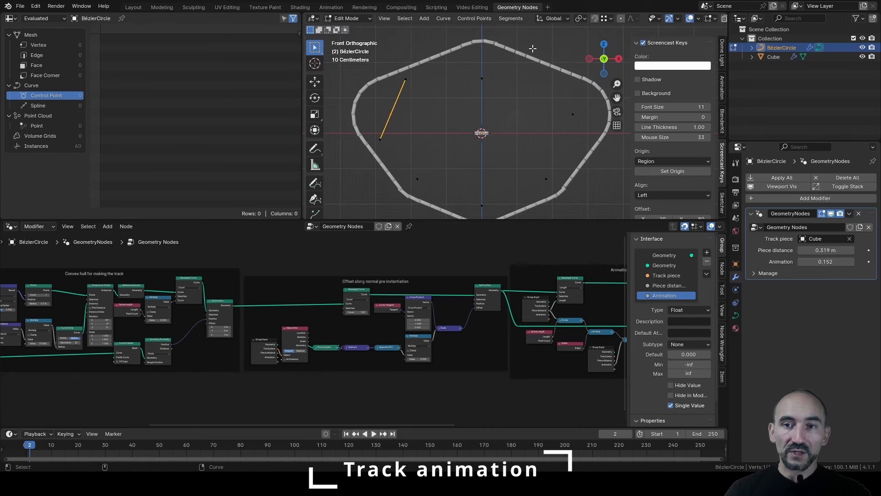
key(g)
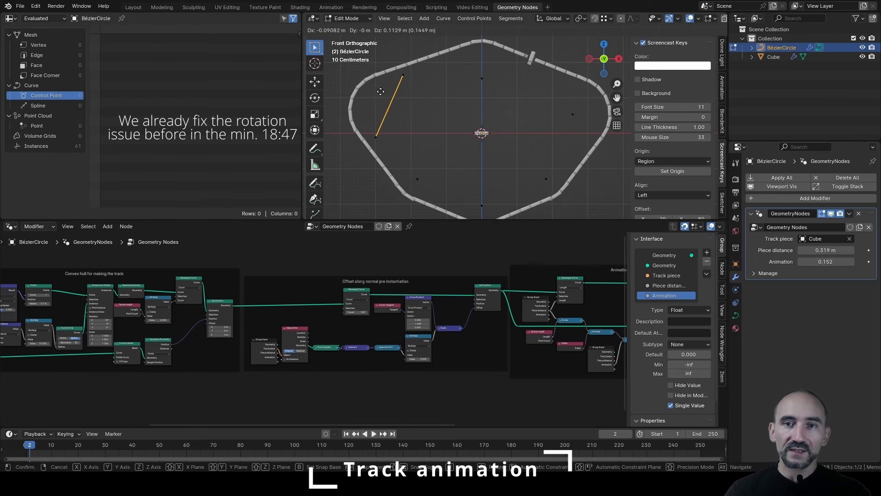
- Save the file and try moving the curve's bottom control point around the track
drag(475, 179, 501, 198)
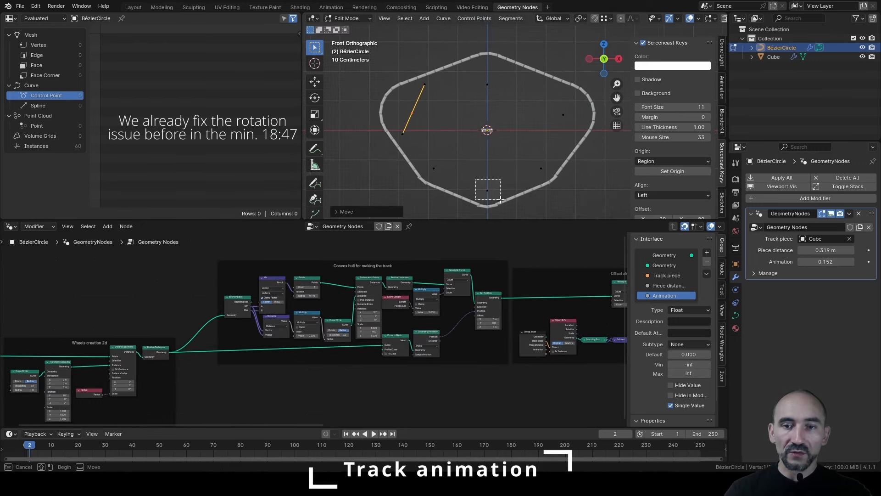
key(ctrl+s)
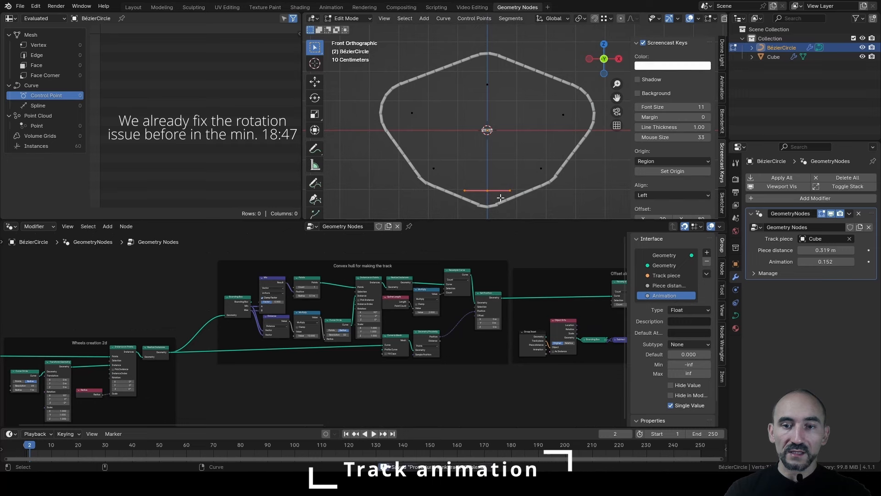
key(g)
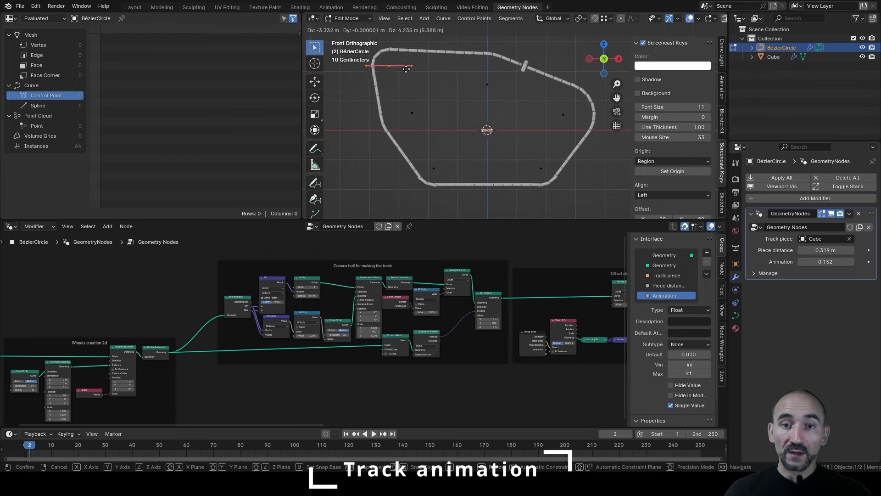
click(504, 186)
- Preview the output of the Realize Instances node that ends the 2D wheels creation frame
middle_drag(202, 367, 419, 323)
middle_drag(488, 316, 221, 389)
scroll(246, 304, up, 4)
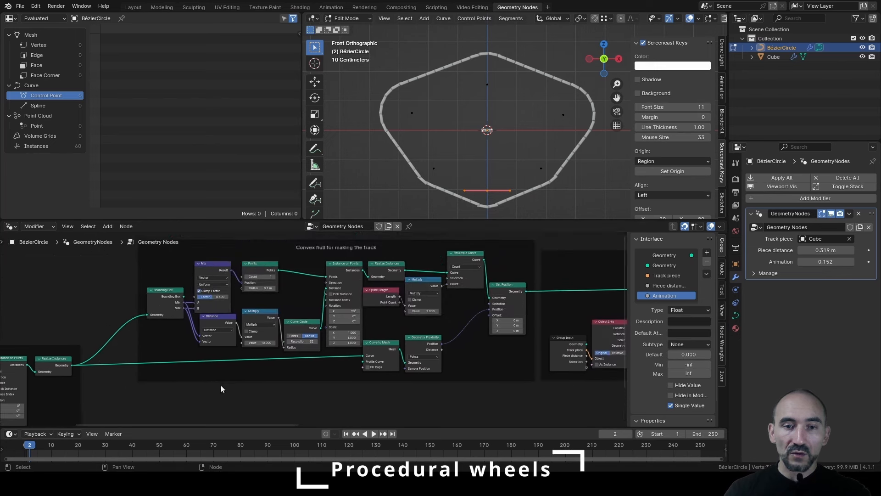
scroll(70, 366, up, 1)
middle_drag(69, 366, 40, 285)
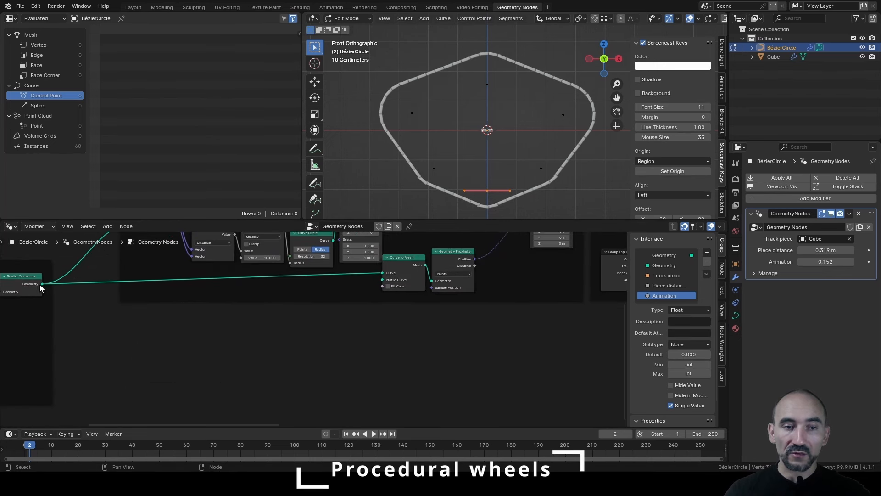
middle_drag(202, 323, 198, 308)
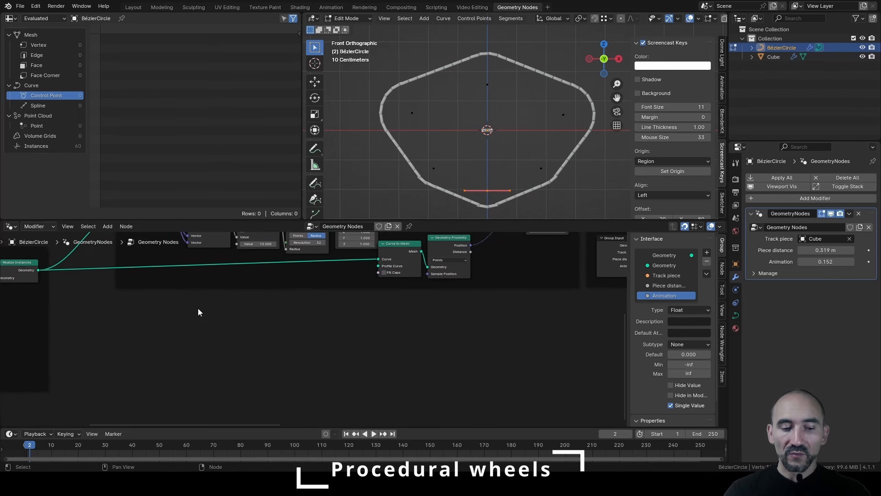
ctrl+shift+click(17, 265)
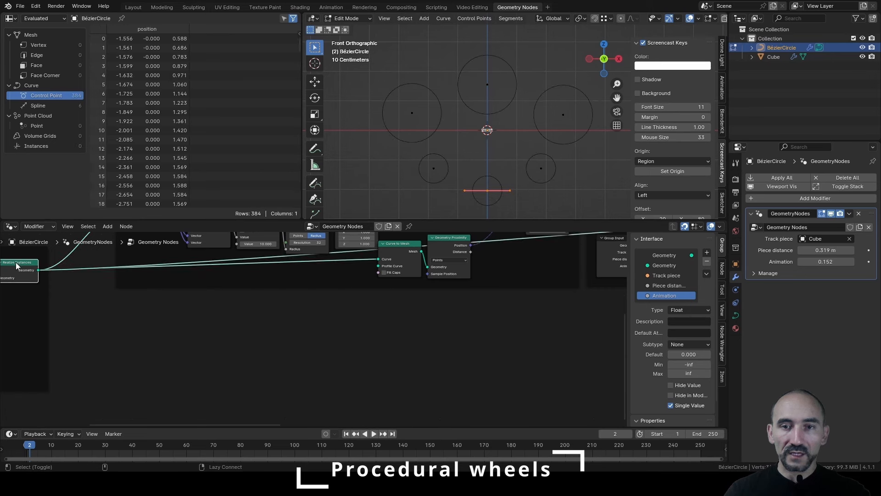
- Leave Edit Mode, add a Transform Geometry node with -90° X rotation after the wheels' Realize Instances node, and preview it
key(Tab)
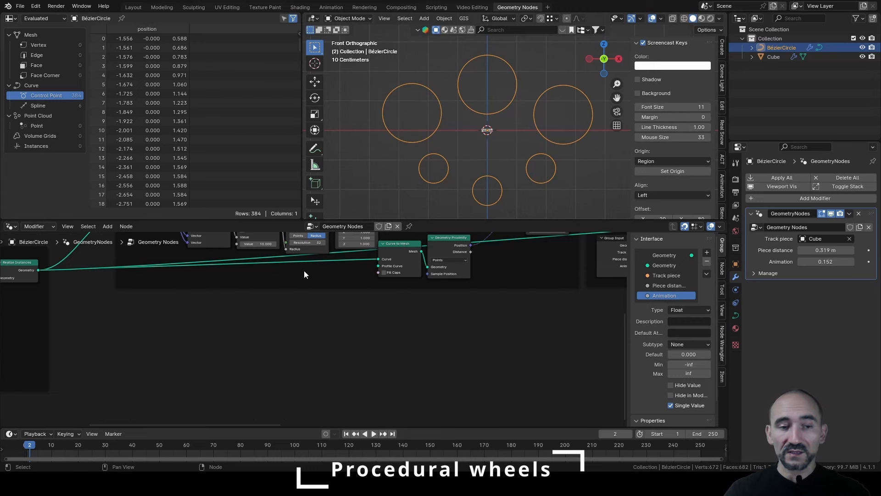
drag(38, 270, 129, 329)
text(tranfor)
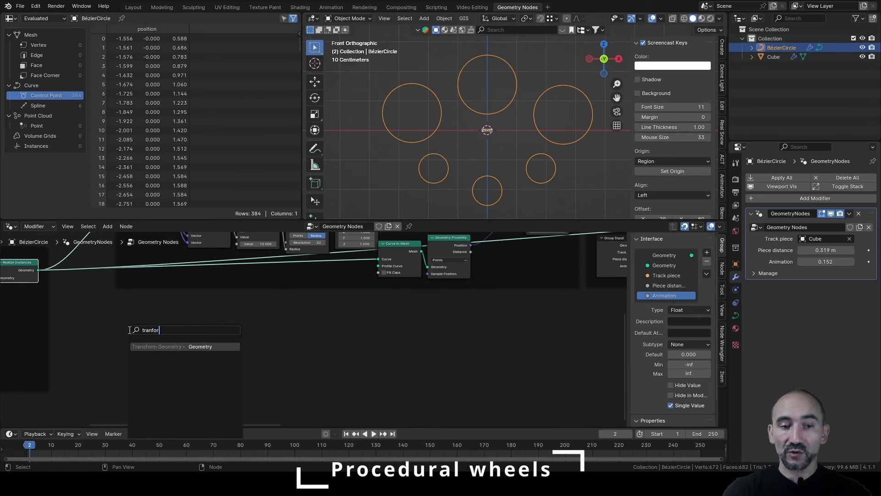
key(Return)
scroll(129, 329, up, 1)
click(126, 361)
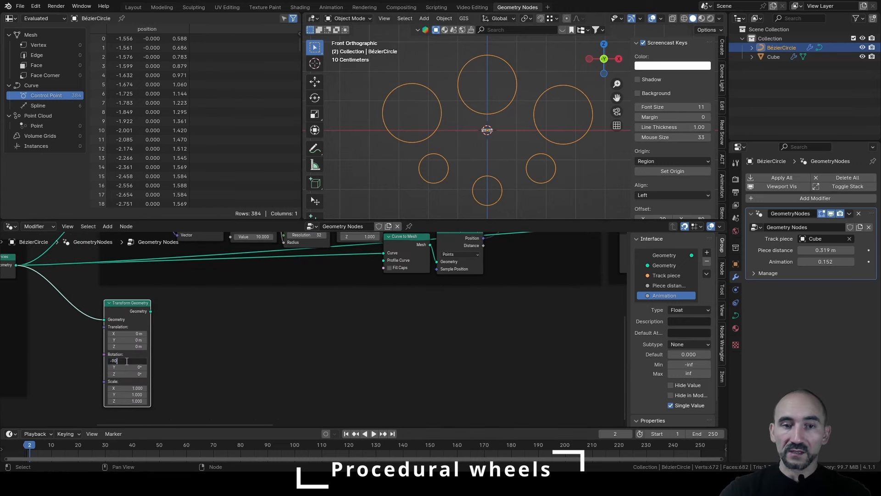
key(Return)
alt+shift+click(129, 303)
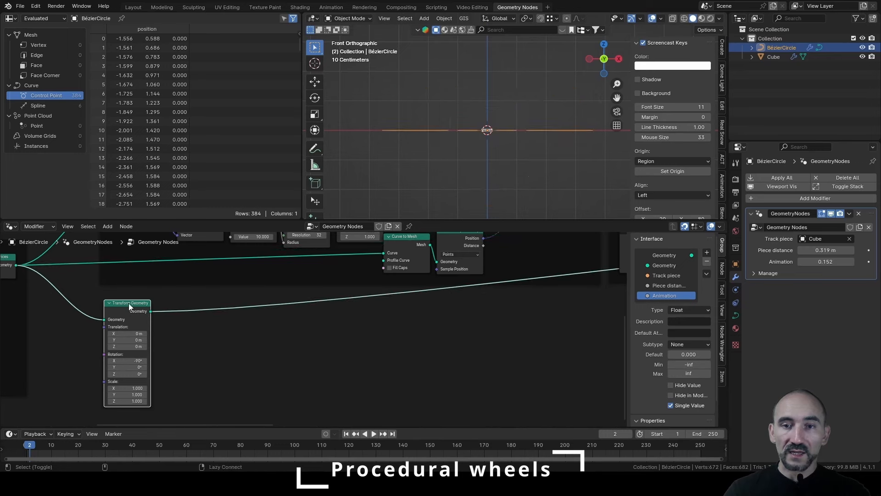
scroll(448, 150, down, 3)
middle_drag(447, 125, 457, 159)
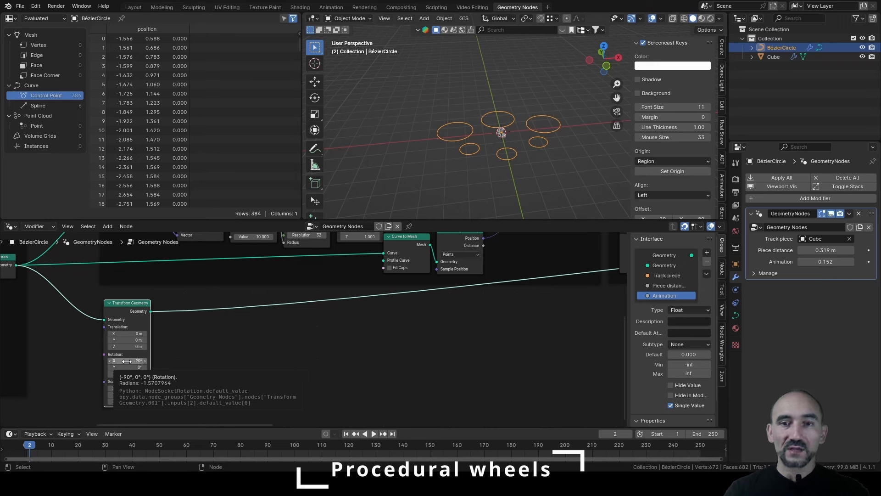
- Add a Fill Curve node set to N-gons beside the Transform Geometry node, fed by its geometry output
click(276, 348)
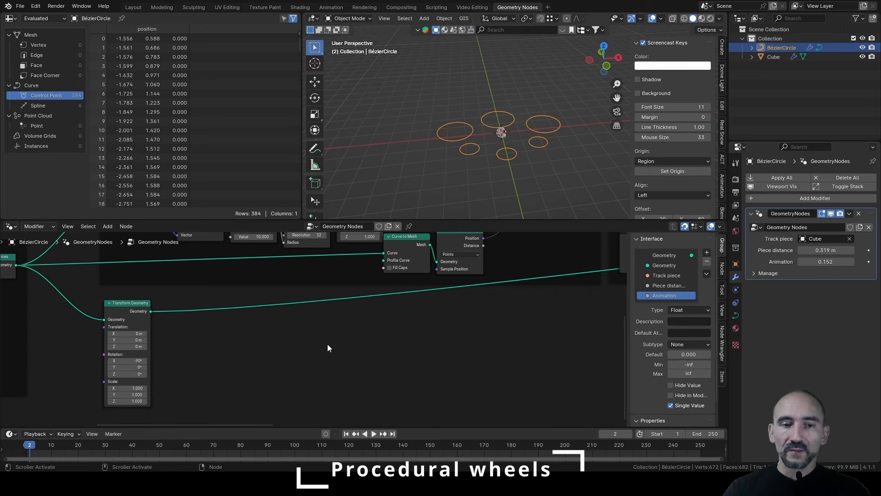
right_click(273, 341)
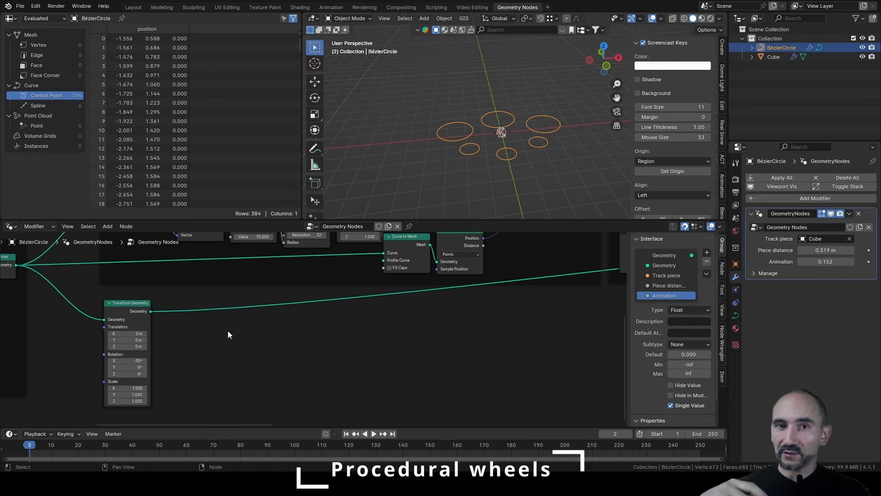
drag(150, 311, 232, 338)
text(fill c)
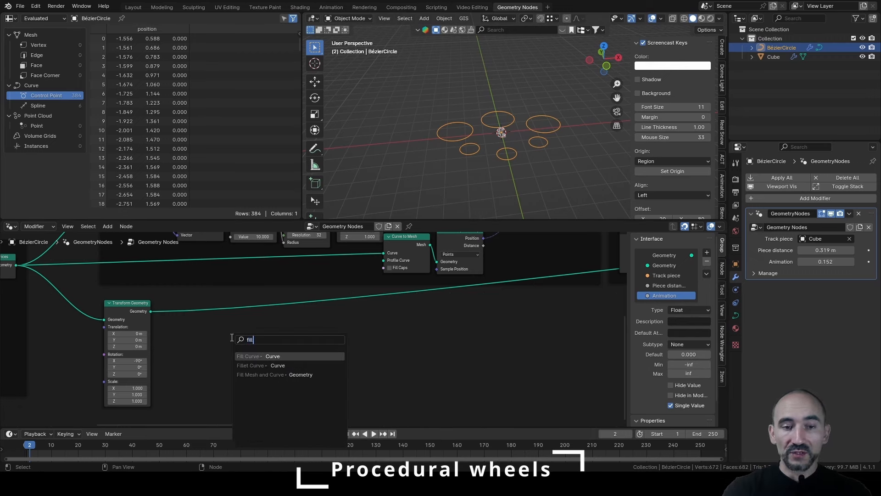
key(Return)
click(212, 304)
click(243, 321)
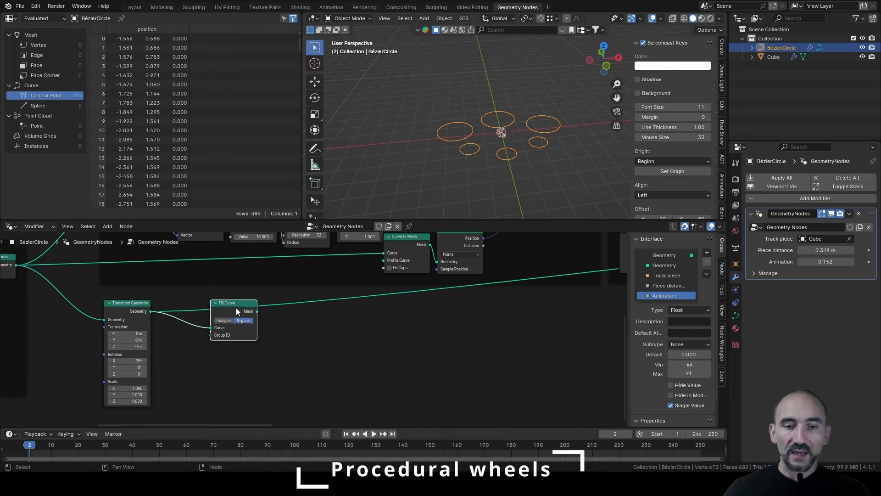
drag(236, 307, 186, 303)
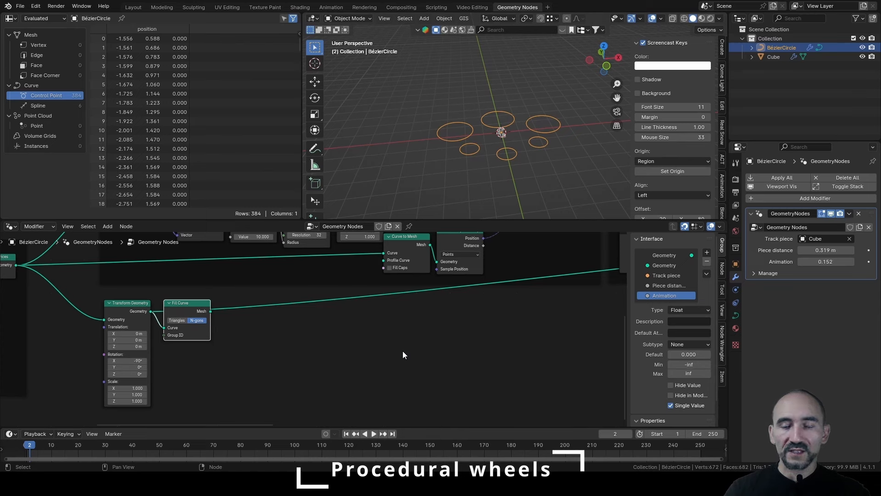
scroll(495, 165, up, 2)
- Duplicate the Transform Geometry node, feed it the Fill Curve mesh, and set its X rotation to 90°
click(120, 311)
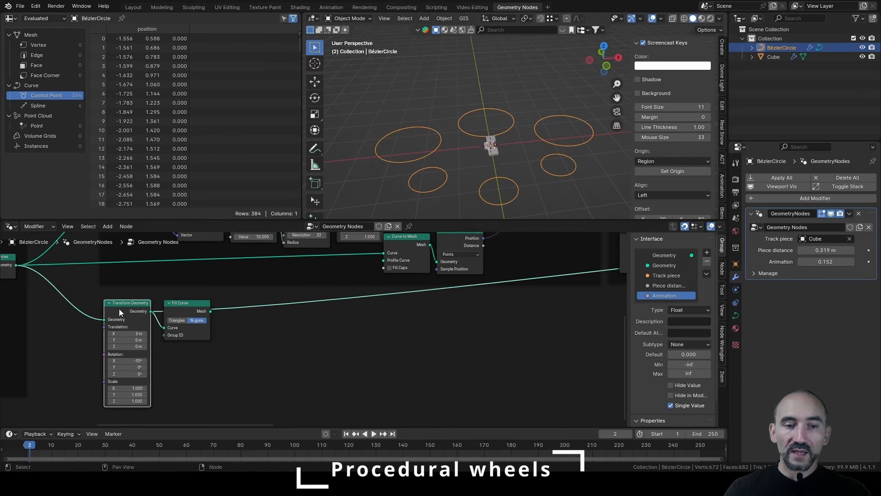
key(shift+d)
click(256, 311)
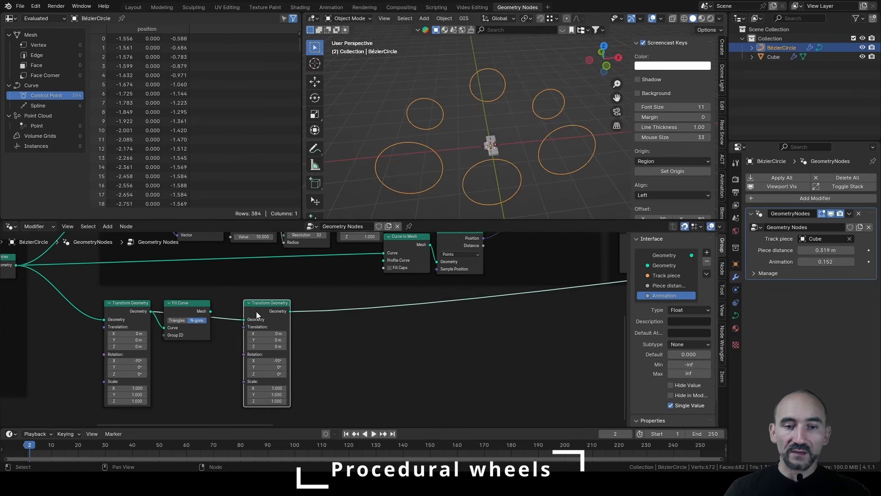
drag(211, 311, 244, 320)
click(269, 361)
text(90)
key(Return)
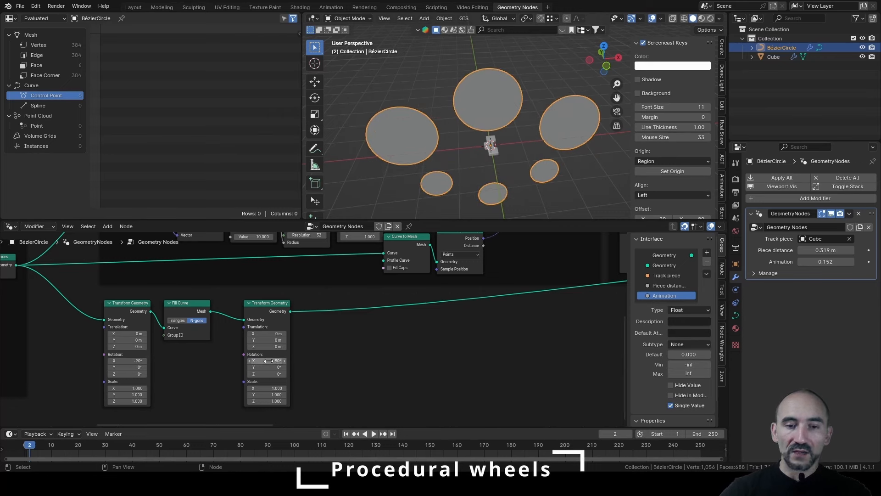
middle_drag(429, 149, 505, 156)
- Add a float group input below Geometry, name it "Wheels width", and set its subtype to Distance
click(673, 266)
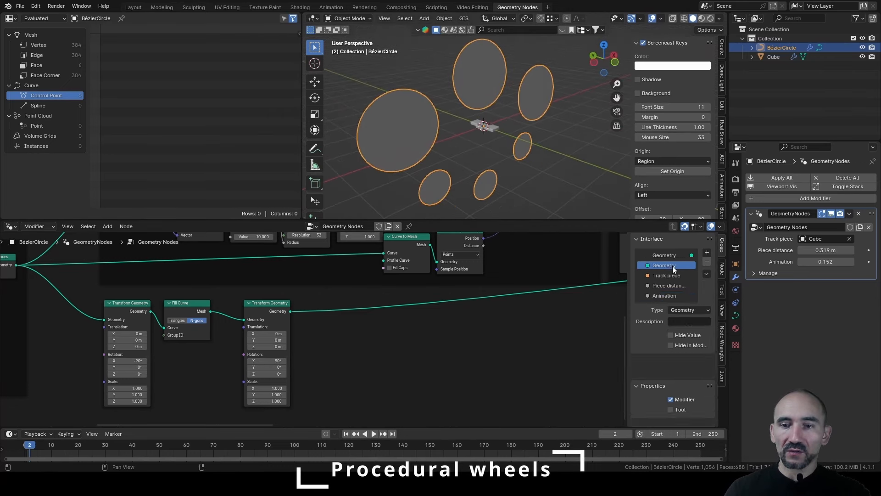
click(707, 252)
click(716, 261)
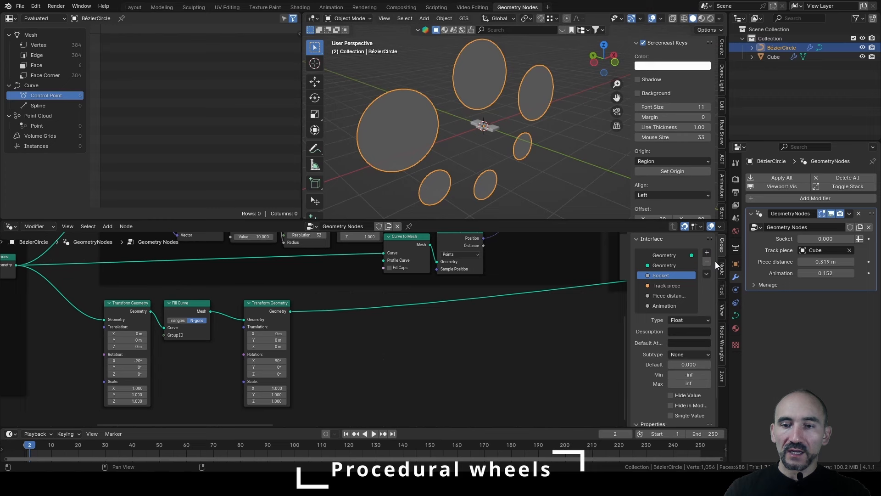
double_click(666, 275)
text(Wheel)
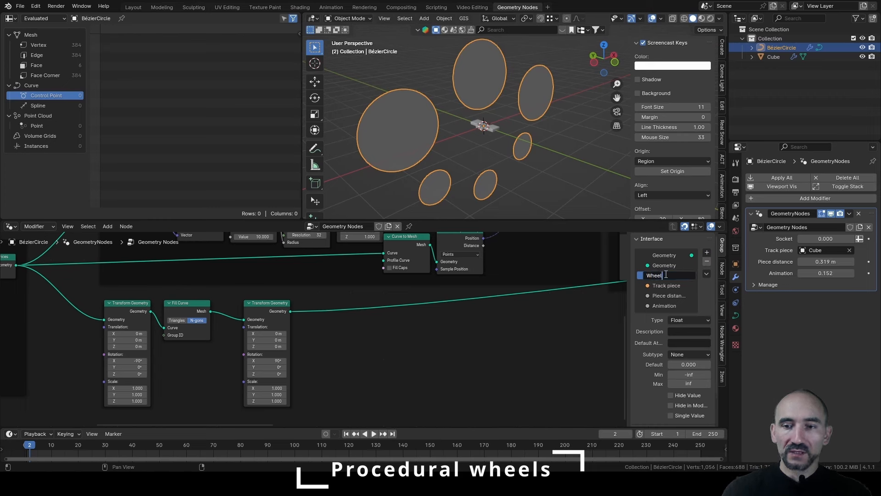
text(s width)
key(Return)
click(690, 354)
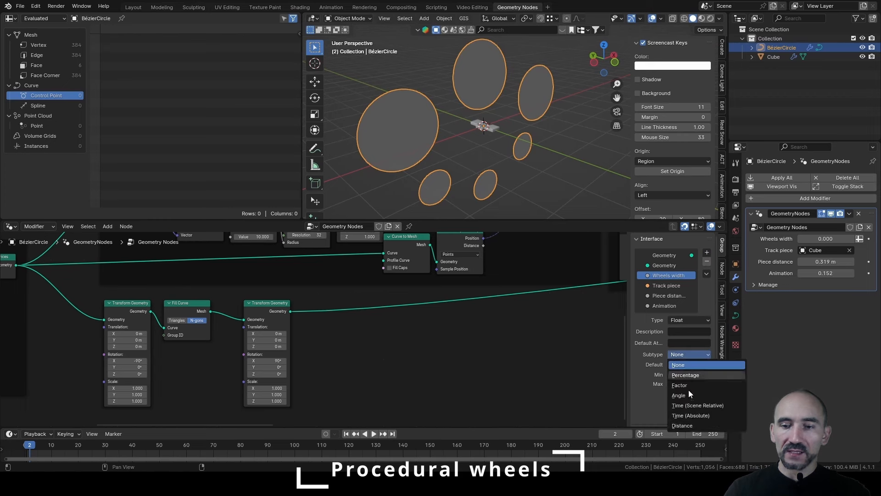
click(693, 427)
- Set the modifier's Wheels width to 0.5 m and save the file
click(826, 238)
text(0)
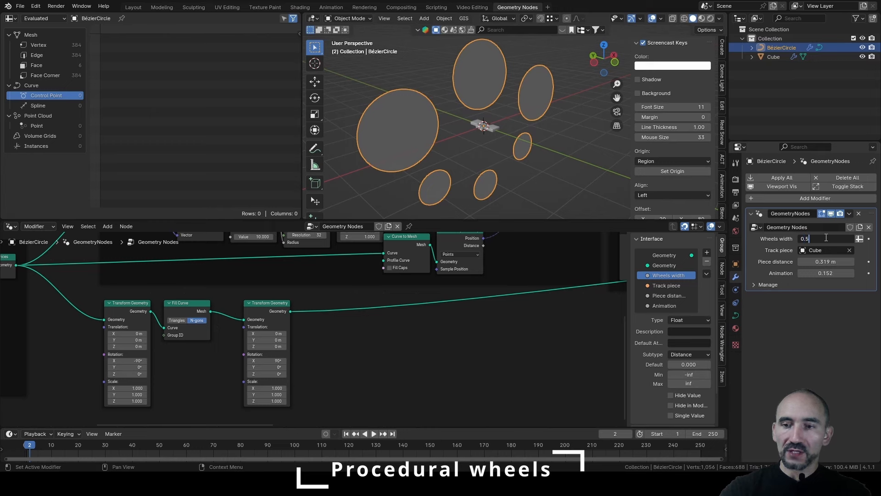
text(.5)
key(Return)
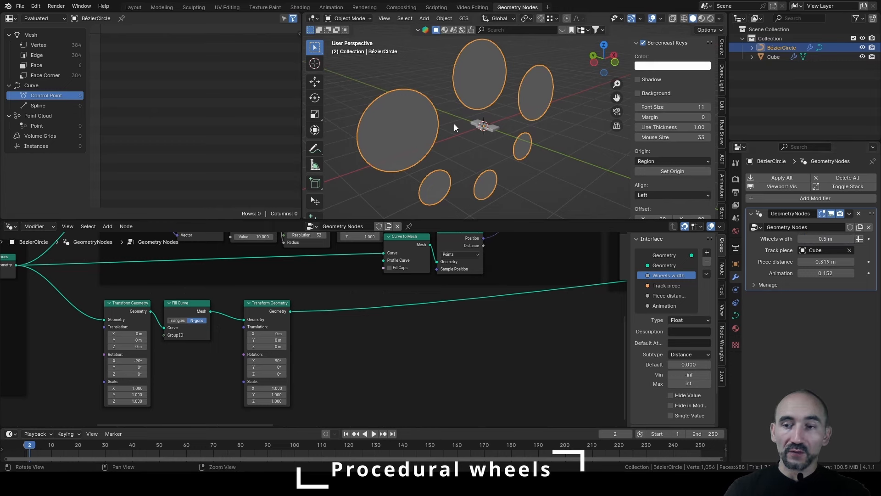
middle_drag(453, 123, 412, 95)
key(ctrl+s)
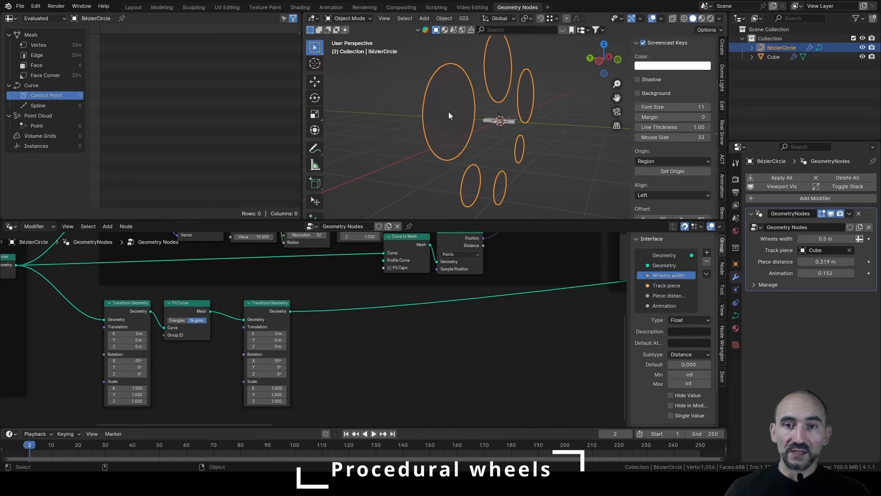
- Add an Extrude Mesh node fed by the second Transform Geometry node
drag(290, 312, 348, 337)
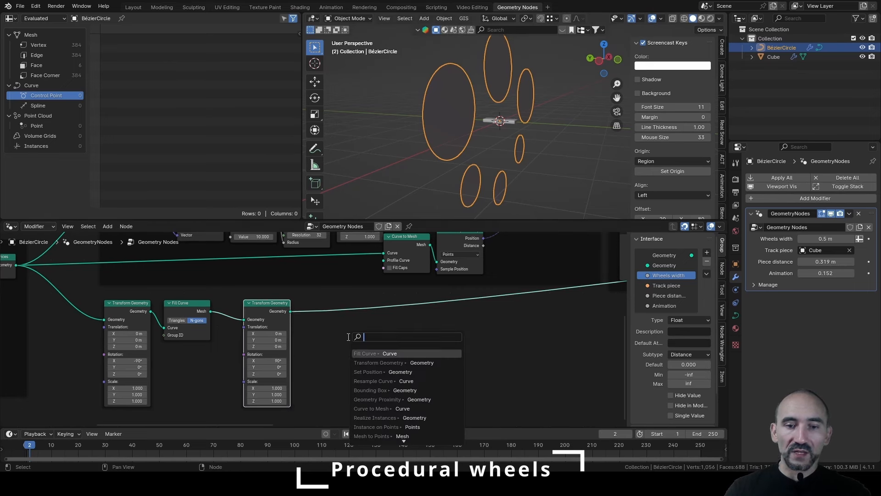
text(extrude)
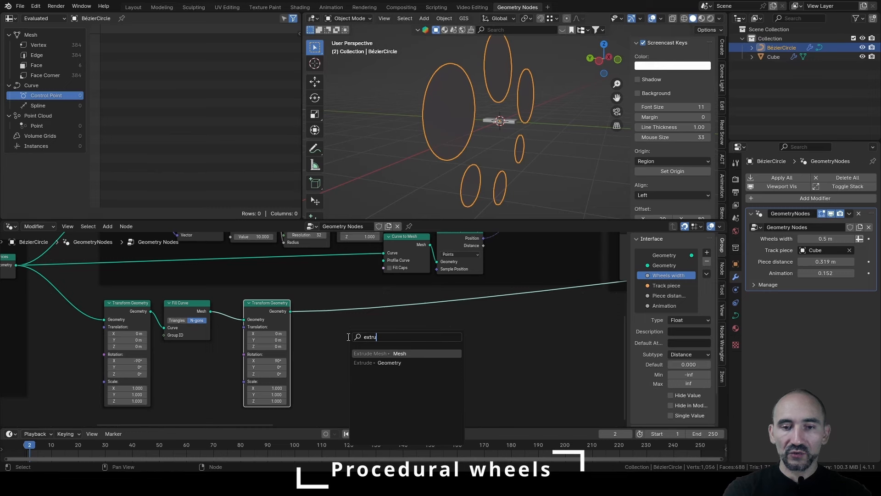
key(Return)
click(338, 325)
- Add a Group Input node, connect Wheels width to Extrude Mesh's Offset Scale, and preview the extruded wheels
key(shift+a)
text(group inp)
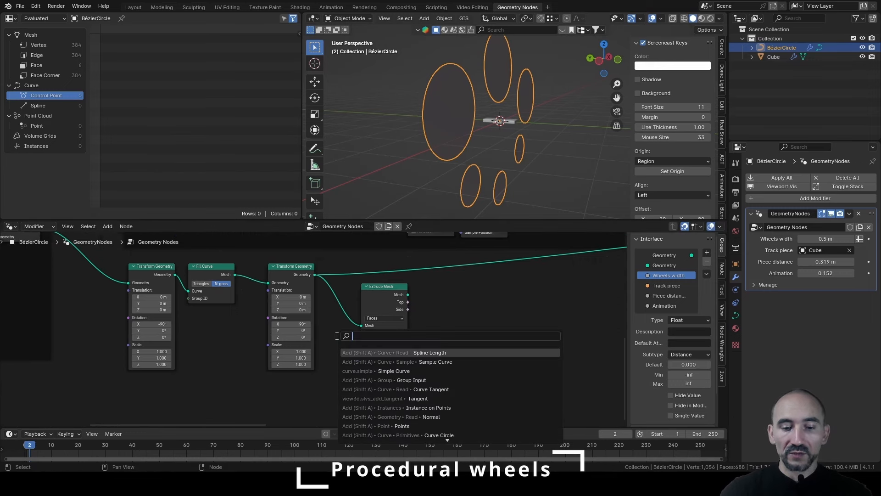
key(Return)
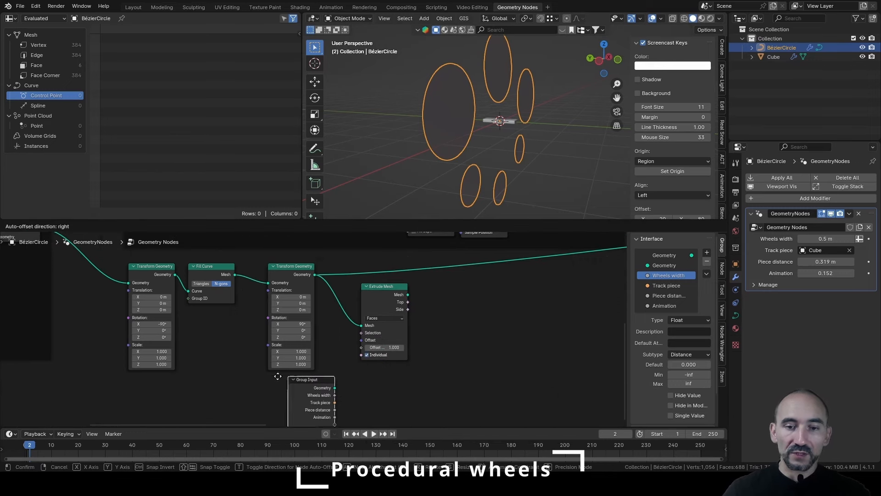
click(261, 389)
drag(255, 381, 359, 349)
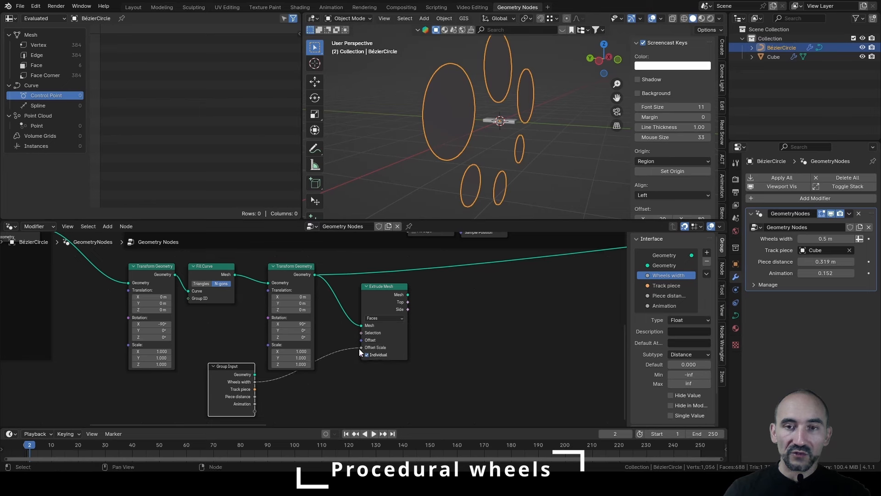
drag(393, 290, 367, 318)
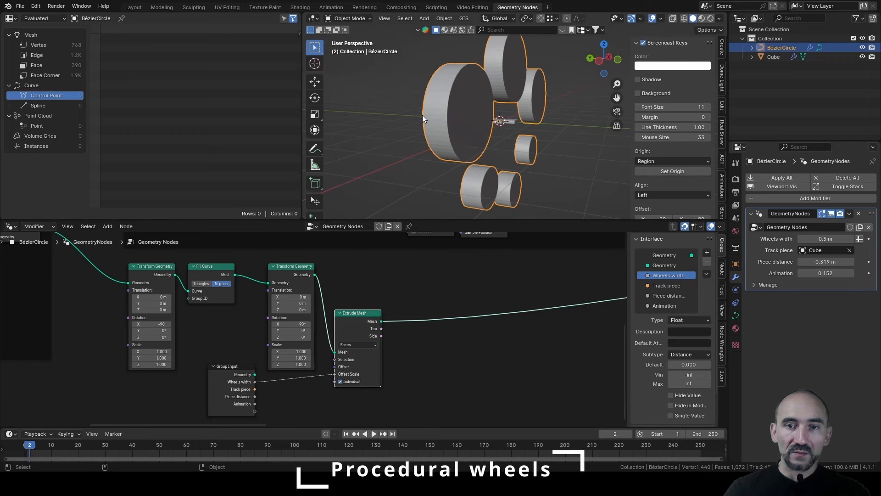
- Add a Multiply node that multiplies the Group Input's Wheels width by 0.5, placed below Fill Curve
drag(225, 384, 137, 401)
drag(168, 394, 203, 337)
text(mul)
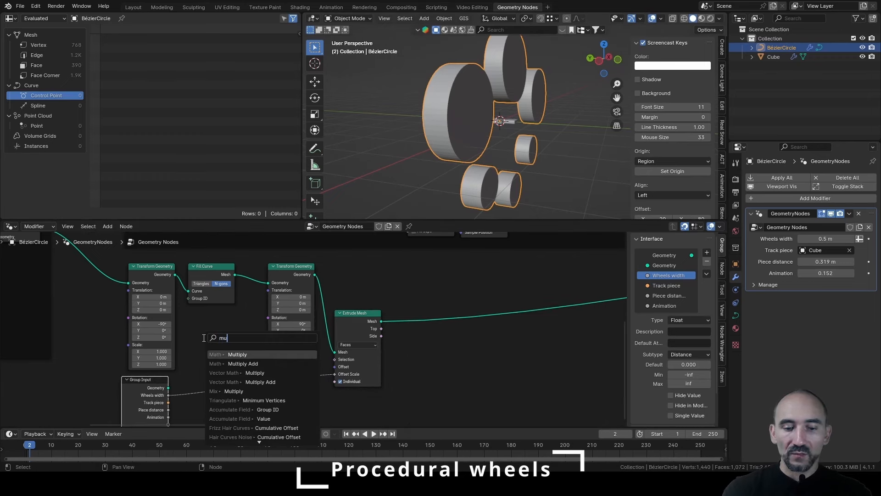
key(Return)
click(192, 325)
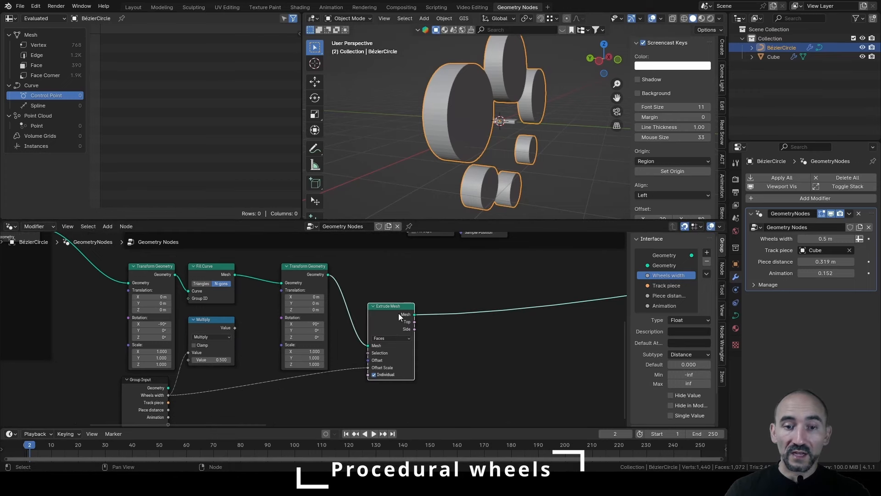
- Feed the Multiply result into Y of a new Combine XYZ node and its vector into the second Transform Geometry's Translation
drag(399, 314, 413, 322)
drag(234, 327, 247, 320)
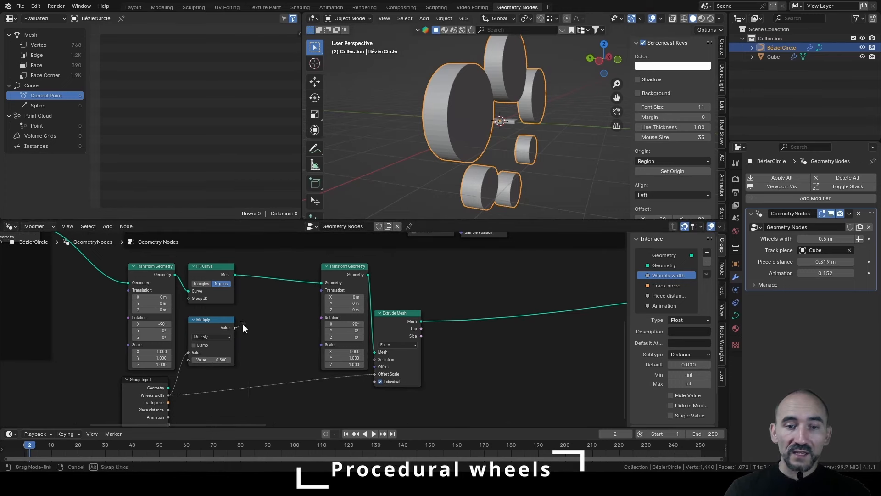
text(combin)
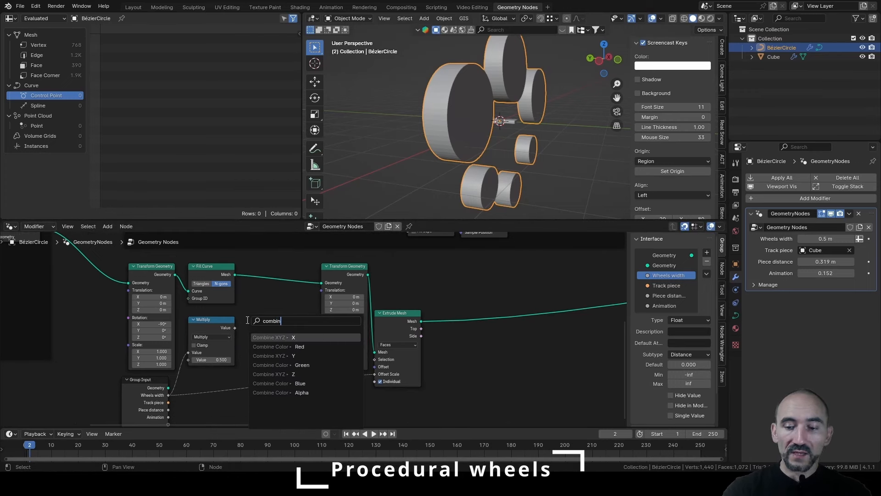
key(Down)
key(Down)
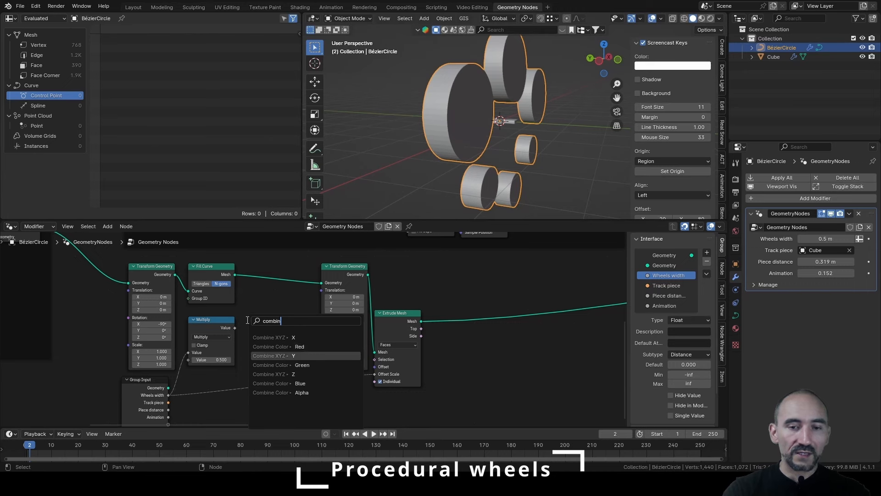
key(Return)
click(240, 312)
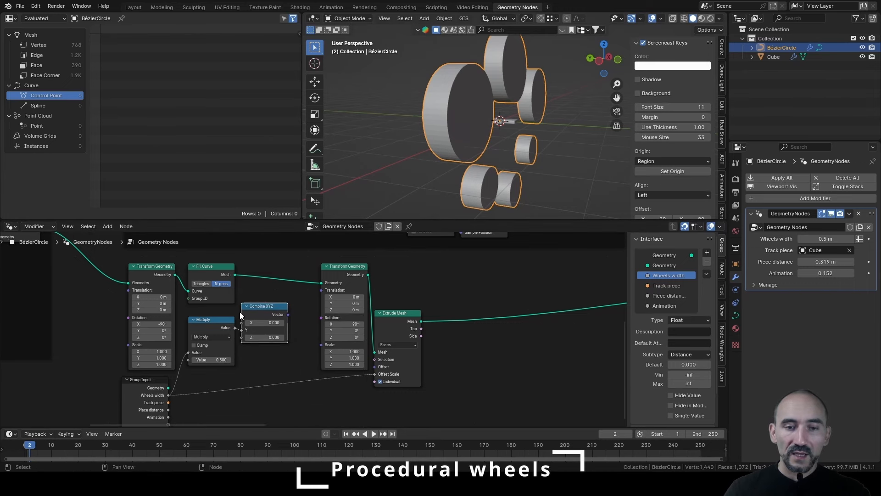
click(285, 315)
drag(298, 309, 310, 260)
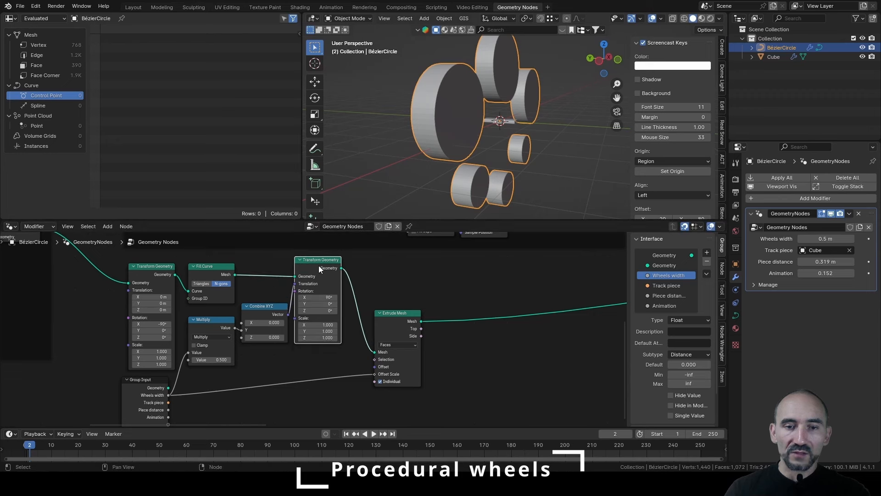
- Annotate a vertical line down the middle of the large front wheel's rim
middle_drag(415, 184, 445, 134)
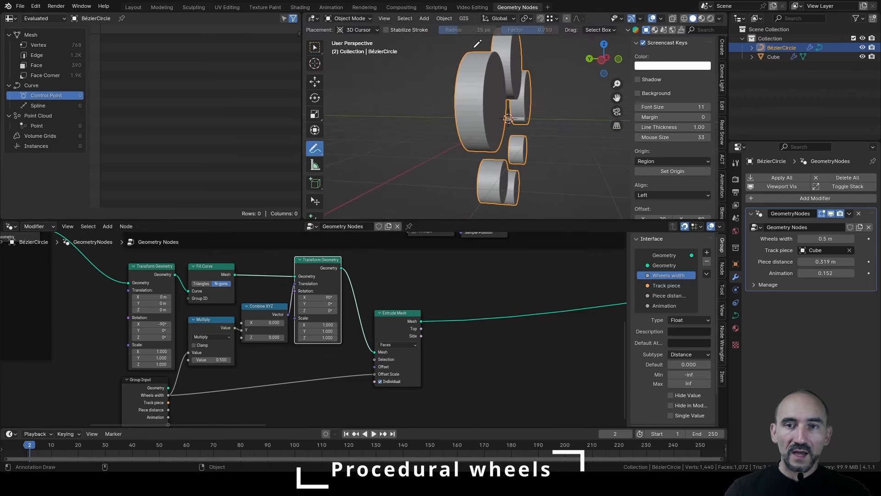
alt+drag(468, 57, 467, 141)
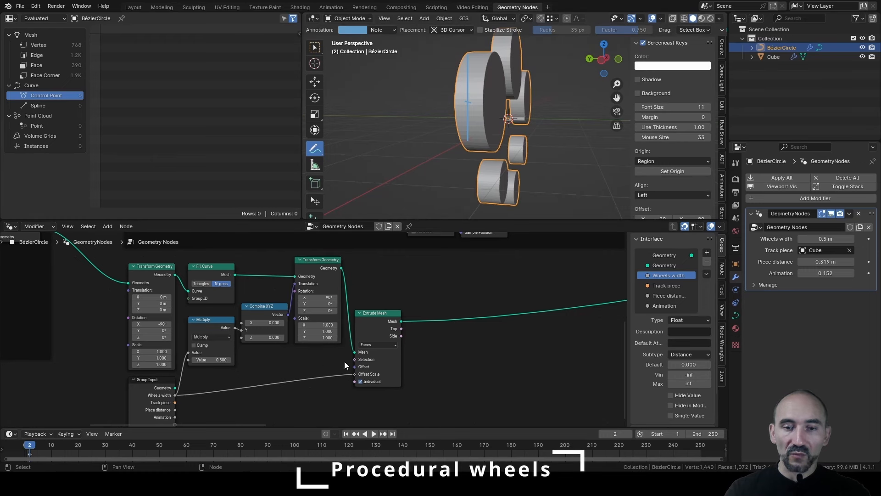
- Feed a new Vector node into Extrude Mesh's Offset and set the vector's Y to -1
drag(355, 367, 316, 363)
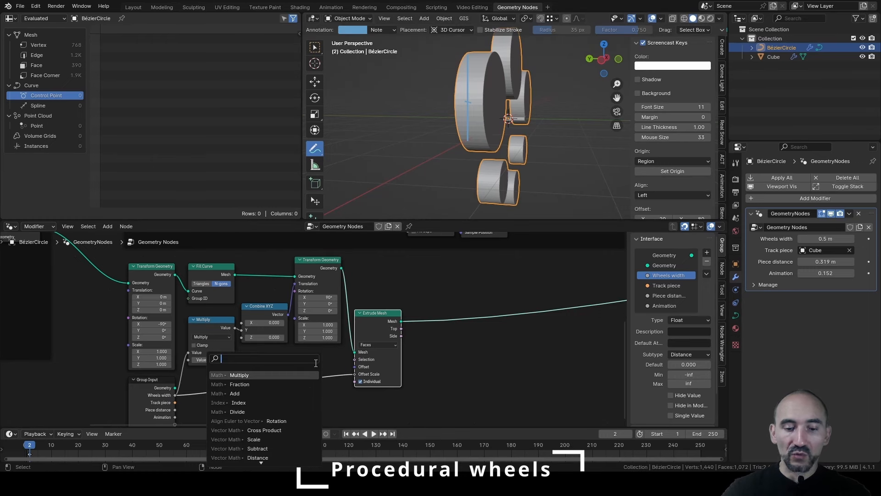
text(vec)
key(Return)
click(344, 359)
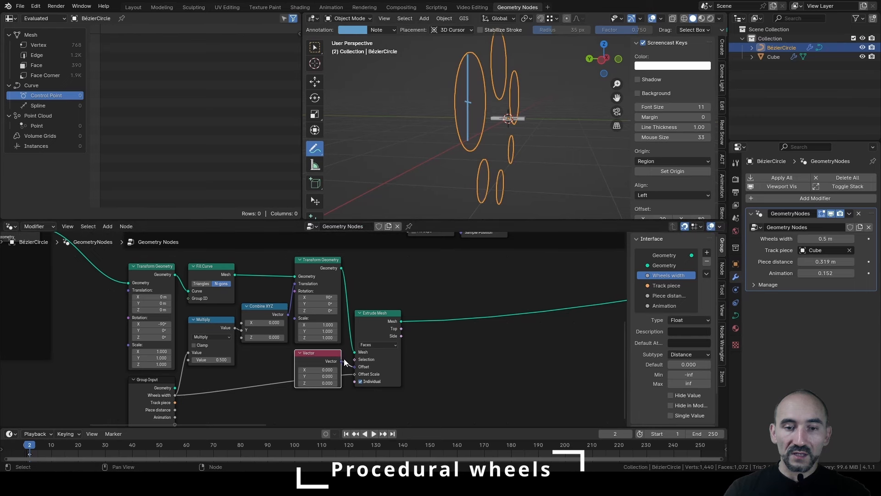
click(318, 376)
text(-1)
key(Return)
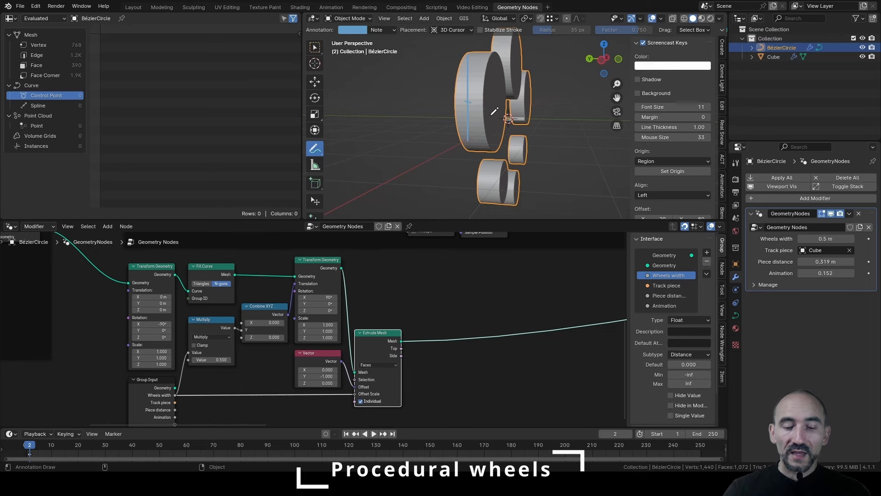
- Display face orientation in the viewport and examine both sides of the extruded wheels
right_click(490, 115)
click(469, 125)
mouse_move(472, 120)
middle_down()
mouse_move(449, 122)
mouse_move(602, 123)
mouse_move(551, 121)
middle_up()
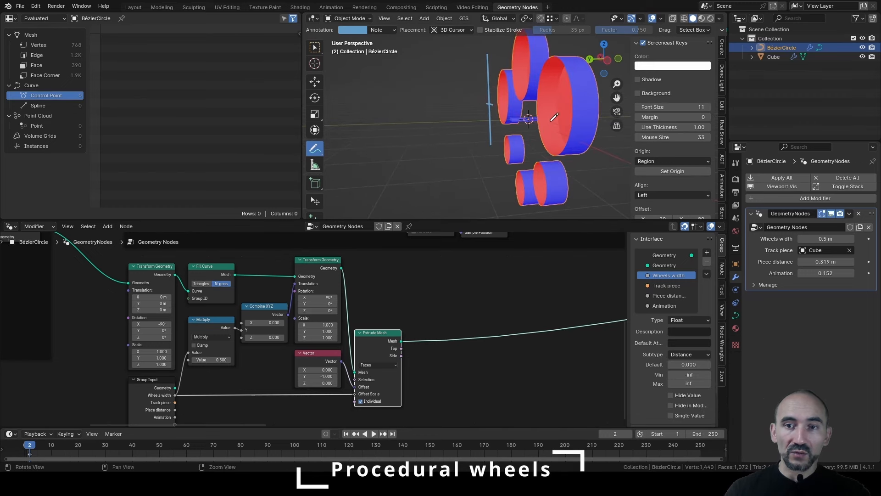
- Add a Flip Faces node fed by the second Transform Geometry, placed above Extrude Mesh, and check the flipped discs
click(376, 284)
drag(342, 270, 359, 272)
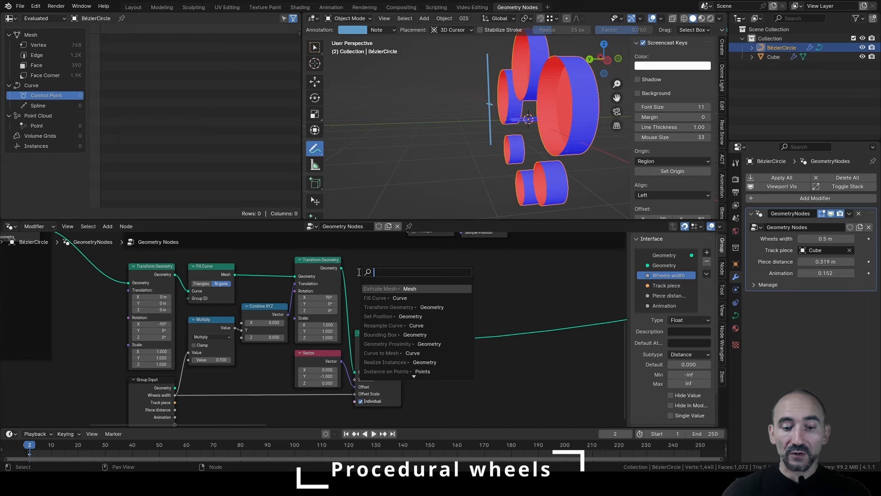
text(flip face)
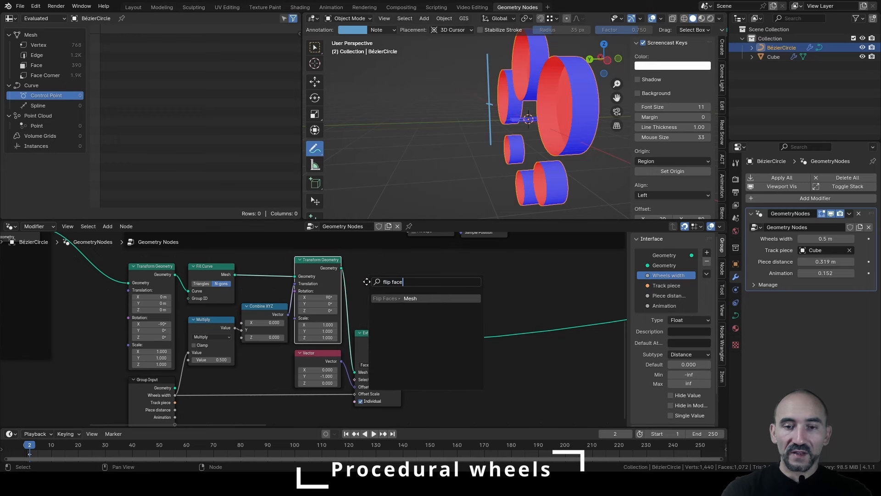
key(Return)
click(377, 268)
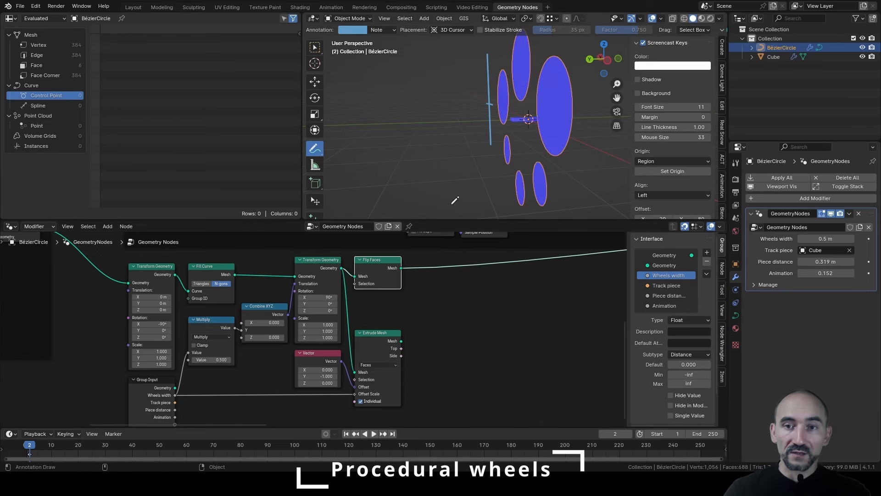
middle_drag(522, 164, 478, 165)
- Combine the Flip Faces and Extrude Mesh outputs in a new Join Geometry node and preview the closed wheels
drag(401, 267, 449, 300)
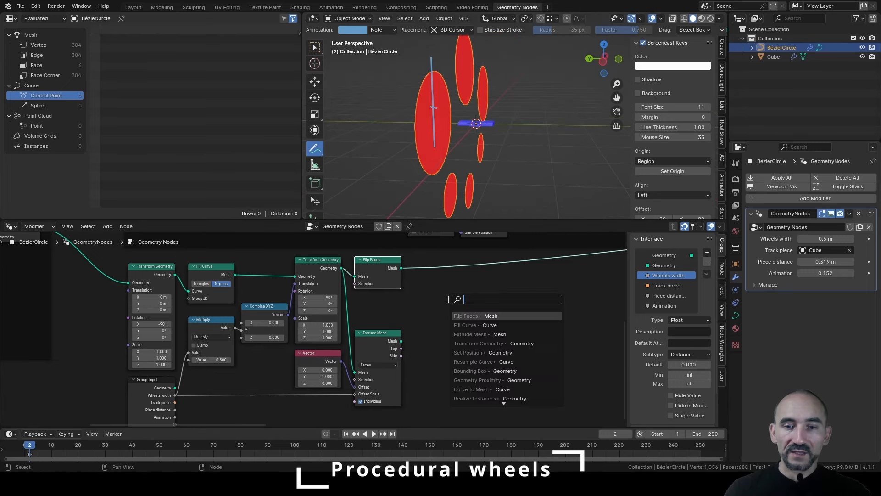
text(join)
key(Return)
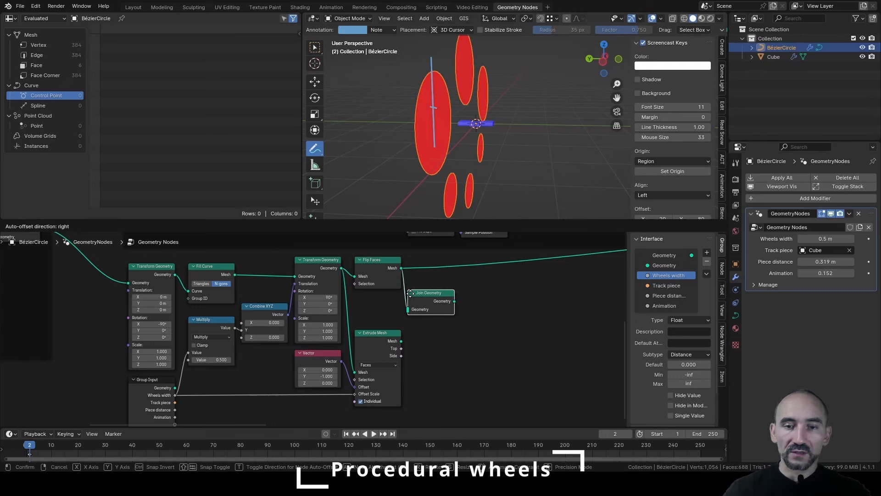
click(412, 271)
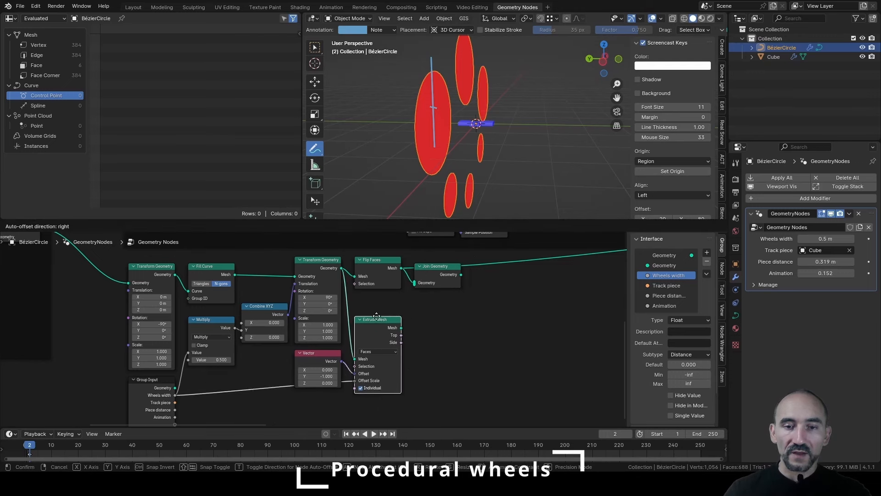
drag(376, 333, 415, 285)
click(376, 306)
click(436, 271)
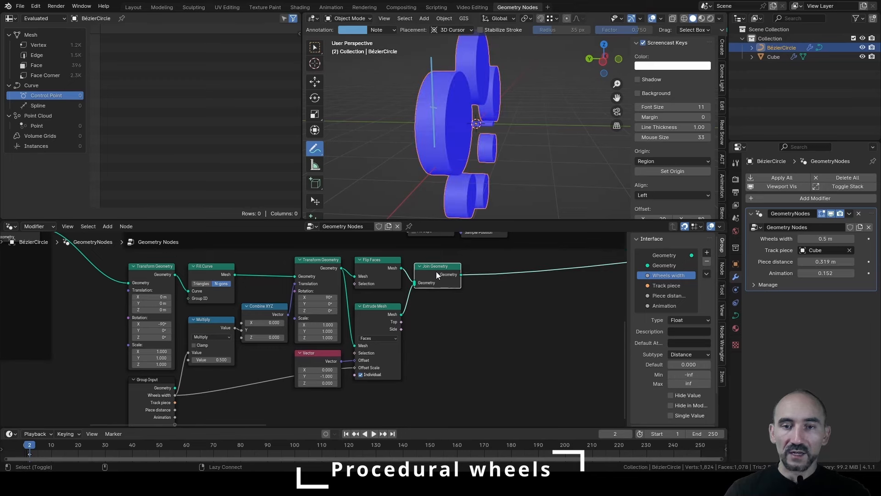
- Add a Merge by Distance node after the wheels' Join Geometry node
middle_drag(424, 202, 459, 152)
drag(461, 275, 484, 283)
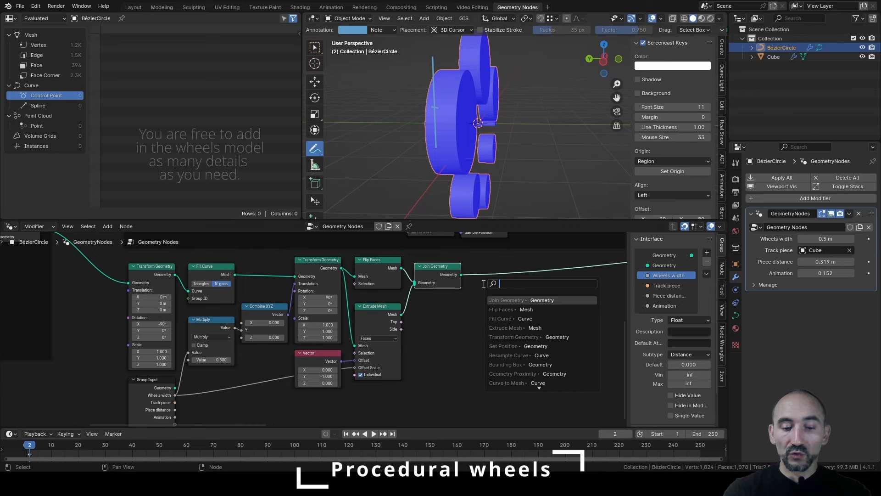
text(merge)
key(Return)
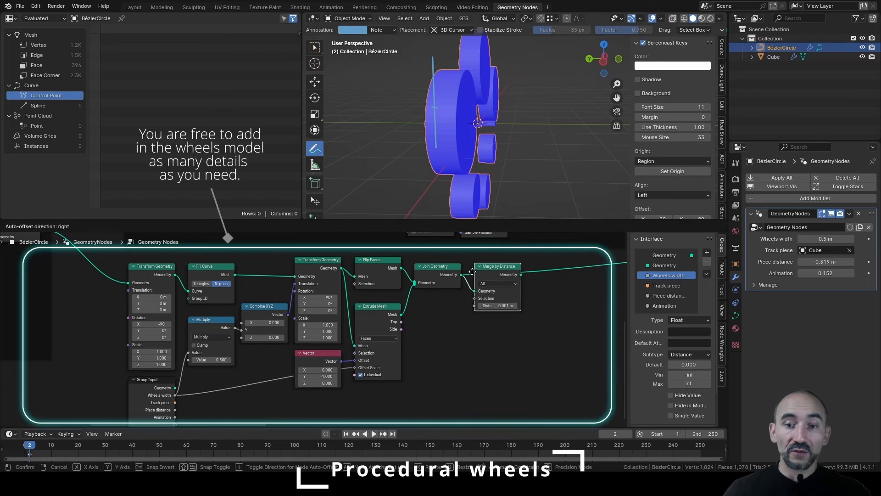
click(470, 270)
- Turn off the face orientation display and remove the annotation line from the front wheel
key(q)
click(420, 132)
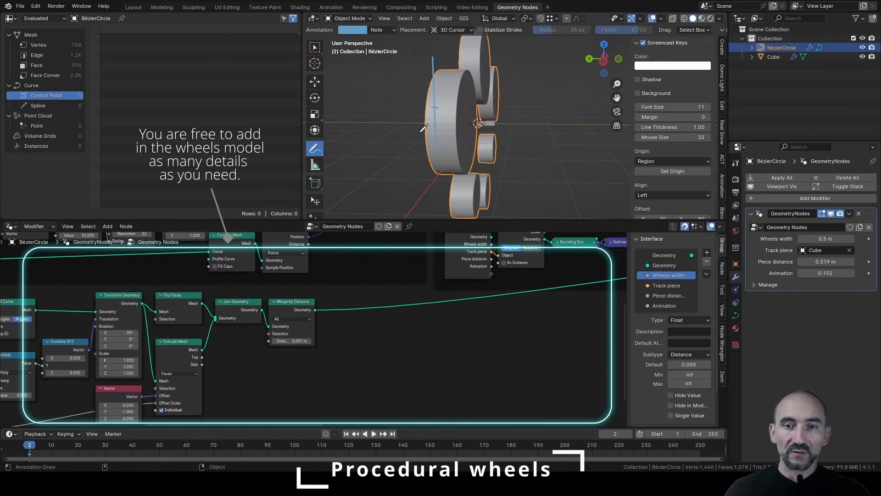
key(ctrl+z)
scroll(466, 127, down, 3)
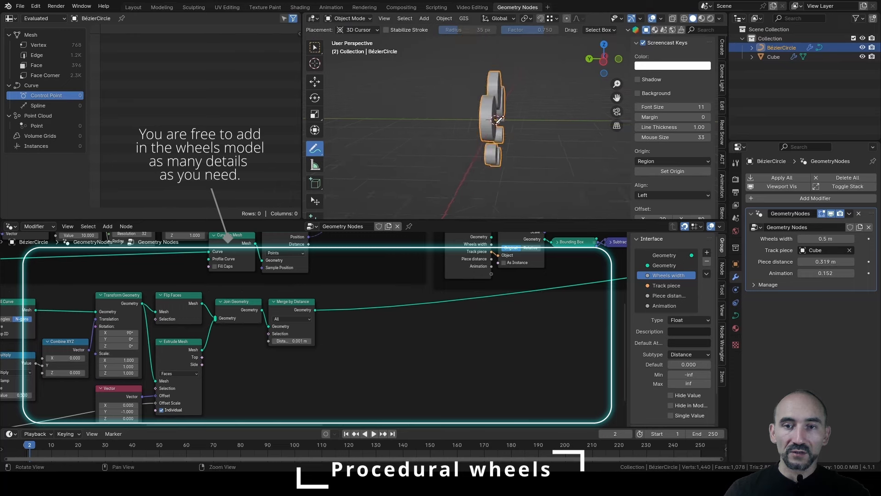
key(w)
middle_drag(593, 104, 526, 109)
scroll(526, 110, up, 2)
shift+middle_drag(470, 116, 514, 113)
scroll(514, 114, down, 1)
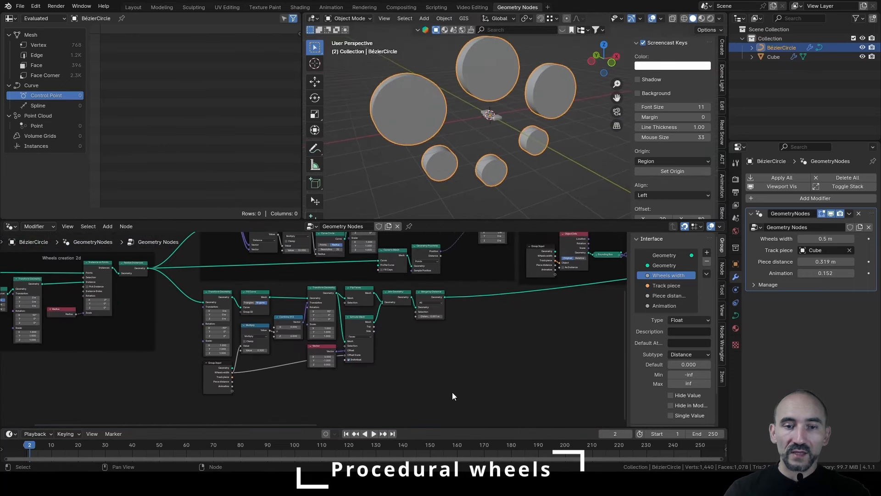
- Group all the wheel extrusion nodes, from Transform Geometry to Merge by Distance, in a frame labelled "2d Wheels"
drag(454, 396, 197, 292)
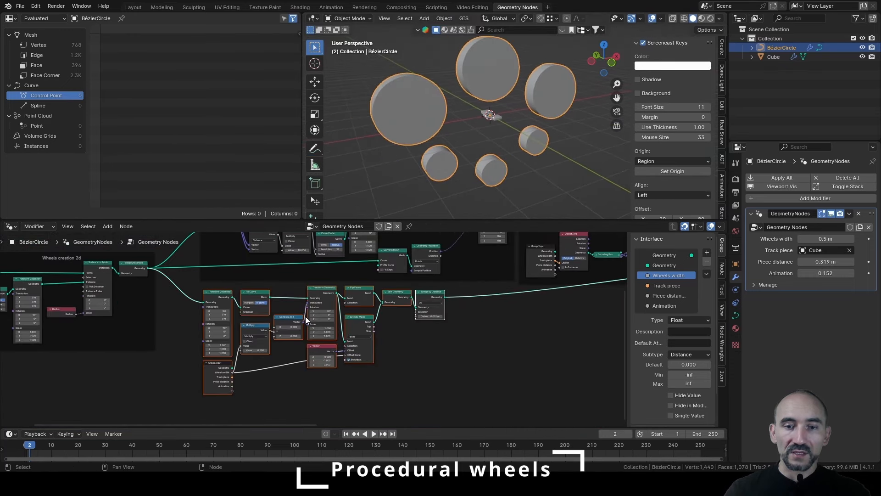
key(ctrl+j)
key(F2)
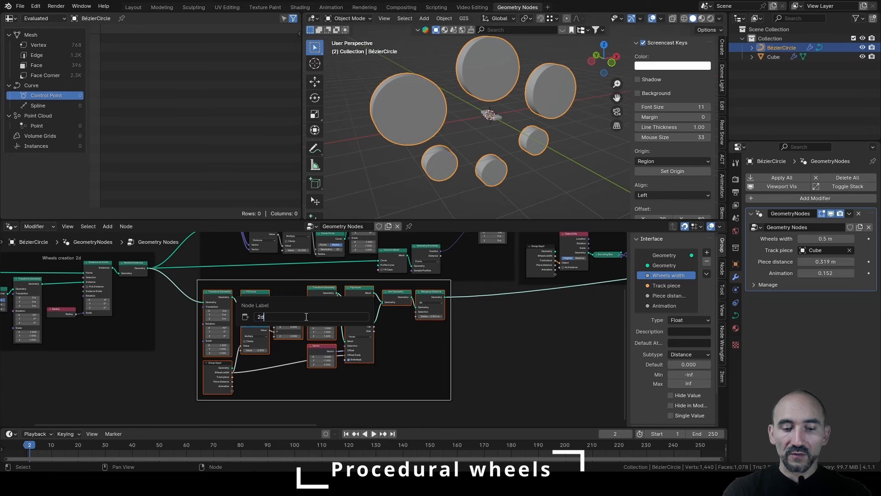
text(2d Wheels)
key(Return)
- Join the wheels' Merge by Distance output with the track instances' output and feed the result to Group Output
scroll(456, 309, down, 3)
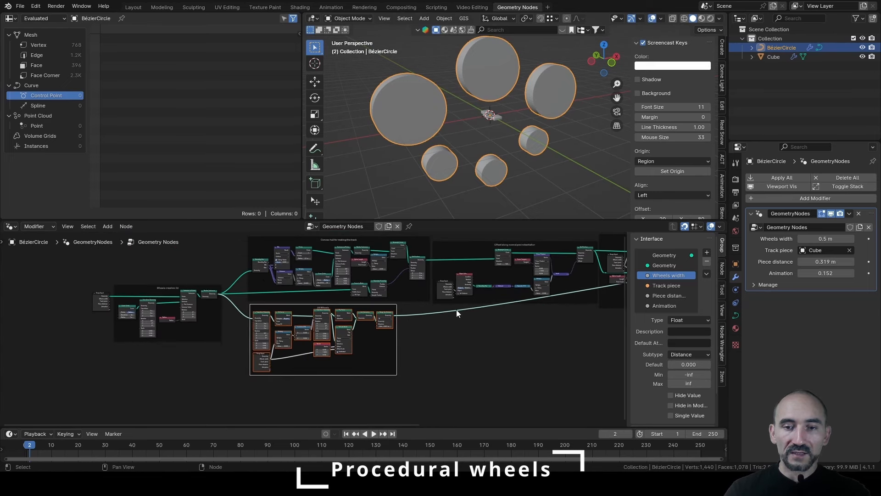
middle_drag(456, 310, 193, 325)
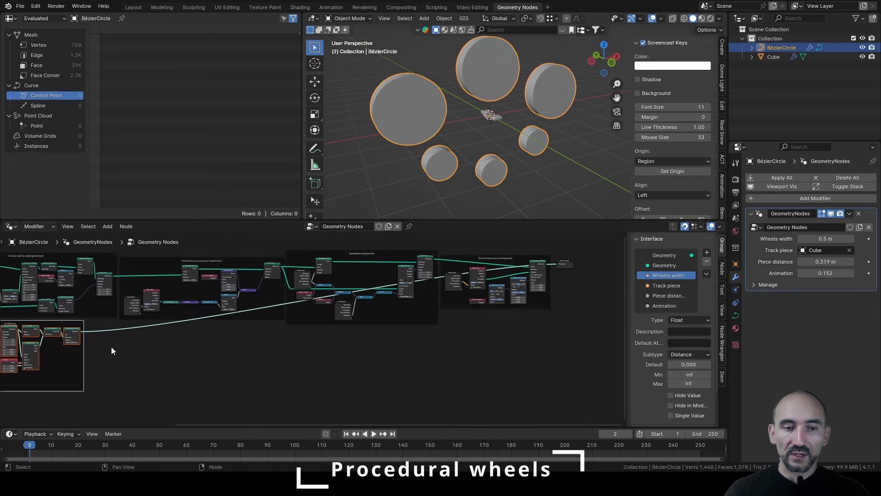
ctrl+shift+right_drag(71, 339, 536, 266)
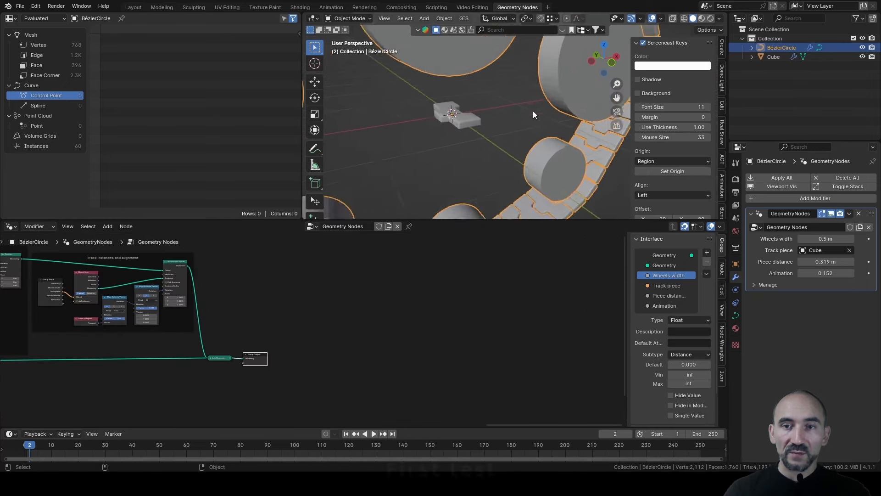
- Add a Smooth by Angle modifier to BézierCircle and enable Ignore Sharpness
middle_drag(533, 111, 466, 115)
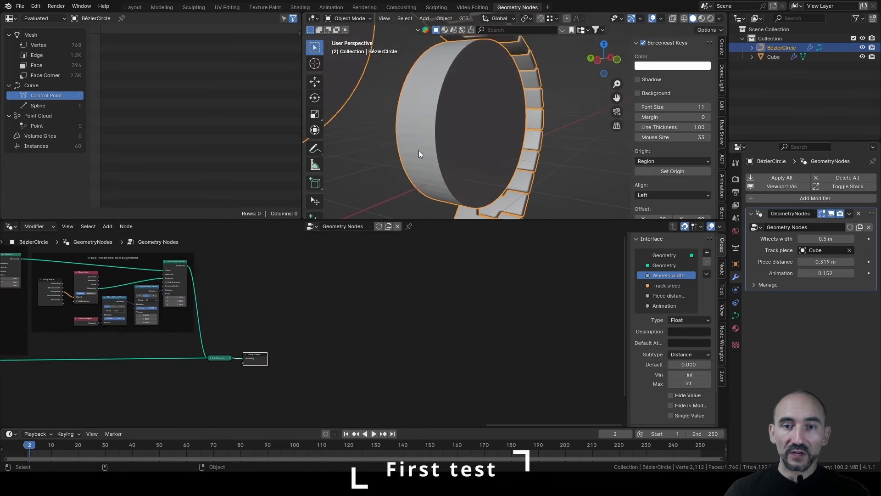
click(814, 198)
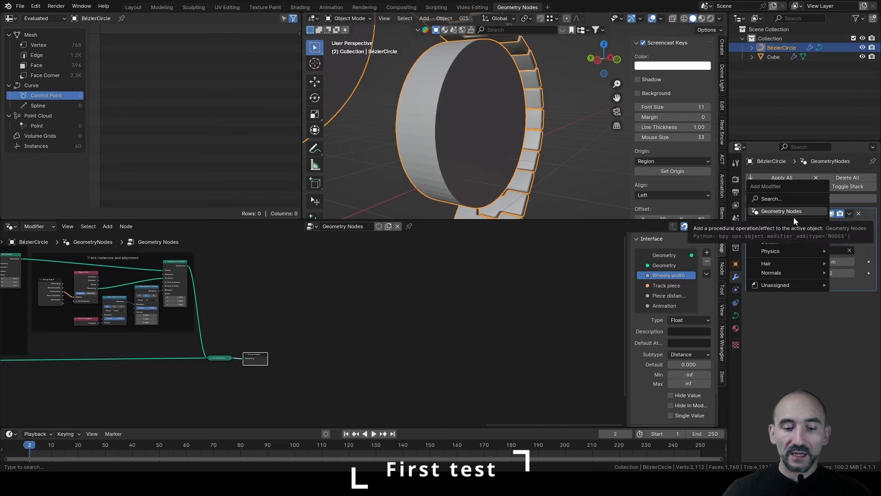
text(smooth)
key(Down)
key(Return)
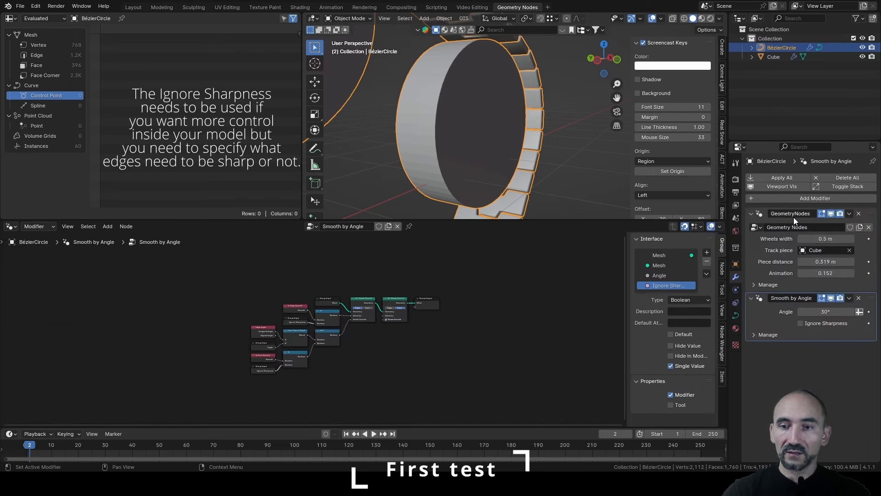
click(810, 324)
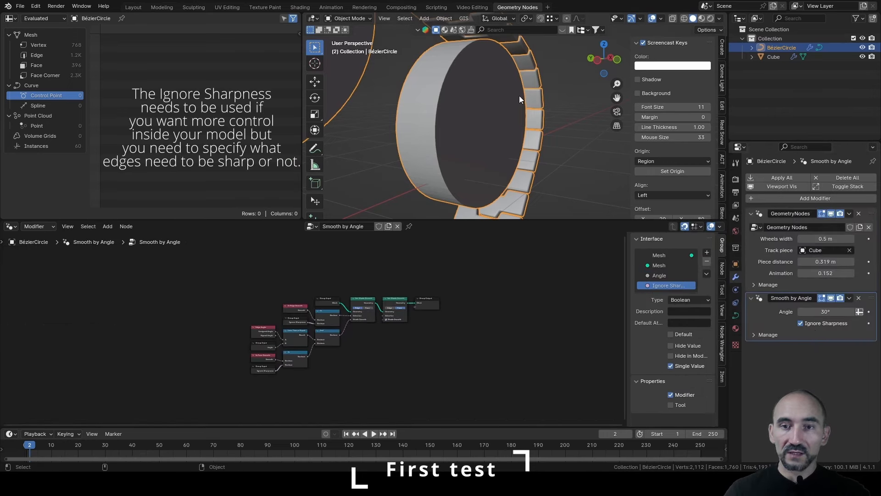
- Hide the Cube object in the viewport and rename the Geometry Nodes node group to "Tank track"
middle_drag(519, 96, 408, 167)
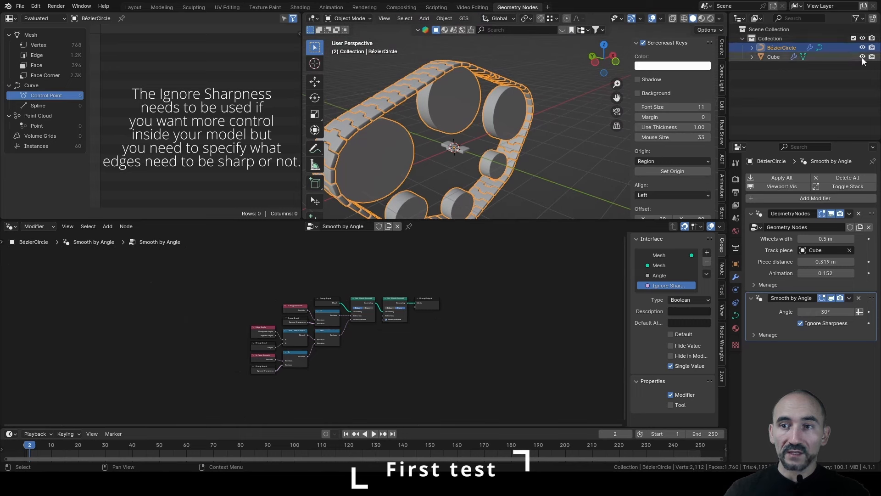
click(863, 57)
click(781, 231)
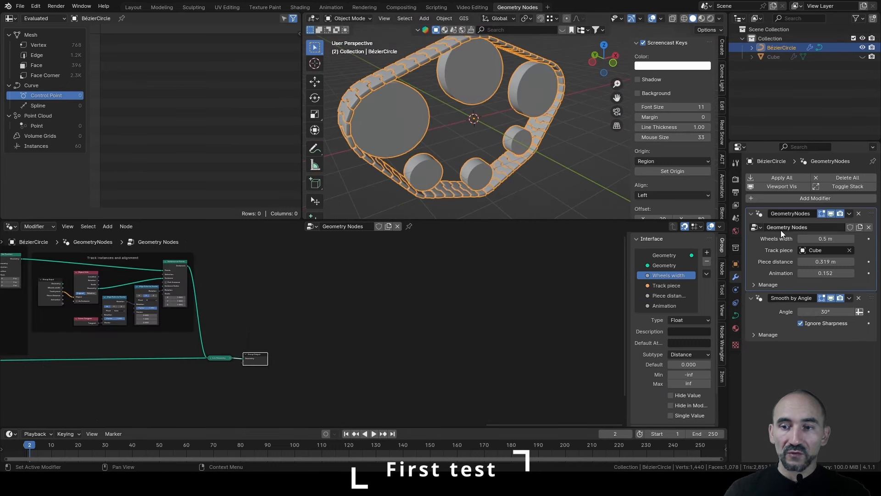
double_click(782, 232)
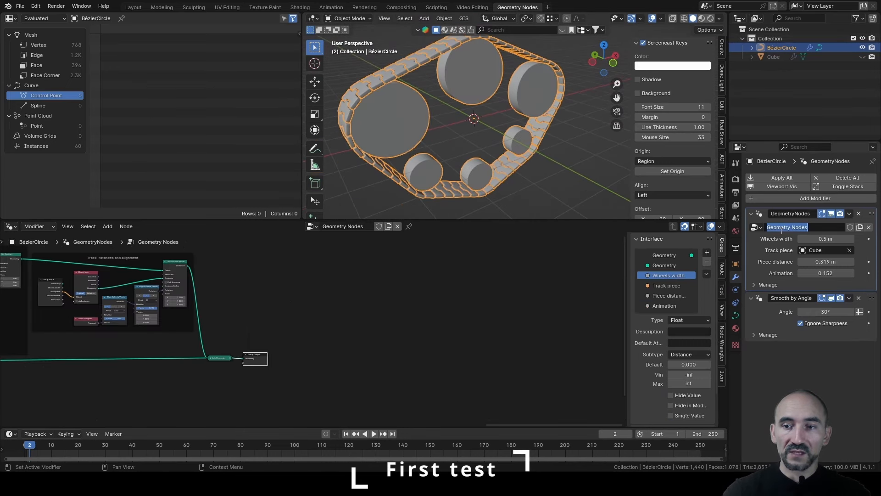
text(Tan)
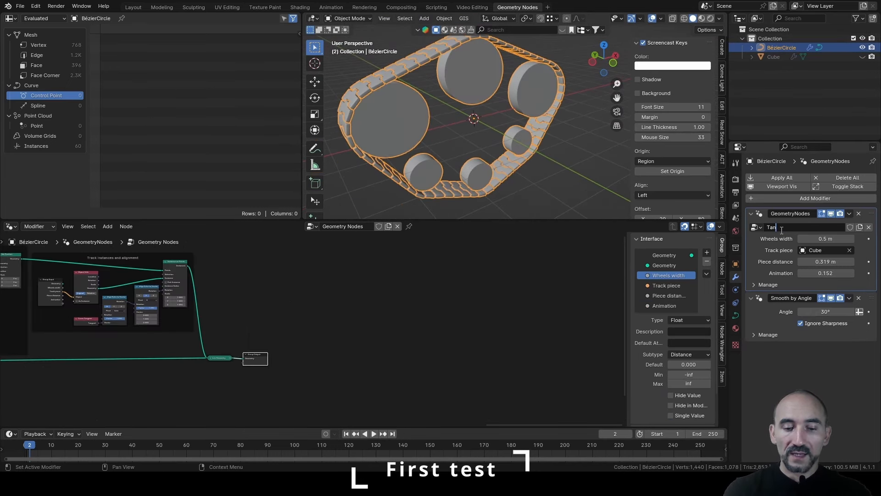
key(Return)
- Rename the BézierCircle object to "Tank track"
double_click(782, 48)
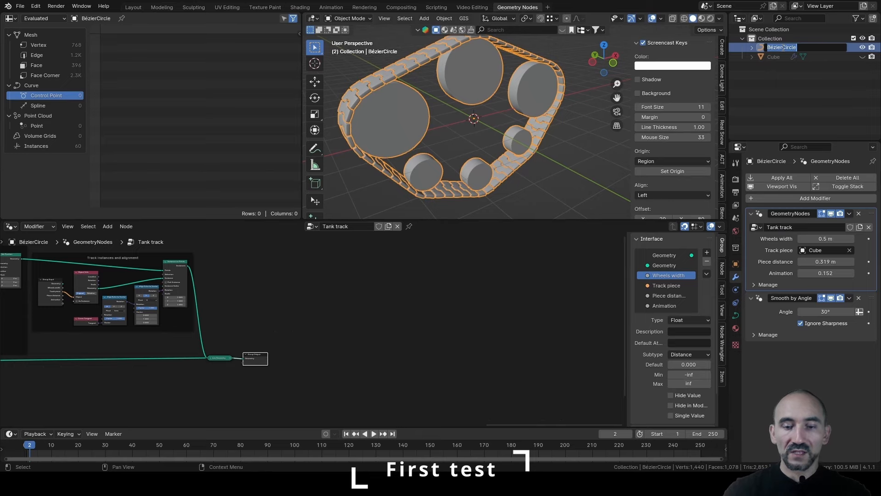
text(Tank track)
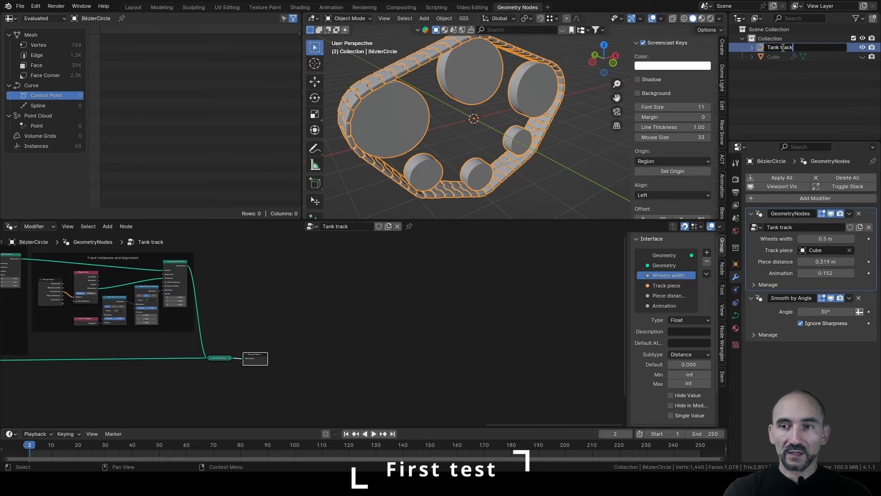
key(Return)
- Switch to the Layout workspace and enter Edit Mode on the Tank track curve
click(133, 7)
scroll(376, 183, down, 4)
middle_drag(439, 214, 422, 171)
scroll(395, 191, down, 3)
key(Tab)
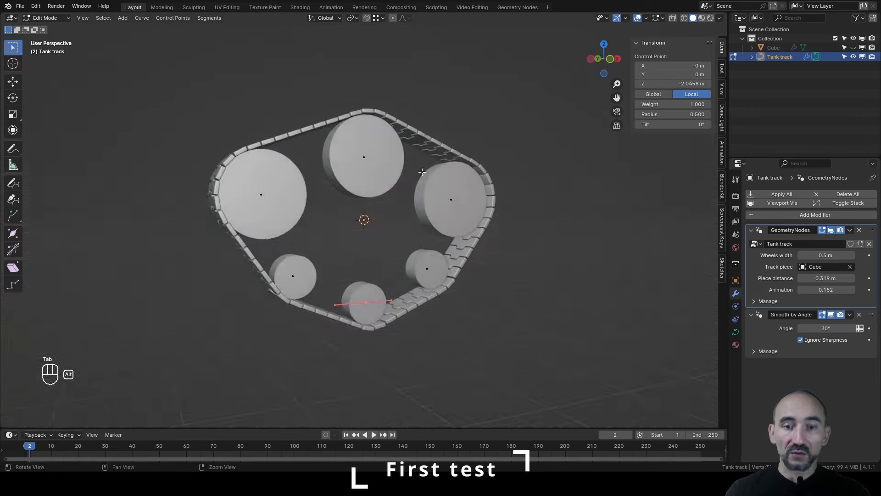
- Move the small lower-right wheel's control point, with Y locked, to about X 2.14 m, Z -1.59 m
alt+drag(419, 182, 429, 192)
scroll(429, 192, up, 2)
click(442, 280)
key(g)
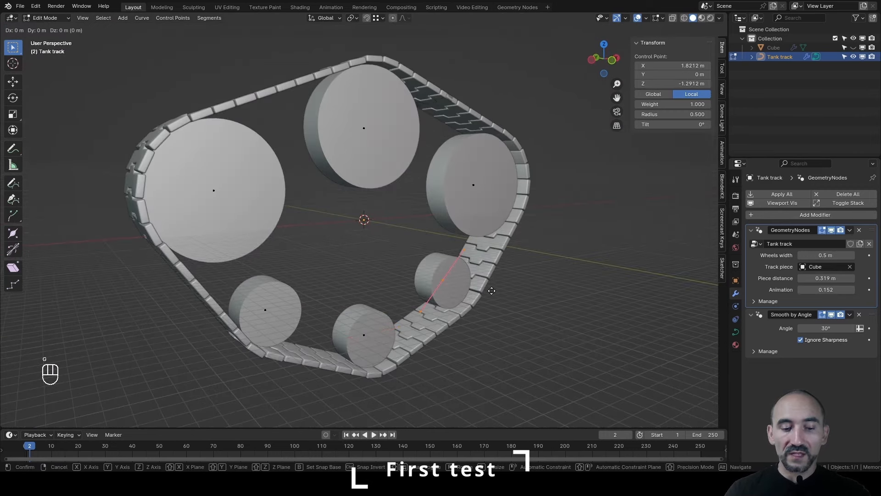
key(shift+y)
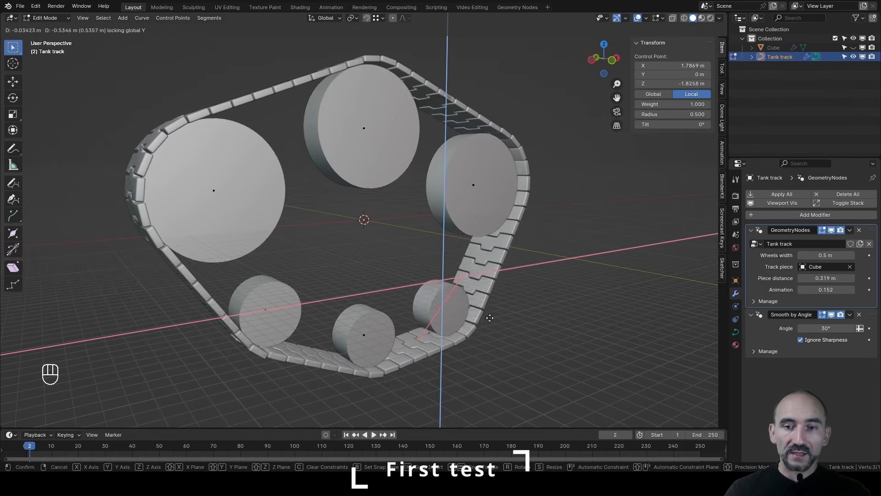
click(500, 309)
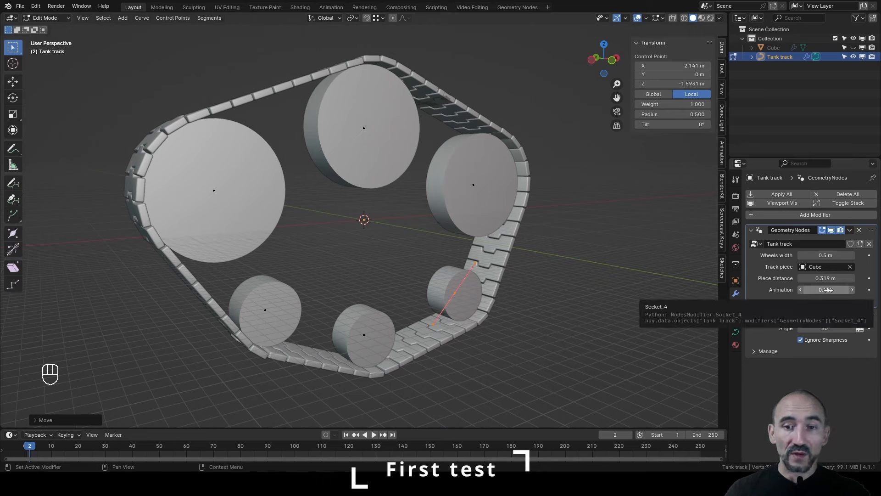
- Subdivide the curve segment between the lower-middle and lower-right wheels to add a wheel between them
click(479, 312)
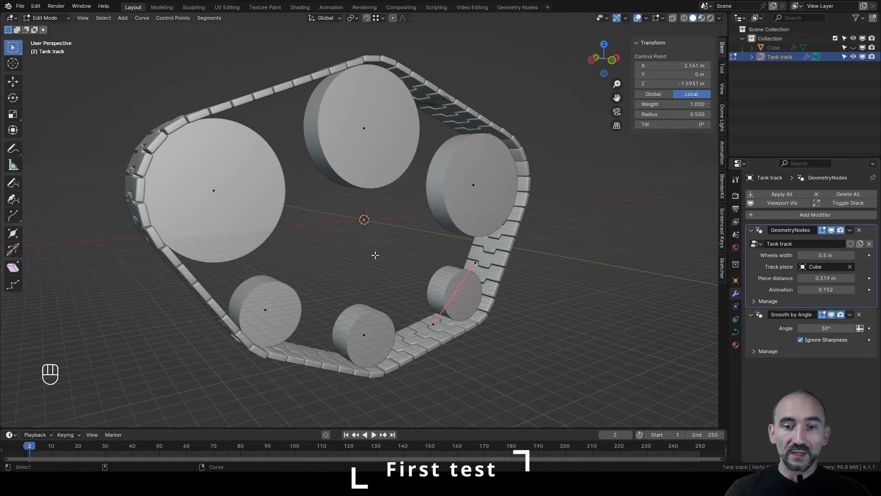
drag(324, 257, 482, 363)
right_click(452, 326)
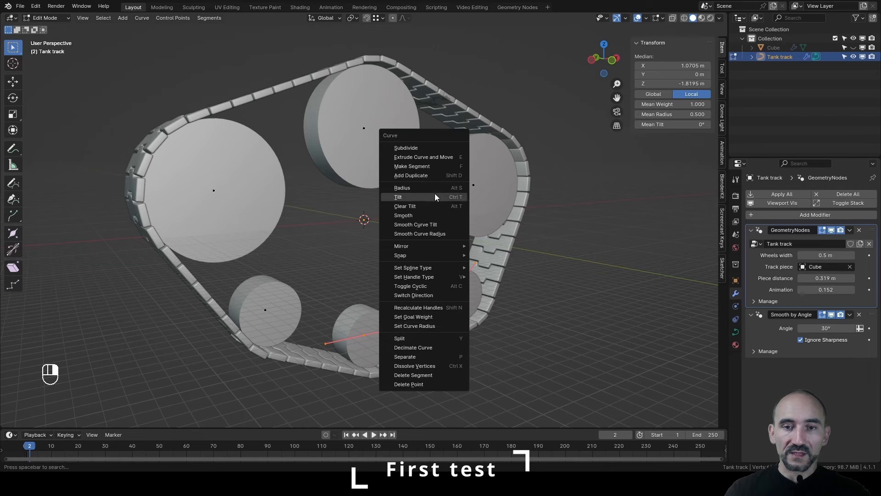
click(428, 149)
- Move the newly added wheel's control point, with Y locked, to about X 1.40 m, Z -3.07 m
click(416, 323)
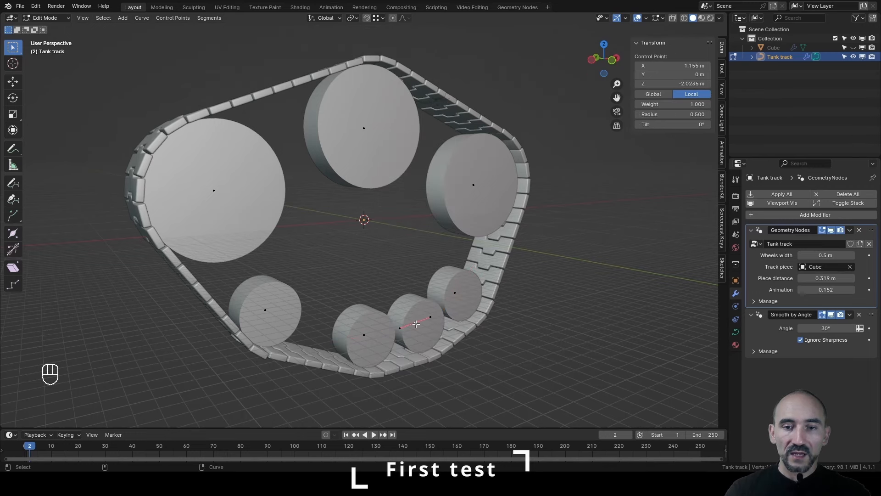
key(g)
key(shift+y)
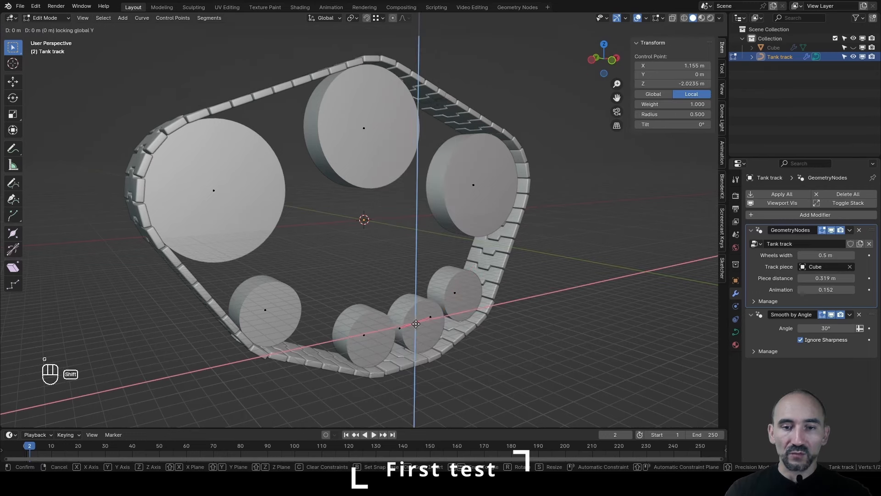
click(426, 374)
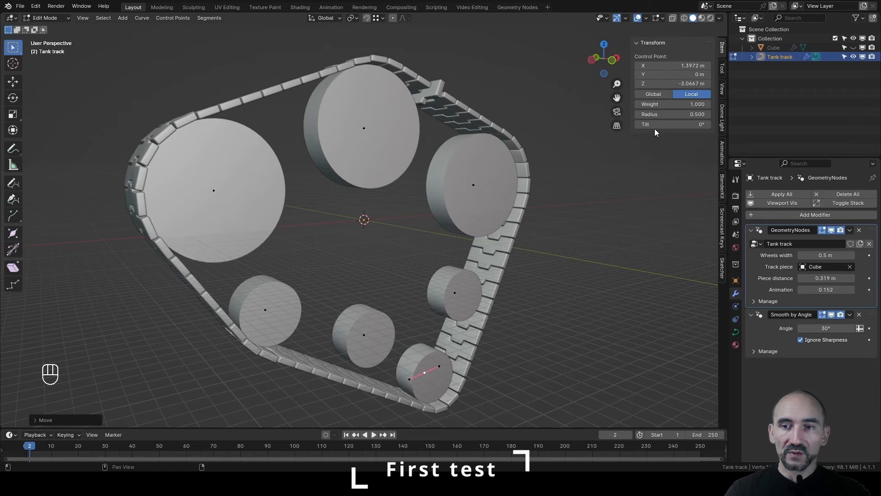
- Increase the radius of the added wheel's control point to about 0.857
shift+drag(673, 114, 837, 114)
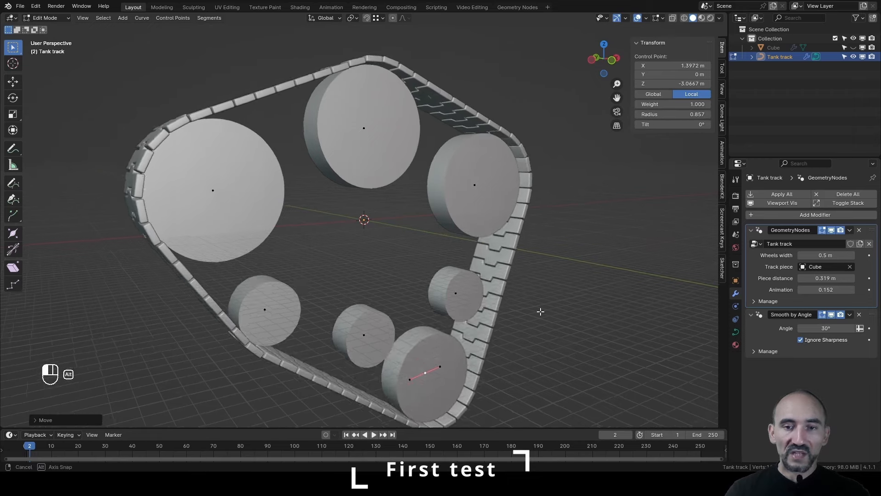
middle_drag(540, 311, 564, 295)
scroll(564, 295, down, 2)
- Create a new material on the Tank track object with Metallic 1.000 and Roughness 0.1
click(736, 345)
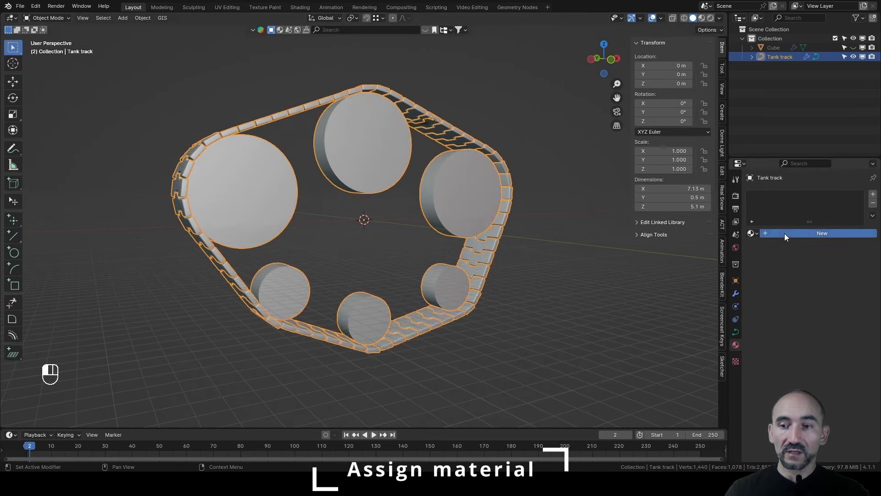
click(785, 235)
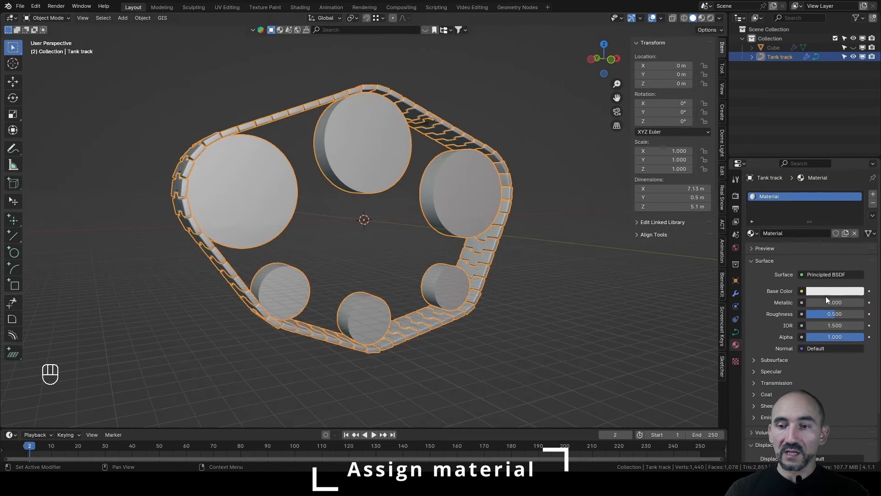
mouse_move(817, 302)
mouse_down()
mouse_move(866, 306)
mouse_move(809, 314)
mouse_up()
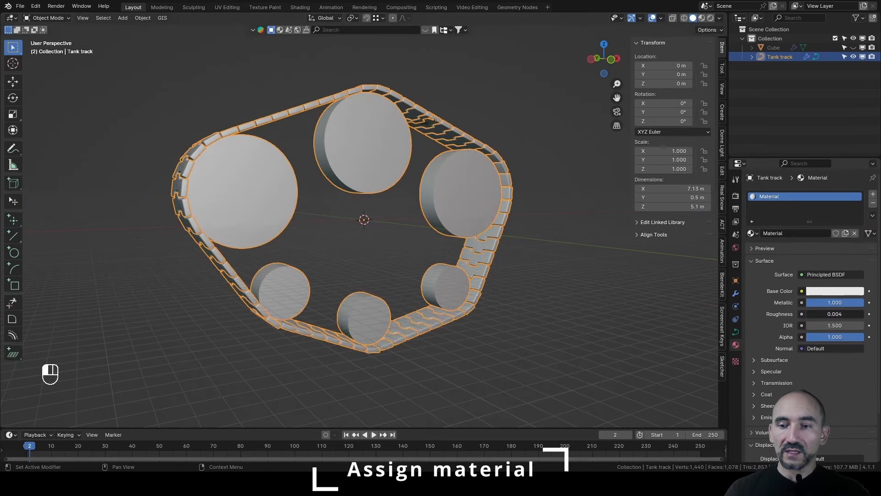
click(810, 314)
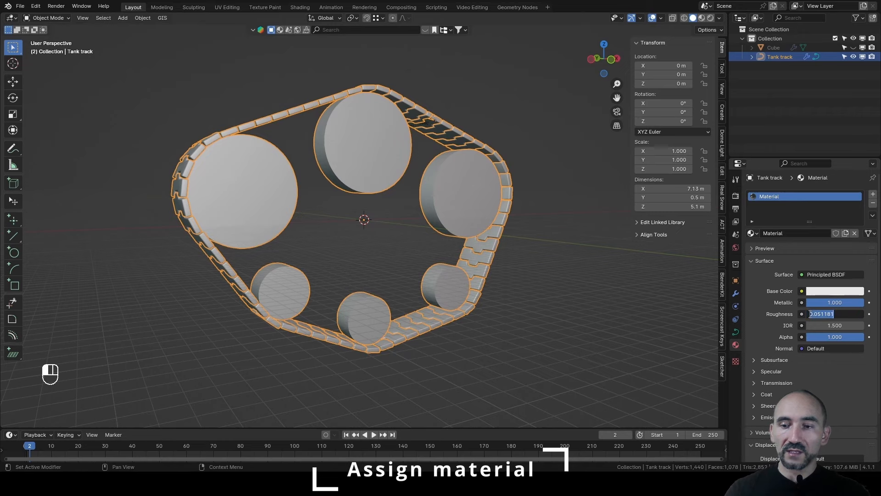
text(0.1)
key(Return)
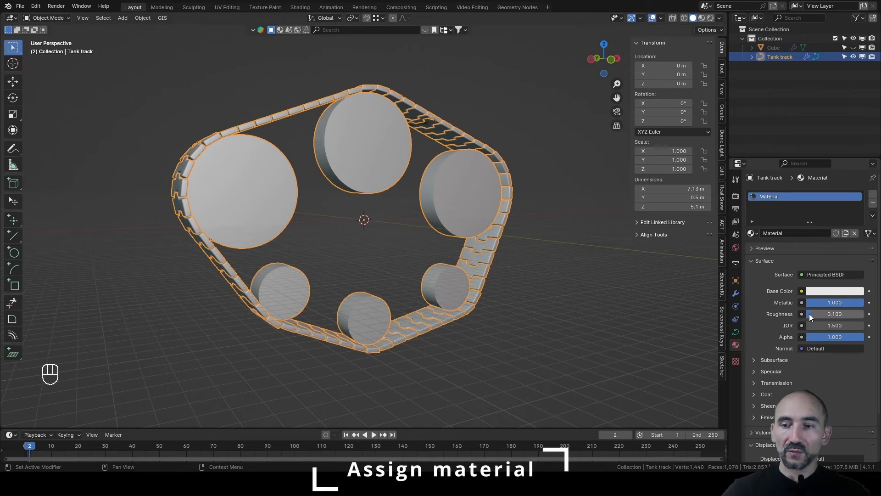
- In the Geometry Nodes workspace, insert a Set Material node between Join Geometry and Group Output and assign it the new material
click(517, 7)
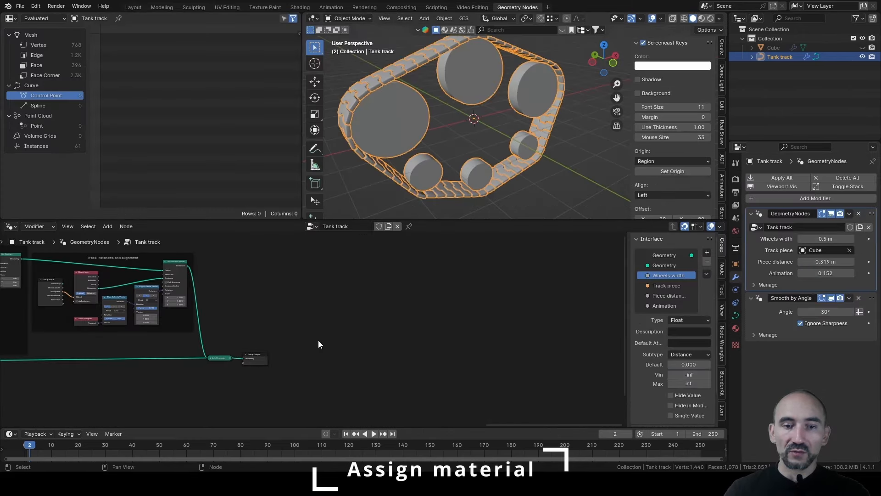
scroll(211, 347, up, 3)
drag(211, 346, 430, 342)
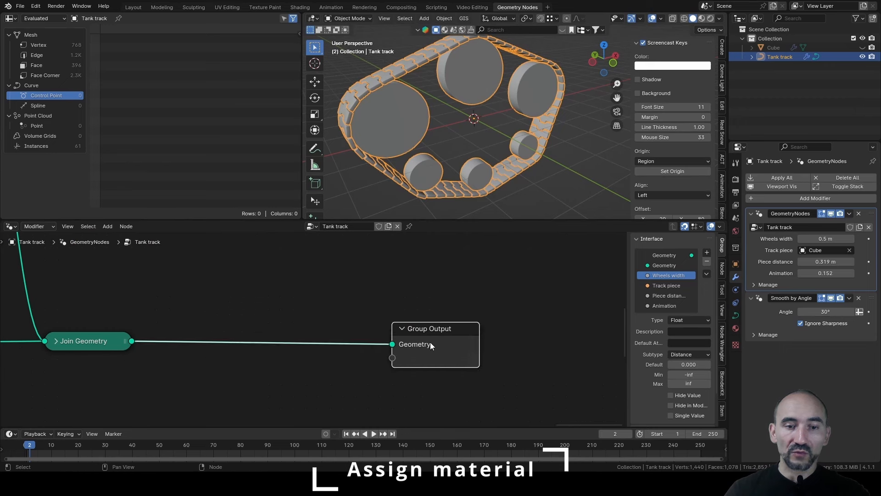
key(shift+a)
text(set mat)
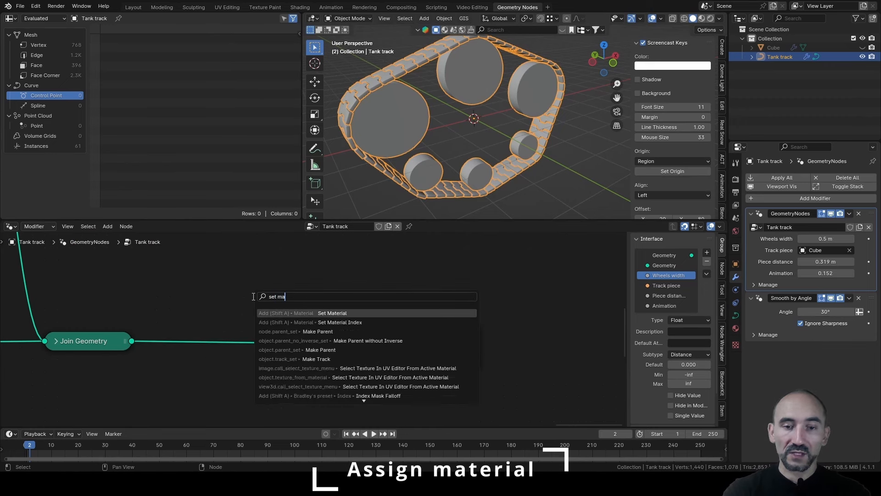
key(Return)
click(178, 296)
click(220, 362)
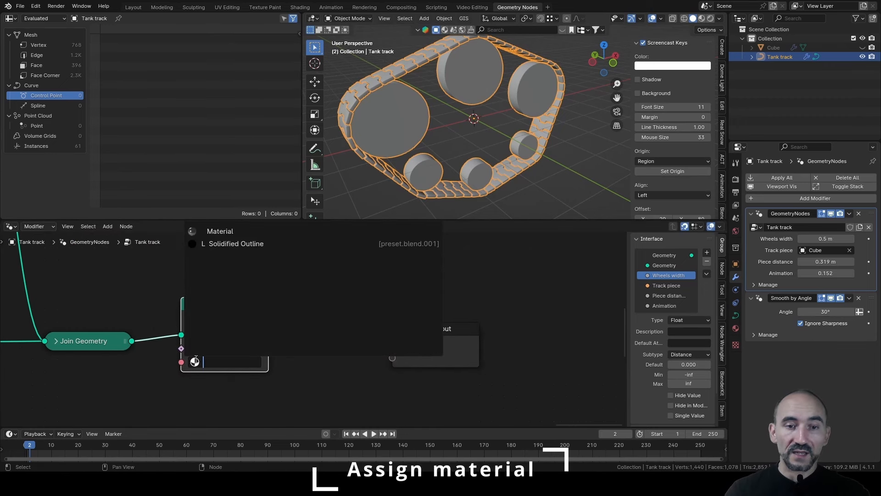
click(224, 232)
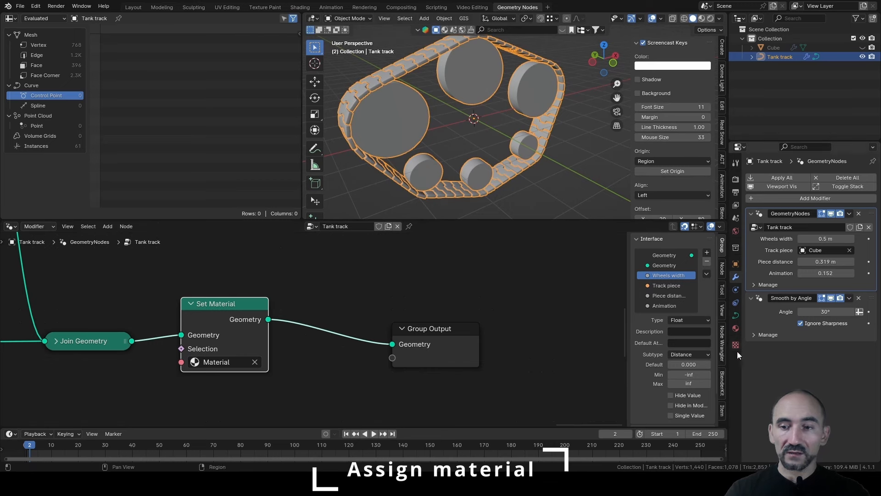
- Rename the material to "Tank track" and save the file
click(736, 328)
click(786, 216)
text(Tank tr)
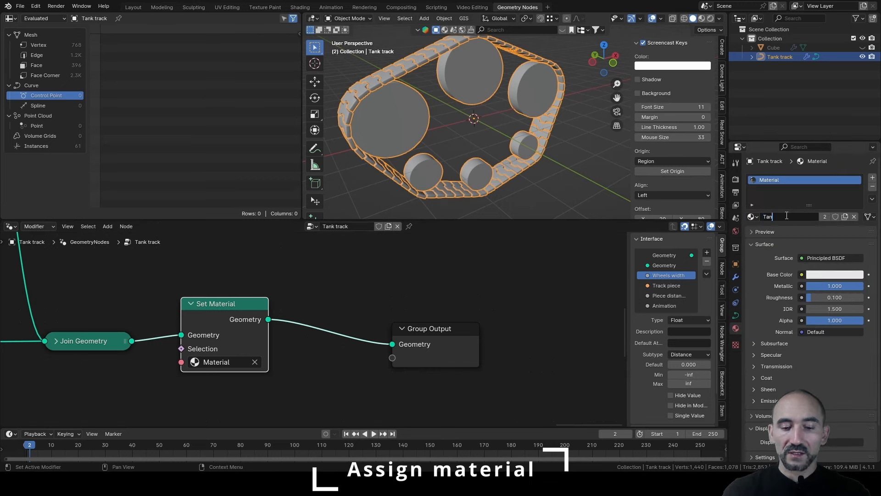
text(ack)
key(Return)
key(ctrl+s)
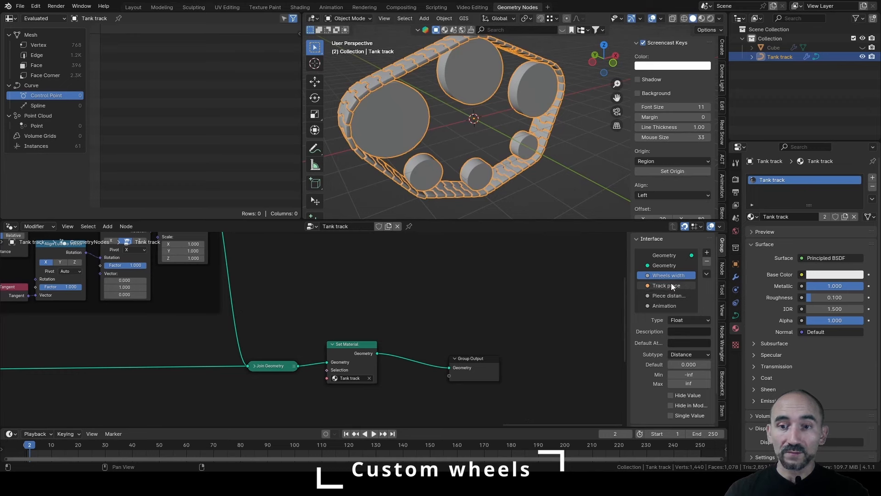
- Examine the nodes in the 2d Wheels frame and the wheels in the 3D view
scroll(163, 334, down, 11)
middle_drag(164, 335, 218, 303)
scroll(290, 317, up, 2)
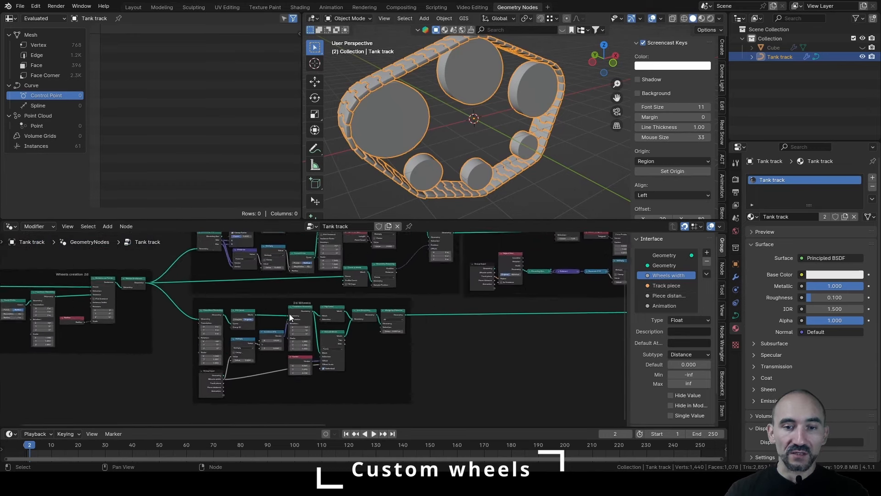
scroll(290, 317, up, 2)
middle_drag(470, 136, 483, 125)
scroll(483, 127, up, 2)
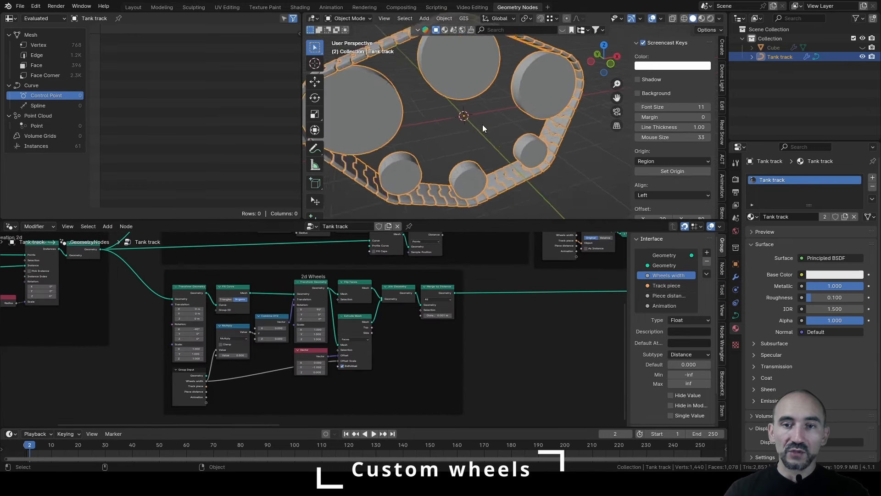
scroll(477, 126, up, 2)
scroll(475, 131, up, 1)
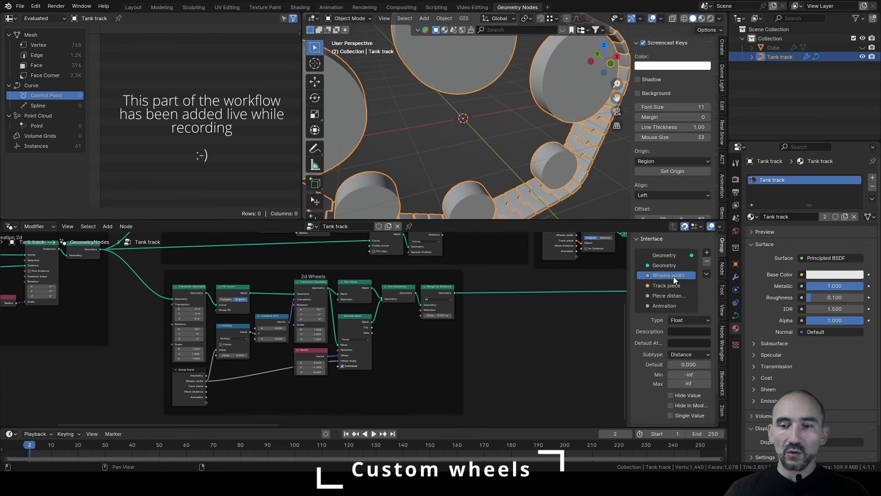
- Add an Object-type group input named "Custom wheel" below Wheels width
click(707, 252)
click(719, 260)
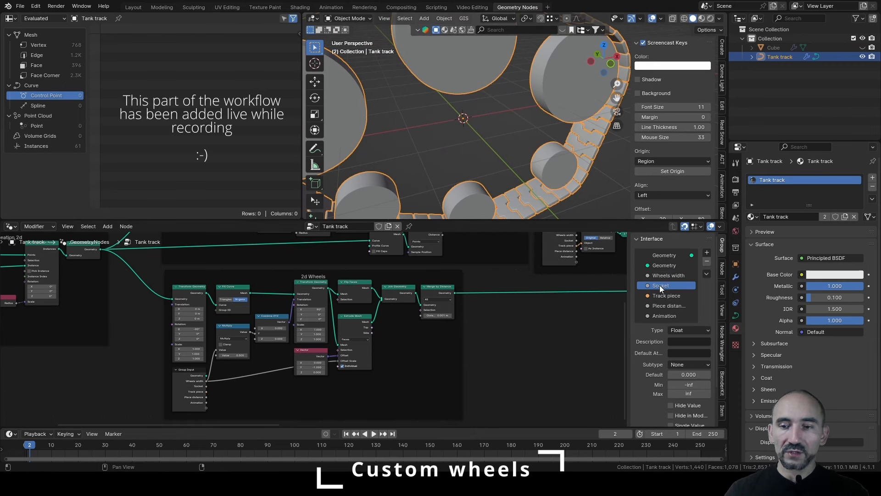
click(687, 330)
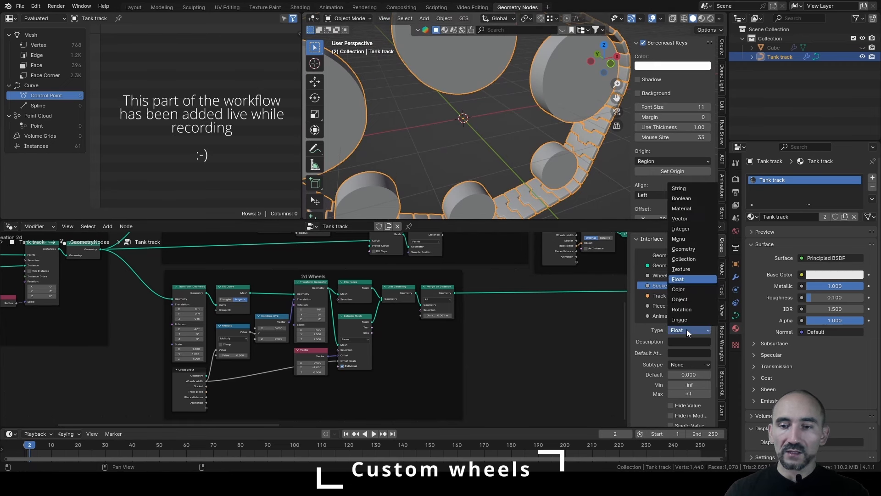
click(688, 299)
double_click(668, 285)
text(Cu)
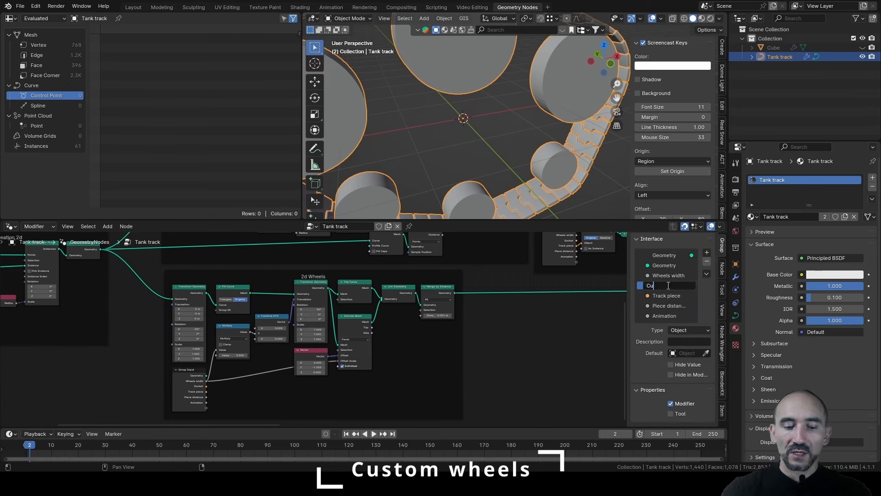
text(stom wheel)
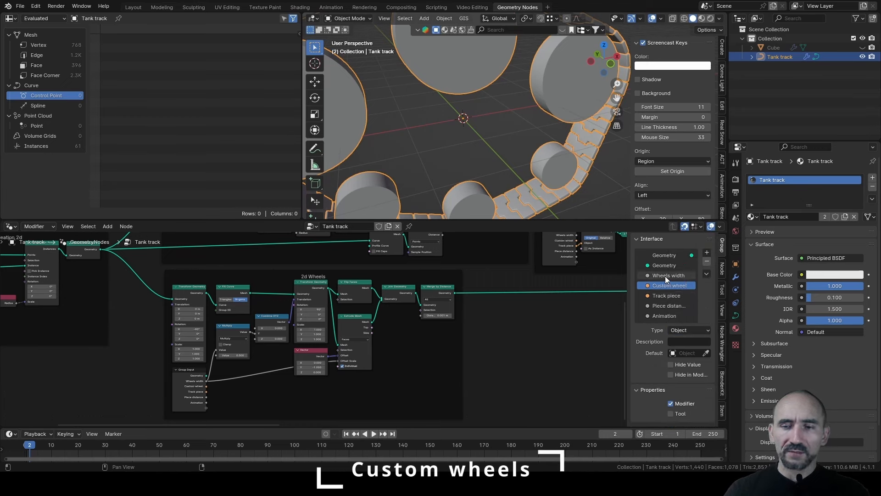
- Add another group input named "Use custom wheel" between Wheels width and Custom wheel
click(665, 277)
click(716, 263)
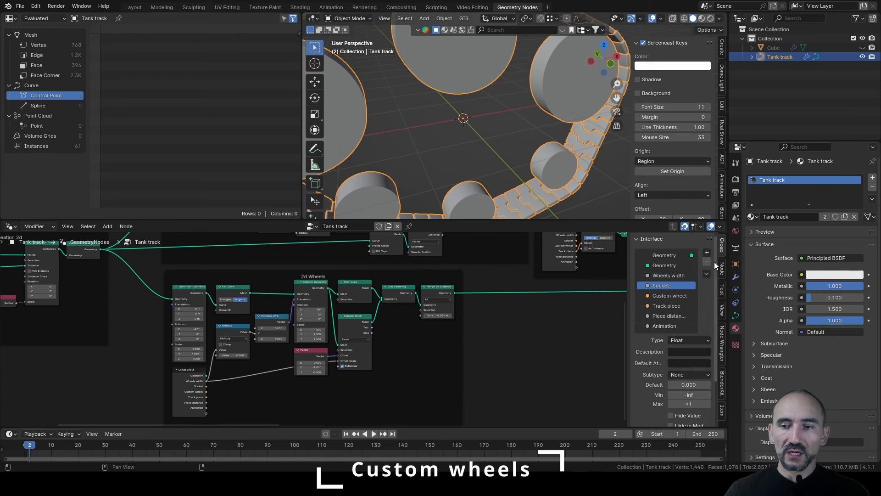
double_click(661, 286)
text(Use)
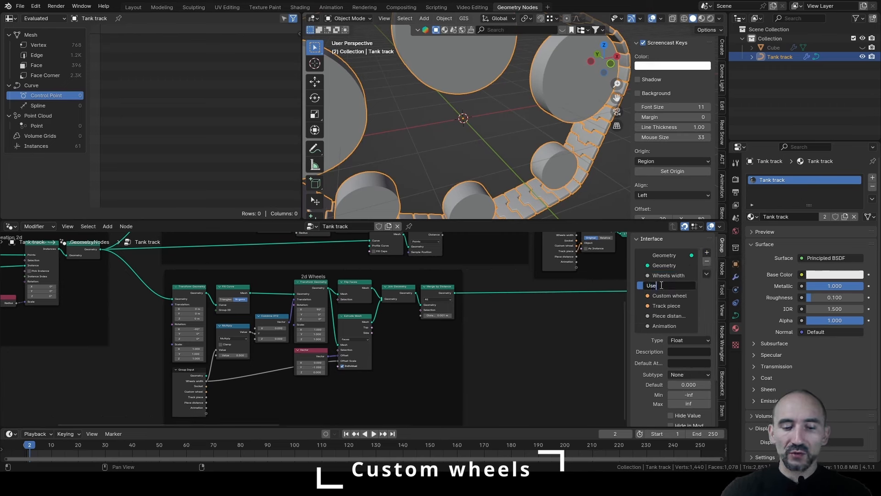
text( custom wheel)
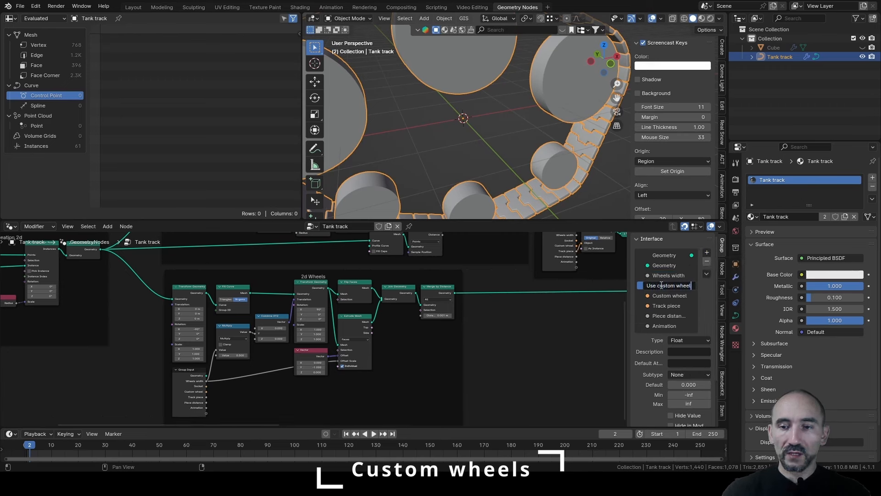
- Make the Use custom wheel input a Boolean with Single Value enabled, show the modifier settings and save the file
click(690, 339)
click(691, 207)
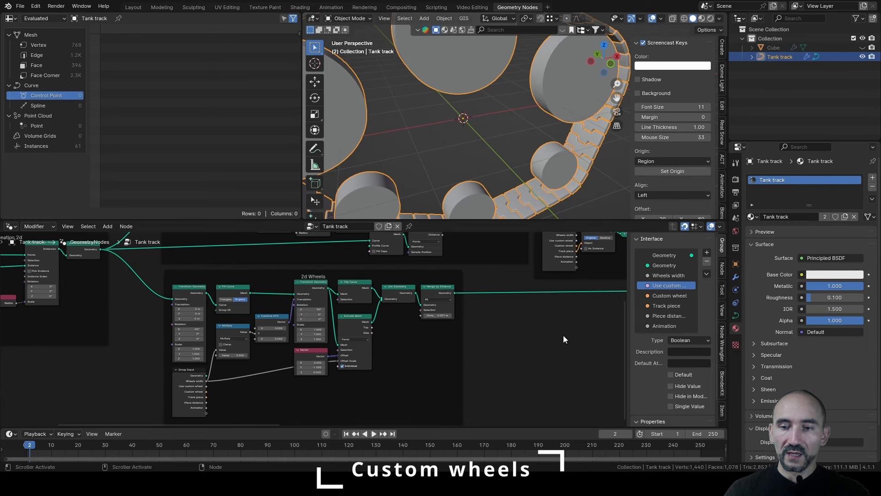
click(687, 406)
click(735, 277)
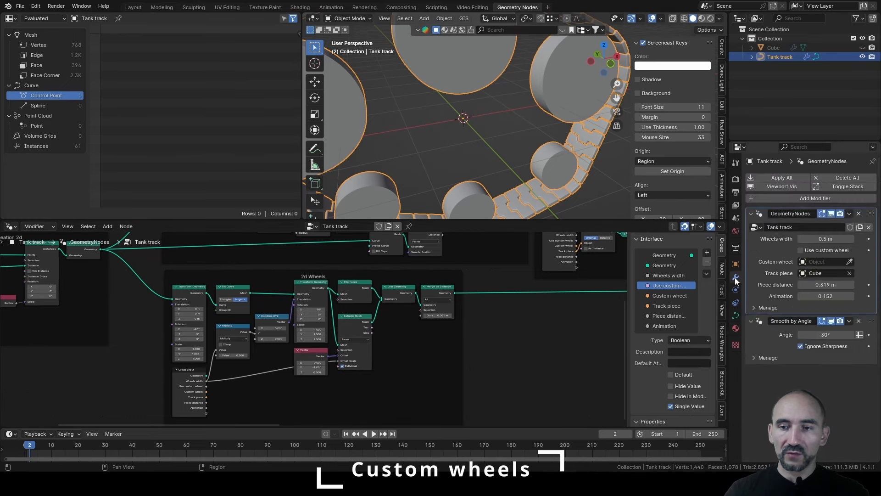
middle_drag(360, 372, 412, 354)
key(ctrl+s)
- Add a Group Input node and place it in the empty space to the left of the 2d Wheels frame
key(F3)
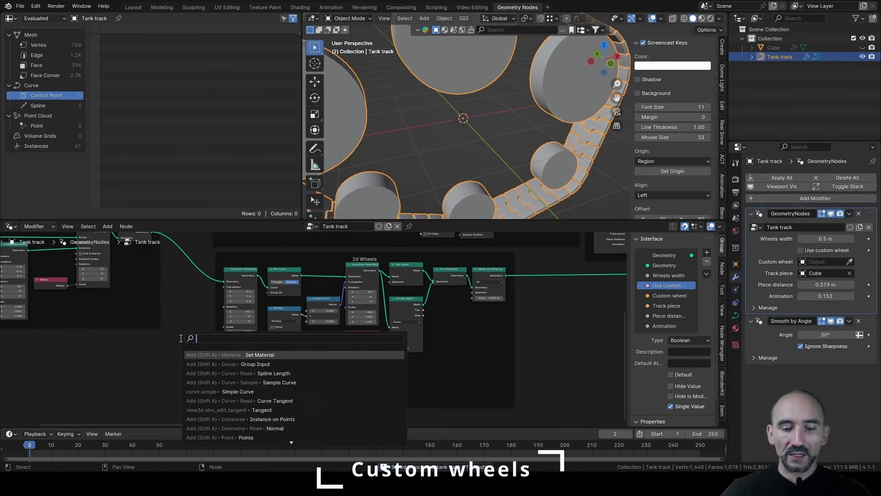
text(group in)
key(Return)
click(180, 338)
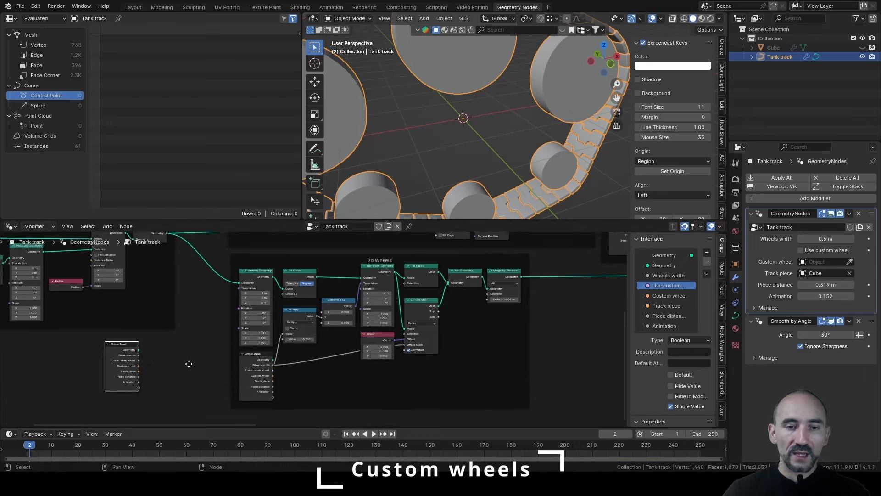
scroll(207, 358, up, 3)
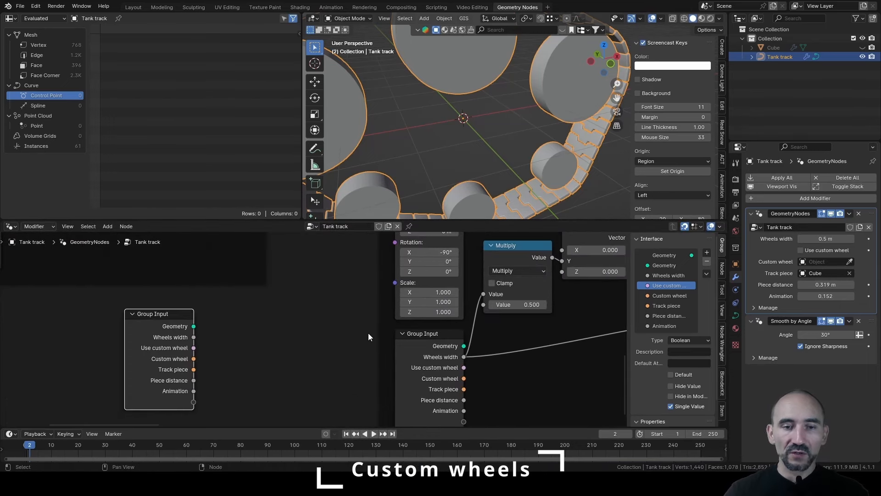
key(g)
click(258, 325)
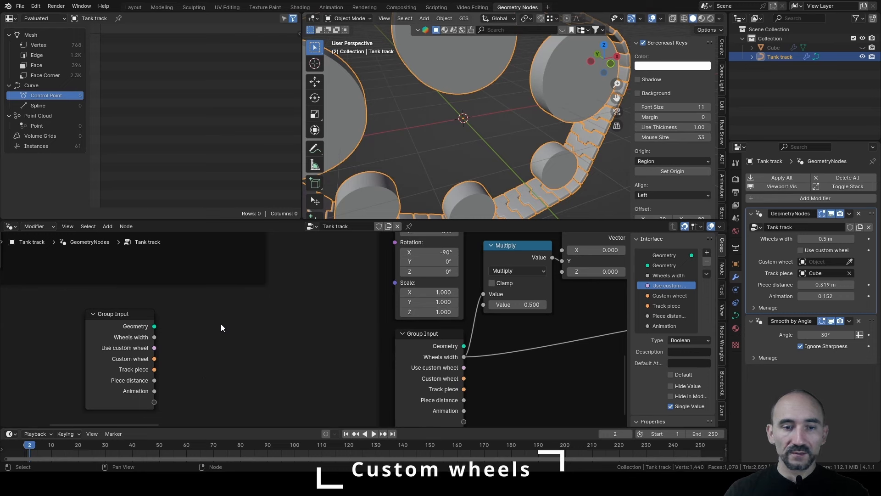
- Add a Switch node driven by the group's Use custom wheel input, placed beside the Group Input node
drag(134, 344, 218, 335)
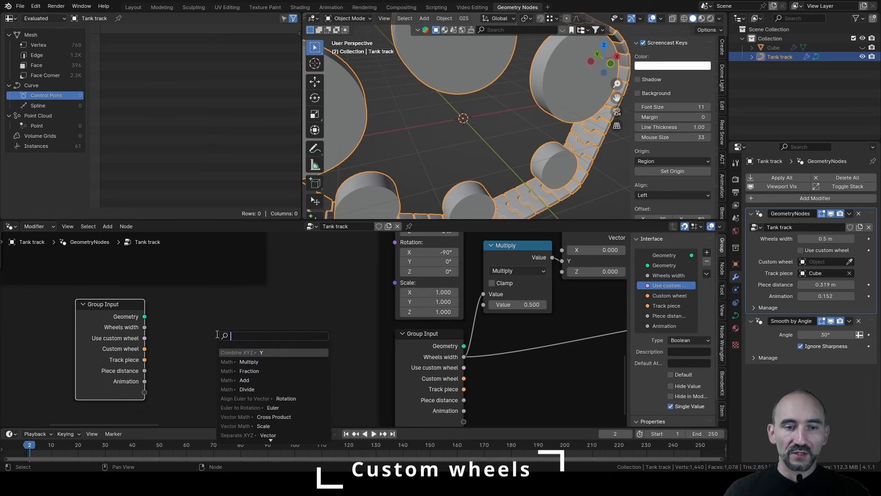
text(switch)
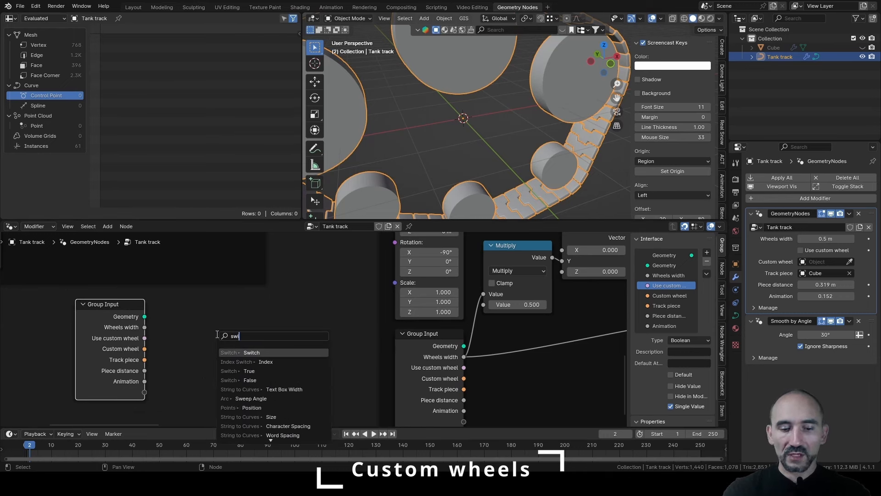
key(Return)
click(289, 294)
- Move the Group Input and Switch nodes together into the empty space just after the 2d Wheels frame
scroll(289, 294, down, 5)
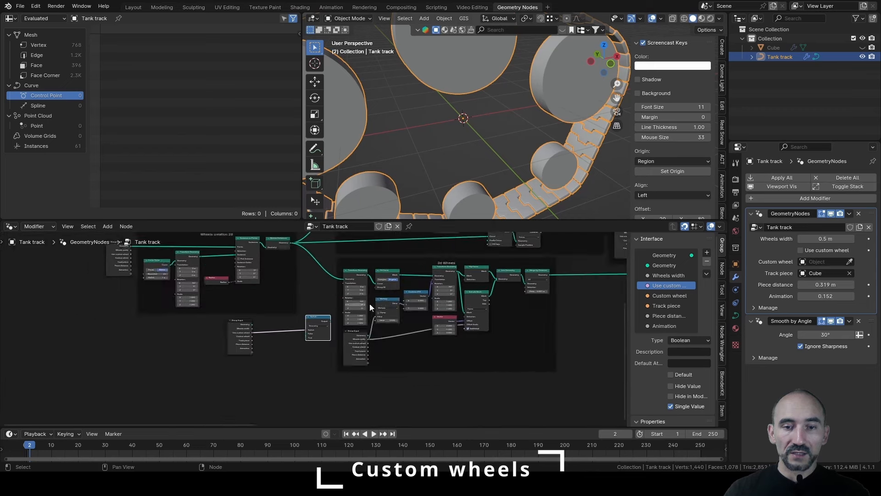
drag(99, 381, 553, 299)
scroll(553, 299, up, 2)
middle_drag(554, 299, 289, 343)
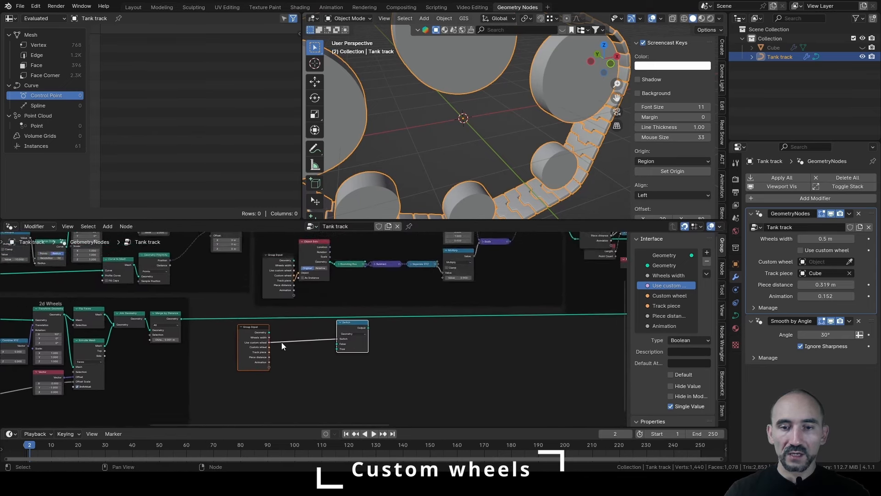
scroll(281, 342, up, 3)
click(275, 340)
- Add an Object Info node fed by the Custom wheel input and move the Switch farther from it
drag(210, 347, 205, 374)
scroll(334, 337, up, 3)
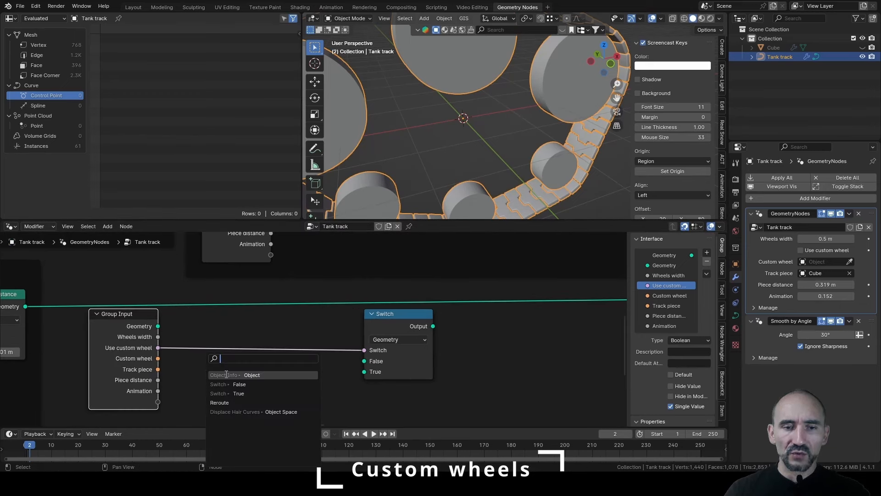
click(226, 375)
scroll(144, 322, down, 3)
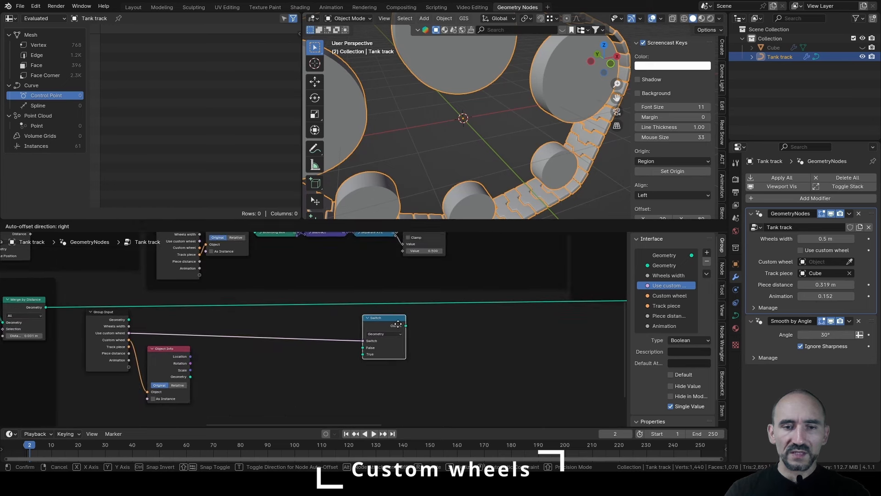
click(144, 321)
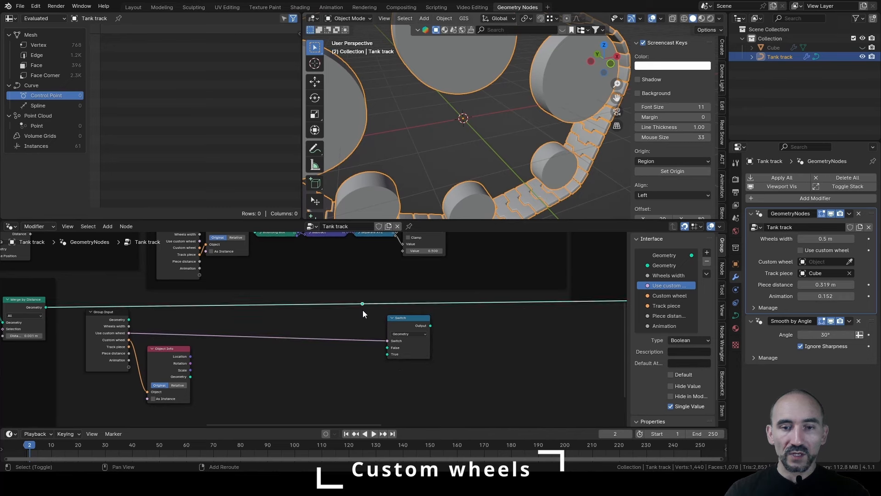
- Route the 2d Wheels geometry through the Switch's False input into the final Join Geometry node, cutting the direct link
drag(363, 305, 387, 349)
scroll(505, 330, down, 2)
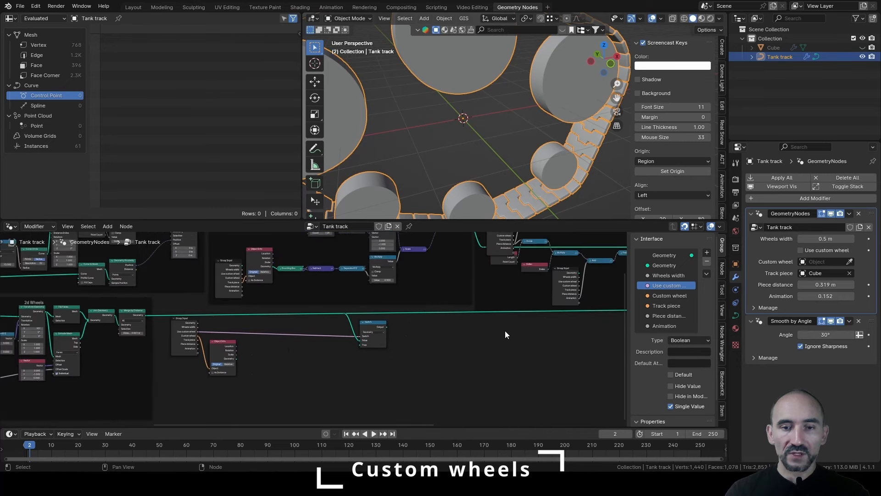
middle_drag(505, 331, 189, 357)
drag(87, 335, 575, 317)
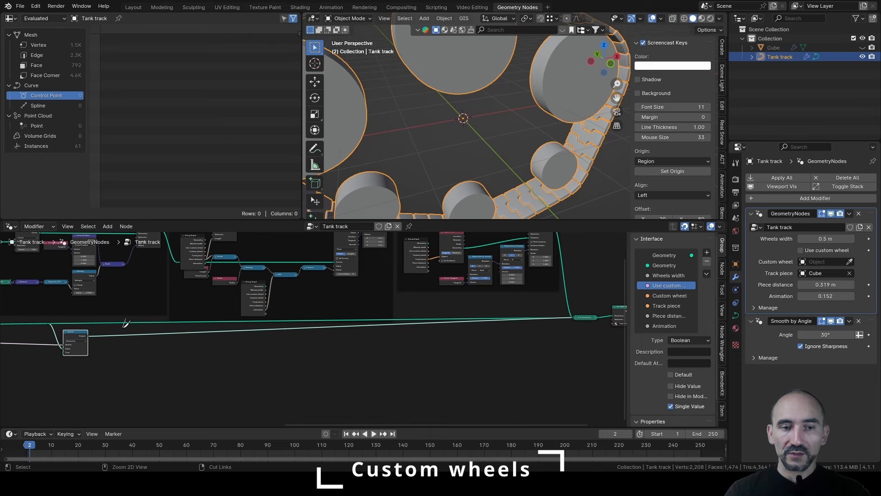
ctrl+right_drag(126, 321, 121, 329)
- Add a Gear mesh at the scene origin and rotate it 90° about the X axis
middle_drag(110, 350, 447, 308)
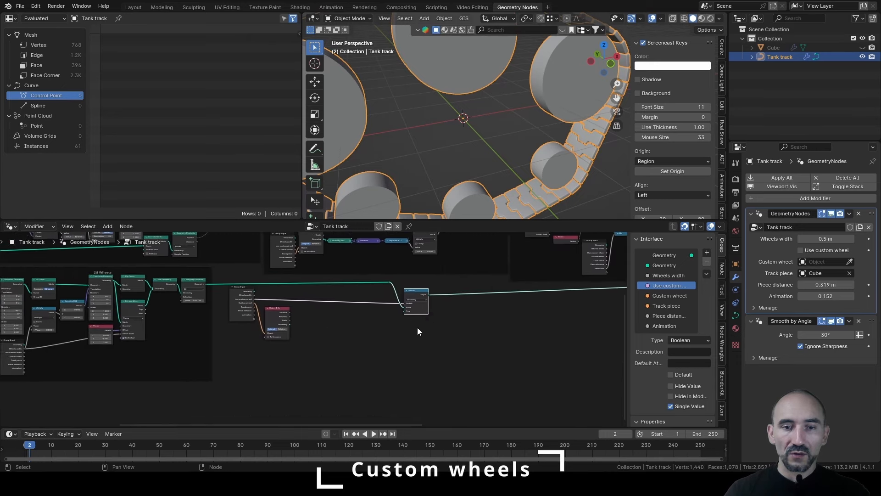
scroll(404, 330, up, 7)
key(shift+a)
mouse_move(447, 121)
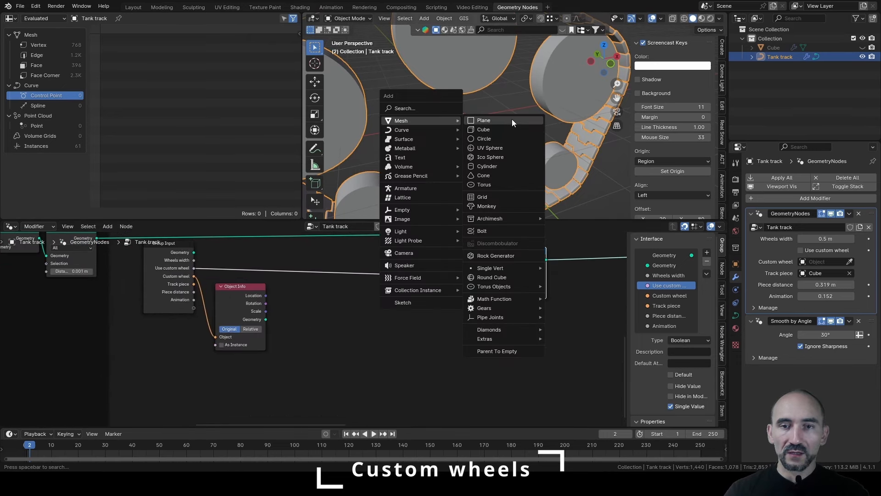
mouse_move(514, 309)
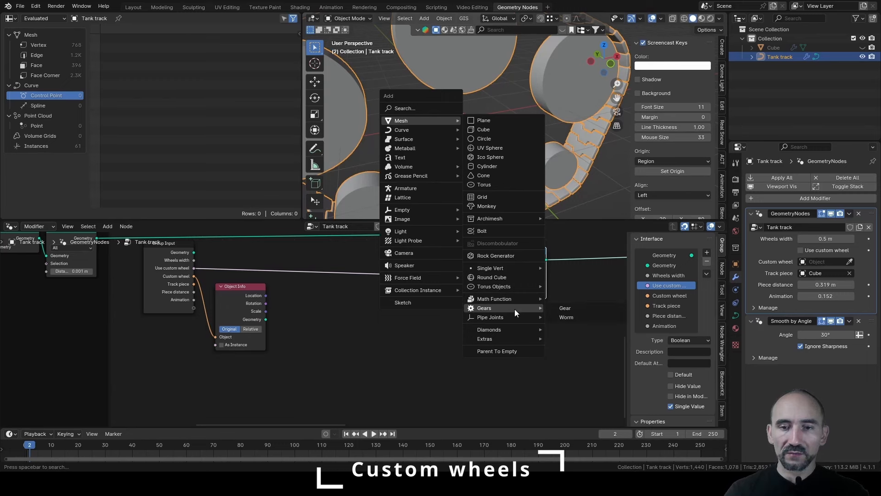
click(578, 307)
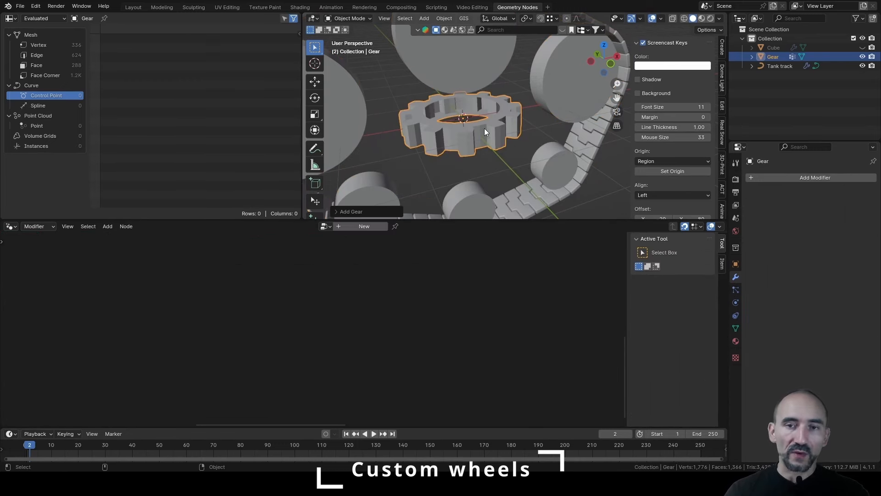
text(rx90)
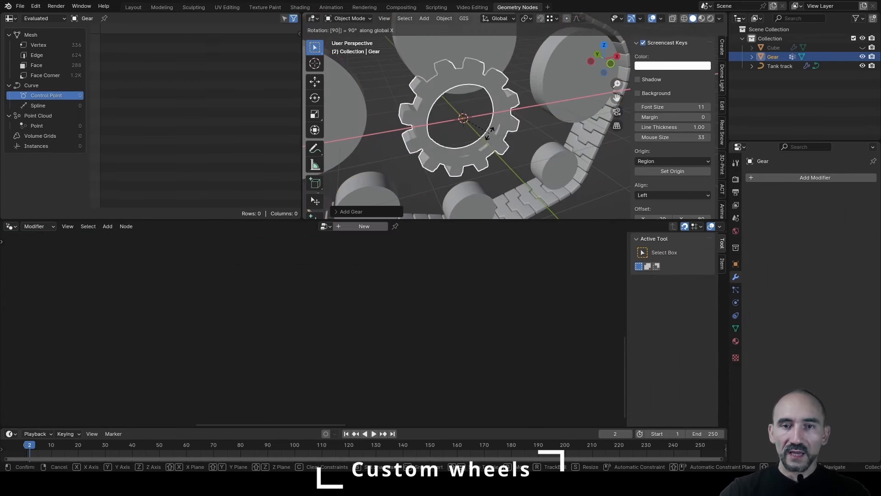
key(Return)
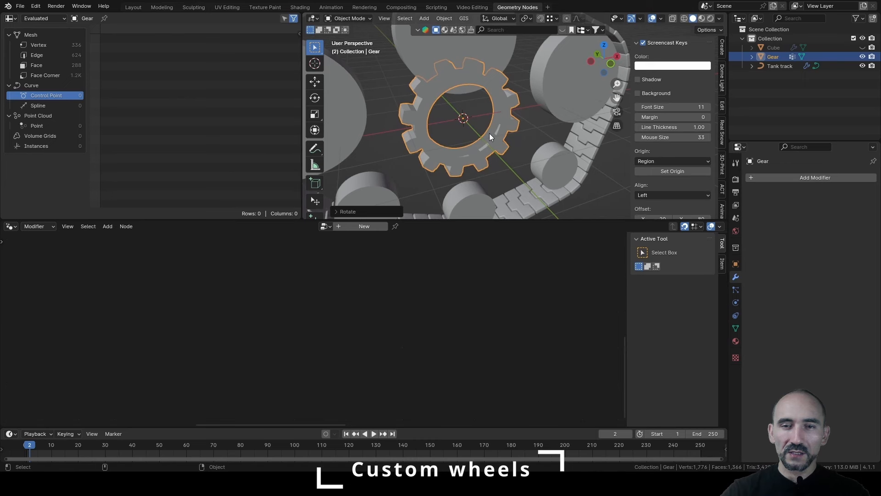
- Scale the gear uniformly to 0.5 and apply its scale
double_click(673, 151)
text(.5)
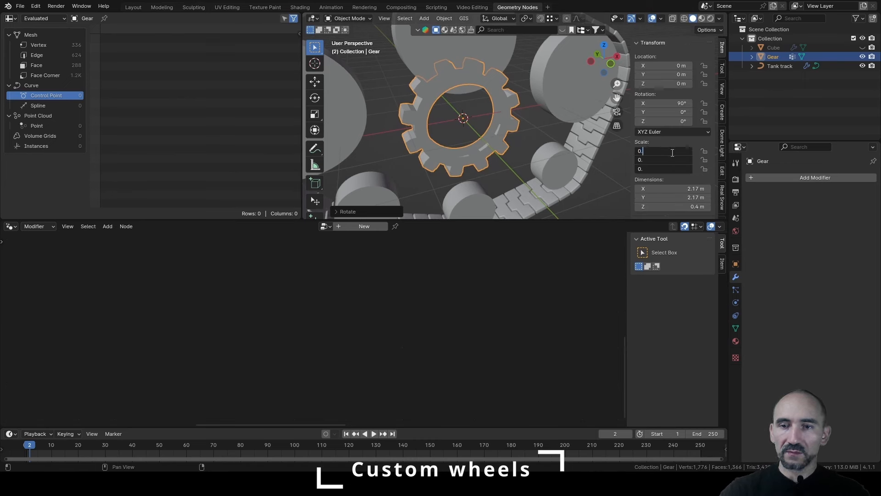
key(Return)
scroll(526, 131, down, 2)
key(ctrl+a)
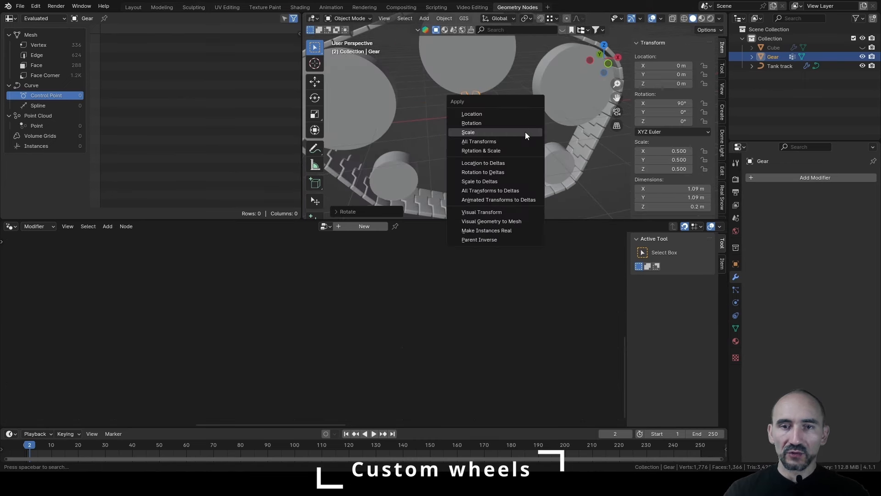
click(525, 131)
- Widen the gear along global Y, set its Z dimension to 0.5 m and apply the scale
alt+drag(467, 132, 519, 131)
key(s)
key(y)
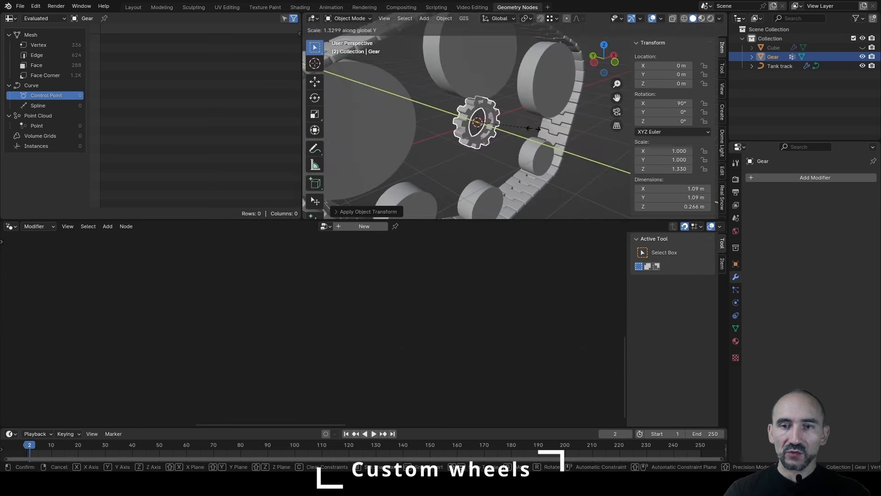
click(544, 132)
click(685, 206)
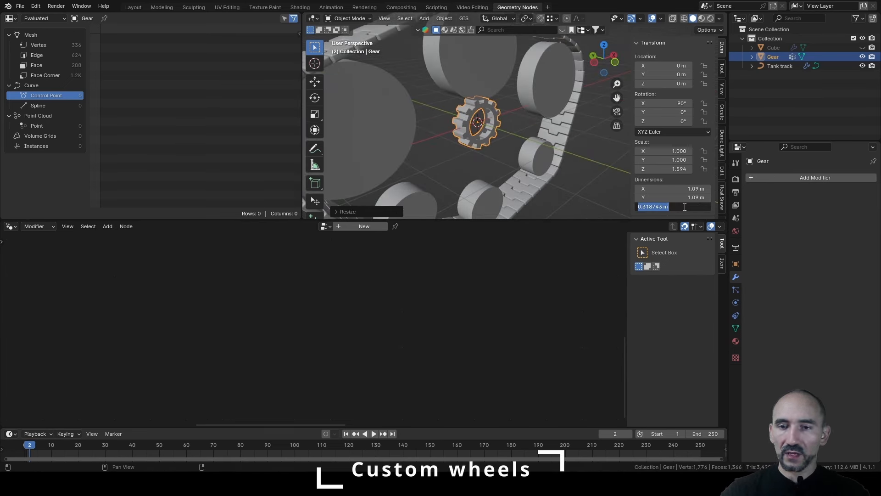
text(.5)
key(Return)
alt+drag(457, 76, 518, 110)
key(ctrl+a)
click(489, 109)
- Rename the gear object as Wheel
double_click(773, 57)
text(Wheel)
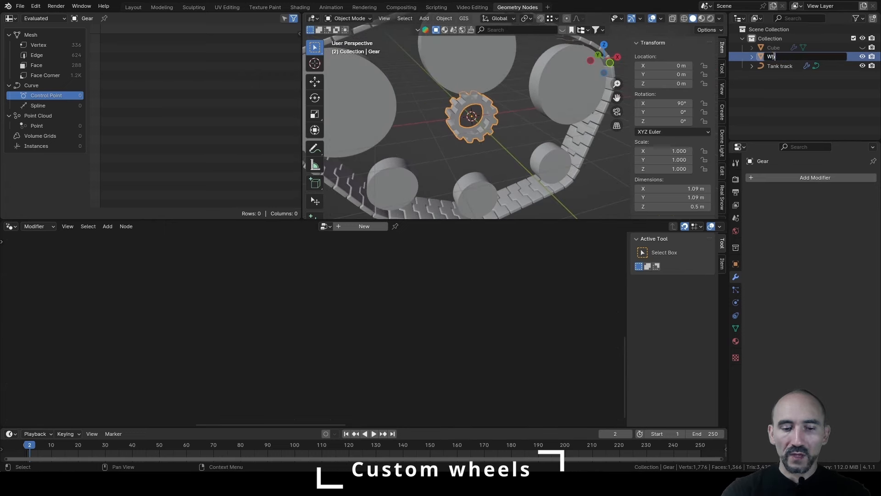
key(Return)
- Select the tank track and assign the Wheel object as its Custom wheel modifier input
click(588, 119)
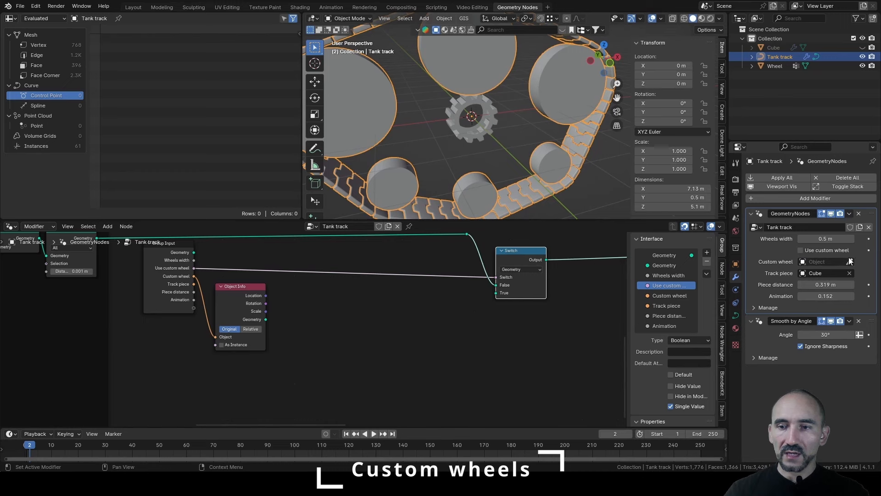
key(e)
click(490, 111)
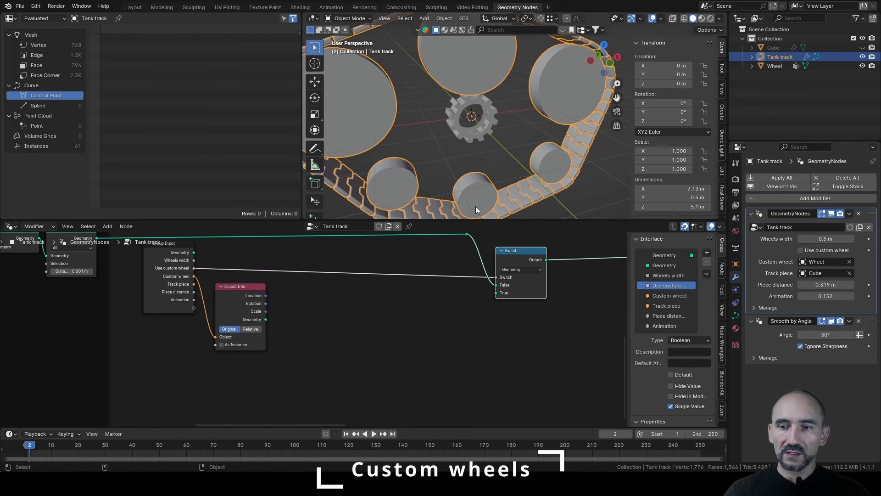
- Toggle the Use custom wheel option on the modifier a few times and leave it enabled
click(814, 250)
click(813, 249)
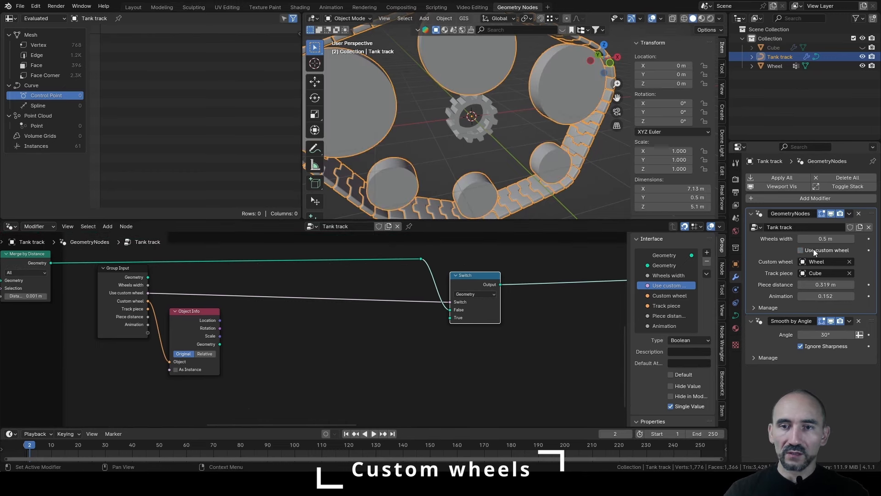
click(814, 249)
click(813, 249)
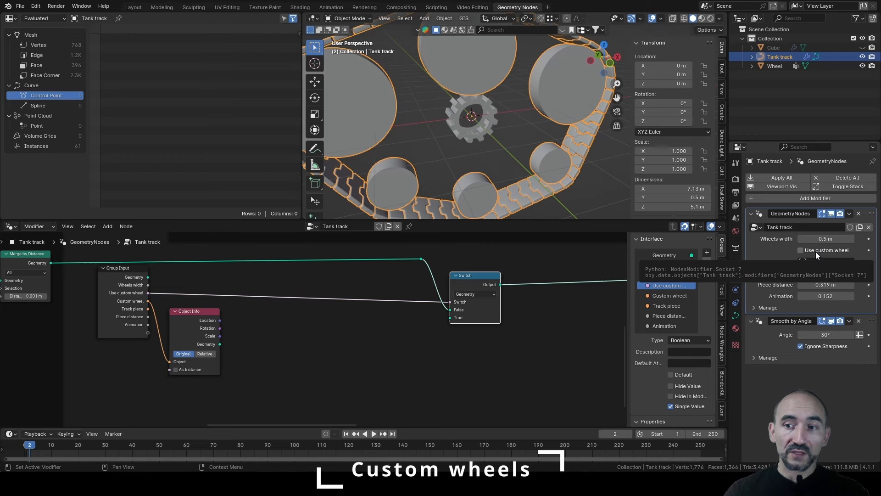
click(815, 250)
click(816, 250)
click(815, 250)
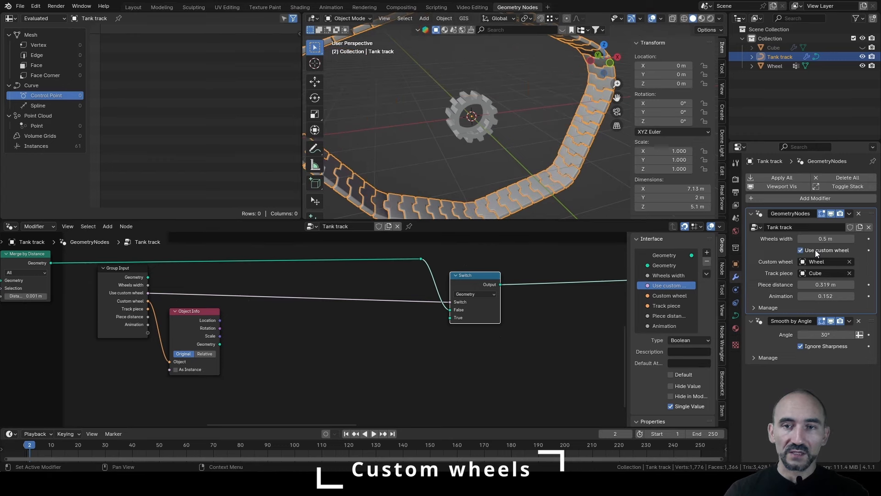
- Add an Instance on Points node after the 2d Wheels frame, with the Group Input geometry as its points
scroll(312, 370, down, 6)
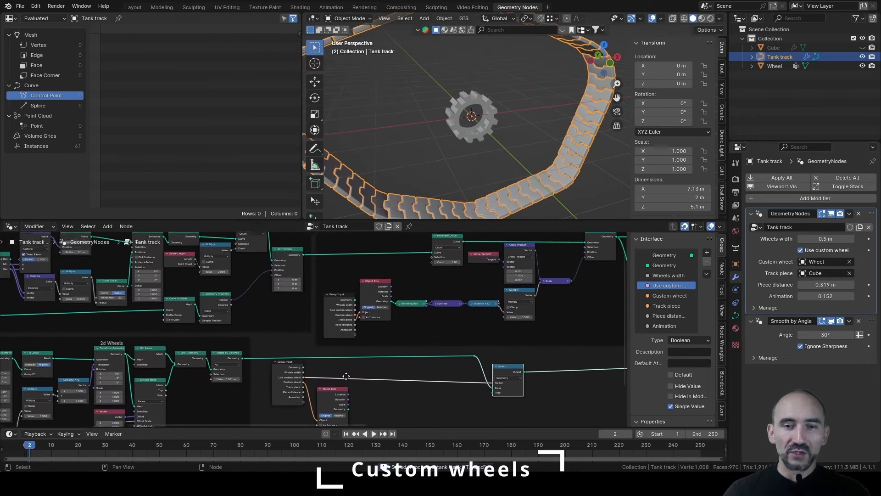
middle_drag(307, 288, 297, 348)
scroll(294, 347, up, 5)
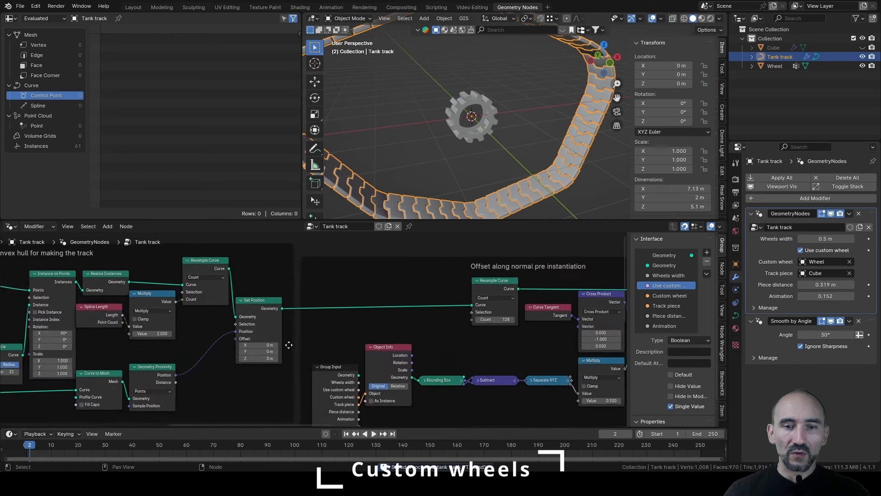
middle_drag(212, 343, 249, 339)
scroll(213, 349, down, 4)
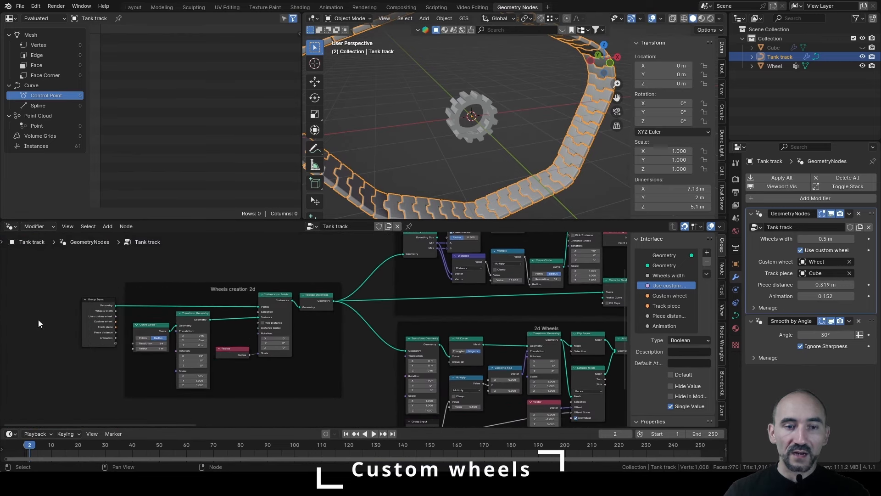
middle_drag(479, 320, 577, 261)
scroll(348, 296, up, 9)
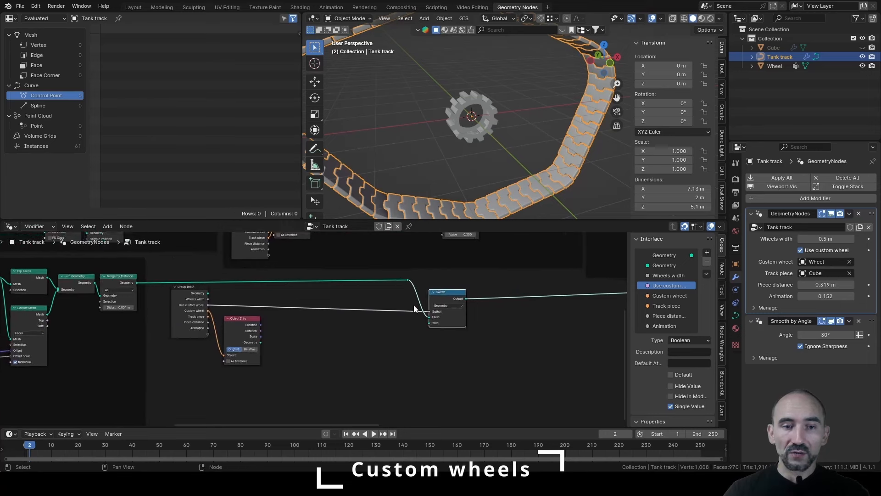
drag(57, 296, 243, 299)
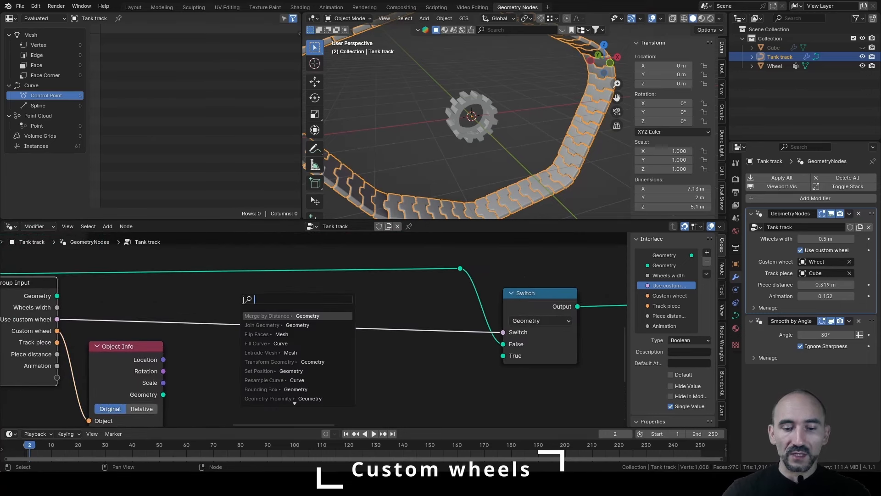
text(instan)
key(Return)
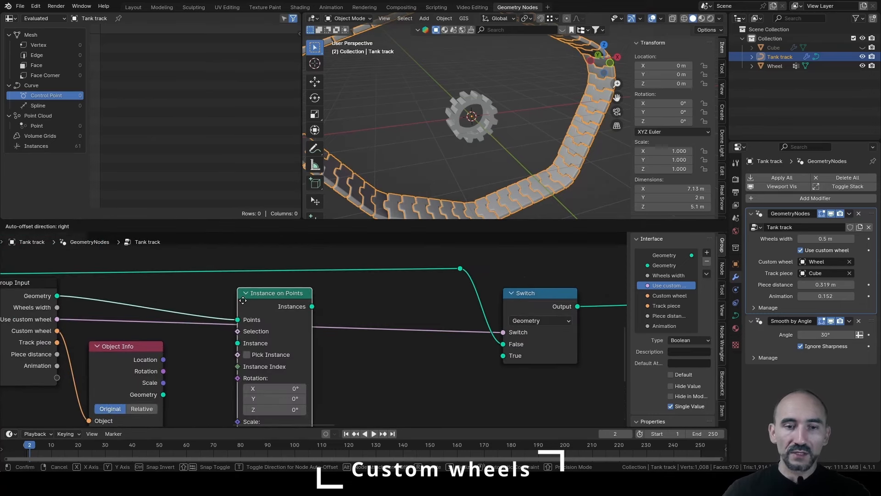
click(297, 299)
- Use the Object Info geometry as the instance and link the resulting instances to the Switch's True input
drag(163, 395, 291, 343)
drag(315, 297, 202, 296)
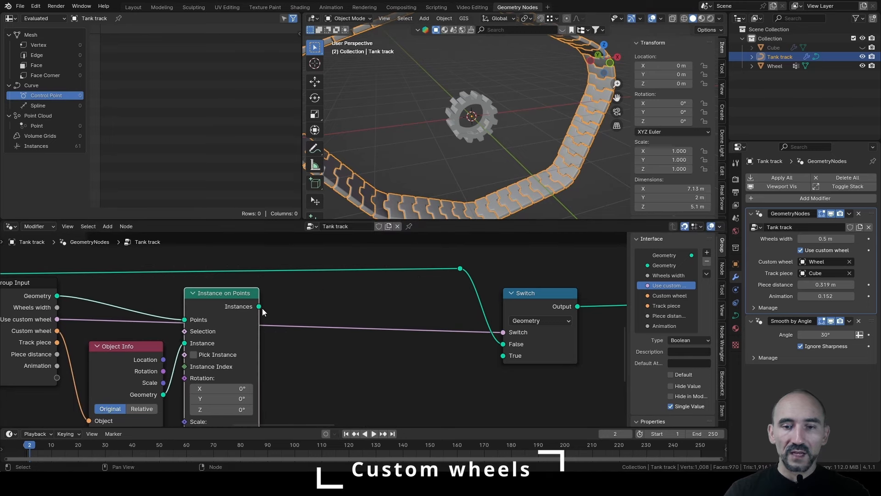
drag(259, 306, 503, 356)
- Apply the rotation of the Wheel object so its instances stand upright in the track
scroll(442, 116, down, 5)
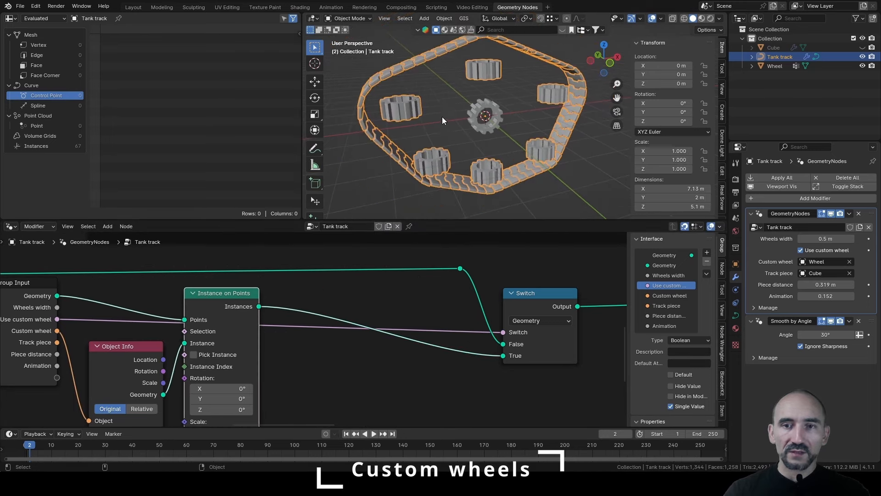
mouse_move(442, 117)
middle_down()
mouse_move(462, 114)
mouse_move(451, 123)
middle_up()
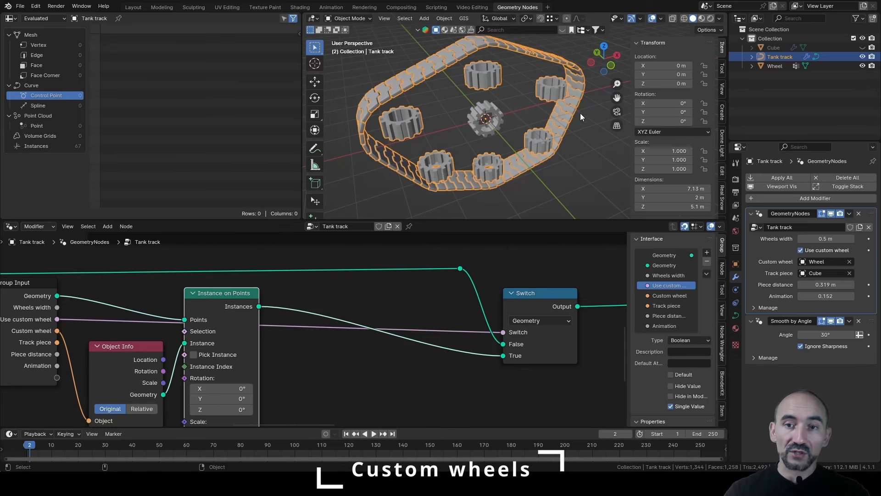
click(492, 105)
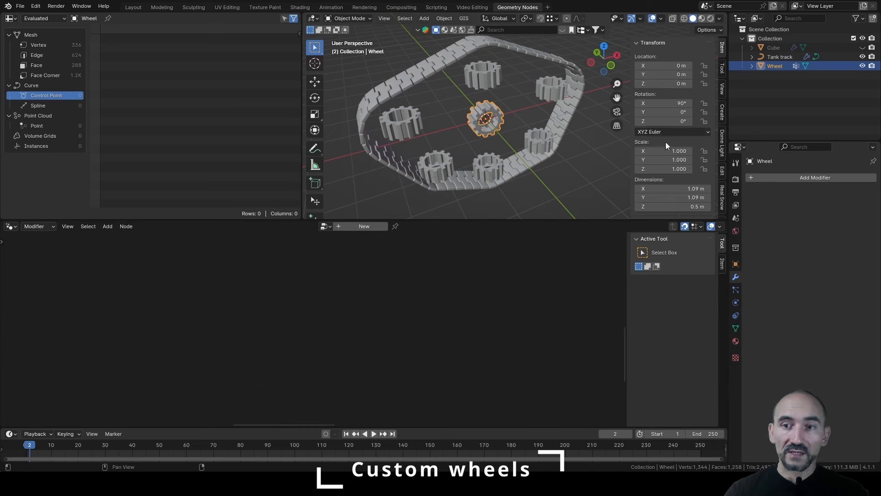
key(ctrl+a)
click(536, 109)
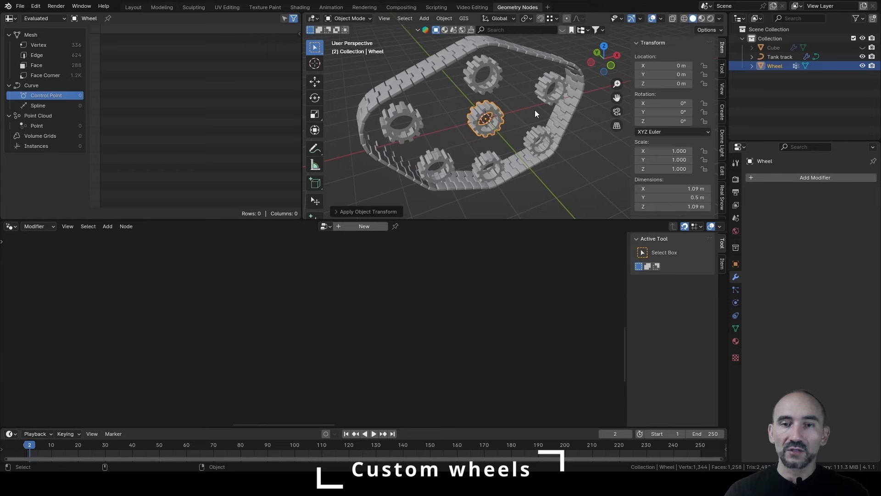
- Hide the Wheel object in the viewport and select the tank track again
middle_drag(535, 109, 498, 107)
click(855, 73)
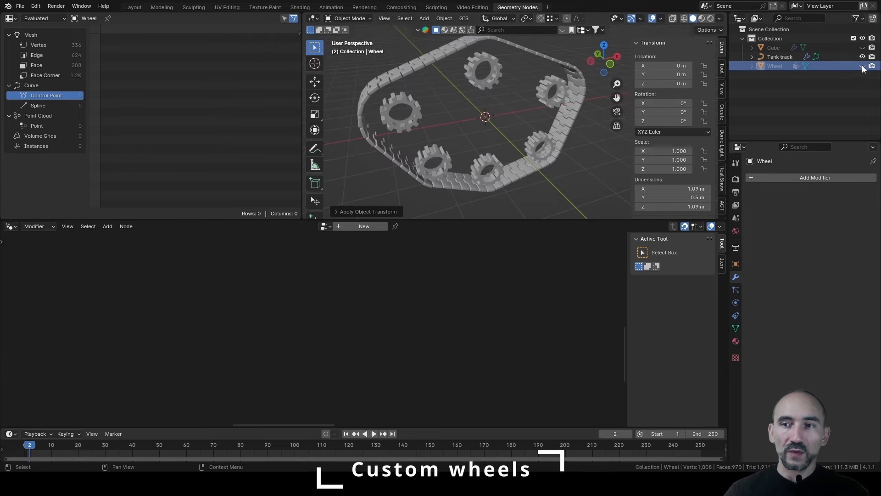
click(555, 62)
- Add a Radius node below the Object Info node and link it to the Scale of Instance on Points
middle_drag(345, 354, 321, 326)
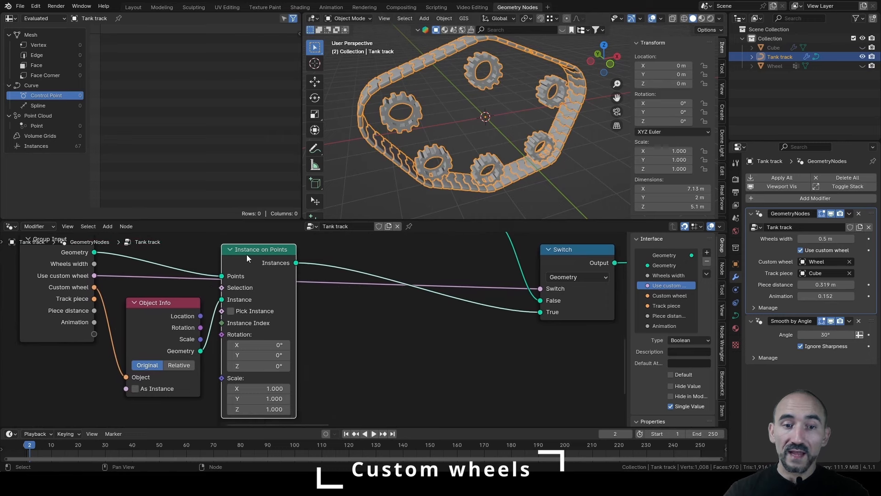
middle_drag(246, 254, 323, 251)
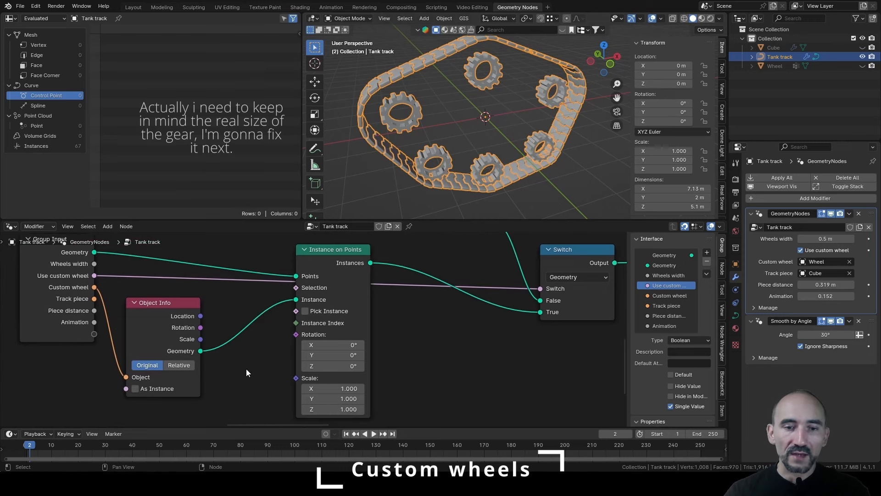
key(F3)
text(rad)
key(Return)
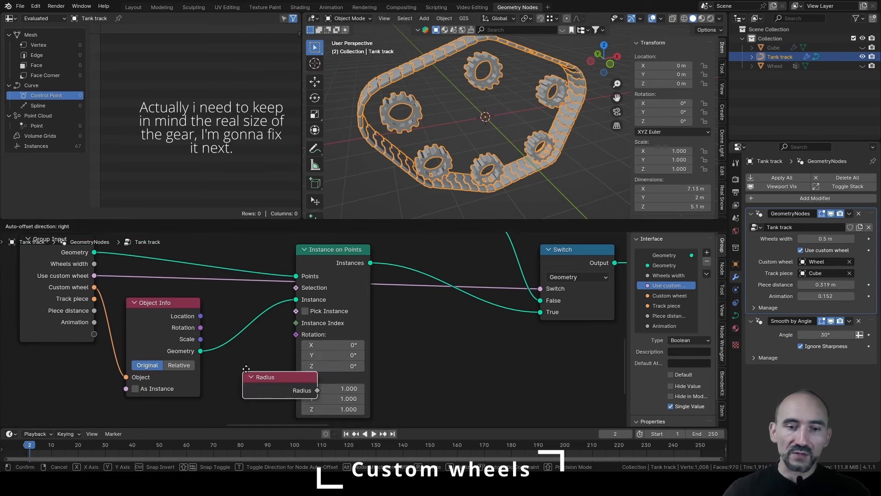
click(130, 401)
drag(201, 421, 292, 378)
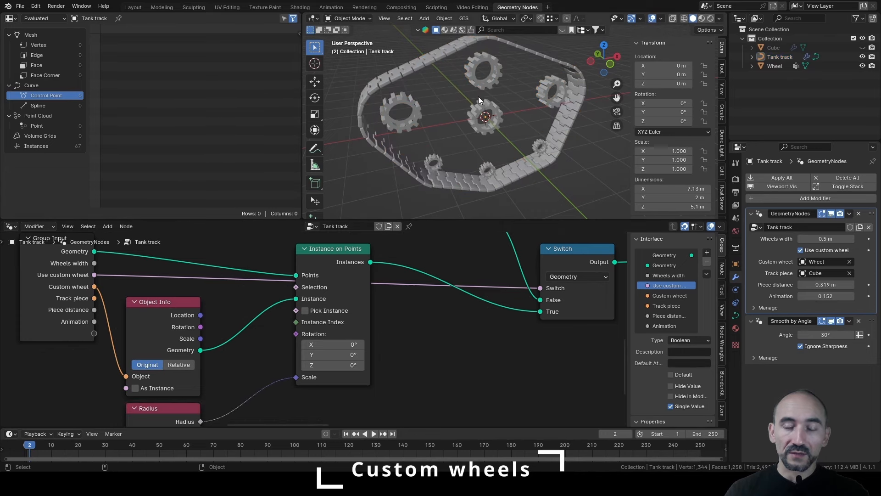
- Make room before Instance on Points and insert a Combine XYZ node between Radius and its Scale input
scroll(255, 352, down, 1)
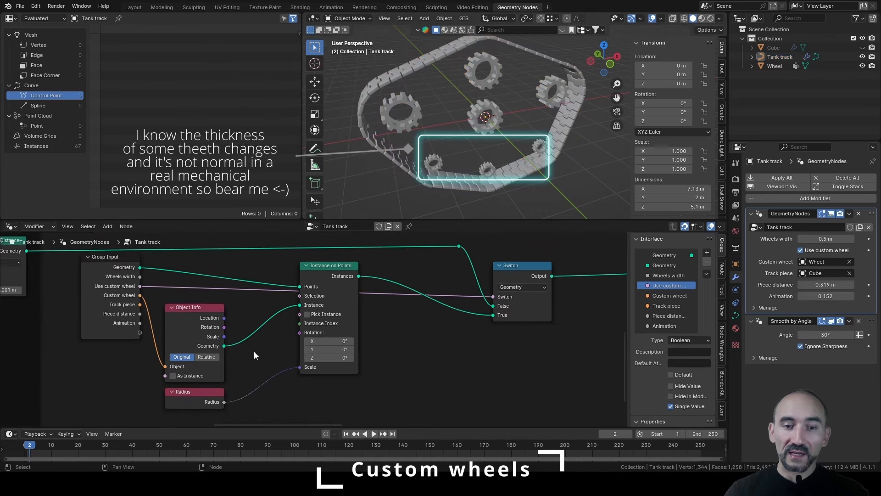
middle_drag(254, 352, 296, 351)
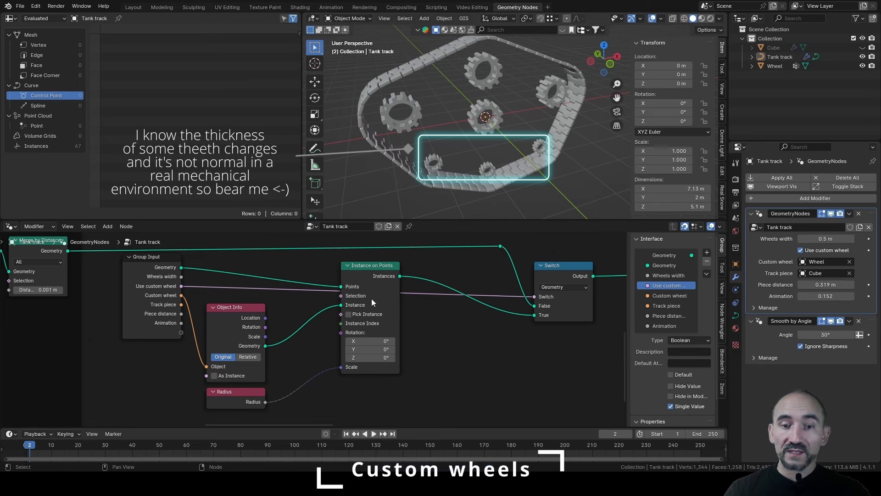
middle_drag(442, 69, 527, 130)
scroll(490, 117, up, 4)
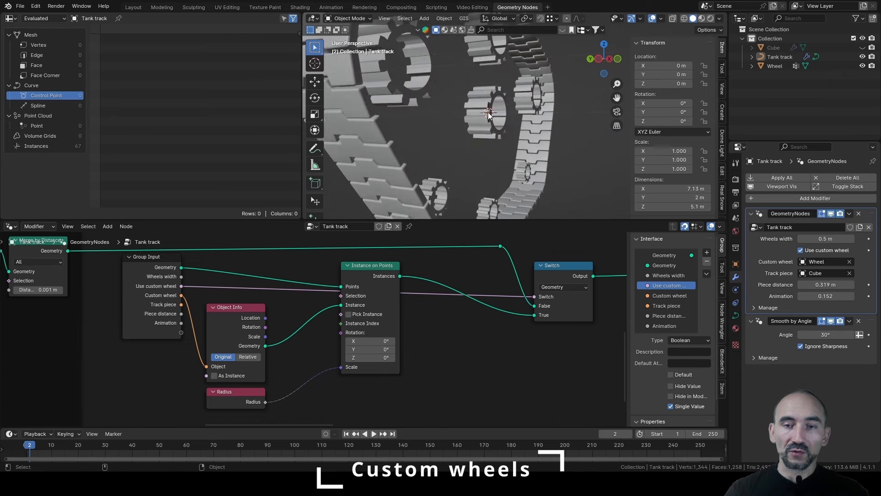
scroll(503, 114, down, 5)
middle_drag(503, 114, 478, 154)
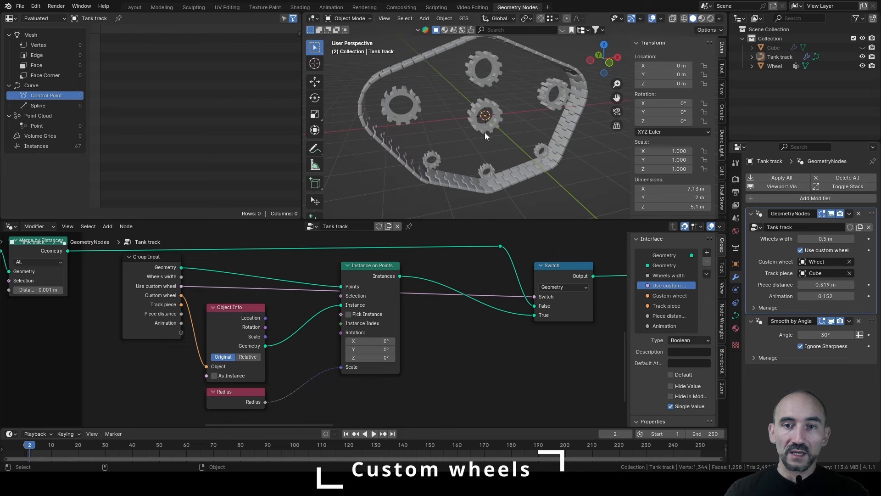
drag(372, 269, 457, 270)
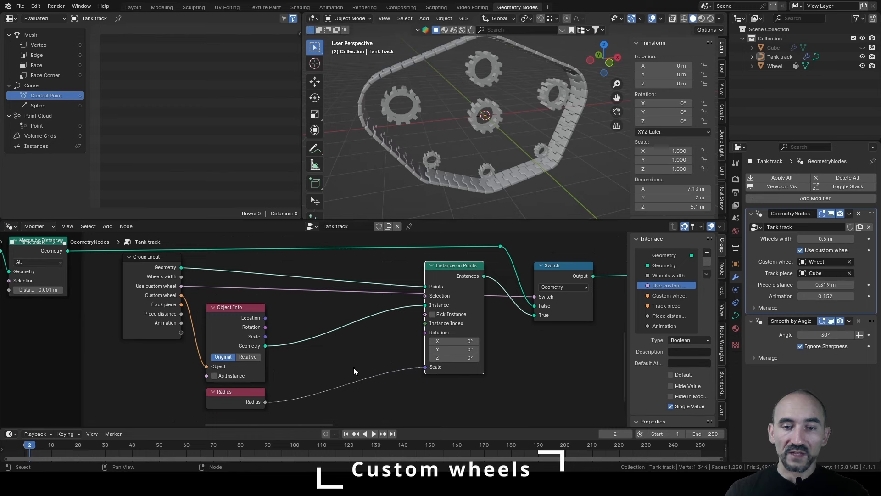
drag(265, 403, 288, 375)
text(combin)
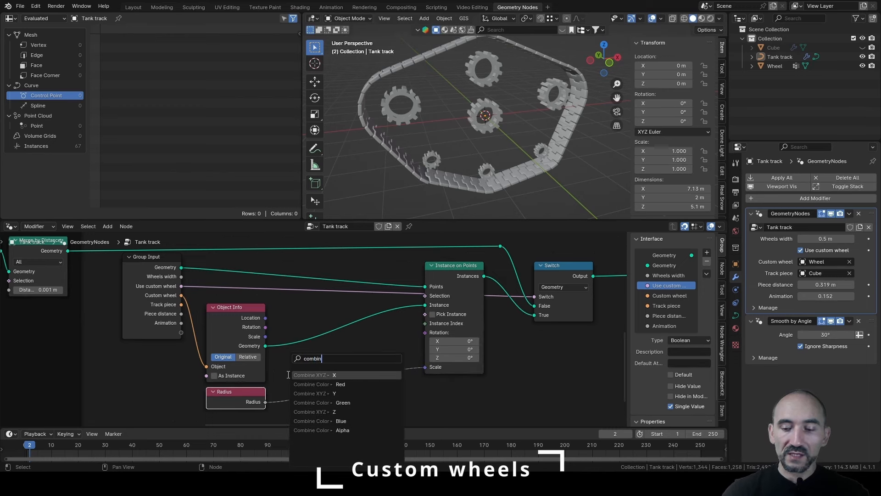
key(Return)
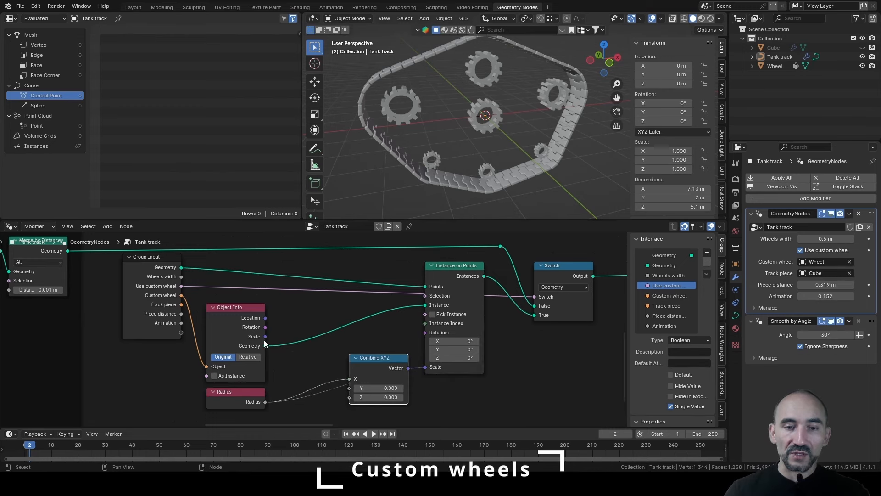
- Add a Separate XYZ node fed by the Object Info scale and place it before Combine XYZ
drag(265, 337, 305, 321)
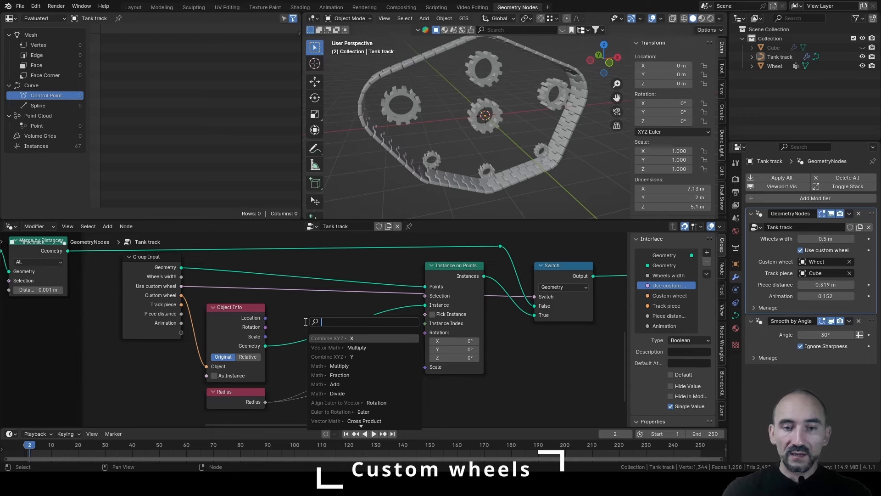
text(sep)
key(Return)
drag(362, 364, 370, 364)
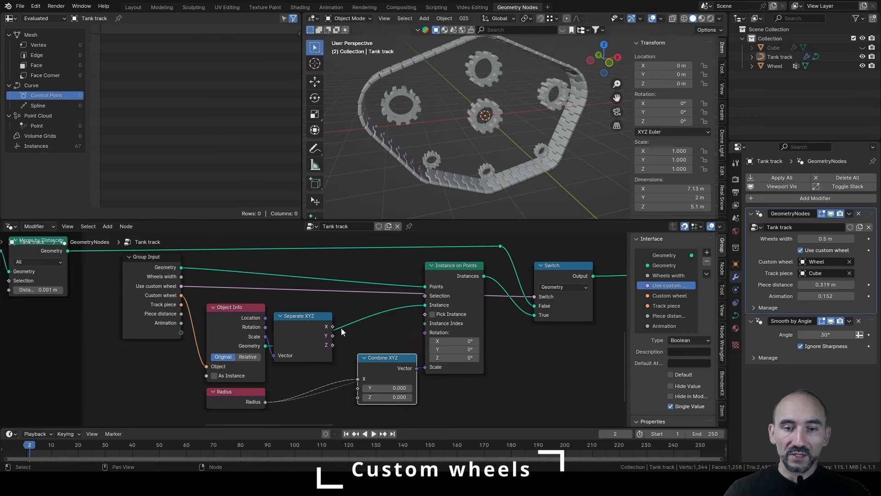
- Link the Separate XYZ Y output to Combine XYZ's Y and the Radius to its Z
drag(332, 336, 357, 393)
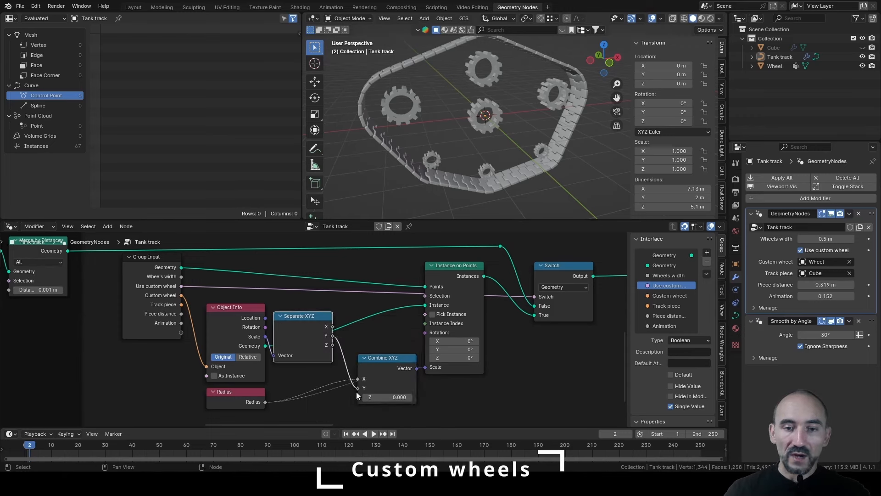
drag(268, 401, 357, 398)
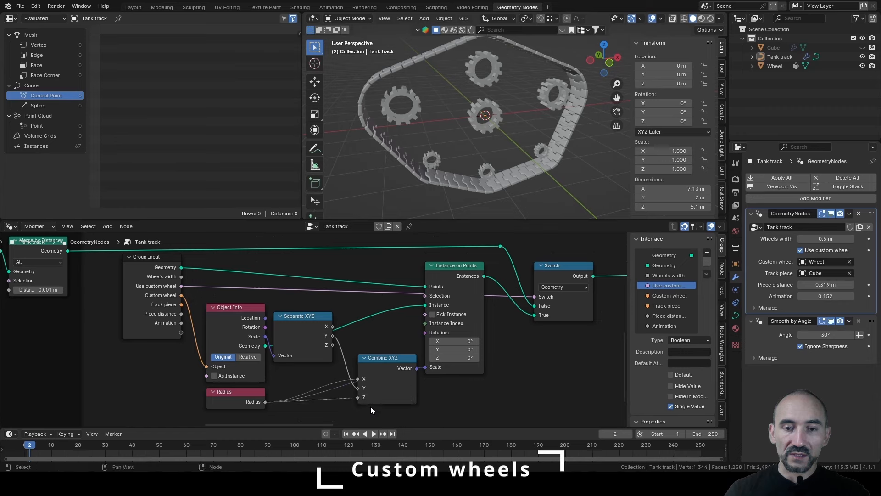
drag(386, 367, 378, 367)
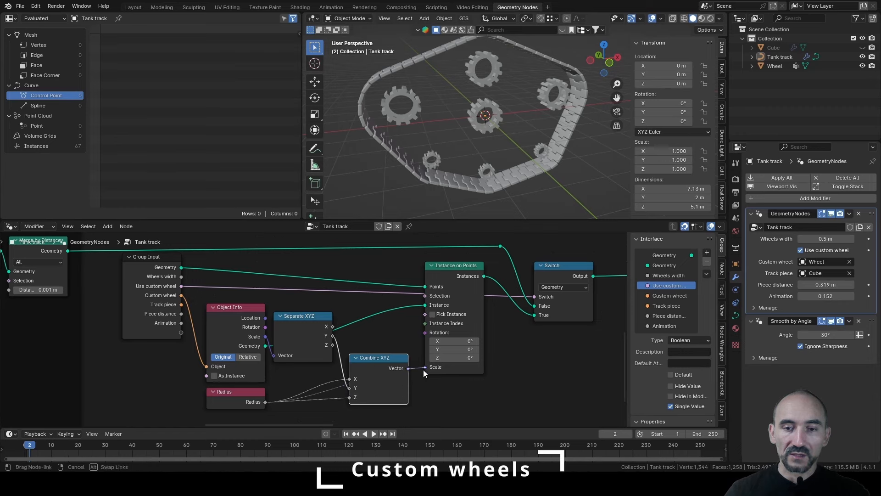
- Go to frame 3 and hide the original Wheel object in the viewport
middle_drag(462, 155, 456, 98)
key(Right)
scroll(490, 114, up, 4)
scroll(456, 98, down, 3)
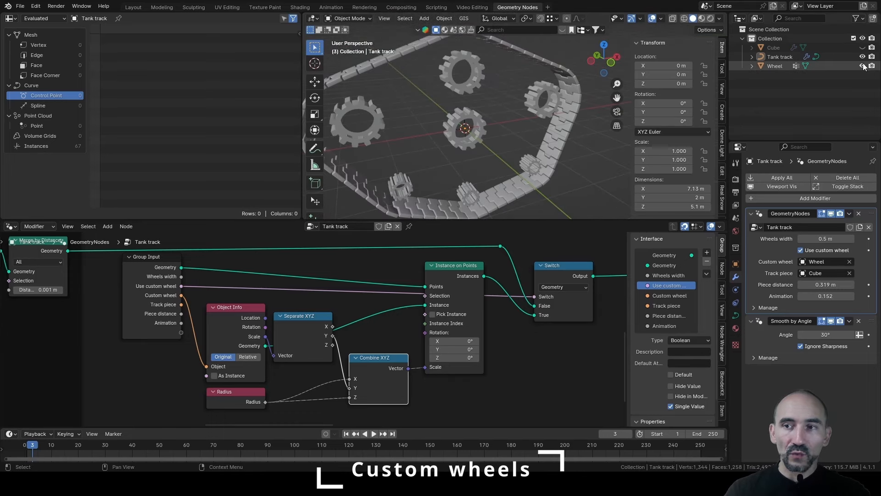
click(863, 66)
middle_drag(457, 133, 457, 138)
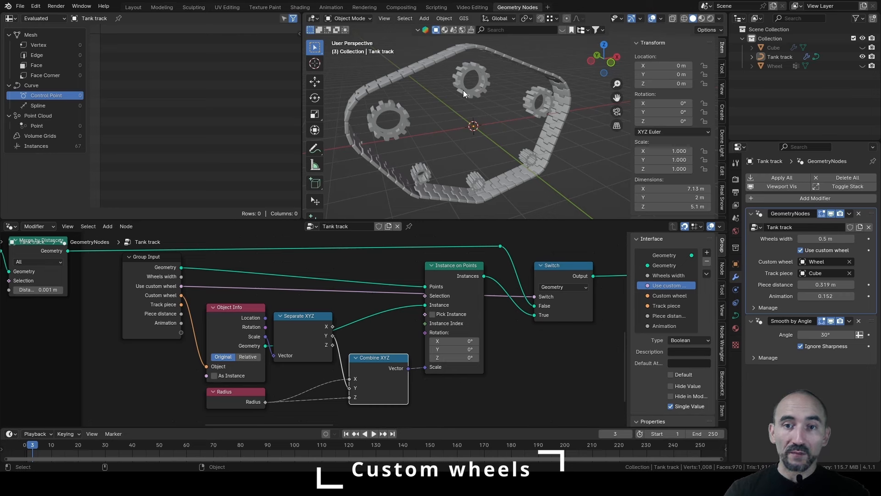
- Examine in front view how the instanced wheels' size compares with the surrounding track
click(246, 398)
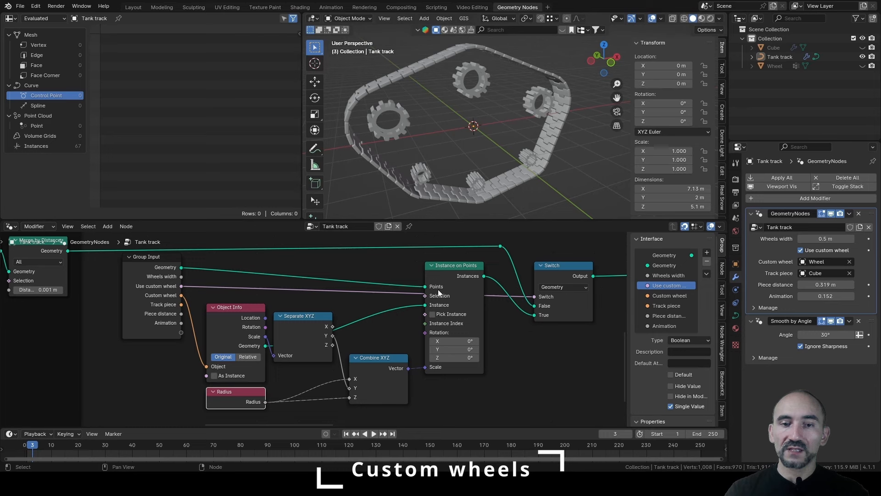
mouse_move(440, 294)
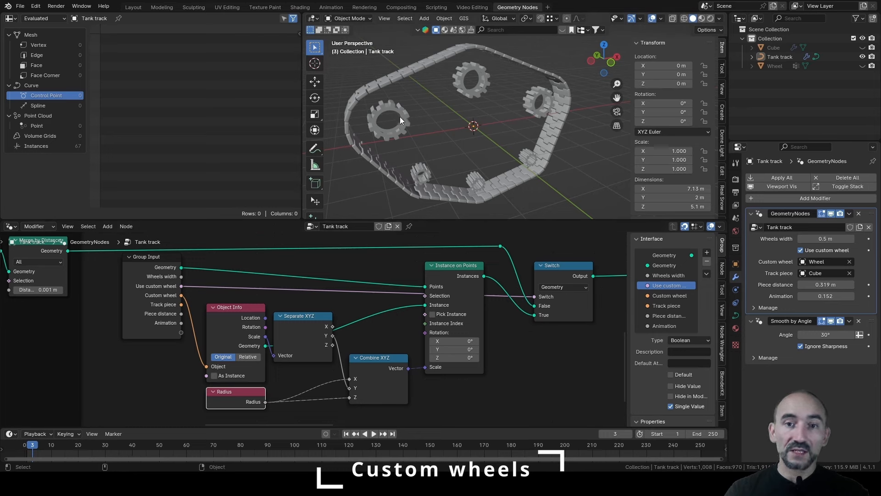
click(409, 127)
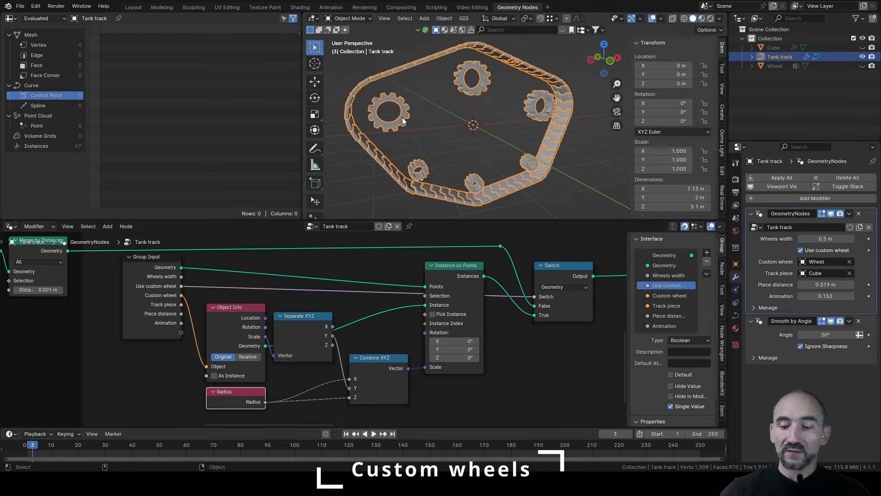
key(KP_1)
scroll(404, 110, up, 3)
shift+middle_drag(398, 114, 524, 125)
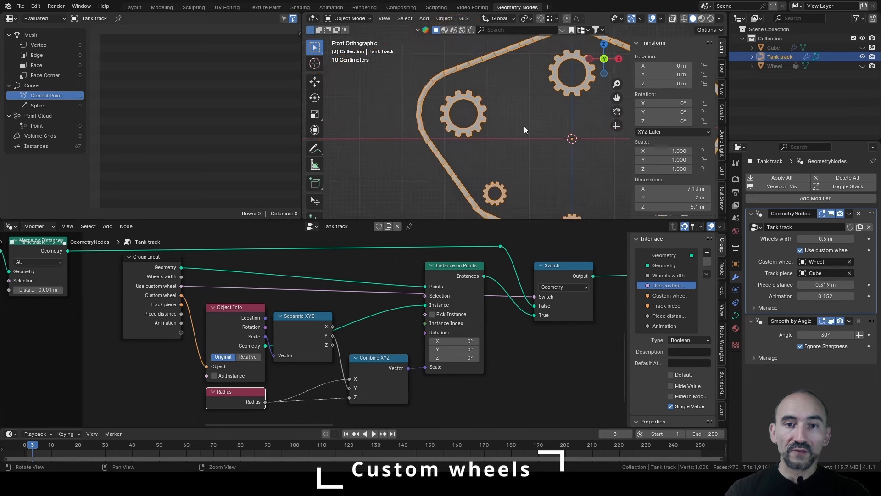
scroll(519, 124, up, 3)
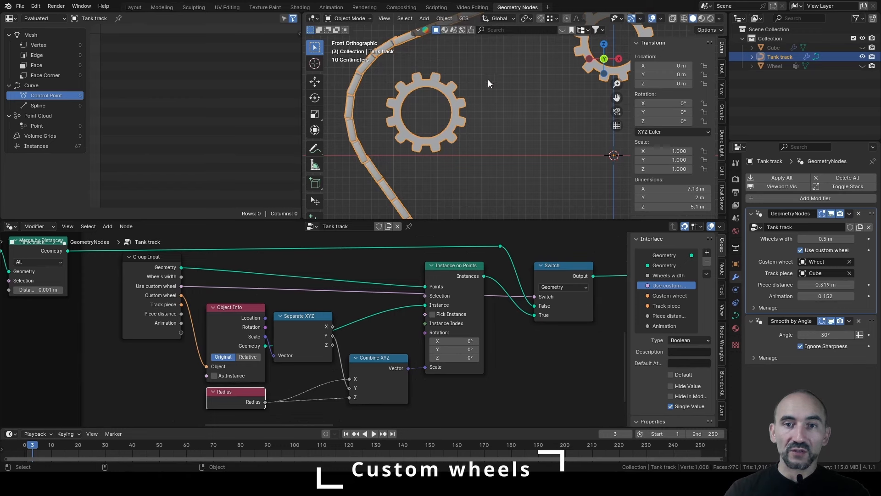
key(Home)
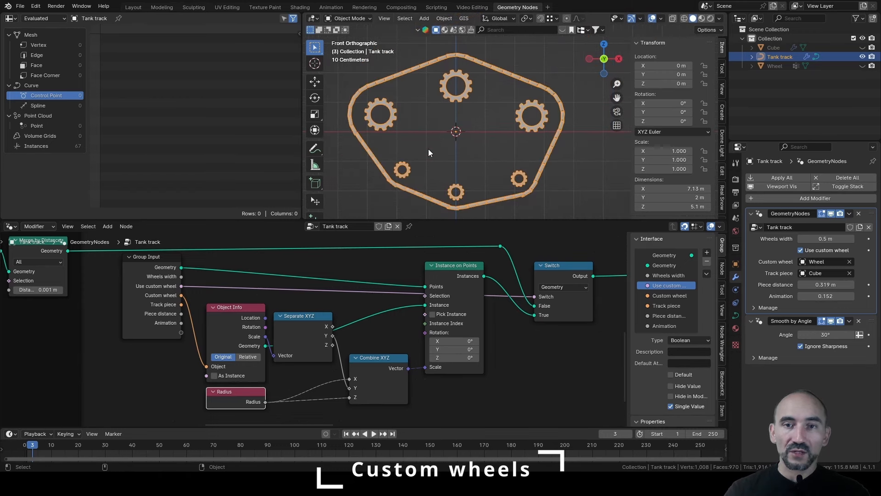
scroll(355, 280, up, 1)
- Multiply the Radius by 2 with a Math node and feed the result to Combine XYZ's X and Z
middle_drag(355, 281, 316, 258)
drag(219, 387, 256, 399)
text(mult)
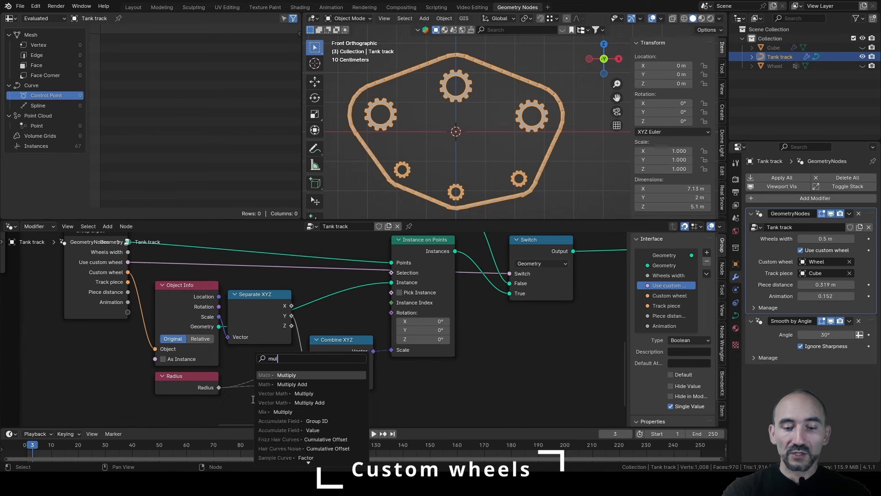
key(Return)
click(225, 363)
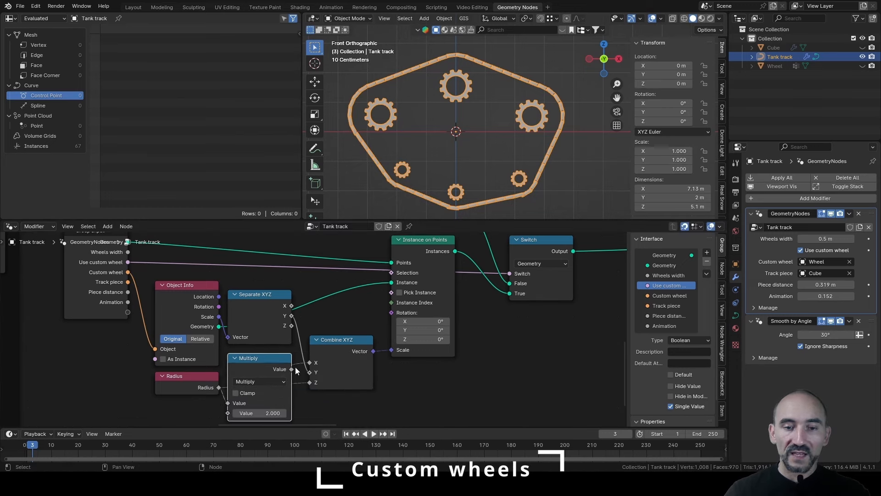
drag(291, 369, 311, 383)
- Inspect the scaled wheels inside the track in the Layout workspace
click(441, 147)
middle_drag(441, 147, 477, 108)
click(133, 7)
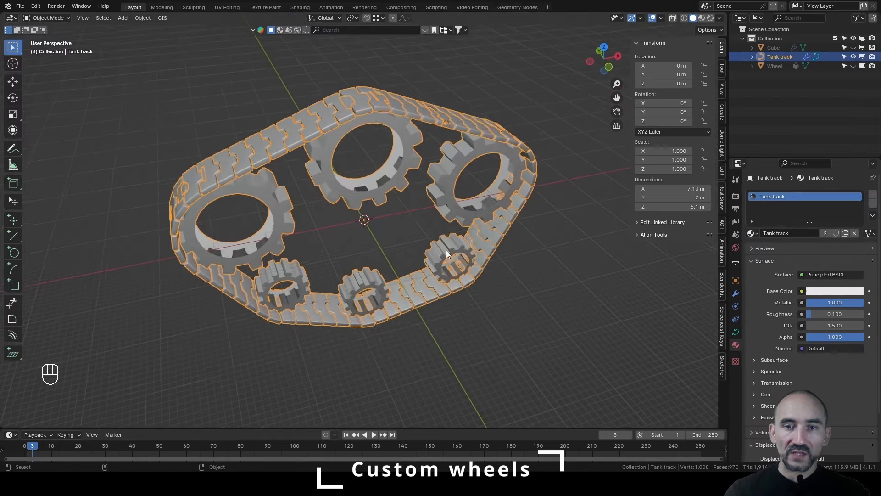
alt+drag(446, 249, 453, 234)
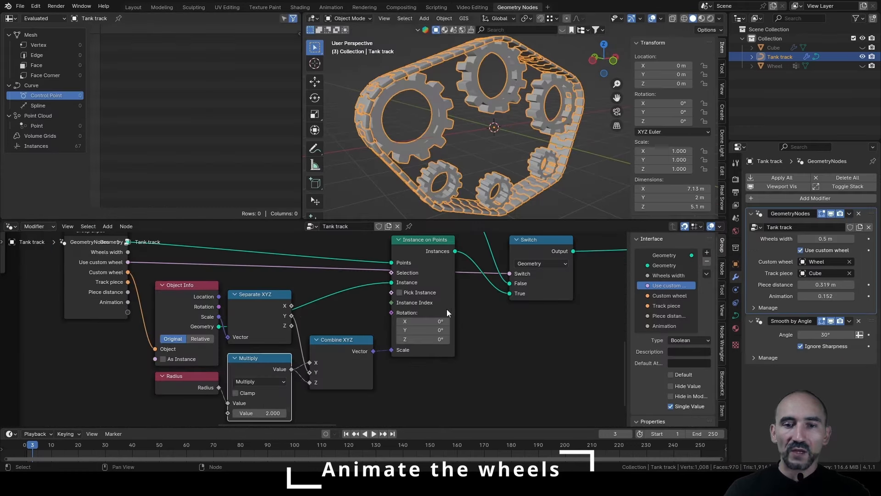
- Collapse the Combine XYZ, Separate XYZ and Switch nodes and tidy the wheel nodes' layout
scroll(465, 324, down, 1)
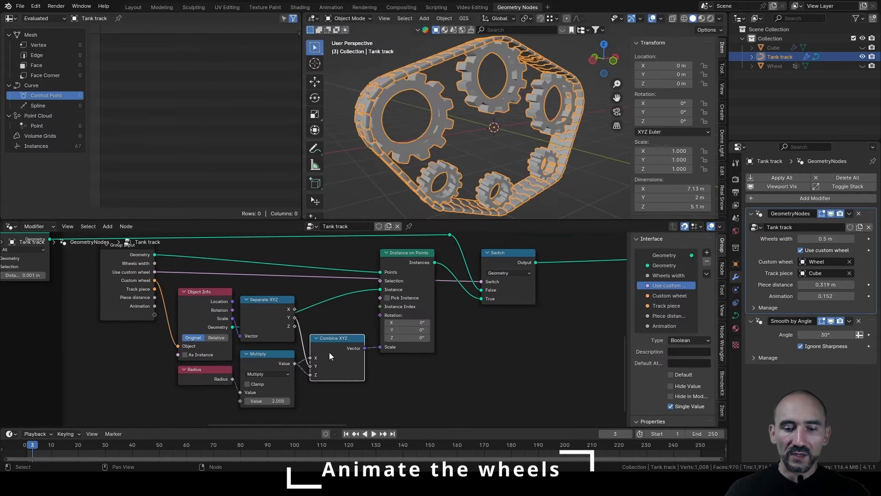
key(h)
click(268, 310)
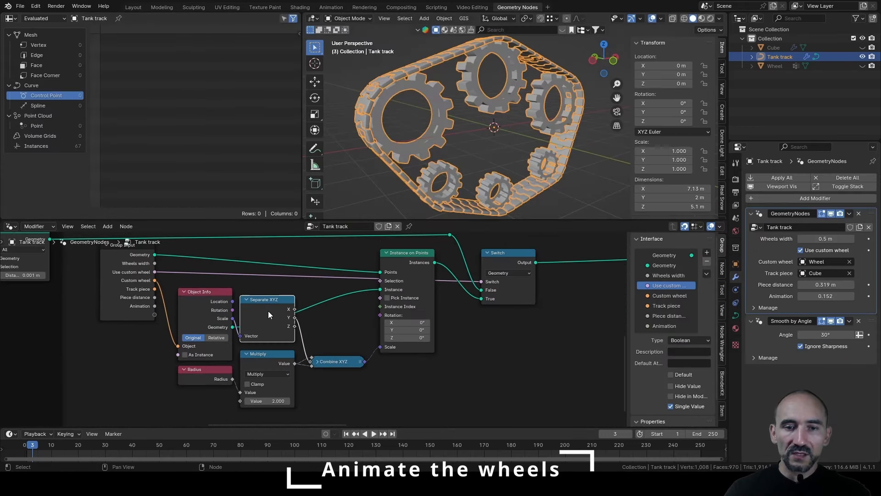
key(h)
key(g)
click(269, 351)
key(g)
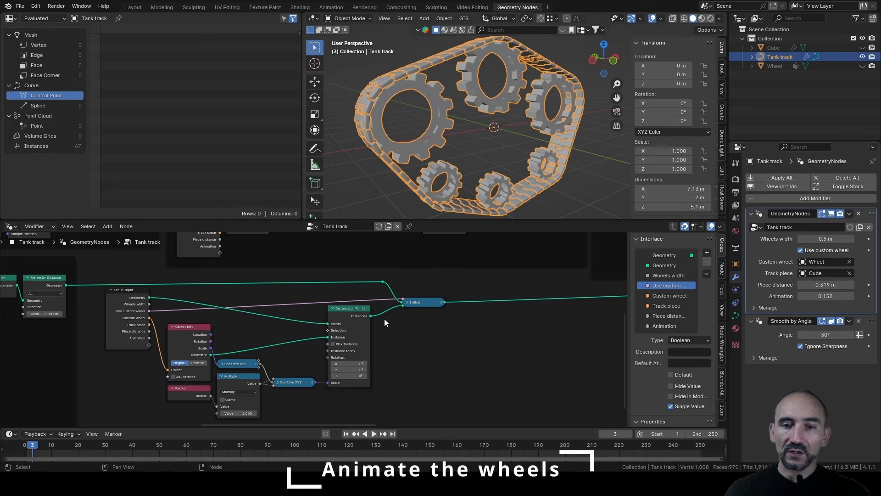
- Insert a Store Named Attribute node on the geometry link between Group Input and Instance on Points
scroll(384, 318, up, 1)
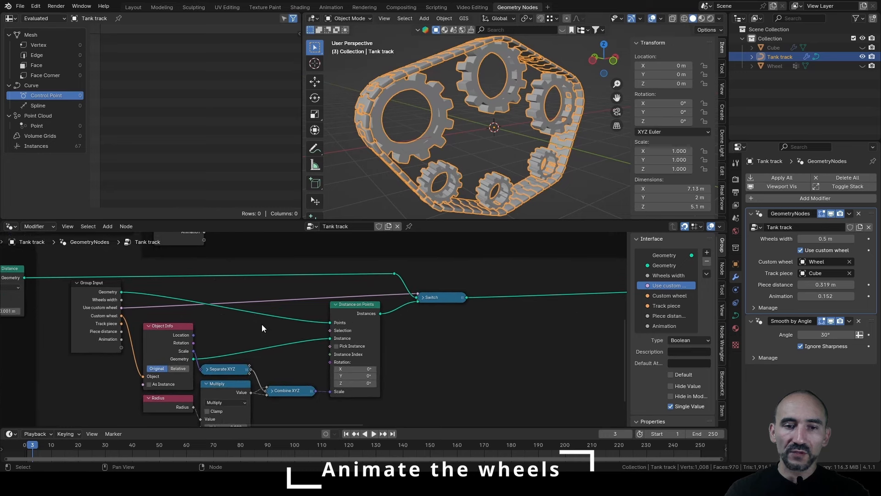
key(F3)
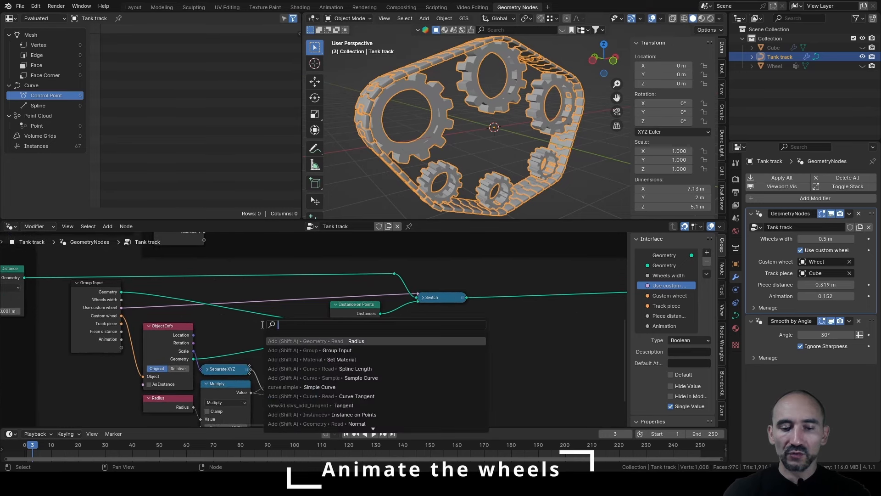
text(store named)
key(Return)
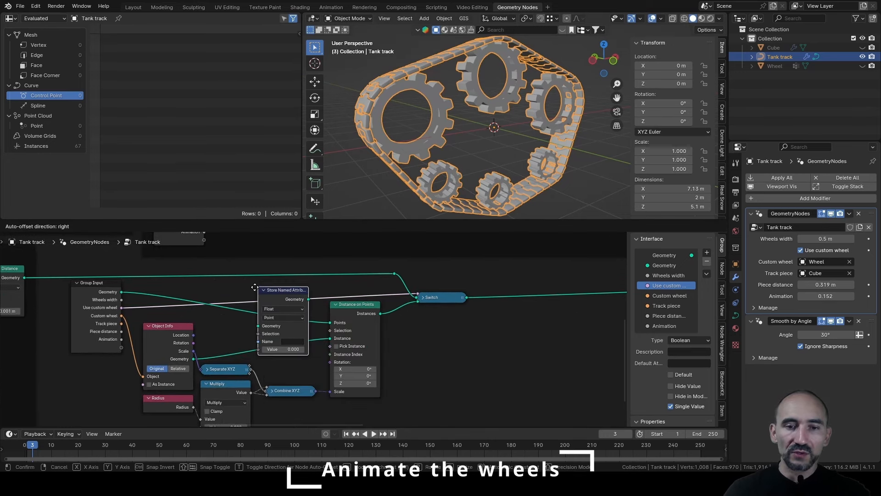
click(256, 309)
drag(276, 312, 286, 285)
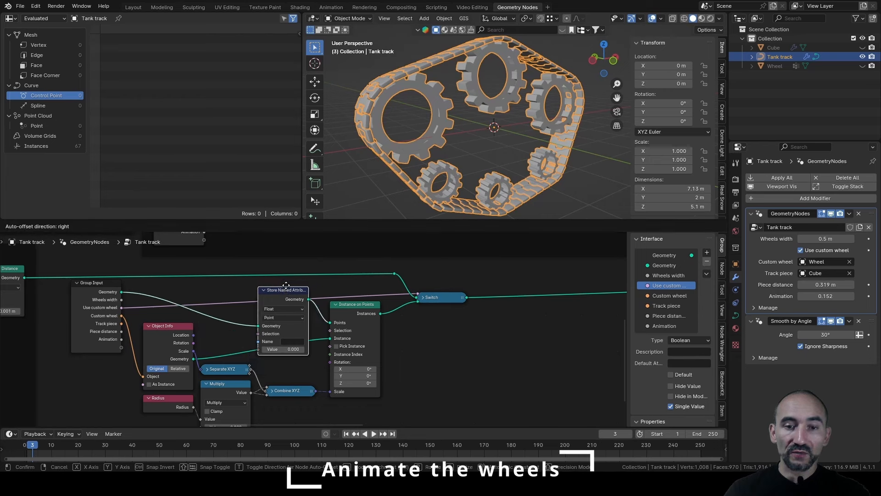
click(294, 316)
- Name the stored attribute v_radius and connect the Radius node's output to its Value
scroll(293, 316, up, 1)
click(292, 334)
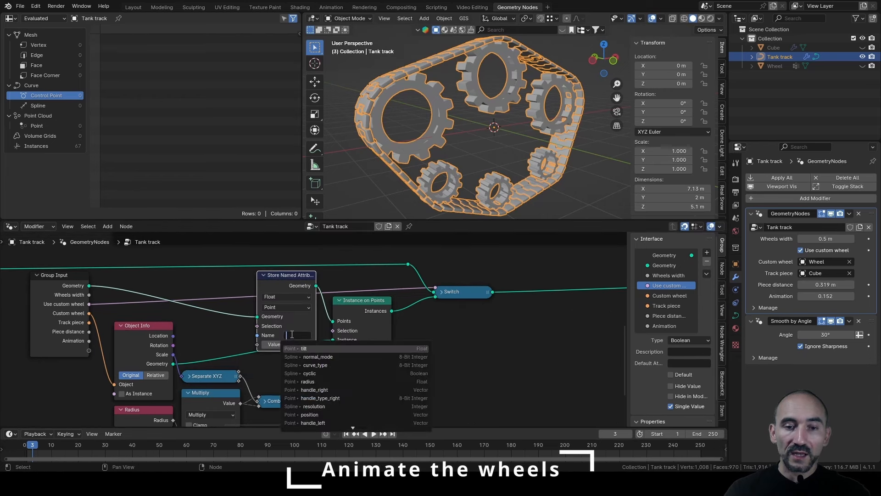
text(v_)
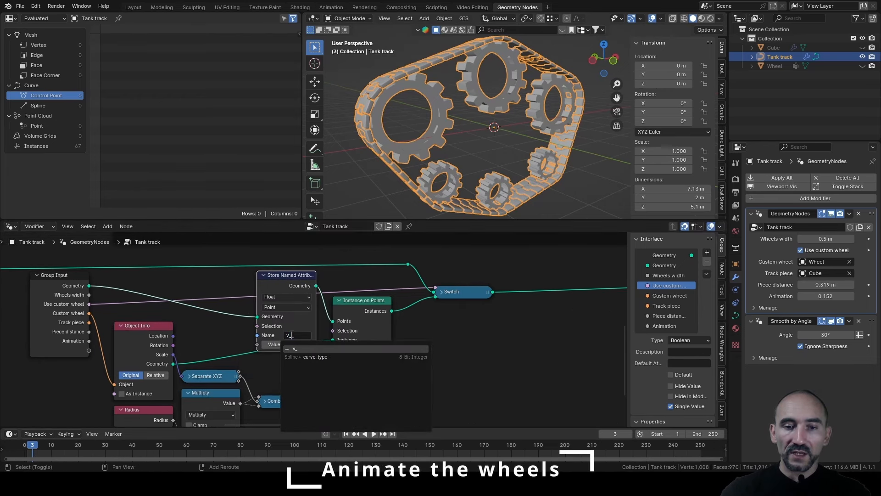
text(radius)
key(Return)
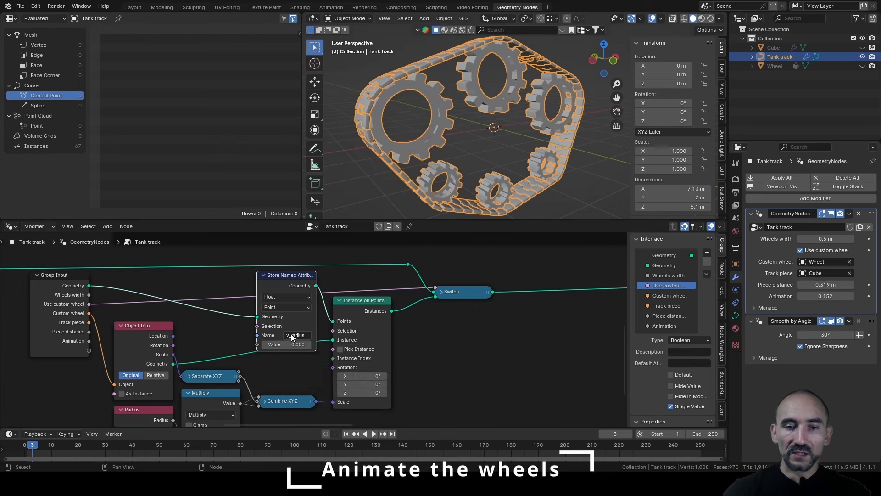
scroll(232, 335, down, 2)
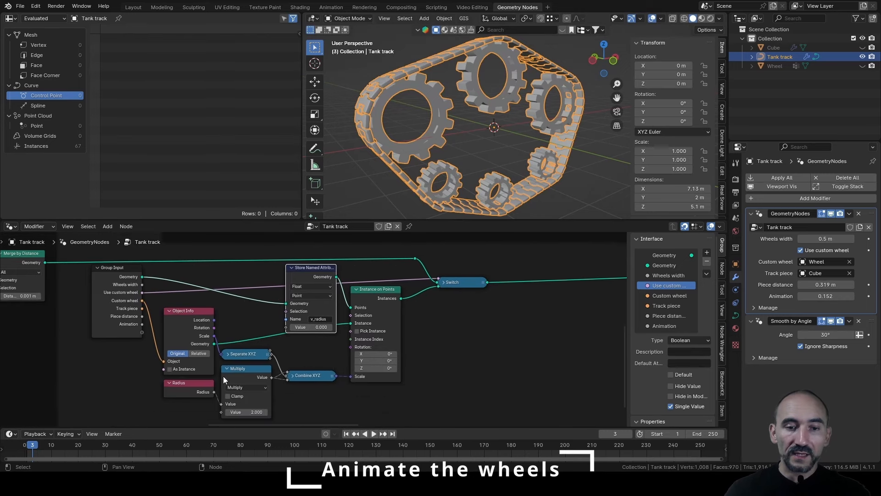
drag(213, 392, 286, 327)
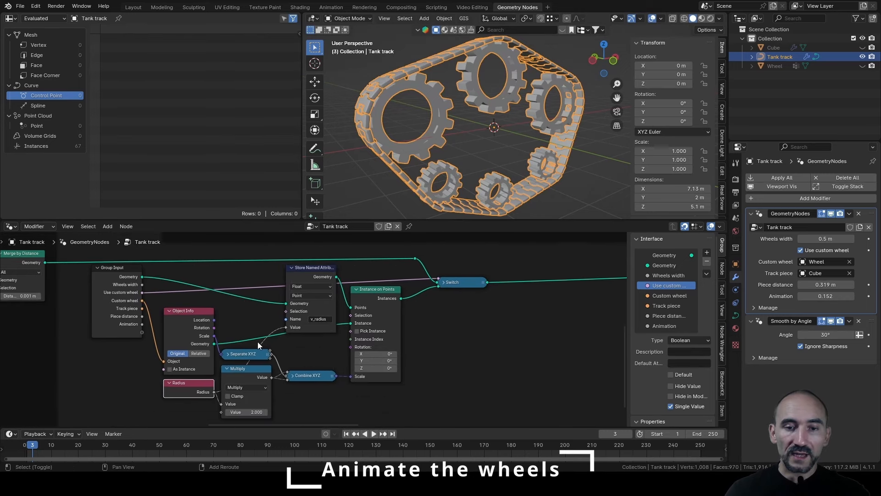
- Move the Switch node farther from Instance on Points to make room, and save the file
middle_drag(438, 284, 211, 307)
drag(245, 307, 410, 308)
key(ctrl+s)
middle_drag(409, 308, 543, 310)
- Duplicate the Group Input beside the Switch node, feed its Use custom wheel output to the Switch, and hide its unused sockets
click(29, 321)
key(shift+d)
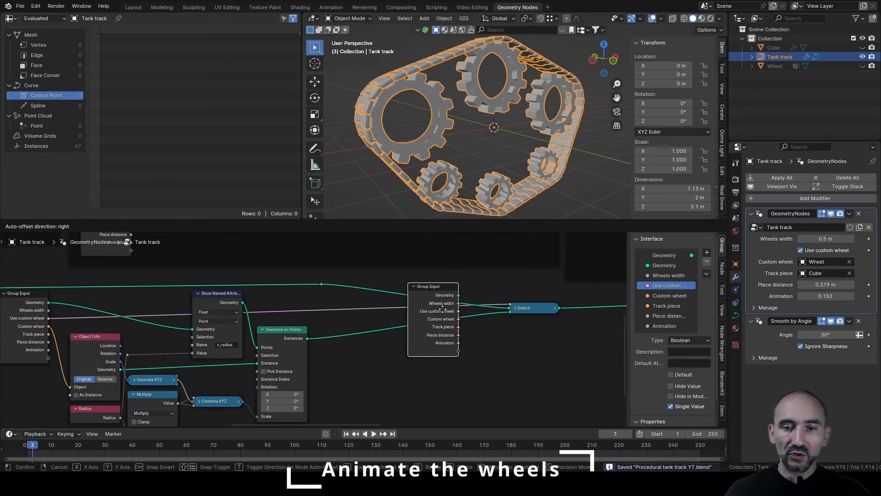
click(466, 364)
drag(487, 362, 510, 307)
key(ctrl+h)
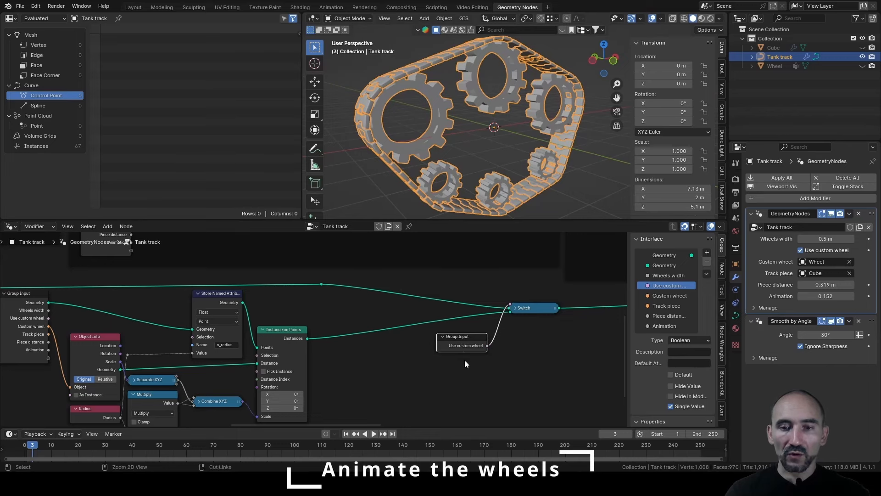
drag(460, 349, 467, 291)
- Insert a Rotate Instances node between Instance on Points and the Switch
middle_drag(388, 348, 311, 328)
scroll(311, 327, up, 3)
click(311, 329)
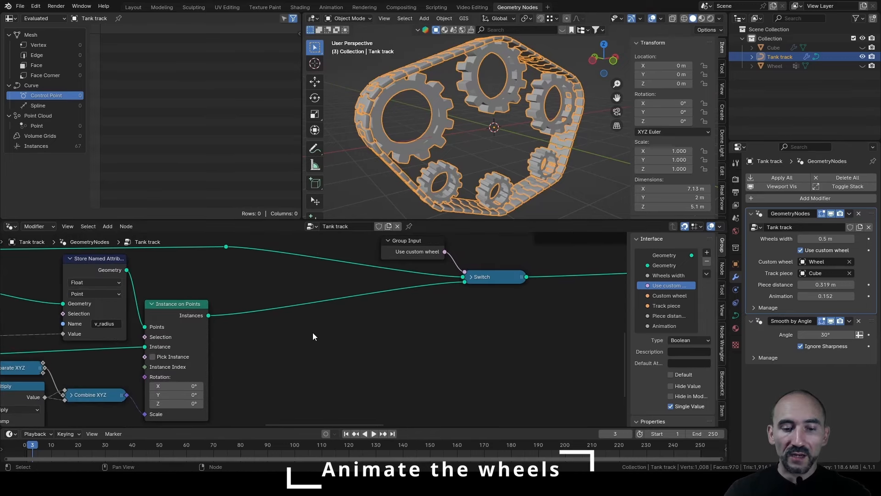
key(F3)
text(rotate ins)
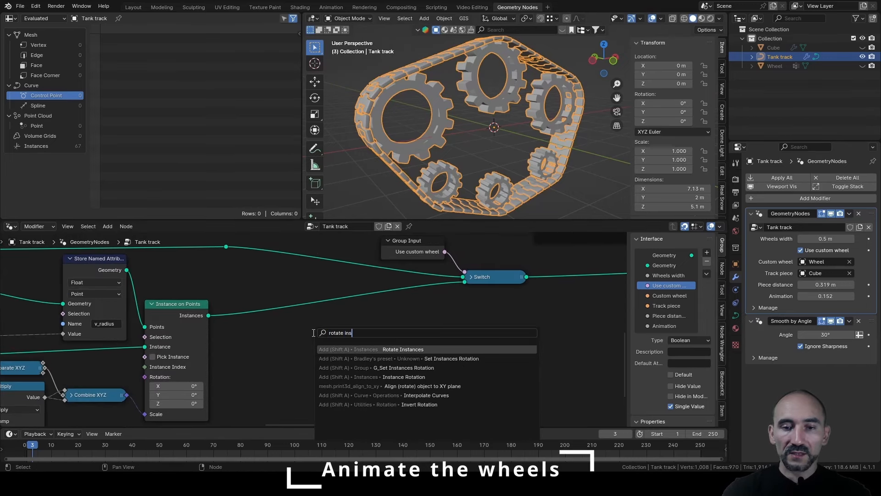
key(Return)
click(383, 341)
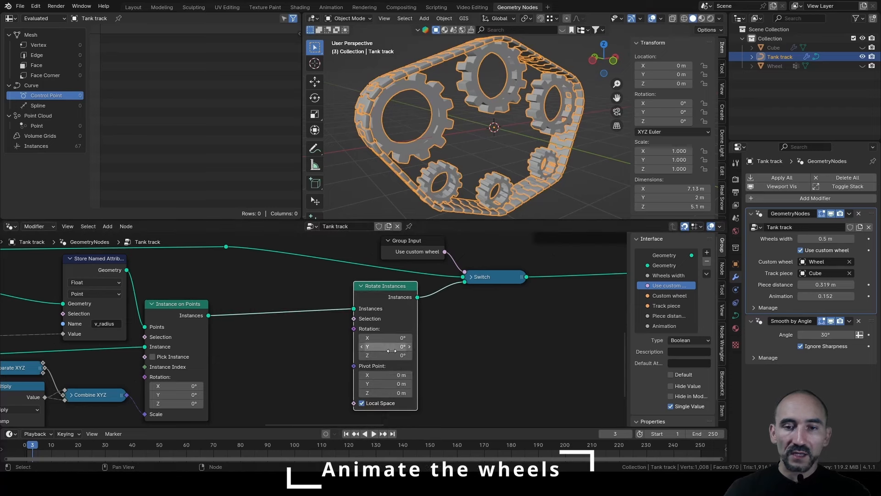
drag(382, 341, 454, 347)
key(ctrl+z)
key(Escape)
- Set the modifier's Animation to about 0.246 and Rotate Instances' Y rotation to about -14.3°, then save the file
drag(826, 296, 871, 296)
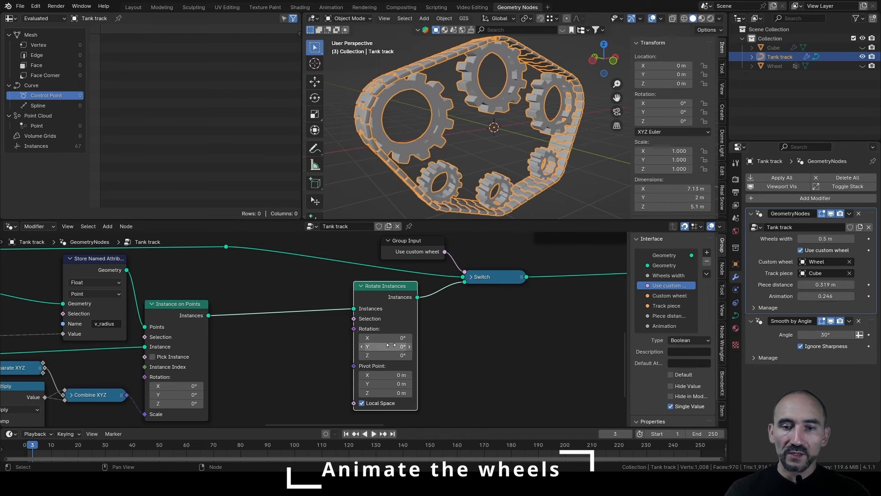
drag(391, 345, 376, 345)
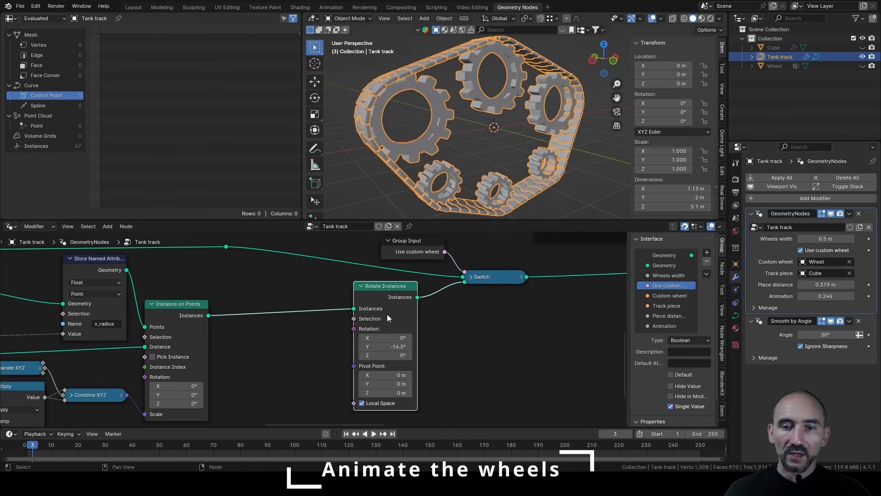
drag(388, 295, 424, 292)
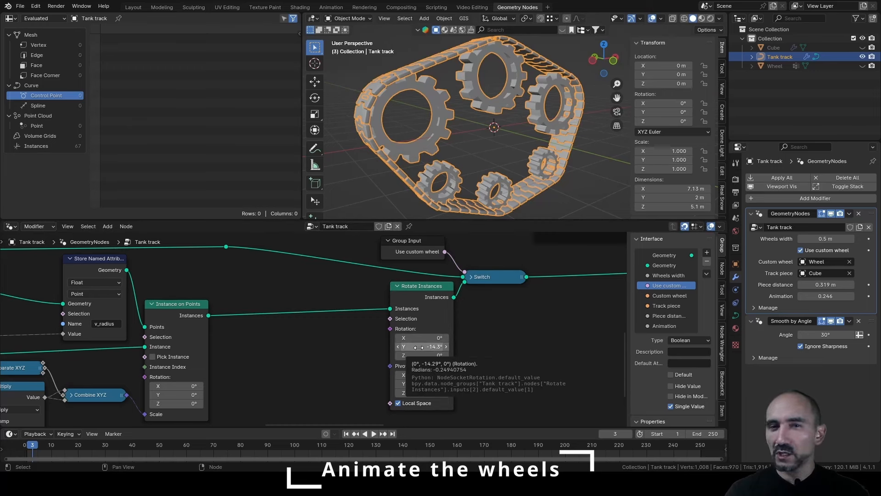
key(ctrl+s)
- Add a Float Named Attribute node reading v_radius between Instance on Points and Rotate Instances
key(F3)
text(n)
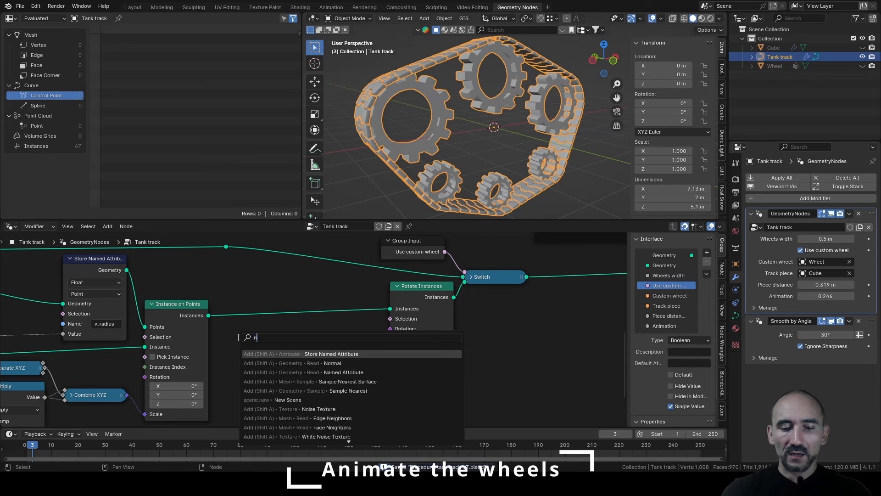
text(ame attr)
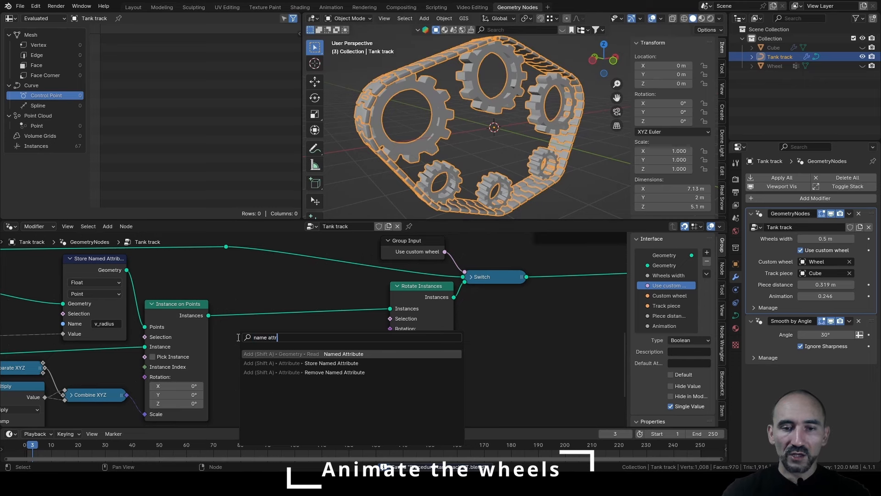
key(Return)
click(222, 331)
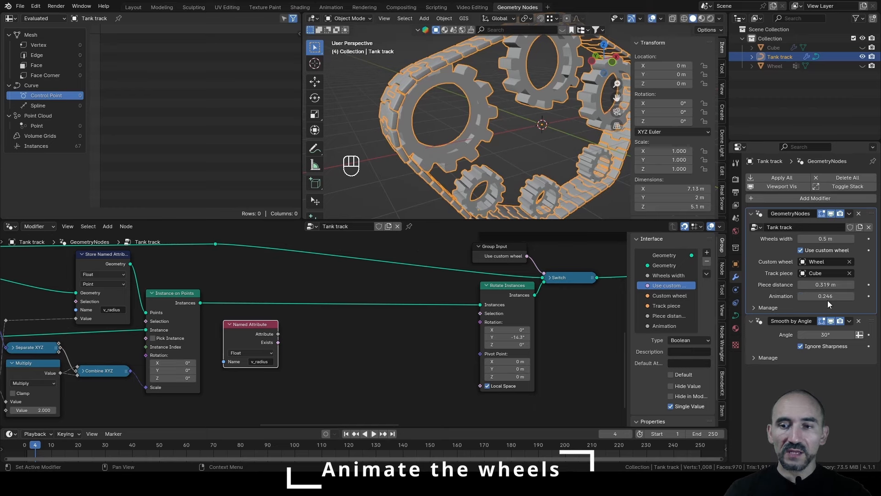
- Examine how the Animation input drives the curve sampling in the Animation track points frame
scroll(482, 312, down, 10)
middle_drag(474, 312, 314, 389)
scroll(318, 329, up, 8)
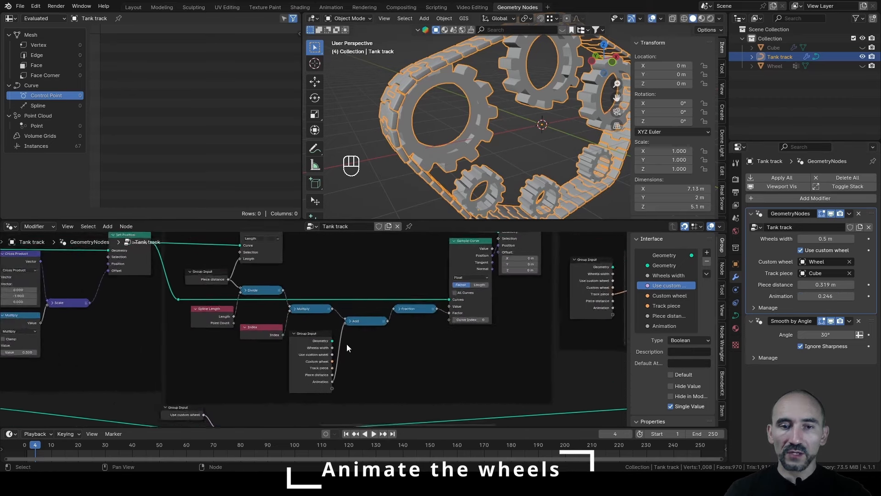
middle_drag(380, 312, 300, 339)
scroll(320, 363, up, 2)
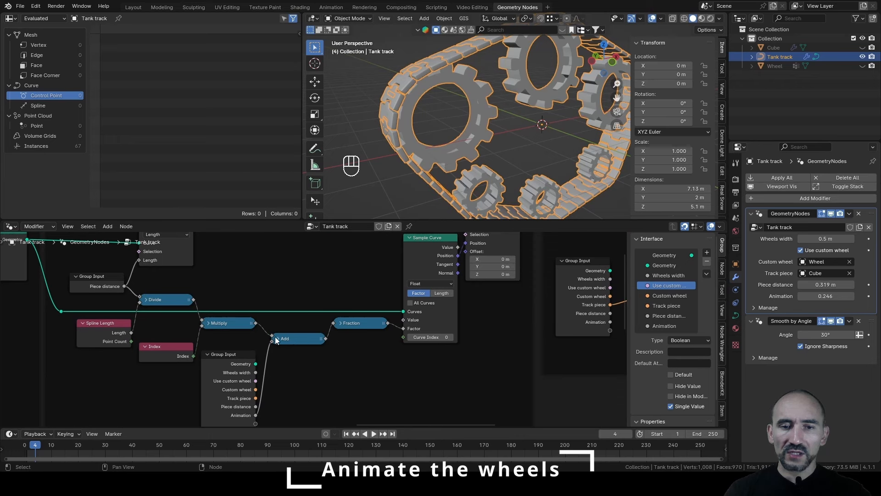
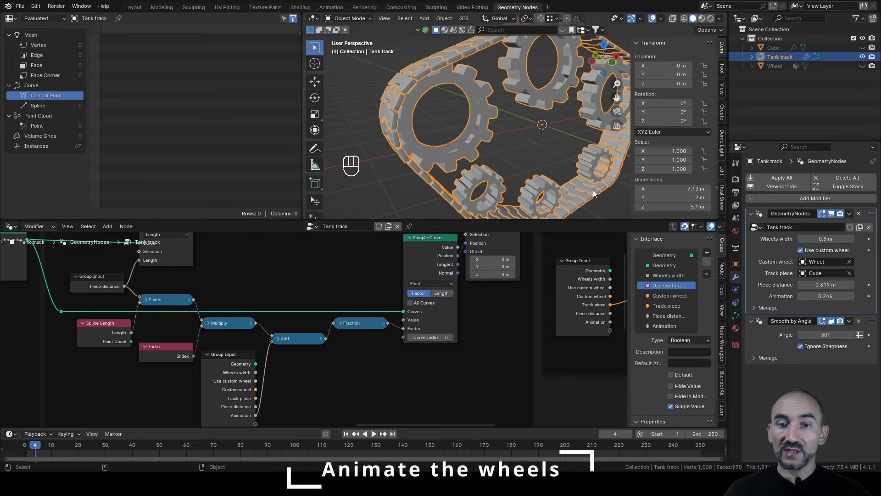
scroll(324, 331, down, 5)
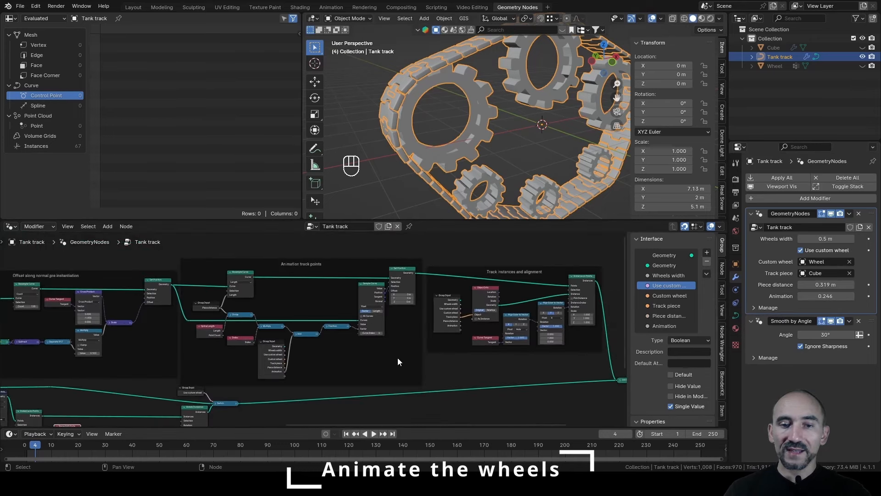
middle_drag(398, 357, 570, 261)
scroll(263, 353, up, 5)
- Add a Group Input node below the Combine XYZ node
key(shift+a)
click(262, 353)
text(g)
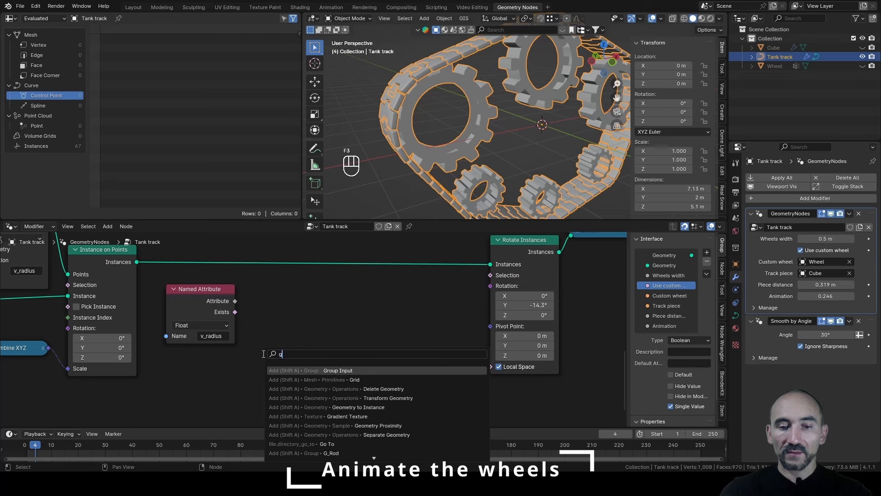
key(Return)
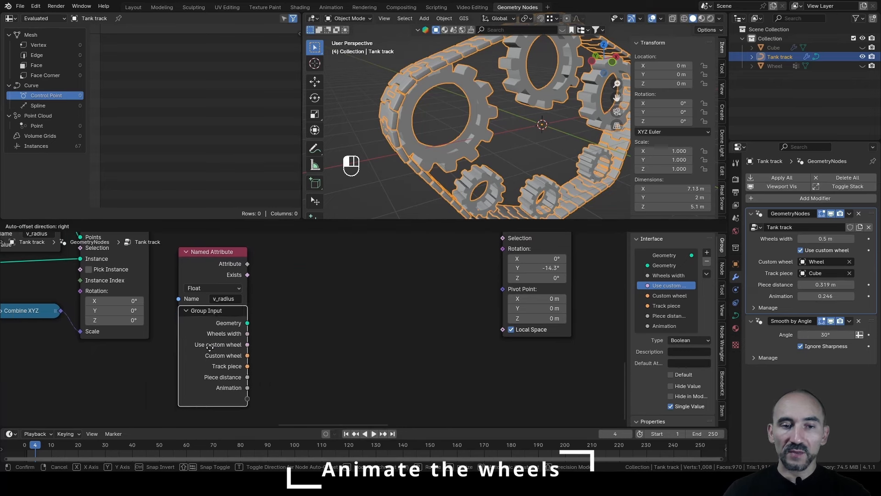
click(22, 370)
- Connect the new Group Input's Animation output to a Multiply math node and place it beside the input
drag(61, 407, 119, 393)
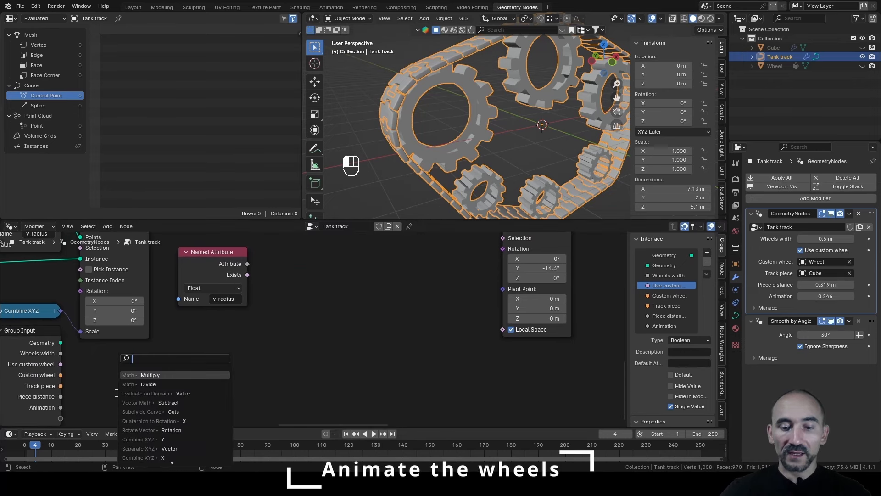
text(m)
key(Return)
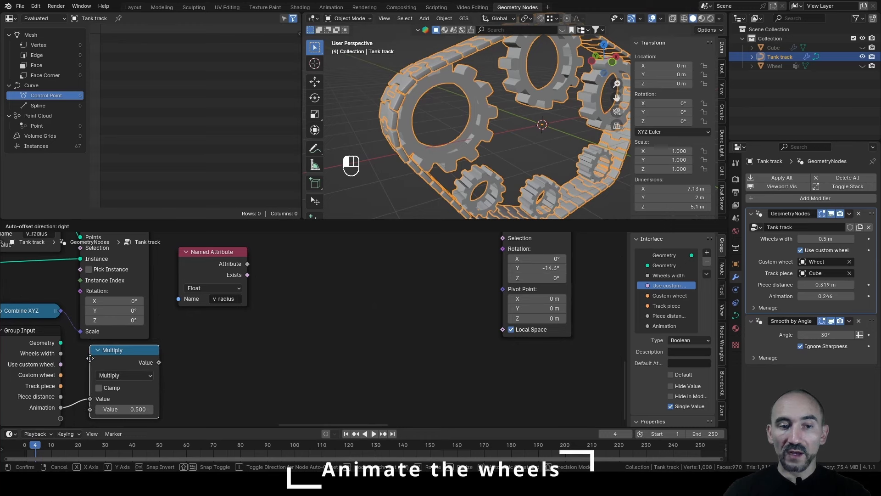
click(86, 354)
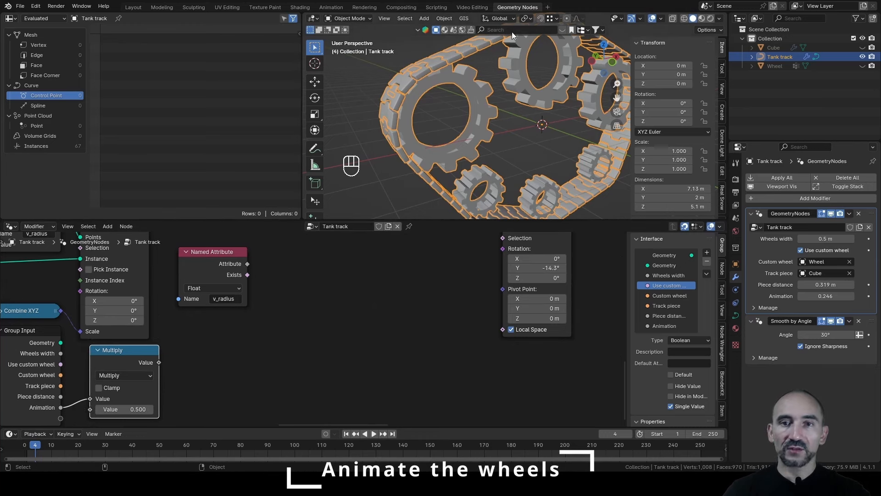
middle_drag(140, 382, 190, 319)
drag(176, 301, 158, 316)
- Review the node setup that stores v_radius and instances the custom wheels
scroll(271, 315, down, 8)
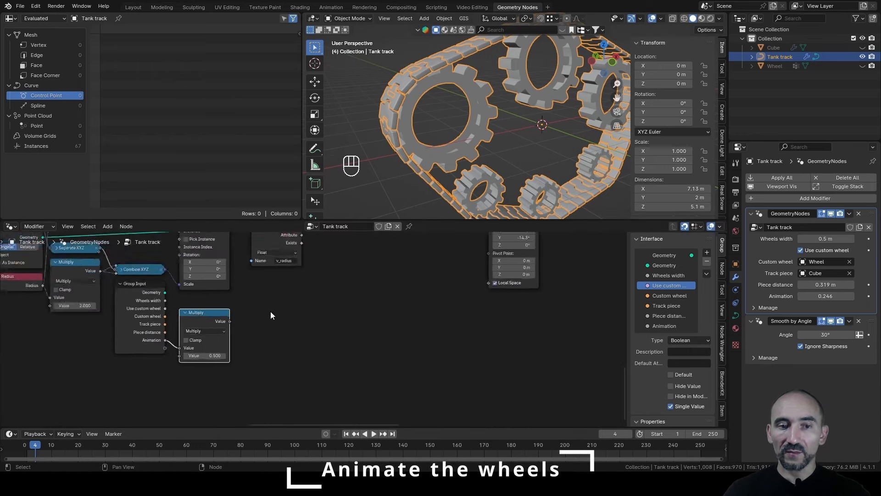
scroll(92, 262, up, 5)
middle_drag(92, 261, 331, 348)
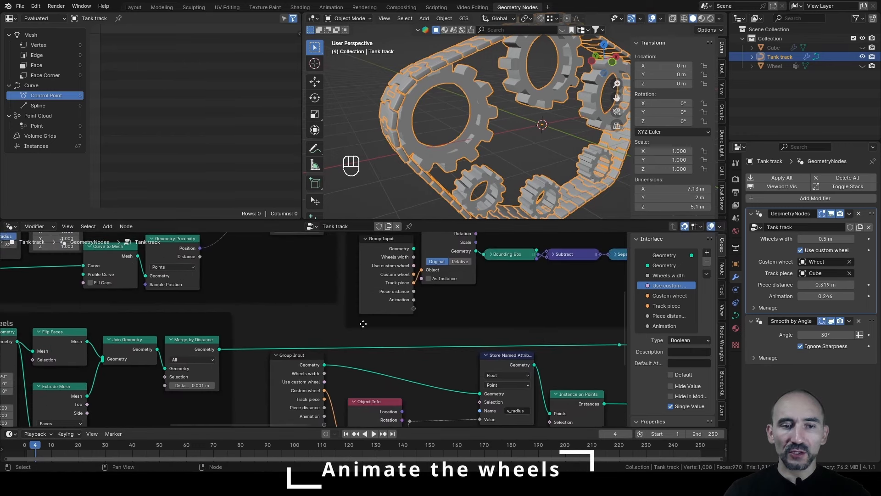
scroll(364, 324, down, 3)
middle_drag(223, 322, 105, 283)
scroll(222, 298, up, 3)
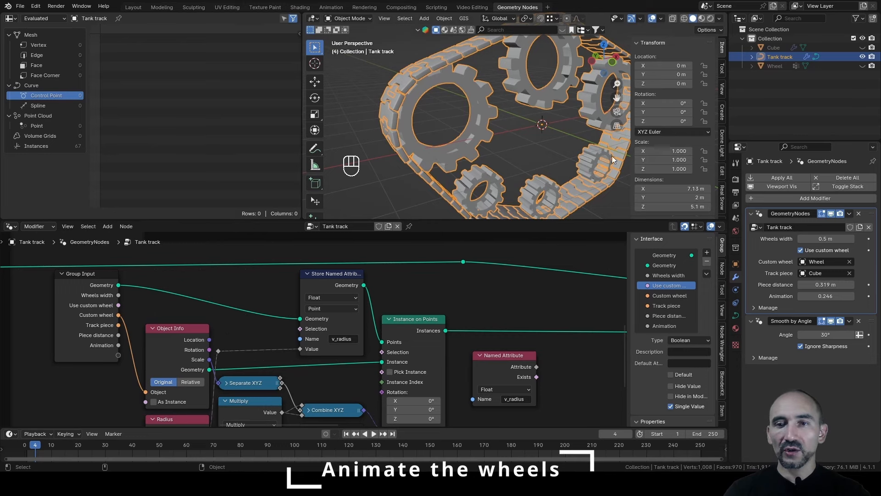
- Add a Sample Index node between the v_radius Named Attribute and Rotate Instances nodes
scroll(437, 275, down, 2)
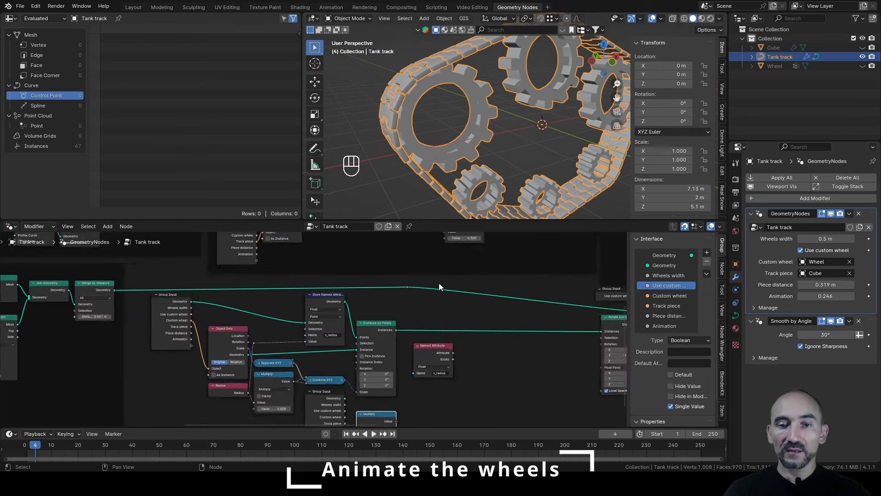
middle_drag(472, 264, 309, 401)
middle_drag(282, 294, 389, 296)
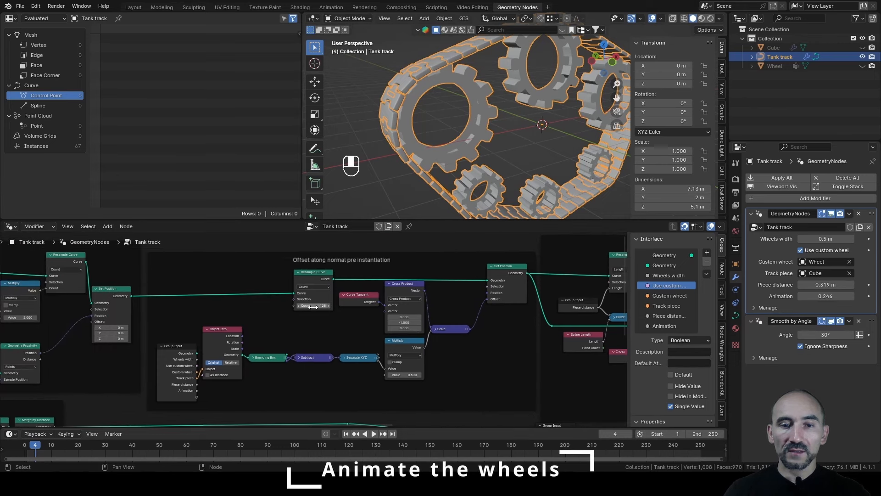
middle_drag(313, 307, 290, 302)
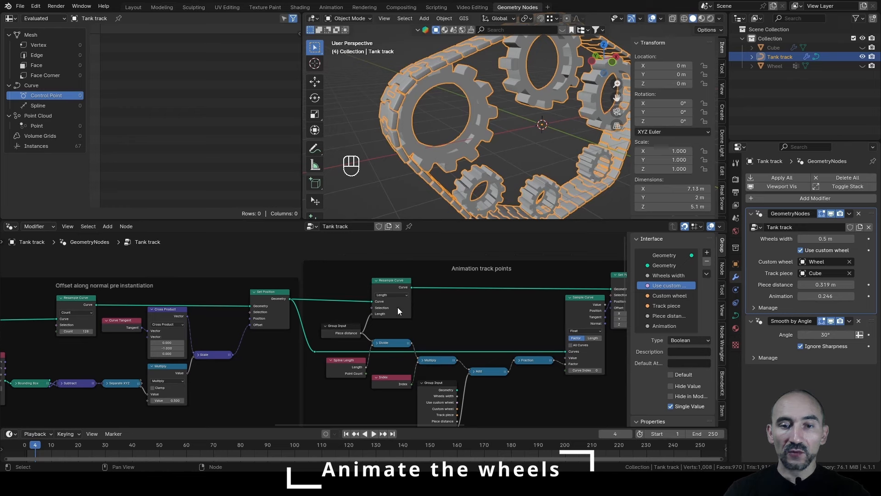
scroll(310, 329, down, 5)
middle_drag(293, 313, 362, 239)
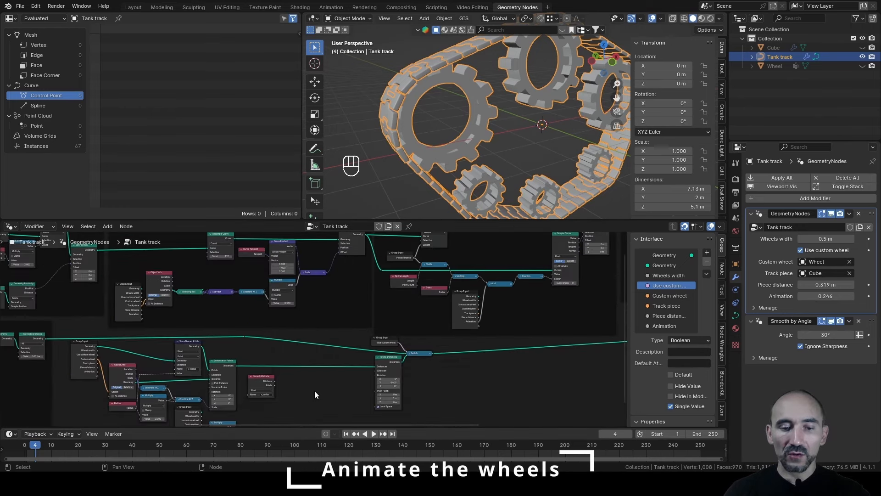
key(F3)
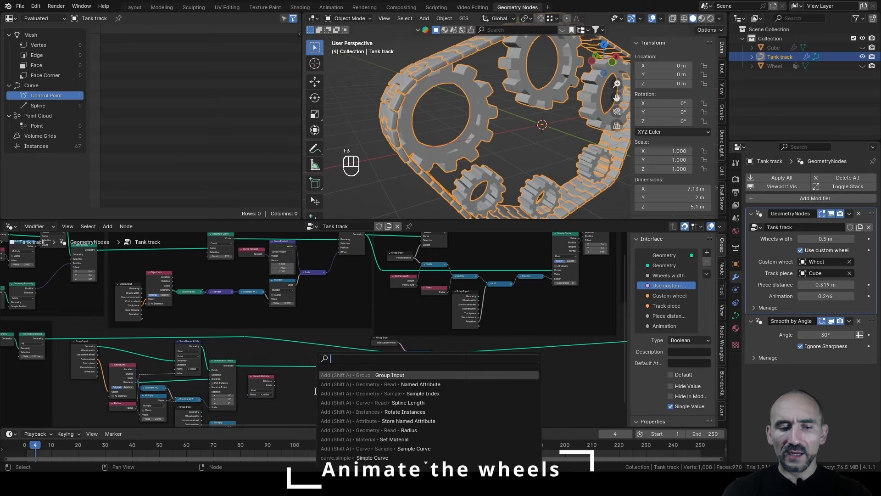
click(321, 393)
click(318, 375)
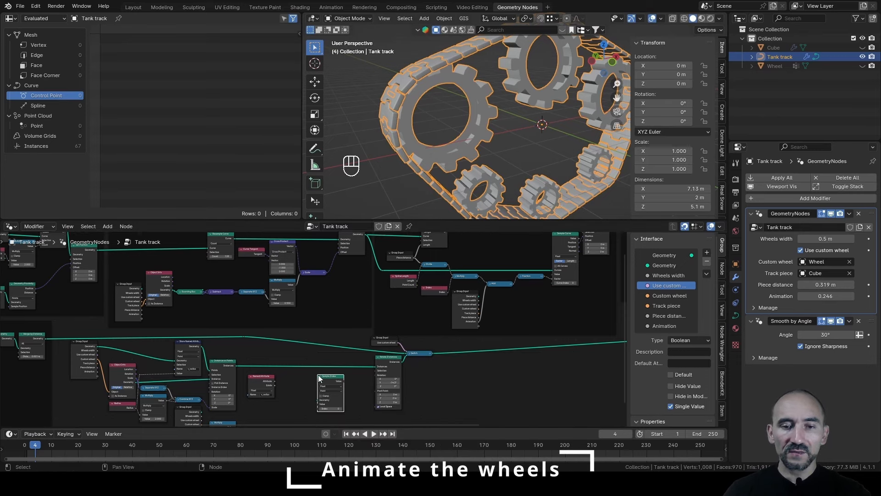
- Connect the offset curve geometry feeding the Animation track points frame to the Sample Index node's Geometry input
middle_drag(318, 374, 353, 381)
alt+right_drag(385, 251, 361, 393)
middle_drag(362, 394, 400, 318)
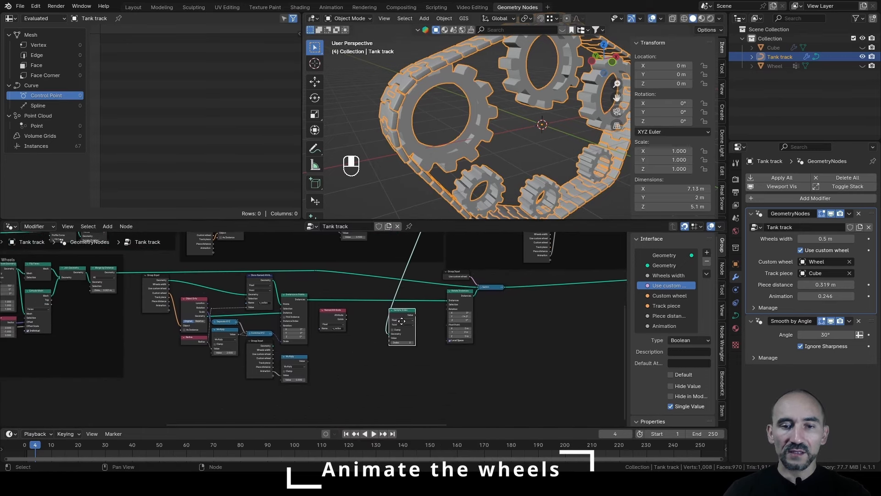
scroll(400, 319, up, 4)
scroll(433, 369, down, 2)
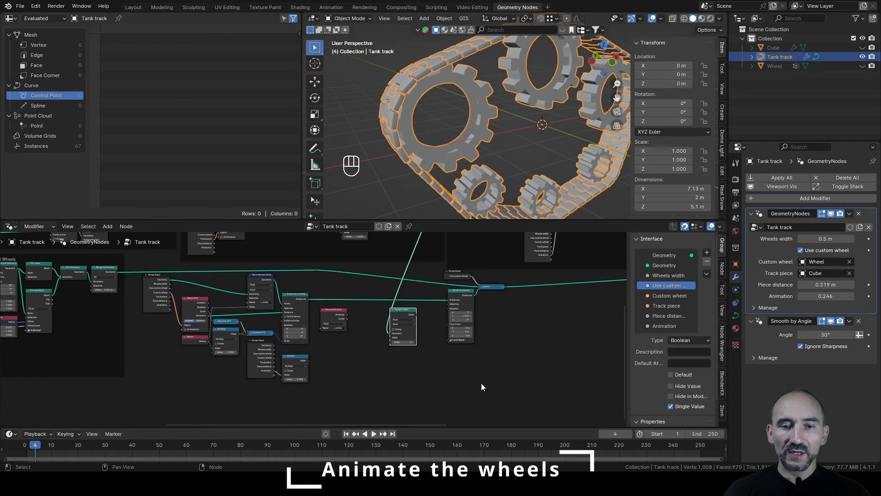
- Select all the custom wheel instancing nodes and move them together beneath the Animation track points frame
drag(481, 383, 337, 281)
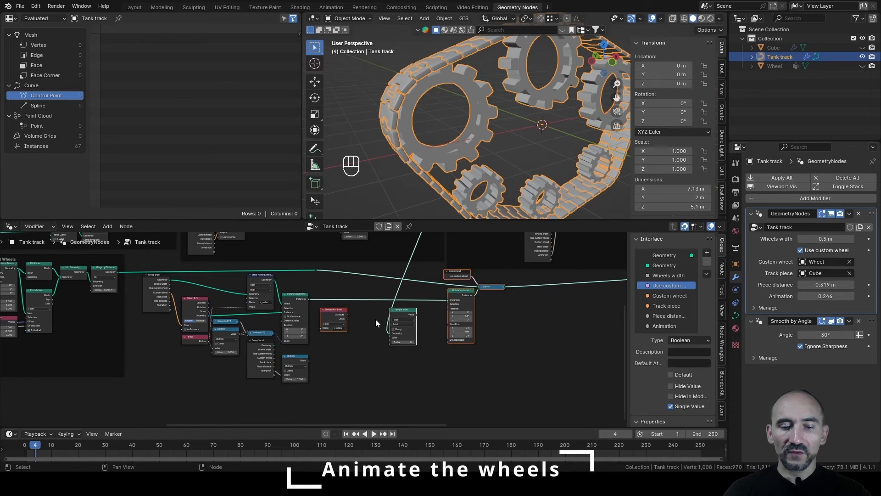
shift+click(450, 278)
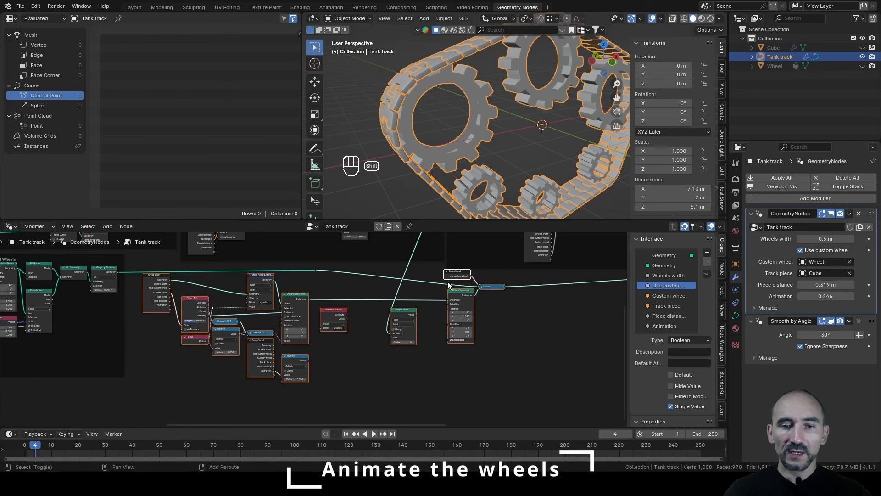
key(g)
click(513, 343)
middle_drag(502, 342, 313, 363)
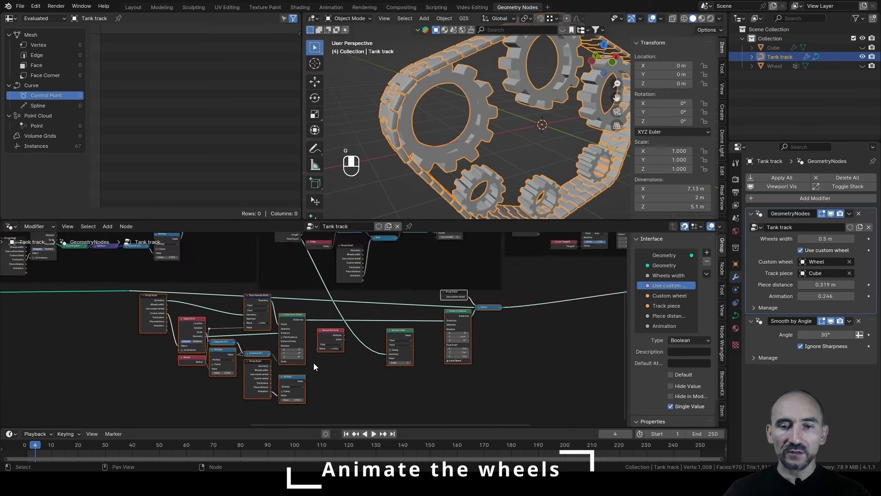
click(316, 360)
scroll(316, 360, up, 4)
middle_drag(472, 353, 385, 309)
scroll(316, 348, up, 1)
scroll(317, 337, up, 3)
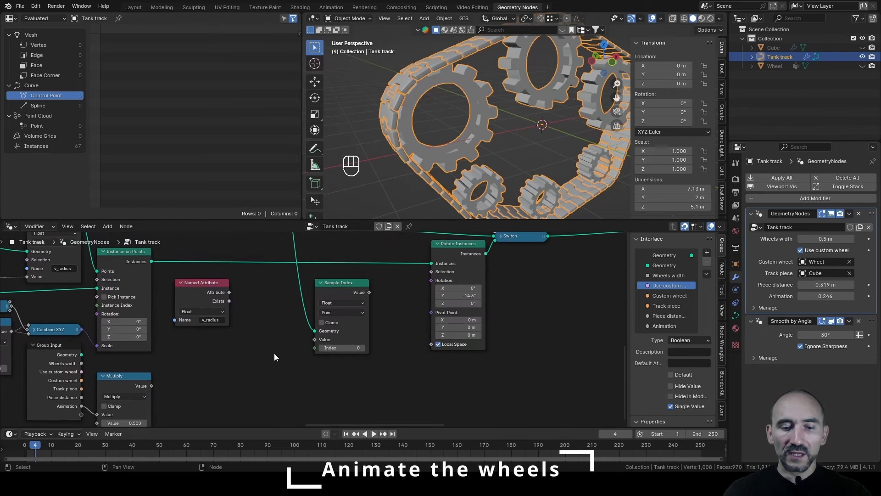
- Add a Spline Length node between the v_radius Named Attribute and Sample Index nodes
key(F3)
text(spline p)
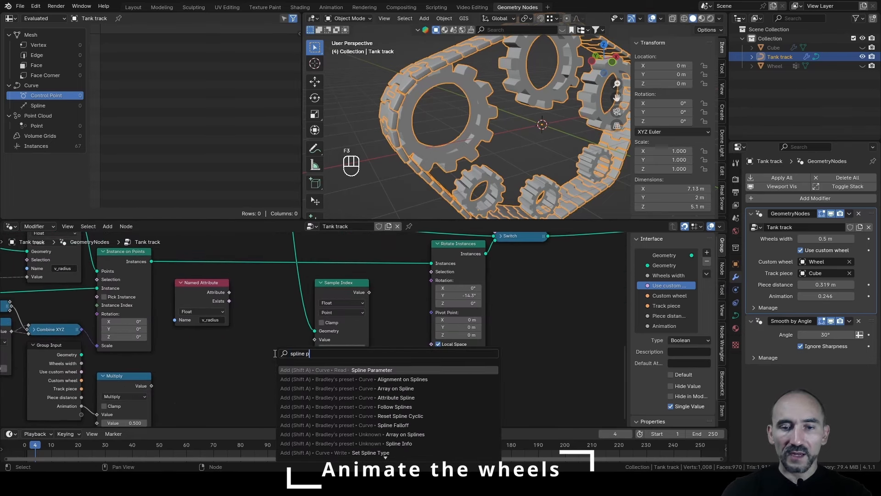
key(BackSpace)
text(l)
key(Return)
click(236, 330)
scroll(294, 321, down, 3)
middle_drag(332, 313, 500, 337)
scroll(500, 338, up, 2)
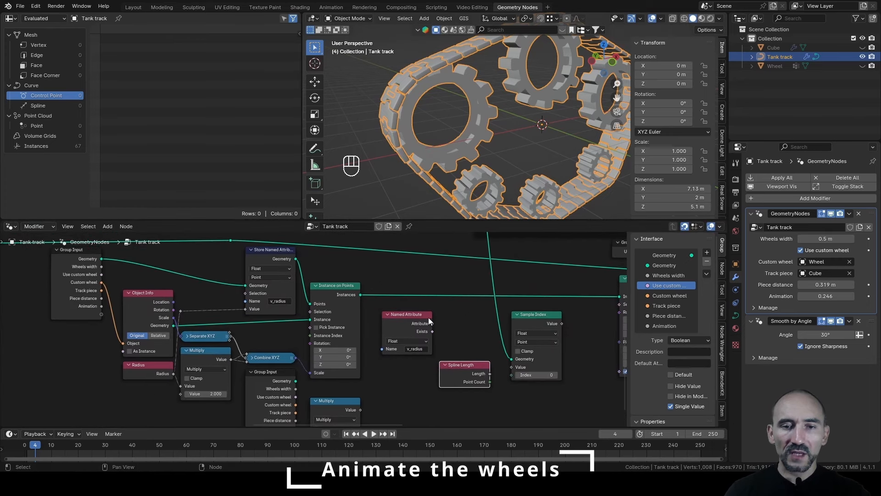
- Move the Instance on Points and v_radius Named Attribute nodes to make room after the Store Named Attribute node
scroll(430, 317, down, 1)
middle_drag(341, 276, 244, 261)
drag(244, 263, 359, 363)
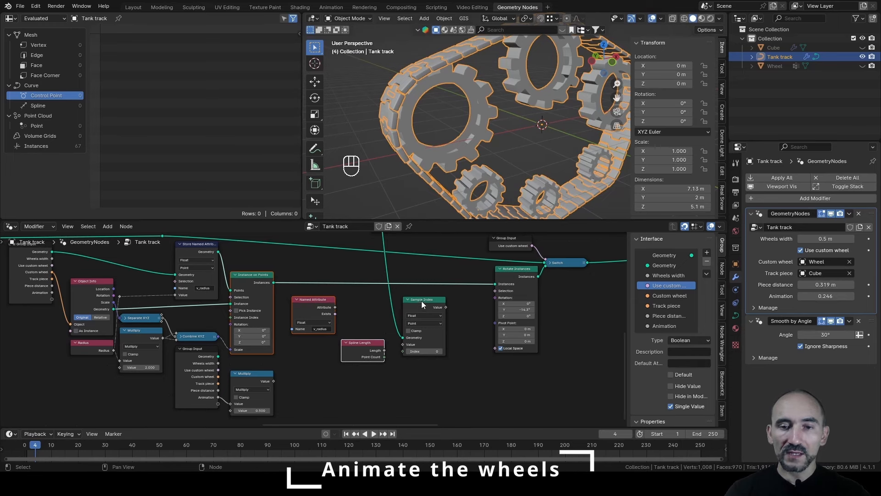
scroll(427, 297, up, 1)
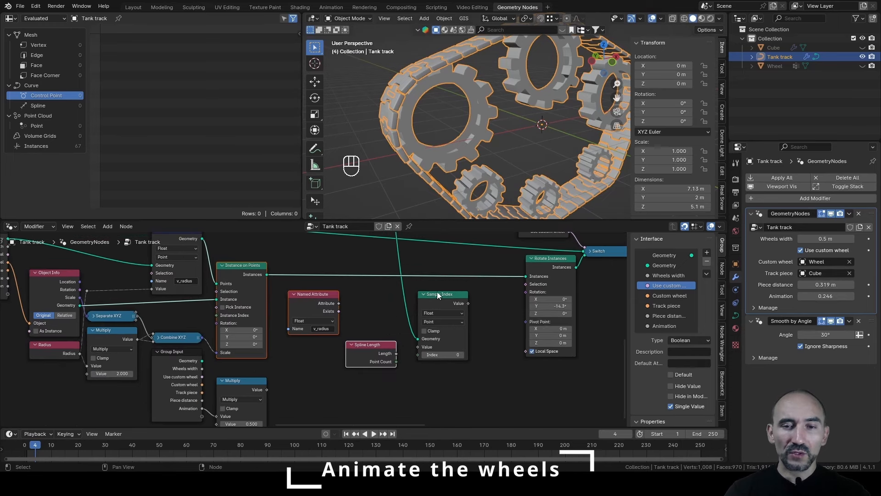
middle_drag(366, 306, 399, 343)
key(g)
click(424, 344)
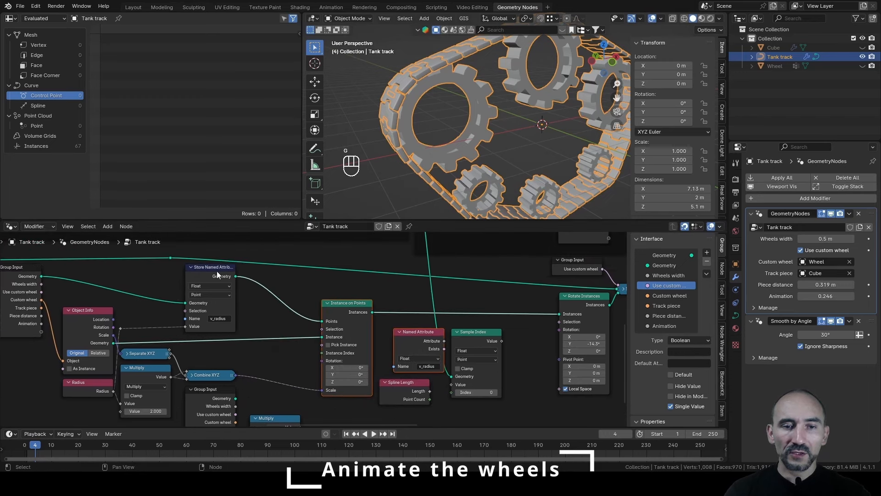
- Duplicate the v_radius Store Named Attribute node onto the link before Instance on Points and name its attribute v_length
click(207, 268)
key(shift+d)
click(285, 280)
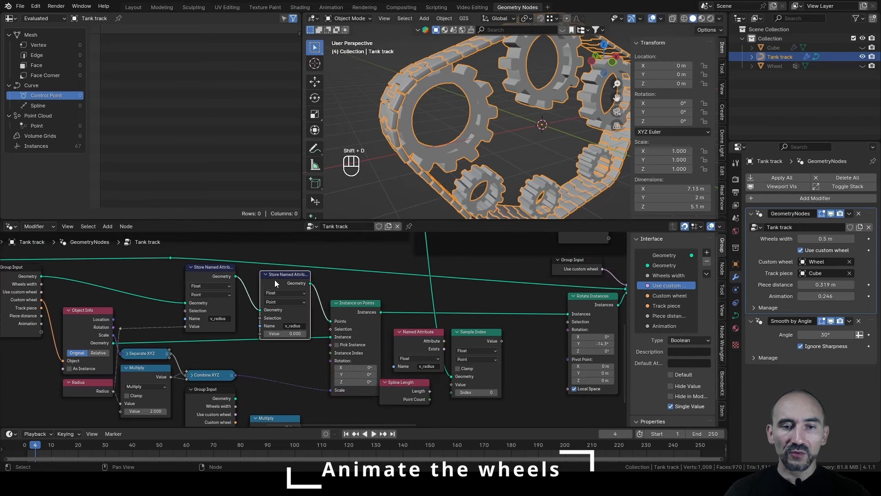
click(293, 325)
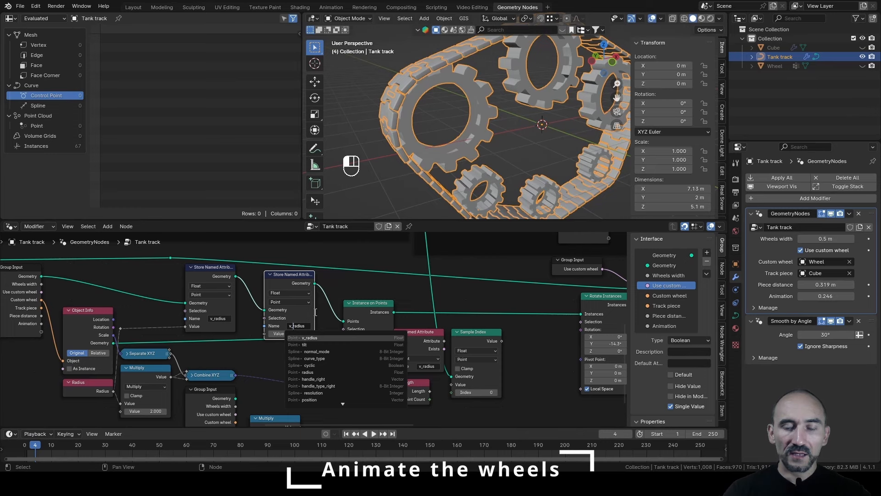
key(shift+End)
text(length)
key(Return)
- Move the Spline Length and Sample Index nodes between the two Store Named Attribute nodes
scroll(490, 336, down, 3)
middle_drag(490, 336, 450, 313)
click(447, 292)
shift+click(391, 329)
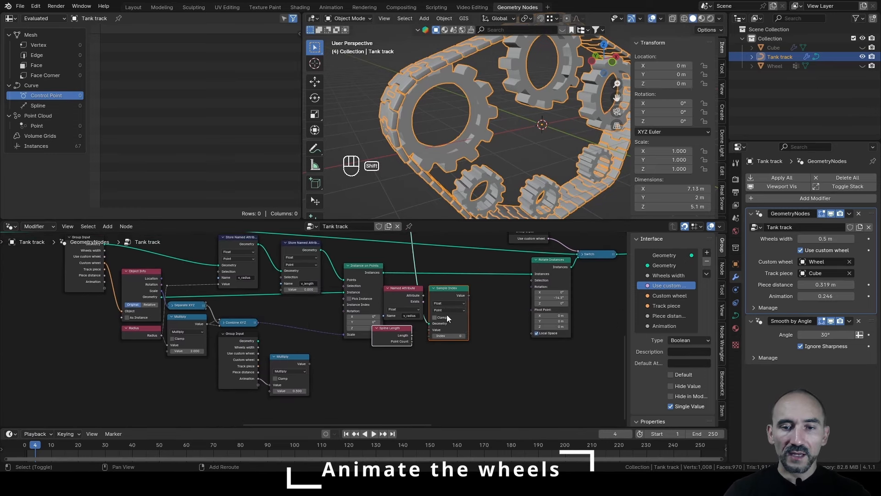
key(g)
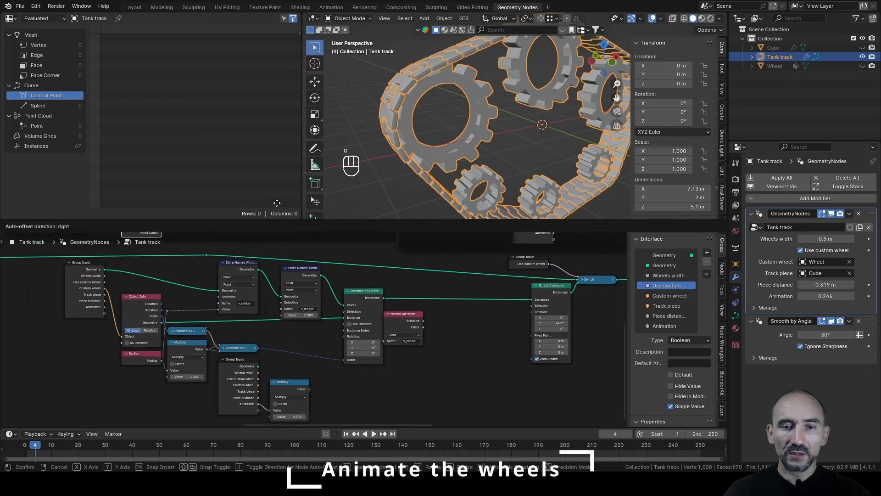
click(377, 308)
scroll(394, 380, down, 5)
scroll(394, 383, up, 4)
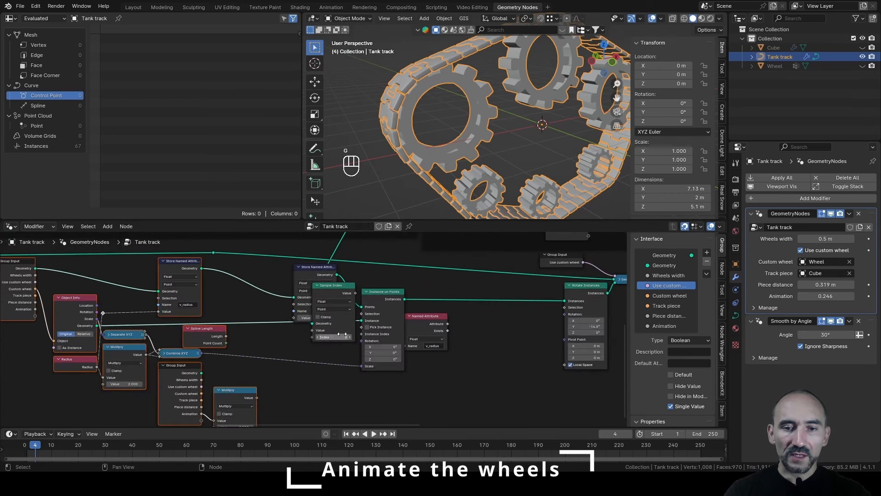
- Connect Spline Length's Length to the Sample Index Value, and the sampled Value to the v_length Store Named Attribute
key(g)
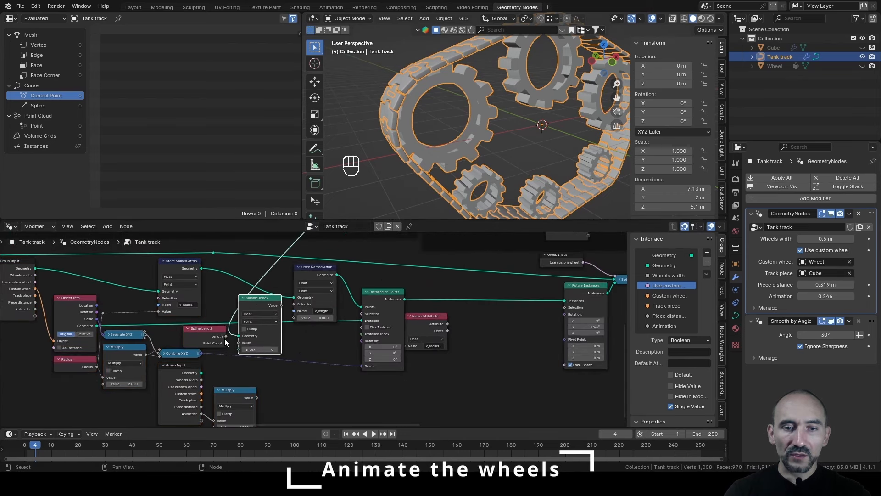
click(244, 344)
scroll(244, 344, up, 2)
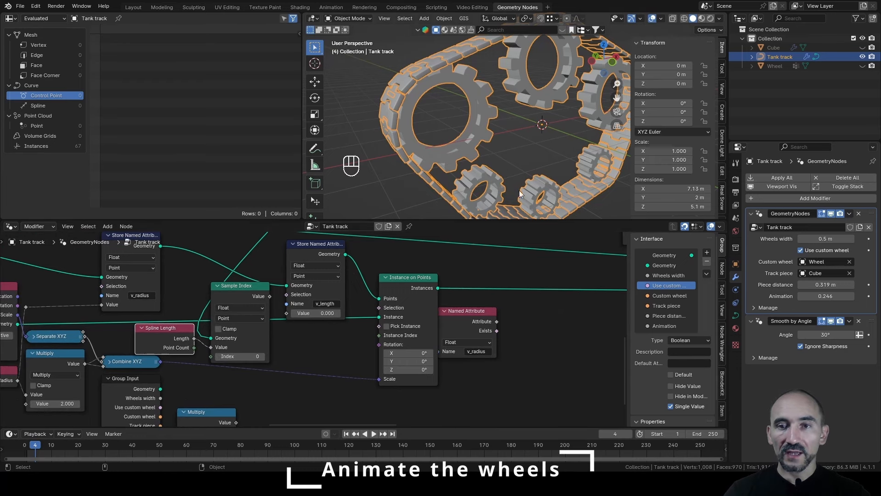
middle_drag(323, 306, 312, 350)
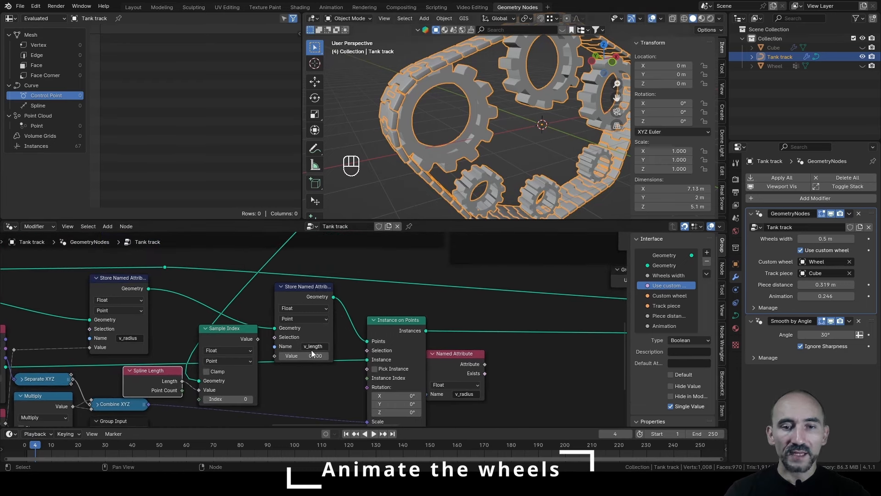
drag(258, 339, 275, 356)
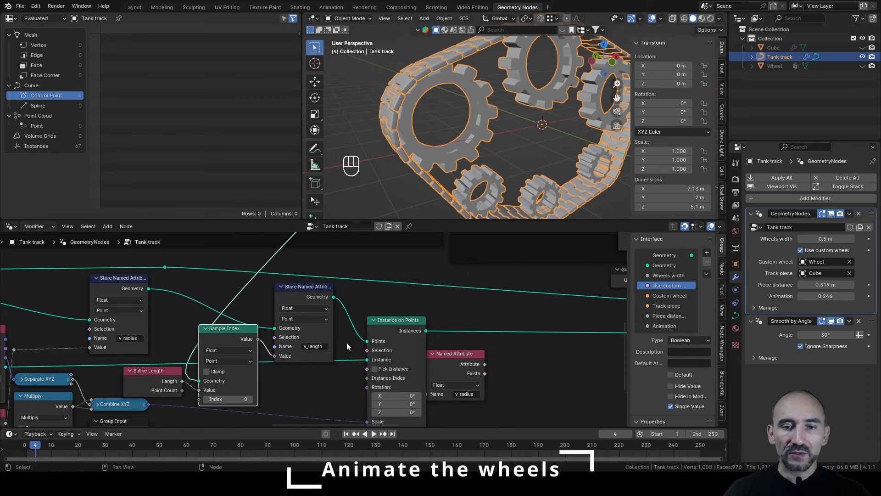
- Rearrange the custom wheel nodes, spacing out the v_length storing, Instance on Points and Rotate Instances nodes
scroll(349, 326, down, 1)
middle_drag(392, 335, 374, 305)
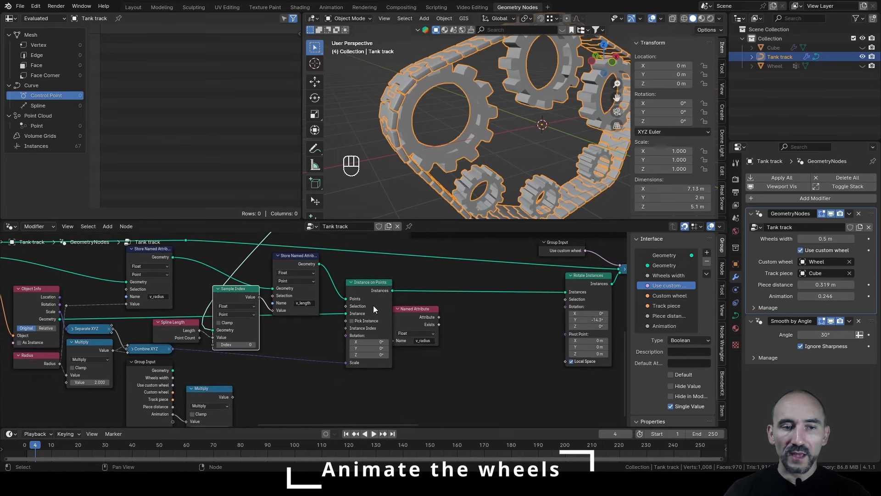
drag(375, 290, 333, 320)
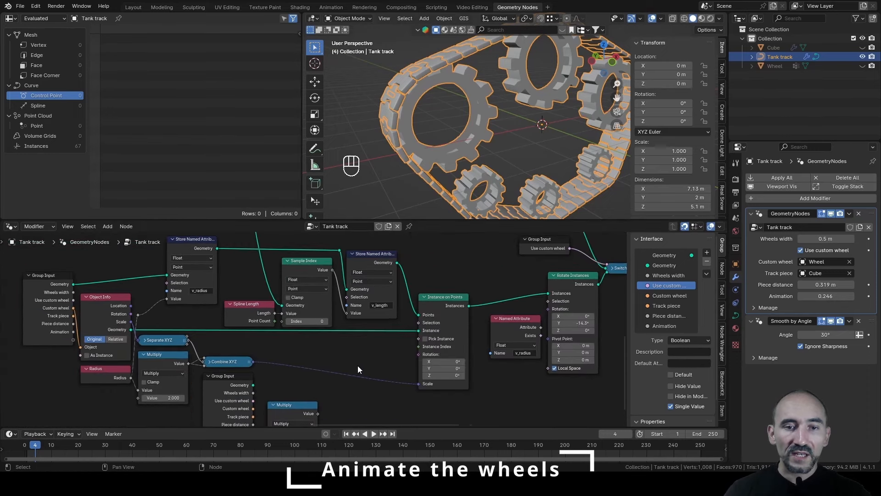
middle_drag(340, 326, 345, 364)
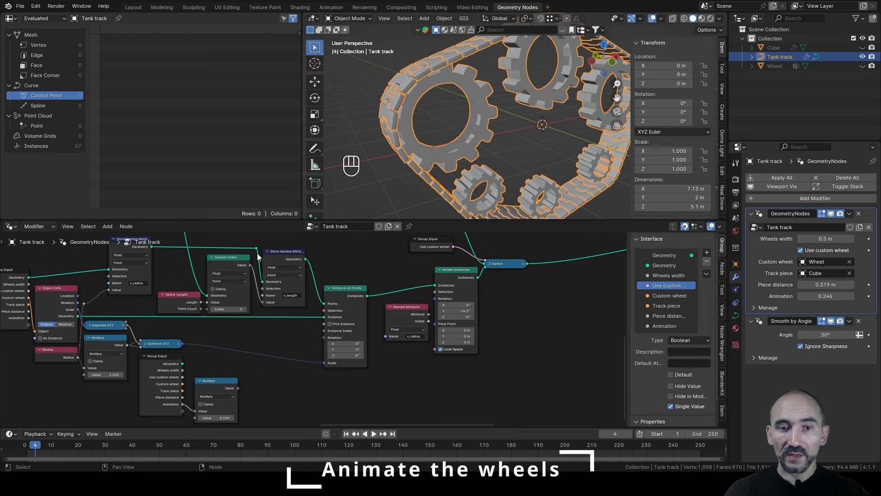
- Move the Animation Group Input and its Multiply node beneath the v_radius Named Attribute and Rotate Instances nodes
middle_drag(188, 360, 191, 316)
drag(213, 318, 159, 357)
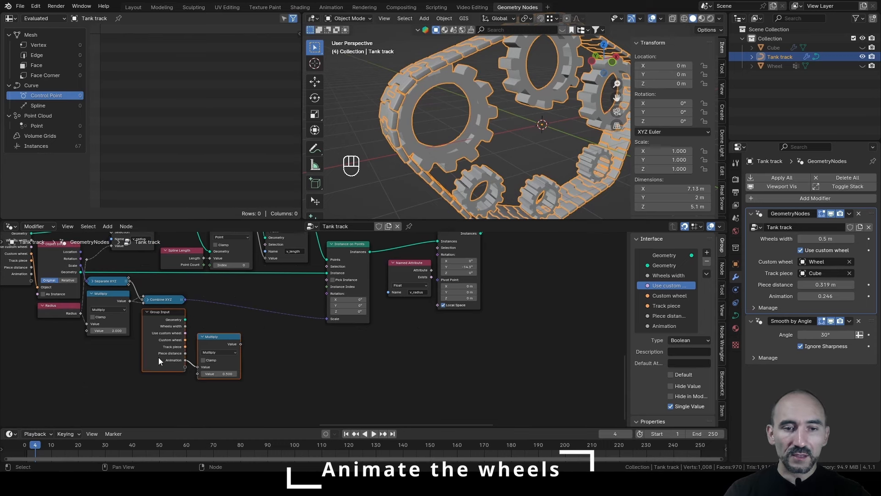
key(g)
click(436, 366)
middle_drag(507, 326, 392, 328)
click(392, 329)
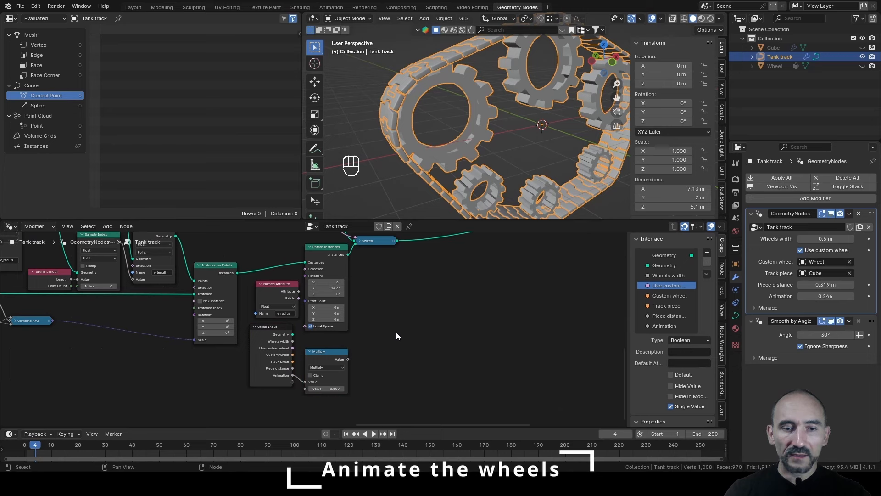
- Add a v_length Named Attribute below the Group Input, connect it to Multiply's second Value, and save the file
scroll(273, 332, up, 2)
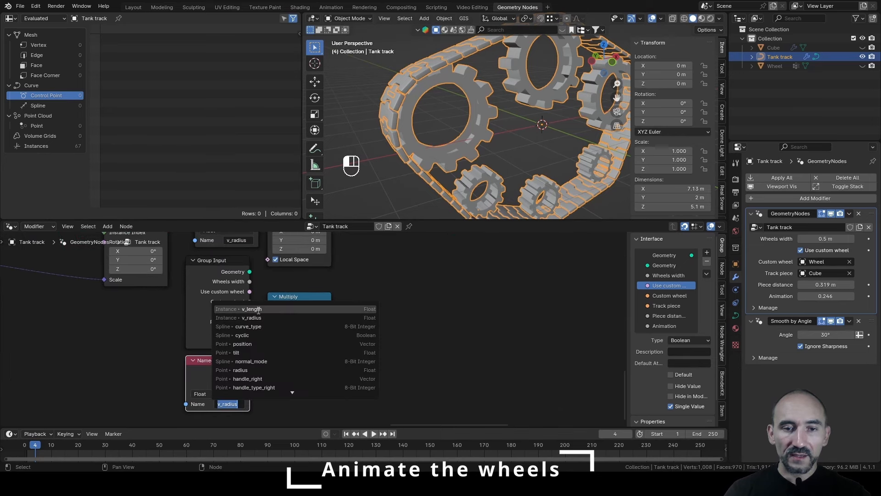
click(258, 309)
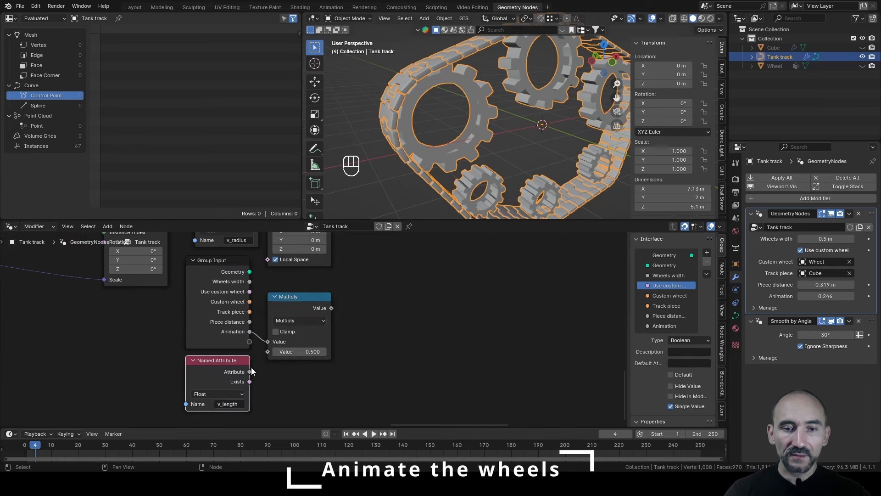
drag(250, 371, 268, 352)
key(ctrl+s)
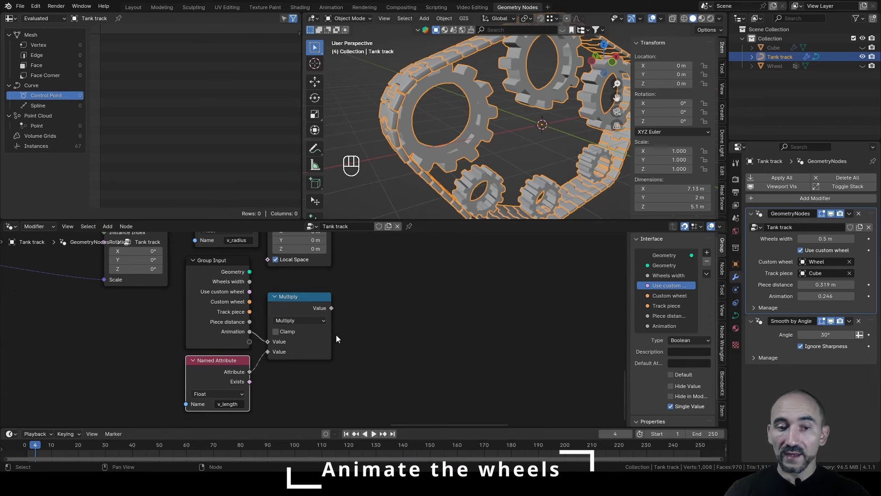
scroll(336, 339, down, 3)
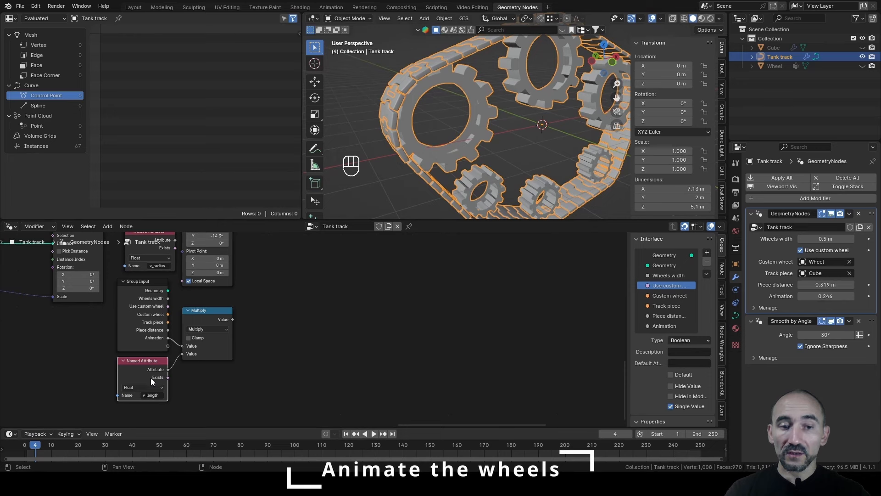
- Move the Use custom wheel Group Input, Switch, Rotate Instances and v_radius Named Attribute nodes away from Instance on Points to make room
middle_drag(307, 263, 316, 358)
scroll(298, 343, down, 1)
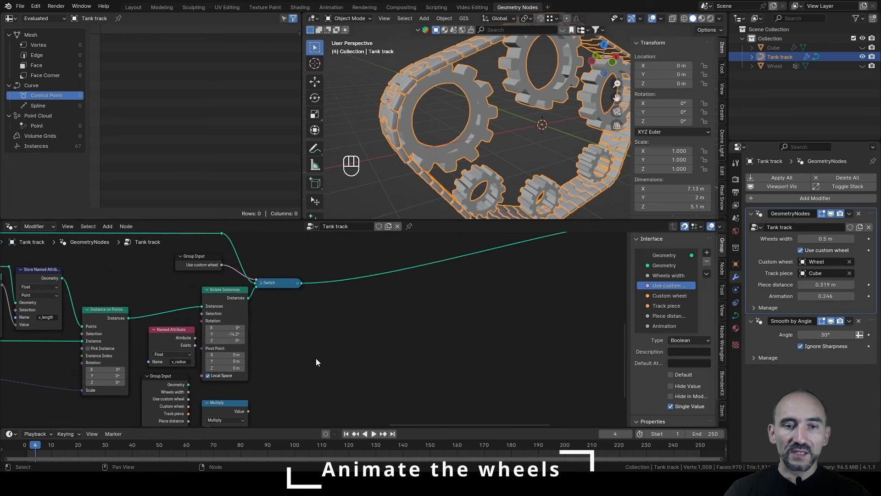
drag(318, 359, 165, 232)
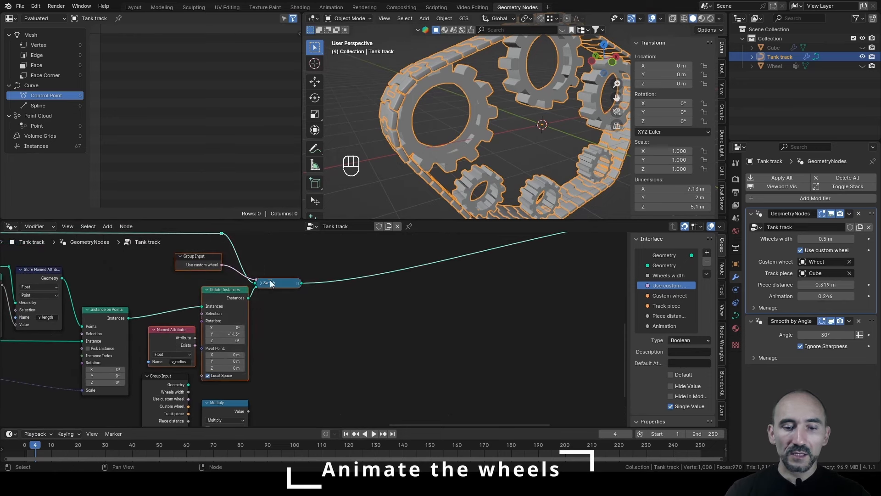
key(g)
click(491, 311)
- Add a Divide math node after Multiply, fed by Multiply's Value in its first input
middle_drag(366, 400, 392, 358)
scroll(392, 320, up, 3)
drag(247, 372, 269, 353)
text(di)
key(Return)
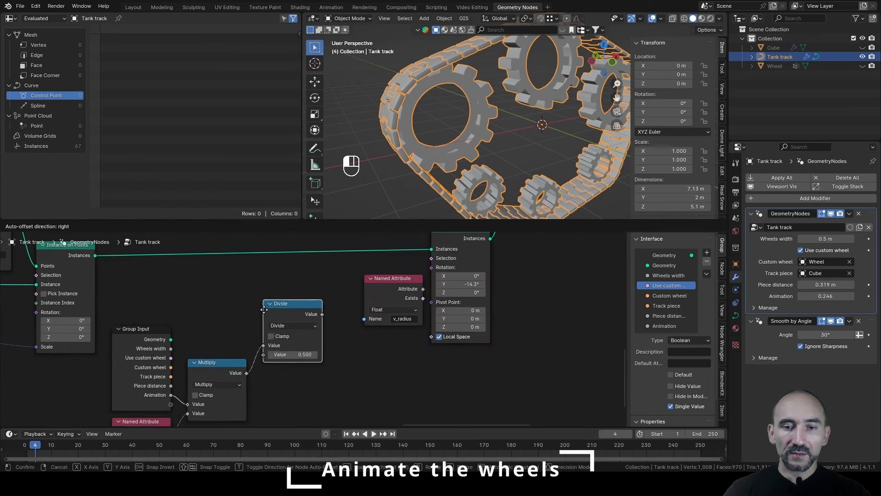
click(280, 299)
- Place the v_radius Named Attribute beneath Multiply, connect its Attribute to Divide's second Value, and save the file
drag(399, 285, 222, 310)
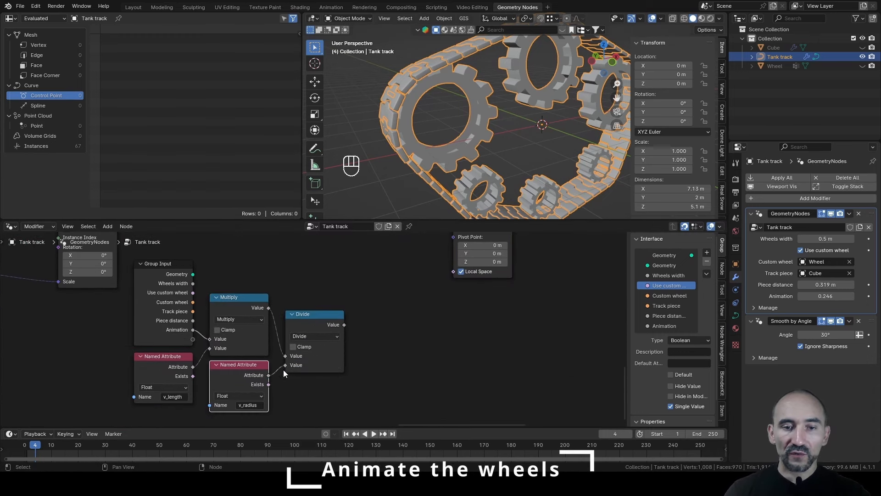
drag(299, 326, 291, 327)
key(ctrl+s)
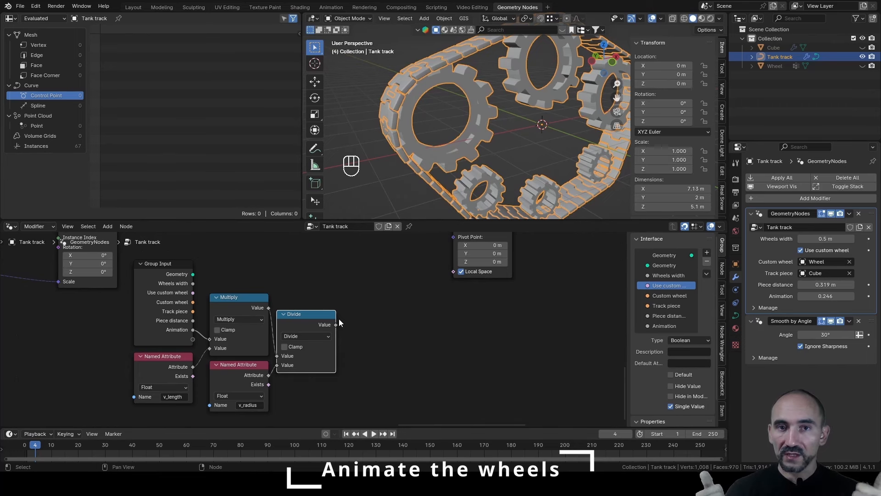
- Add a Combine XYZ node after Divide, with Divide's Value connected to its Y input
middle_drag(339, 324, 285, 384)
drag(285, 383, 302, 325)
text(co)
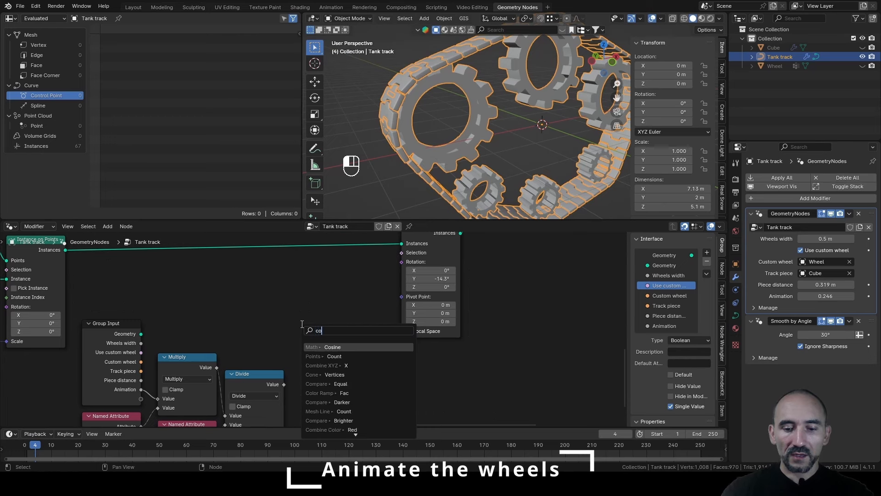
text(mbin)
key(Down)
key(Down)
key(Return)
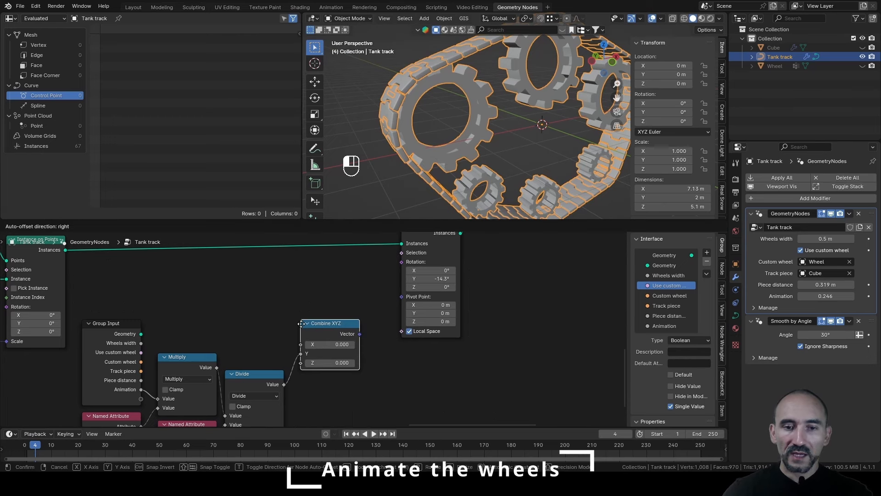
- Place the Combine XYZ node, connect its Vector to the Rotation of Rotate Instances, and test the wheels with Animation at 0.370
click(319, 265)
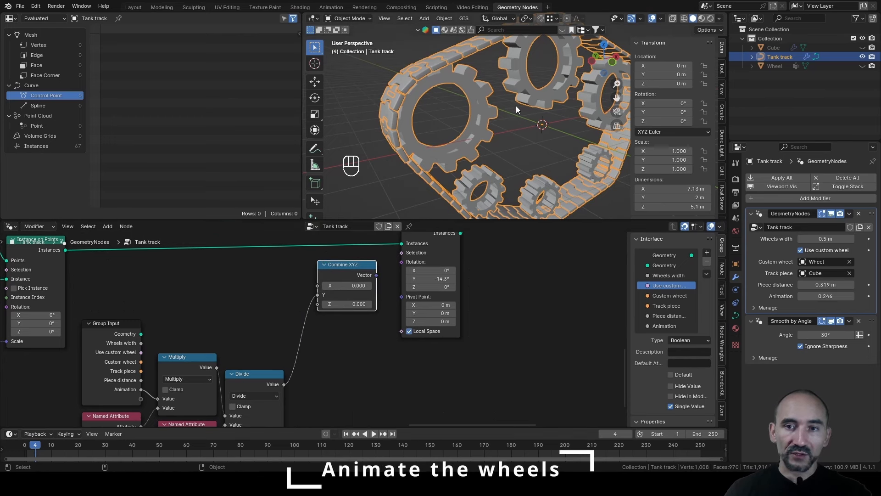
drag(376, 275, 402, 262)
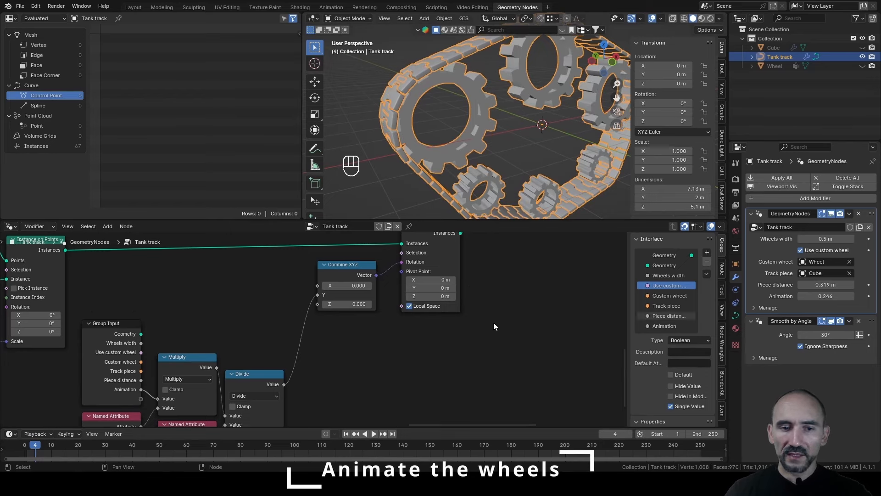
key(ctrl+s)
shift+drag(808, 296, 854, 296)
drag(350, 274, 367, 274)
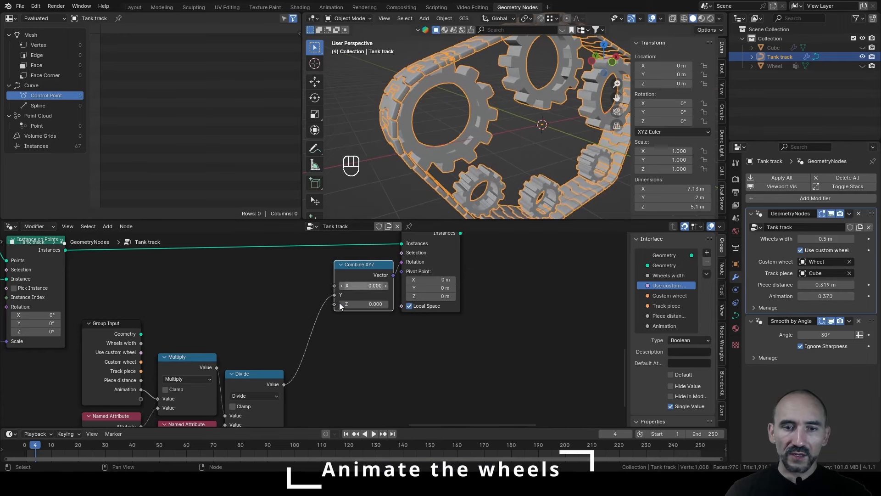
- Insert a Multiply math node with value -1.000 between the Divide output and the Y of Combine XYZ
drag(285, 384, 297, 386)
text(multi)
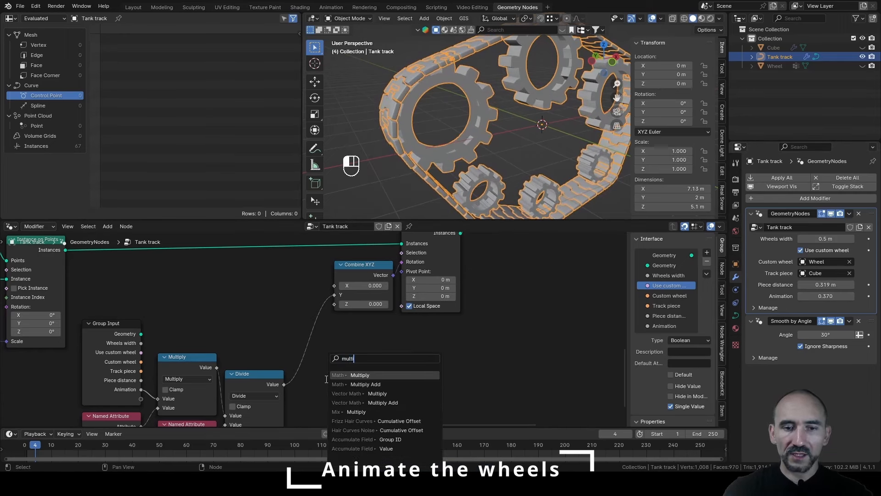
key(Return)
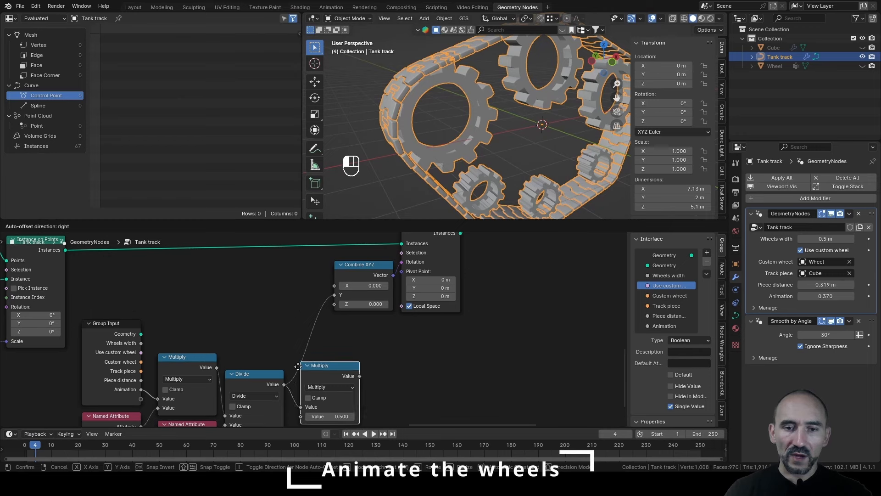
click(293, 377)
middle_drag(391, 346, 392, 328)
- Raise the Animation value to 0.642 and check the wheels' rotation against the track in front view
shift+drag(826, 295, 845, 296)
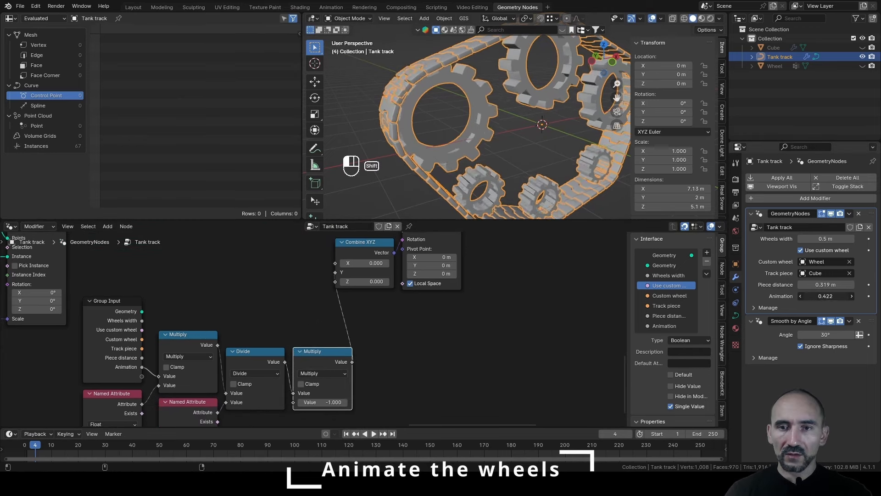
alt+drag(569, 156, 528, 146)
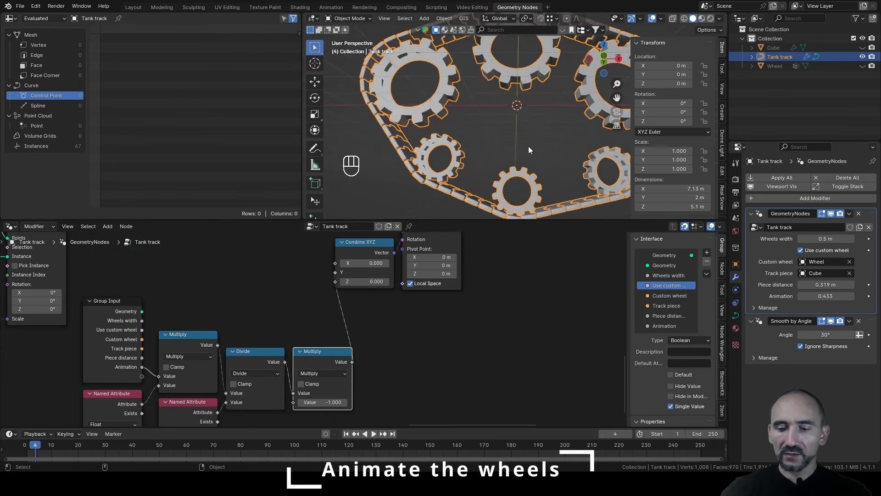
key(KP_1)
shift+drag(826, 296, 845, 296)
- Examine in wireframe how the wheel teeth line up with the track pieces
key(shift+z)
alt+middle_drag(379, 146, 473, 128)
scroll(473, 127, up, 8)
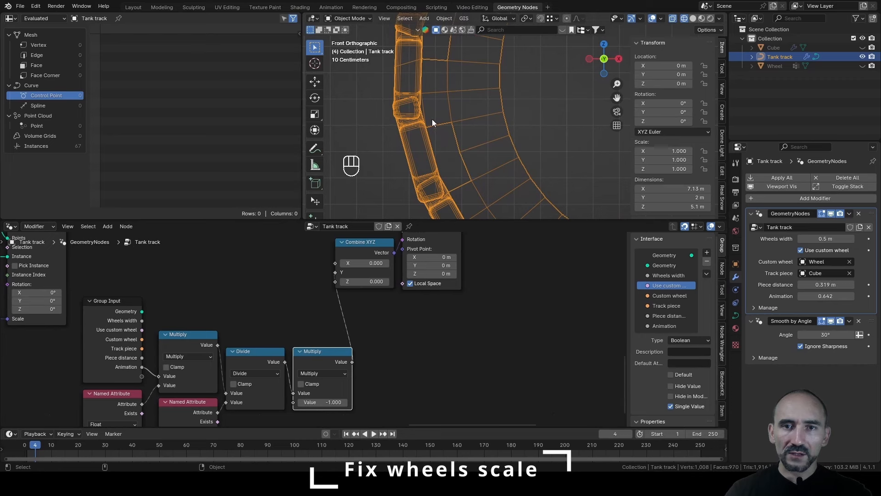
alt+middle_drag(432, 119, 470, 87)
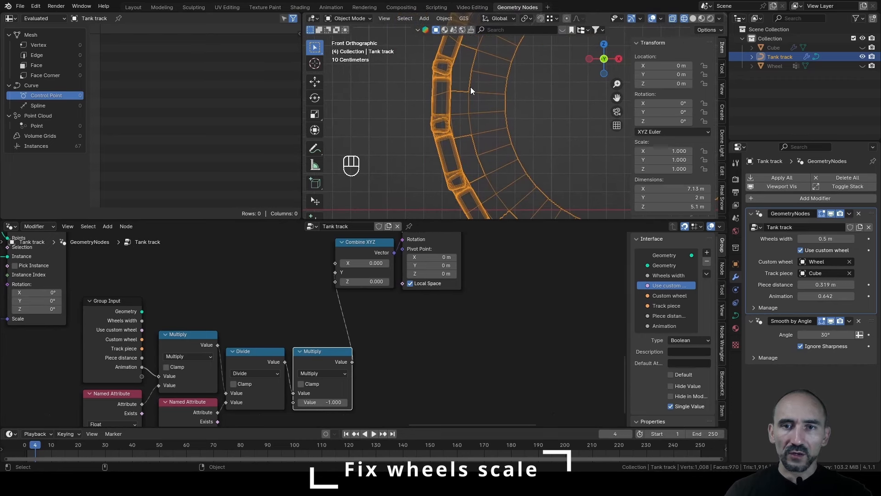
key(shift+z)
key(shift+z)
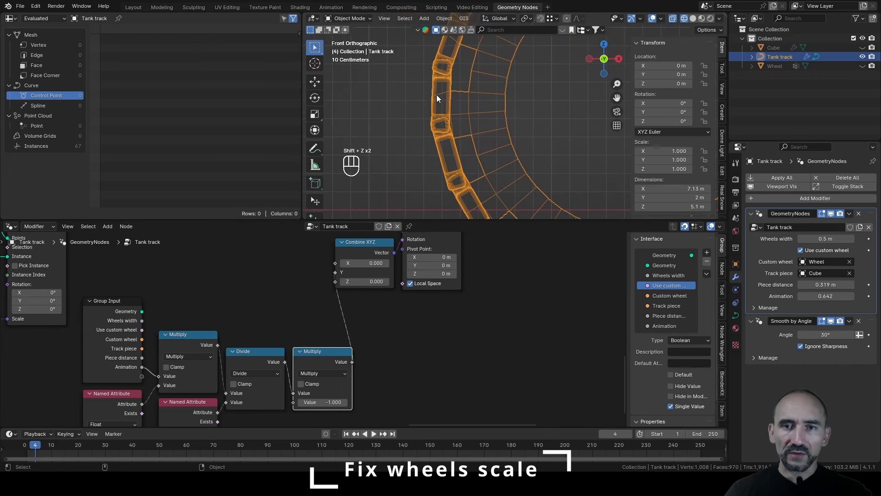
scroll(445, 105, up, 2)
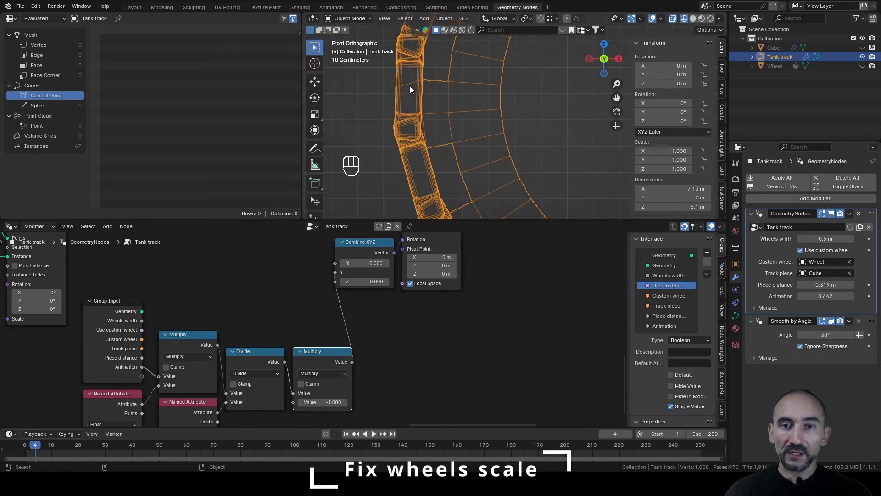
scroll(442, 157, down, 7)
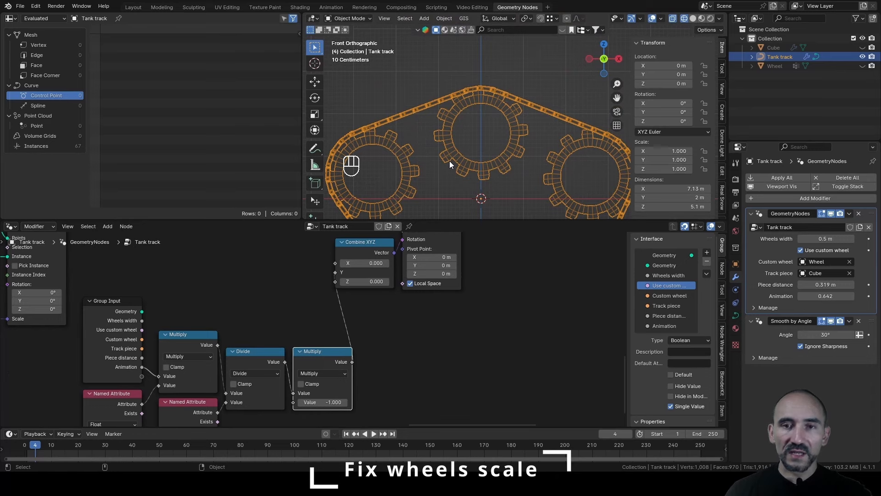
- In edit mode, enlarge the radius of the topmost wheel's control point to about 2.4
scroll(450, 161, up, 2)
key(Tab)
drag(448, 134, 480, 160)
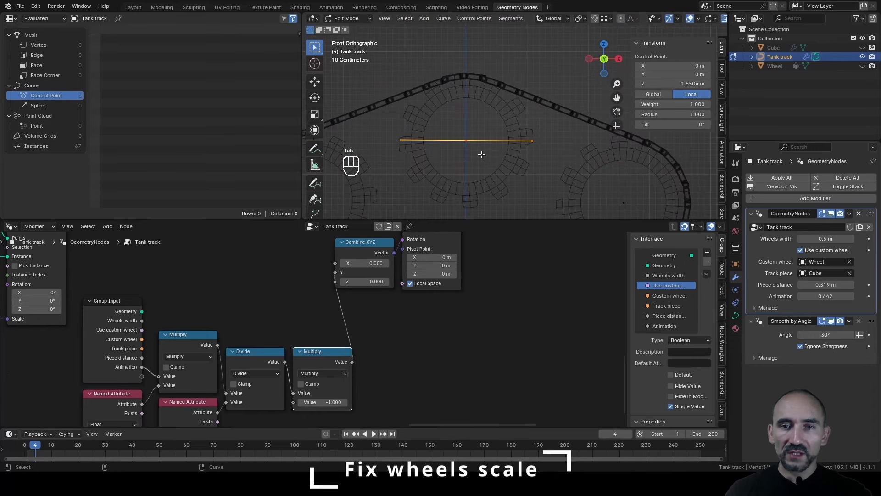
key(alt+s)
click(492, 93)
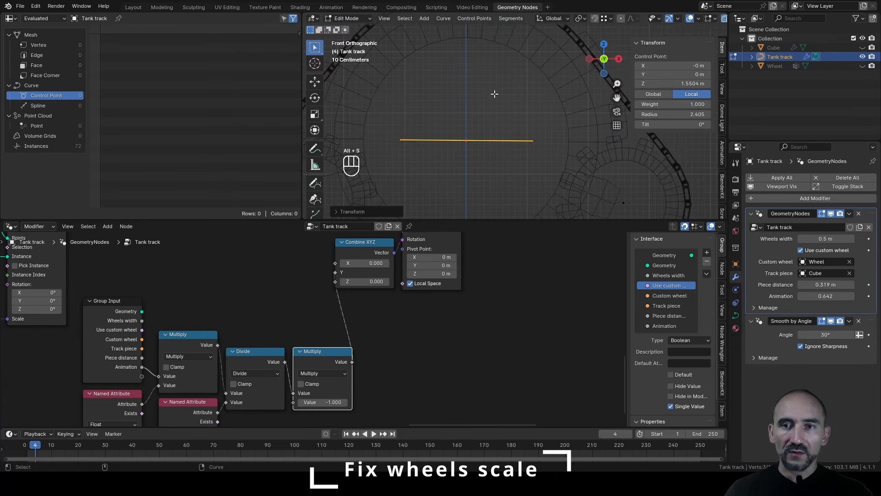
shift+middle_drag(495, 81, 495, 184)
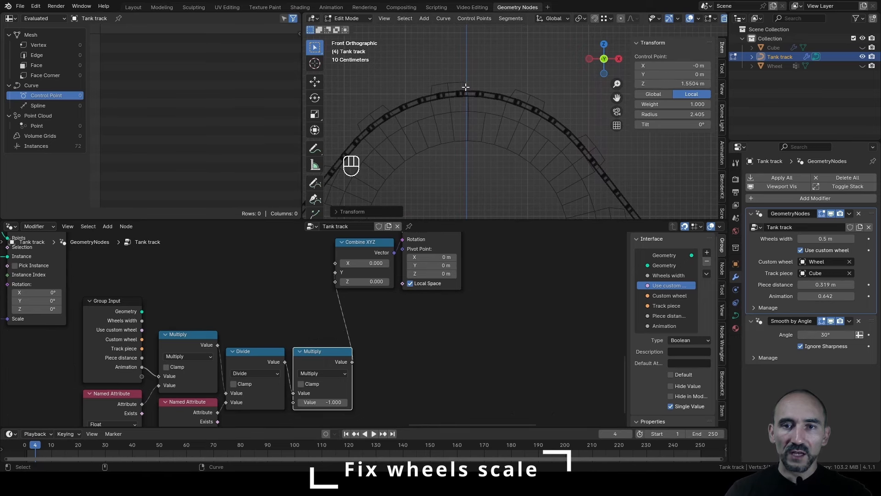
- Examine the nodes driving the Scale of Instance on Points and the enlarged wheel's fit in the track
middle_drag(170, 331, 404, 328)
scroll(357, 329, down, 4)
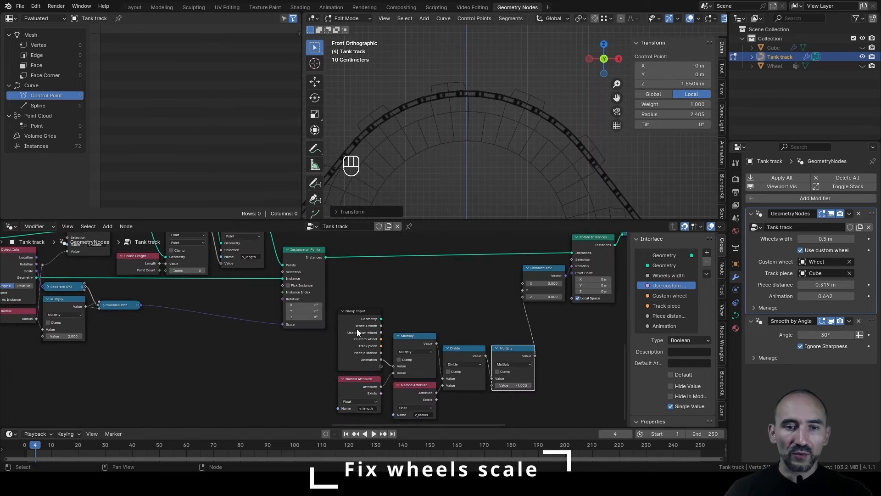
middle_drag(213, 324, 394, 356)
scroll(392, 354, up, 1)
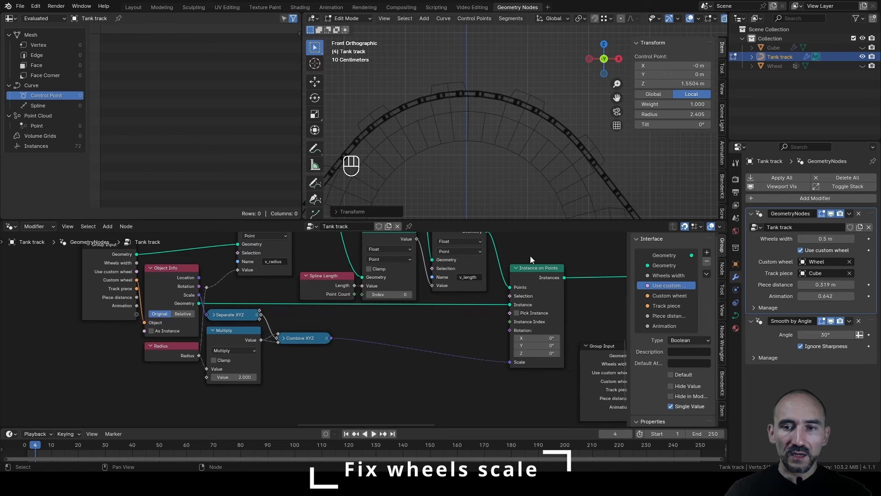
scroll(406, 364, up, 1)
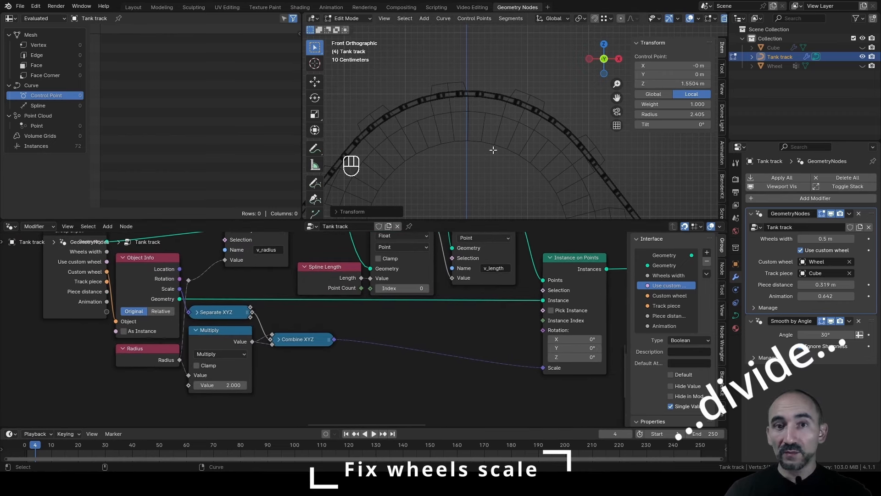
scroll(493, 149, down, 4)
alt+middle_drag(481, 105, 476, 88)
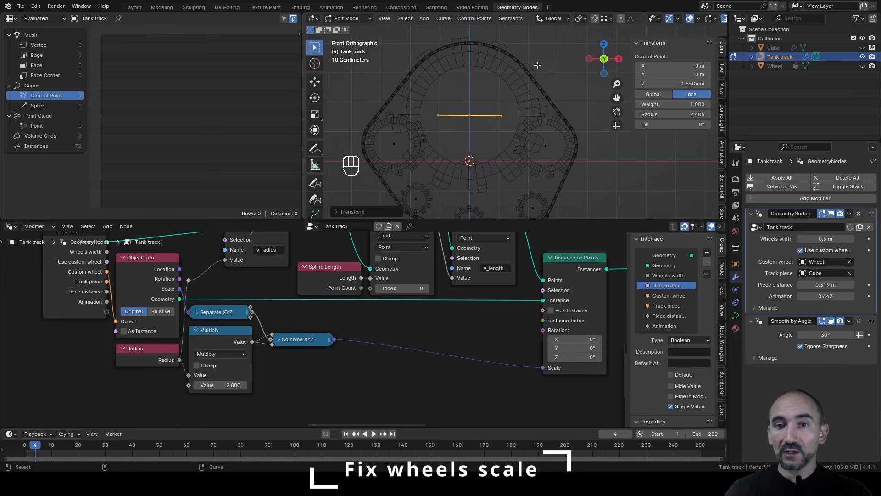
- Return to object mode, unhide the Wheel object to inspect its dimensions, and reselect the tank track
key(Tab)
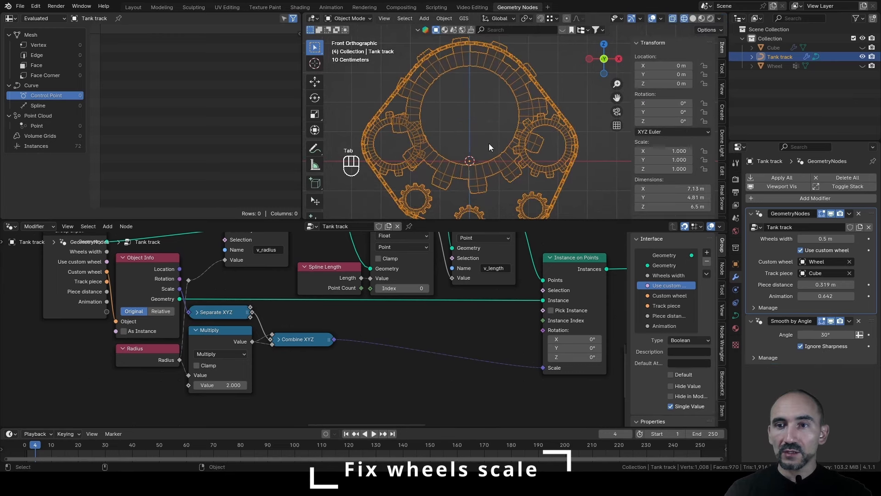
click(864, 66)
click(779, 66)
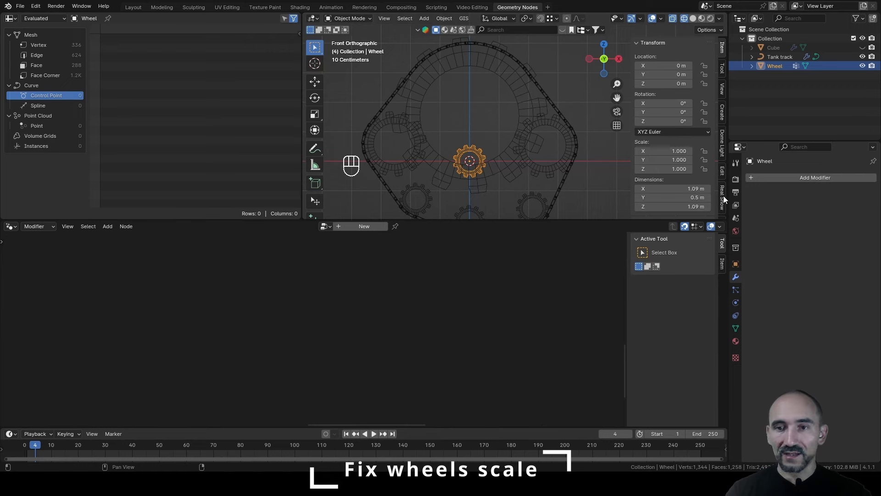
click(527, 81)
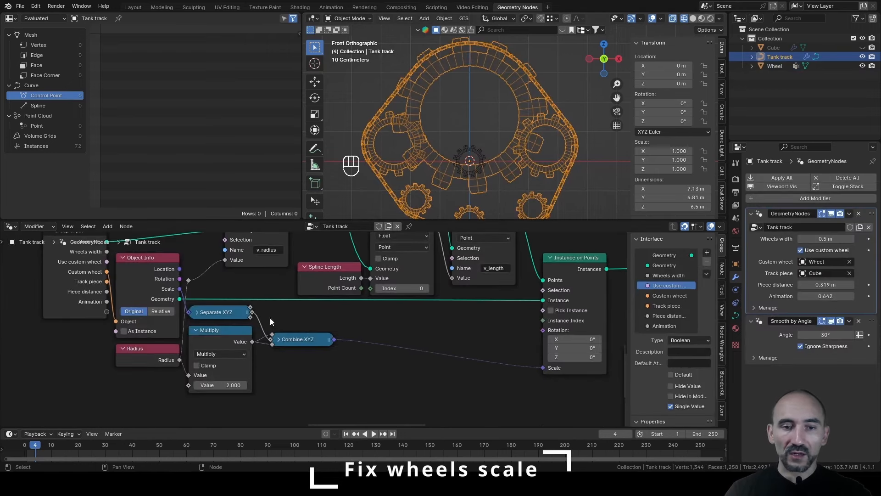
- Move the collapsed Combine XYZ node close to Instance on Points to make room for new nodes
middle_drag(326, 358, 351, 327)
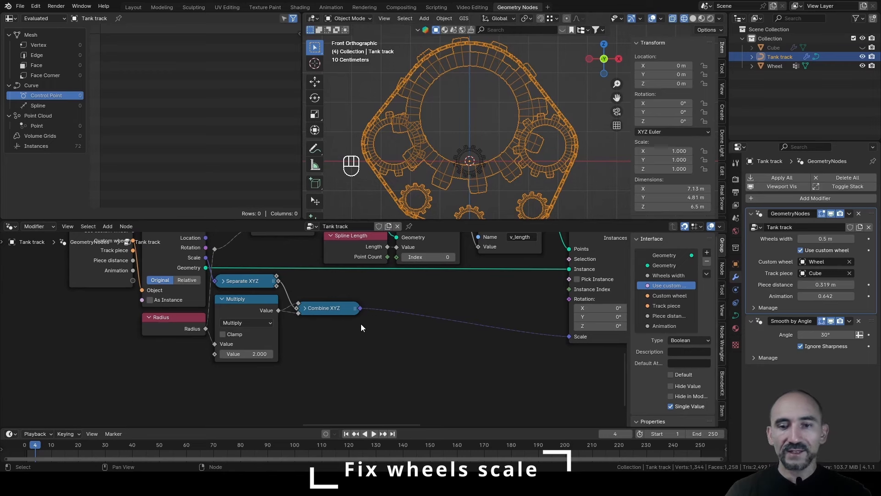
middle_drag(582, 290, 511, 354)
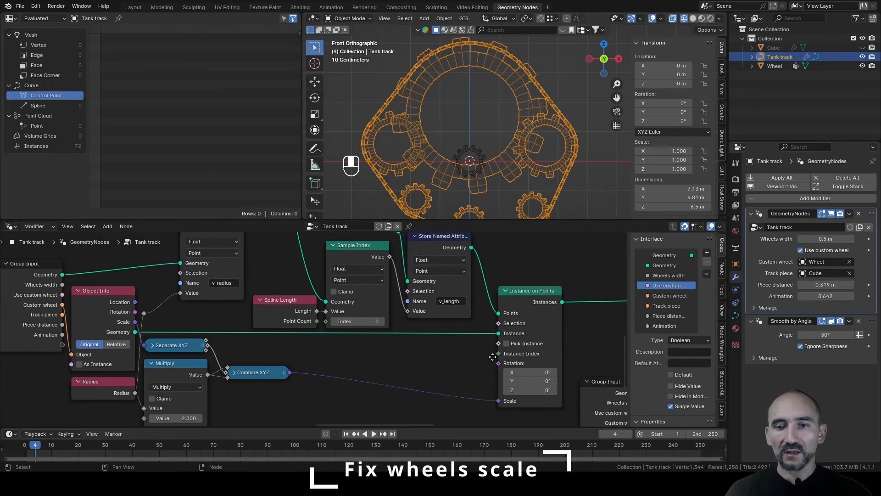
middle_drag(329, 381, 384, 321)
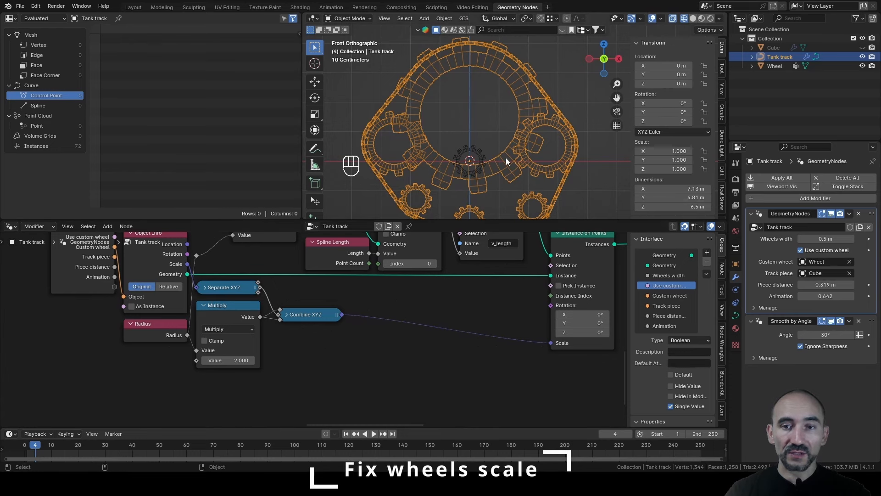
drag(302, 316, 500, 316)
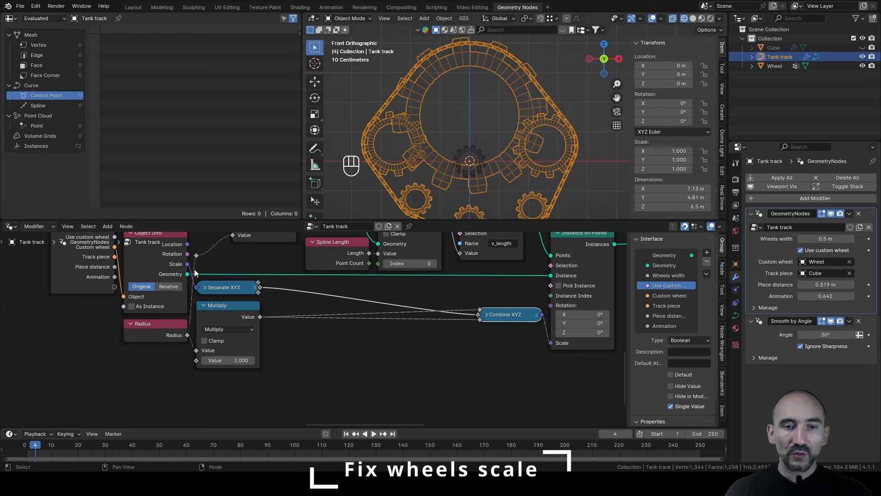
- Add a Bounding Box node fed by the Object Info geometry and place it beside the radius Multiply node
drag(269, 274, 292, 343)
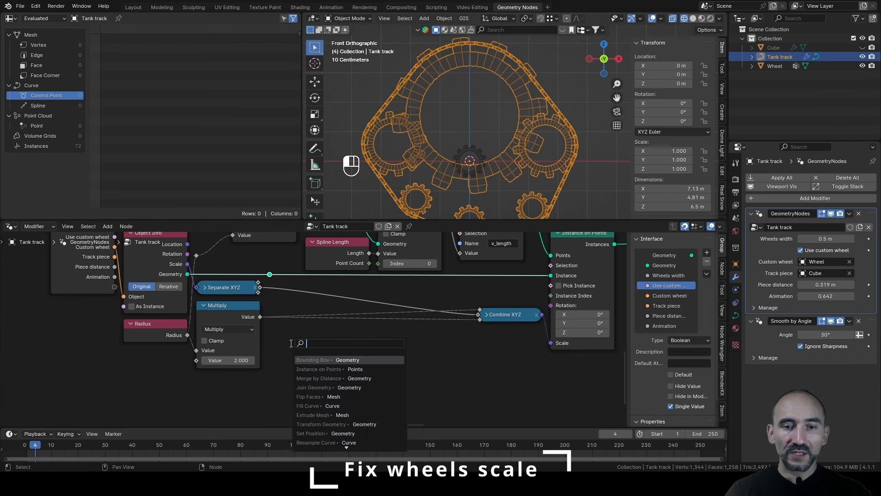
text(bou)
key(Return)
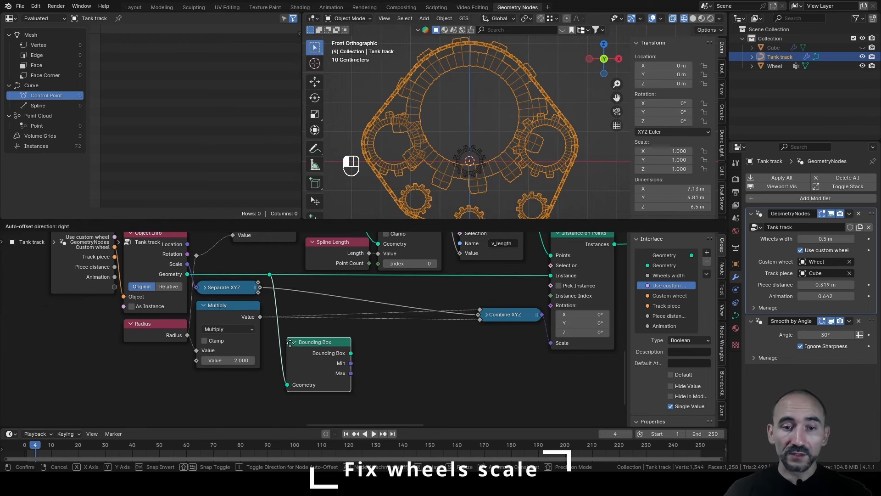
click(272, 352)
- Add a vector Subtract node that subtracts the bounding box's Min from its Max
drag(332, 383, 367, 359)
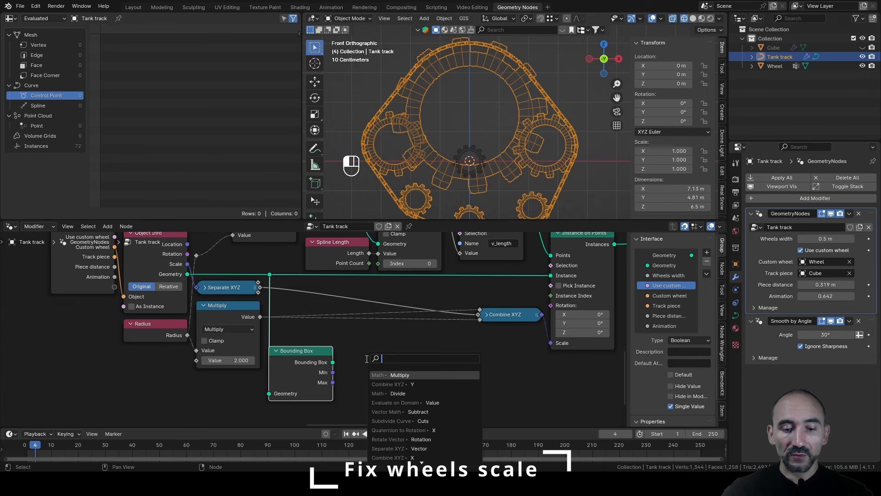
text(subt)
key(Return)
click(339, 359)
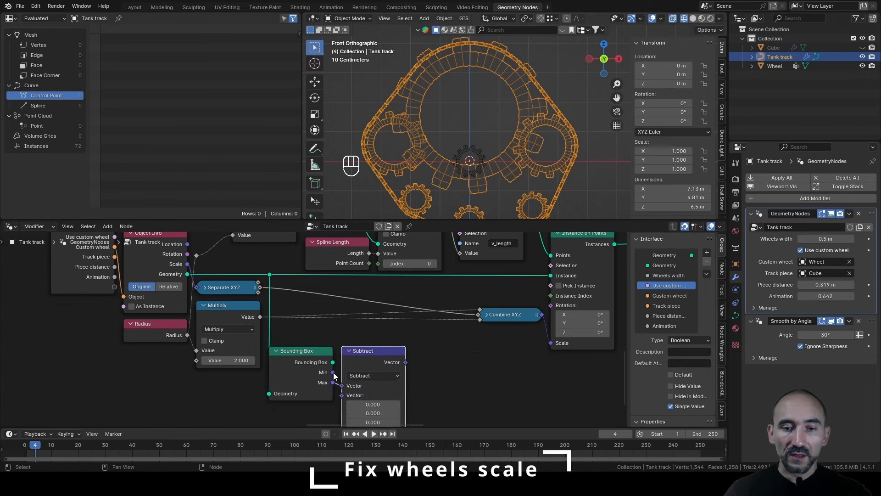
drag(333, 372, 341, 396)
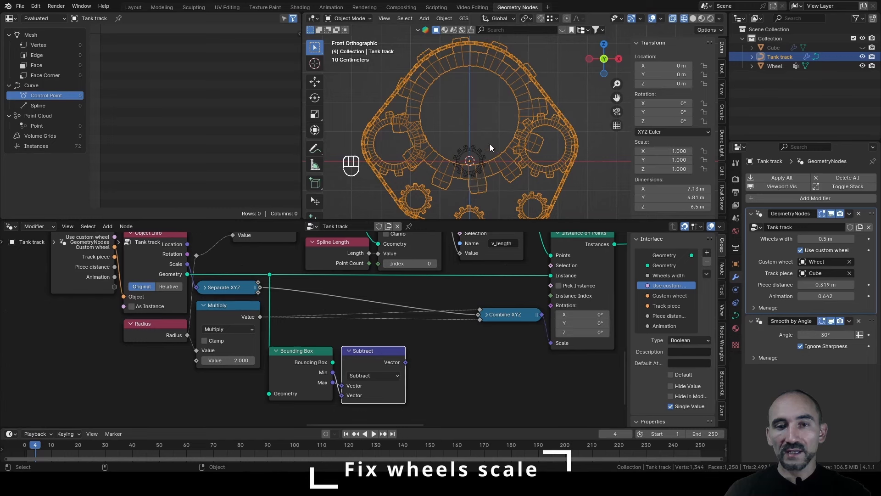
- Add a Separate XYZ node fed by the Subtract vector, and collapse the Bounding Box node
drag(405, 362, 430, 372)
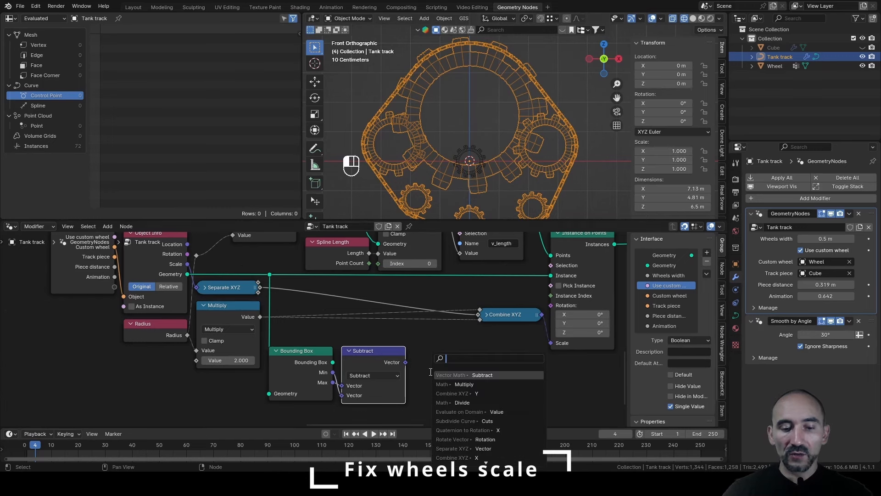
text(sep)
key(Return)
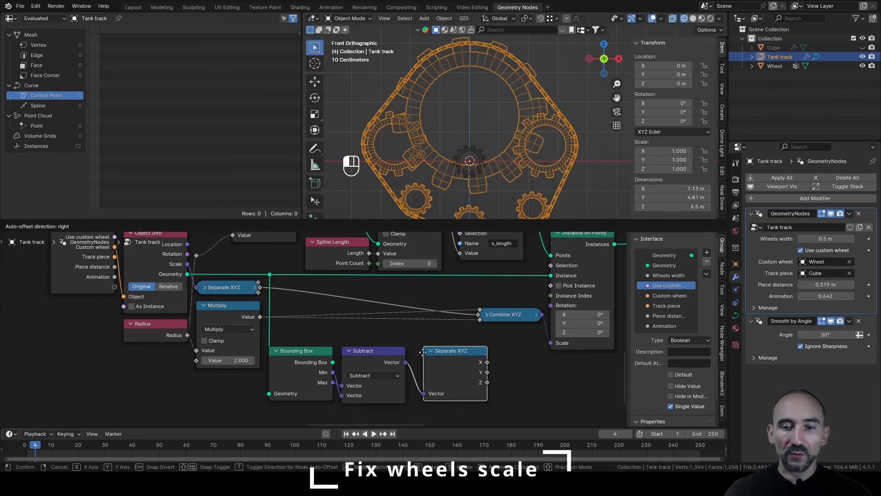
click(414, 352)
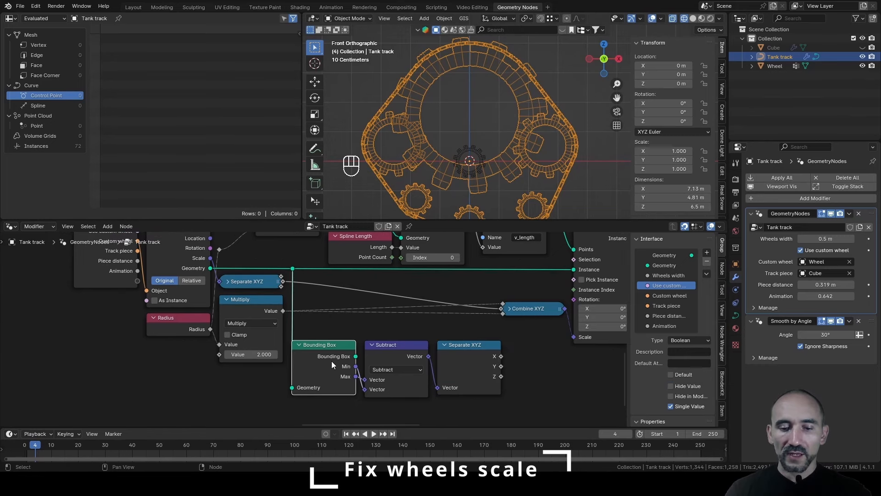
key(h)
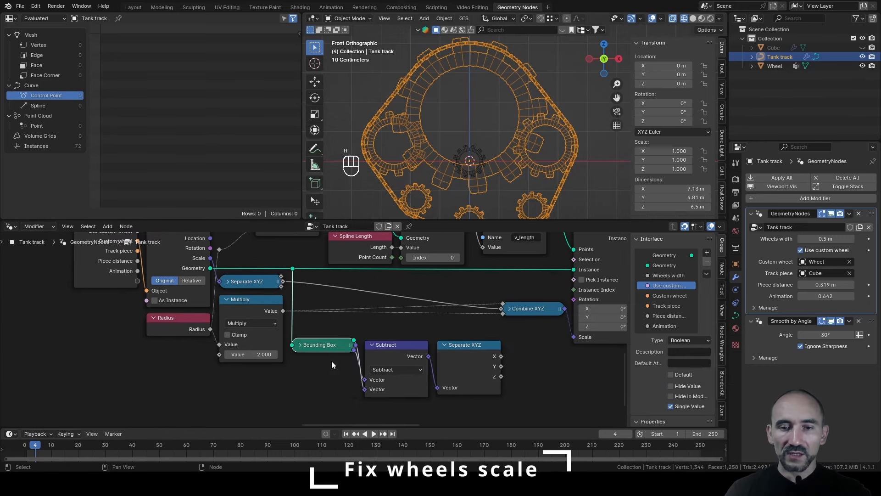
- Collapse the bounding-box Subtract node and the Separate XYZ node that follows it
click(401, 350)
key(h)
click(439, 348)
key(h)
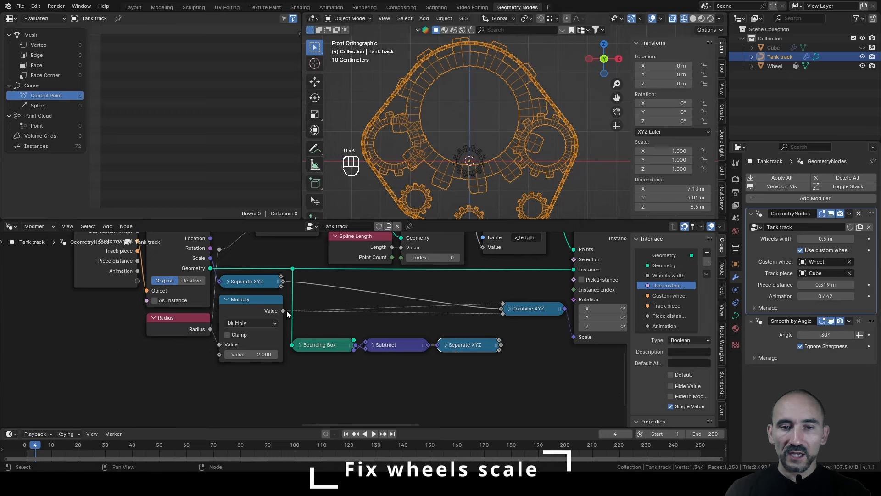
- Add a Divide node that divides the Multiply value by the bounding box's X size, and connect its result to Combine XYZ in place of Multiply
drag(283, 311, 455, 326)
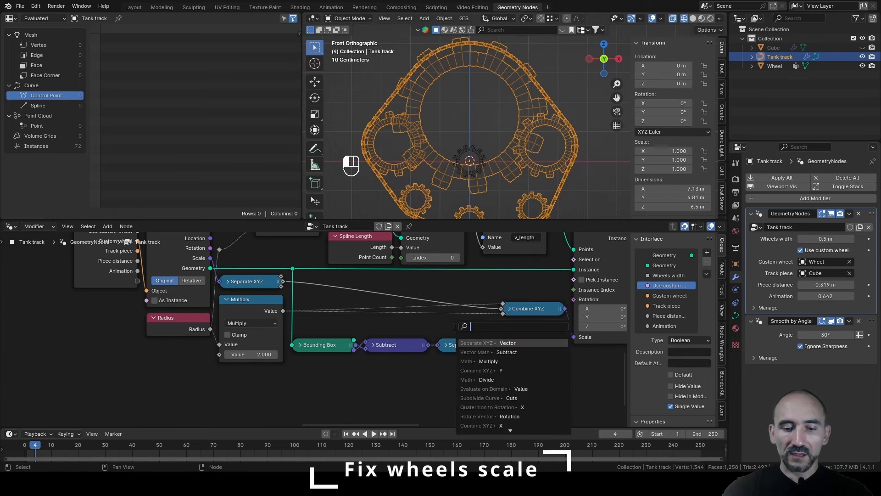
text(divi)
key(Return)
click(510, 342)
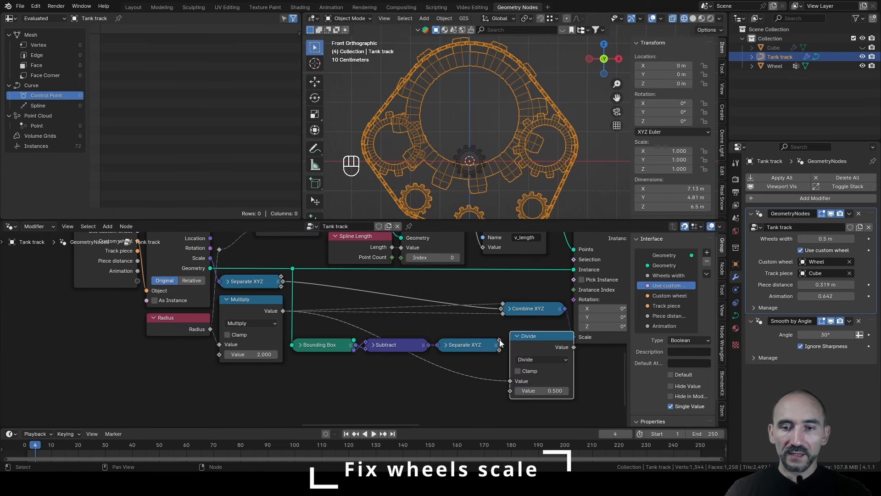
drag(501, 341, 510, 391)
drag(574, 348, 505, 308)
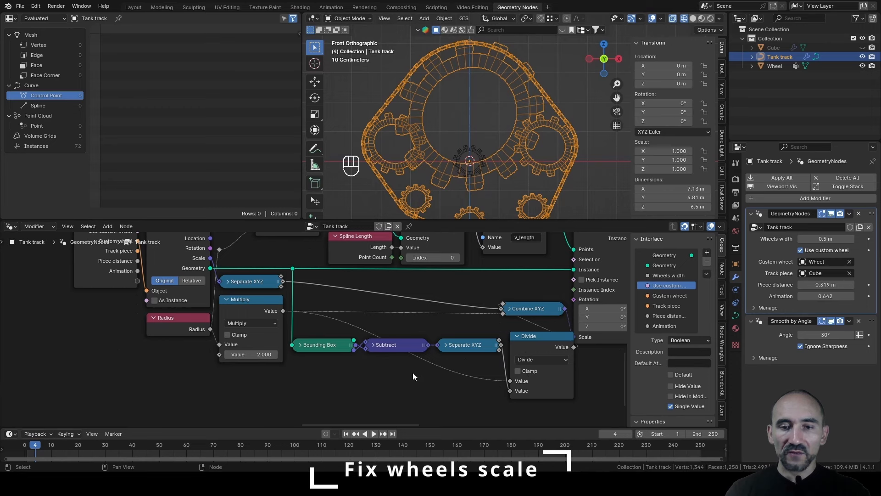
drag(557, 347, 487, 315)
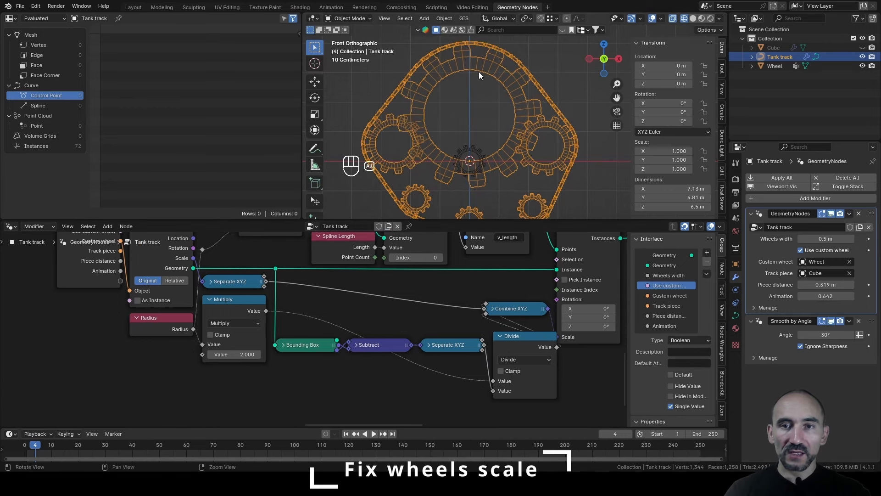
- Set the radius of the top wheel's control point to 1 and hide the original Wheel object in the viewport
alt+middle_drag(478, 72, 530, 150)
scroll(475, 140, up, 7)
alt+scroll(522, 112, up, 1)
scroll(522, 112, up, 4)
scroll(530, 151, up, 4)
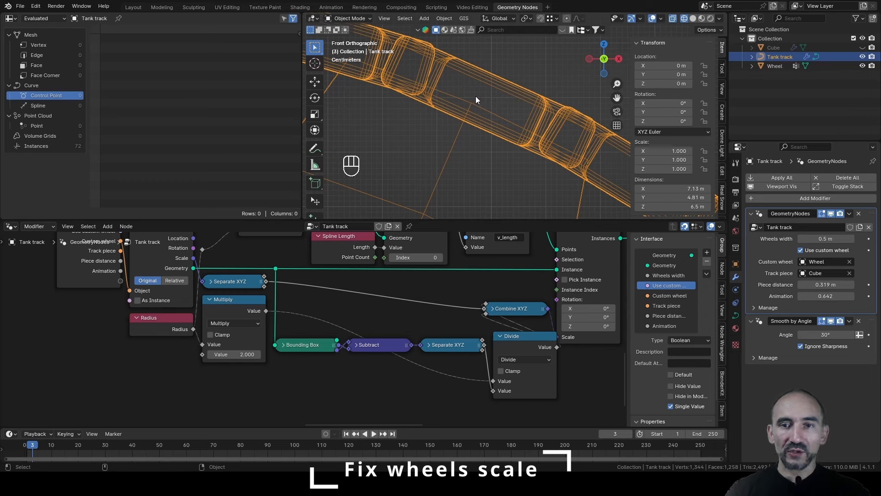
scroll(500, 104, down, 5)
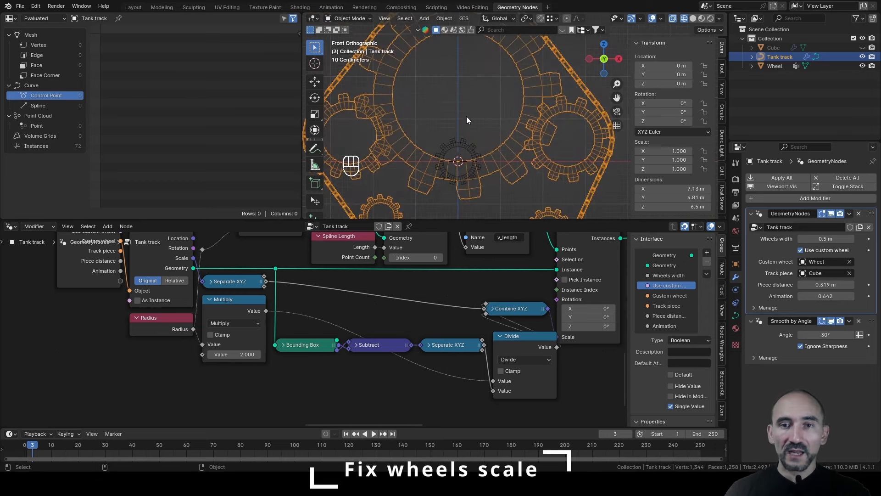
key(Tab)
click(665, 113)
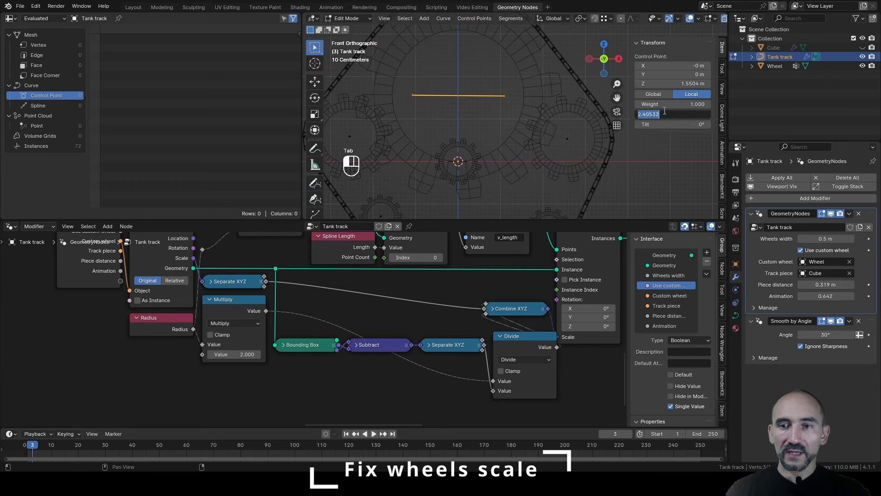
text(1)
key(Return)
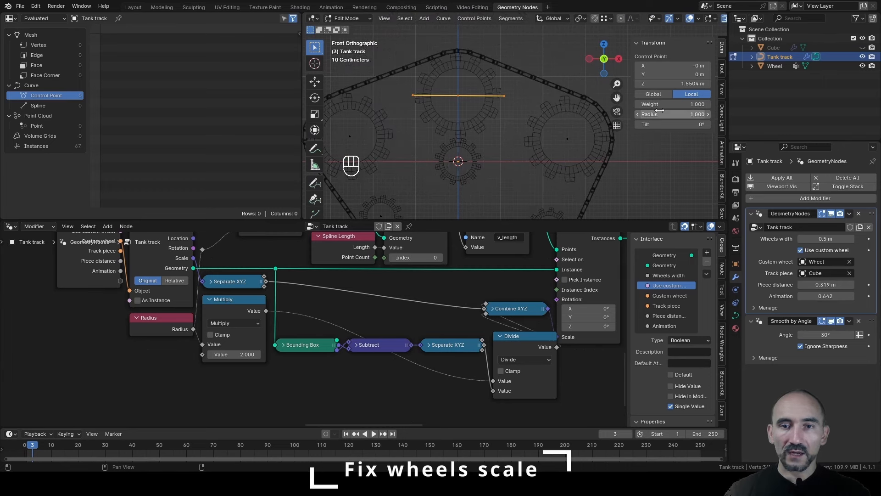
click(862, 66)
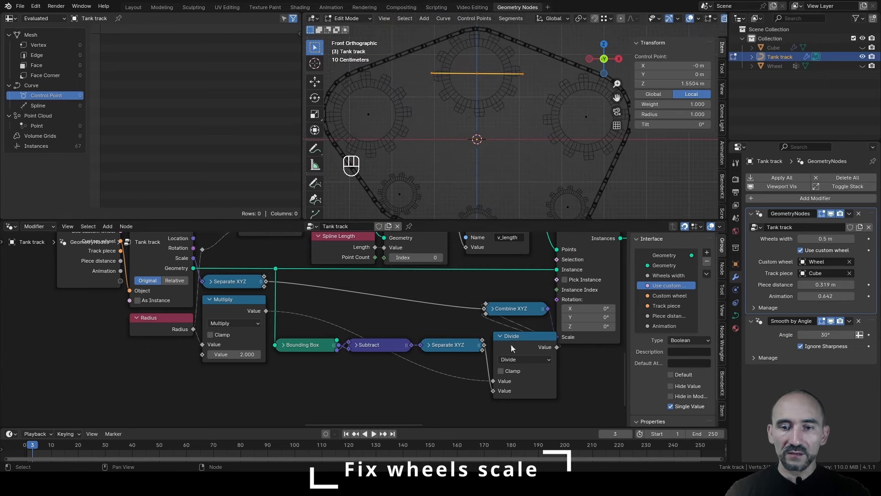
- Collapse the Divide node and shift the wheel nodes before Instance on Points to free up space
key(h)
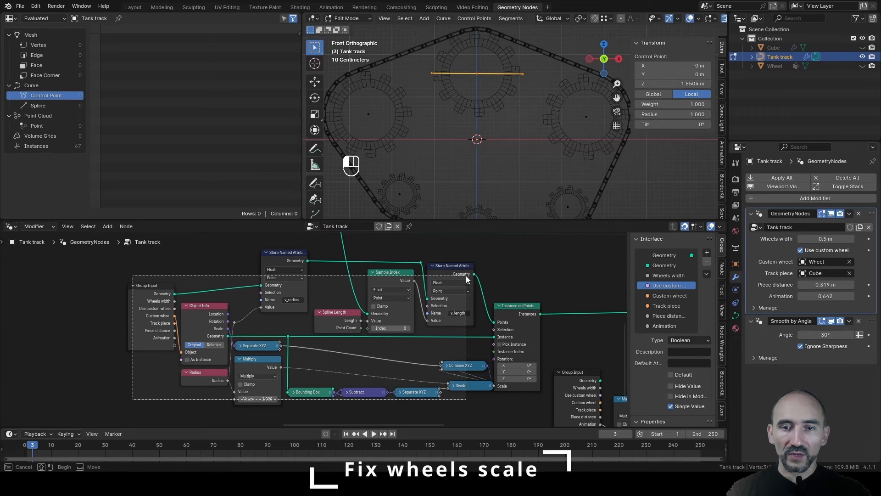
drag(467, 278, 470, 266)
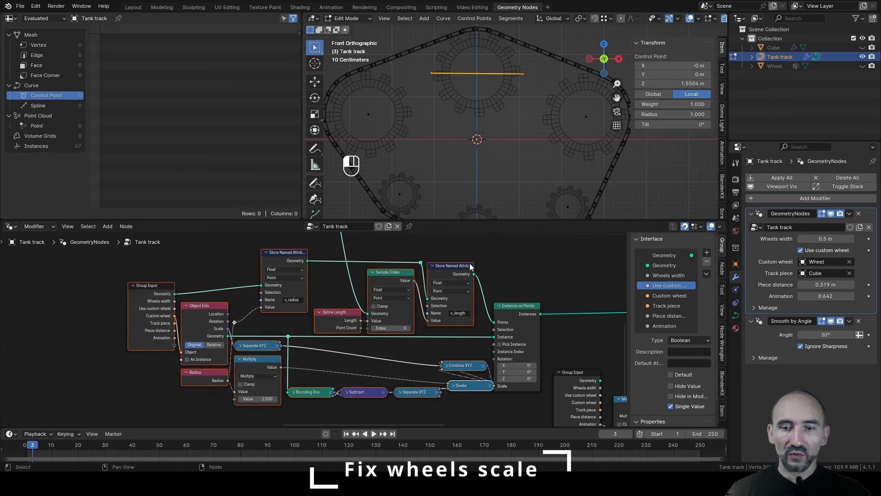
key(g)
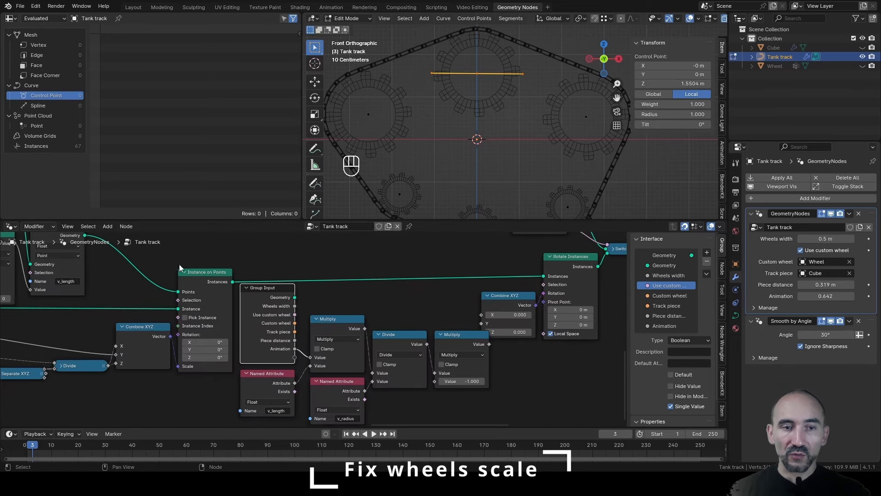
- Select all Group Input nodes by type, hide their unused sockets, and place the Animation one just above the v_length Named Attribute
click(88, 227)
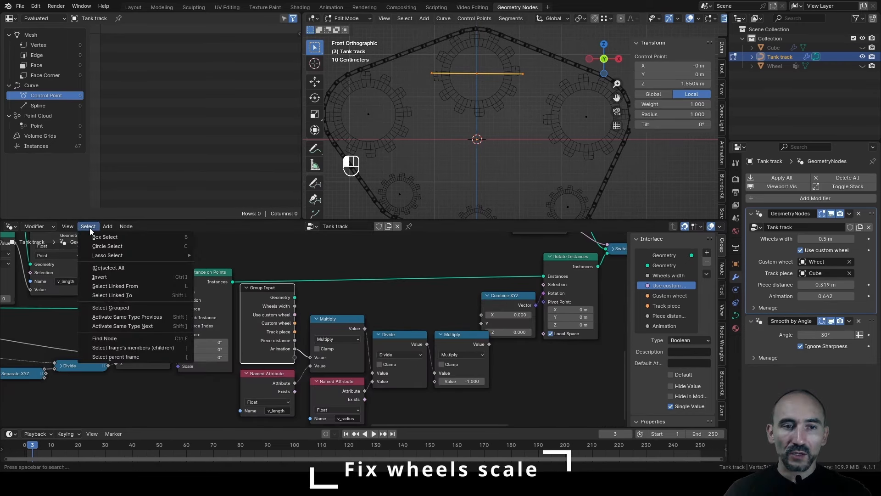
click(130, 307)
click(133, 307)
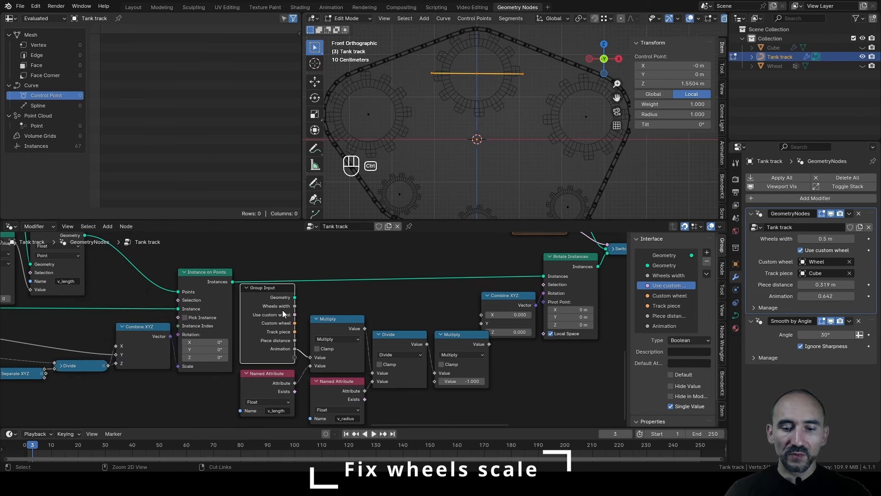
key(ctrl+h)
key(ctrl+h)
drag(276, 292, 275, 346)
- Collapse the rotation chain's first Multiply, Divide and Combine XYZ nodes, lowering the Multiply and Divide beside the Named Attribute nodes
click(335, 326)
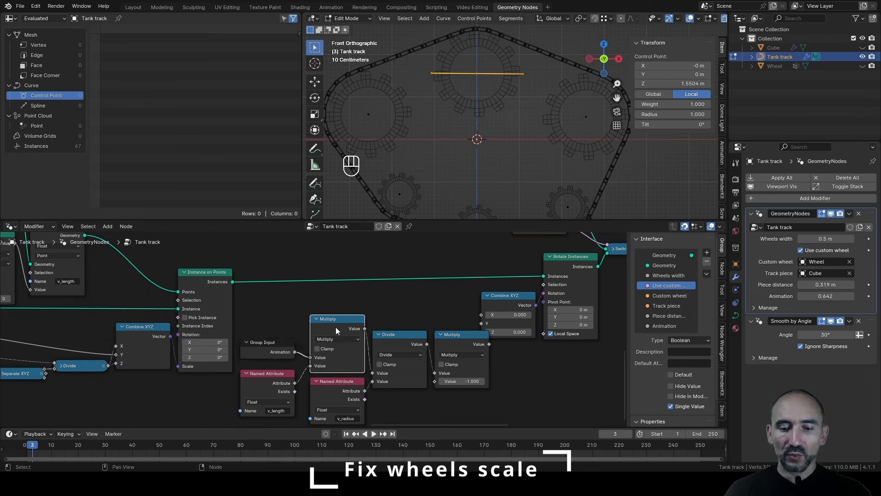
key(h)
click(394, 346)
key(h)
drag(394, 335, 394, 374)
drag(337, 319, 338, 358)
click(511, 297)
key(h)
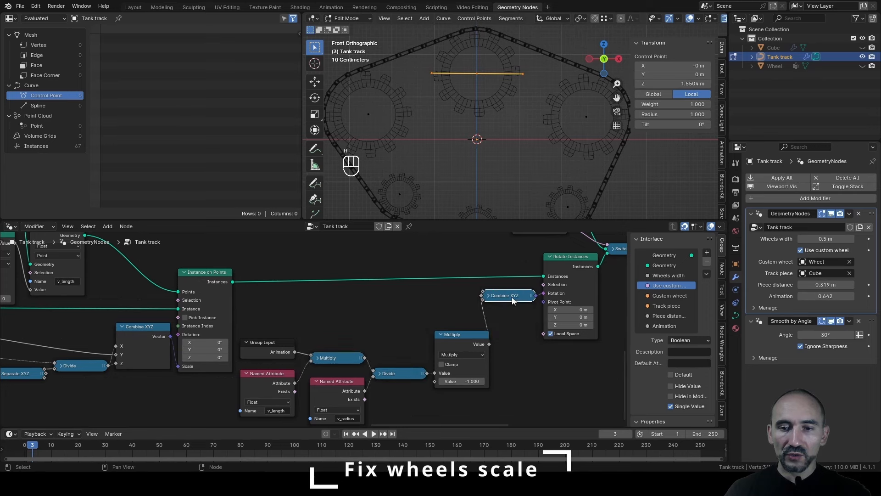
- Frame all the custom wheel and rotation nodes together and label the frame "Custom wheels and rotation"
scroll(451, 360, down, 4)
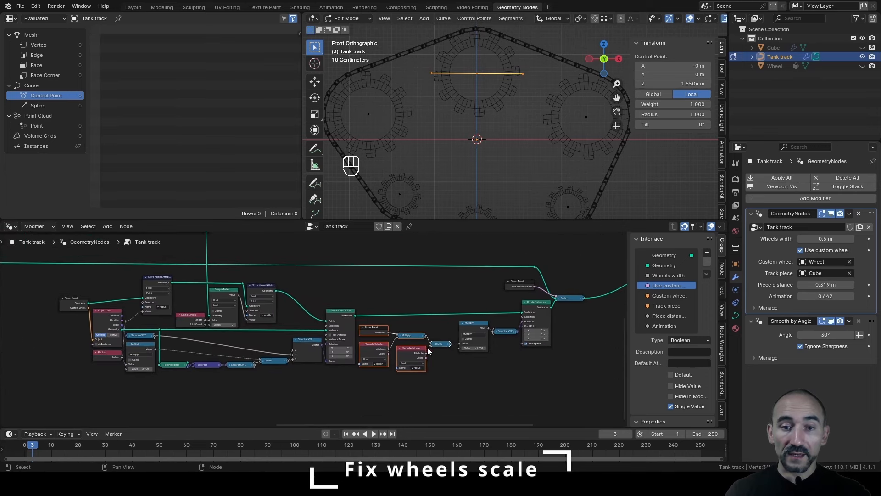
drag(50, 388, 577, 268)
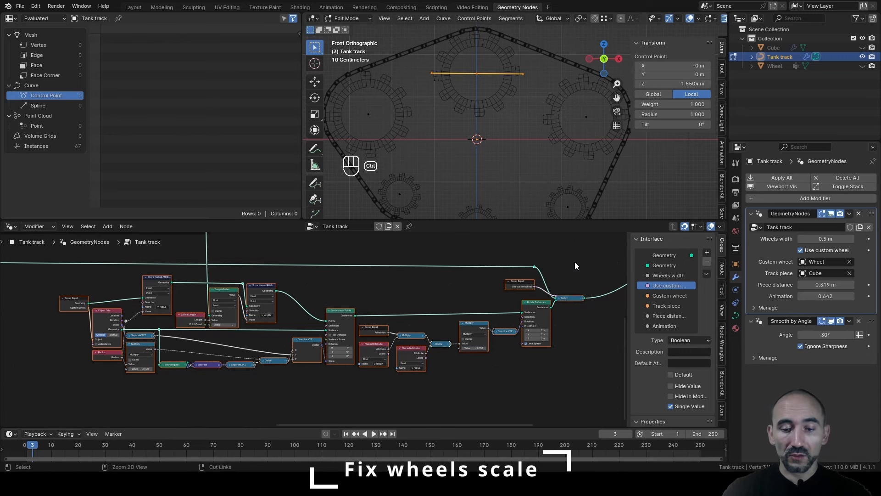
key(ctrl+j)
key(F2)
text(Custom )
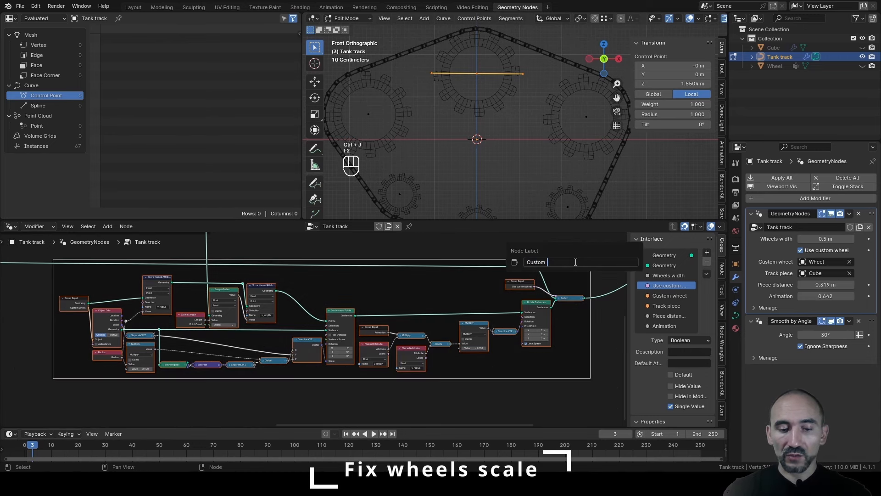
text(wheels and rotation)
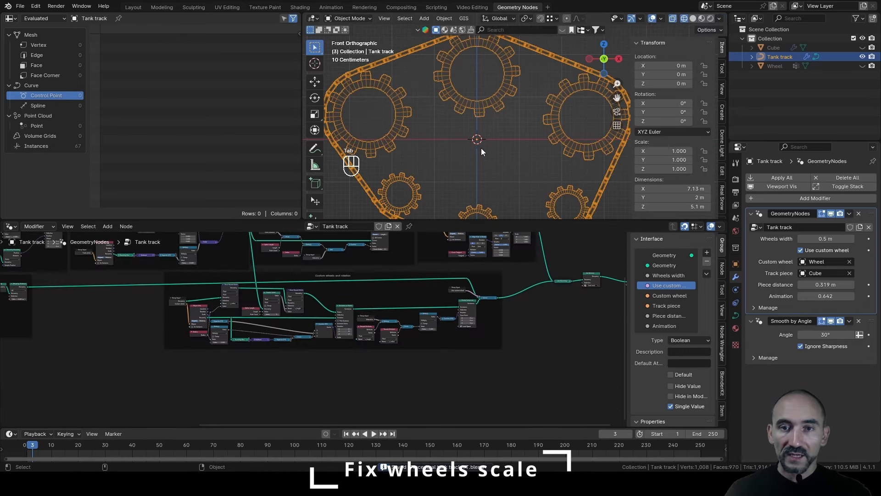
- Switch the viewport to solid shading and vary the modifier's Animation value to 0.634 to test the wheel rotation in perspective
key(shift+z)
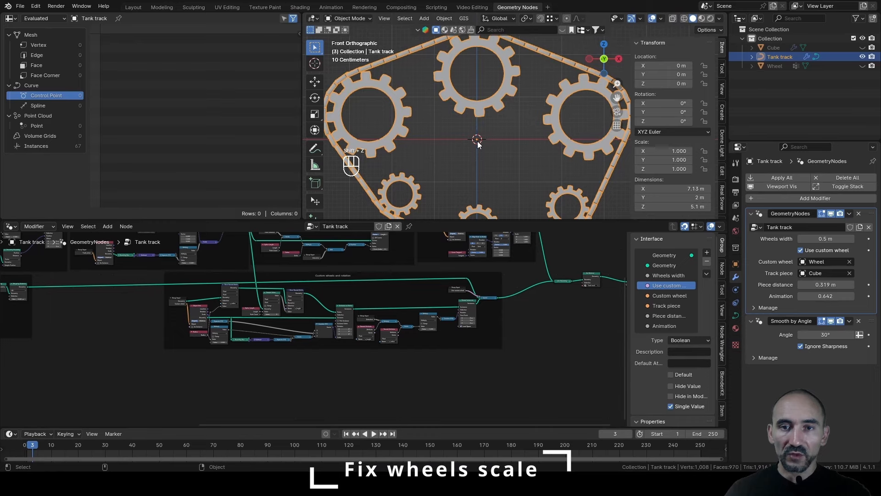
middle_drag(474, 140, 533, 137)
scroll(505, 136, down, 4)
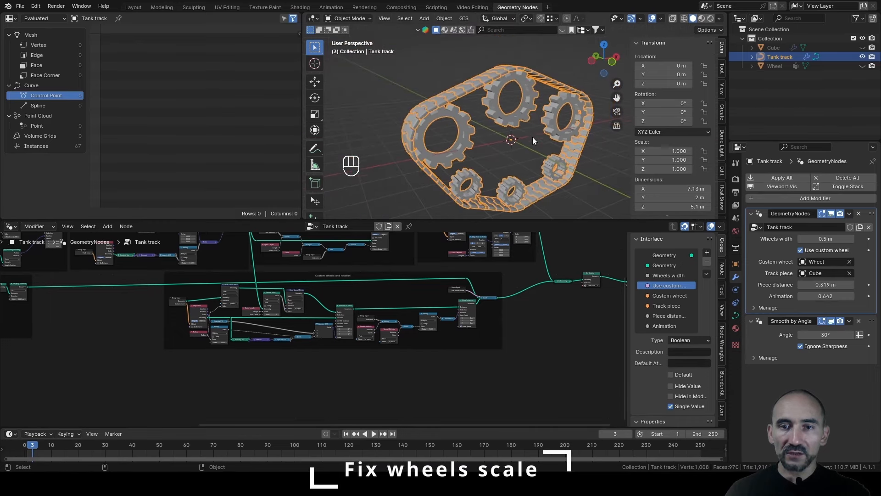
drag(810, 298, 819, 298)
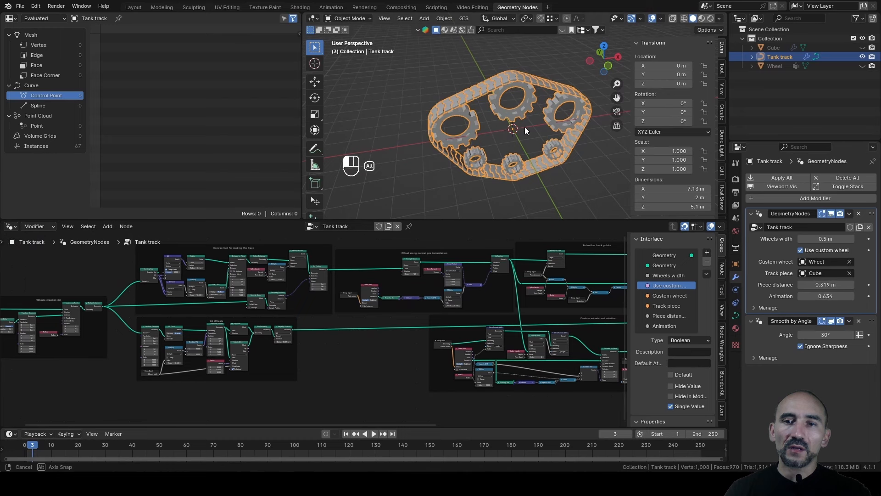
alt+middle_drag(525, 127, 505, 116)
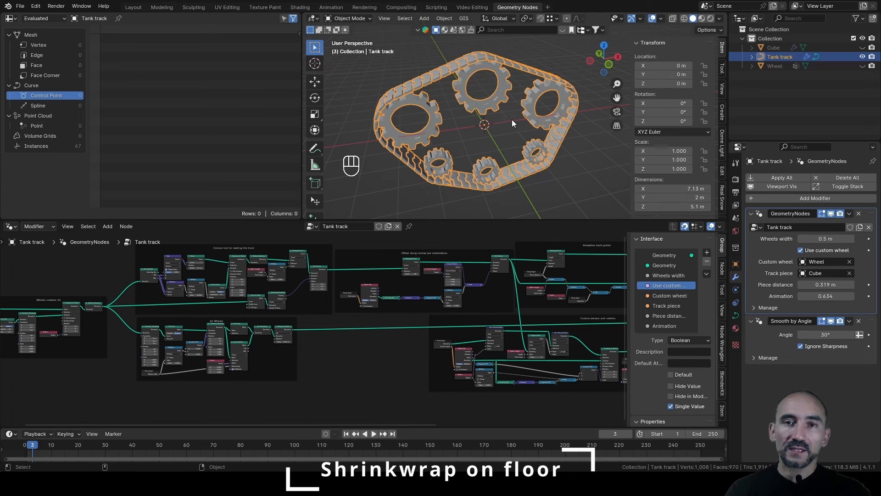
- Show the Tank track's curve data properties and view the track from a lower angle
click(736, 304)
click(797, 178)
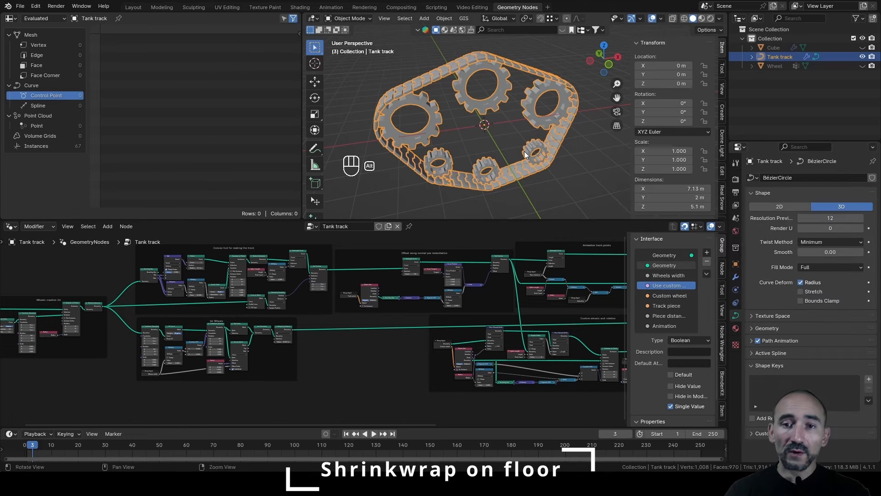
middle_drag(525, 151, 403, 123)
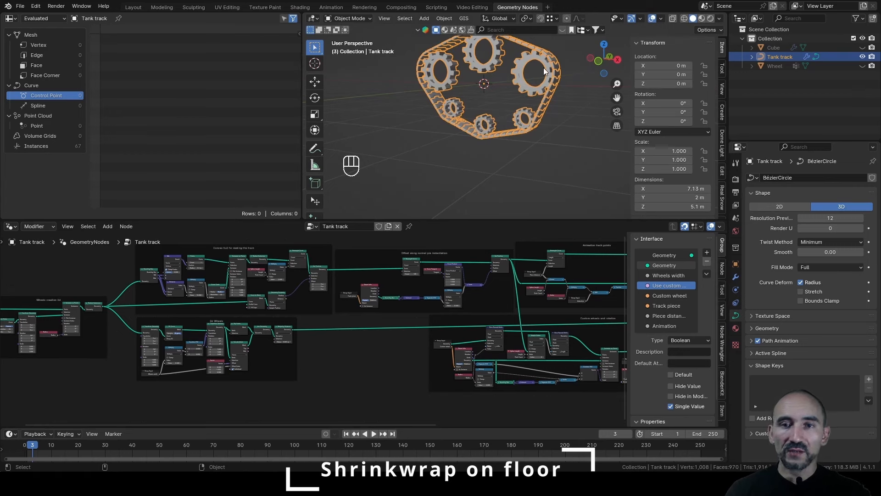
- In Edit Mode, select the bottom middle wheel's control point and reset its radius to 1
key(Tab)
scroll(519, 123, up, 1)
middle_drag(519, 122, 532, 123)
click(477, 128)
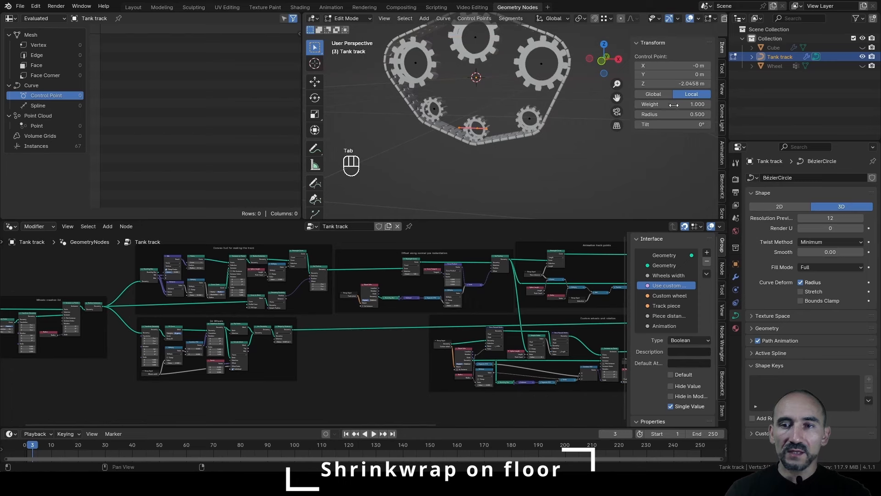
key(BackSpace)
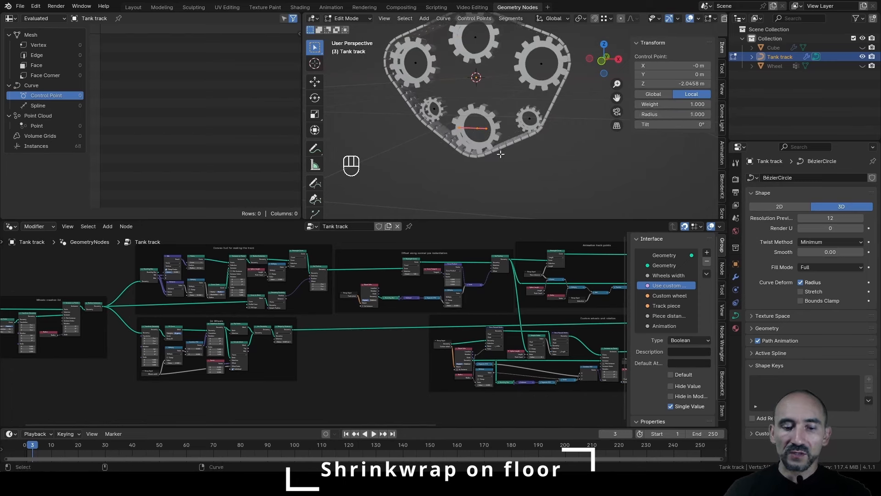
- Raise the bottom middle control point about 0.92 m along Z, and return to Object Mode
key(g)
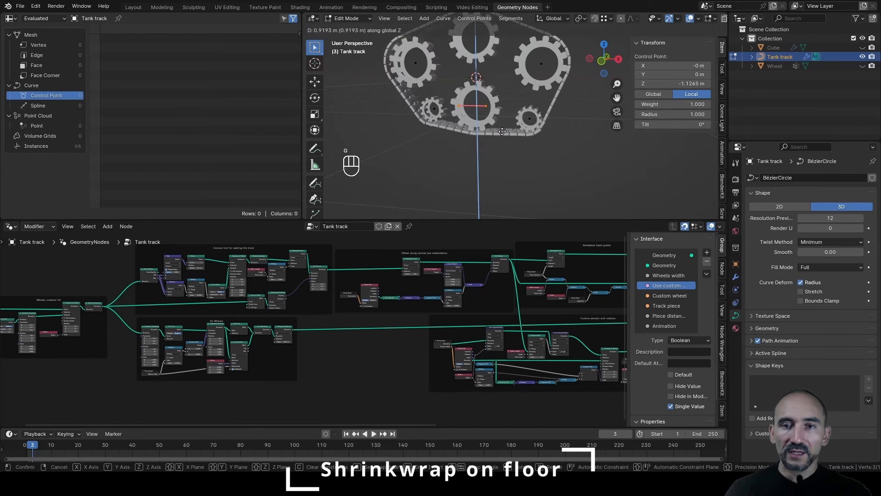
click(503, 132)
middle_drag(488, 130, 485, 90)
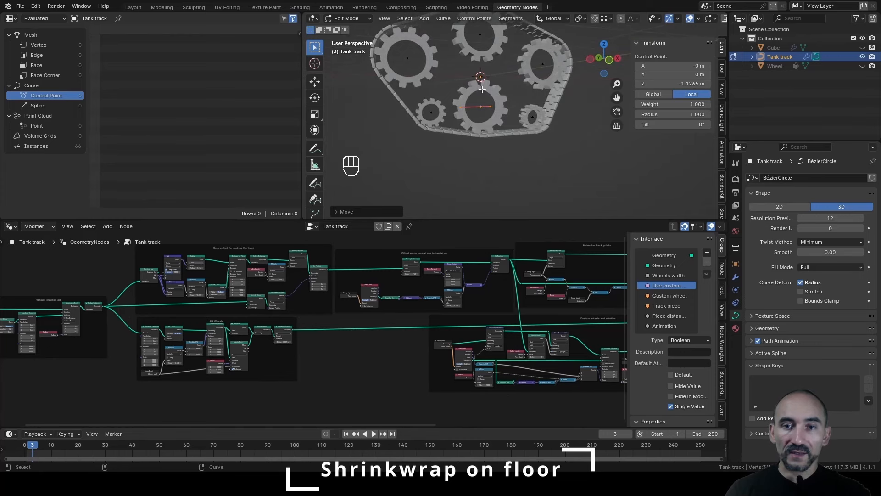
key(Tab)
- Add a mesh plane at the origin and scale it up uniformly by about 14.2 as a floor
scroll(507, 133, down, 2)
mouse_move(506, 131)
middle_down()
mouse_move(482, 115)
mouse_move(492, 131)
middle_up()
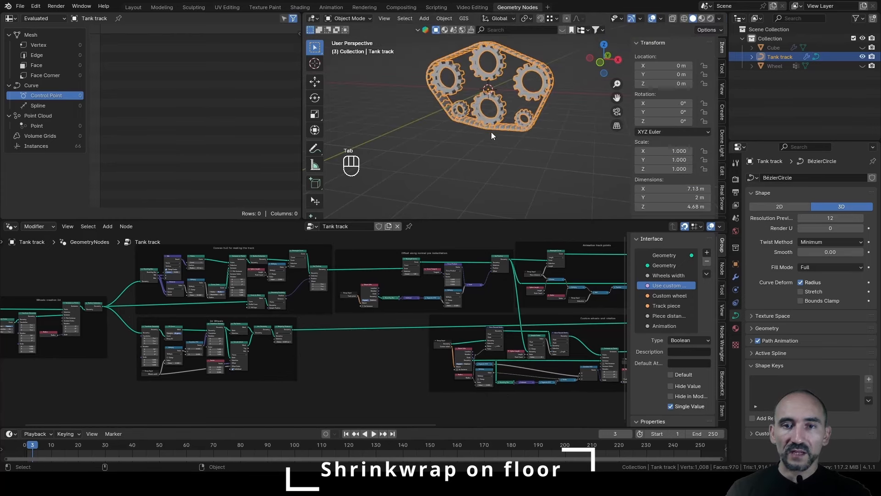
key(shift+a)
mouse_move(477, 117)
click(530, 118)
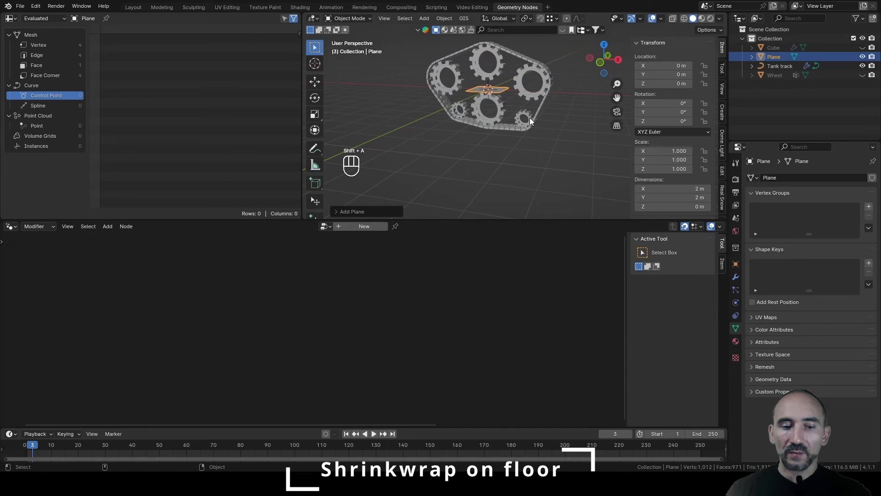
key(s)
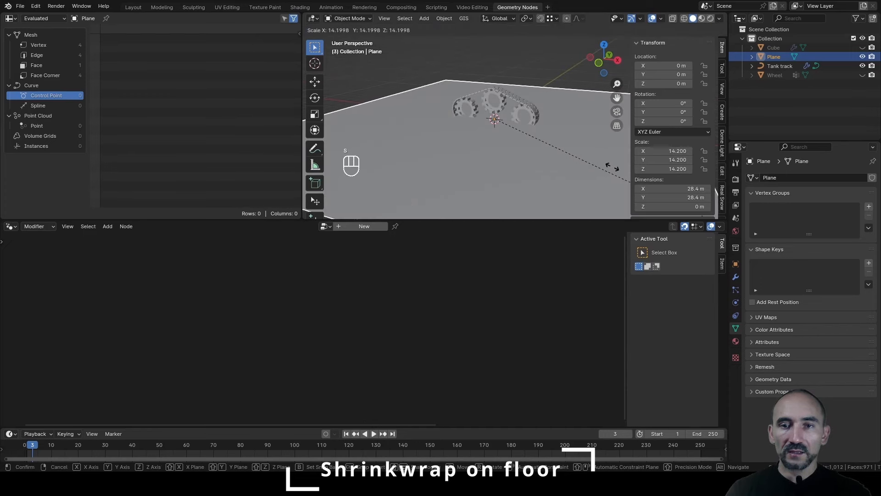
click(613, 167)
- Subdivide the floor plane's mesh in Edit Mode with 10 cuts
key(Tab)
right_click(499, 134)
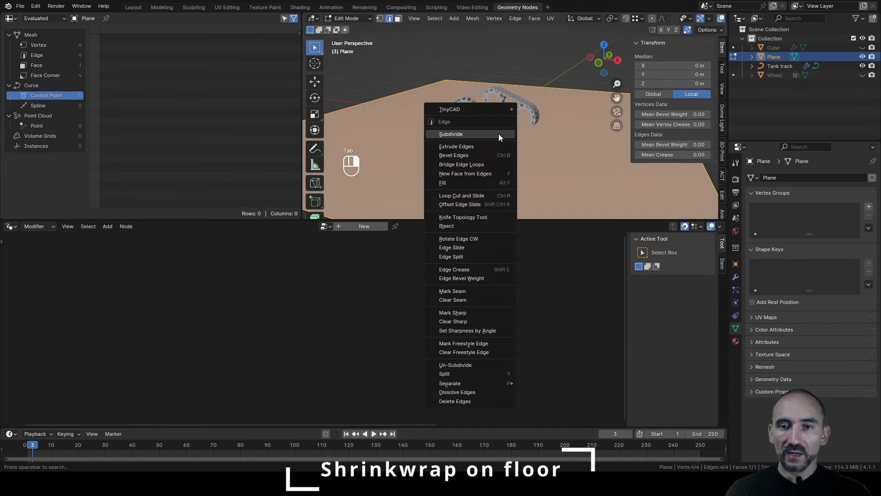
click(499, 134)
drag(413, 147, 441, 148)
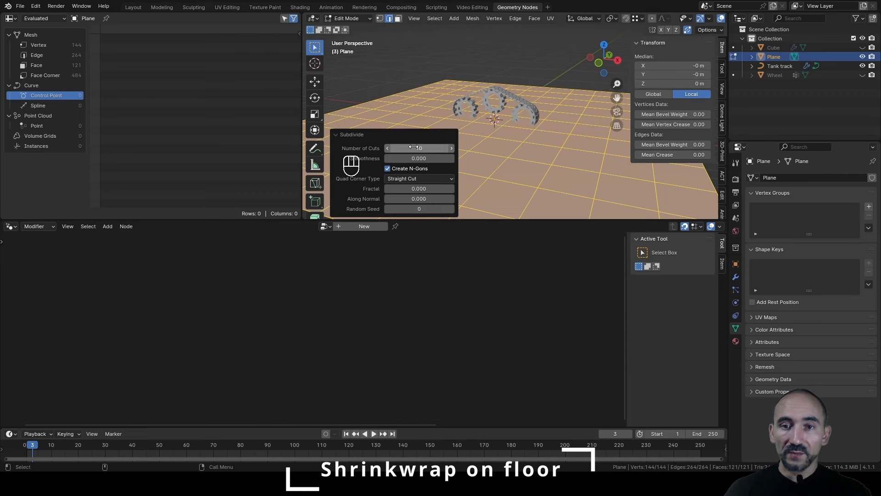
- Subdivide the already divided floor plane again with 8 cuts
right_click(530, 132)
click(530, 132)
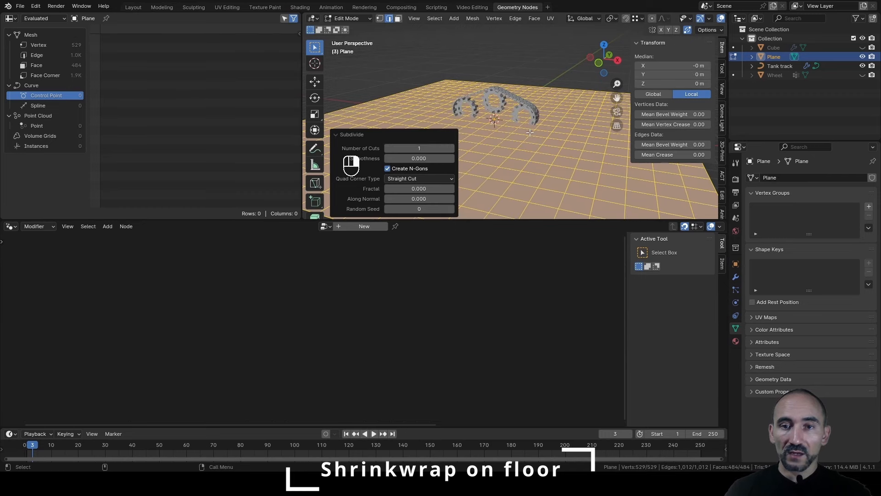
click(452, 148)
click(452, 149)
click(452, 149)
click(451, 149)
click(452, 148)
click(452, 149)
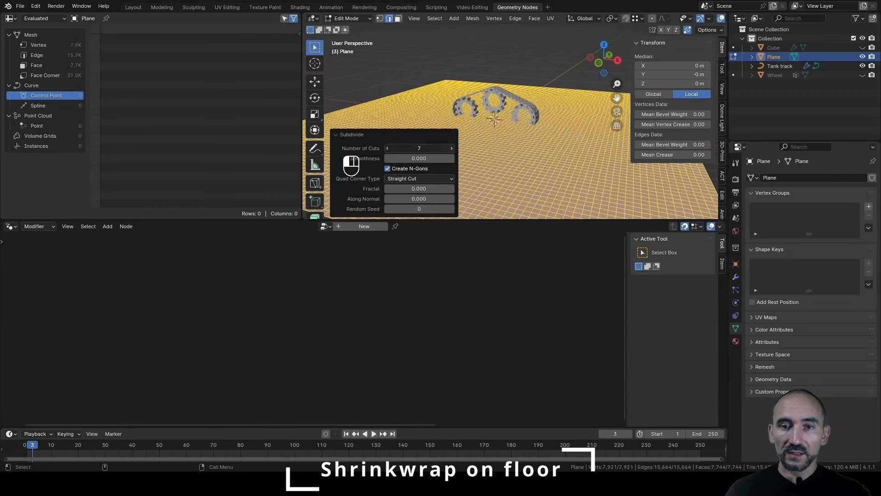
click(451, 149)
- From top view, delete the plane's faces on both sides of the narrow central strip under the tank track, and return to Object Mode
key(KP_7)
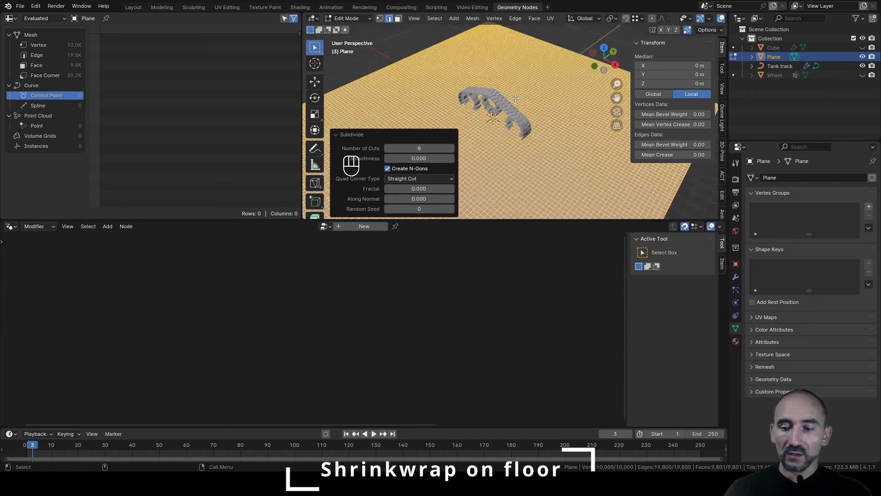
key(1)
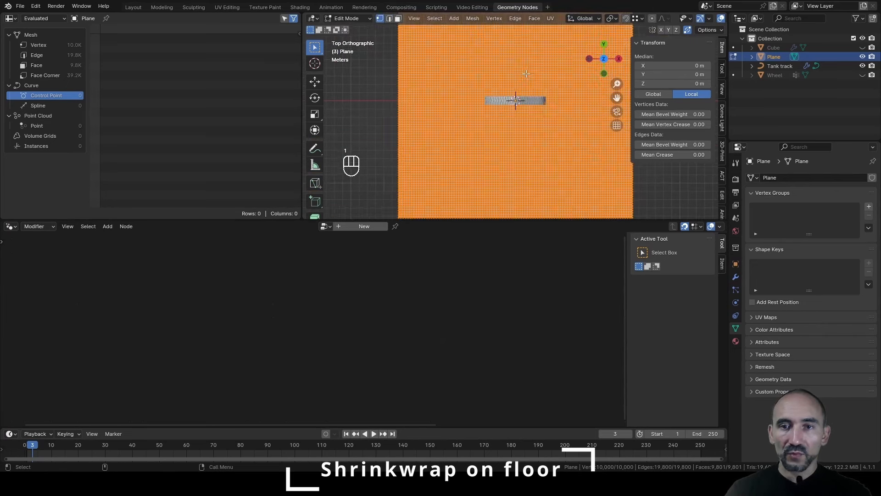
scroll(538, 69, down, 2)
shift+middle_drag(538, 70, 522, 60)
scroll(522, 61, up, 2)
drag(363, 213, 619, 97)
shift+middle_drag(518, 84, 513, 170)
shift+drag(364, 51, 606, 163)
key(x)
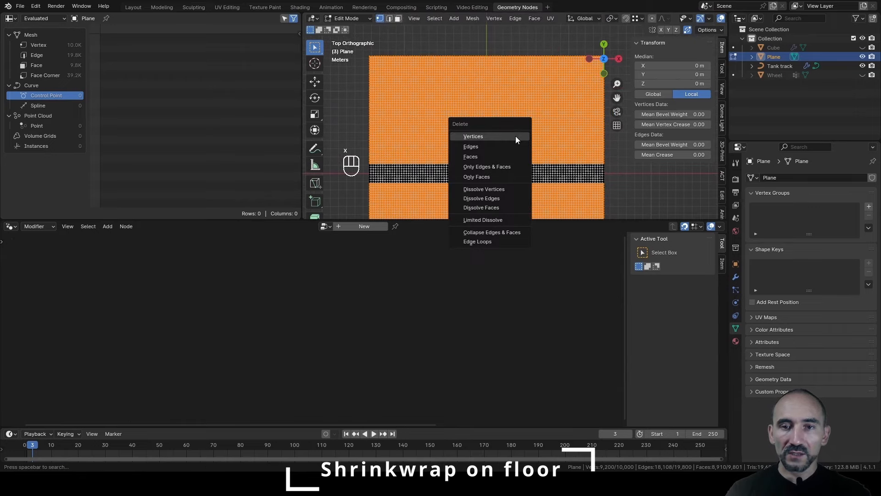
click(481, 155)
middle_drag(481, 155, 528, 147)
key(Tab)
- Add a Displace modifier to the floor strip
click(736, 276)
key(BackSpace)
key(BackSpace)
text(displ)
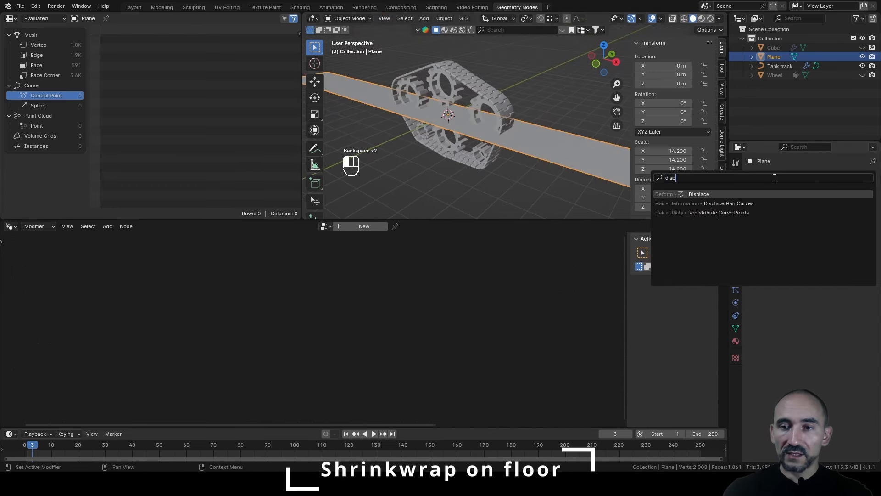
key(Return)
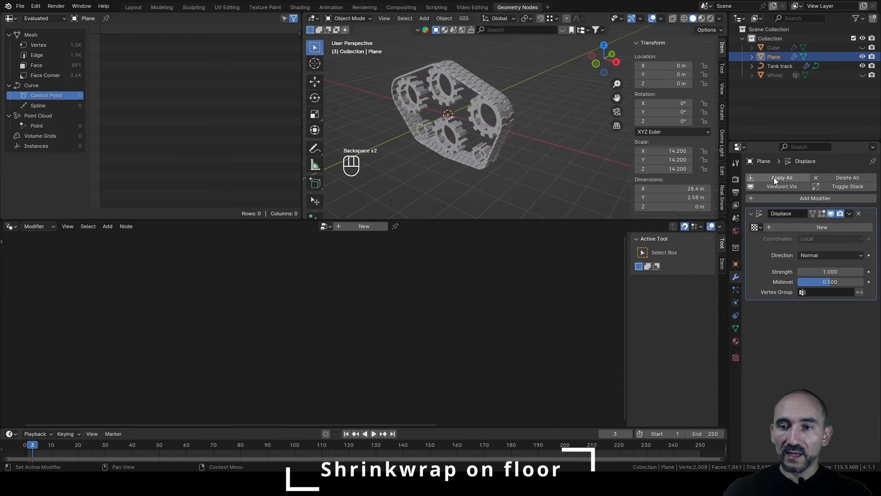
- Create a new texture for the Displace modifier, with type Clouds and size 1.08
click(811, 226)
click(869, 228)
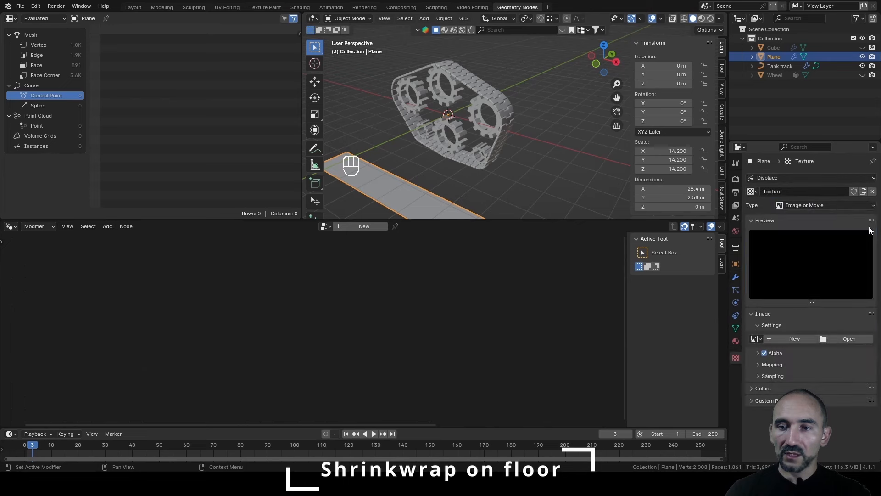
click(822, 205)
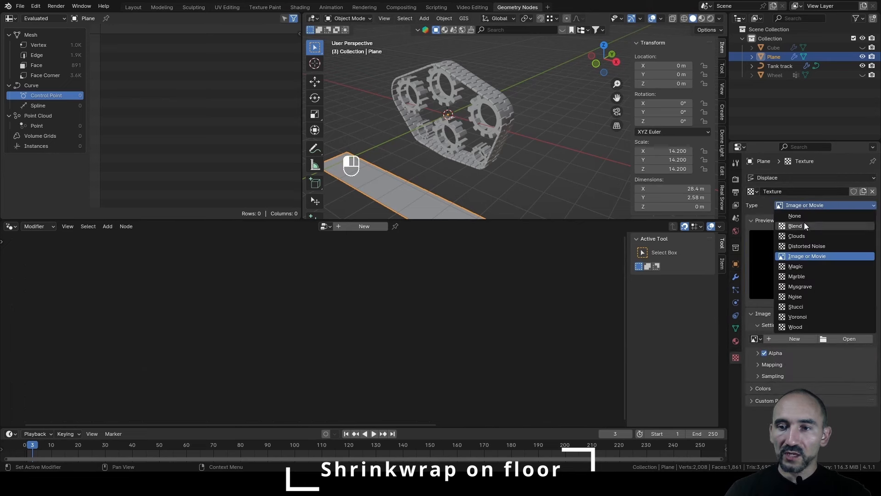
click(805, 236)
mouse_move(826, 369)
mouse_down()
mouse_move(870, 369)
mouse_move(837, 369)
mouse_up()
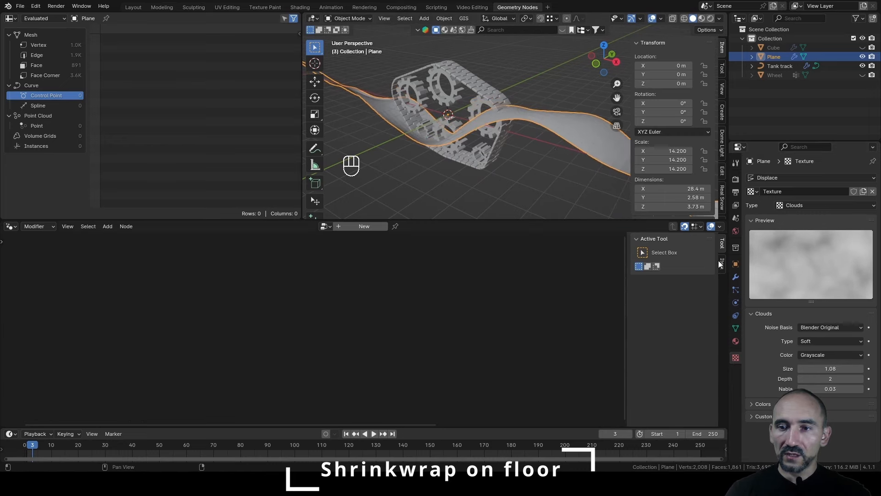
click(736, 276)
- Select the Tank track and examine its wheels and track against the displaced floor from several angles
scroll(454, 123, down, 3)
alt+drag(454, 123, 490, 107)
scroll(491, 107, up, 3)
click(482, 84)
scroll(477, 99, down, 3)
scroll(511, 107, up, 3)
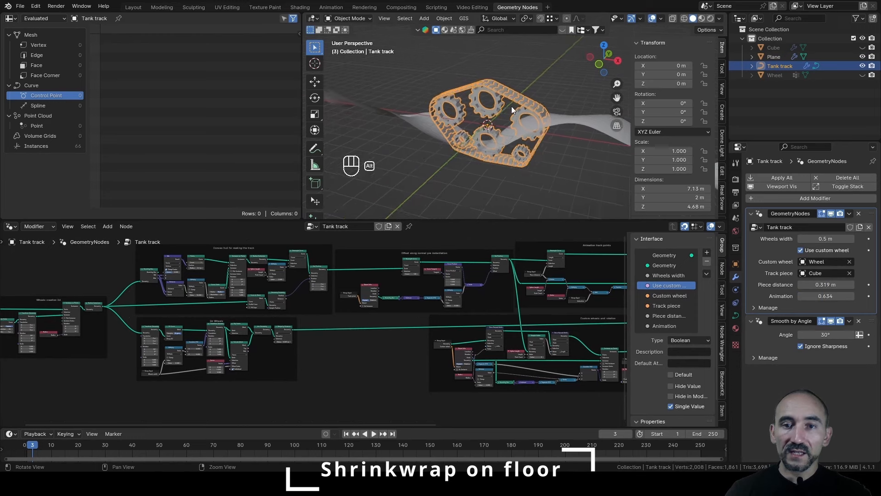
alt+drag(465, 142, 489, 128)
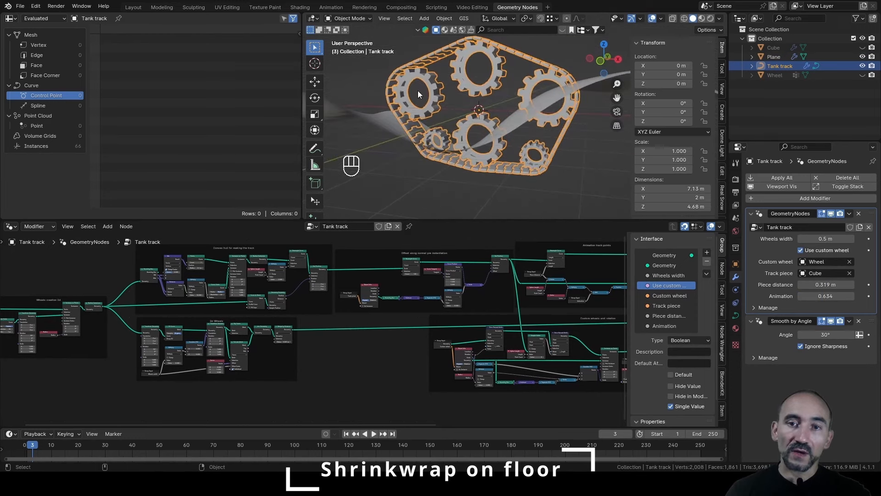
alt+drag(542, 103, 469, 146)
- Switch the viewport to Material Preview and give the floor strip a new material with an orange base color
click(564, 148)
click(735, 341)
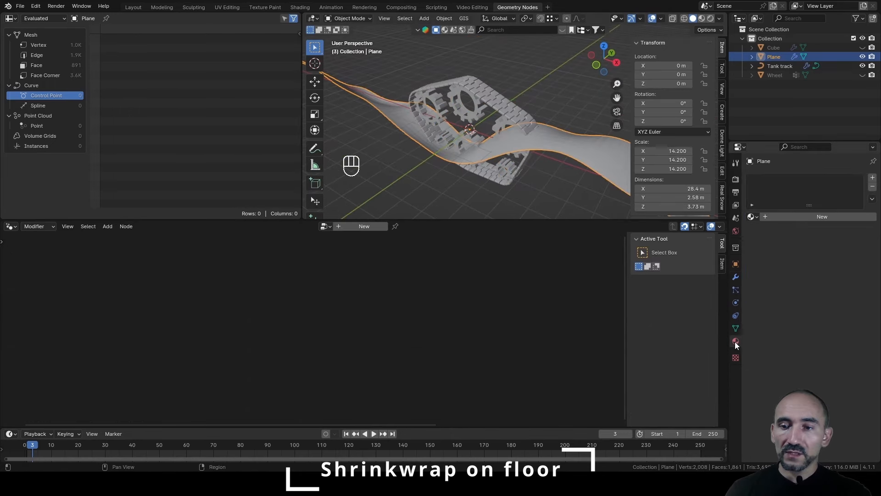
click(702, 18)
click(815, 217)
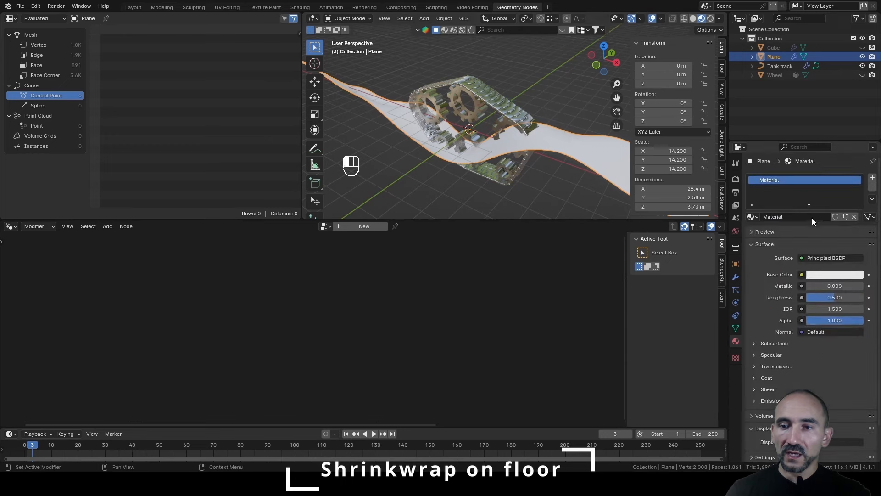
click(829, 274)
click(822, 211)
- Set the Tank track material's roughness to 0.4 and deselect everything
click(522, 99)
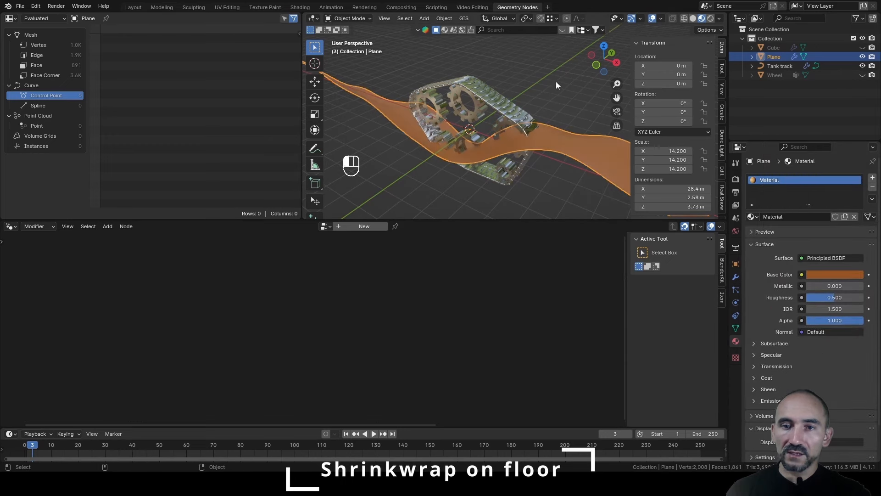
drag(821, 297, 829, 297)
click(831, 297)
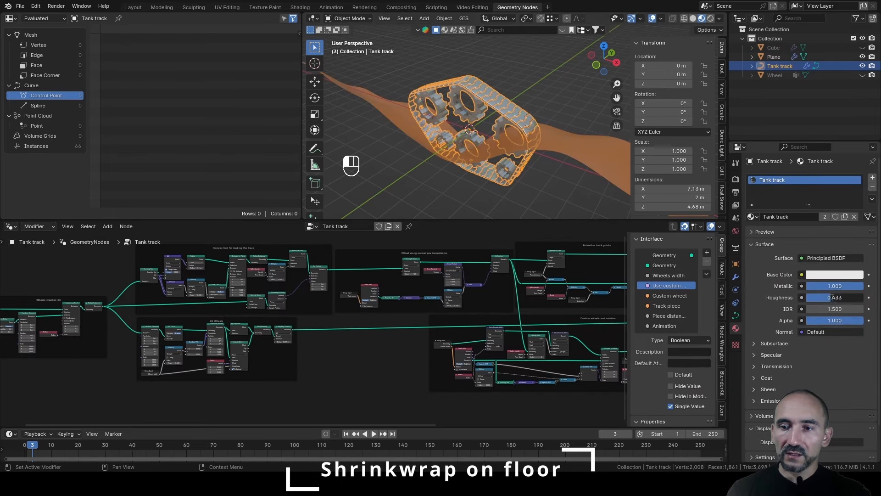
text(0.4)
key(Return)
key(alt+a)
- Save the file and clear the wireframe display in the viewport
scroll(524, 111, up, 2)
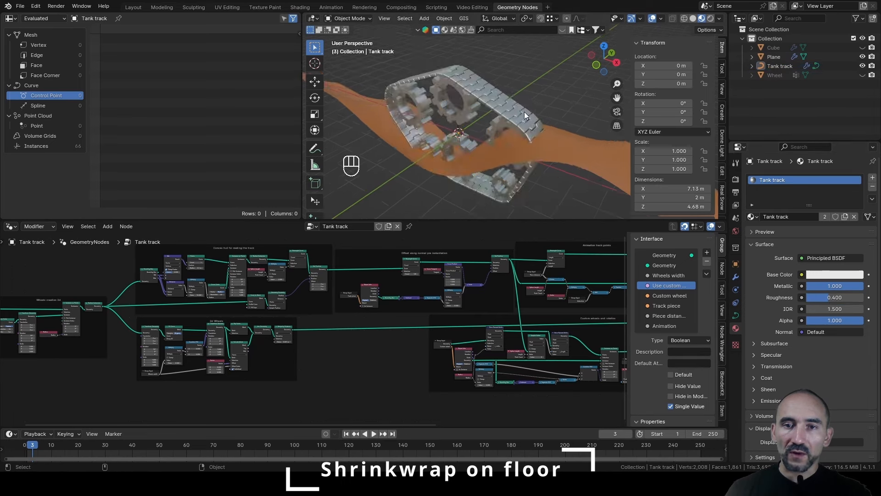
middle_drag(433, 118, 472, 127)
key(ctrl+s)
key(w)
scroll(514, 99, down, 1)
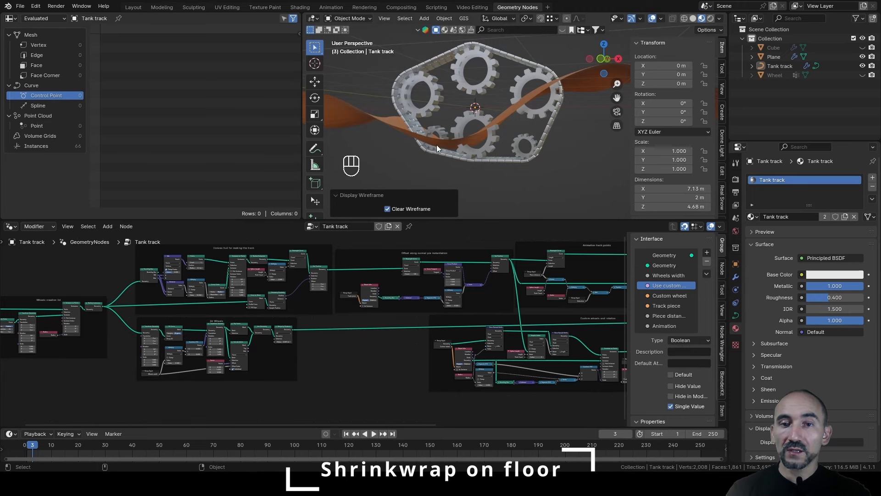
- Move the main Group Input node farther away from the Wheels creation 2d frame
middle_drag(163, 349, 499, 344)
scroll(393, 328, up, 12)
drag(317, 258, 24, 258)
scroll(153, 295, down, 3)
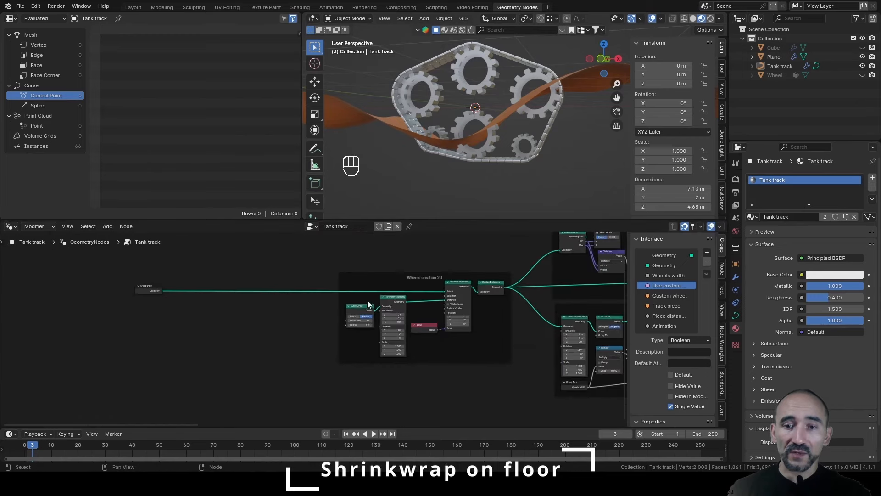
- Examine the Custom wheels and rotation frame and where its Group Input supplies geometry and the custom wheel
middle_drag(418, 306, 152, 285)
scroll(387, 289, up, 4)
middle_drag(476, 296, 360, 291)
scroll(433, 280, up, 1)
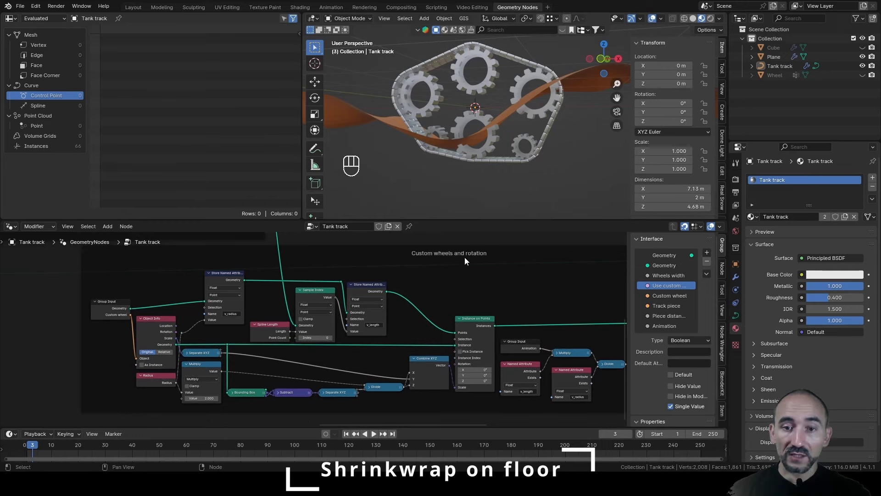
middle_drag(145, 321, 269, 306)
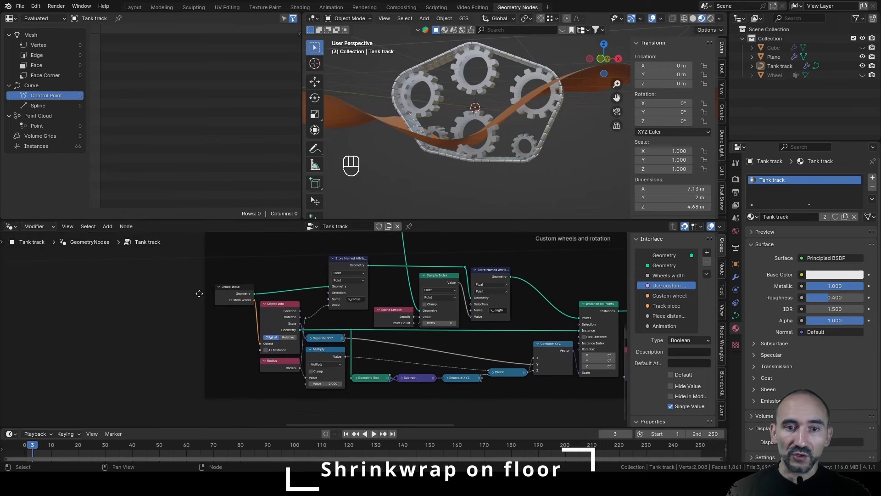
scroll(245, 299, up, 1)
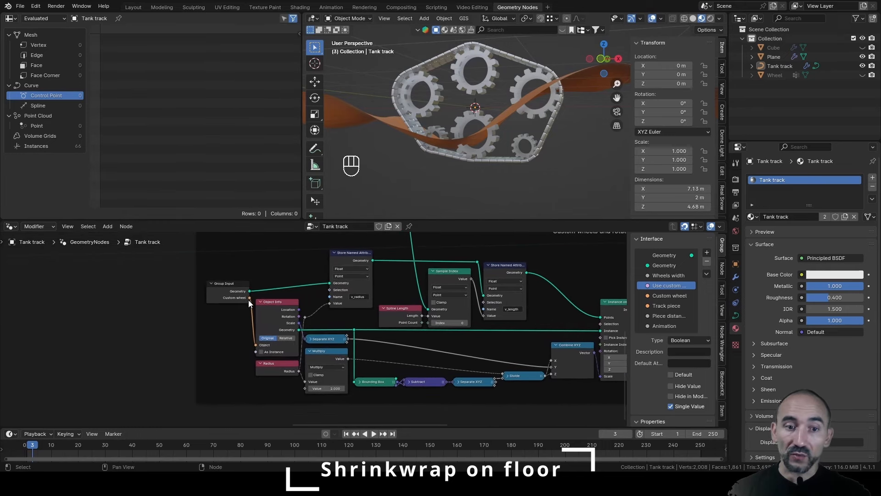
scroll(249, 299, down, 8)
middle_drag(188, 303, 168, 333)
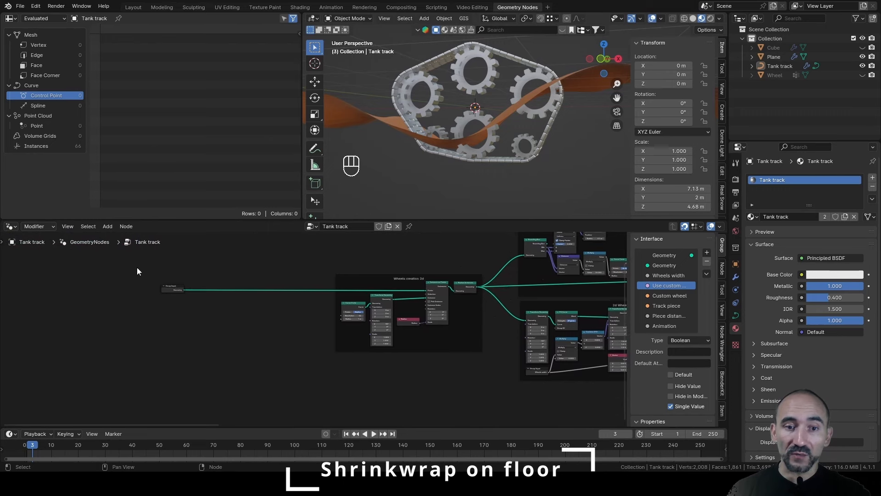
- Add a reroute on the Group Input geometry link before the Wheels creation 2d frame, and branch it down to a second reroute
middle_drag(315, 282, 90, 257)
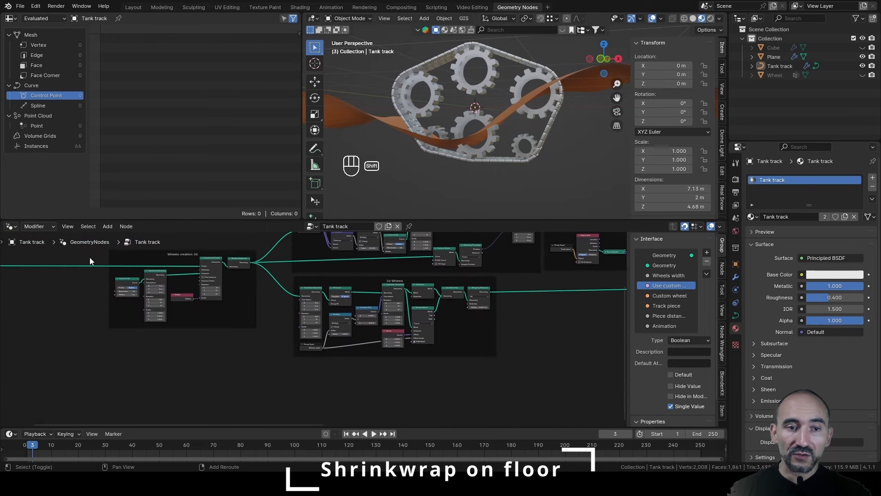
shift+right_drag(97, 258, 100, 272)
drag(100, 266, 112, 354)
text(rer)
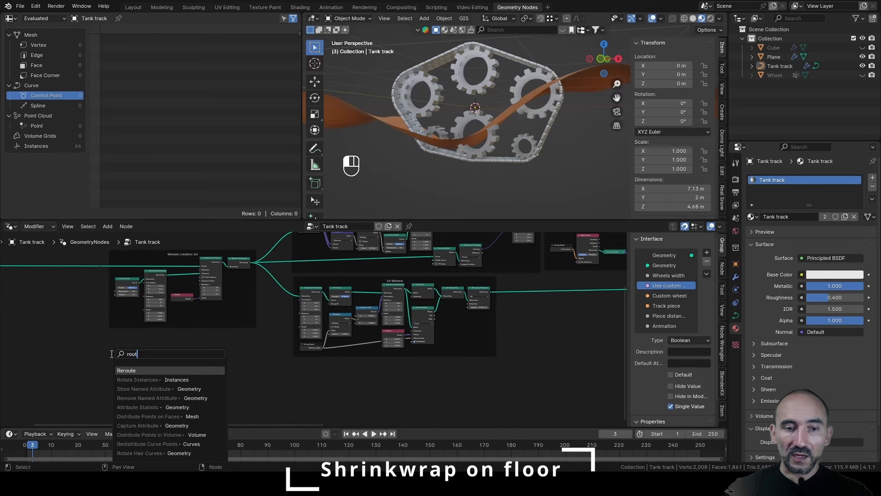
key(Return)
click(110, 360)
- Extend the geometry branch through another reroute beyond the 2d Wheels frame and into the Custom wheels and rotation frame
drag(110, 365, 579, 367)
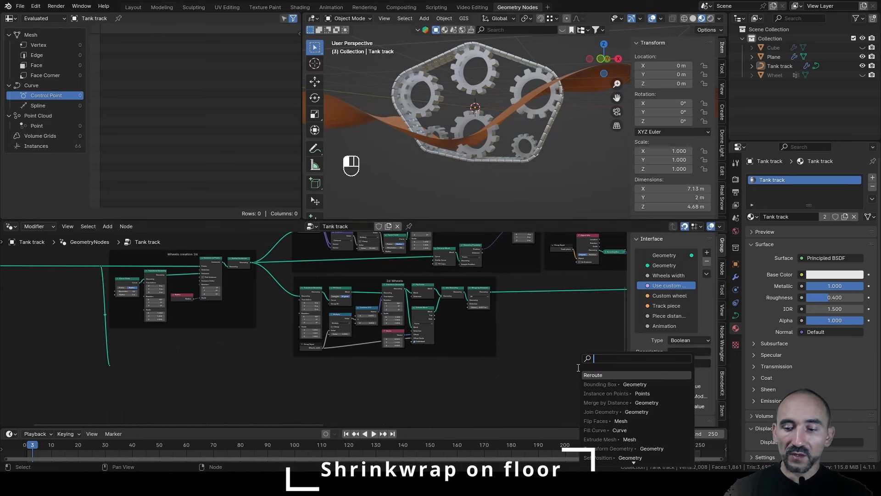
key(Return)
click(577, 368)
middle_drag(576, 368, 227, 355)
scroll(216, 329, up, 7)
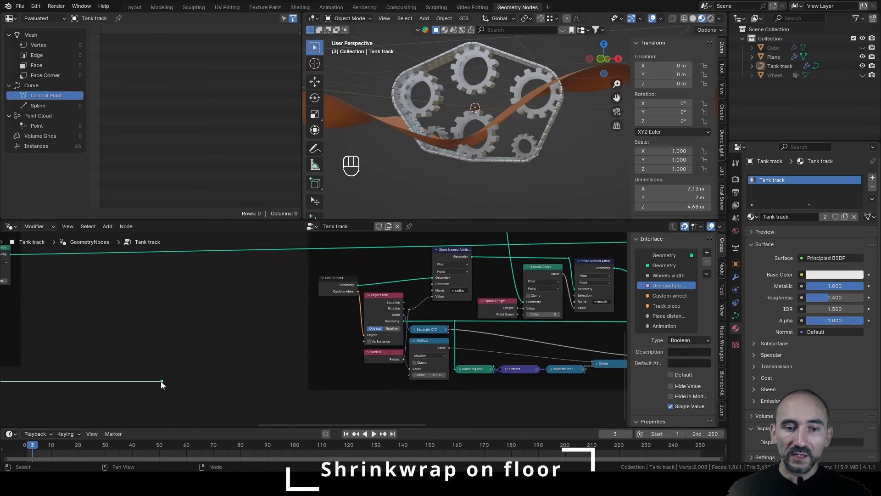
drag(160, 381, 340, 339)
- Examine the Offset along normal and Animation track points frames, then the start of the node tree at the Group Input
scroll(429, 317, down, 7)
middle_drag(514, 293, 375, 388)
scroll(366, 361, up, 7)
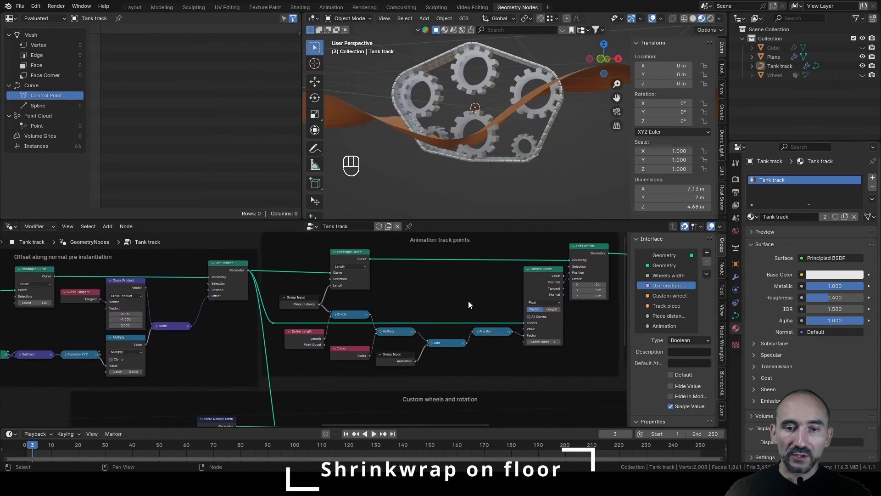
middle_drag(469, 305, 279, 302)
middle_drag(486, 335, 383, 334)
middle_drag(115, 327, 40, 406)
middle_drag(58, 320, 519, 339)
scroll(447, 332, up, 3)
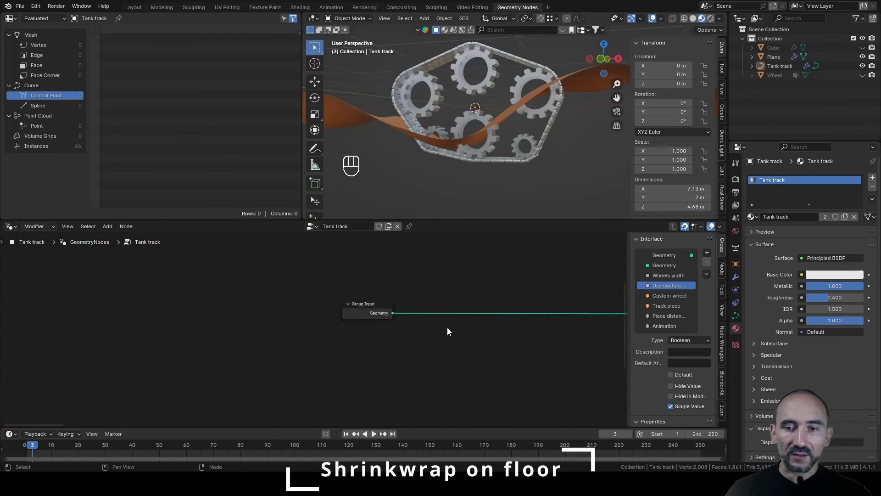
- Move the Group Input node farther from the geometry reroute to make room for new nodes, aligned with its link
middle_drag(448, 332, 263, 338)
drag(187, 313, 32, 322)
scroll(196, 332, down, 2)
middle_drag(196, 332, 238, 316)
scroll(238, 315, up, 1)
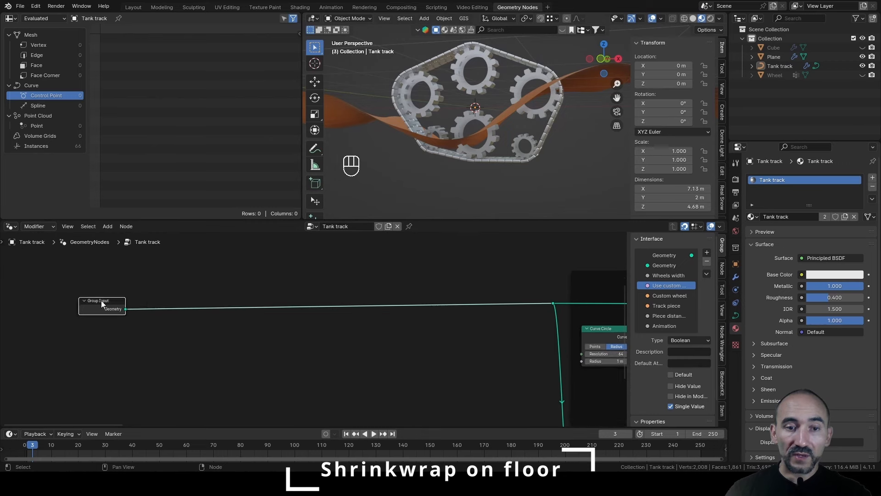
drag(101, 303, 37, 296)
click(216, 326)
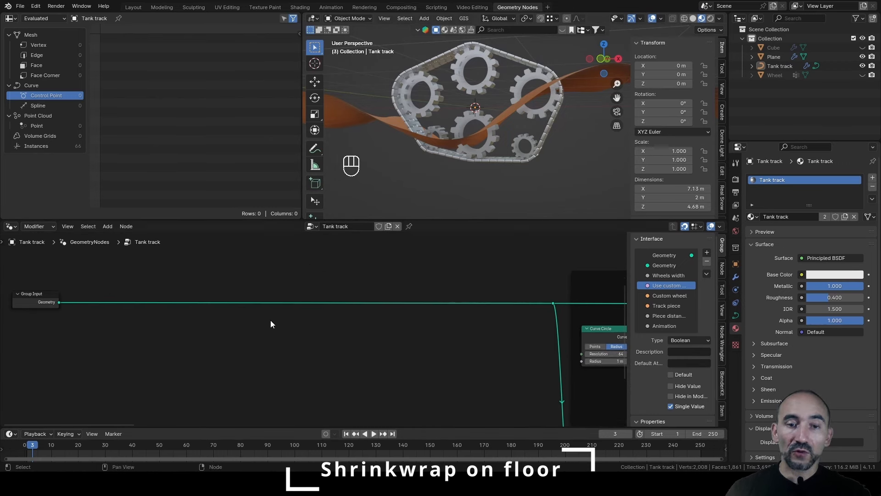
- Add a Raycast node below the geometry link between the Group Input and the first reroute
key(F3)
text(raycast)
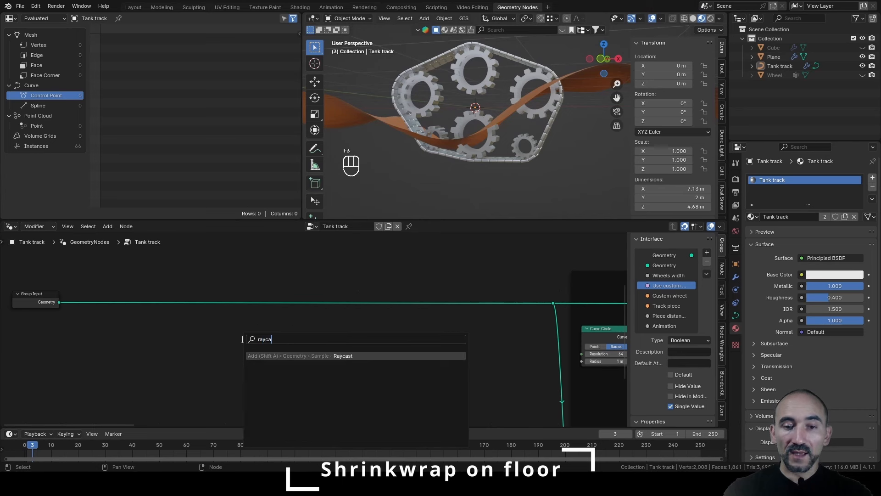
key(Return)
click(242, 339)
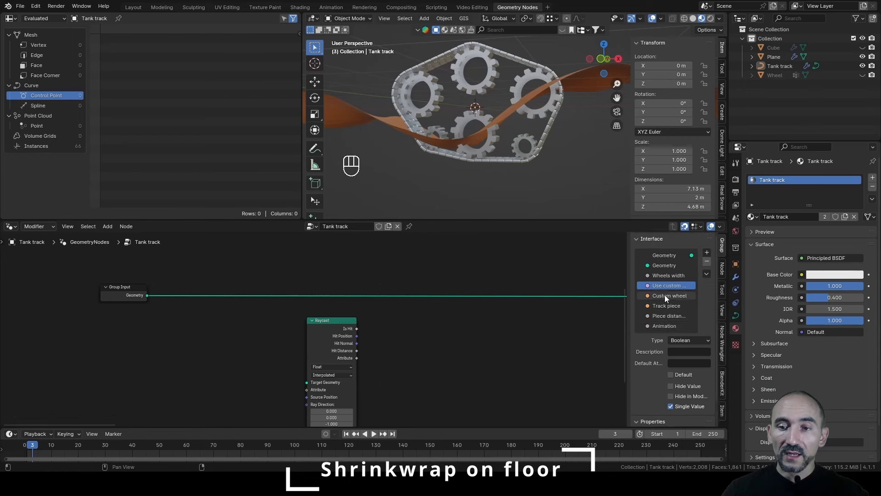
- Add a Boolean group input named Floor after the Animation input
click(707, 252)
click(721, 262)
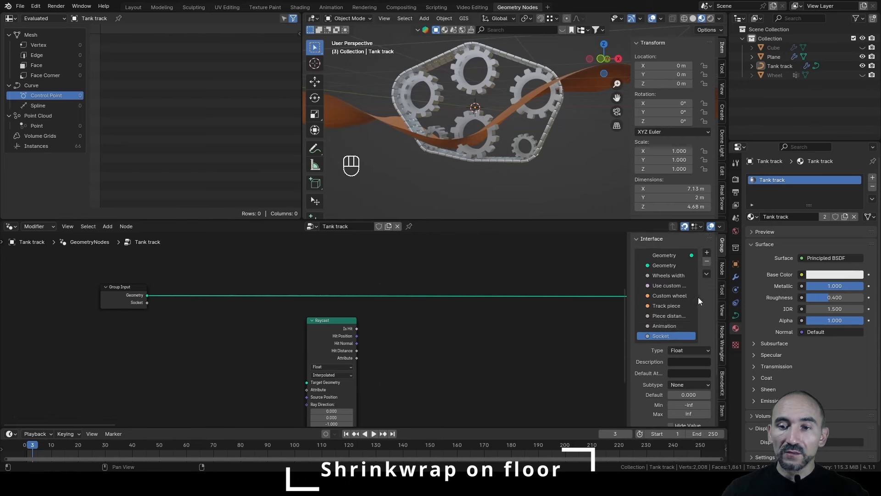
double_click(664, 336)
text(Flo)
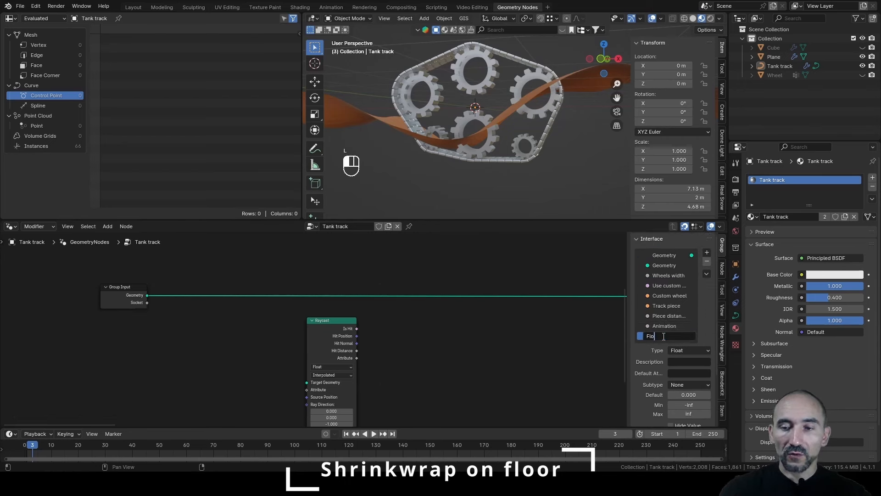
text(or)
click(693, 351)
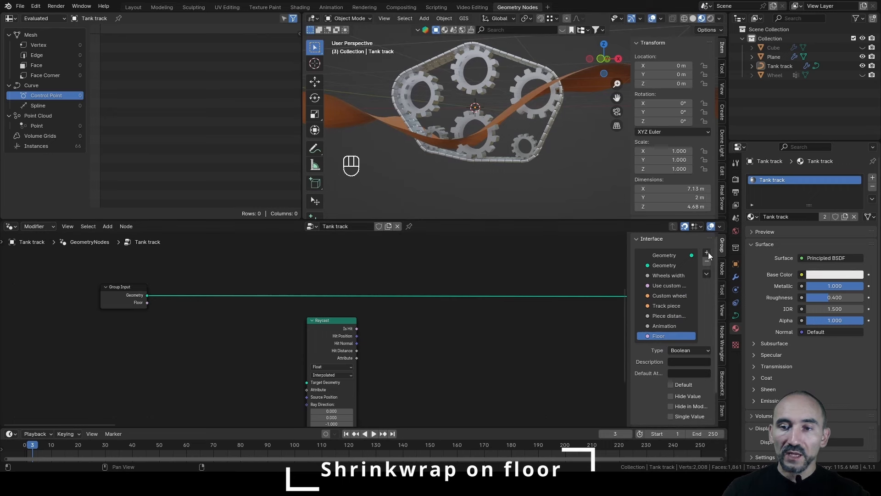
- Add a second group input named Floor with the Object type below the Boolean one
click(709, 252)
click(716, 261)
double_click(663, 346)
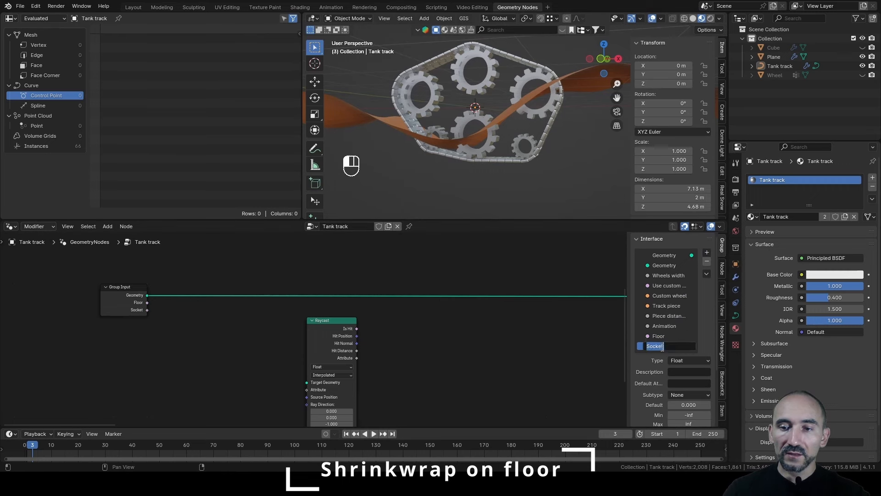
text(Floor)
key(Return)
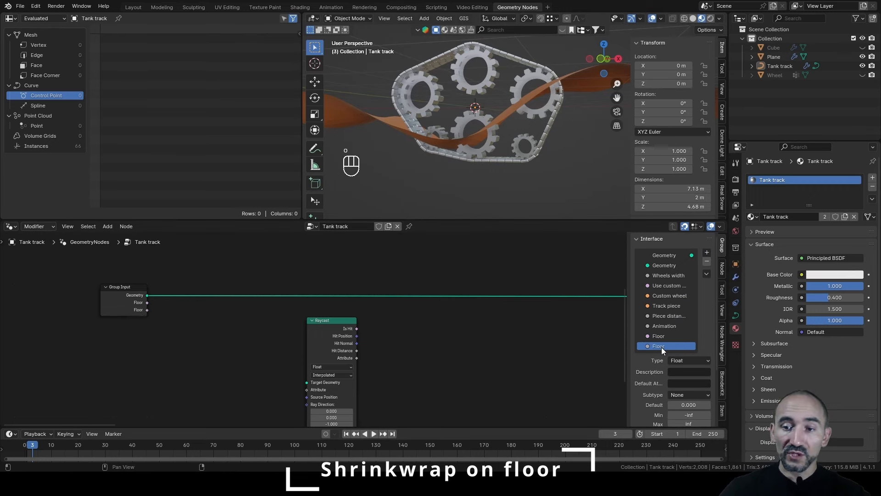
click(689, 360)
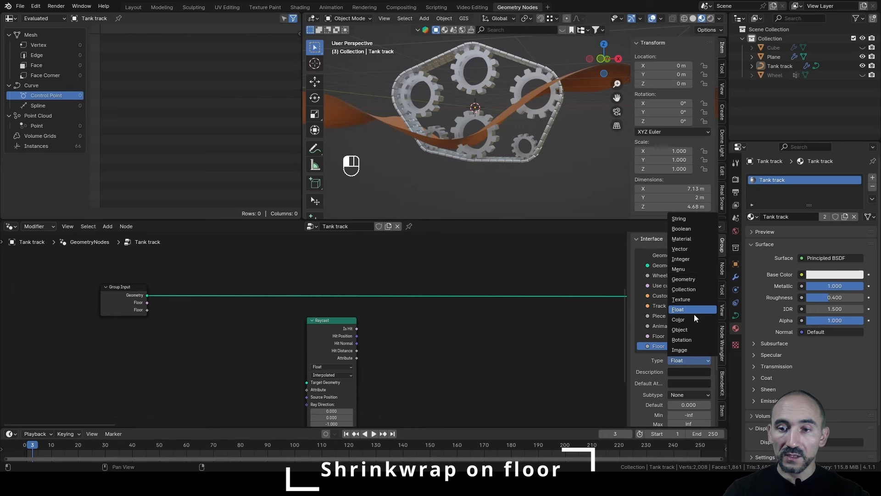
click(695, 328)
- Assign the displaced plane to the modifier's Floor object input and rename the plane to Floor
click(737, 277)
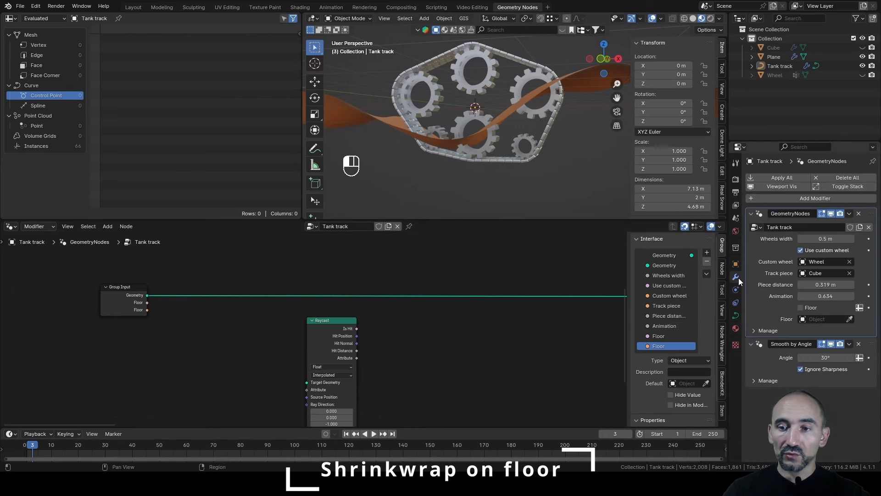
click(850, 318)
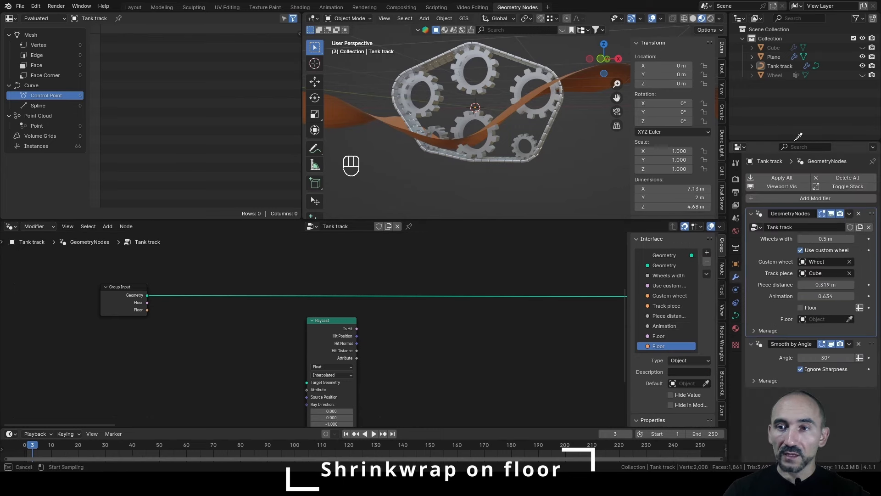
double_click(778, 57)
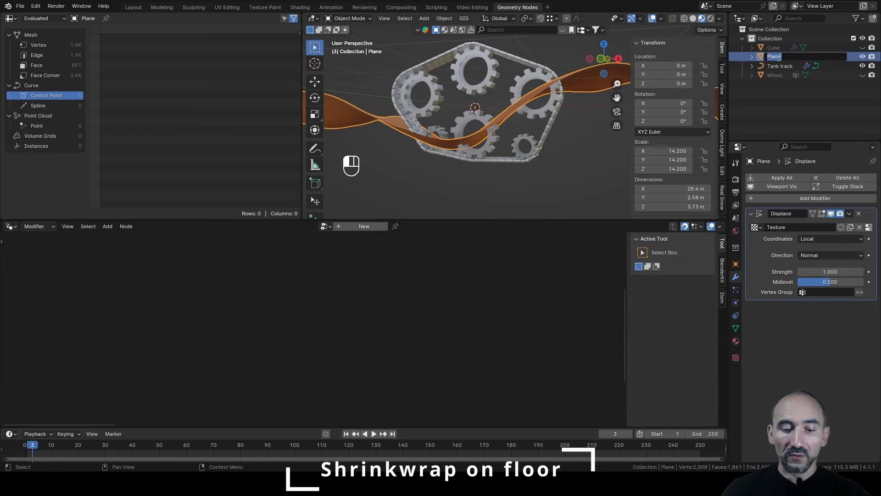
text(Floor)
key(Return)
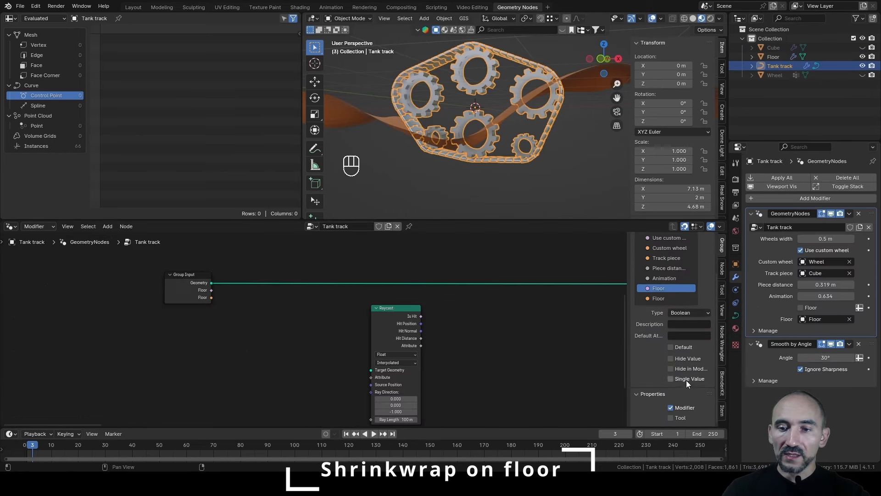
- Make the Boolean Floor input single-value and feed the object Floor input into a new Object Info node
click(687, 380)
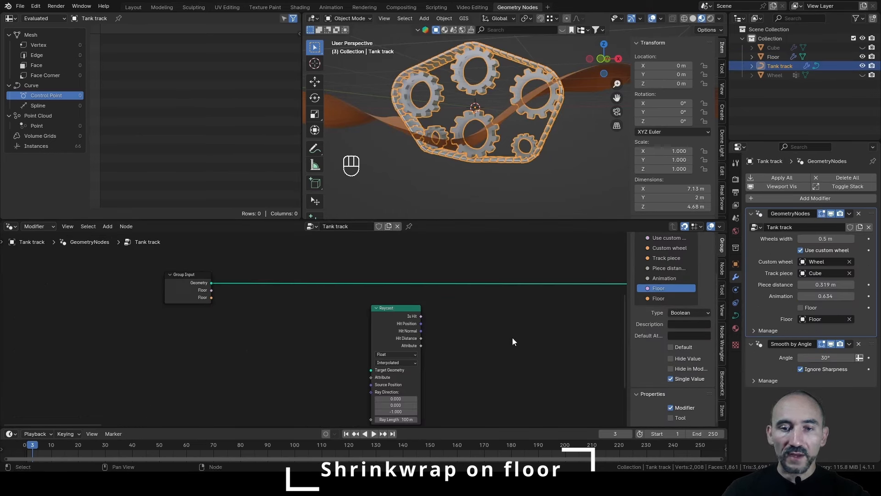
drag(212, 297, 233, 337)
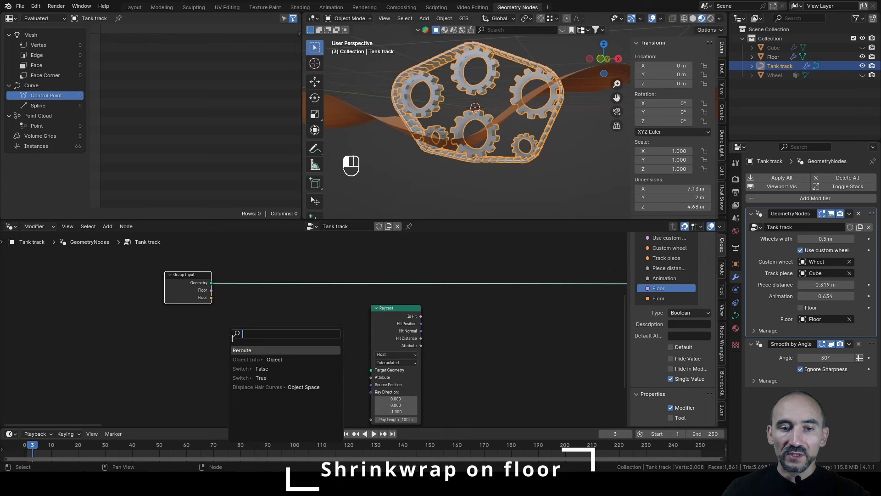
click(255, 359)
click(255, 383)
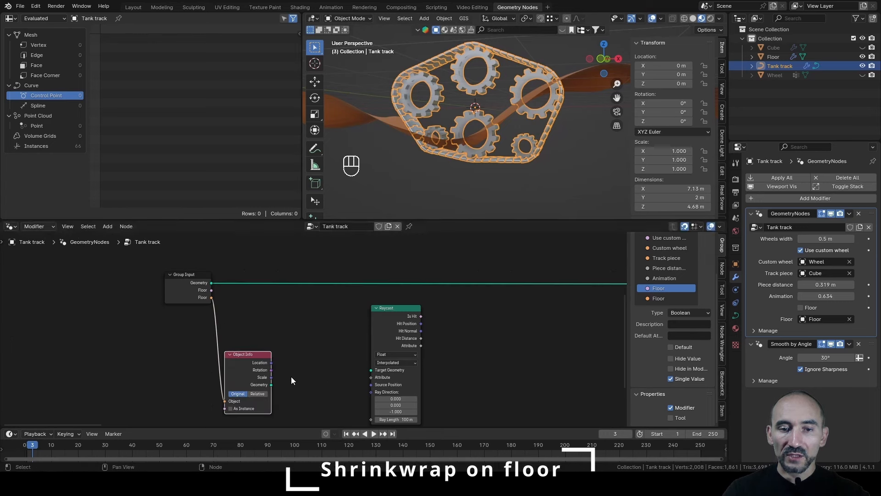
- Connect the Object Info geometry to the Raycast's Target Geometry and place the two nodes close together below the Group Input
drag(272, 384, 372, 369)
drag(250, 371, 244, 341)
drag(387, 329, 293, 330)
- Add a Position node below Object Info and feed it into the Raycast's Source Position
middle_drag(354, 377, 400, 362)
scroll(400, 362, up, 5)
click(400, 363)
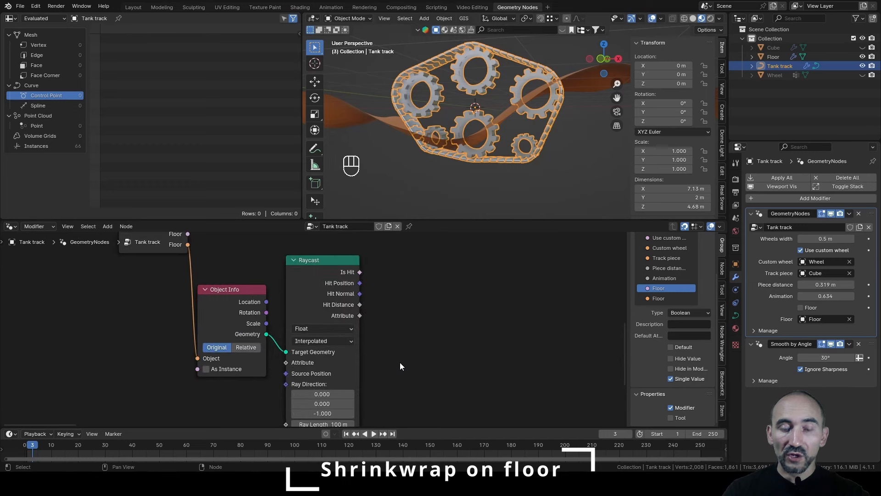
drag(289, 373, 260, 399)
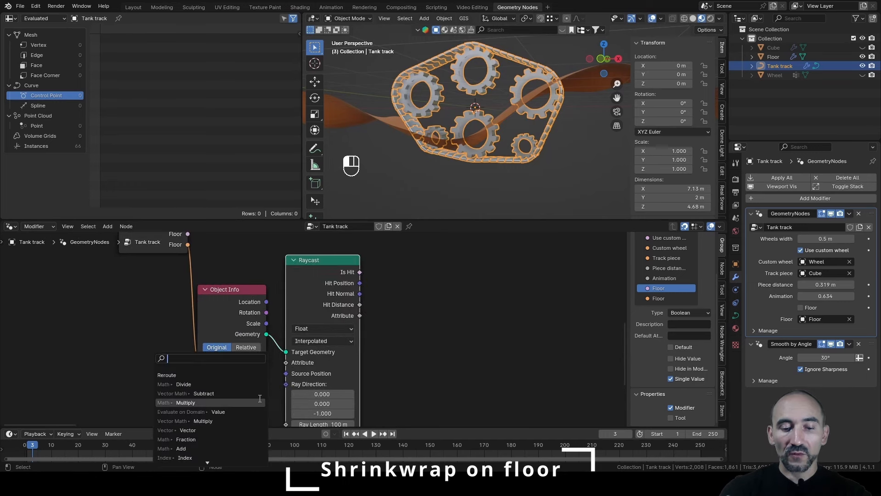
text(pos)
key(Return)
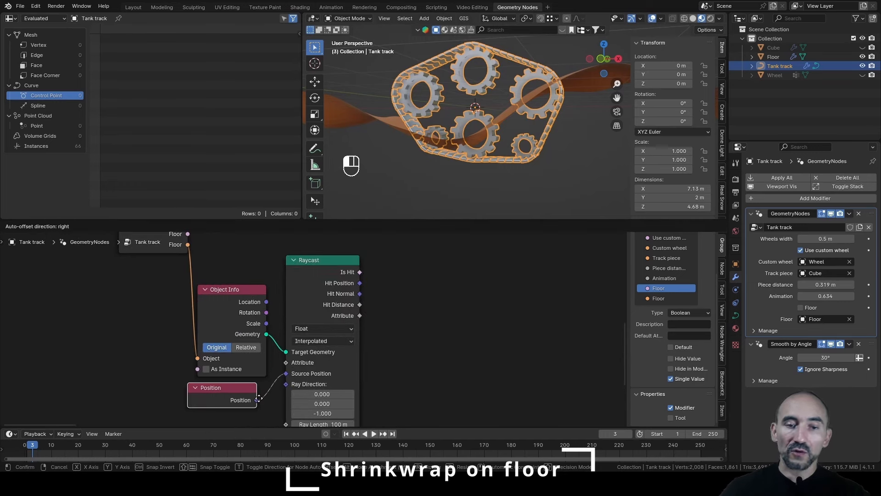
click(258, 398)
- Insert a Set Position node on the main geometry link and move it well past the Raycast node
scroll(312, 343, down, 4)
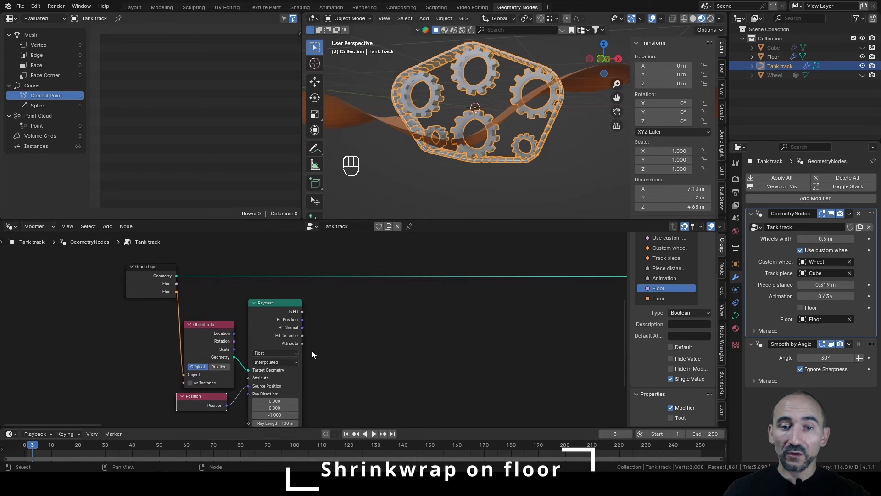
key(F3)
text(set)
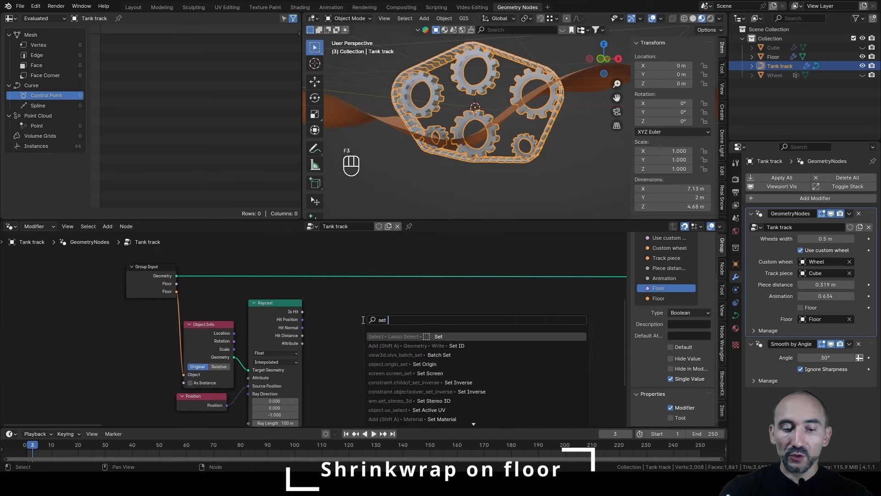
text( pos)
key(Return)
click(389, 321)
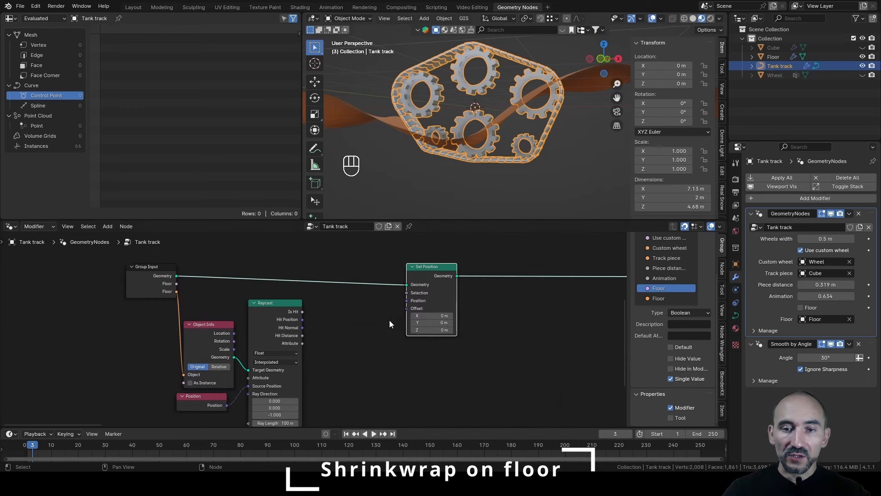
click(389, 321)
middle_drag(348, 322, 322, 293)
drag(396, 249, 496, 250)
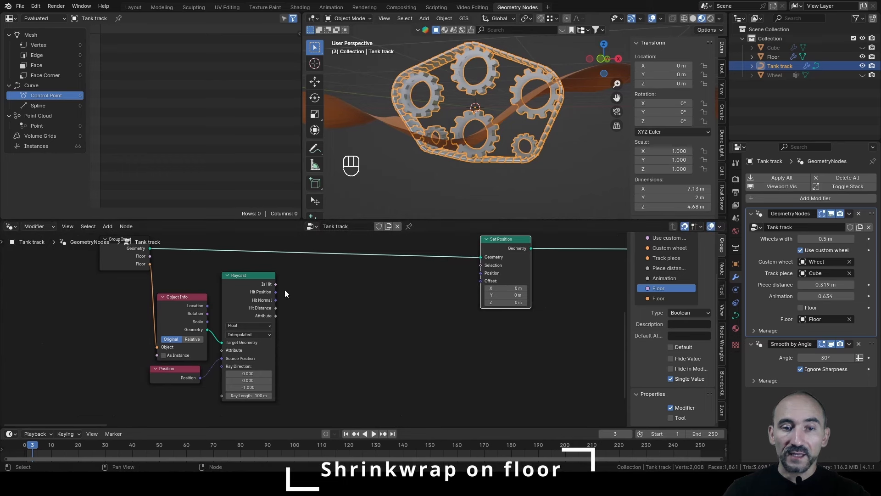
- Add a Switch node driven by the Raycast's Is Hit output and place it just before Set Position
drag(275, 284, 347, 340)
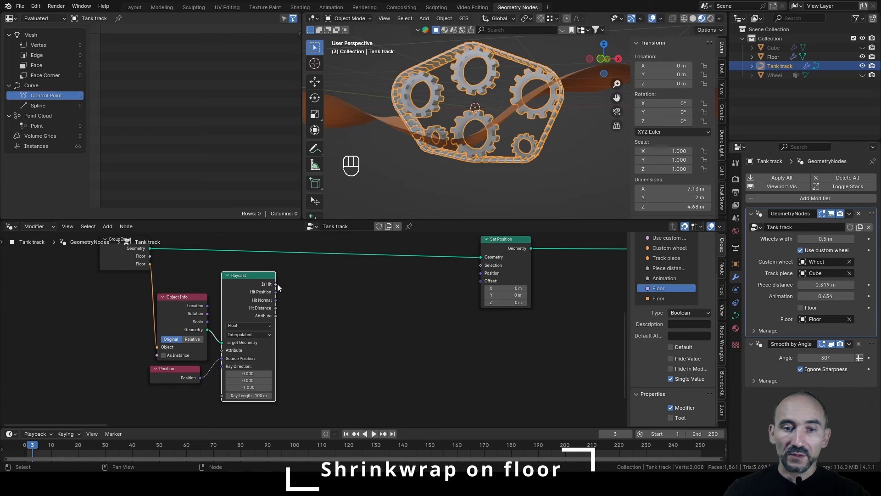
drag(276, 284, 333, 311)
text(switch)
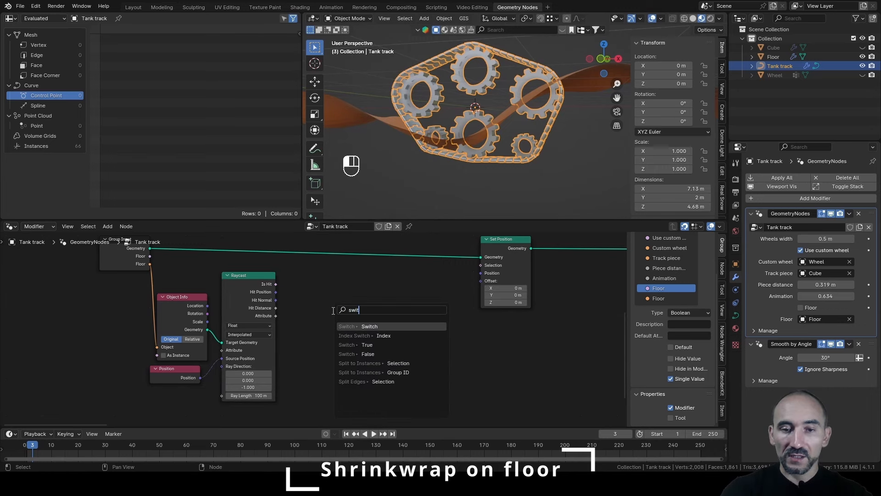
key(Return)
click(375, 292)
click(398, 308)
click(408, 326)
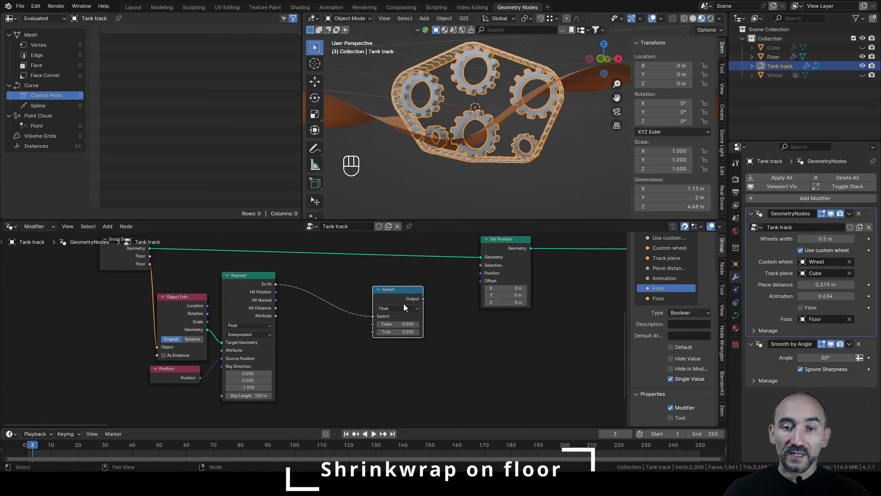
drag(395, 291, 417, 277)
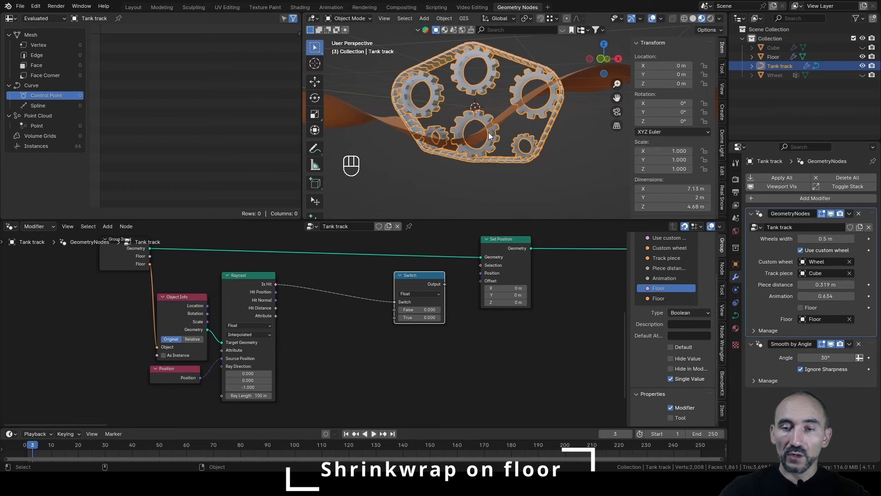
- In front view, annotate the large wheel above the floor with its centre and vertical strokes from there towards the floor
key(KP_1)
scroll(489, 132, up, 6)
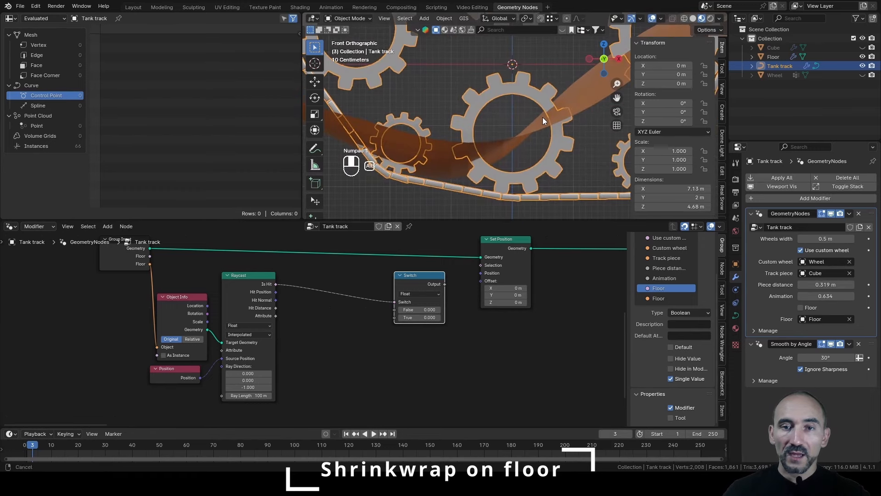
shift+middle_drag(406, 79, 511, 124)
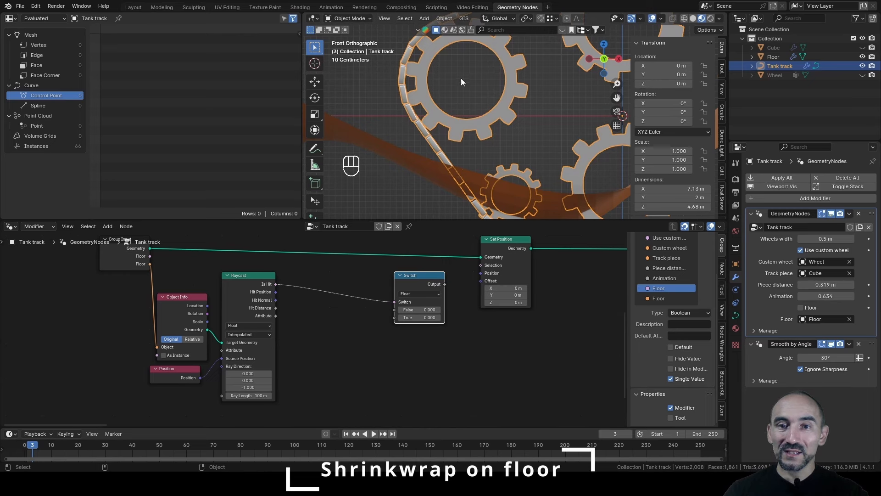
click(314, 148)
drag(466, 81, 468, 81)
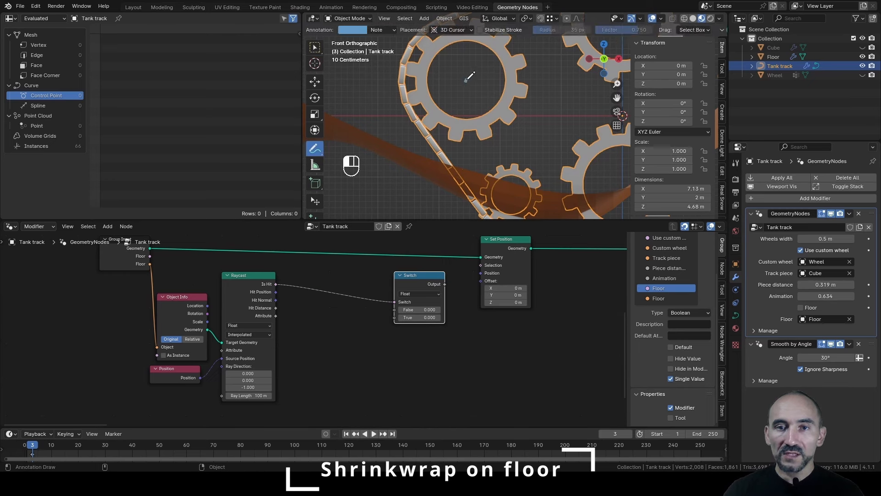
click(462, 181)
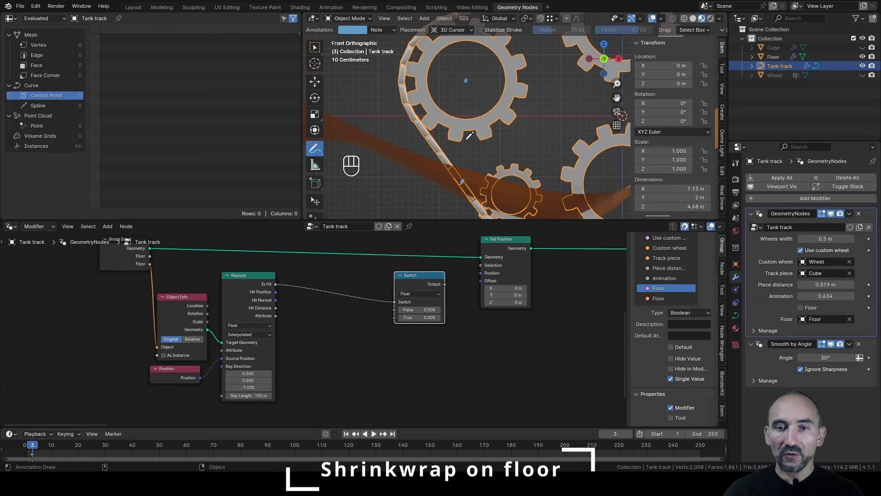
drag(465, 82, 465, 173)
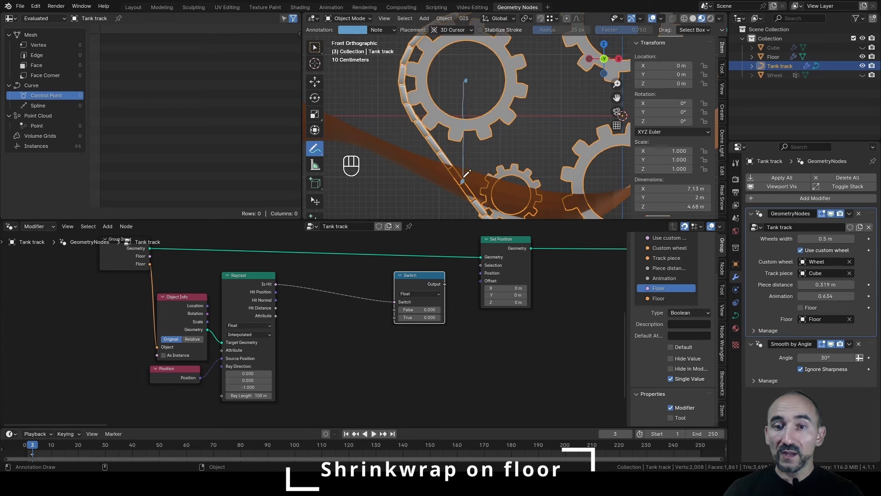
drag(469, 79, 470, 144)
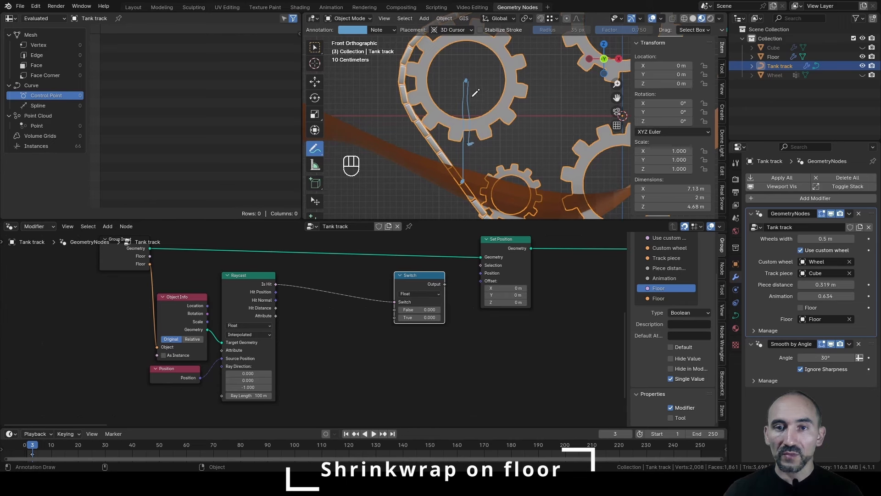
click(468, 81)
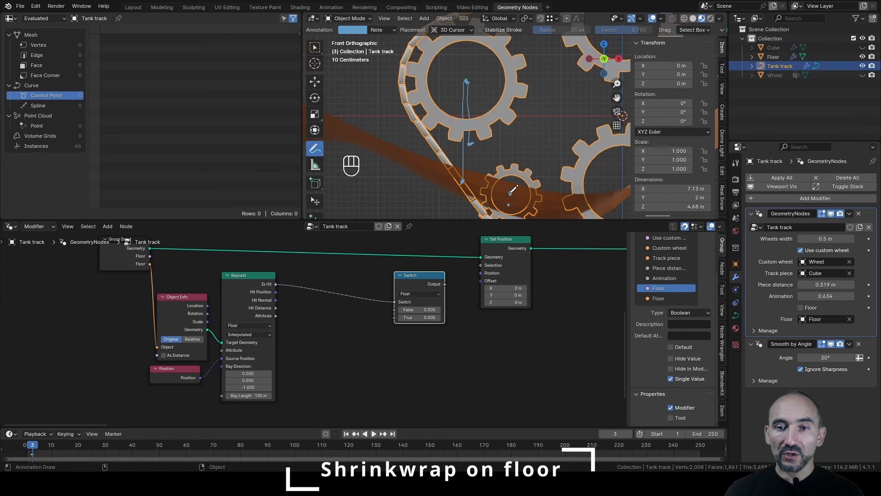
- Annotate the small wheel overlapping the floor with strokes from its centre upward and down to the track, plus short marks beside them
drag(511, 201, 508, 208)
drag(507, 205, 533, 170)
key(alt)
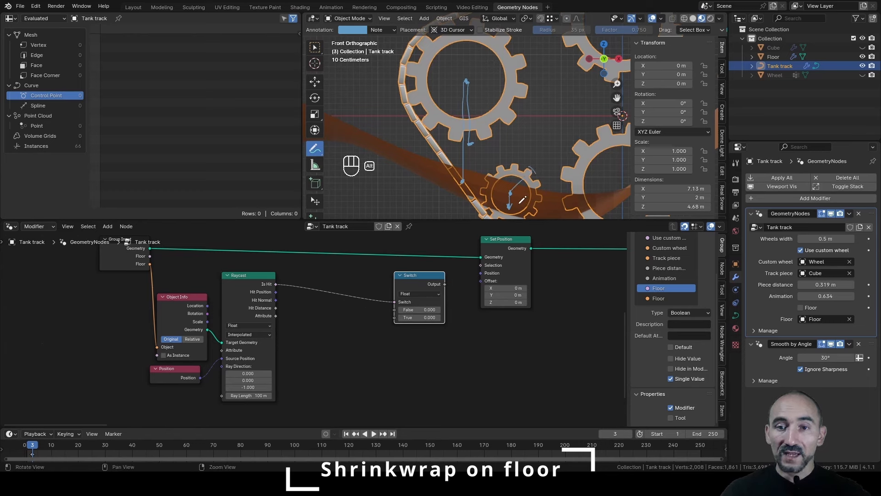
alt+middle_drag(530, 161, 518, 123)
scroll(502, 124, up, 2)
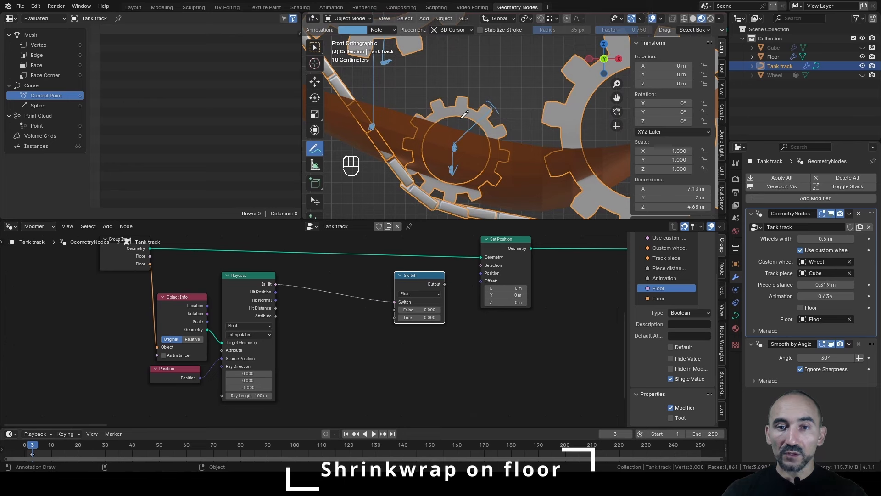
mouse_move(456, 148)
mouse_down()
mouse_move(460, 203)
mouse_move(468, 198)
mouse_up()
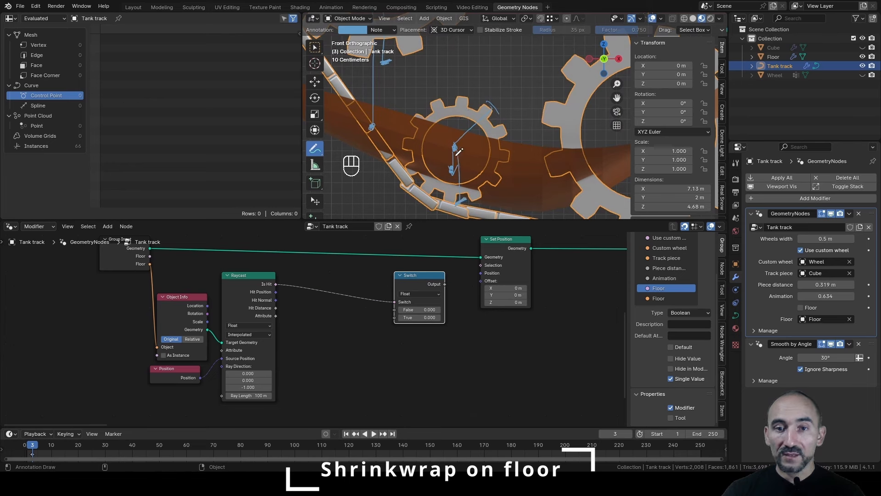
drag(484, 174, 470, 176)
drag(477, 176, 475, 206)
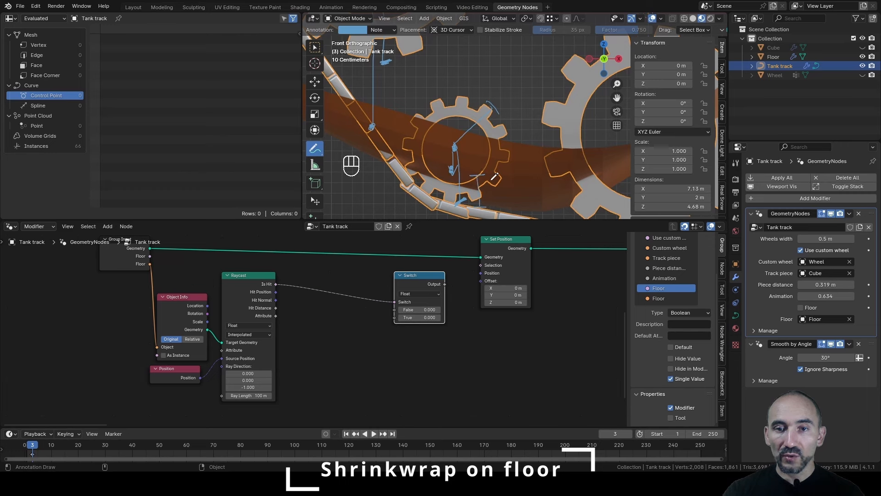
- Annotate a short diagonal stroke just outside the small wheel, between its teeth and the track
drag(506, 178, 487, 196)
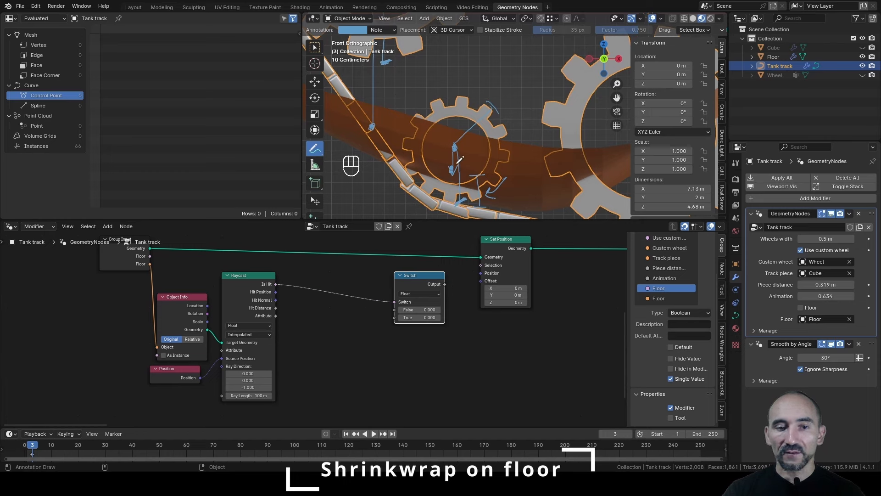
- Add a Less Than comparison node fed by the Raycast's Hit Distance output
scroll(325, 346, up, 2)
key(shift+a)
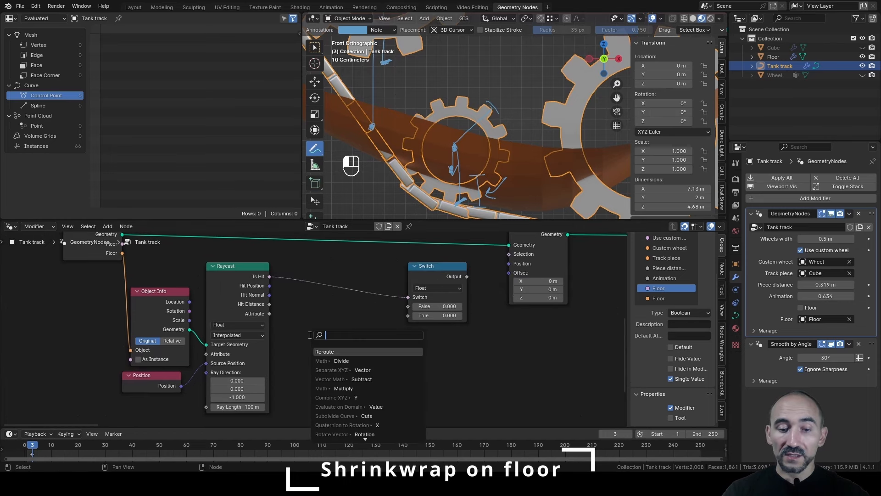
text(less)
key(Return)
click(316, 304)
- Add a Radius node below the comparison and connect it to the Less Than node's B input
key(F3)
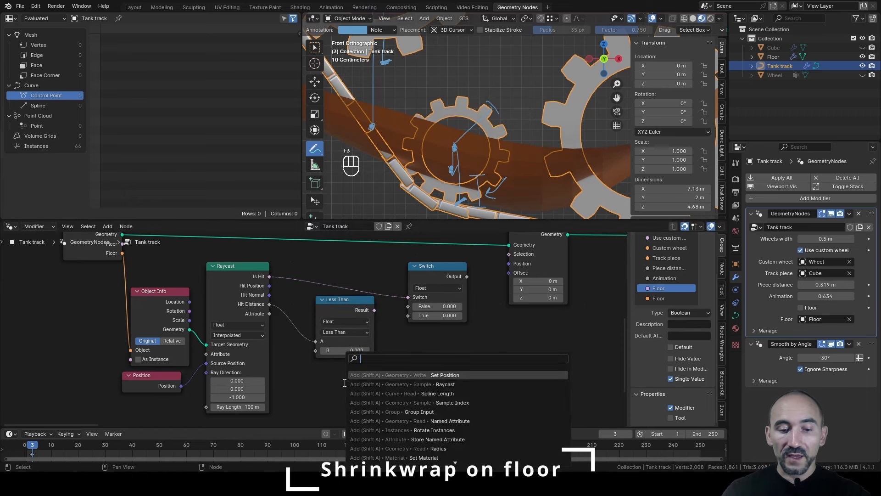
text(radius)
key(Return)
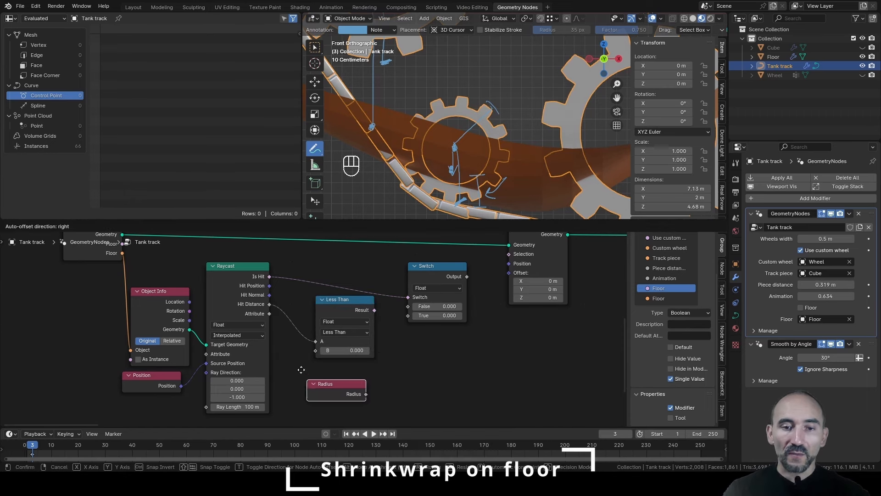
click(344, 382)
drag(341, 378, 316, 350)
- Add a second Switch node driven by the Less Than result and tidy the comparison nodes by collapsing Less Than
key(F3)
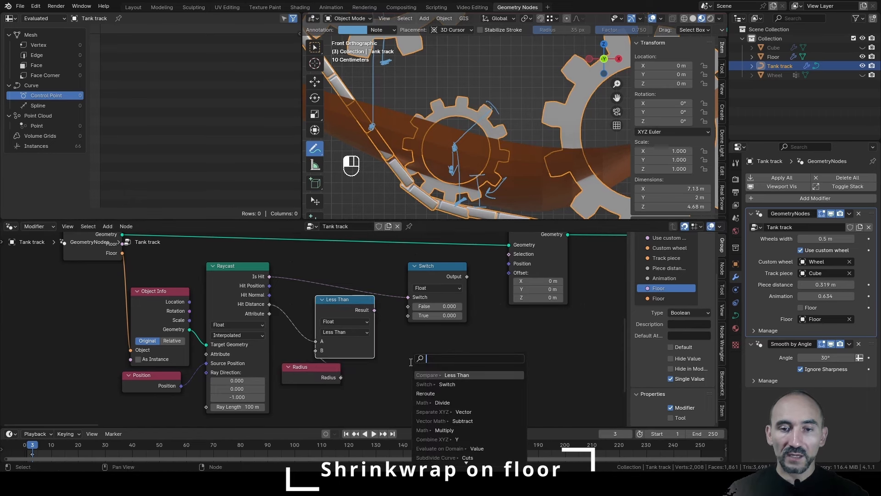
text(swit)
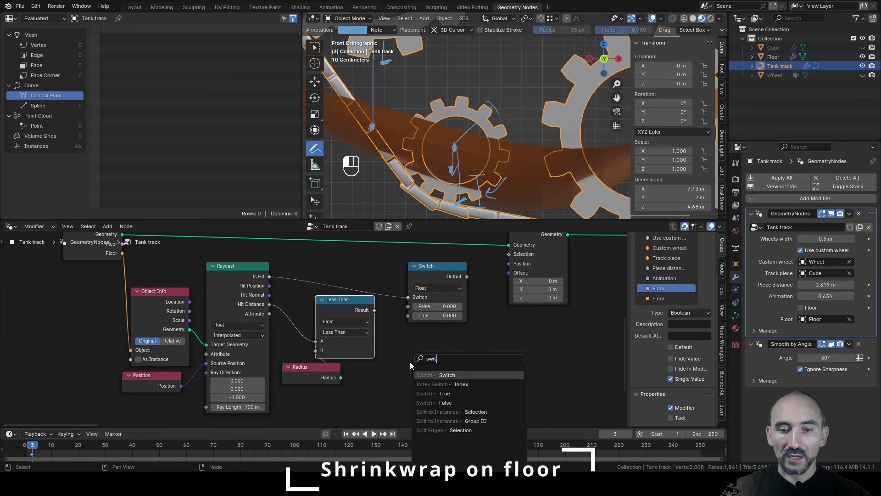
key(Return)
click(419, 327)
click(445, 347)
click(452, 227)
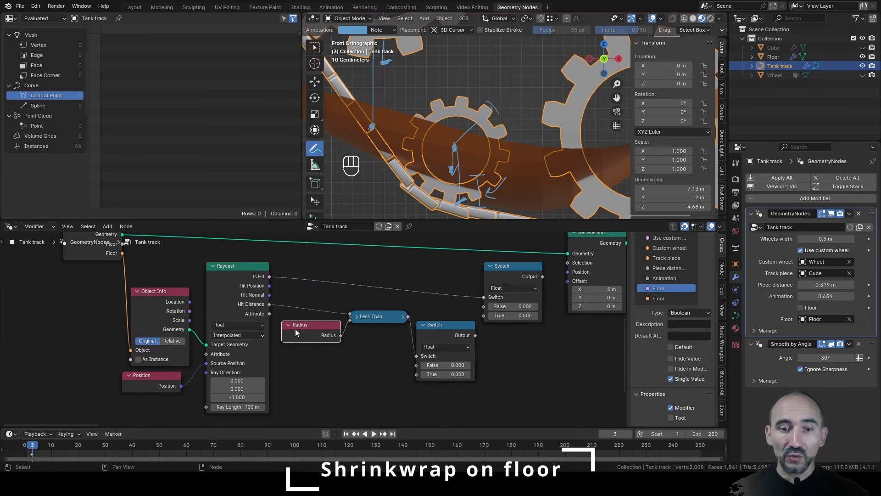
- Subtract Hit Distance from Radius with a Subtract node and feed the result into the second Switch's True input
drag(341, 336, 359, 345)
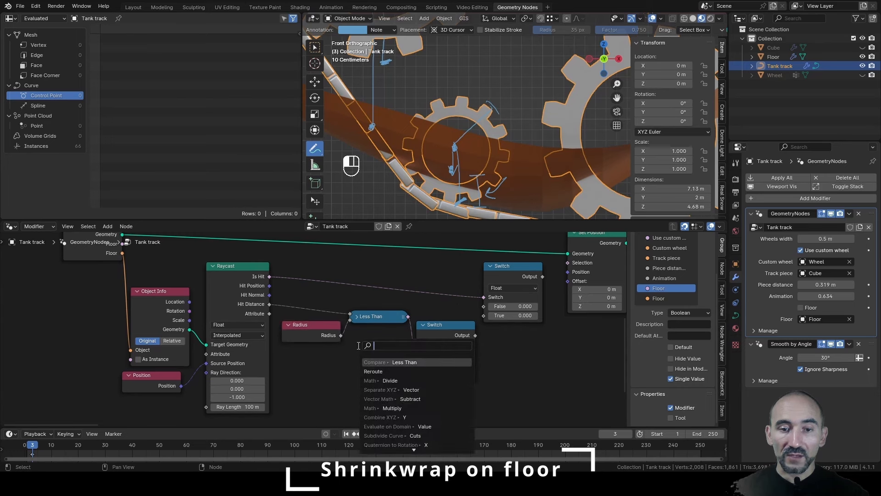
text(subtra)
key(Return)
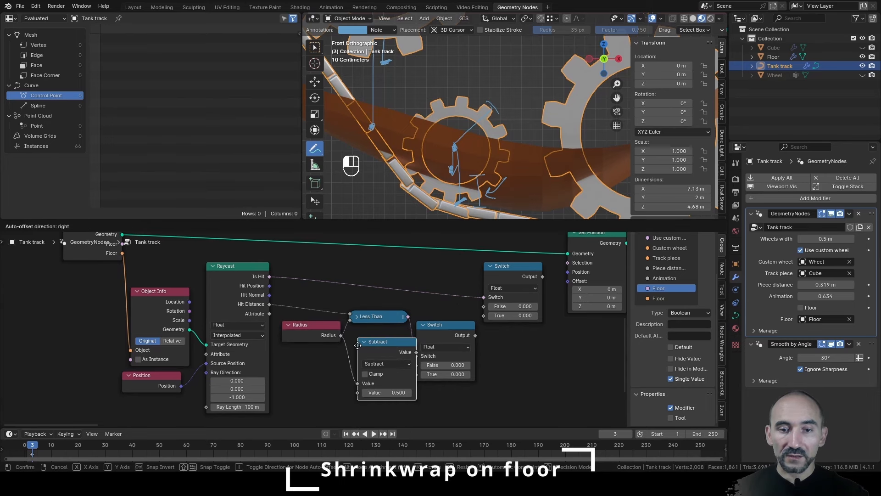
click(351, 338)
drag(270, 304, 343, 385)
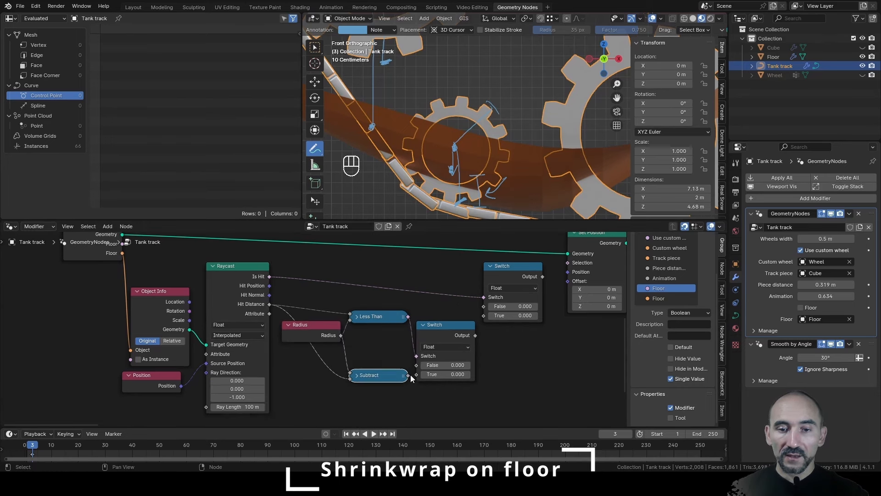
drag(408, 376, 417, 374)
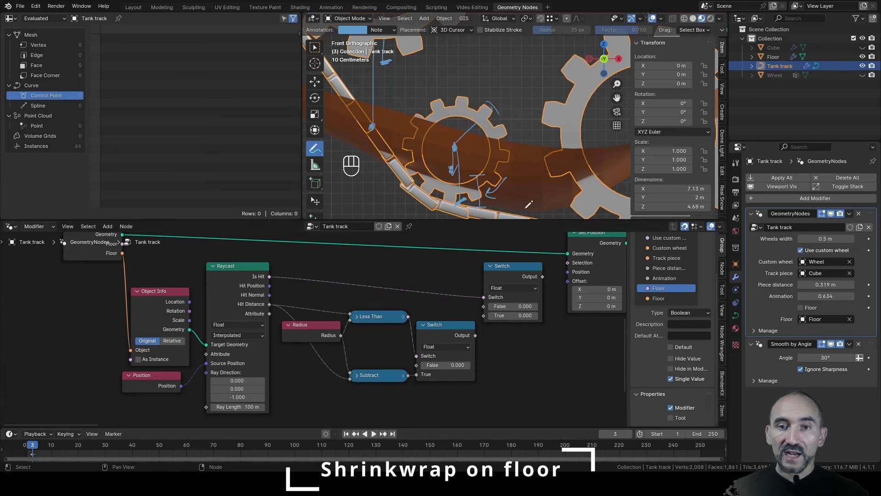
- Connect the second Switch's output to the True input of the Is Hit Switch and save the file
scroll(446, 108, down, 3)
shift+middle_drag(455, 76, 463, 157)
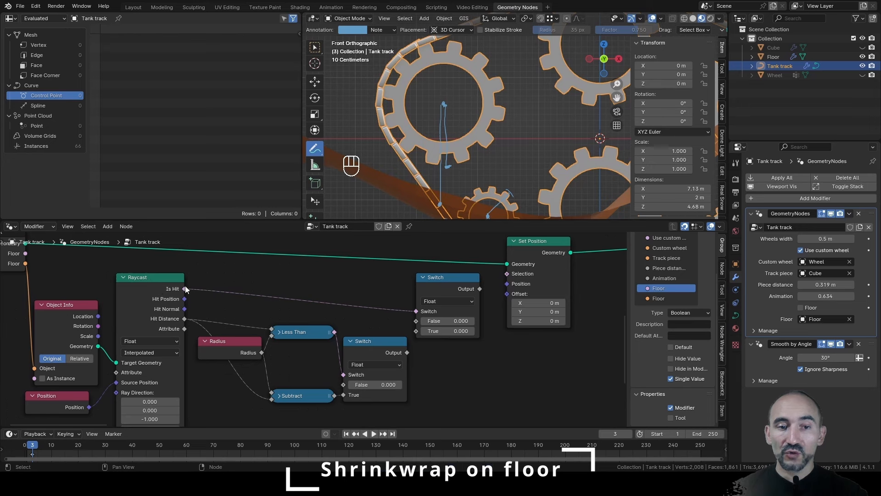
drag(407, 353, 416, 335)
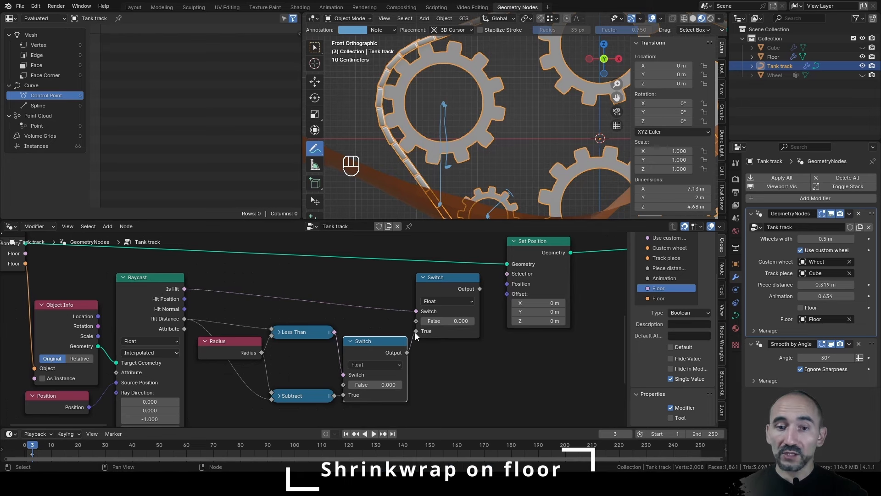
scroll(438, 84, down, 6)
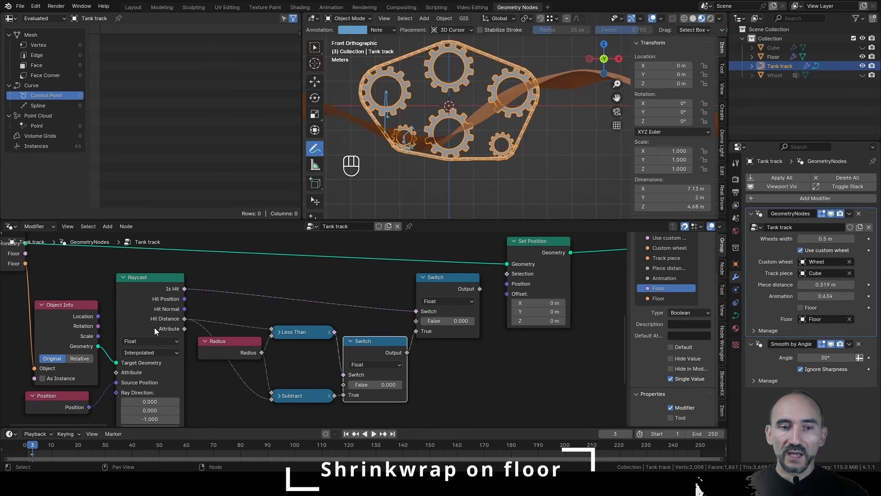
middle_drag(191, 355, 202, 322)
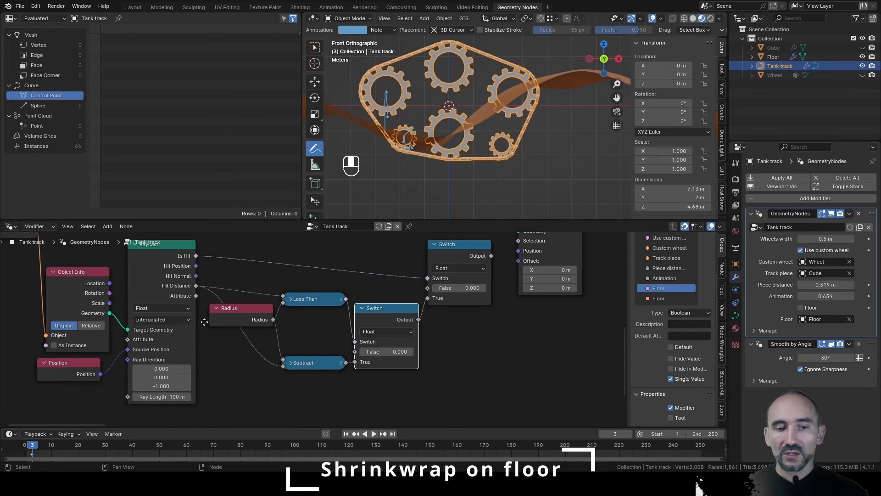
key(ctrl+s)
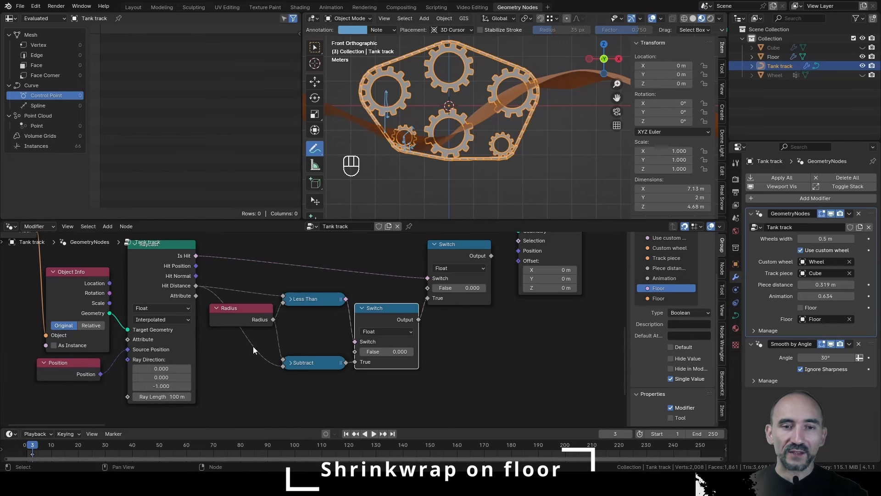
middle_drag(207, 270, 233, 310)
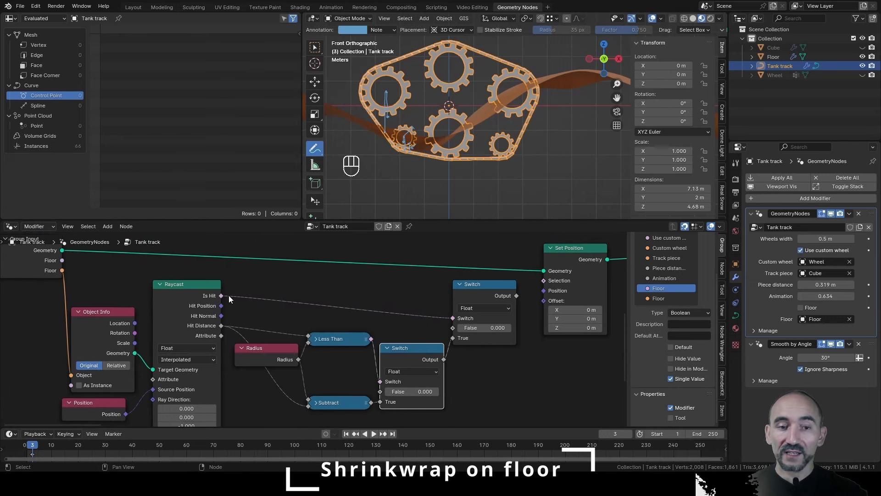
scroll(188, 322, down, 1)
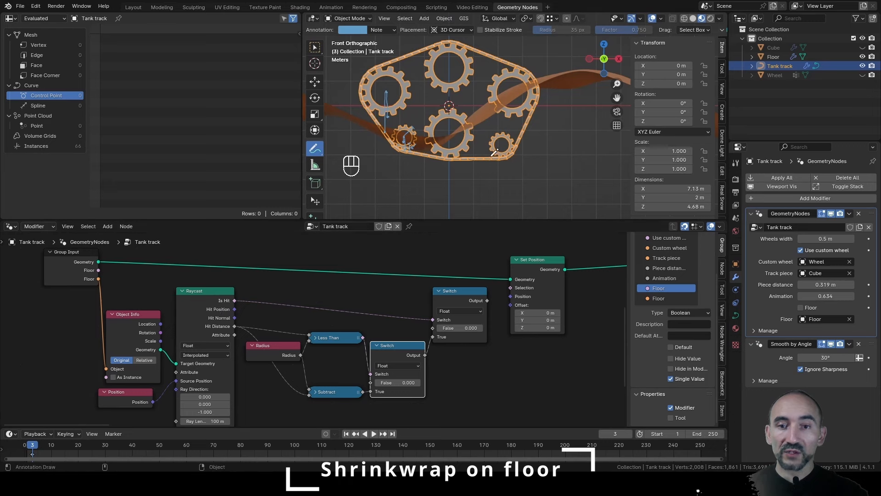
scroll(202, 409, up, 2)
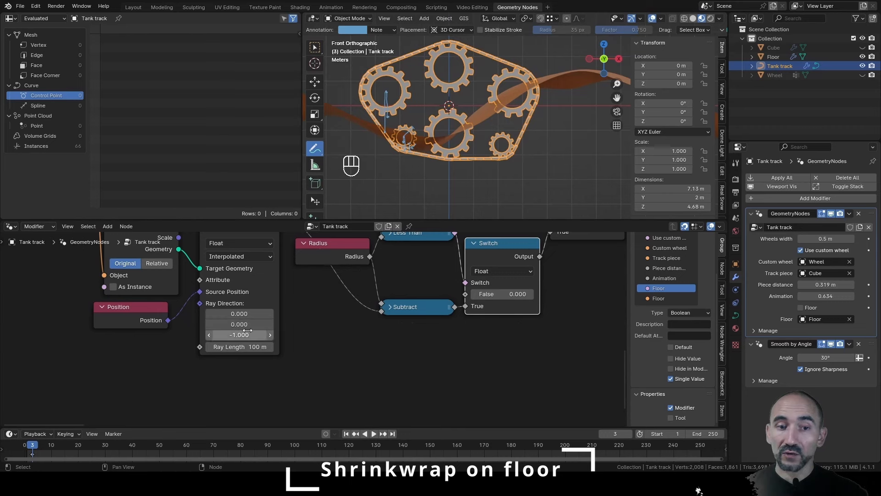
shift+scroll(332, 379, up, 5)
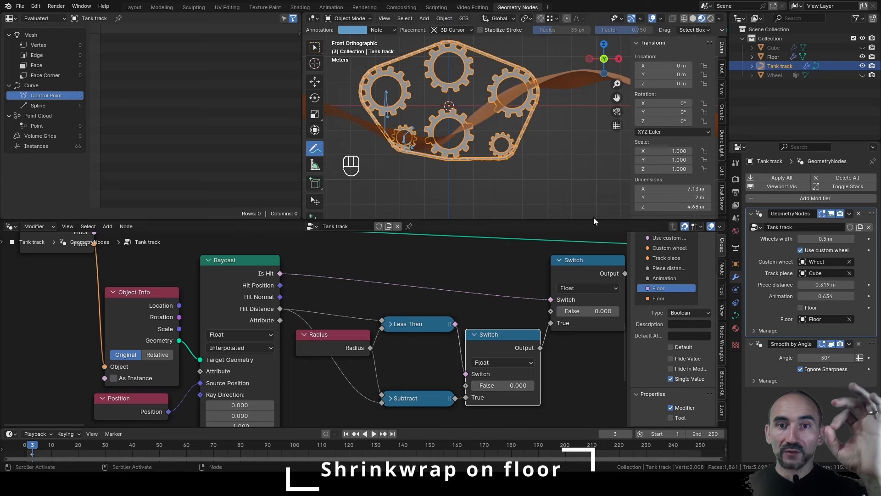
scroll(276, 266, down, 1)
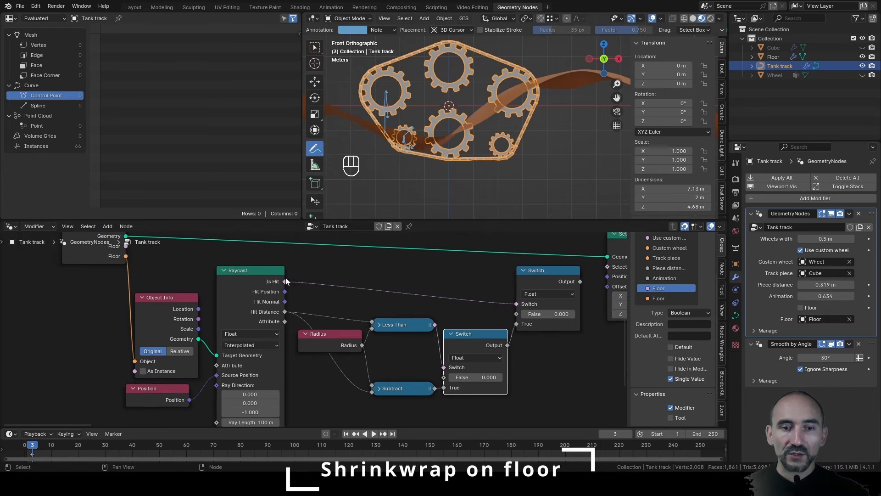
- Duplicate the Raycast node above the original and connect the Object Info geometry and Position node to its target and source inputs
middle_drag(276, 266, 333, 345)
scroll(332, 345, down, 1)
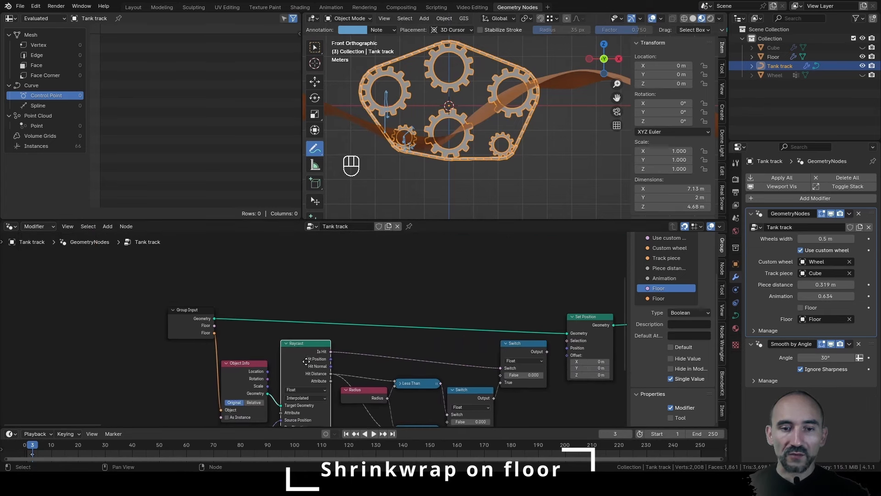
scroll(320, 334, down, 1)
key(shift+d)
click(319, 227)
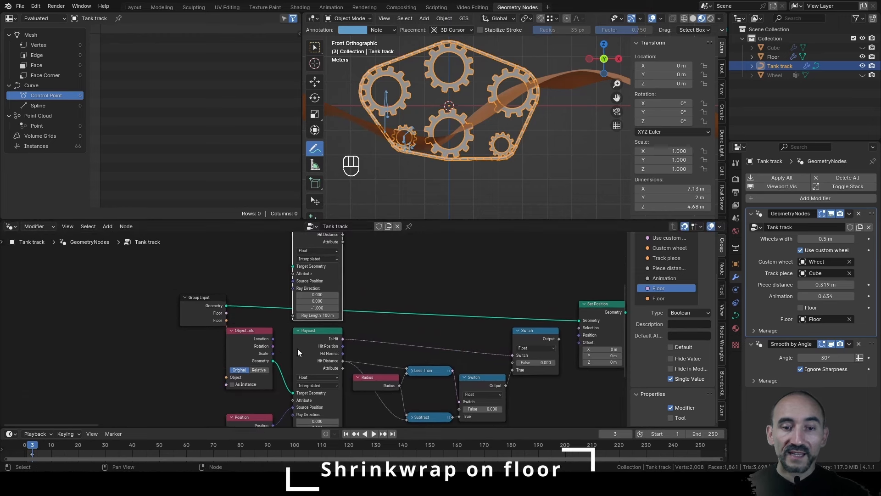
drag(273, 361, 293, 266)
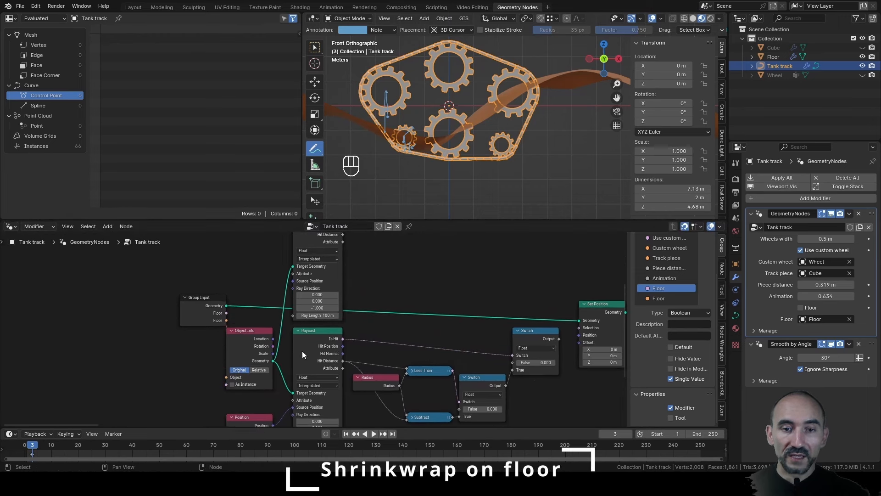
drag(257, 418, 291, 284)
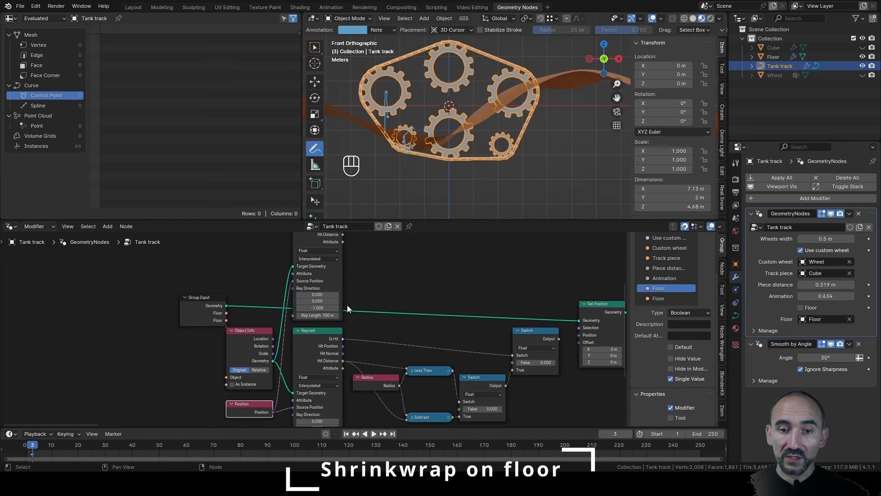
- Set the duplicated Raycast's ray direction Z to 1
scroll(314, 322, up, 2)
click(315, 307)
text(1)
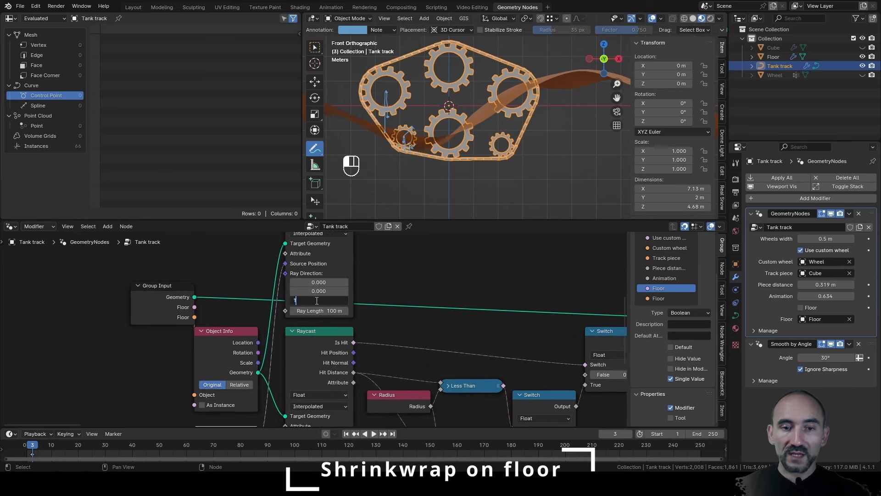
key(Return)
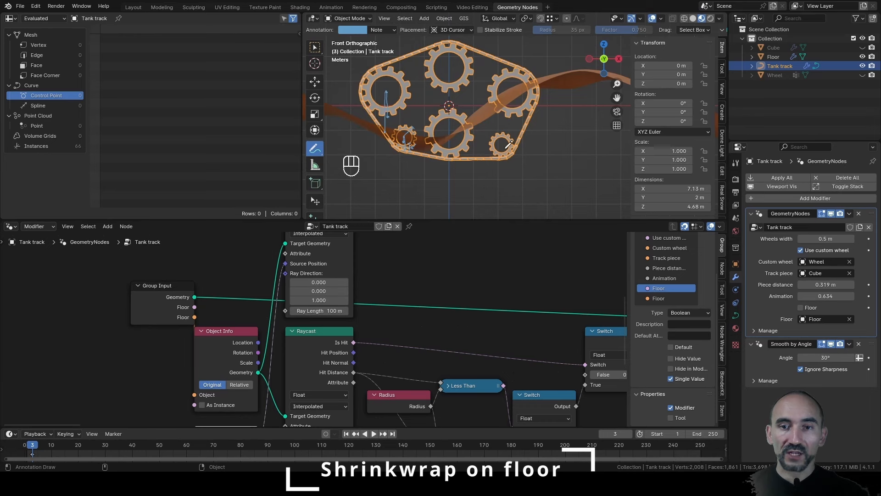
- Add a math Add node fed by the duplicated Raycast's Hit Distance output
scroll(437, 299, down, 4)
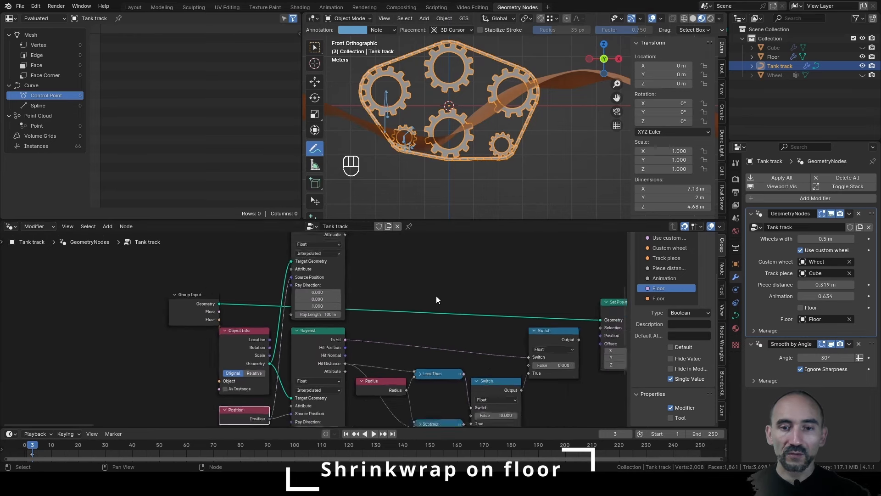
middle_drag(431, 302, 331, 323)
scroll(304, 304, up, 2)
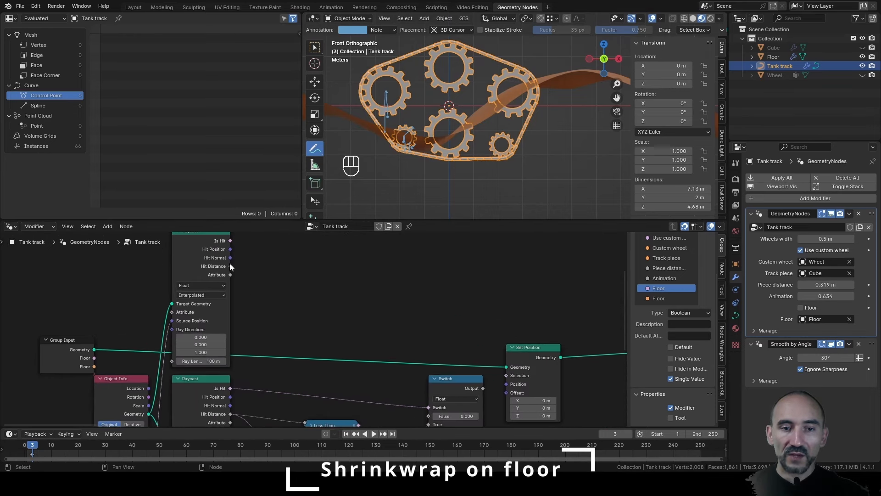
drag(230, 266, 275, 325)
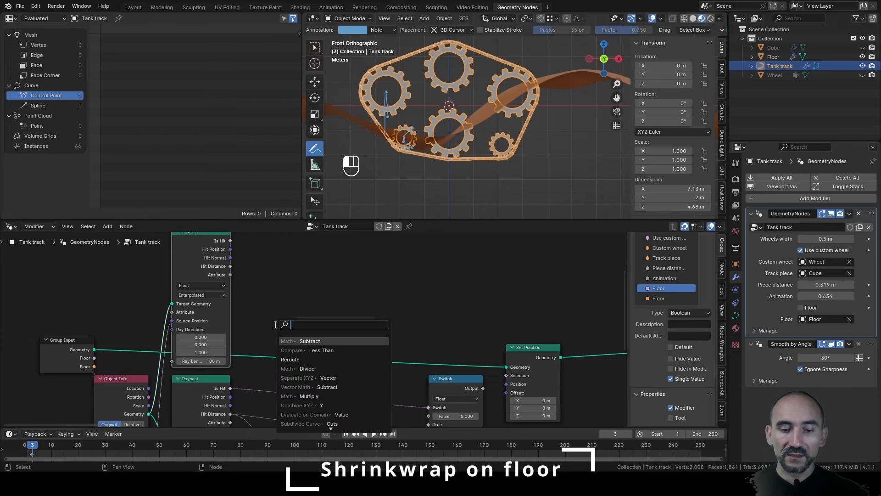
text(add)
key(Return)
click(266, 297)
scroll(483, 160, up, 4)
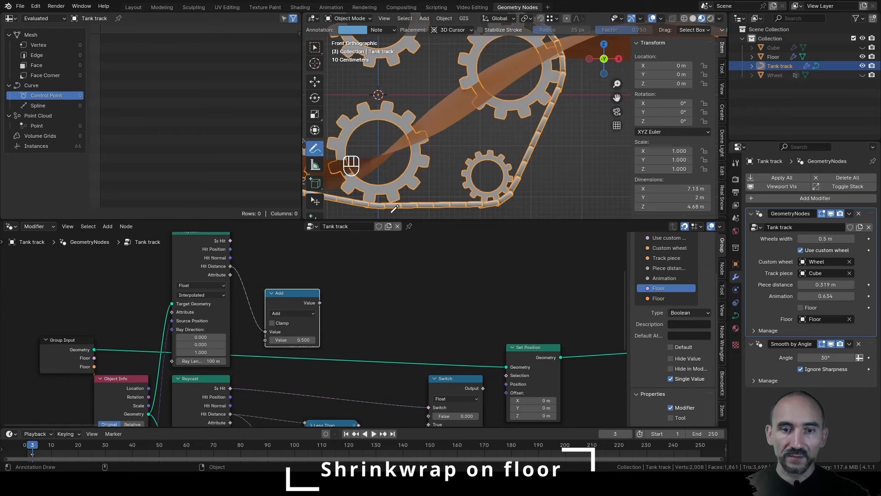
- Place the Add node above Less Than, connect Radius as its second value, and feed it into the Is Hit Switch's False input
drag(297, 298, 358, 281)
scroll(344, 311, down, 3)
middle_drag(344, 311, 348, 276)
drag(308, 379, 333, 285)
drag(335, 366, 340, 368)
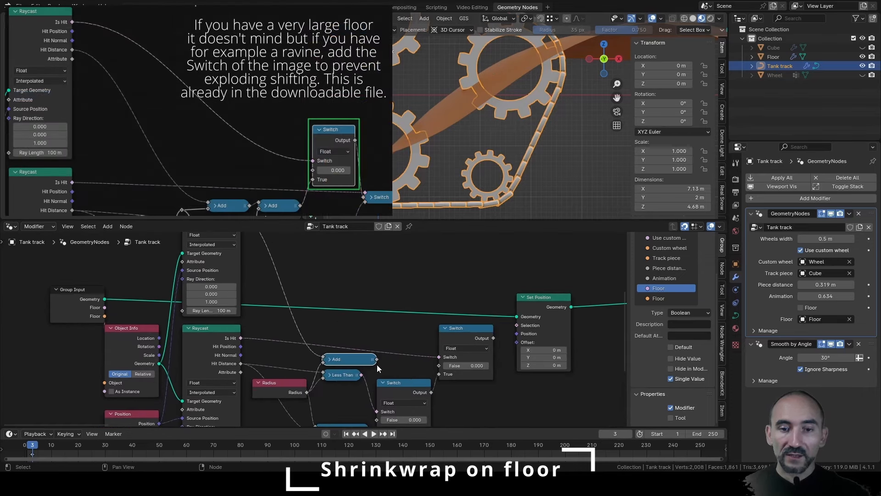
drag(375, 362, 433, 365)
- Add a Combine XYZ node fed into Z by the final Switch's output, collapse it, and place it before Set Position
middle_drag(440, 350, 224, 360)
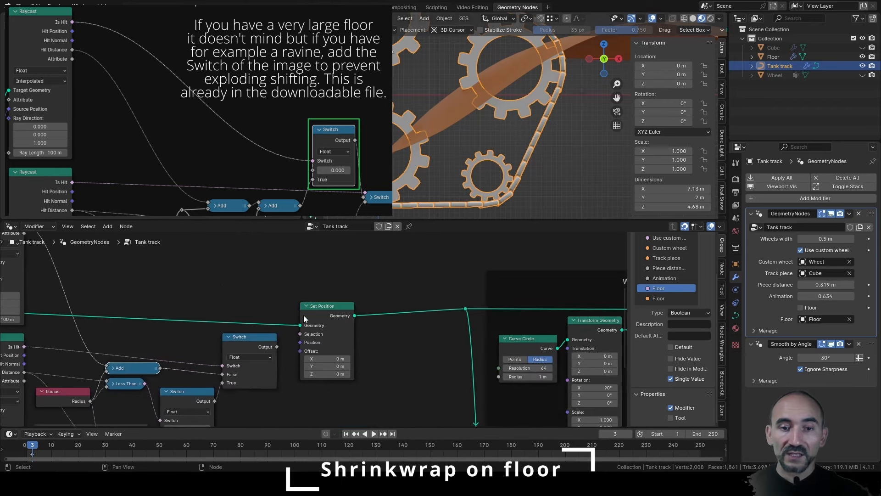
drag(342, 306, 435, 298)
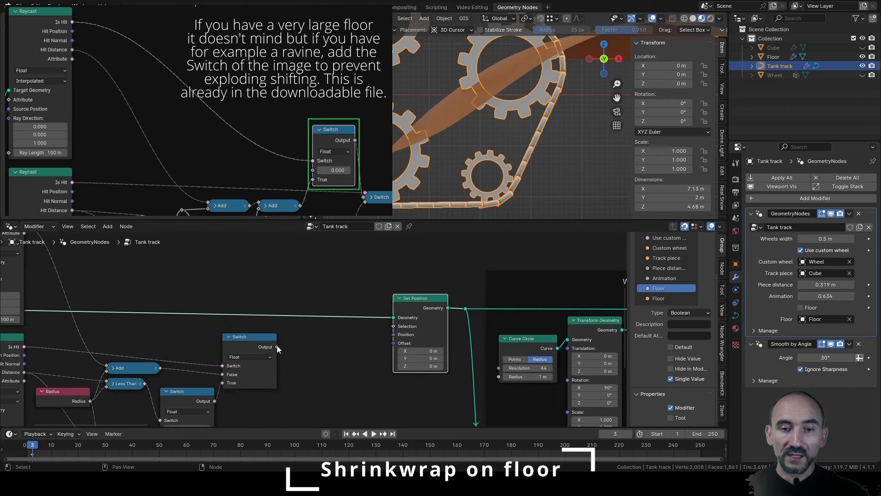
drag(277, 347, 304, 349)
text(combin)
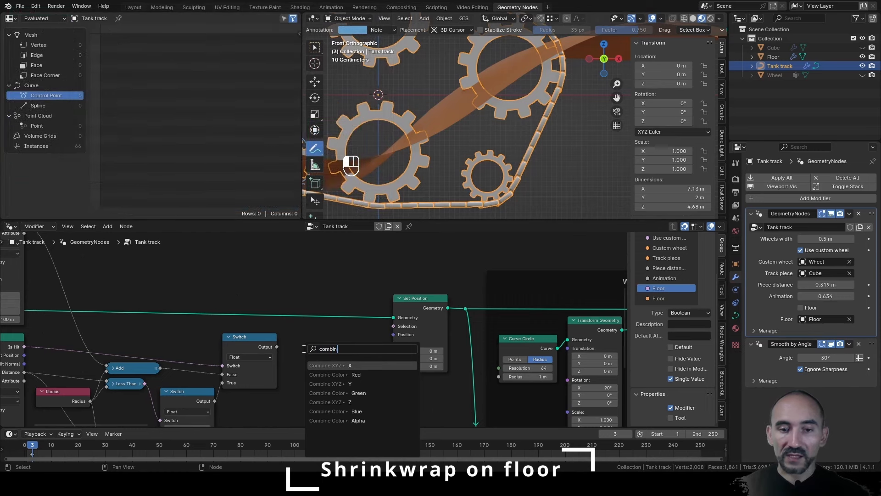
key(Down)
key(Down)
key(Down)
key(Down)
key(Return)
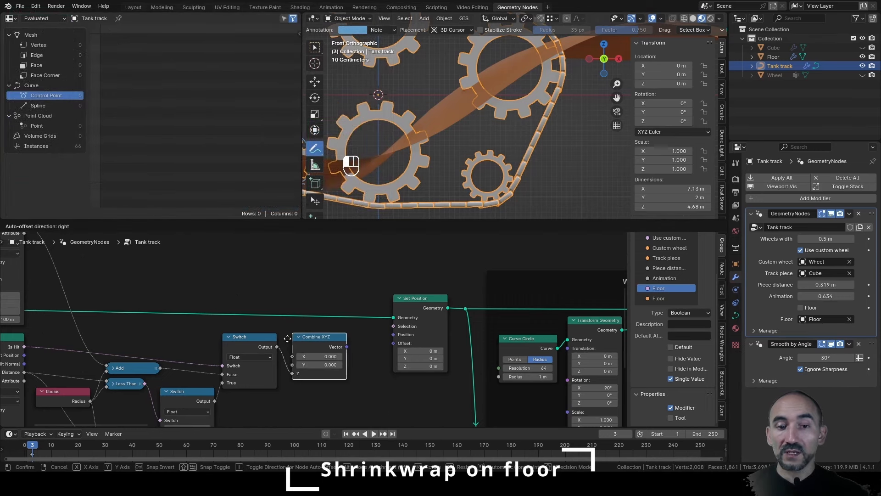
click(285, 342)
key(h)
key(g)
click(288, 350)
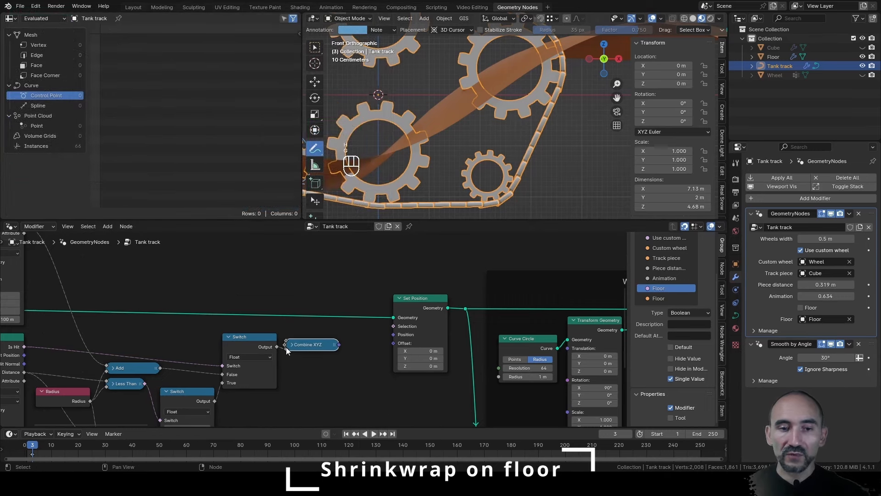
- Collapse the two Switch nodes between the math nodes and Combine XYZ
click(248, 350)
key(h)
middle_drag(210, 391, 264, 348)
click(264, 347)
key(h)
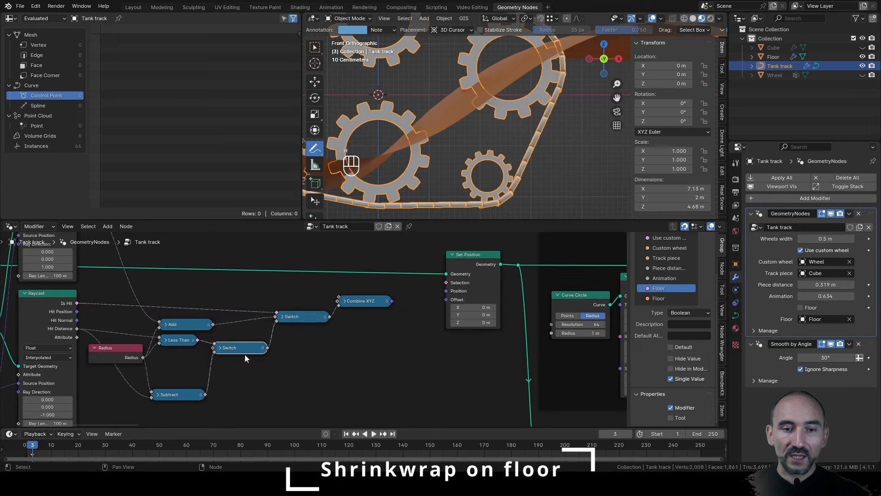
- Tidy the Subtract node's placement and input link with a reroute, and connect Combine XYZ's Vector to Set Position's Offset
drag(172, 396, 170, 371)
shift+right_drag(143, 365, 132, 379)
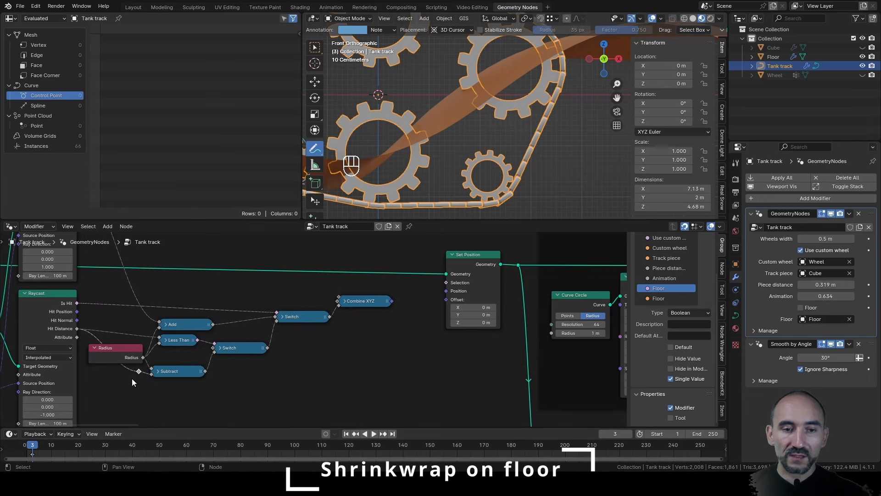
drag(138, 371, 88, 375)
drag(391, 301, 448, 300)
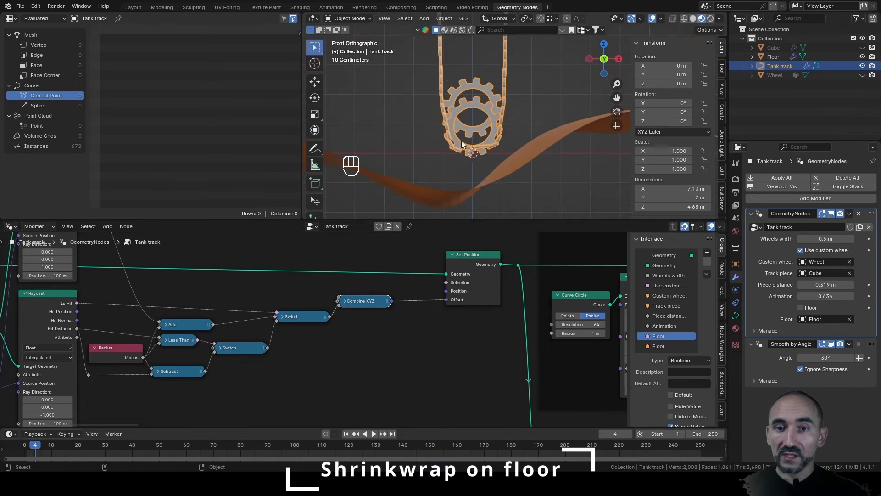
- Apply the floor object's scale
click(550, 140)
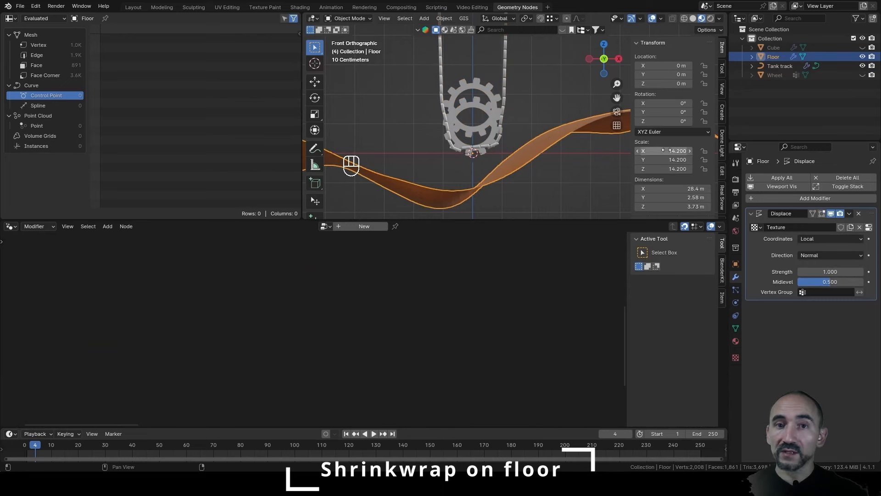
key(ctrl)
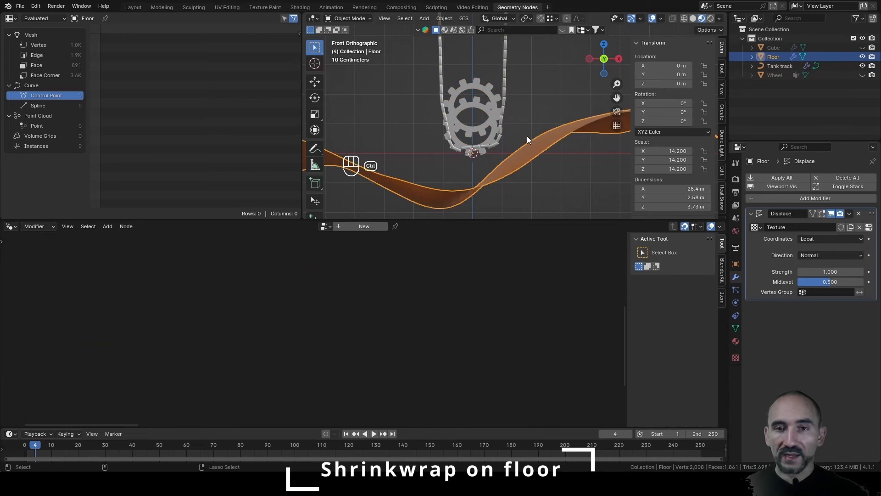
key(ctrl+a)
click(527, 137)
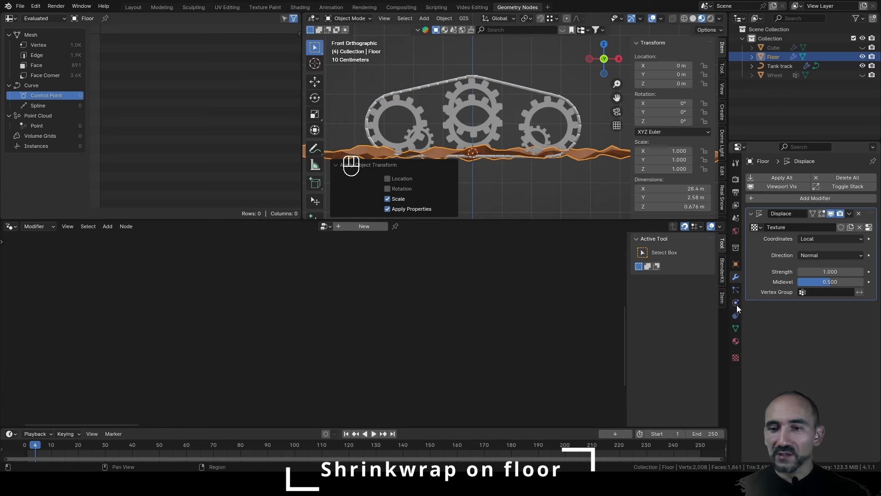
- Set the floor's Clouds texture size to 2.00 and its Displace modifier strength to 2.8
click(869, 227)
drag(829, 368, 863, 368)
middle_drag(613, 80, 581, 109)
scroll(580, 109, up, 2)
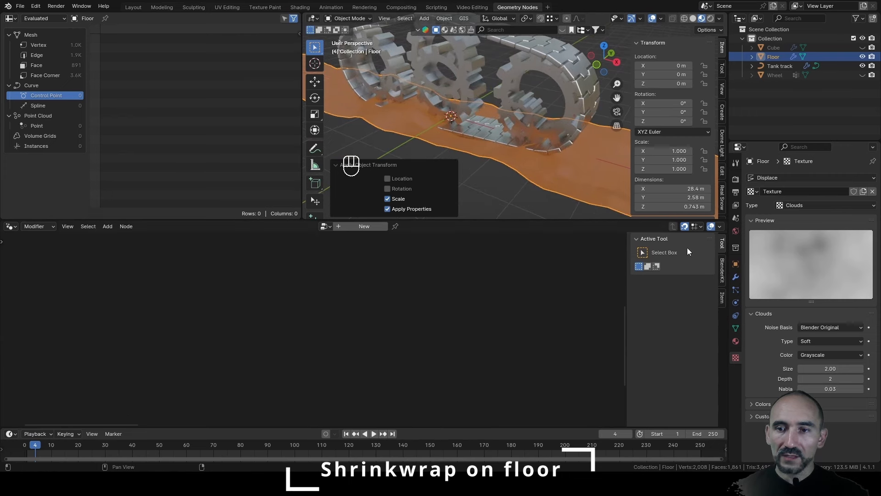
click(737, 277)
drag(821, 272, 840, 271)
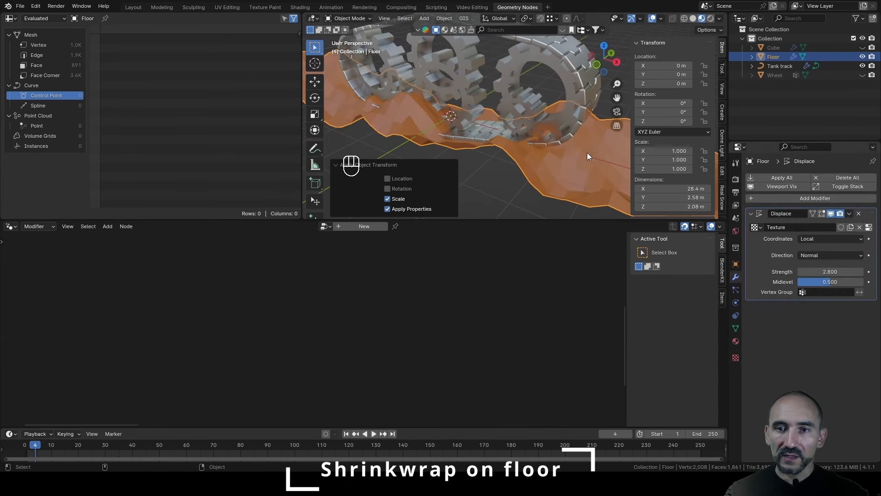
- Shade the displaced floor smooth
middle_drag(588, 153, 571, 156)
right_click(571, 156)
right_click(607, 147)
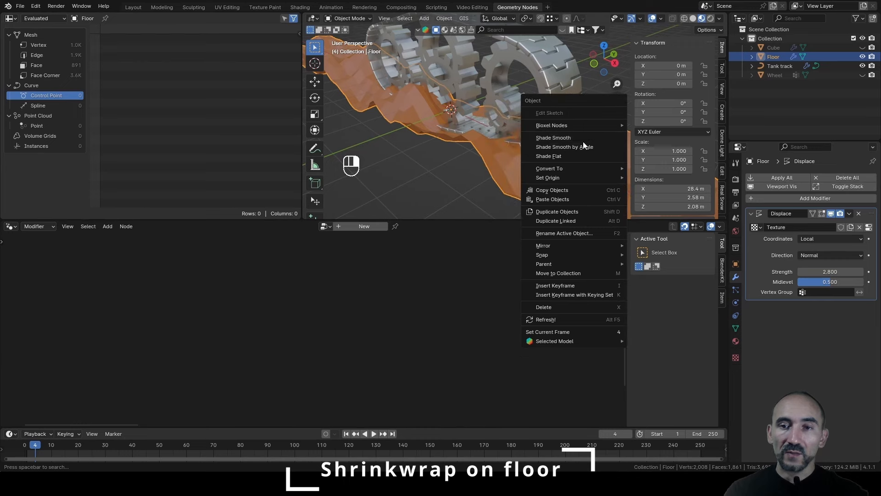
click(553, 137)
- Delete the tank track curve's control point that carries the upper middle wheel and return to Object Mode
alt+drag(473, 138, 522, 89)
click(522, 89)
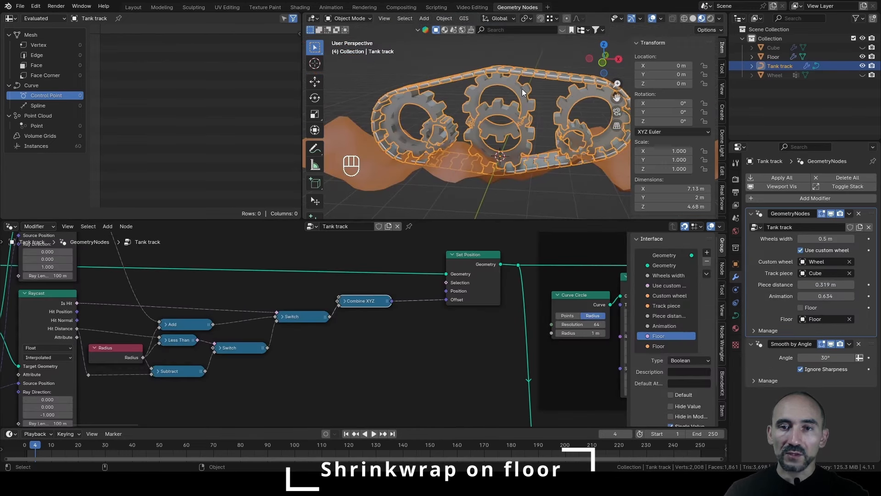
key(Tab)
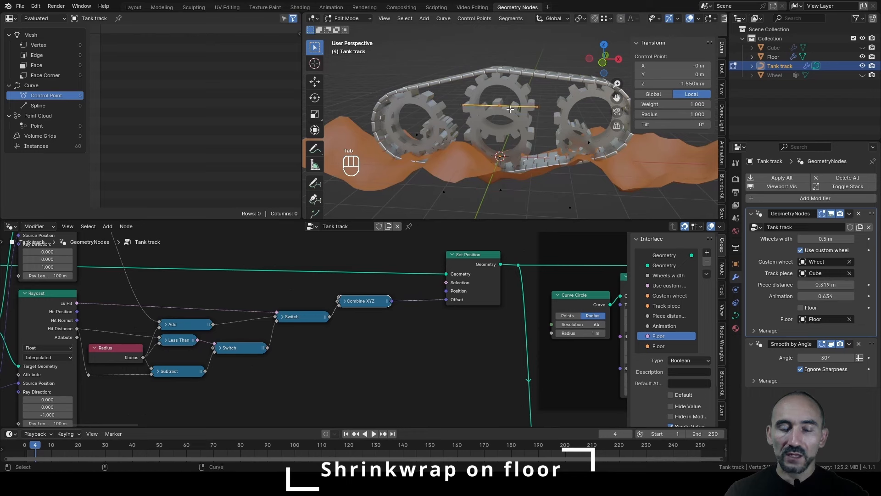
key(x)
click(510, 108)
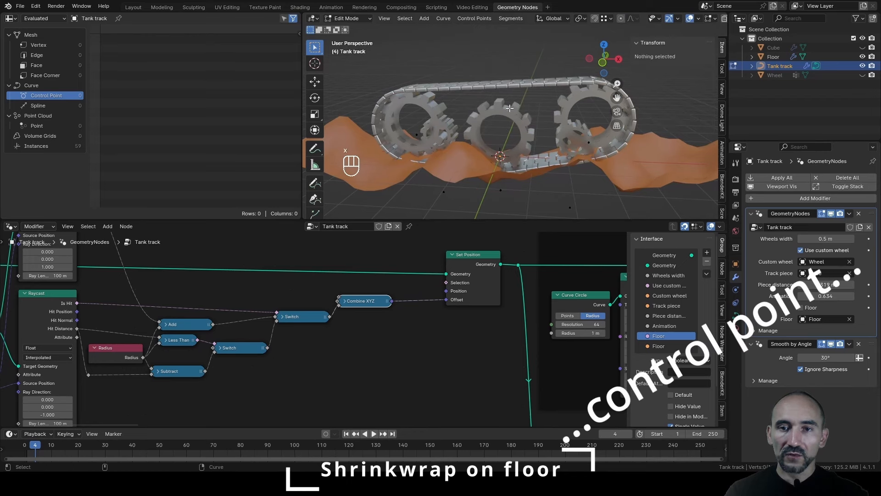
key(Tab)
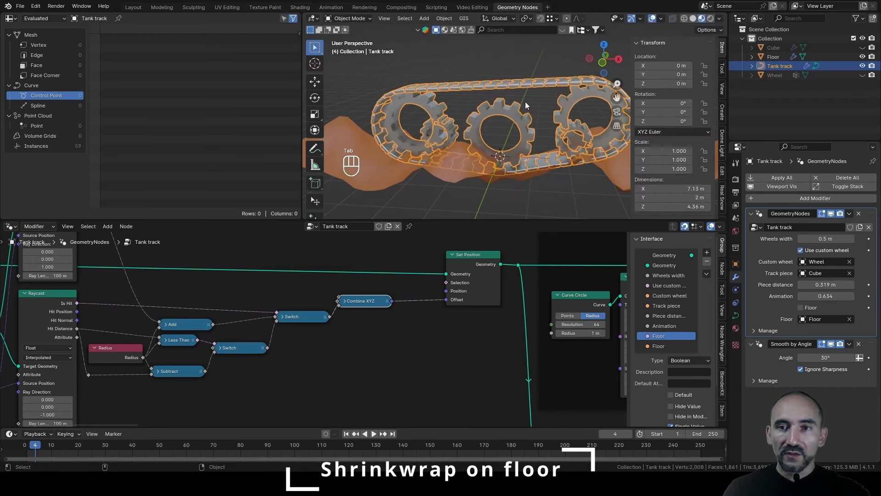
- Enable the object Move gizmo and raise the tank track to about Z 1.82 m
click(640, 19)
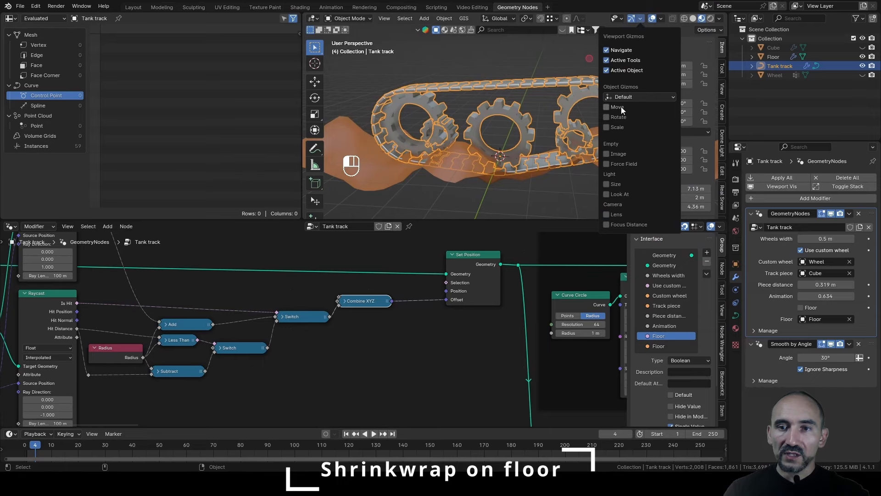
click(619, 110)
drag(500, 119, 499, 101)
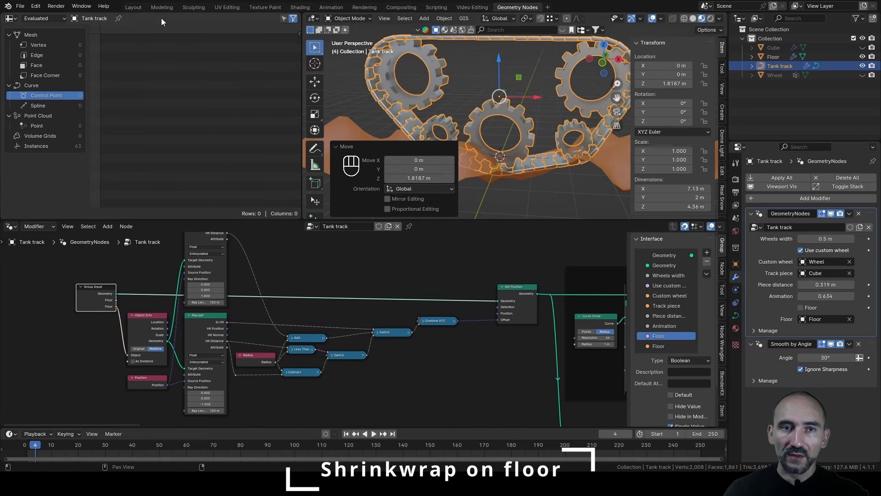
- Switch to the Layout workspace with Material Preview shading and move the tank track to about X -1.6 m, Z 1.02 m
click(133, 7)
click(702, 17)
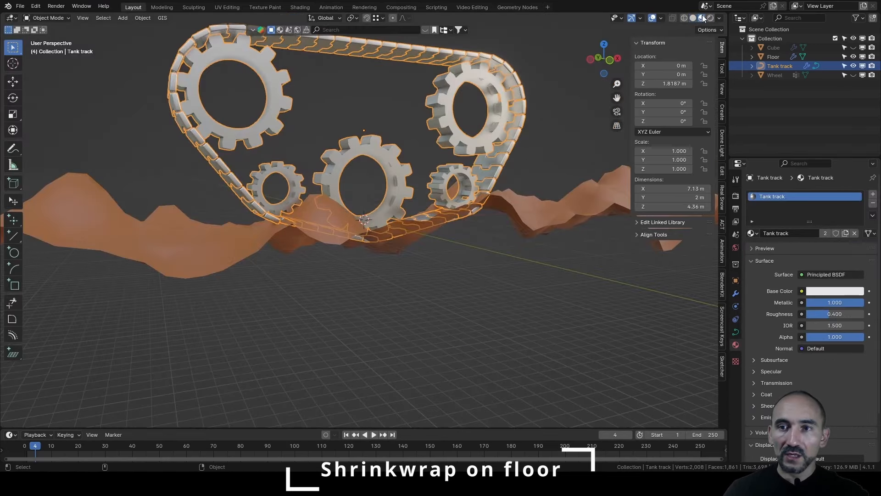
middle_drag(460, 131, 457, 208)
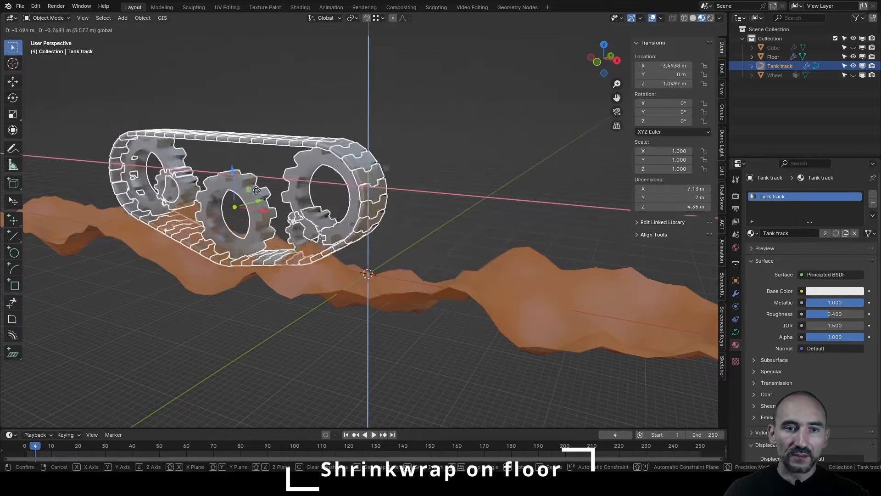
click(344, 202)
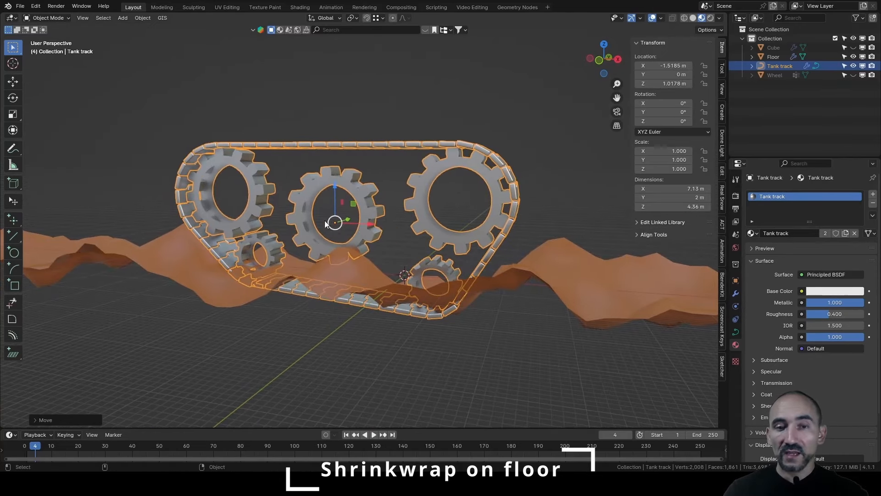
middle_drag(342, 223, 377, 228)
drag(413, 228, 410, 228)
scroll(361, 288, up, 5)
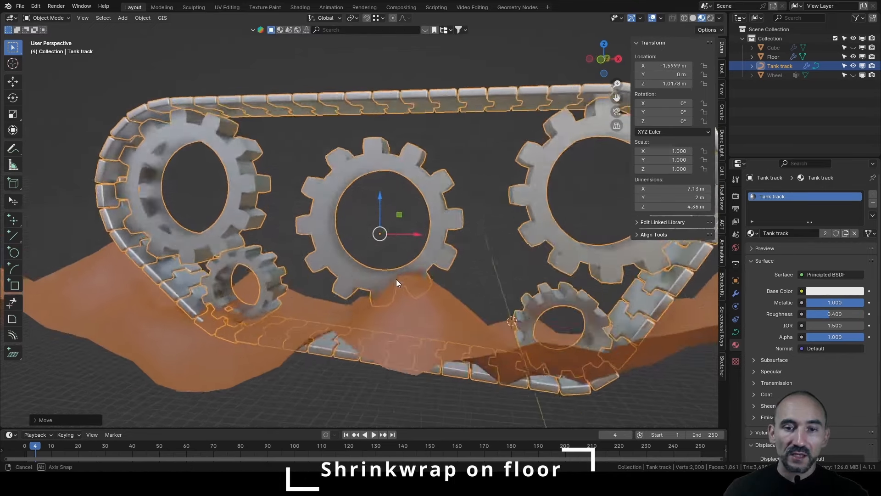
middle_drag(403, 346, 376, 283)
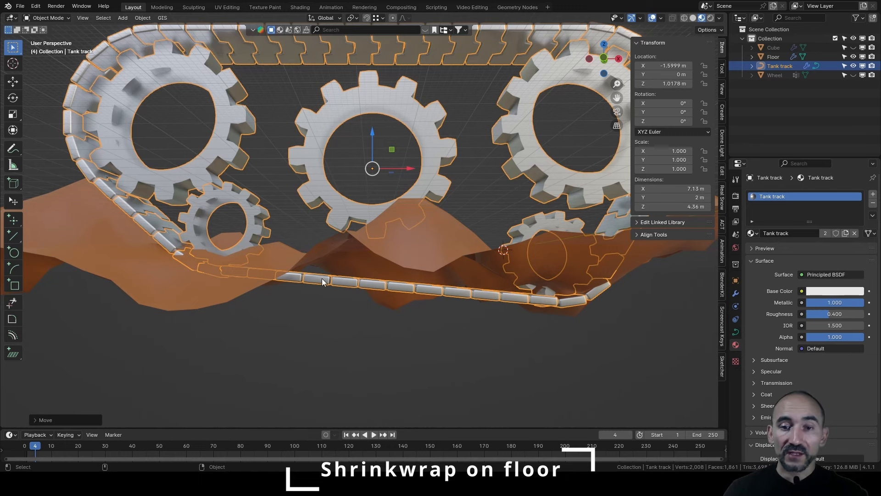
- Move the tank track's origin well below the floor to test the upward raycast
drag(372, 137, 374, 363)
scroll(382, 299, down, 3)
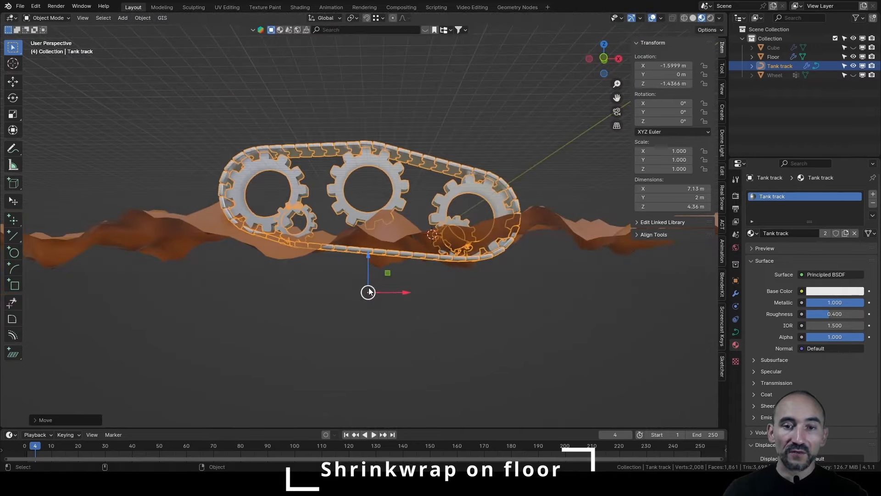
drag(387, 276, 376, 333)
- Move the curve control points of the two outer large wheels outward, placing the one on the positive X side at about X 4.15 m
key(Tab)
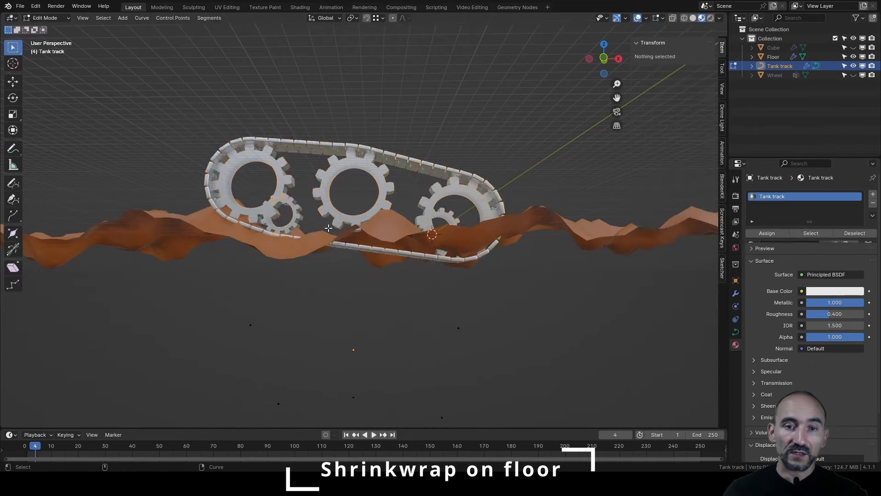
click(251, 325)
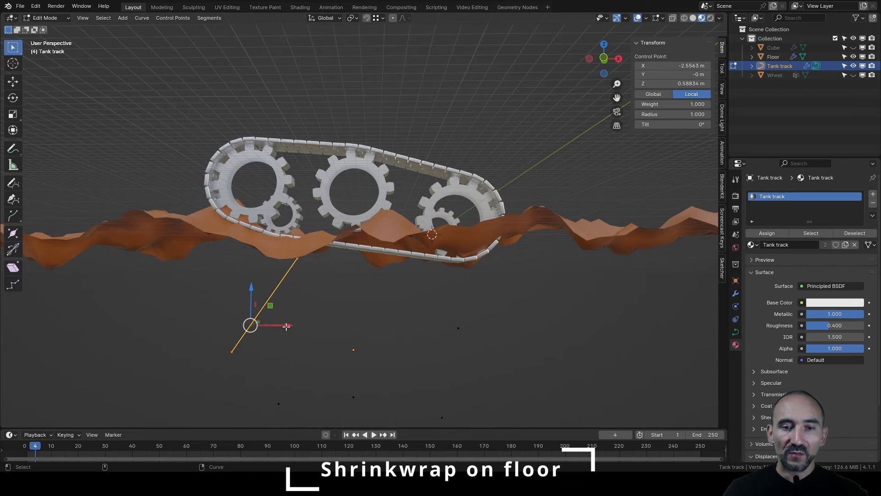
drag(287, 326, 240, 324)
click(458, 328)
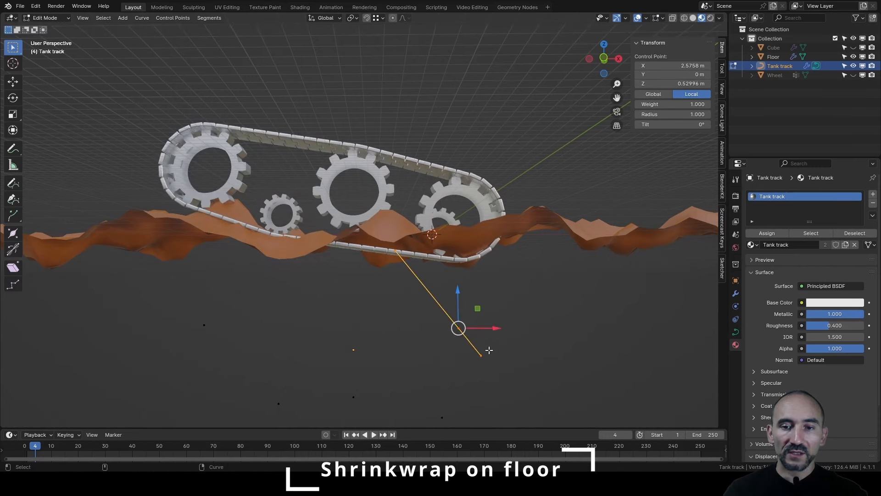
drag(493, 332, 558, 330)
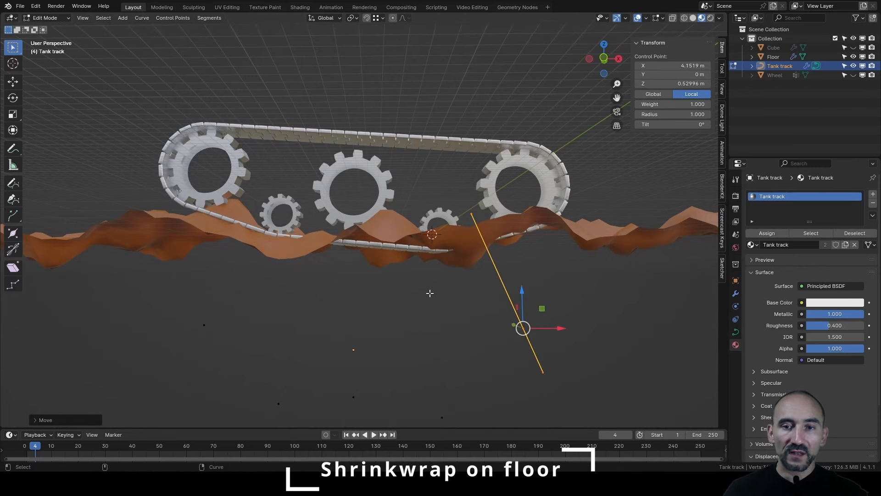
key(Tab)
- Move the tank track to about X -2.02 m, Z -3.82 m and inspect from the front how the track meets the floor
drag(372, 328, 354, 366)
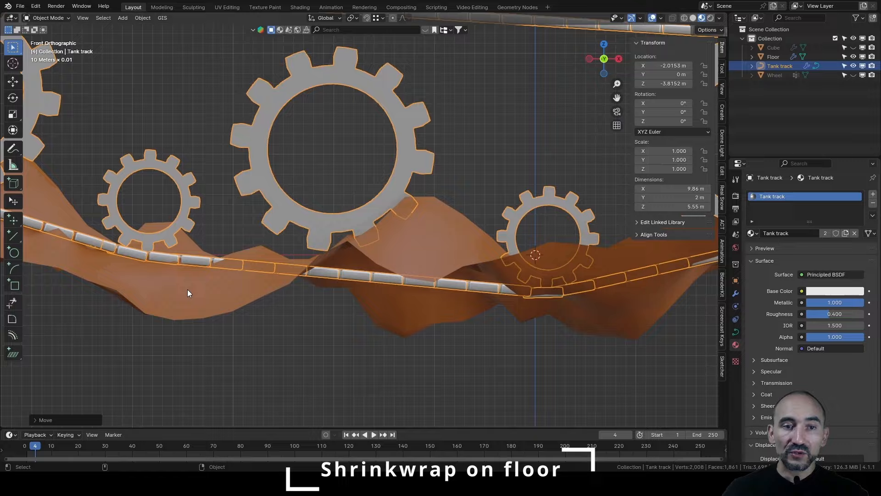
shift+middle_drag(187, 289, 396, 280)
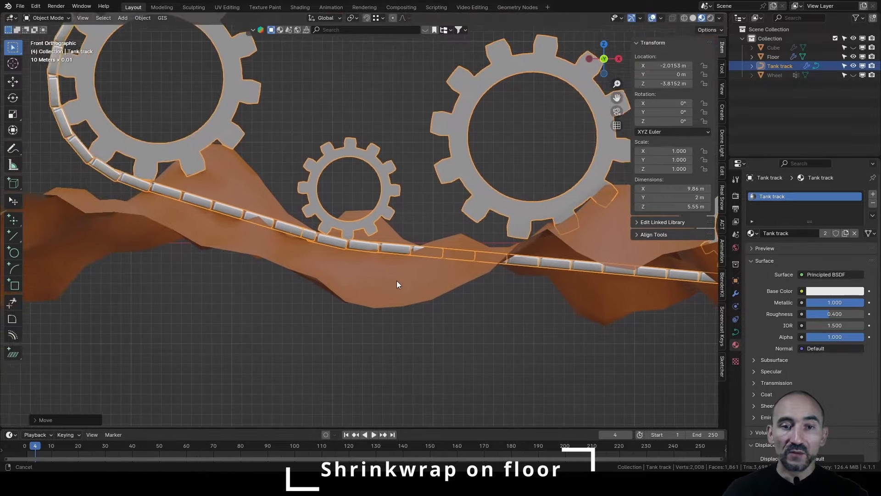
scroll(398, 285, up, 2)
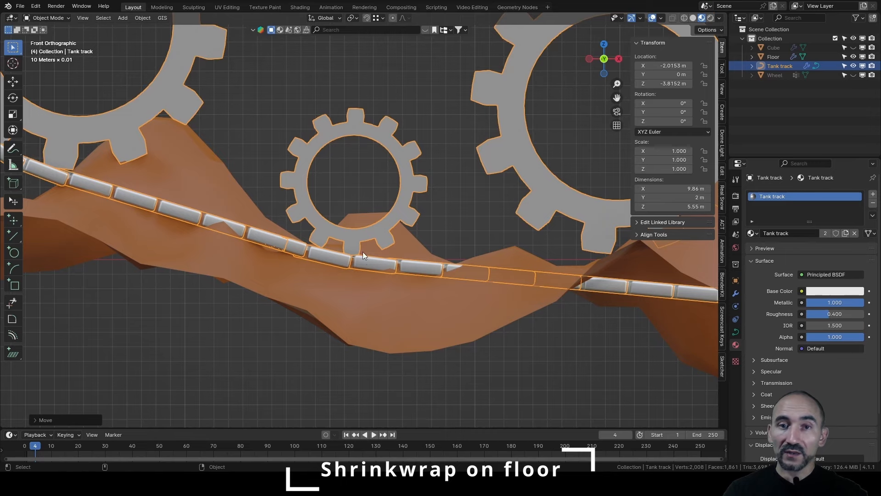
- In the Geometry Nodes workspace, copy the track-thickness nodes from the offset frame: Group Input, Object Info, Bounding Box, Subtract, Separate XYZ and Multiply
click(517, 7)
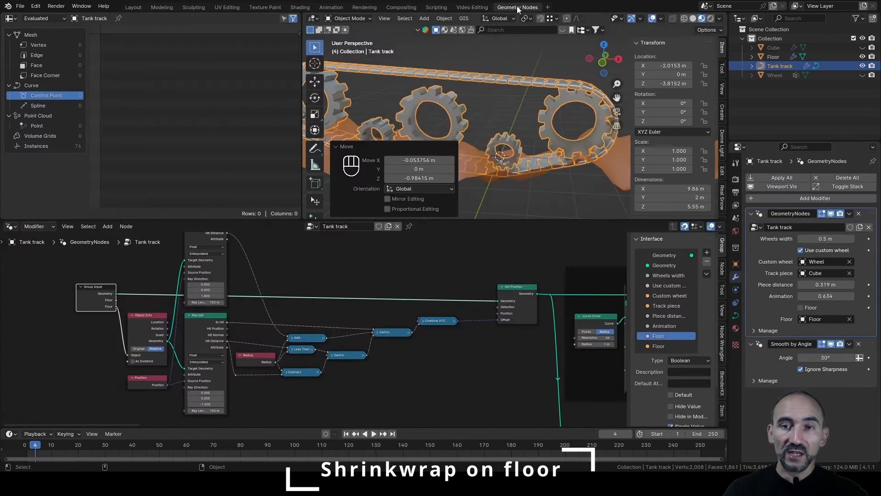
scroll(480, 334, up, 1)
middle_drag(479, 333, 412, 357)
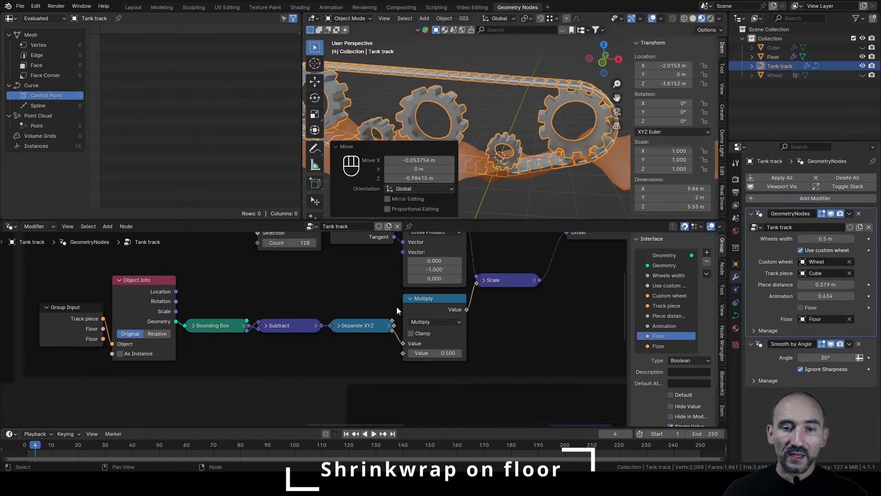
scroll(267, 284, down, 4)
mouse_move(267, 283)
middle_down()
mouse_move(262, 340)
mouse_move(269, 324)
mouse_move(253, 307)
mouse_move(252, 376)
mouse_move(280, 285)
middle_up()
scroll(271, 310, up, 2)
scroll(274, 376, up, 3)
drag(76, 299, 363, 351)
shift+click(472, 310)
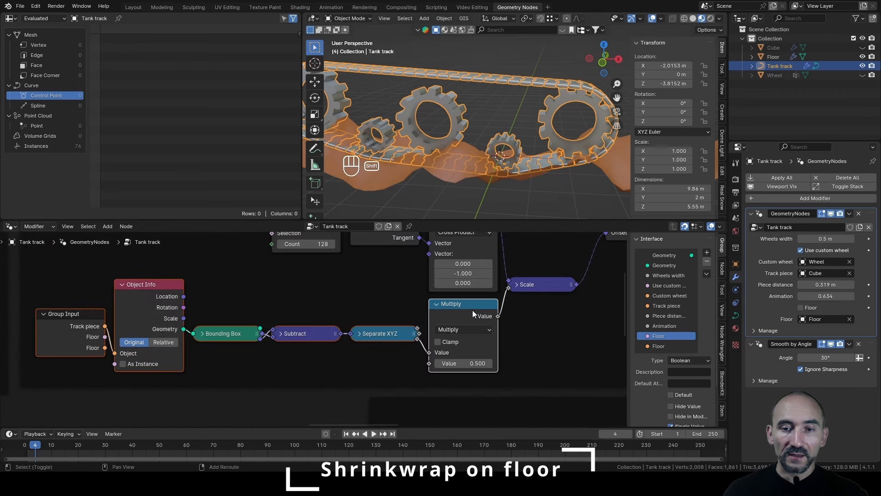
key(Home)
key(ctrl+c)
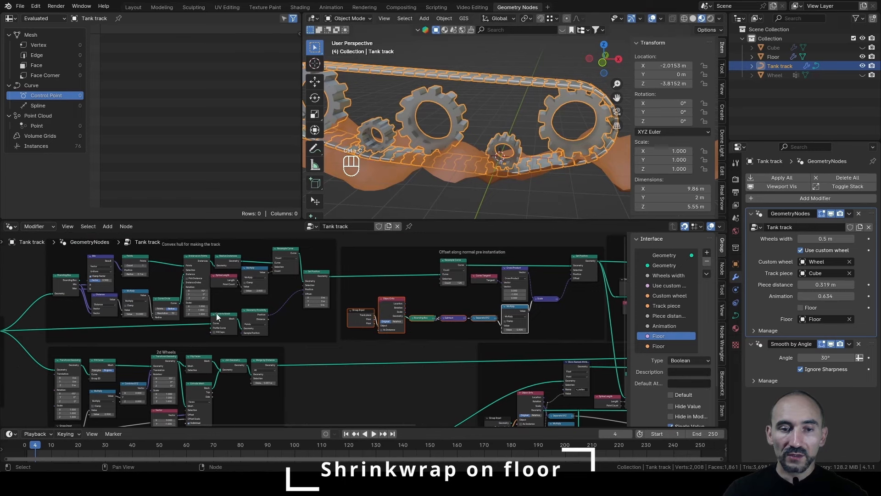
- Paste the copied thickness nodes into the floor raycast section, beneath the downward Raycast node
middle_drag(216, 317, 223, 319)
key(ctrl+v)
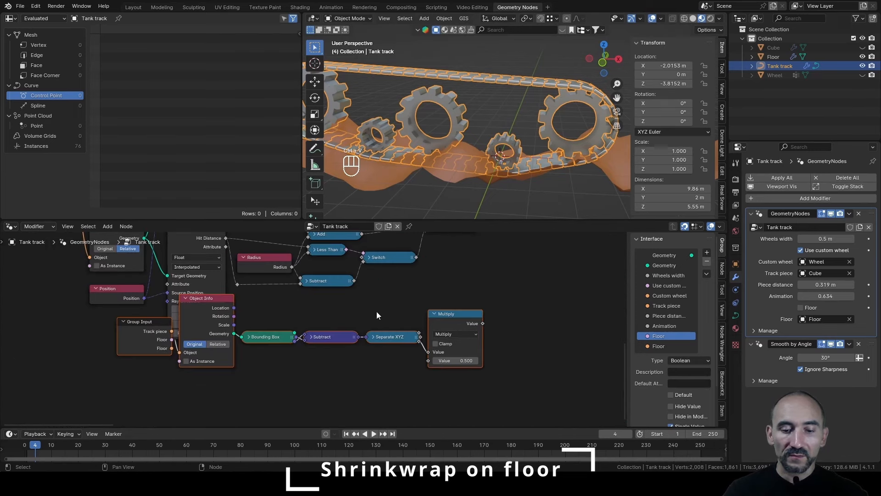
key(g)
click(120, 356)
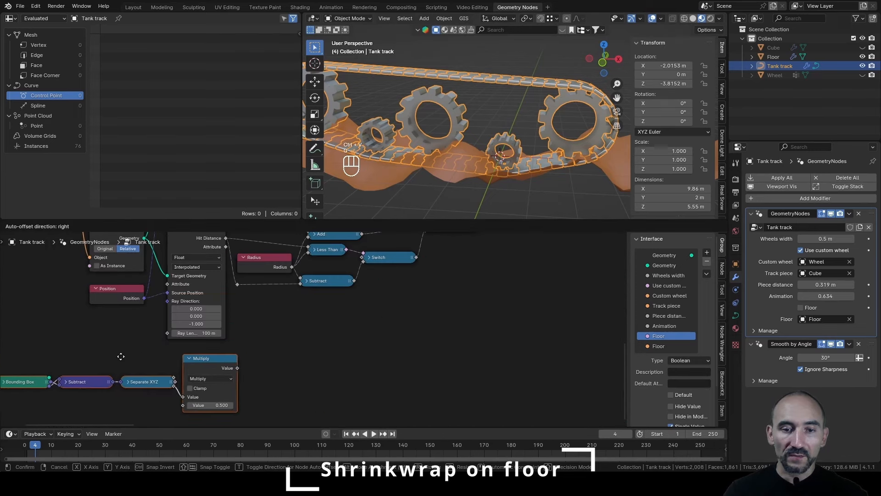
- Add a math node set to Add, fed by the existing Add node's output, beneath the floor offset nodes
drag(255, 374, 346, 276)
drag(325, 273, 343, 358)
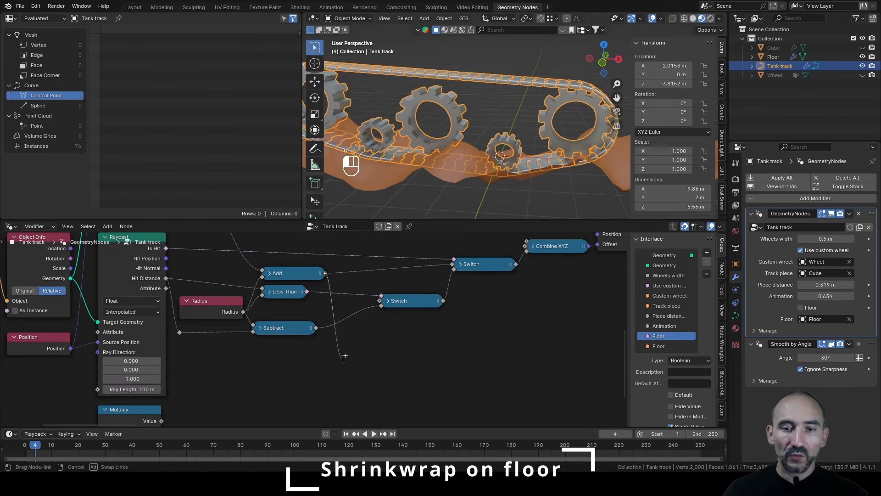
text(add)
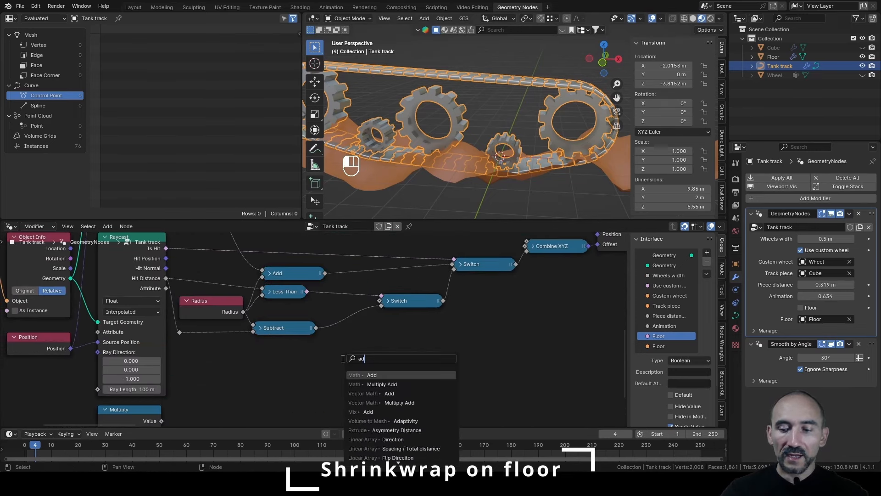
key(Return)
click(342, 360)
- Link the half-thickness Multiply output into the new Add node's second value and feed its sum to the final Switch, replacing the direct link
middle_drag(337, 356, 322, 336)
drag(349, 334, 341, 317)
drag(145, 401, 320, 372)
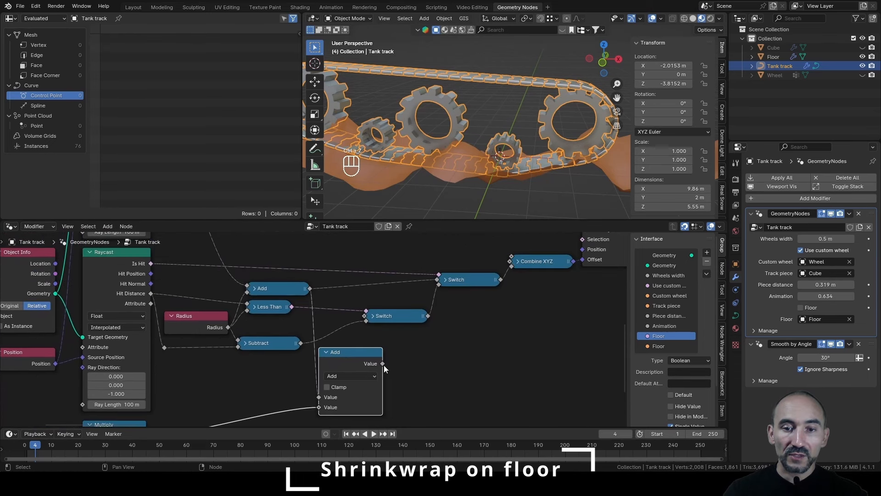
drag(383, 364, 434, 280)
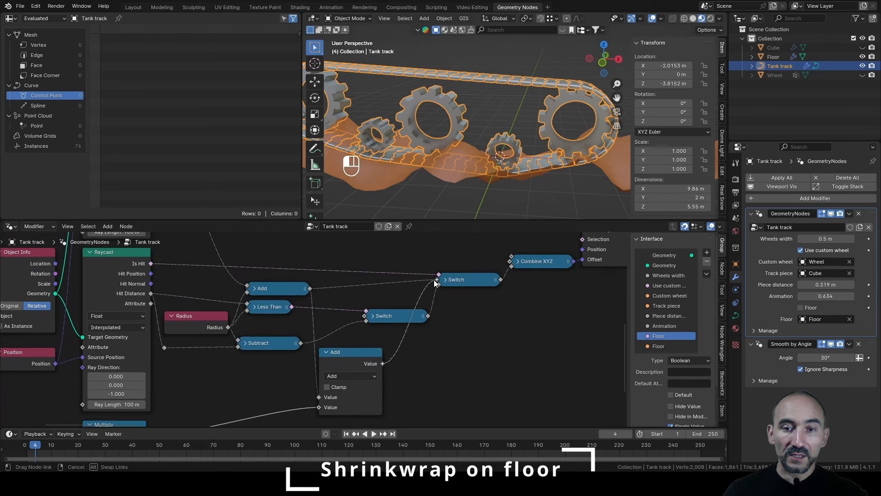
drag(433, 279, 434, 280)
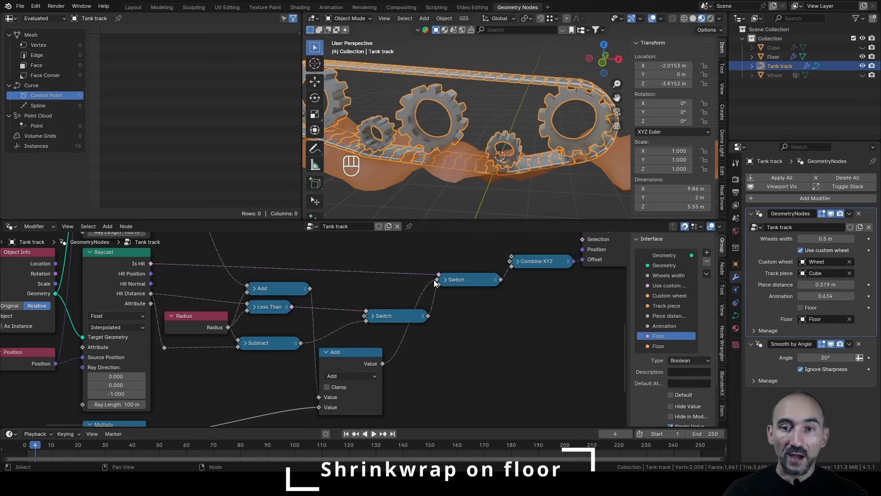
- Raise the tank track along the Z axis to about 0.38 m
middle_drag(441, 168, 462, 184)
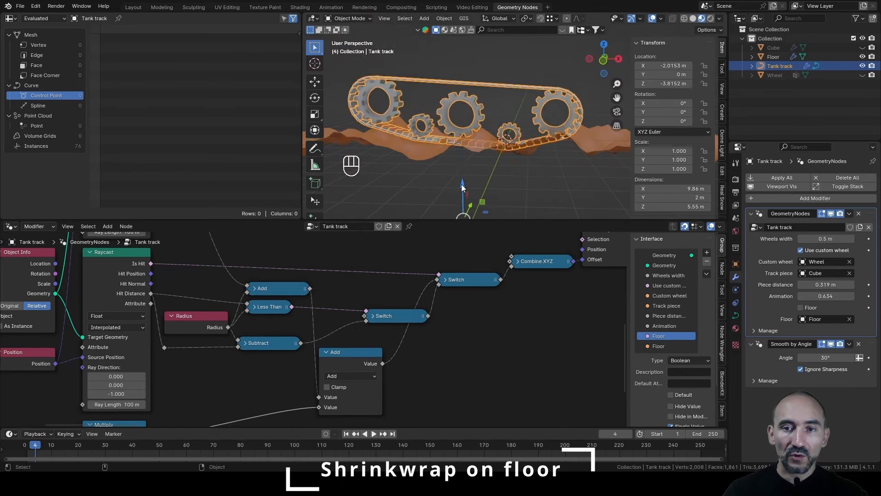
key(g)
key(z)
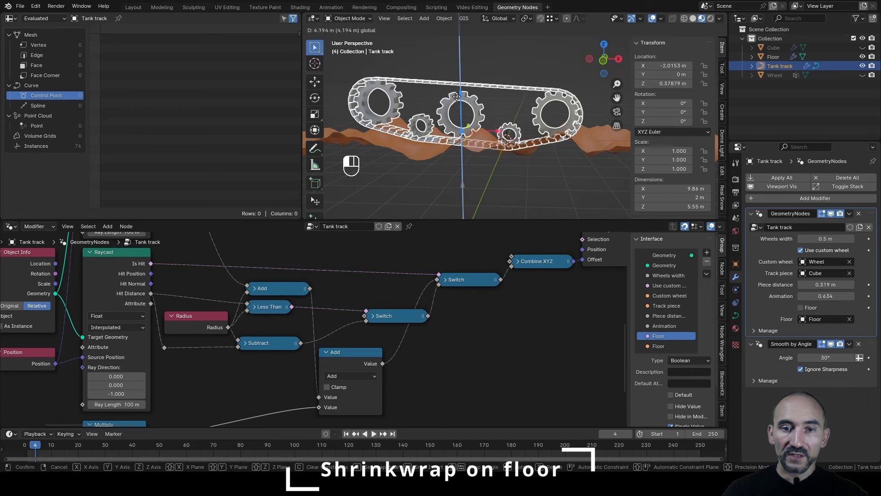
click(460, 96)
- Duplicate the new Add node to sum the Subtract result and half thickness through a reroute, and feed its output to the inner Switch
middle_drag(372, 373, 406, 324)
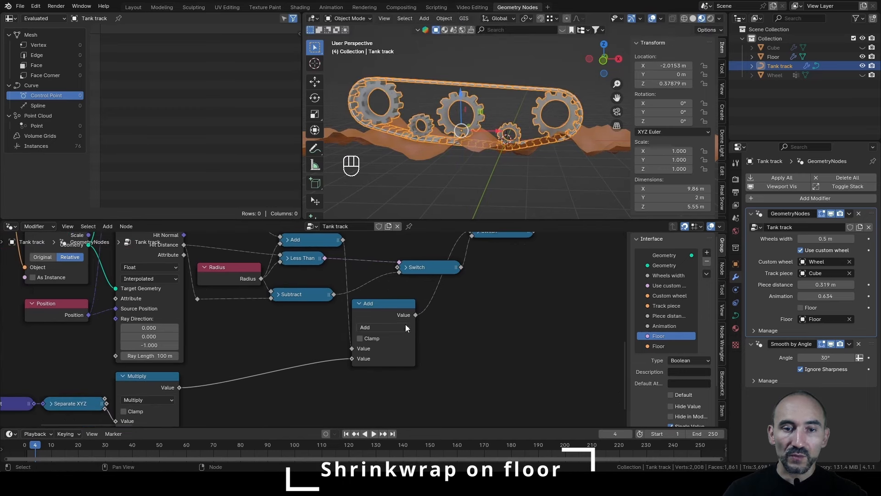
click(393, 310)
key(shift+d)
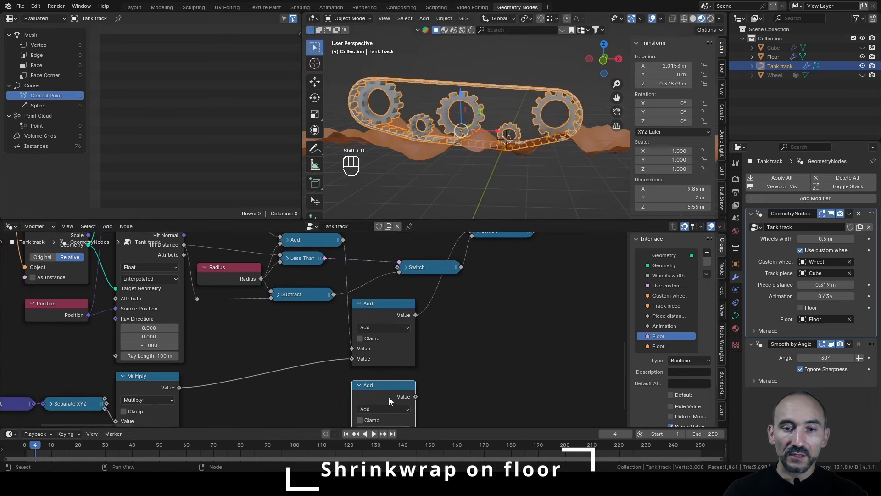
scroll(428, 340, down, 2)
middle_drag(347, 264, 338, 291)
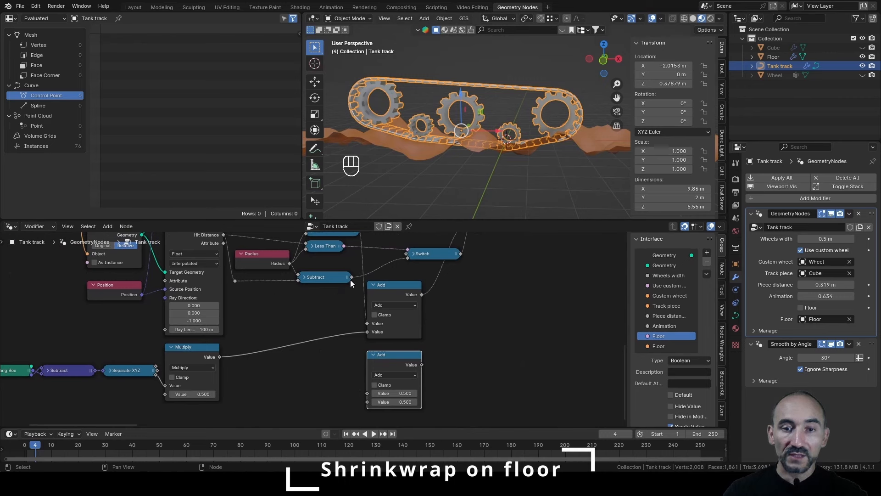
drag(352, 276, 368, 393)
shift+right_drag(334, 349, 339, 324)
drag(338, 335, 368, 411)
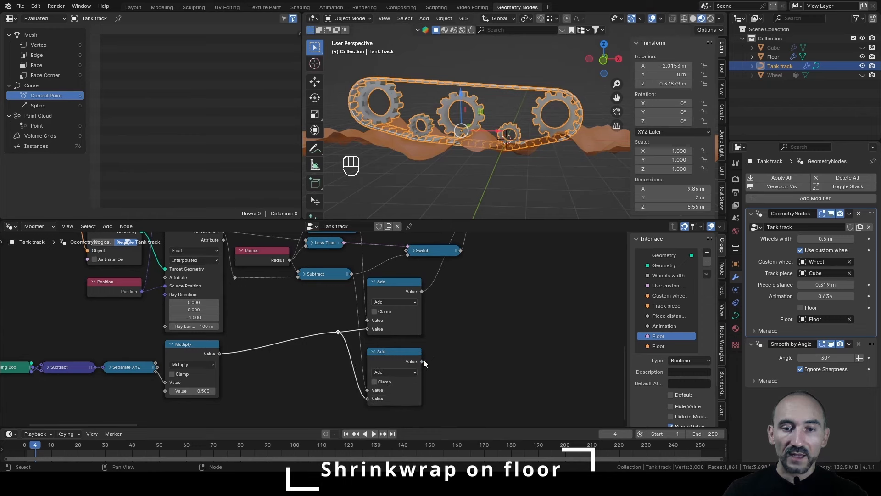
drag(423, 361, 409, 256)
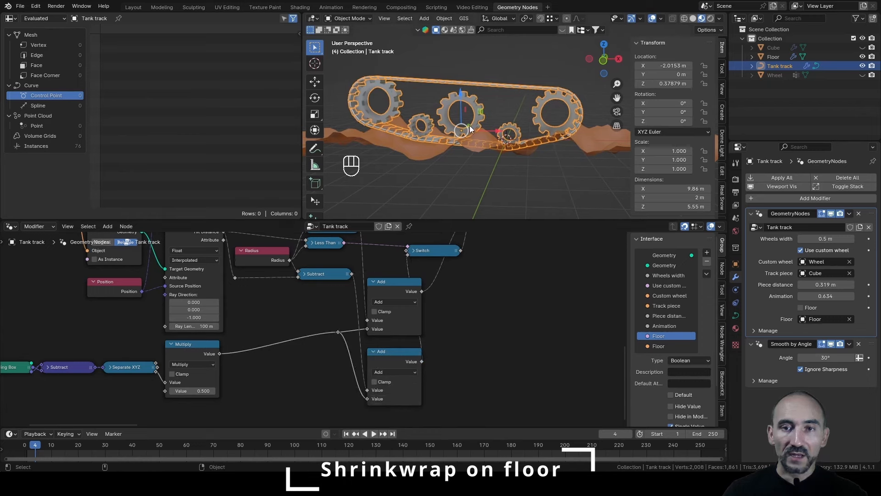
- Move the tank track to about X -1.95 m, Z 1.95 m and inspect the track pieces around the small wheel at the floor
drag(462, 101, 466, 69)
mouse_move(481, 84)
mouse_down()
mouse_move(509, 131)
mouse_move(474, 135)
mouse_move(482, 84)
mouse_up()
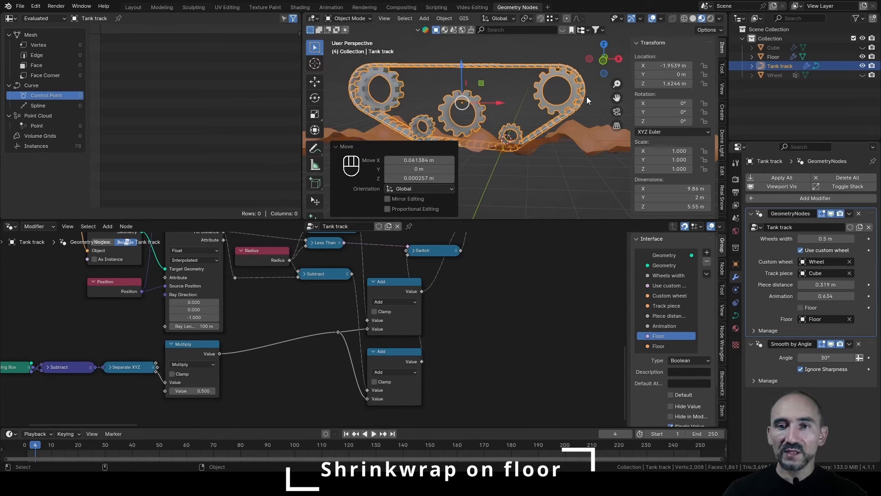
scroll(517, 117, up, 4)
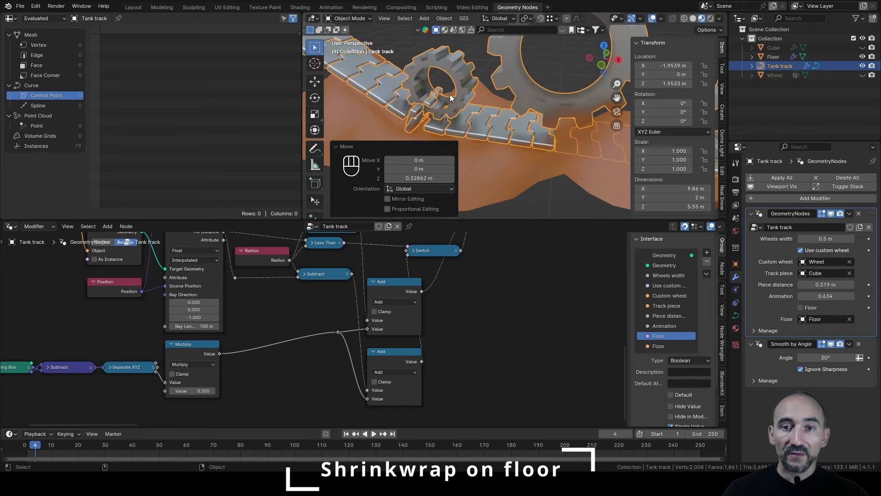
scroll(498, 90, down, 4)
scroll(497, 90, up, 4)
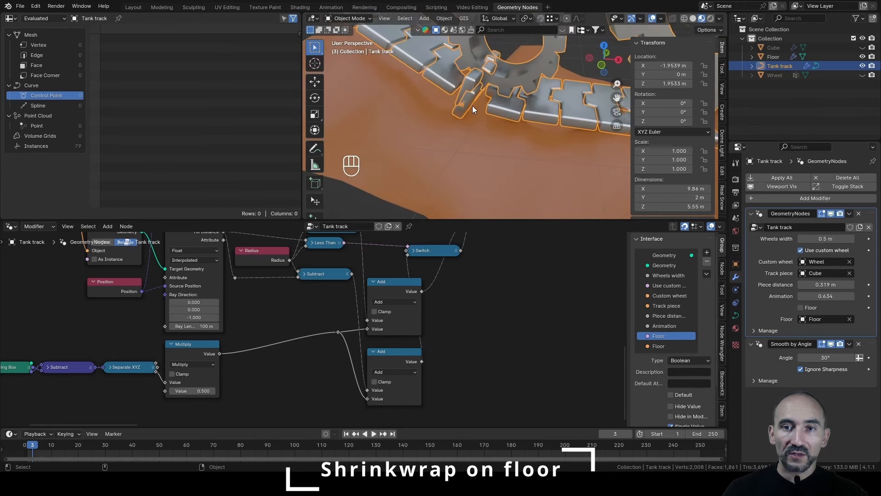
scroll(496, 99, down, 8)
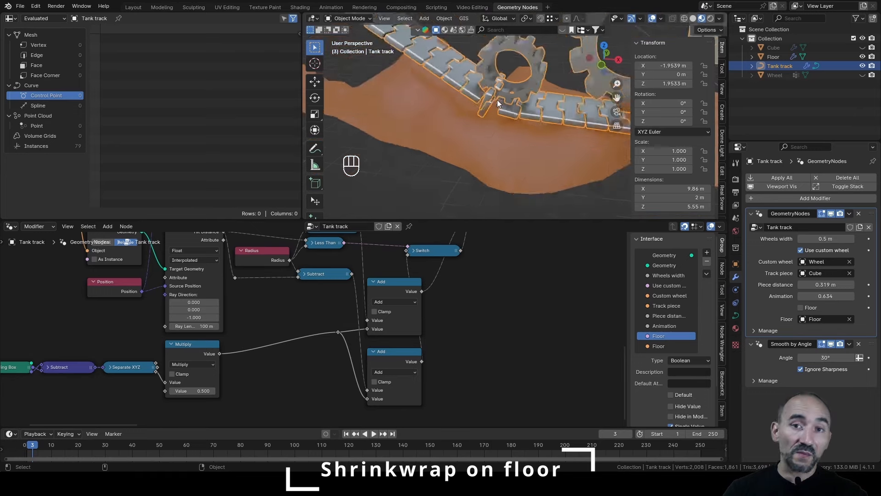
alt+middle_drag(552, 70, 532, 139)
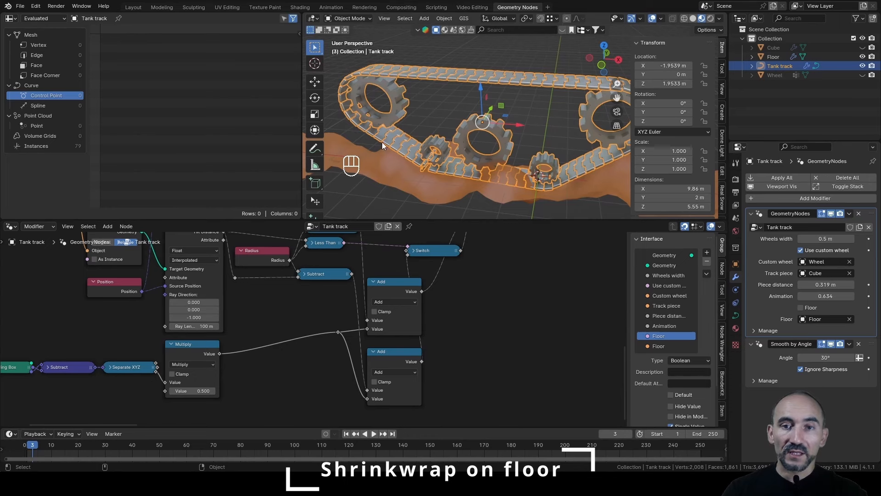
- Tidy the floor nodes by bringing the thickness nodes closer and collapsing and repositioning the two new Add nodes
middle_drag(269, 370, 481, 324)
drag(410, 357, 91, 306)
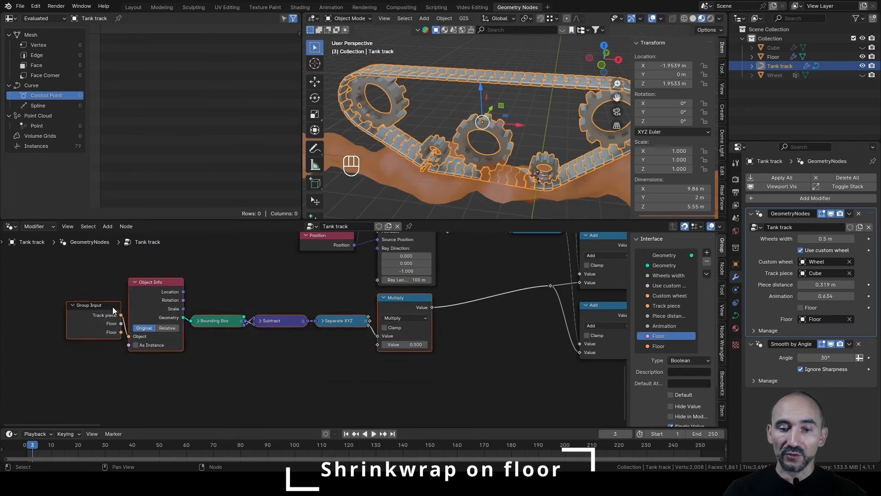
click(414, 289)
key(h)
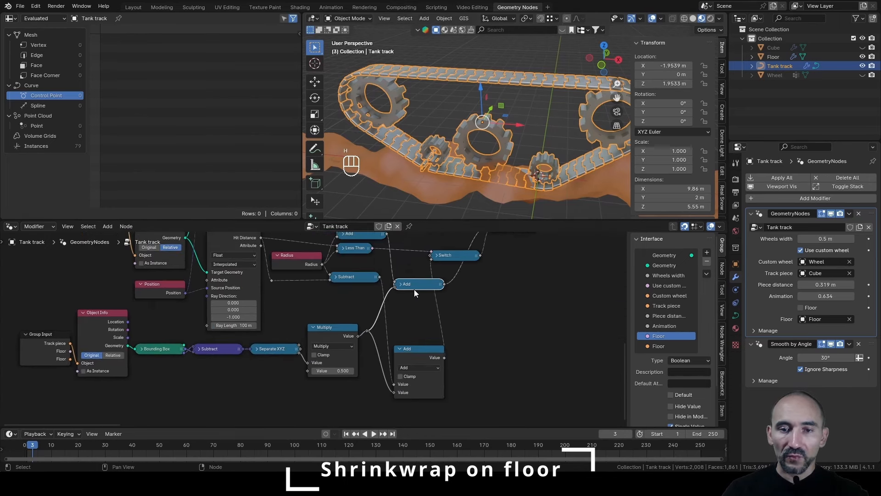
key(g)
click(416, 312)
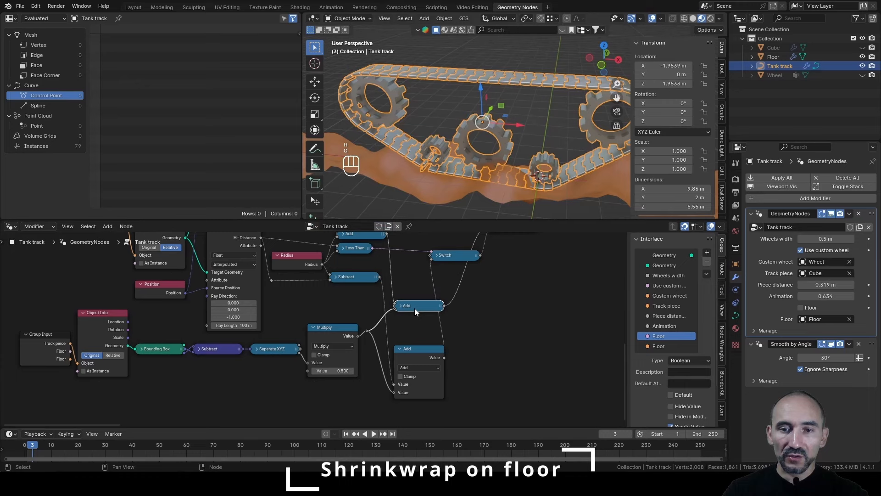
click(418, 357)
key(h)
key(g)
click(418, 329)
- Group all floor raycast nodes in a frame labelled Floor and shift it away from the 2D wheels creation frame
drag(90, 253, 461, 398)
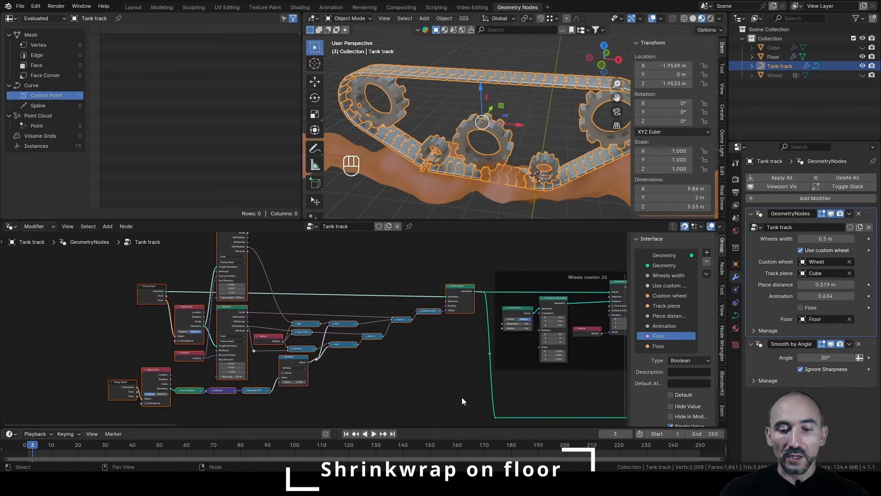
key(ctrl+j)
key(F2)
text(Floo)
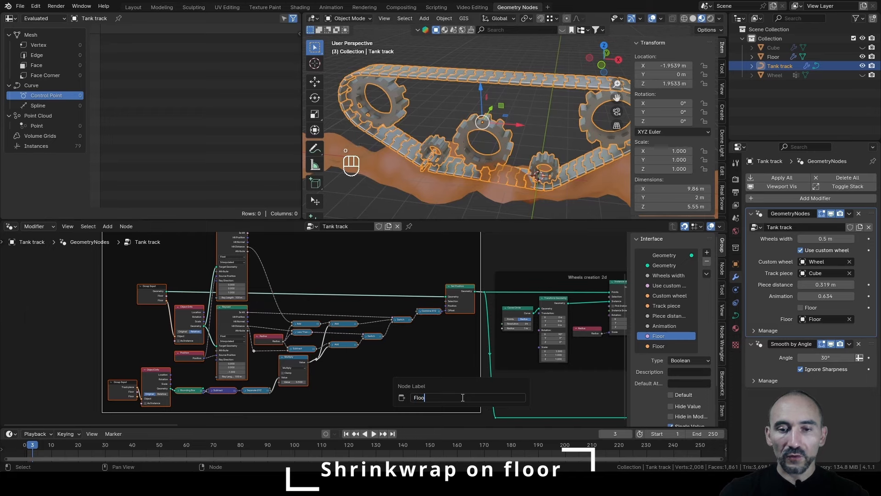
text(r)
key(Return)
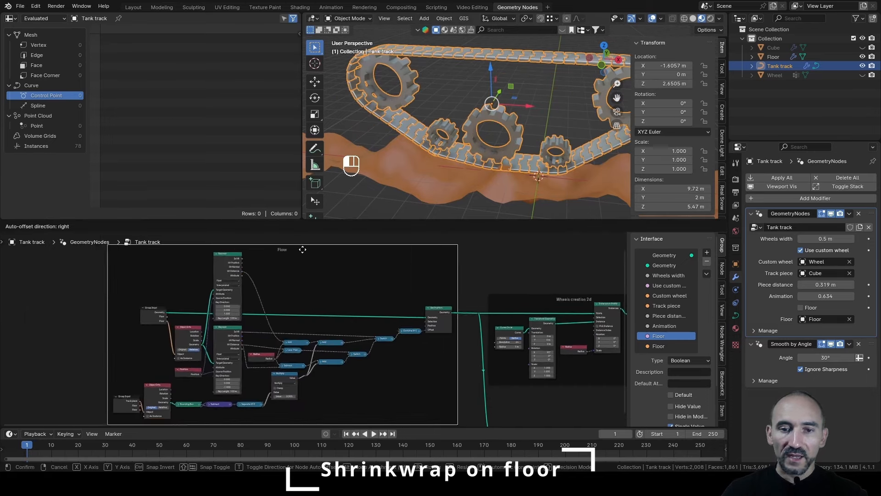
drag(303, 250, 240, 261)
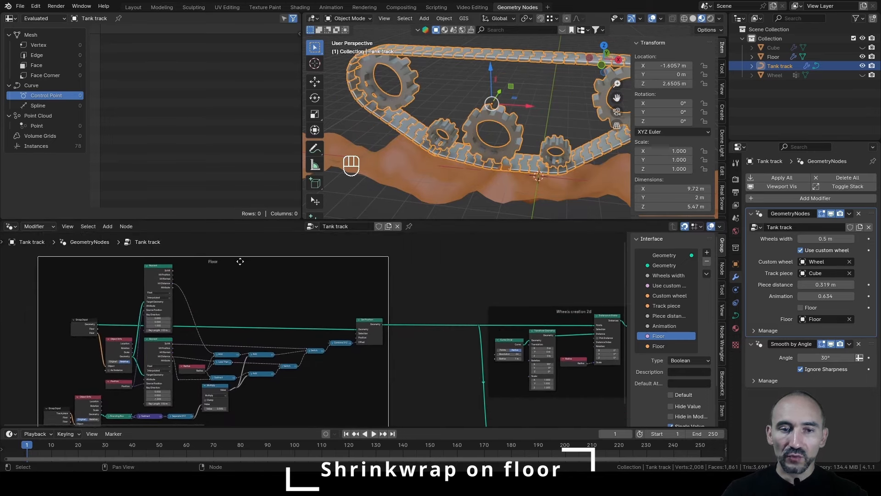
- Add a Group Input node above the Floor frame's Set Position node
scroll(315, 294, up, 3)
middle_drag(497, 292, 346, 301)
key(F3)
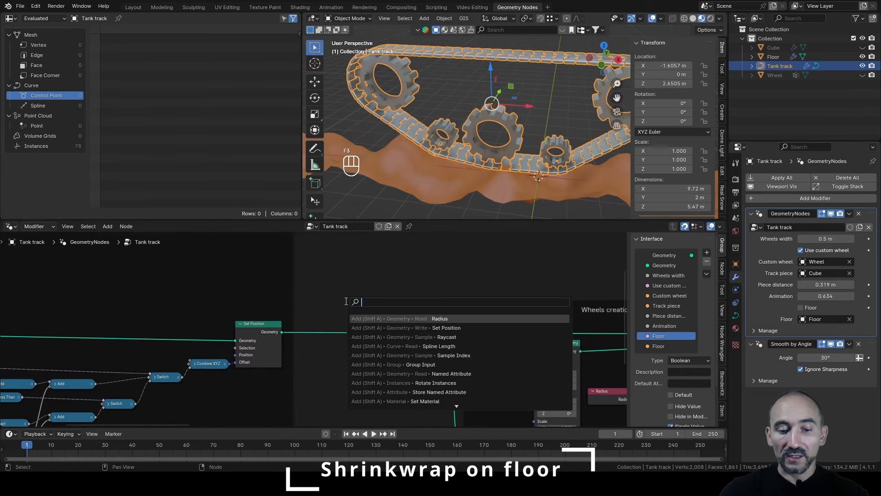
text(group in)
key(Return)
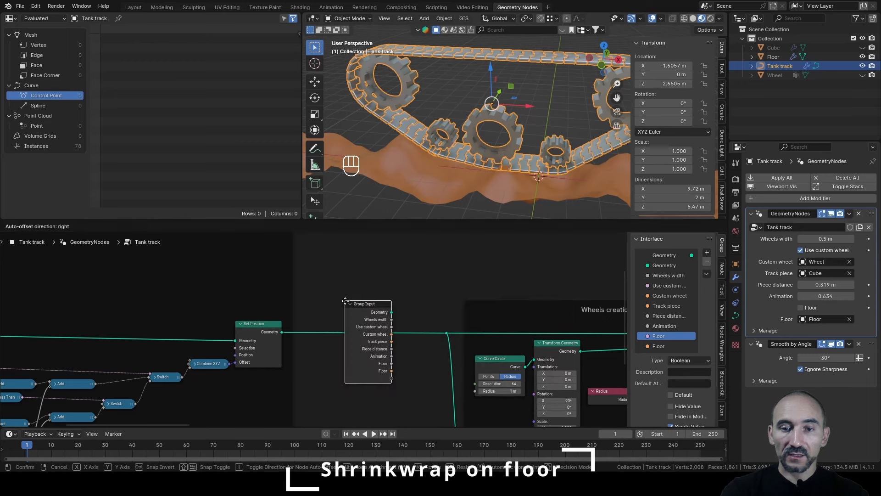
click(179, 261)
key(ctrl+h)
key(ctrl+h)
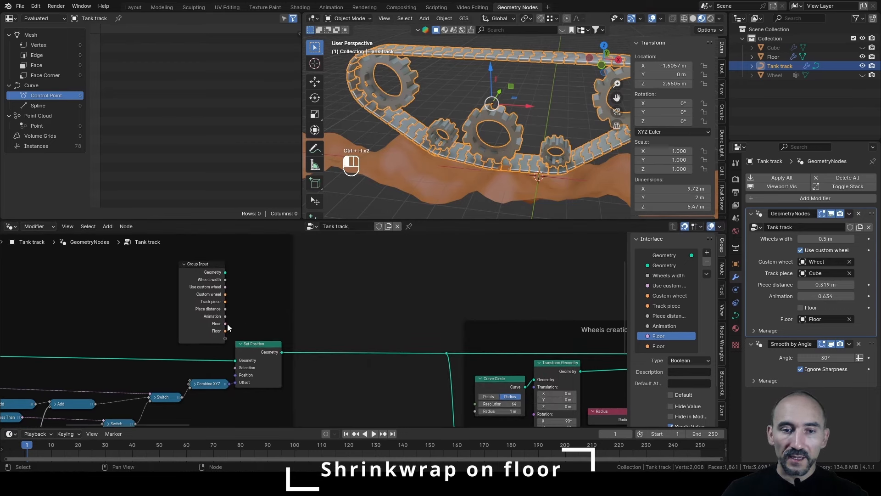
- Add a Geometry Switch node after Set Position, controlled by the Group Input's boolean Floor socket
drag(225, 323, 254, 327)
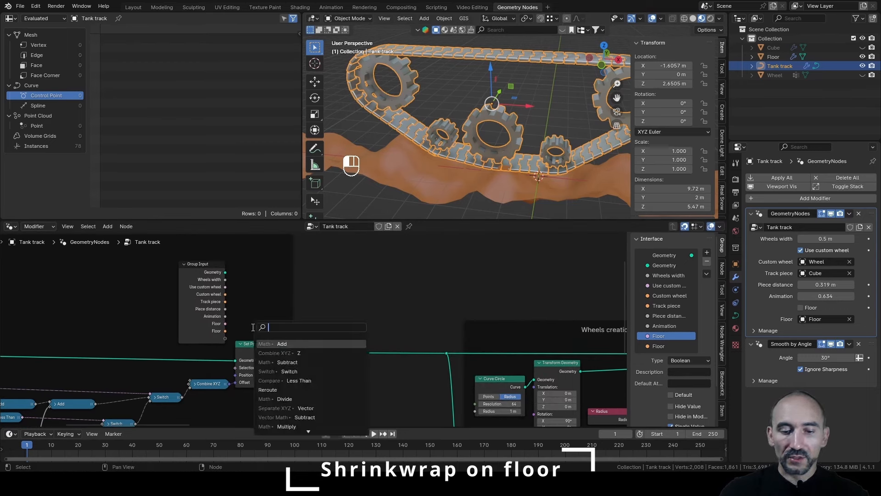
click(289, 372)
click(332, 308)
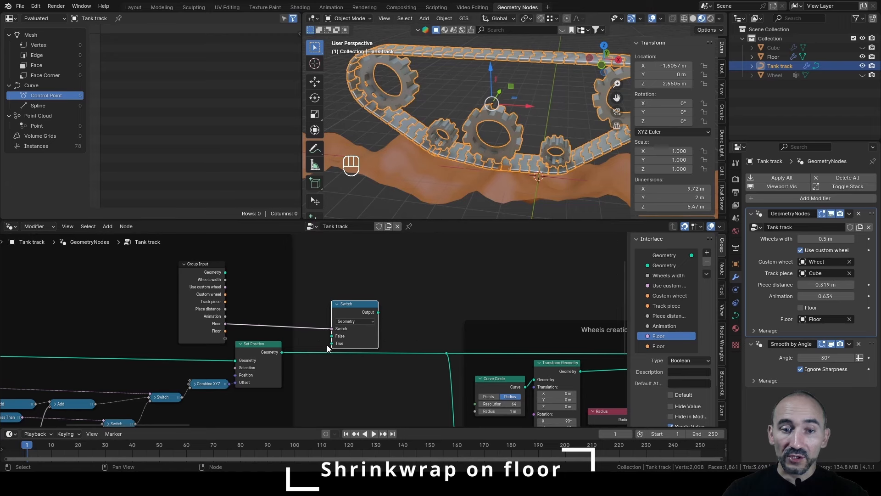
- Wire Group Input Geometry to the Switch's False input, Set Position to True, and the Switch output to the downstream geometry link
drag(226, 273, 332, 336)
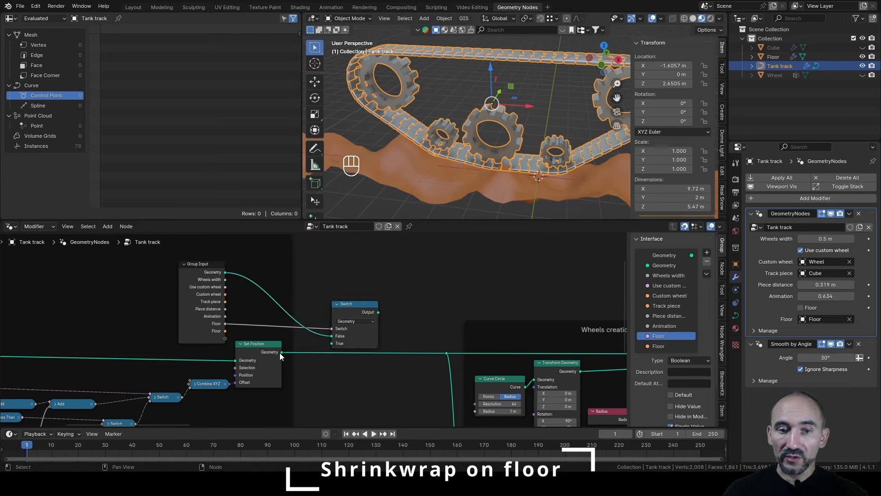
drag(281, 352, 332, 344)
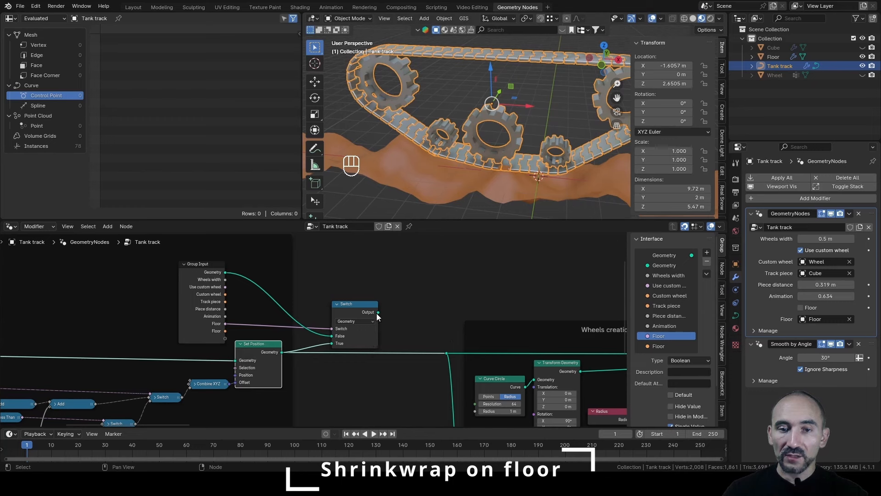
drag(378, 312, 446, 352)
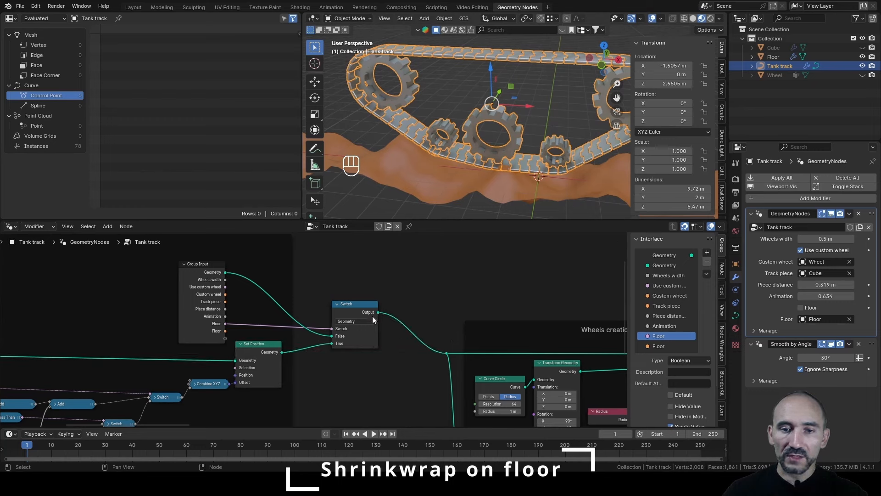
- Collapse the Switch node, place it just after the Floor frame's Set Position, and hide the Group Input's unused sockets
click(354, 309)
key(h)
key(g)
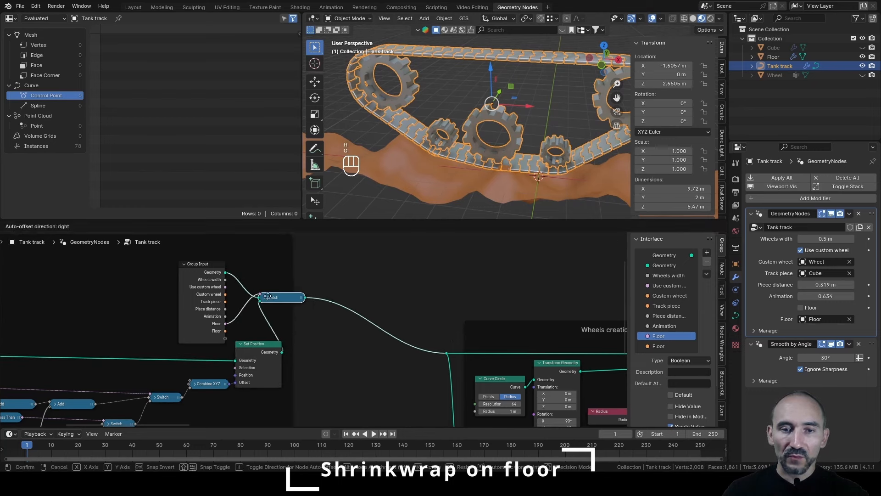
click(258, 298)
key(g)
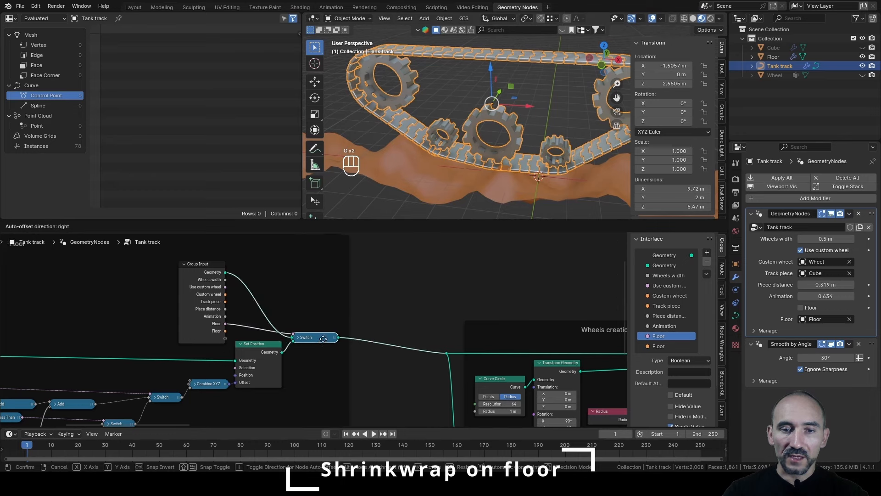
click(320, 341)
click(203, 296)
key(ctrl+h)
- Test the modifier's Floor toggle with the tank track lowered about 2.59 m along Z
click(801, 307)
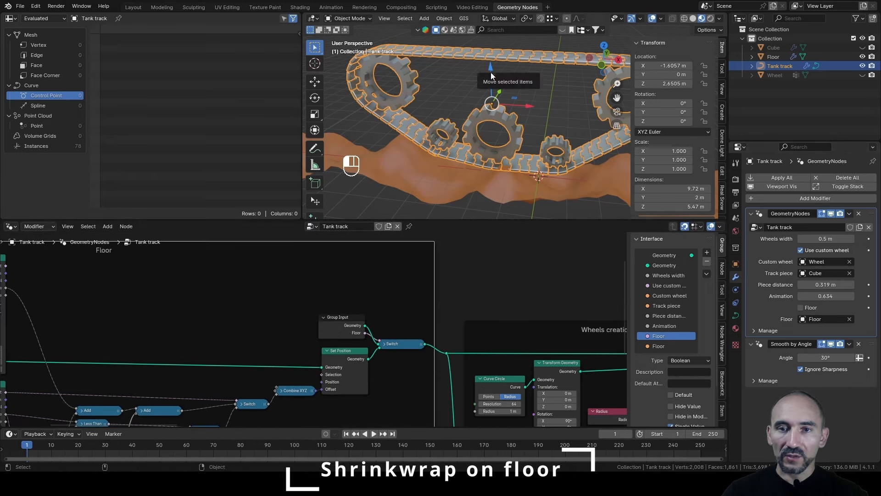
drag(492, 73, 499, 165)
middle_drag(499, 165, 540, 134)
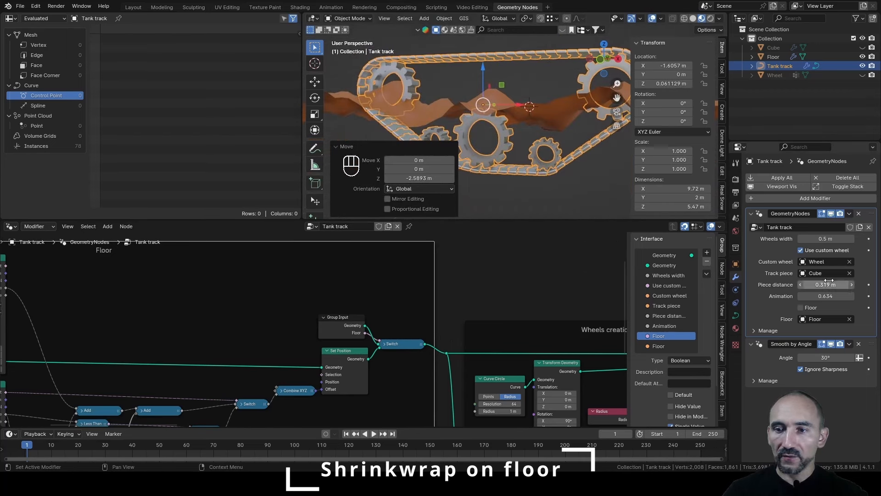
click(811, 308)
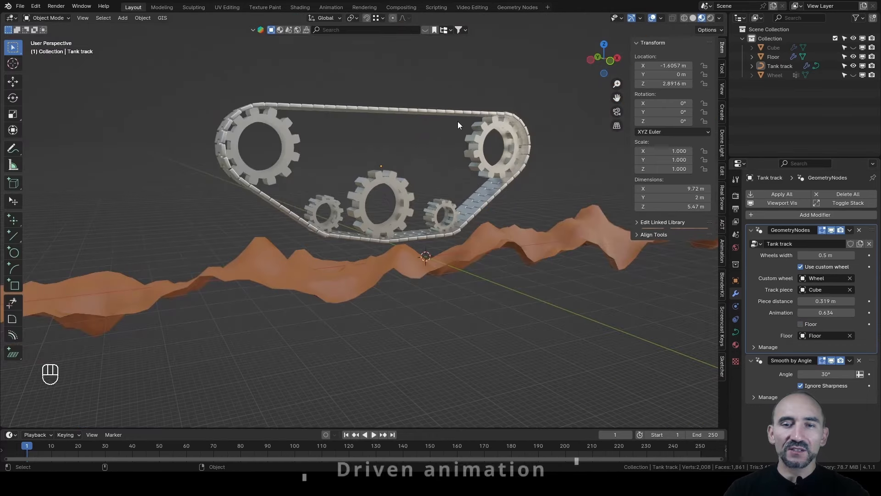
- Switch to the Layout workspace, select the tank track and shift its X location to about -1.96 m
middle_drag(458, 121, 410, 145)
click(455, 128)
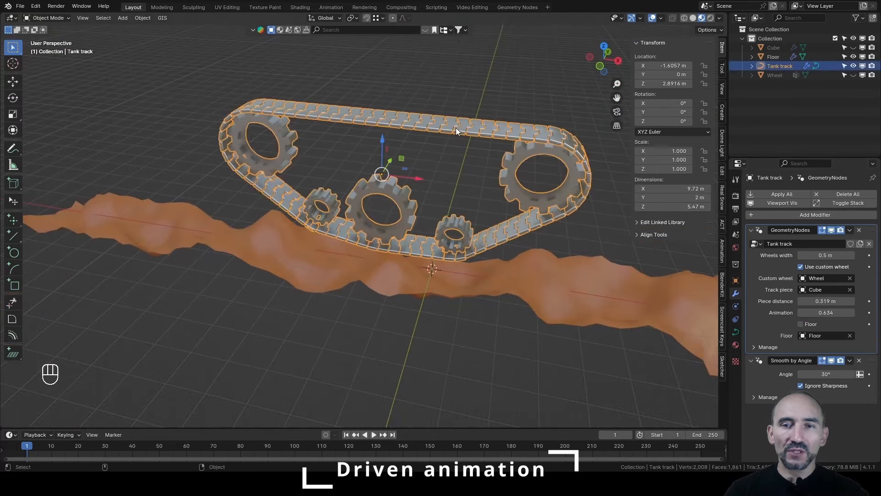
drag(673, 66, 653, 67)
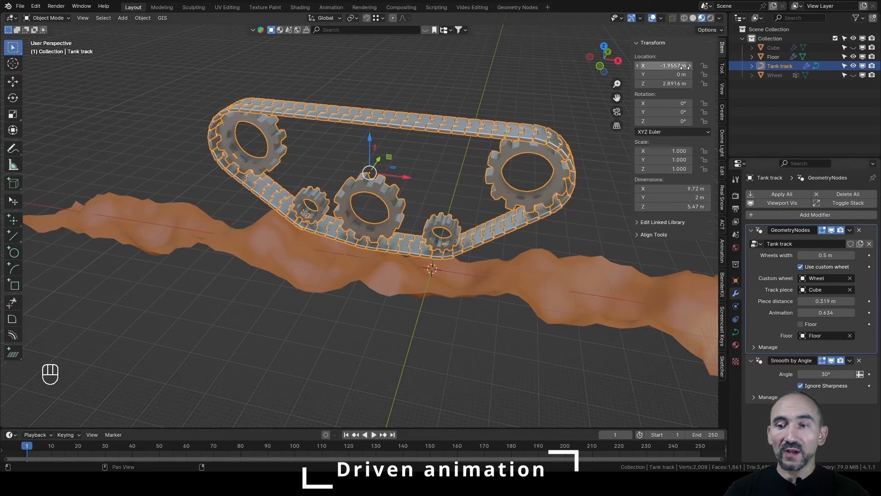
- Drive the modifier's Animation value with a new driver copied from the track's X location, and move the track to about X -3.27 m
right_click(663, 65)
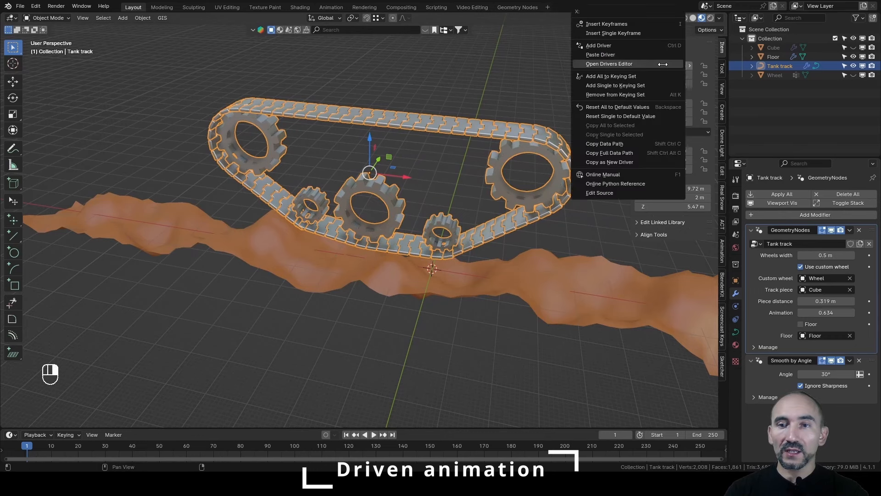
click(627, 161)
right_click(825, 312)
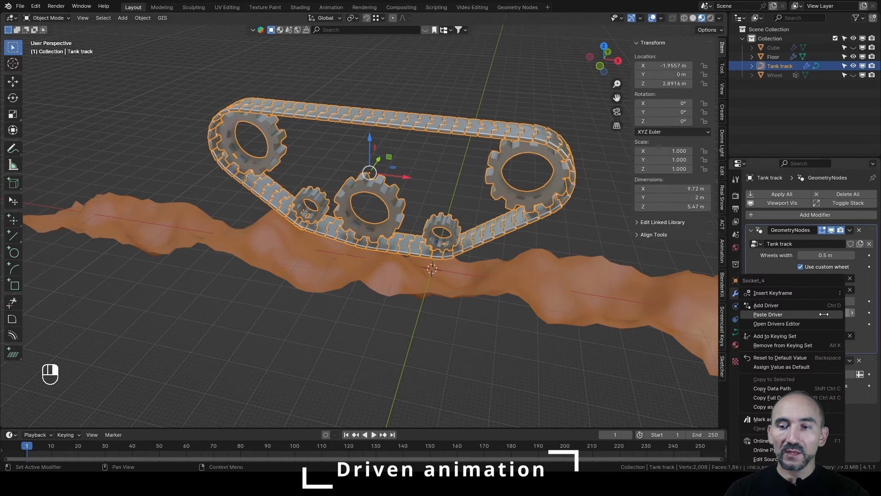
click(824, 319)
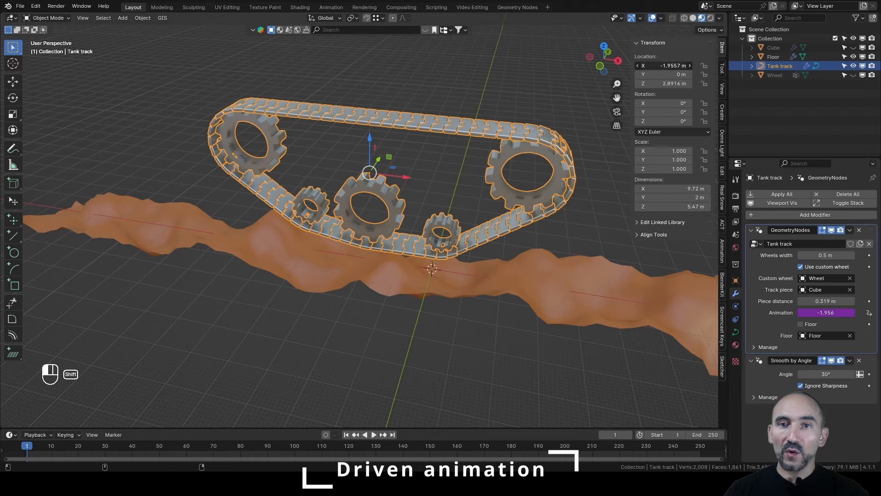
shift+drag(664, 66, 407, 65)
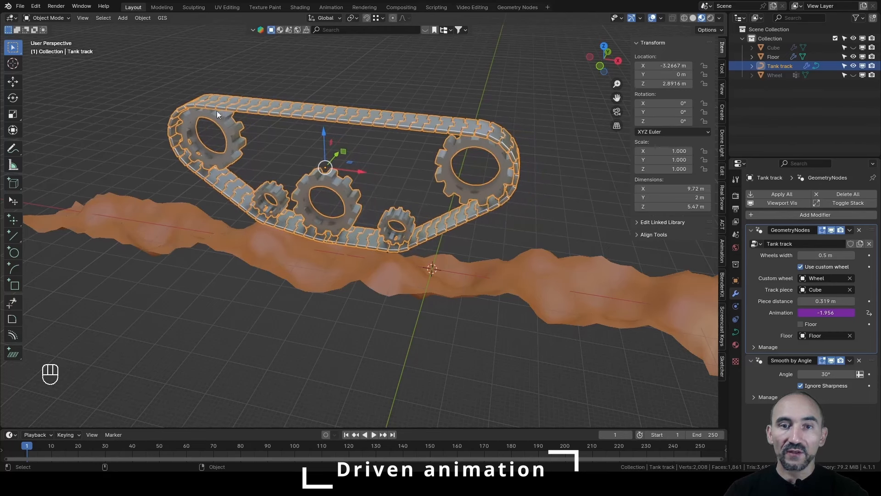
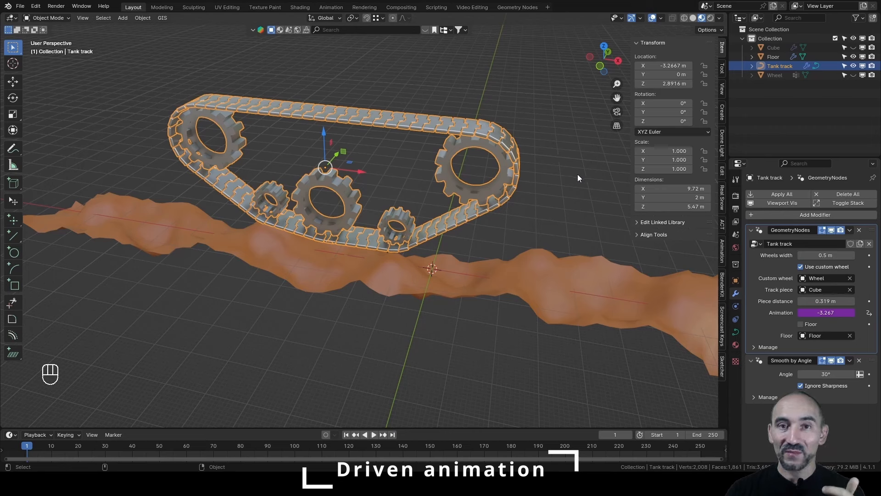
- In the Geometry Nodes workspace, set the Sample Curve node of the Animation track points frame to Length mode
click(521, 7)
key(KP_Decimal)
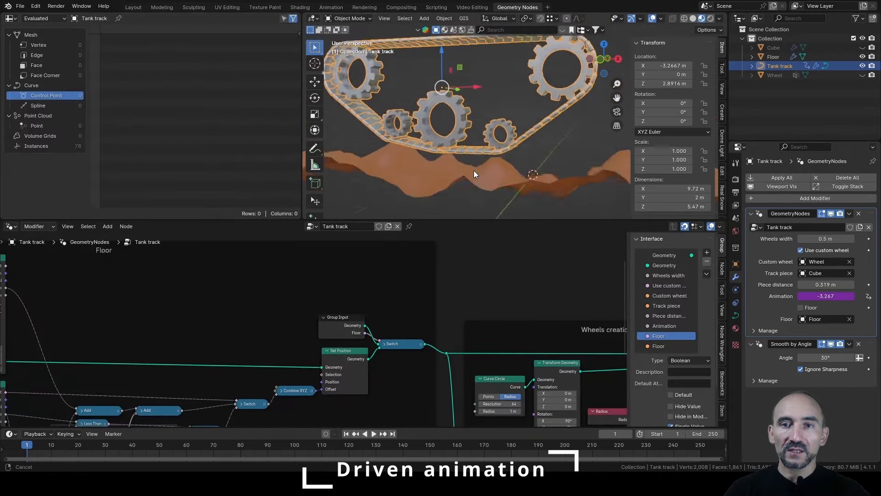
middle_drag(511, 316, 146, 259)
middle_drag(519, 368, 128, 346)
middle_drag(351, 298, 179, 348)
scroll(279, 314, down, 4)
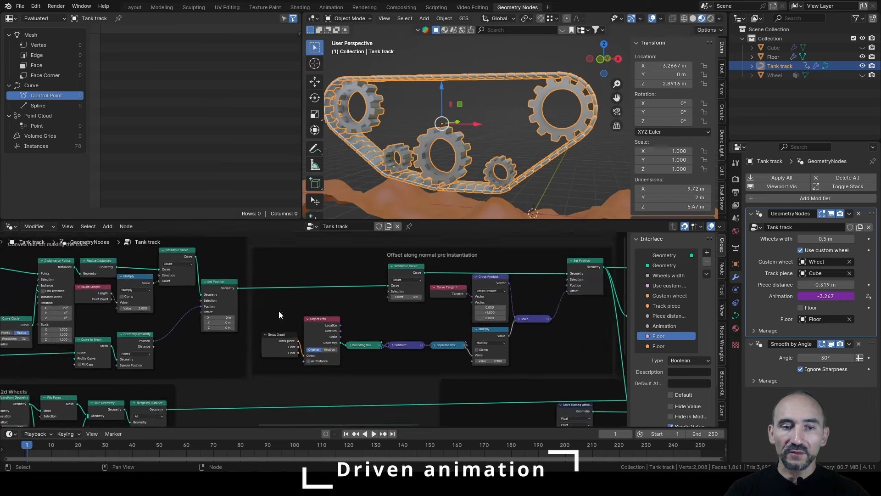
middle_drag(587, 312, 120, 333)
scroll(354, 330, up, 6)
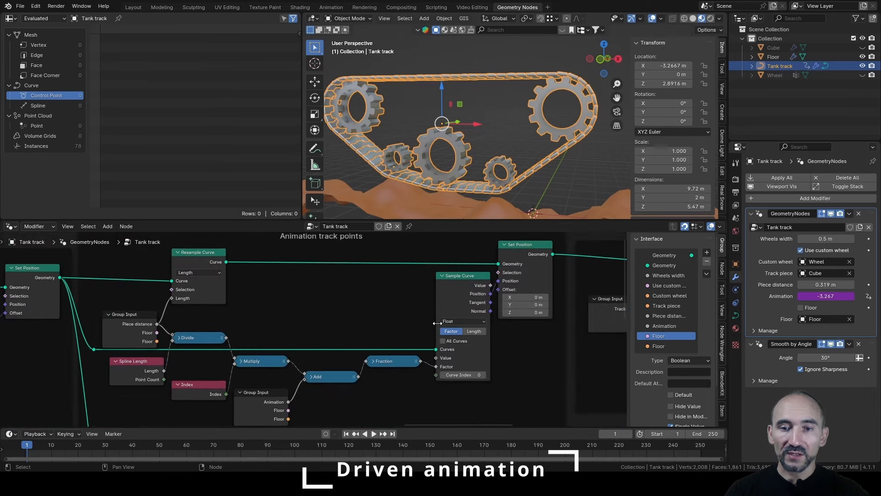
scroll(437, 323, up, 3)
click(459, 297)
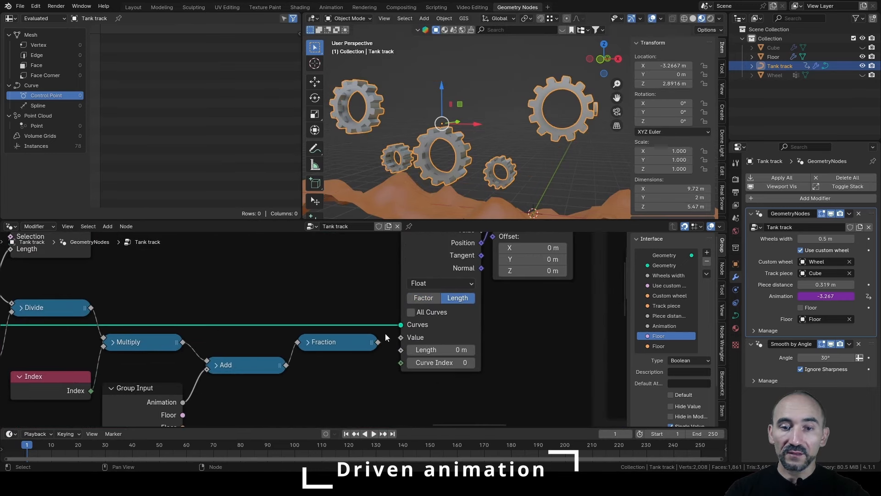
- Add a Floored Modulo node fed by the Add result and the Spline Length's Length, and connect it to Sample Curve's Length input
middle_drag(385, 336, 393, 274)
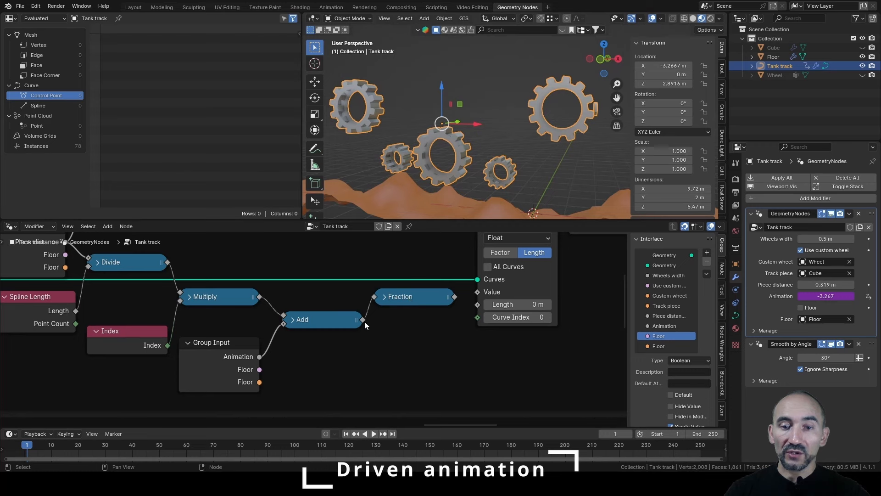
drag(363, 320, 393, 330)
text(modu)
key(Return)
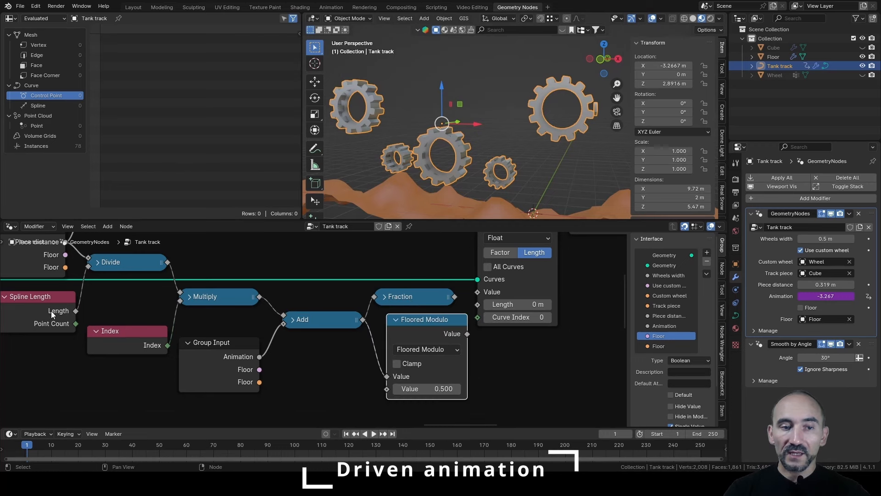
drag(44, 304, 326, 370)
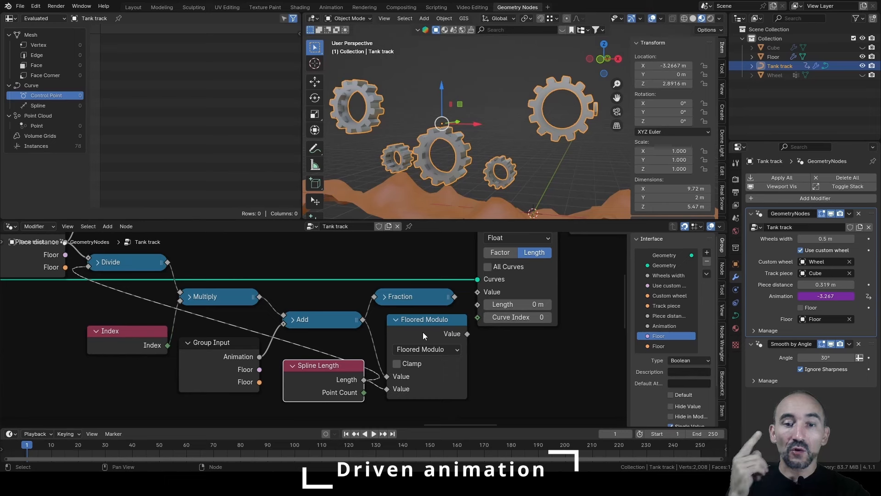
click(468, 333)
drag(468, 334, 477, 305)
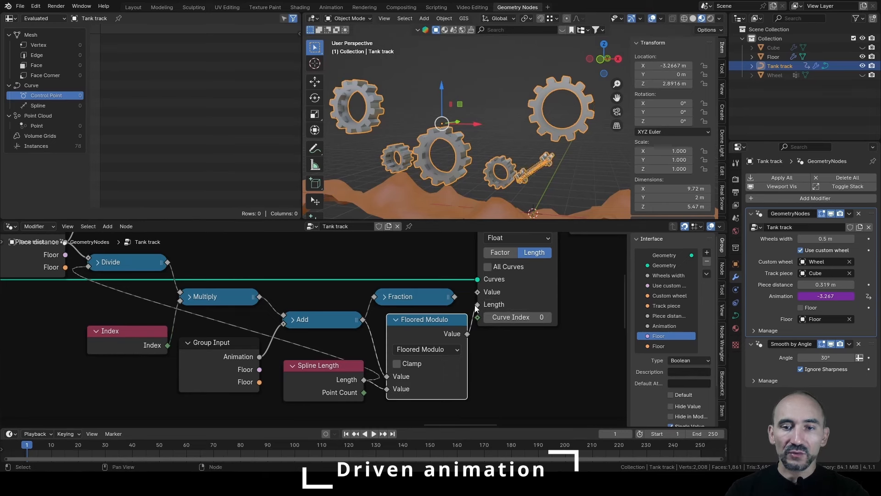
- Dissolve the Fraction and Divide nodes so Piece distance feeds the Multiply node directly
click(411, 297)
key(ctrl+x)
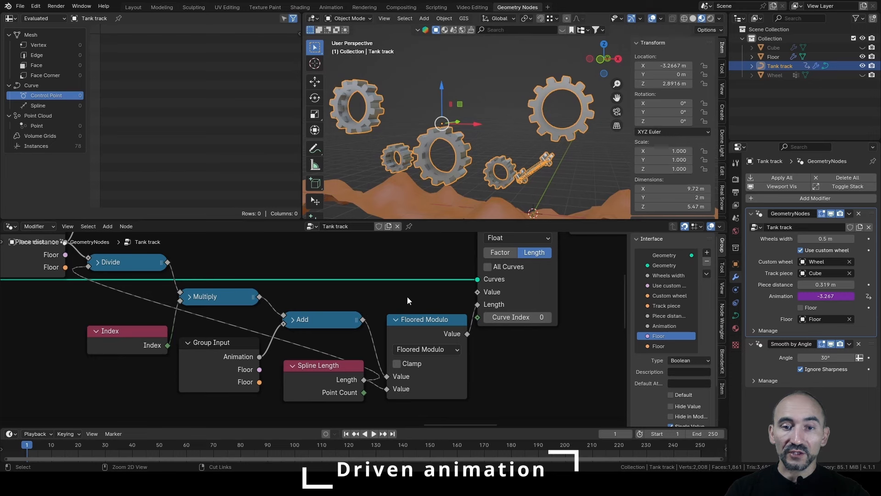
middle_drag(46, 234, 81, 259)
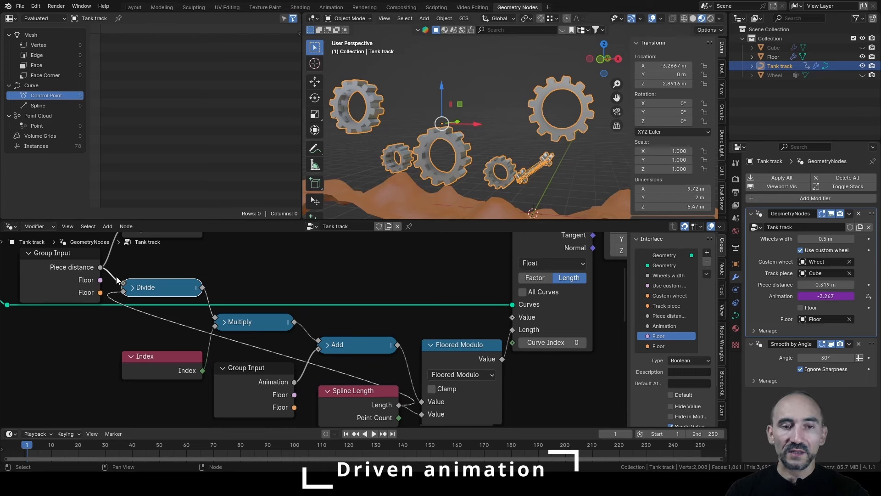
middle_drag(191, 293, 152, 276)
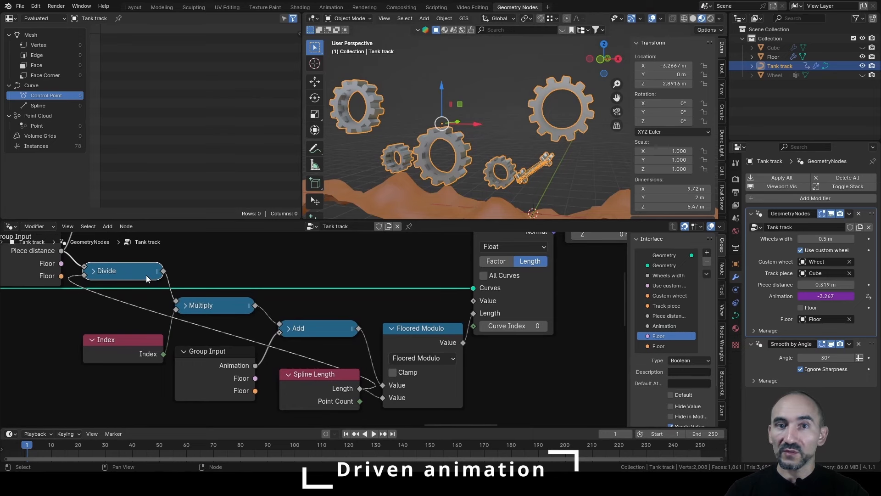
key(ctrl+x)
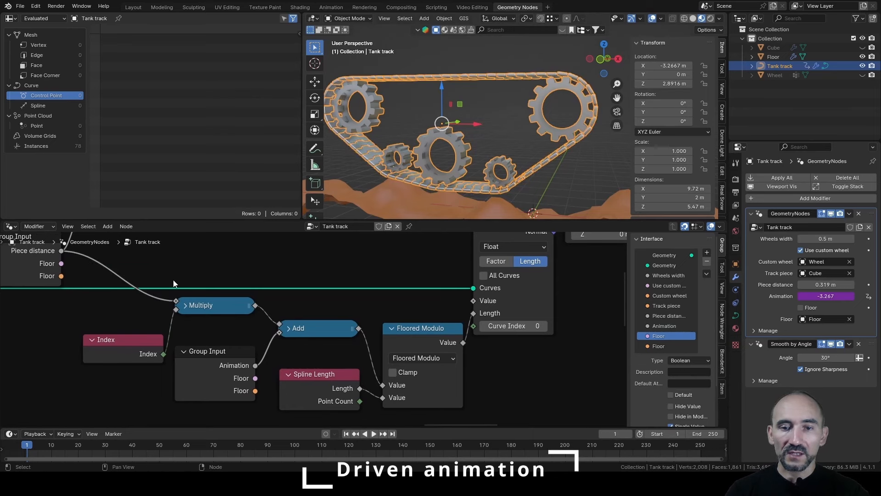
- In the Custom wheels and rotation frame, remove the v_length Named Attribute and its Multiply node, and bring Group Input closer to Divide
scroll(342, 328, down, 1)
scroll(353, 333, down, 7)
scroll(320, 371, down, 2)
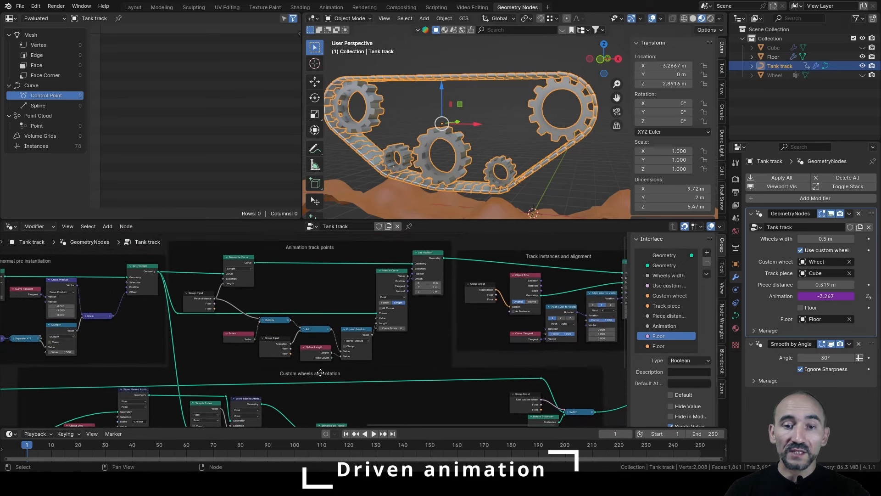
middle_drag(200, 385, 279, 237)
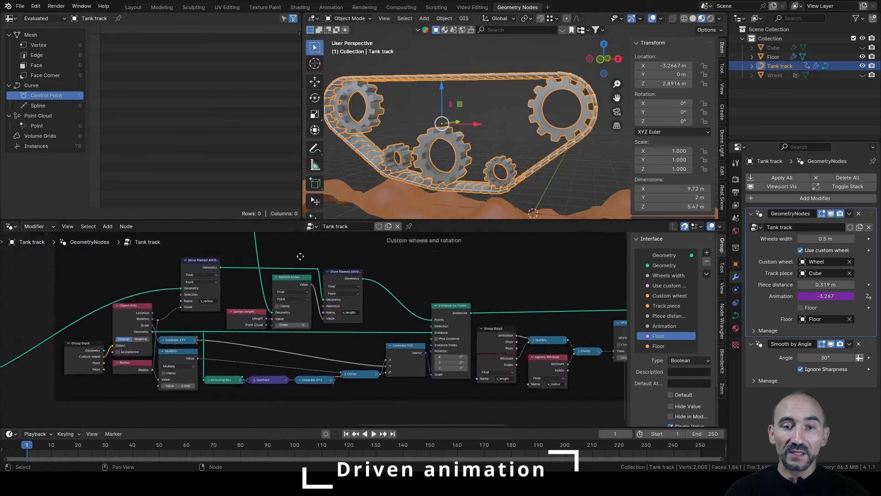
scroll(321, 276, up, 3)
middle_drag(348, 301, 349, 302)
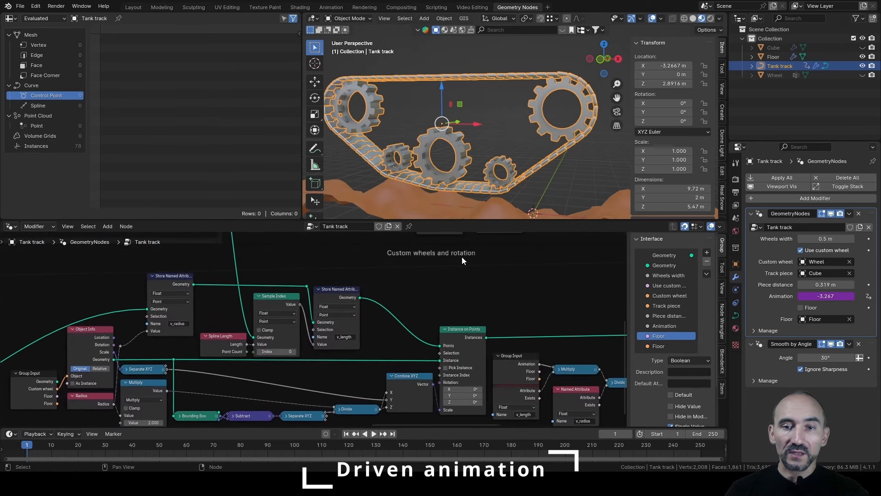
middle_drag(498, 383, 225, 318)
scroll(225, 317, up, 7)
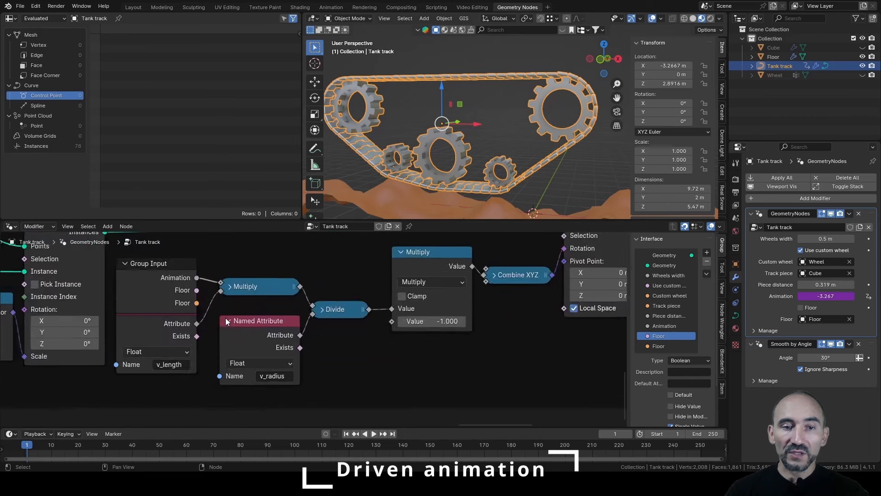
scroll(225, 318, up, 1)
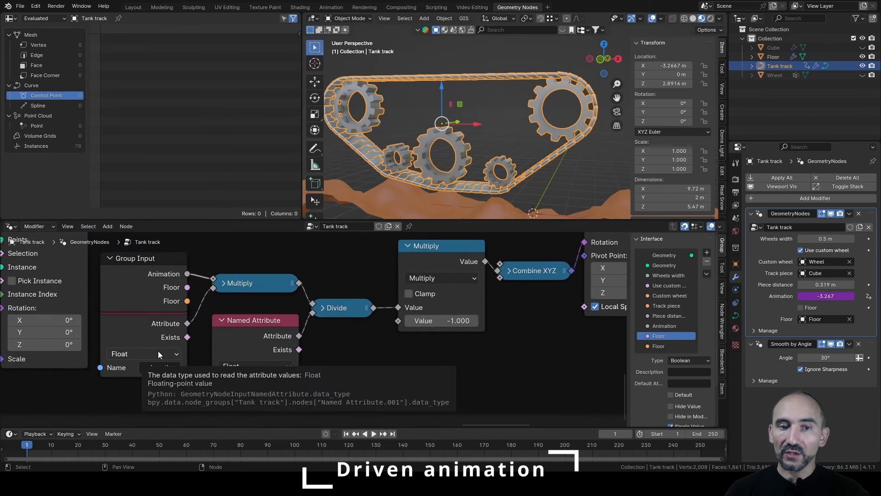
drag(151, 332, 151, 356)
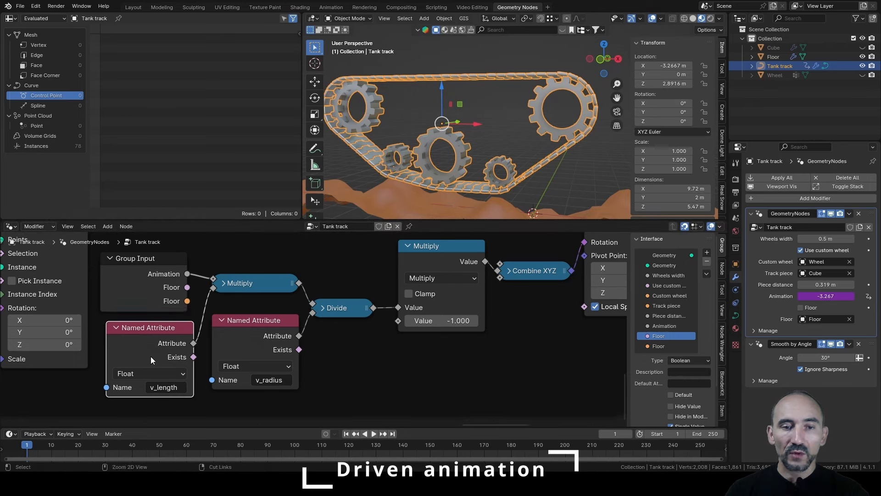
key(x)
click(243, 280)
key(ctrl+x)
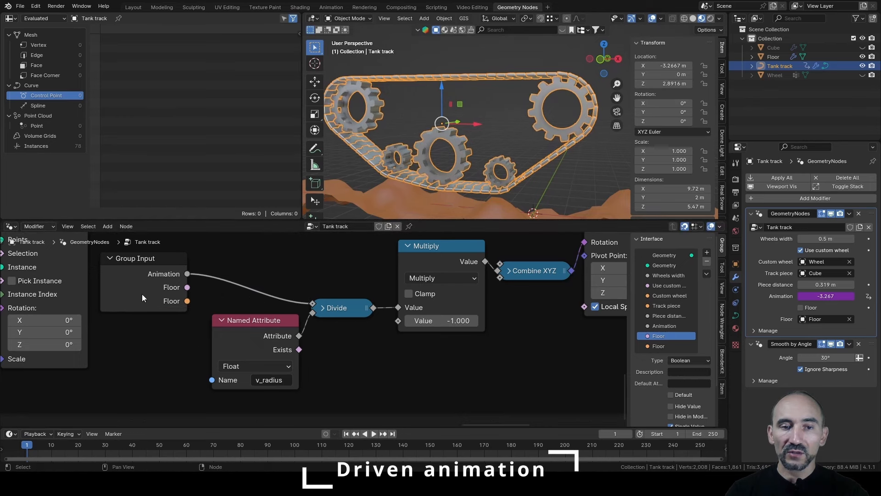
drag(142, 294, 247, 289)
scroll(258, 314, down, 3)
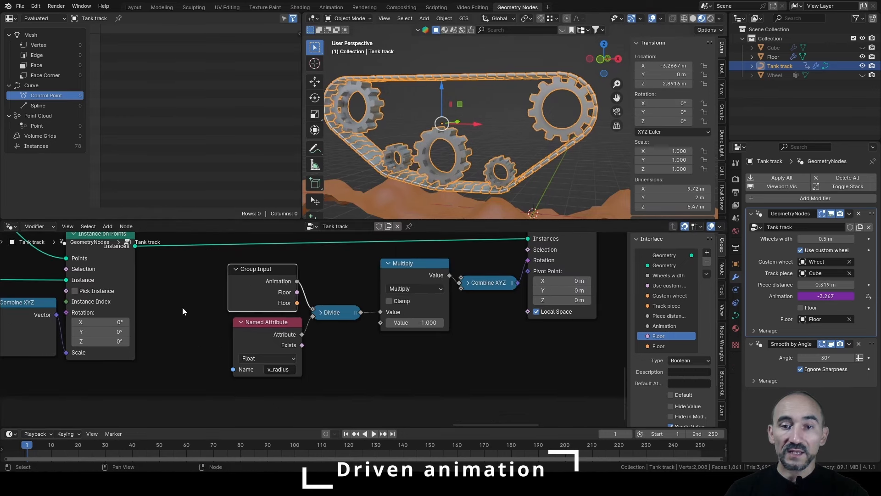
- Dissolve the v_length Store Named Attribute node and remove its Sample Index and Spline Length nodes in the Custom wheels and rotation frame
middle_drag(176, 306, 368, 362)
middle_drag(169, 320, 345, 355)
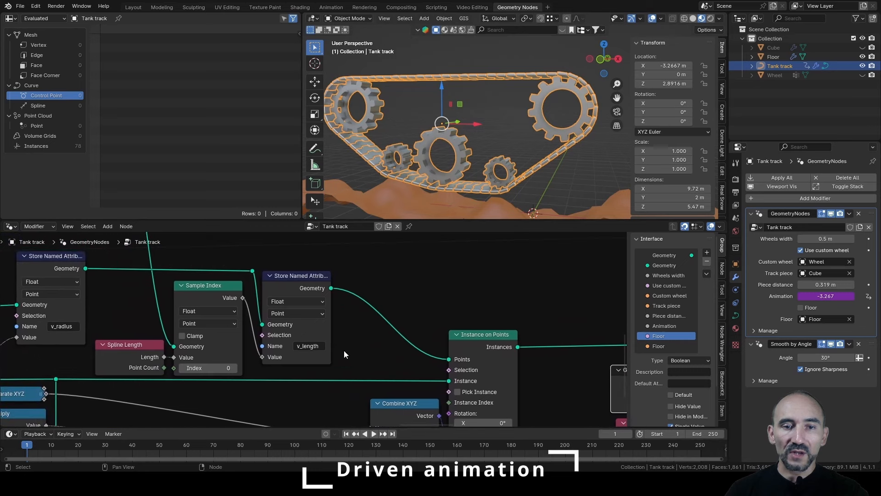
click(290, 285)
drag(376, 262, 123, 368)
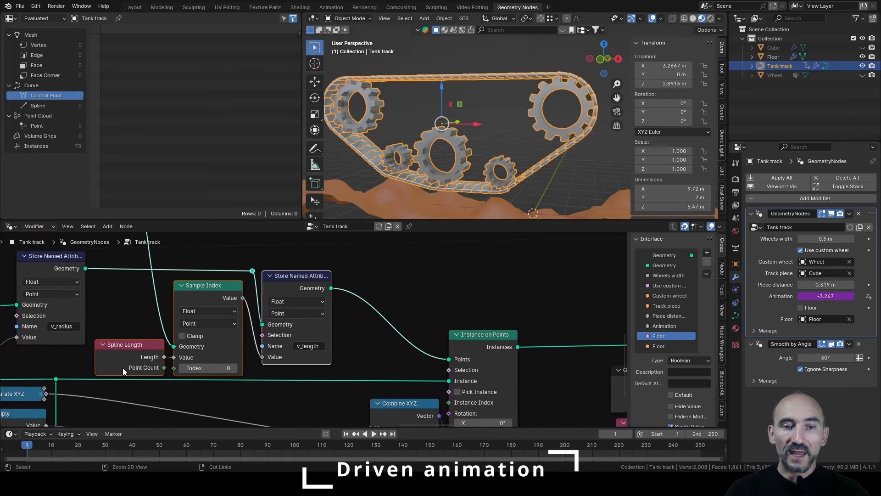
key(ctrl+x)
scroll(230, 336, down, 2)
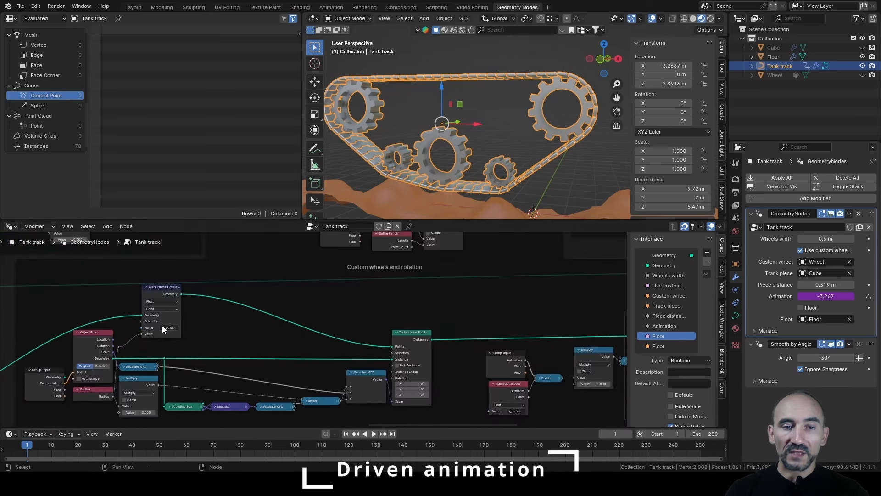
scroll(72, 299, up, 1)
scroll(303, 315, down, 2)
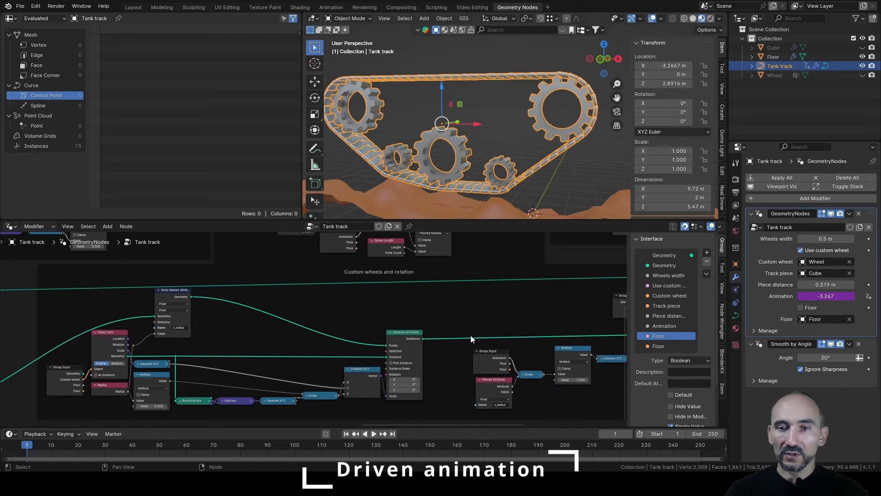
- In the Layout workspace, move the tank track slightly along X to about -3.23 m to test the driven animation
click(142, 6)
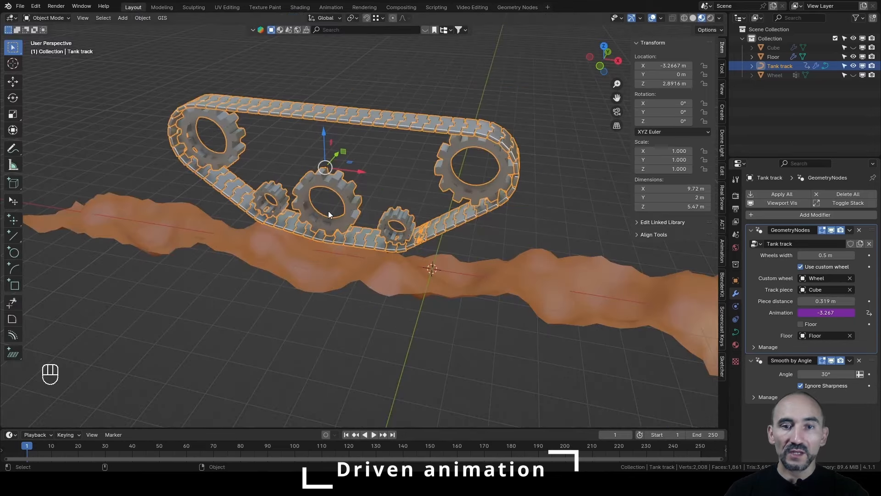
scroll(329, 210, up, 4)
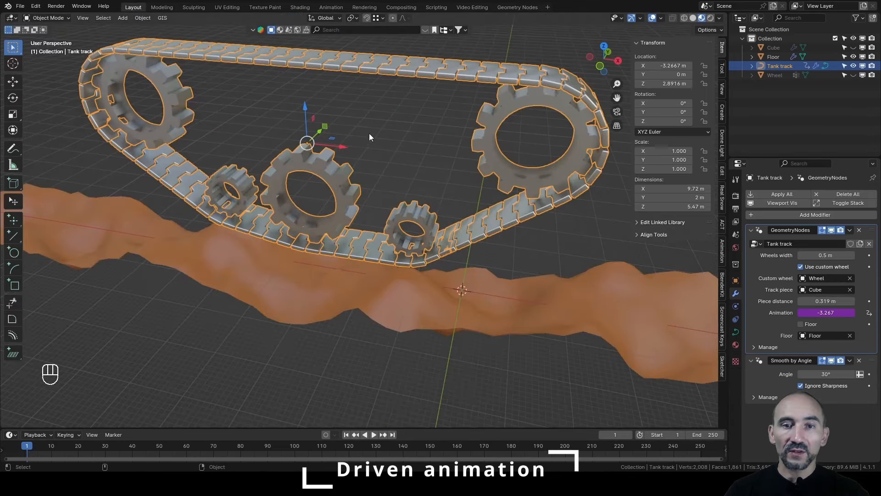
key(g)
key(x)
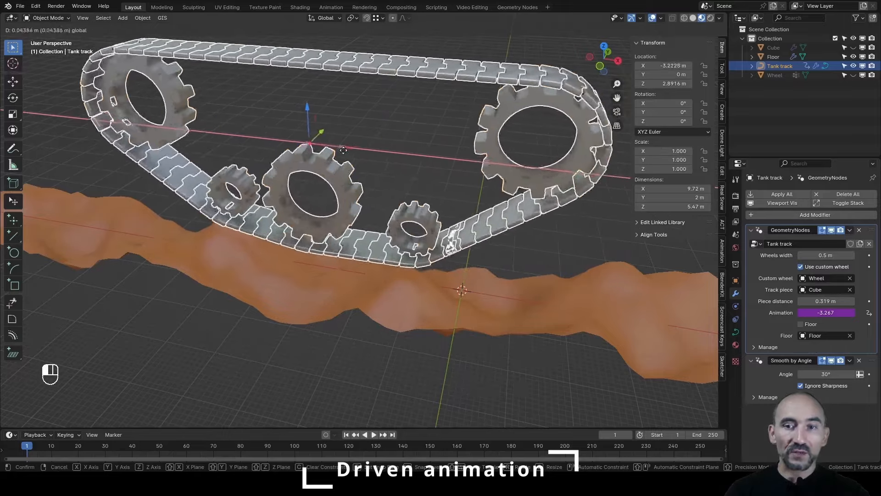
click(344, 165)
- Change the driver of the modifier's Animation value to a Scripted Expression of location*-1
right_click(813, 312)
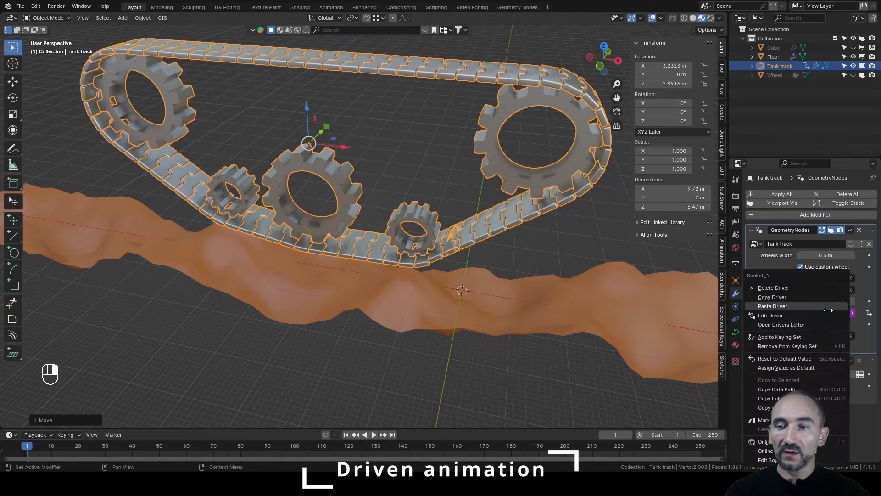
click(798, 317)
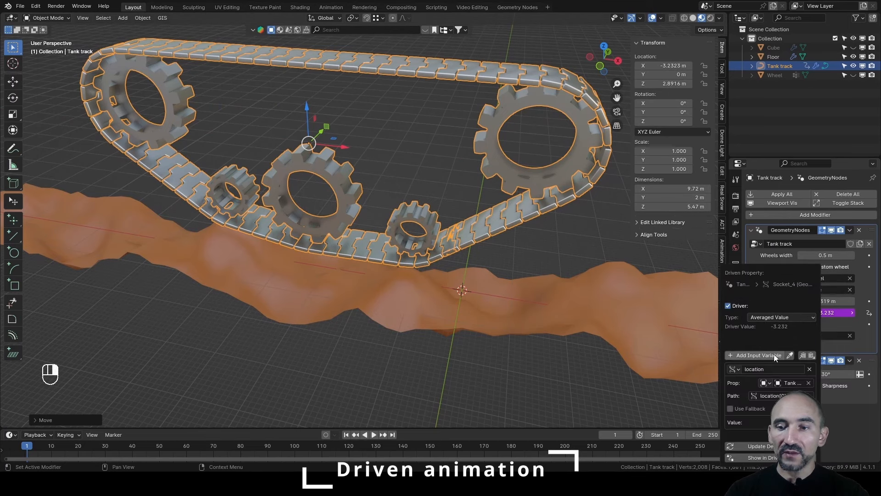
click(770, 318)
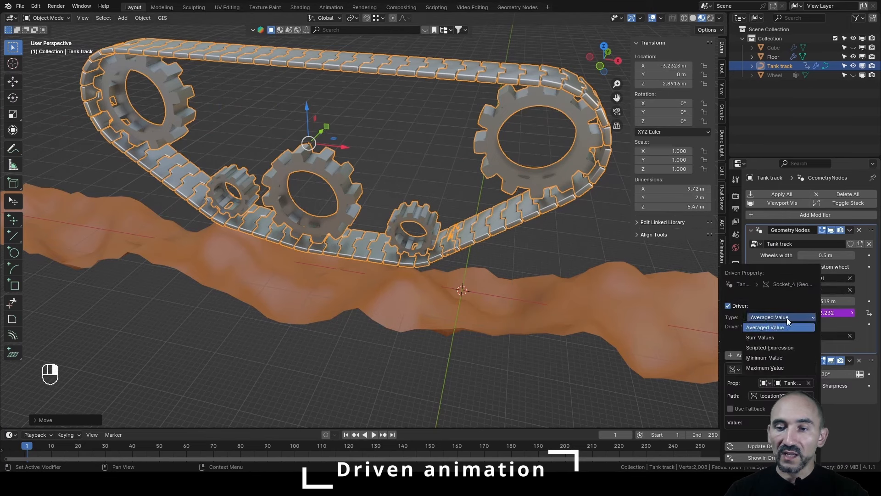
click(775, 348)
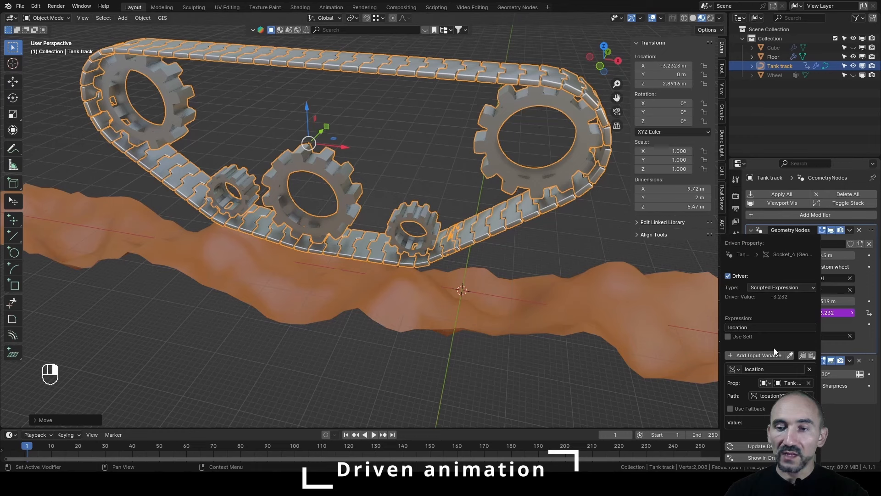
click(760, 327)
key(End)
text(*-1)
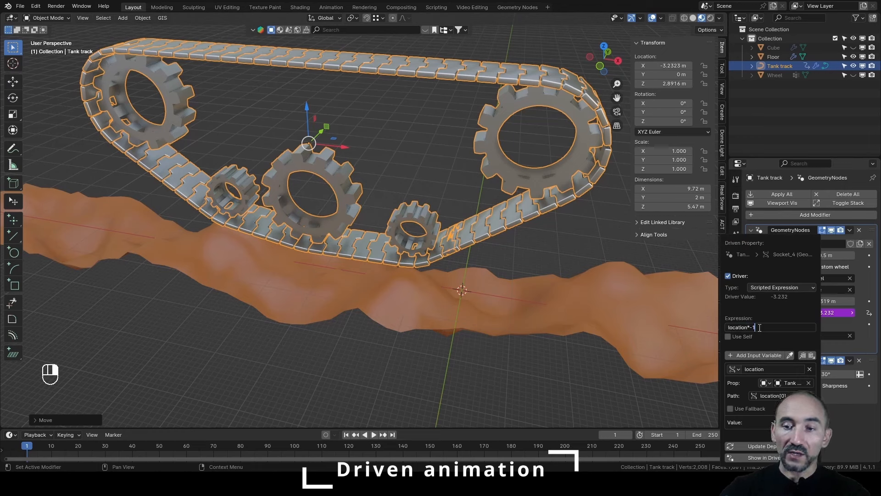
key(Return)
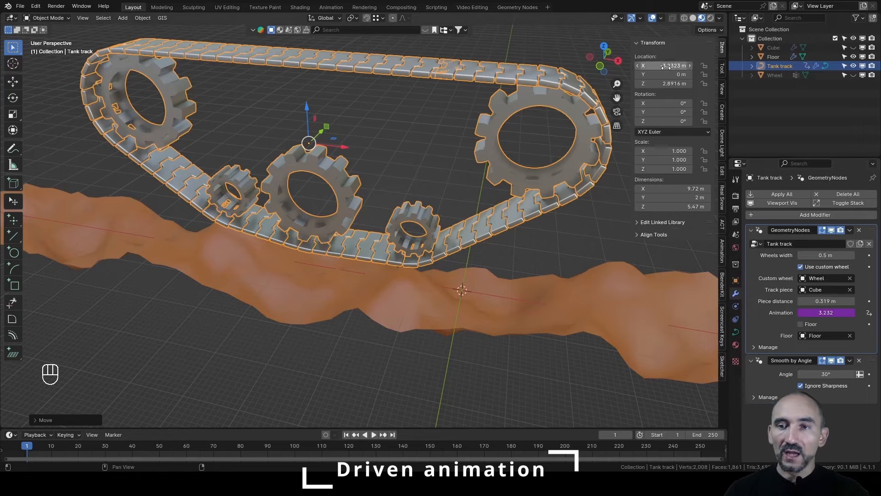
- Place the tank track on the terrain at about X -1.17 m, Z 0.7 m, with its modifier's Floor option enabled
key(g)
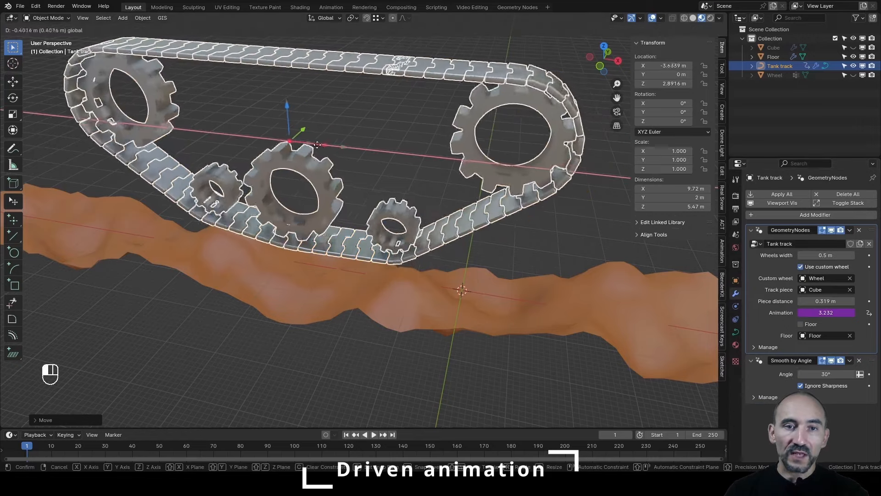
key(x)
scroll(395, 183, down, 6)
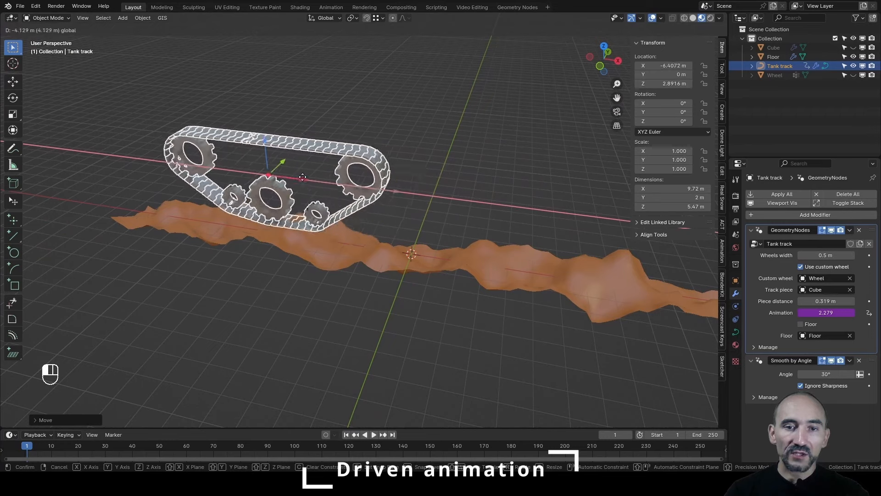
key(z)
click(509, 239)
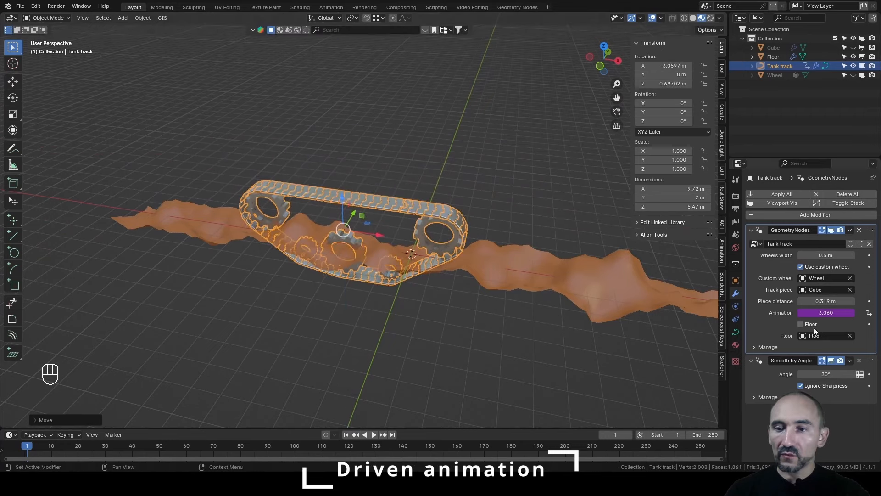
click(801, 325)
drag(384, 234, 416, 257)
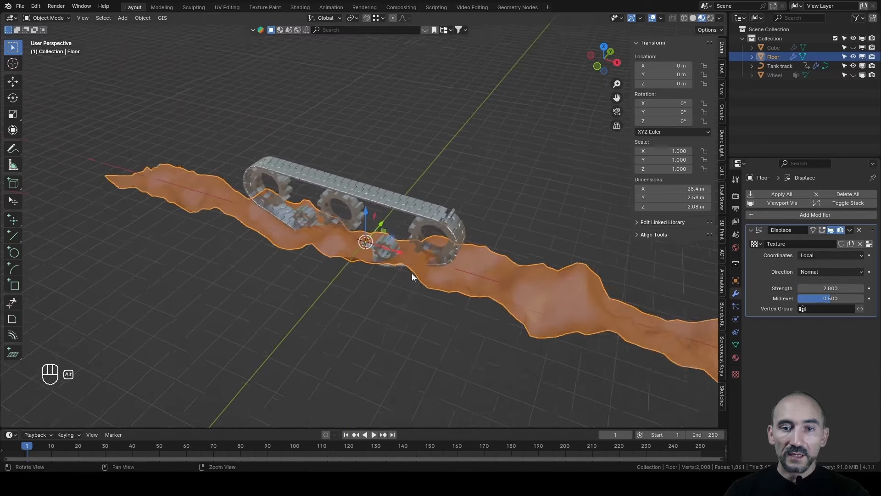
- Widen the Floor object's whole mesh along Y to about seven times its width in Edit Mode
click(412, 271)
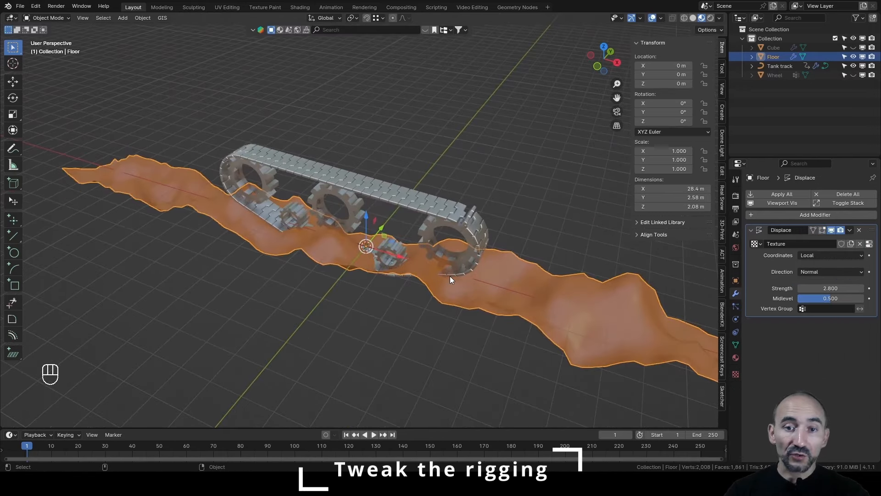
key(Tab)
key(a)
key(s)
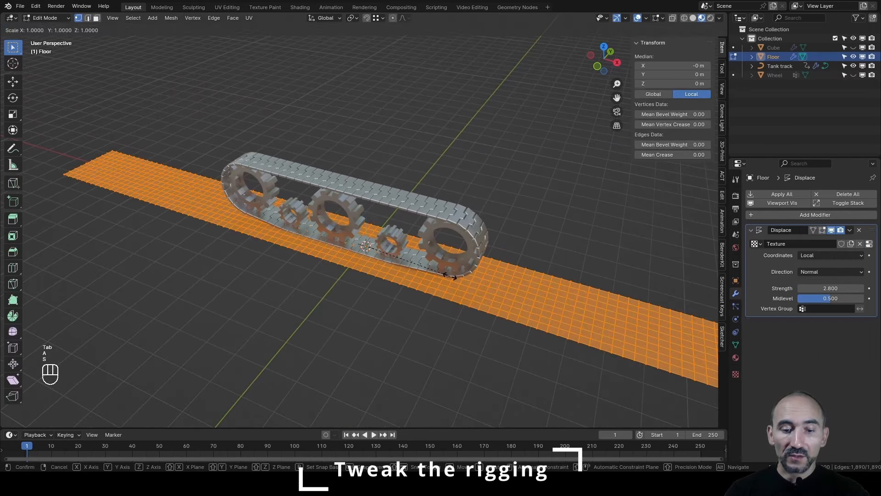
key(y)
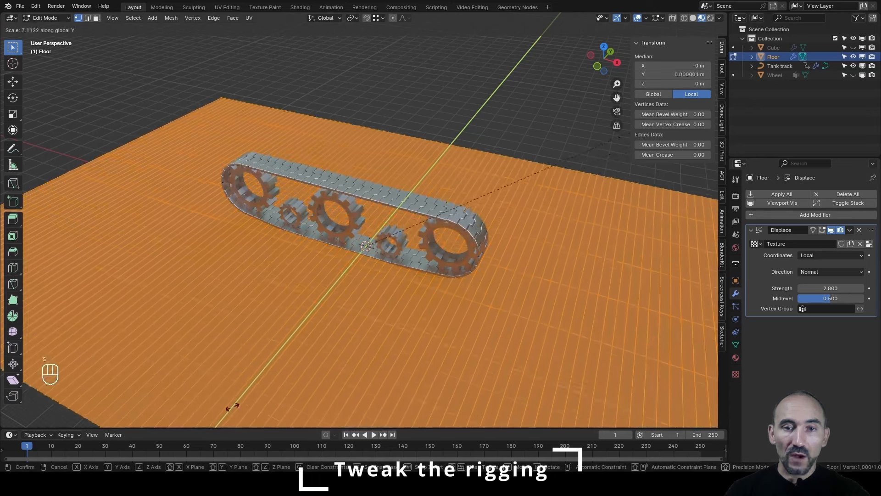
click(471, 305)
key(Tab)
- Rotate the tank track about -46.4° around Z
click(440, 202)
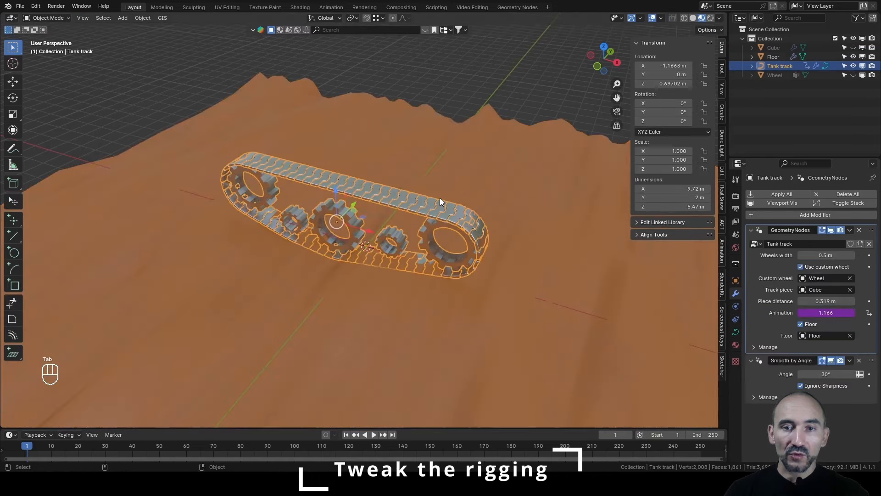
key(r)
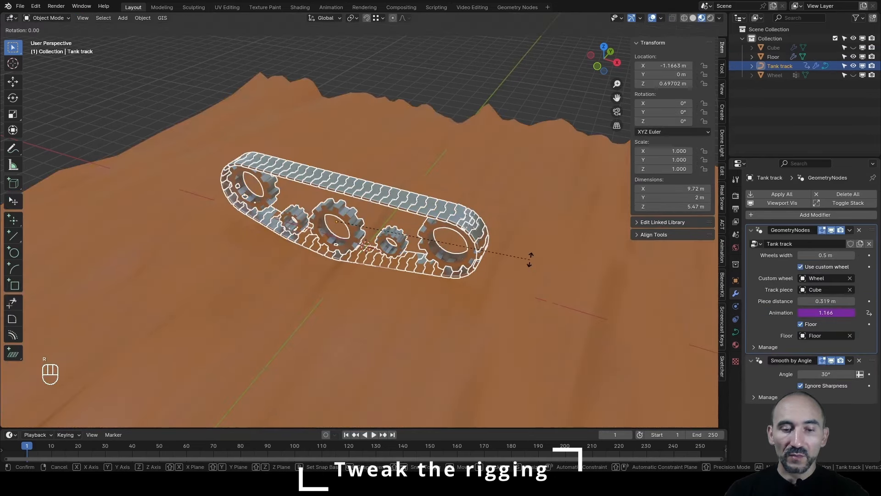
click(408, 332)
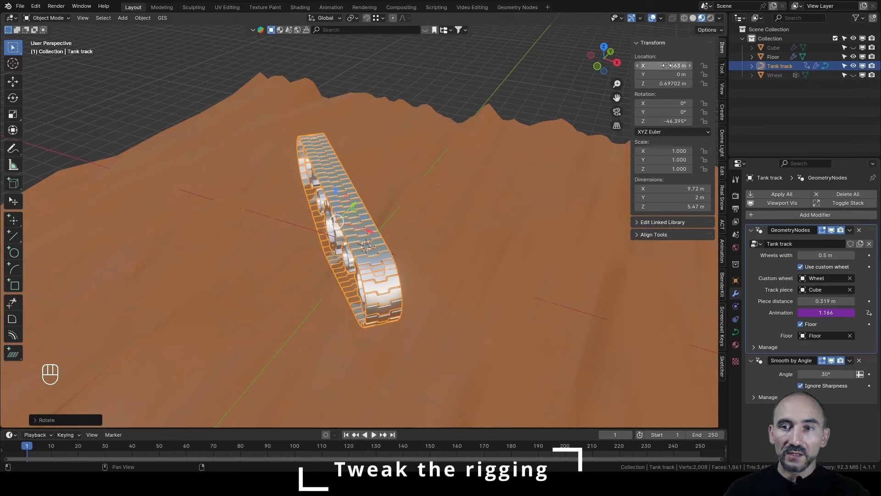
- Test the rotated track's movement by sliding its X location to about -1.86 m
mouse_move(673, 65)
mouse_down()
mouse_move(631, 66)
mouse_move(664, 66)
mouse_up()
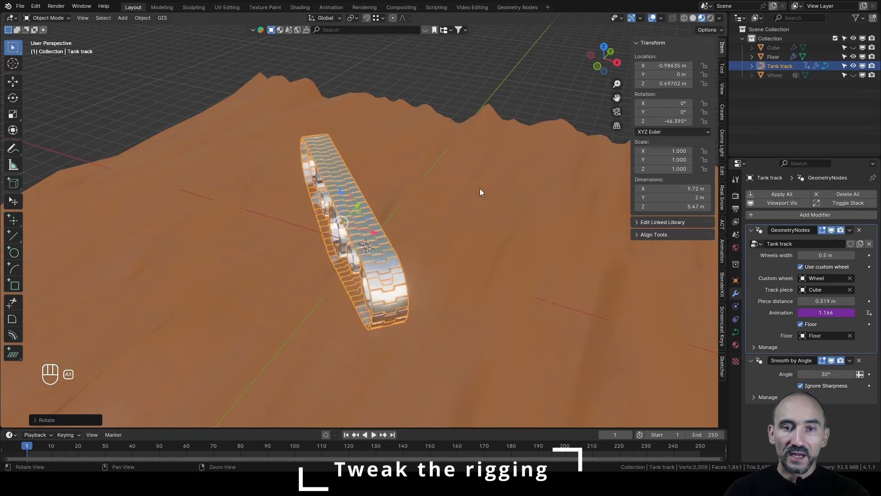
middle_drag(481, 188, 375, 254)
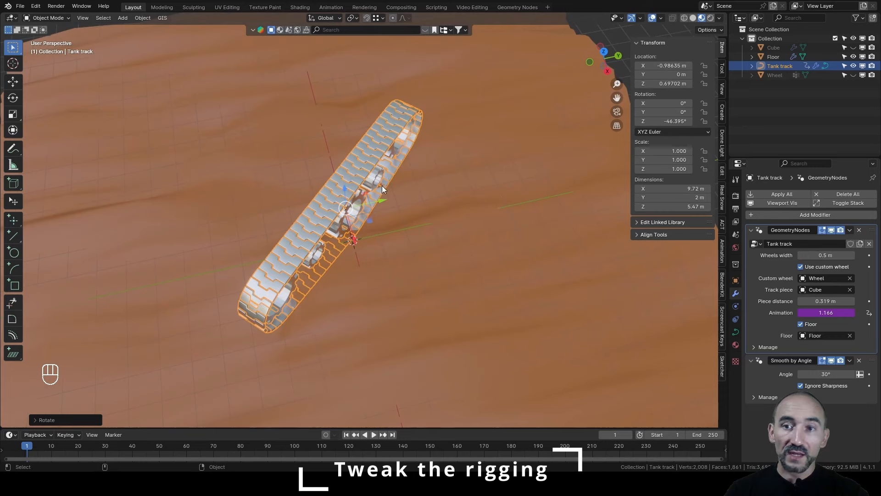
drag(671, 65, 659, 65)
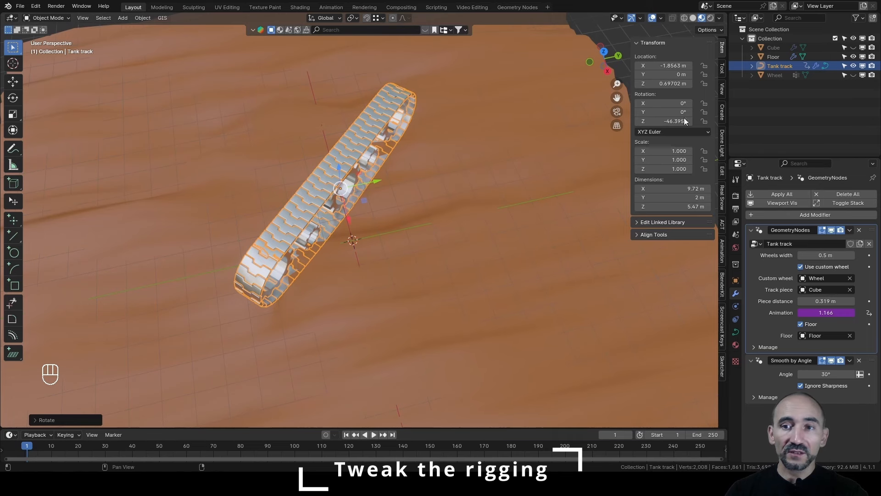
key(ctrl+z)
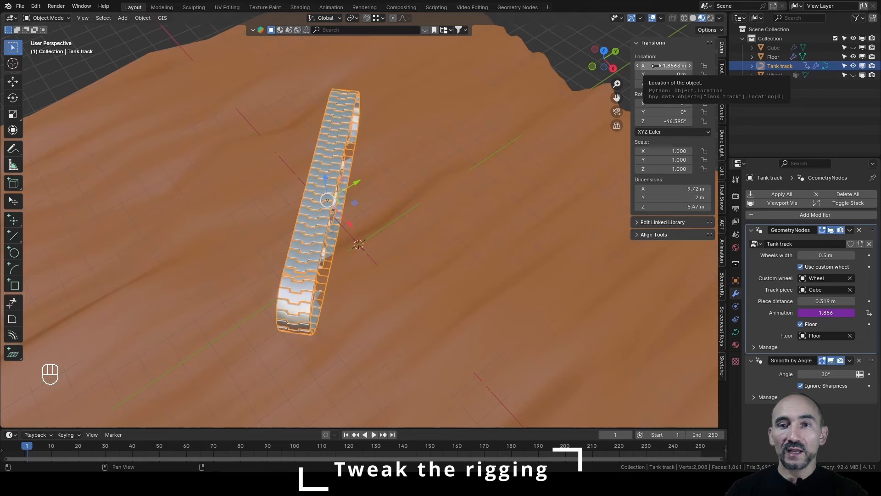
- Add an Empty at the world origin
alt+drag(331, 229, 385, 199)
key(shift+a)
mouse_move(398, 216)
click(430, 216)
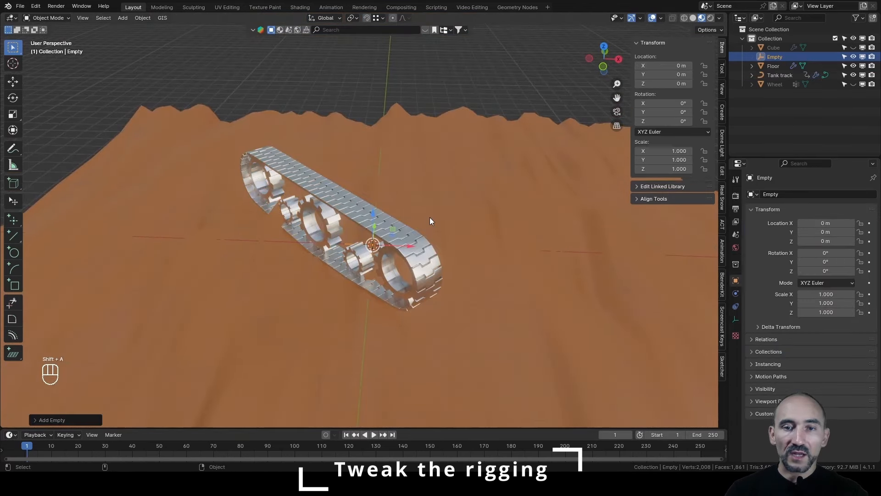
- Clear the tank track's location and set its Z rotation to 0°
click(350, 205)
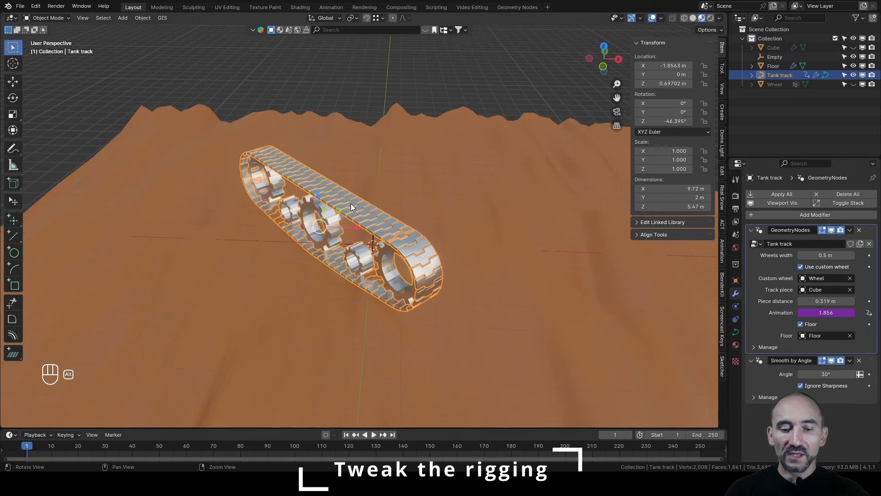
key(alt+g)
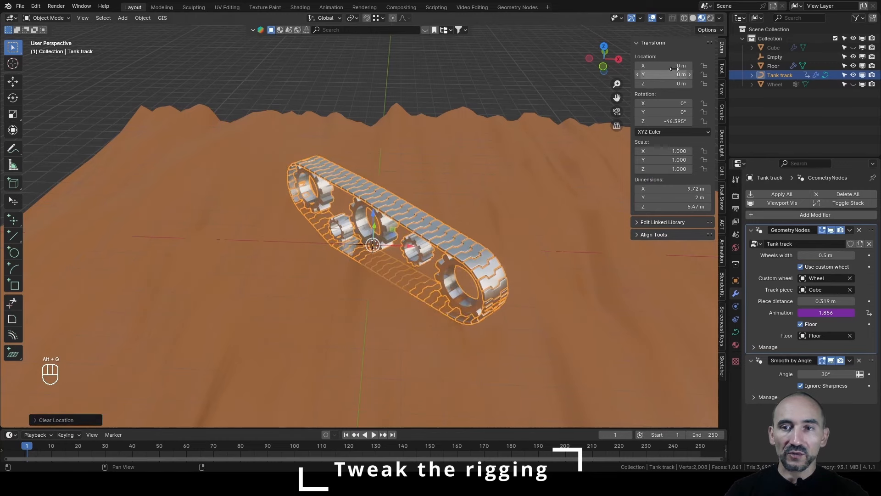
alt+drag(521, 181, 432, 196)
alt+middle_drag(374, 181, 504, 193)
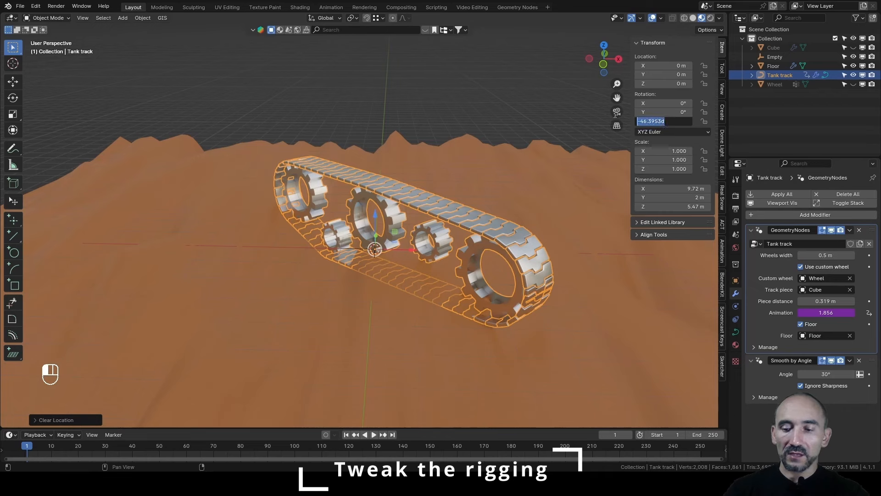
text(0)
key(Return)
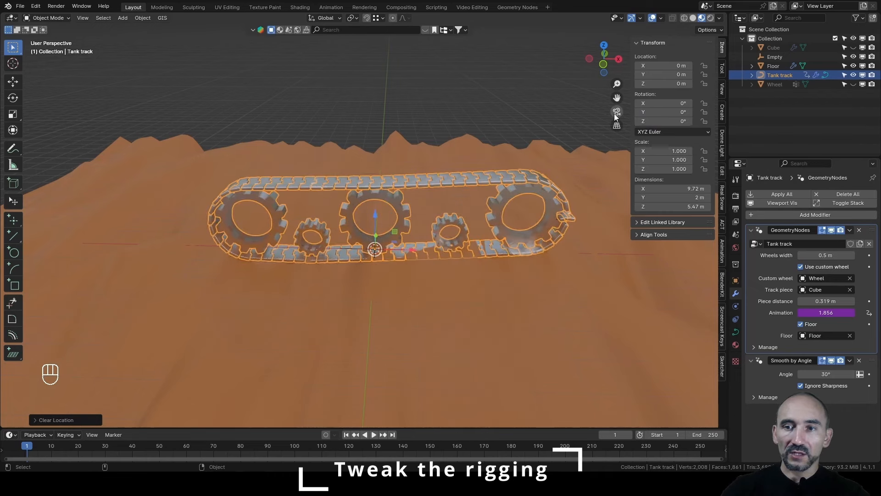
- Parent the tank track to the Empty and leave only the Empty selected
ctrl+click(773, 56)
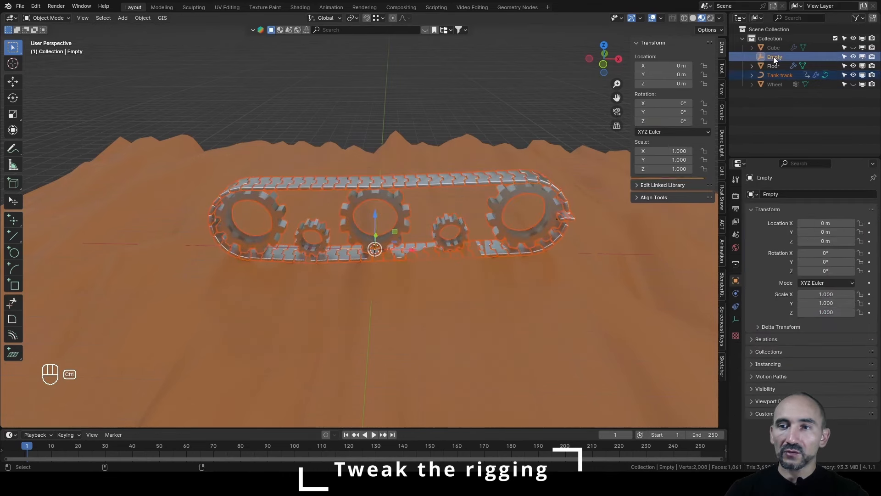
key(ctrl+p)
click(489, 139)
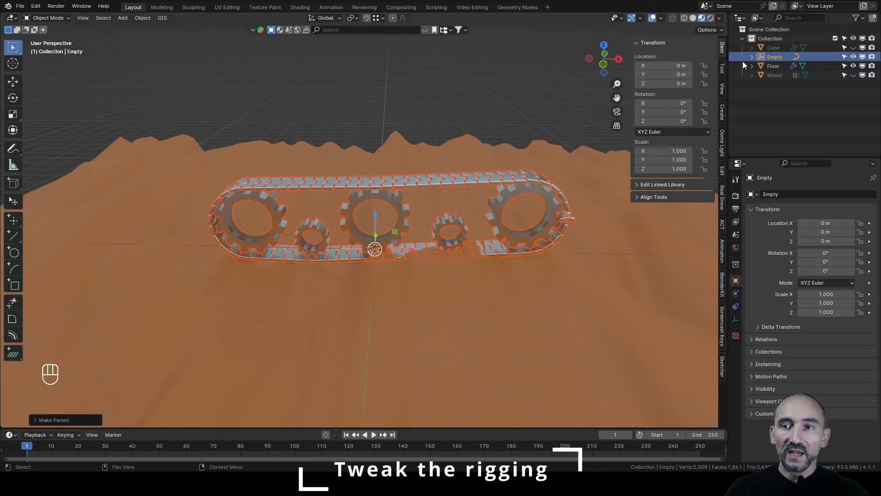
click(771, 58)
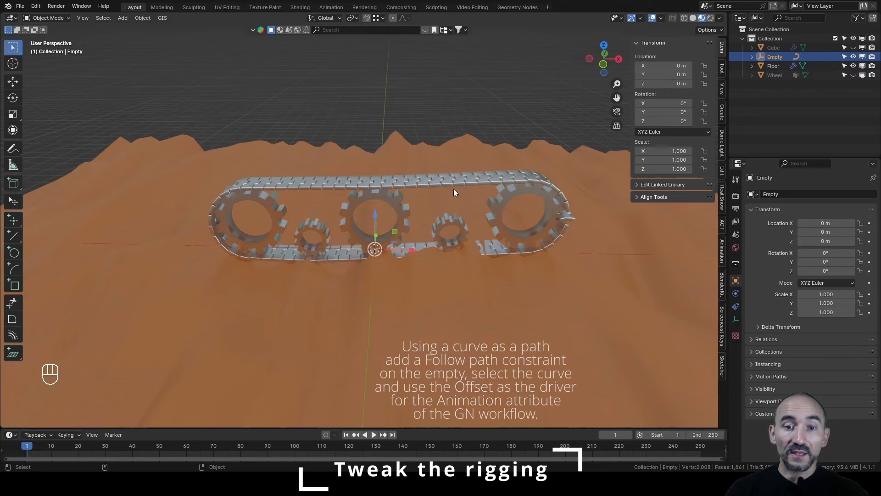
- Rotate the Empty to about -41° around Z and test the tank track's movement by sliding its X location to 0.86 m
key(r)
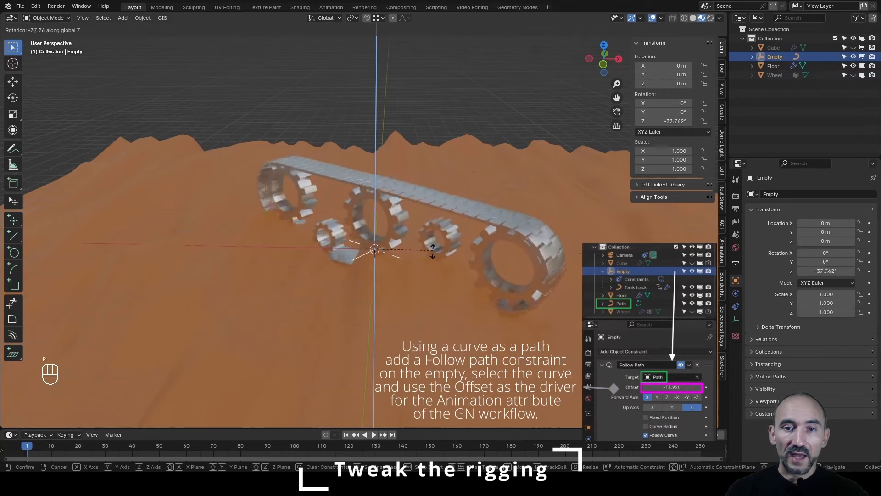
click(428, 253)
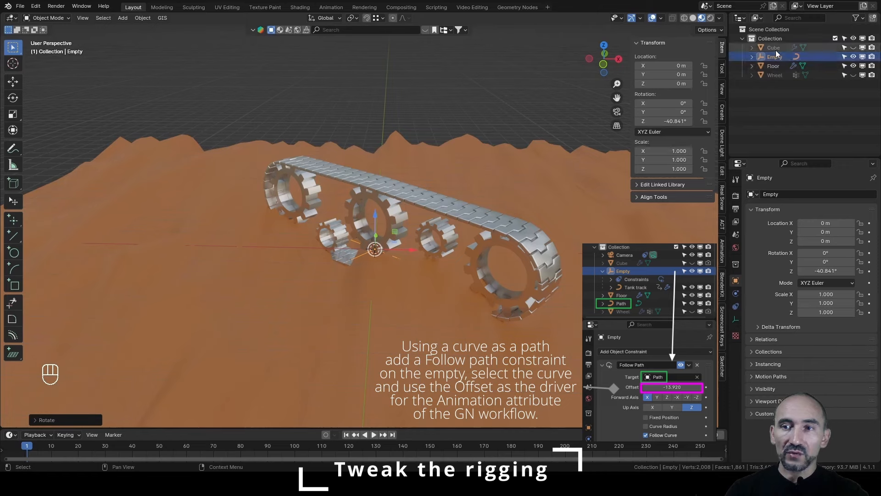
click(796, 57)
drag(663, 65, 687, 65)
click(439, 141)
alt+drag(438, 156, 446, 189)
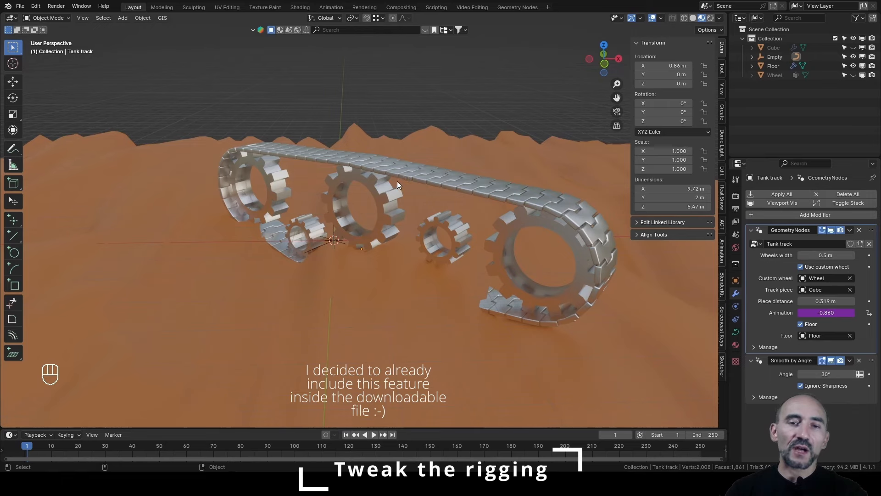
alt+drag(397, 181, 516, 289)
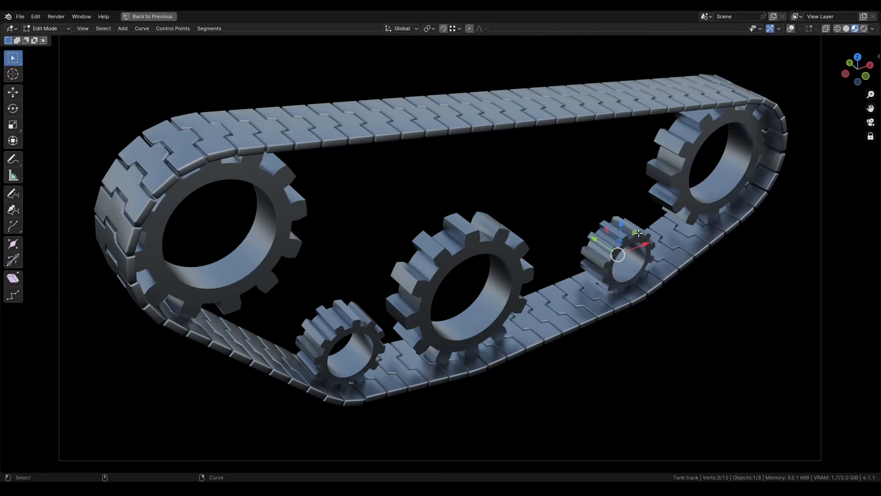
- Move the right-hand small wheel's control point about 0.29 m in X and -1.06 m in Z, and enlarge its radius about 2.5 times
key(g)
key(shift+y)
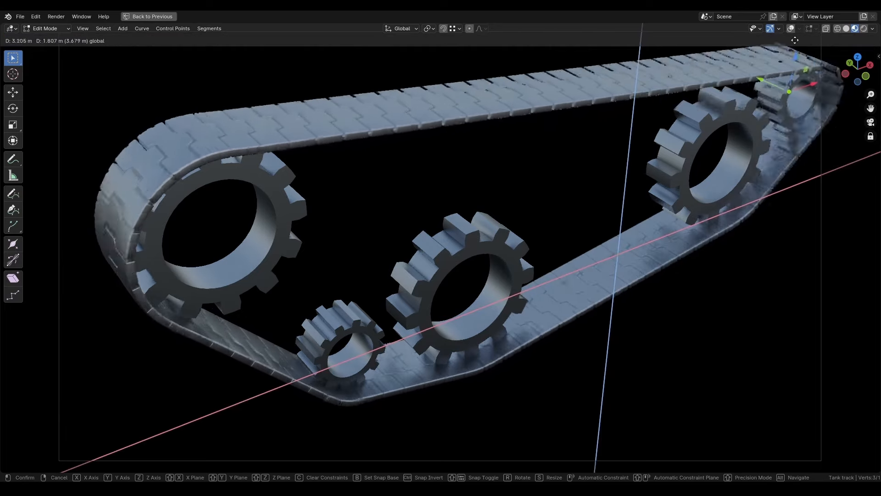
click(638, 303)
key(alt+s)
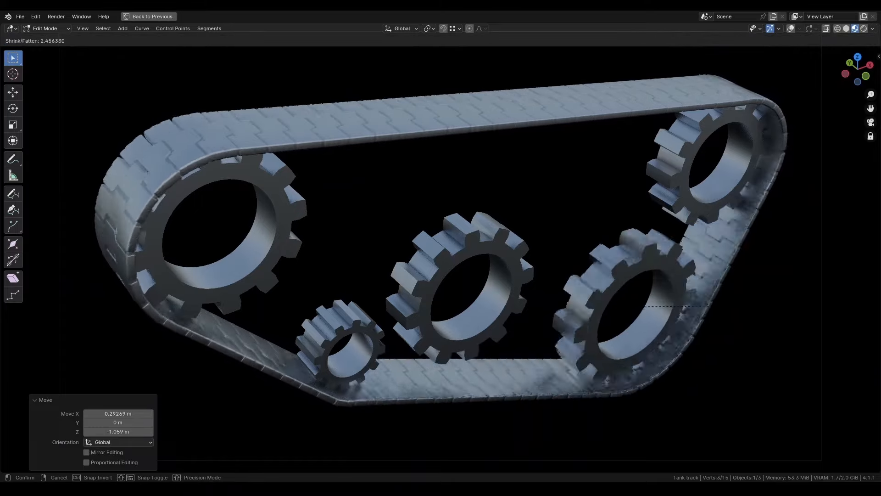